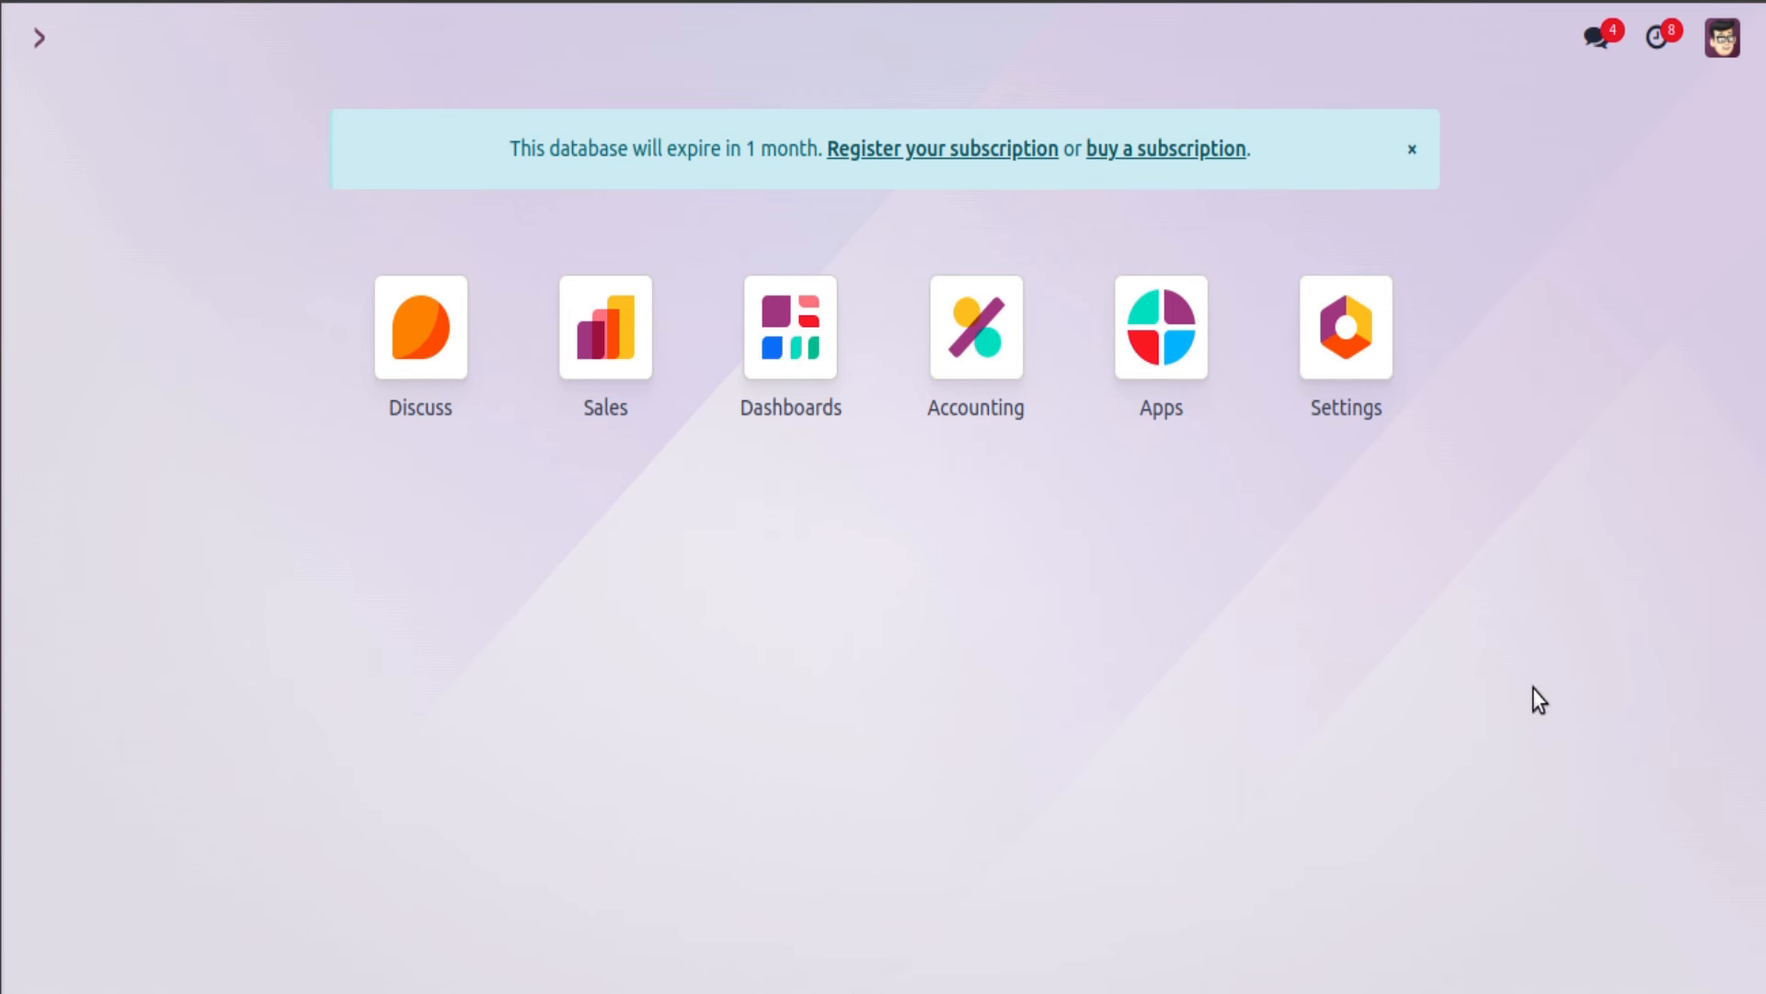
Step: Search the Apps list for base_autom and view the Automation Rules module details
click(1176, 355)
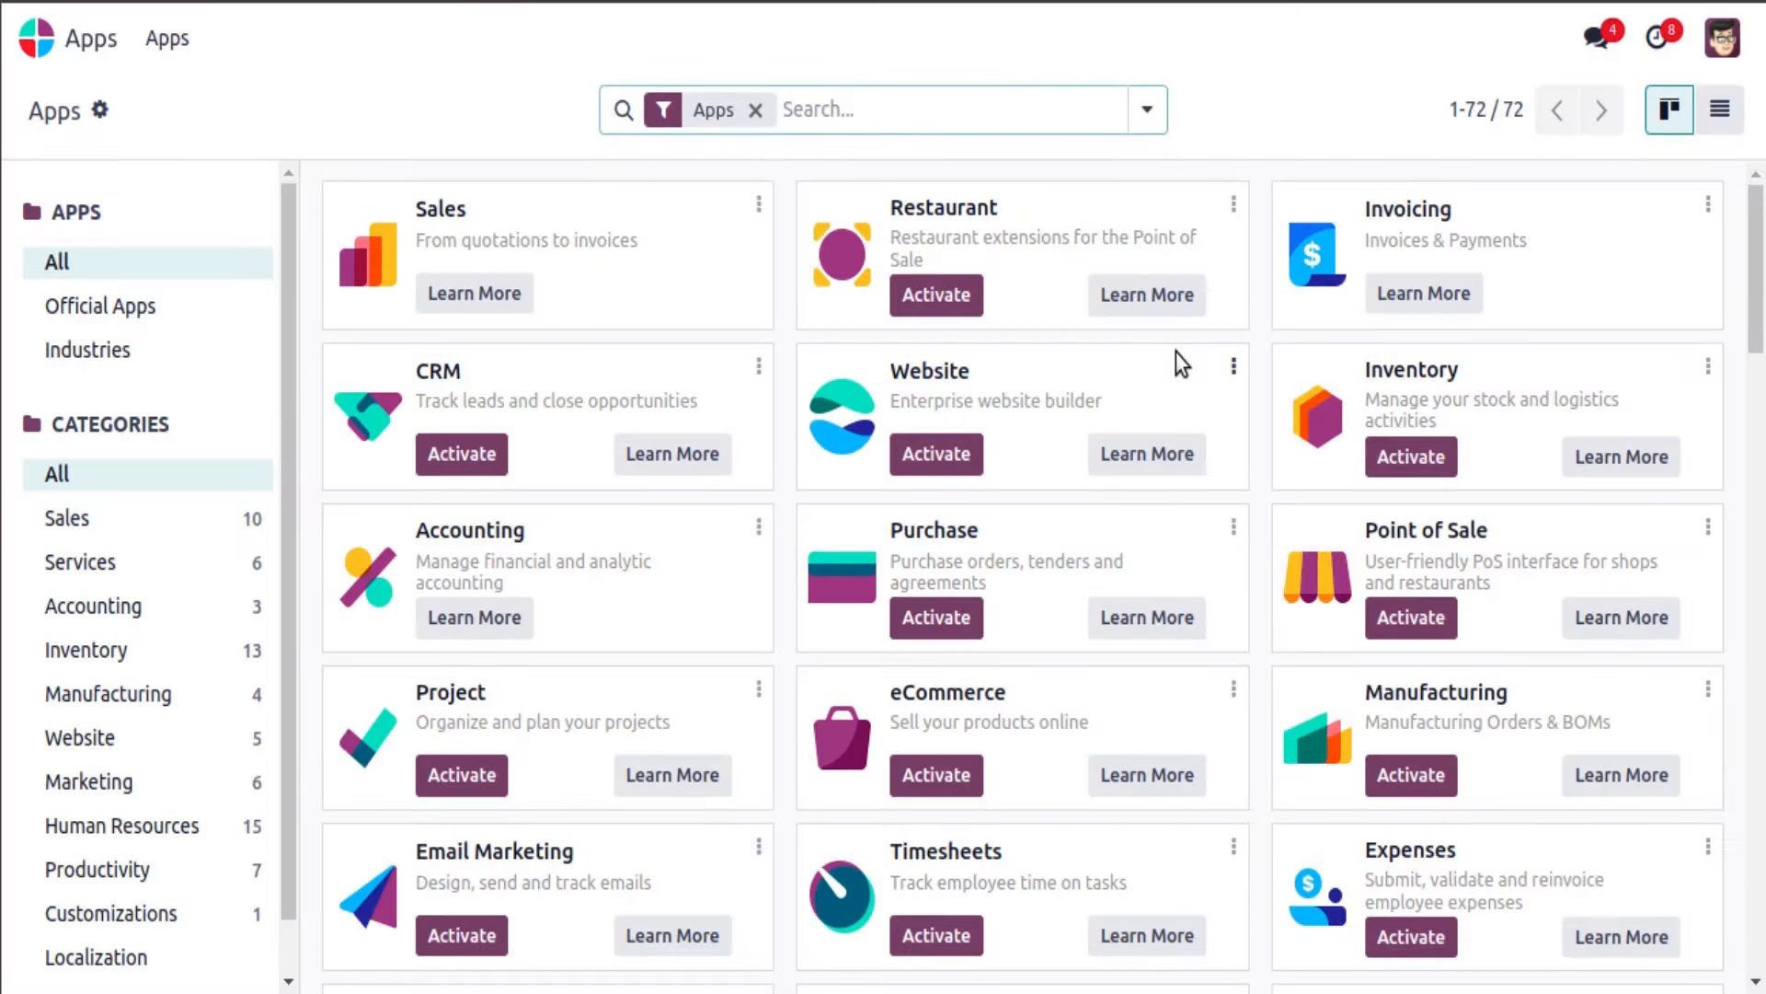
key(BackSpace)
text(a)
key(BackSpace)
text(base_autom)
key(Return)
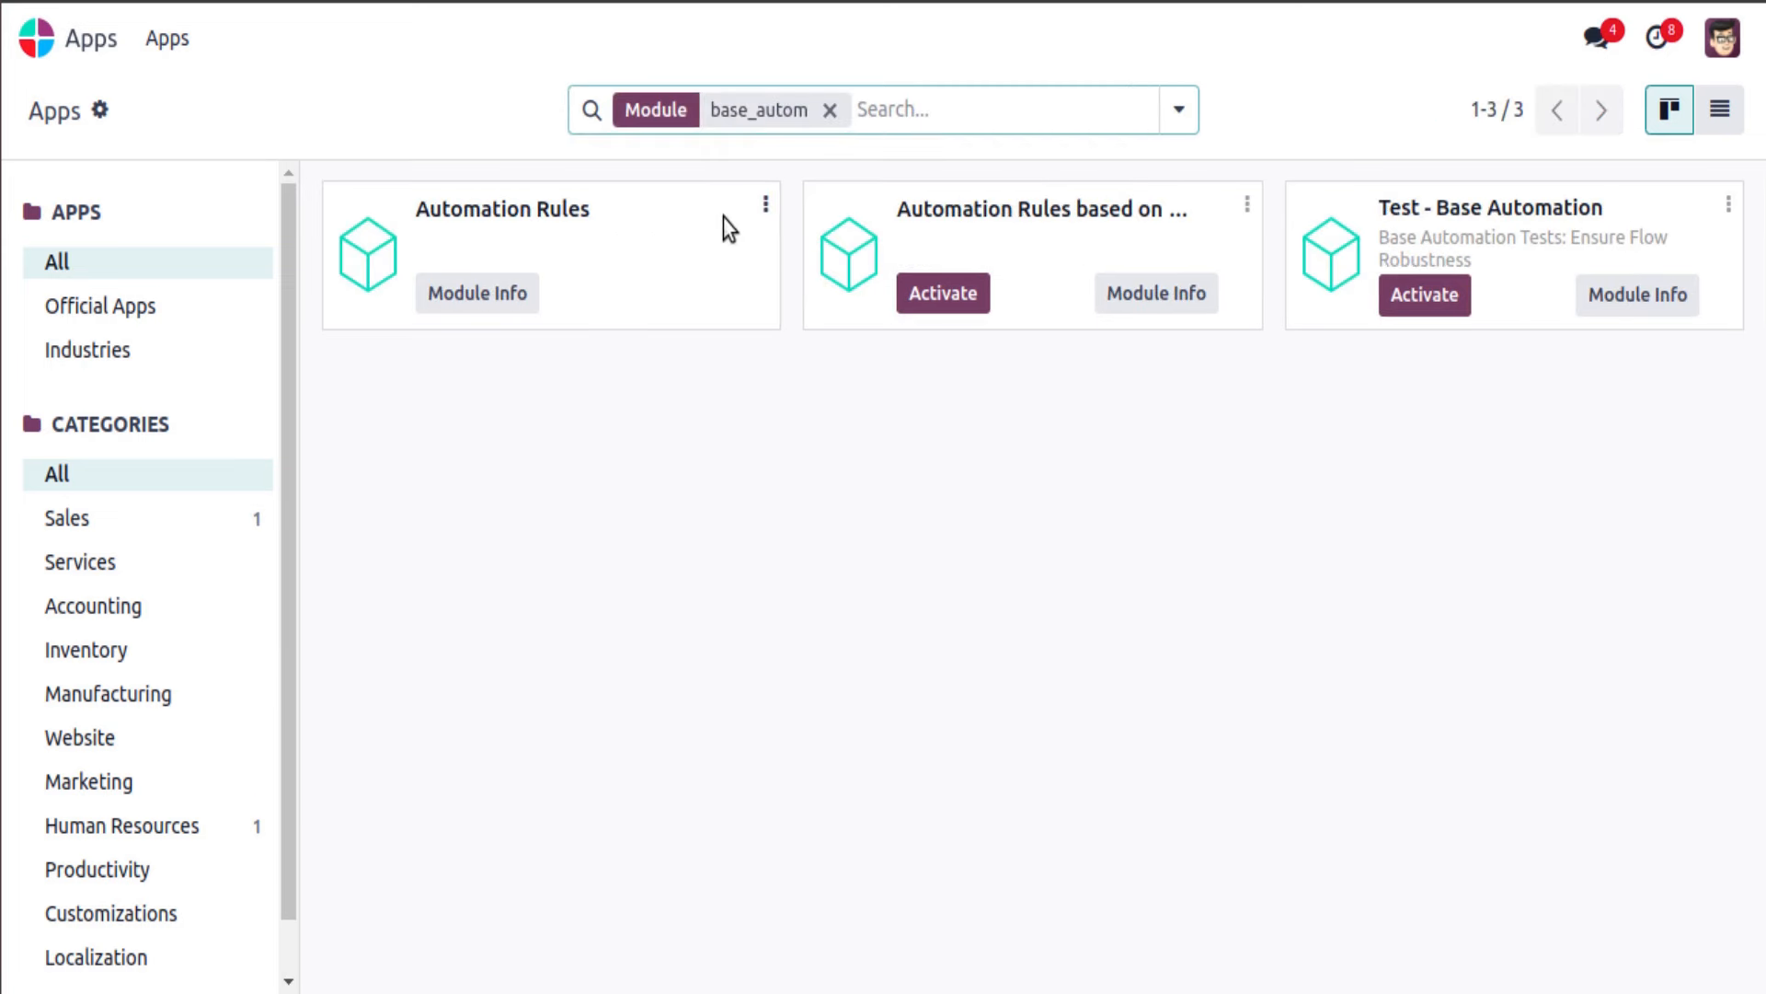
click(767, 204)
click(722, 257)
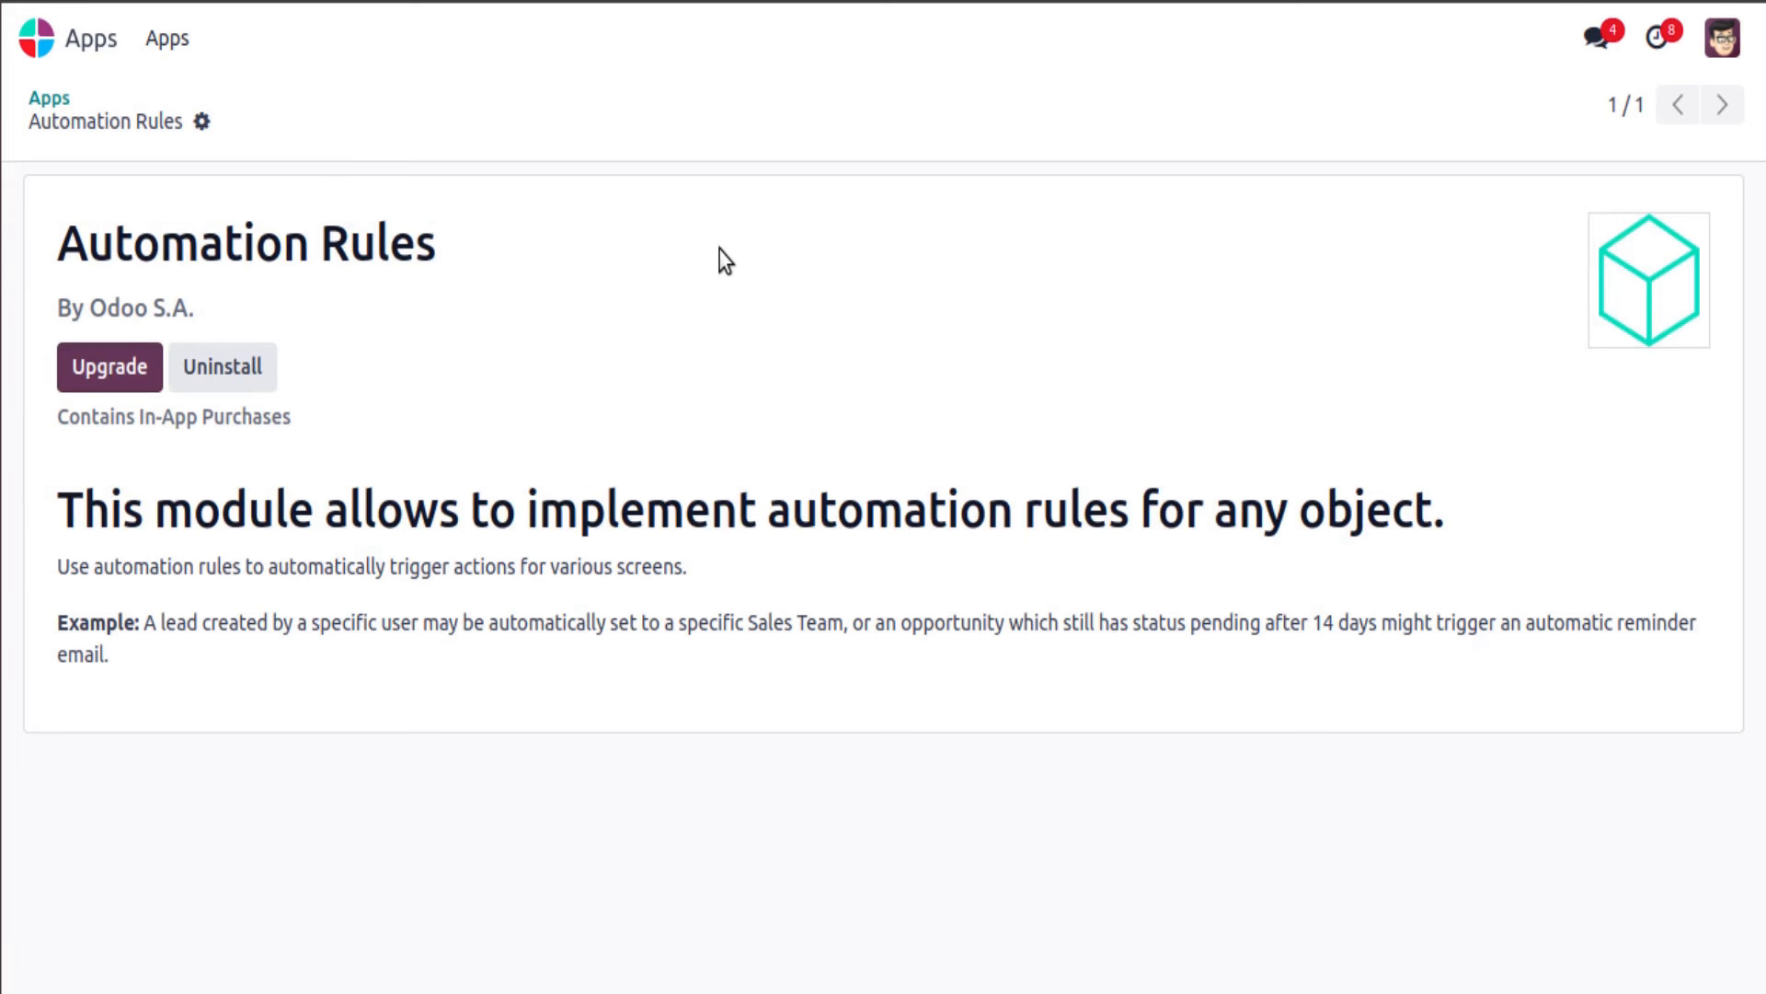
click(35, 38)
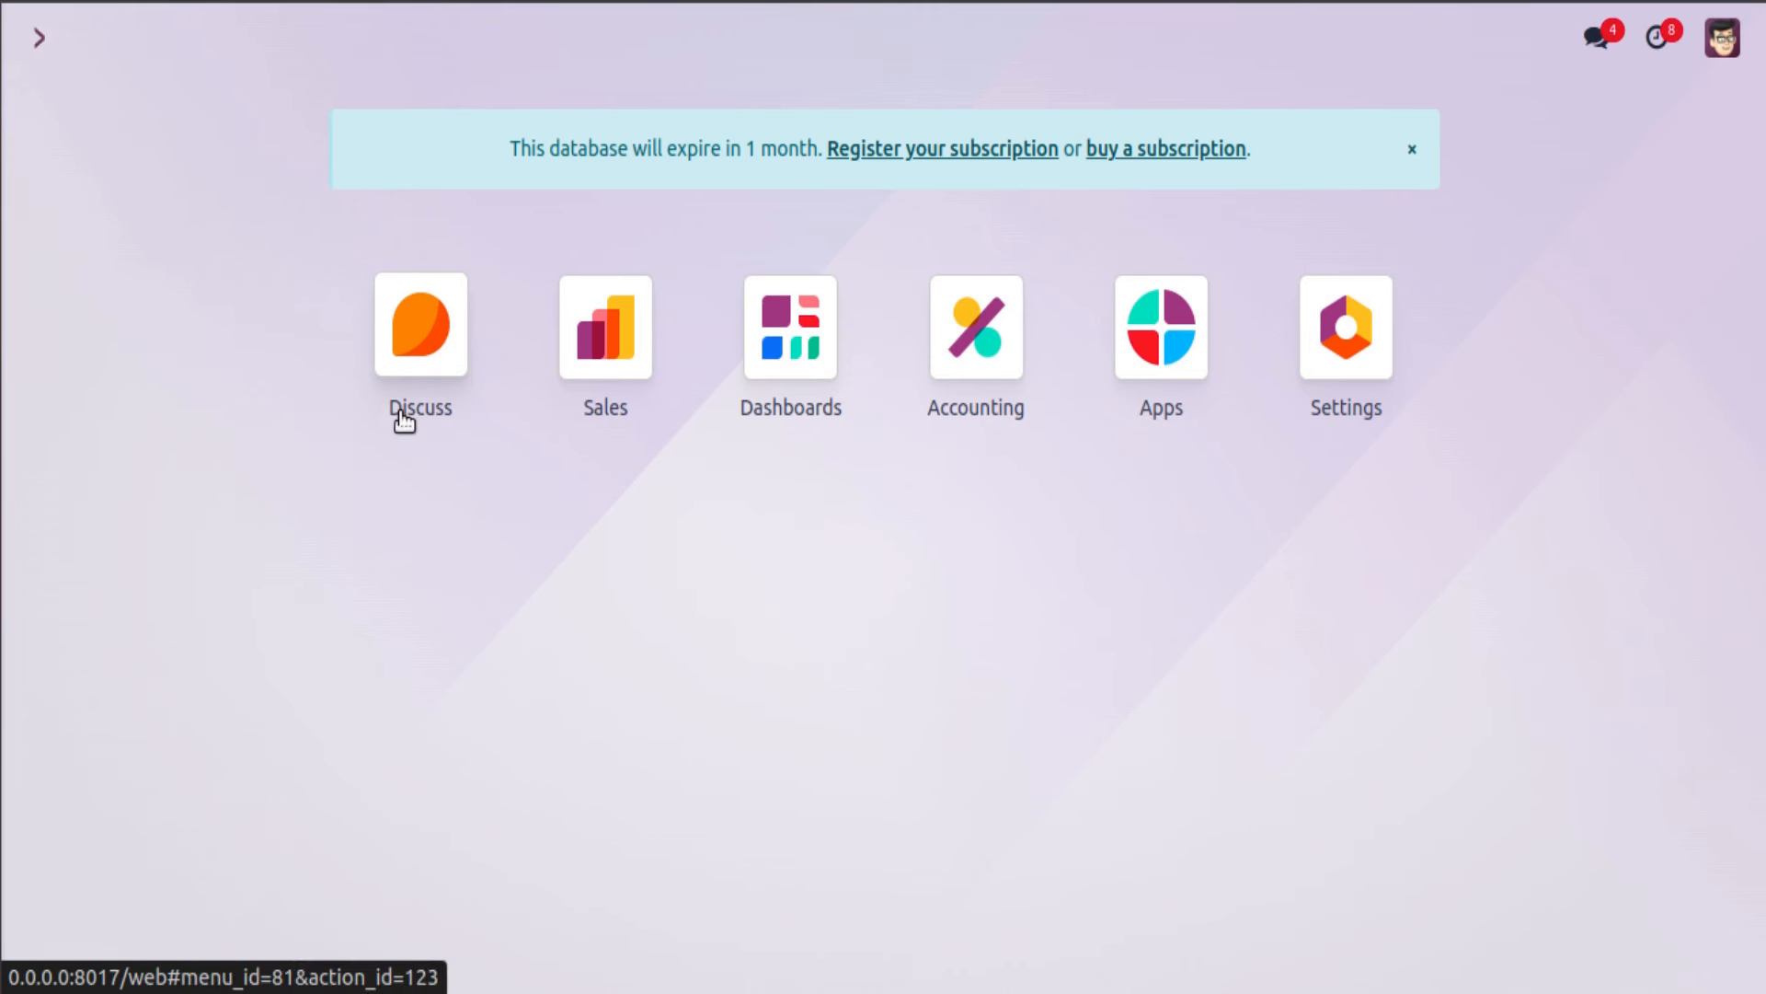
Step: Activate developer mode in Settings and open Technical > Automation Rules
click(1321, 333)
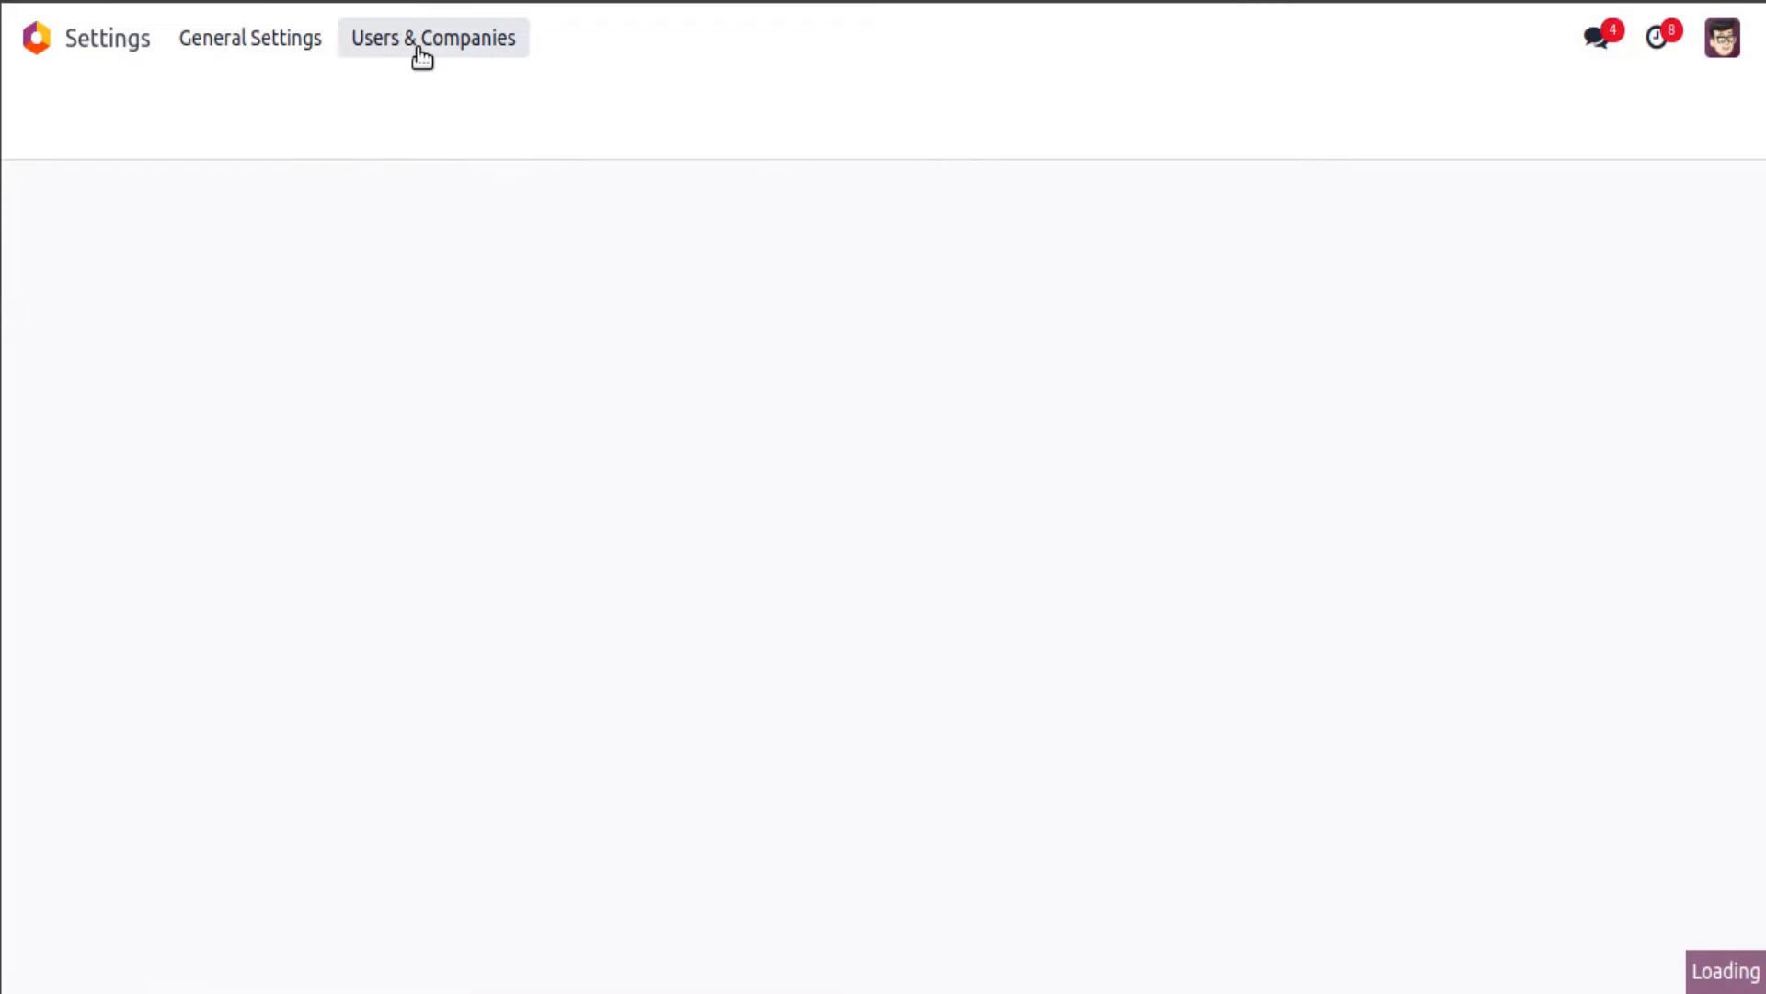
scroll(472, 551, down, 20)
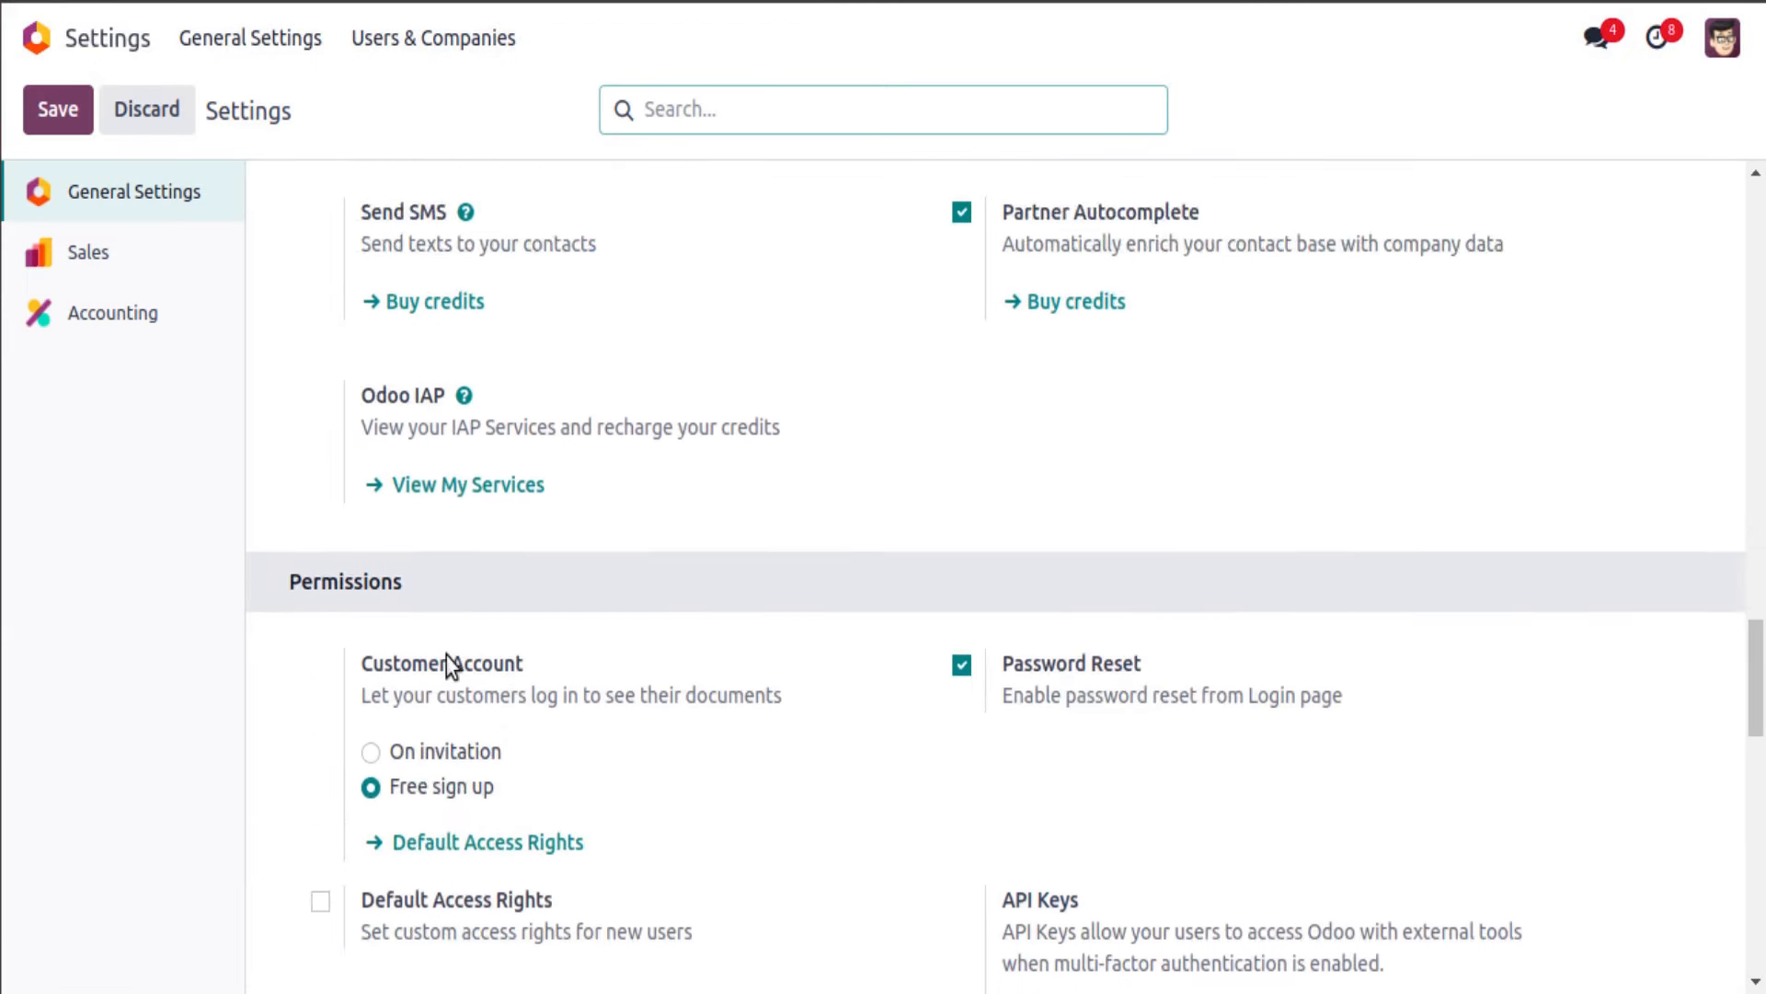
click(423, 437)
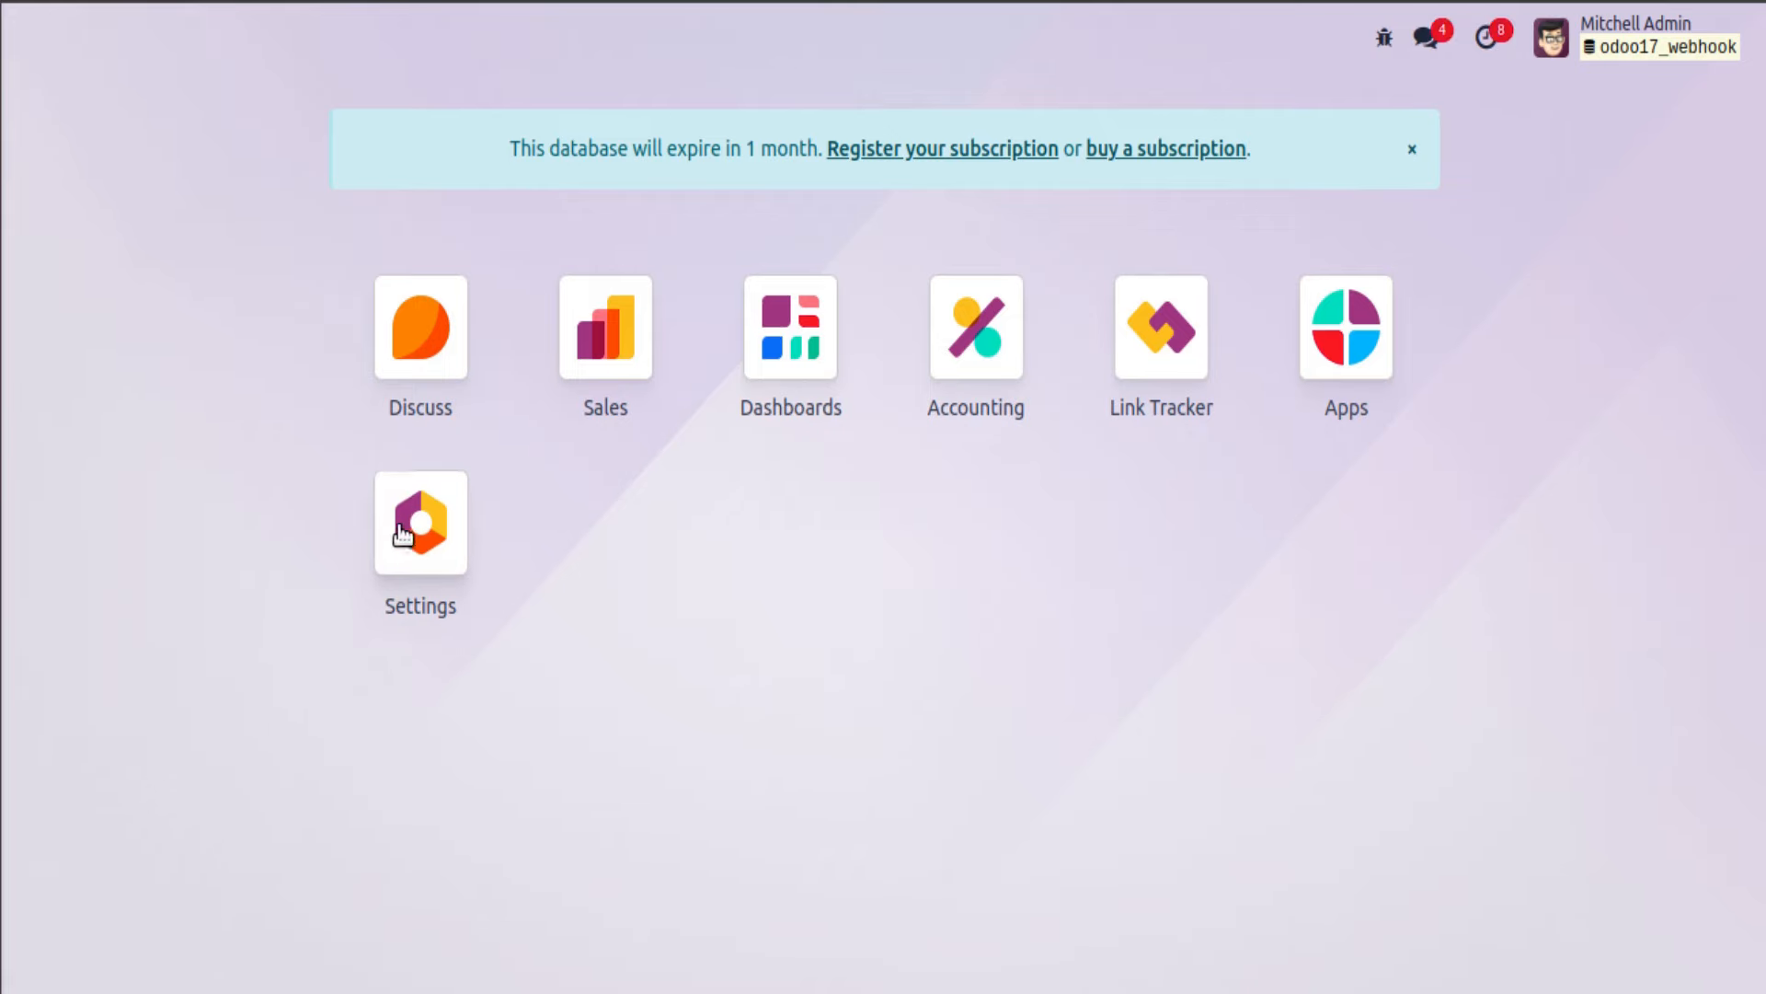
click(419, 523)
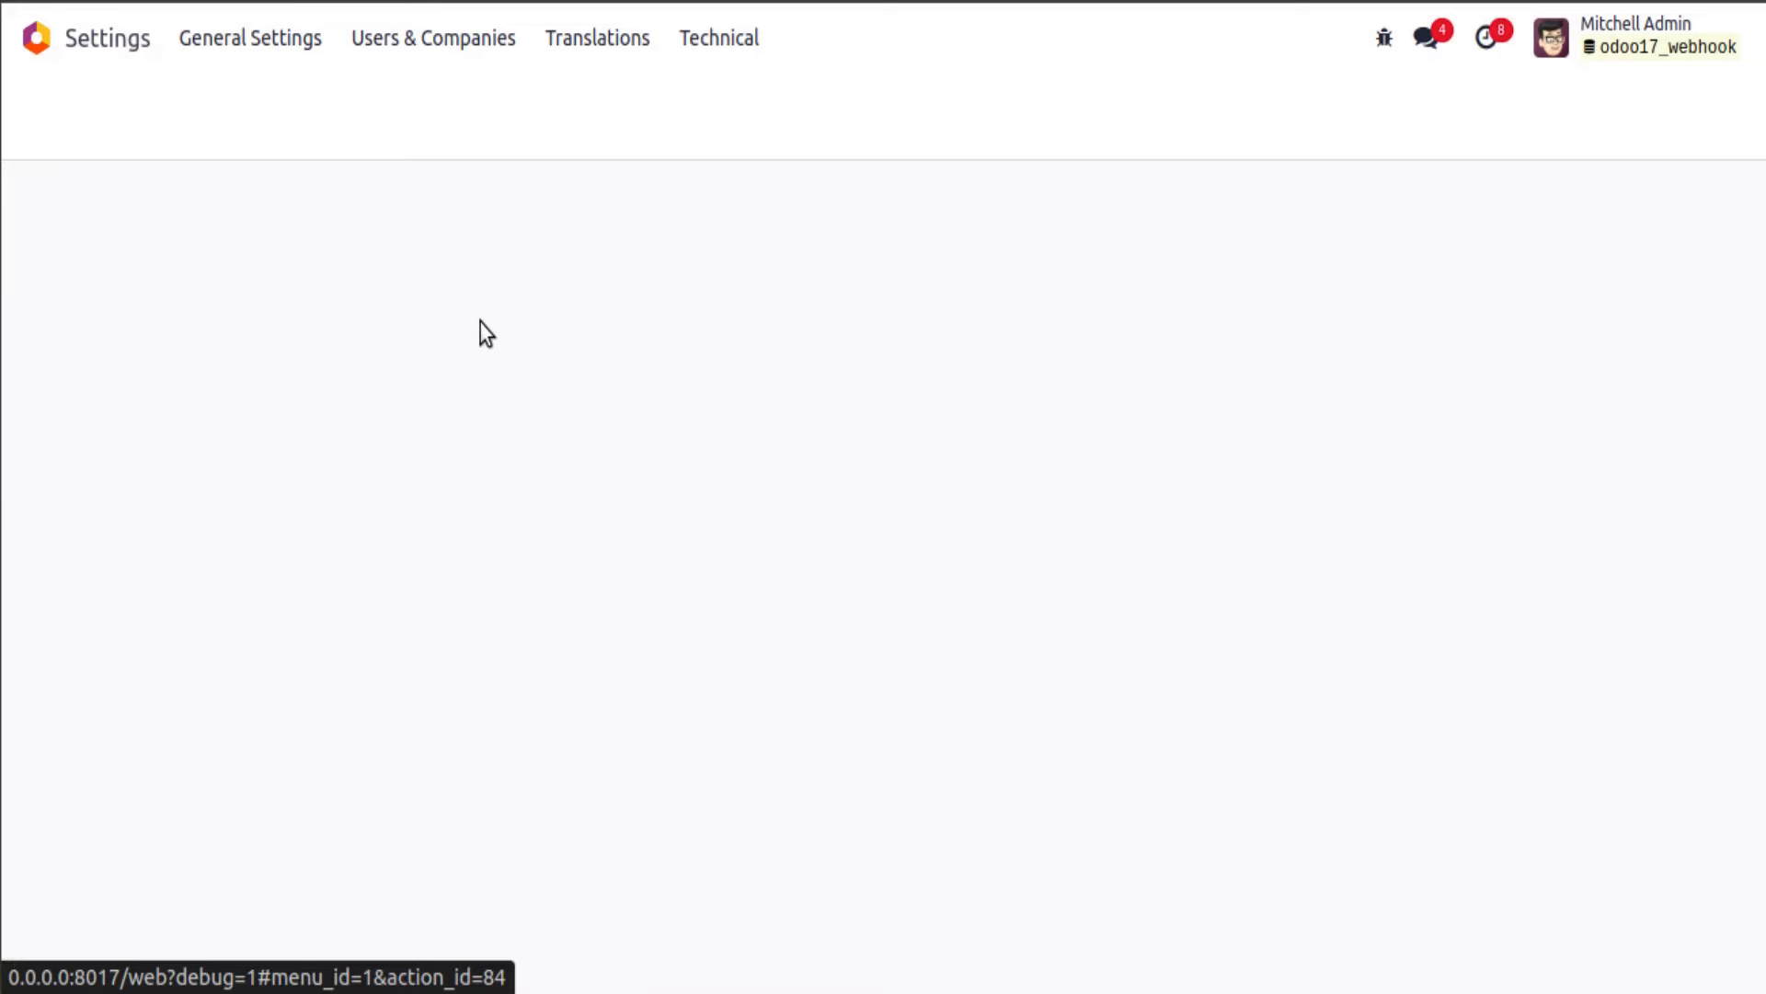
click(694, 54)
scroll(741, 303, down, 15)
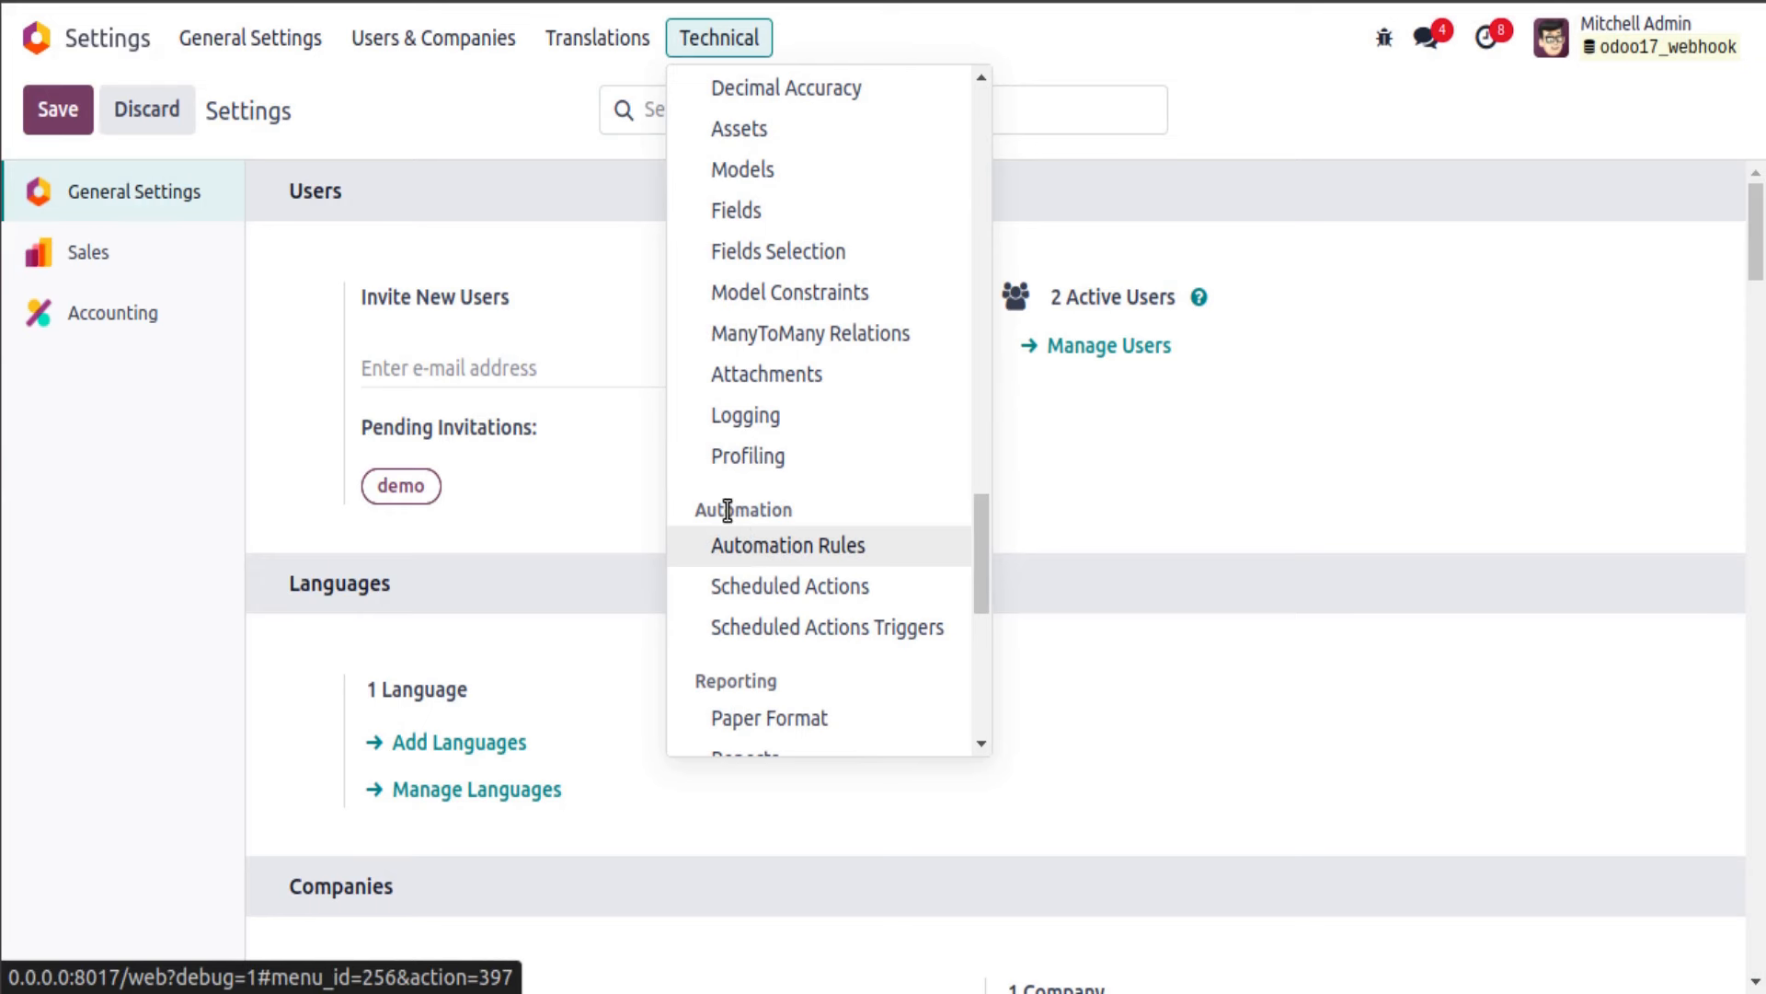
click(773, 548)
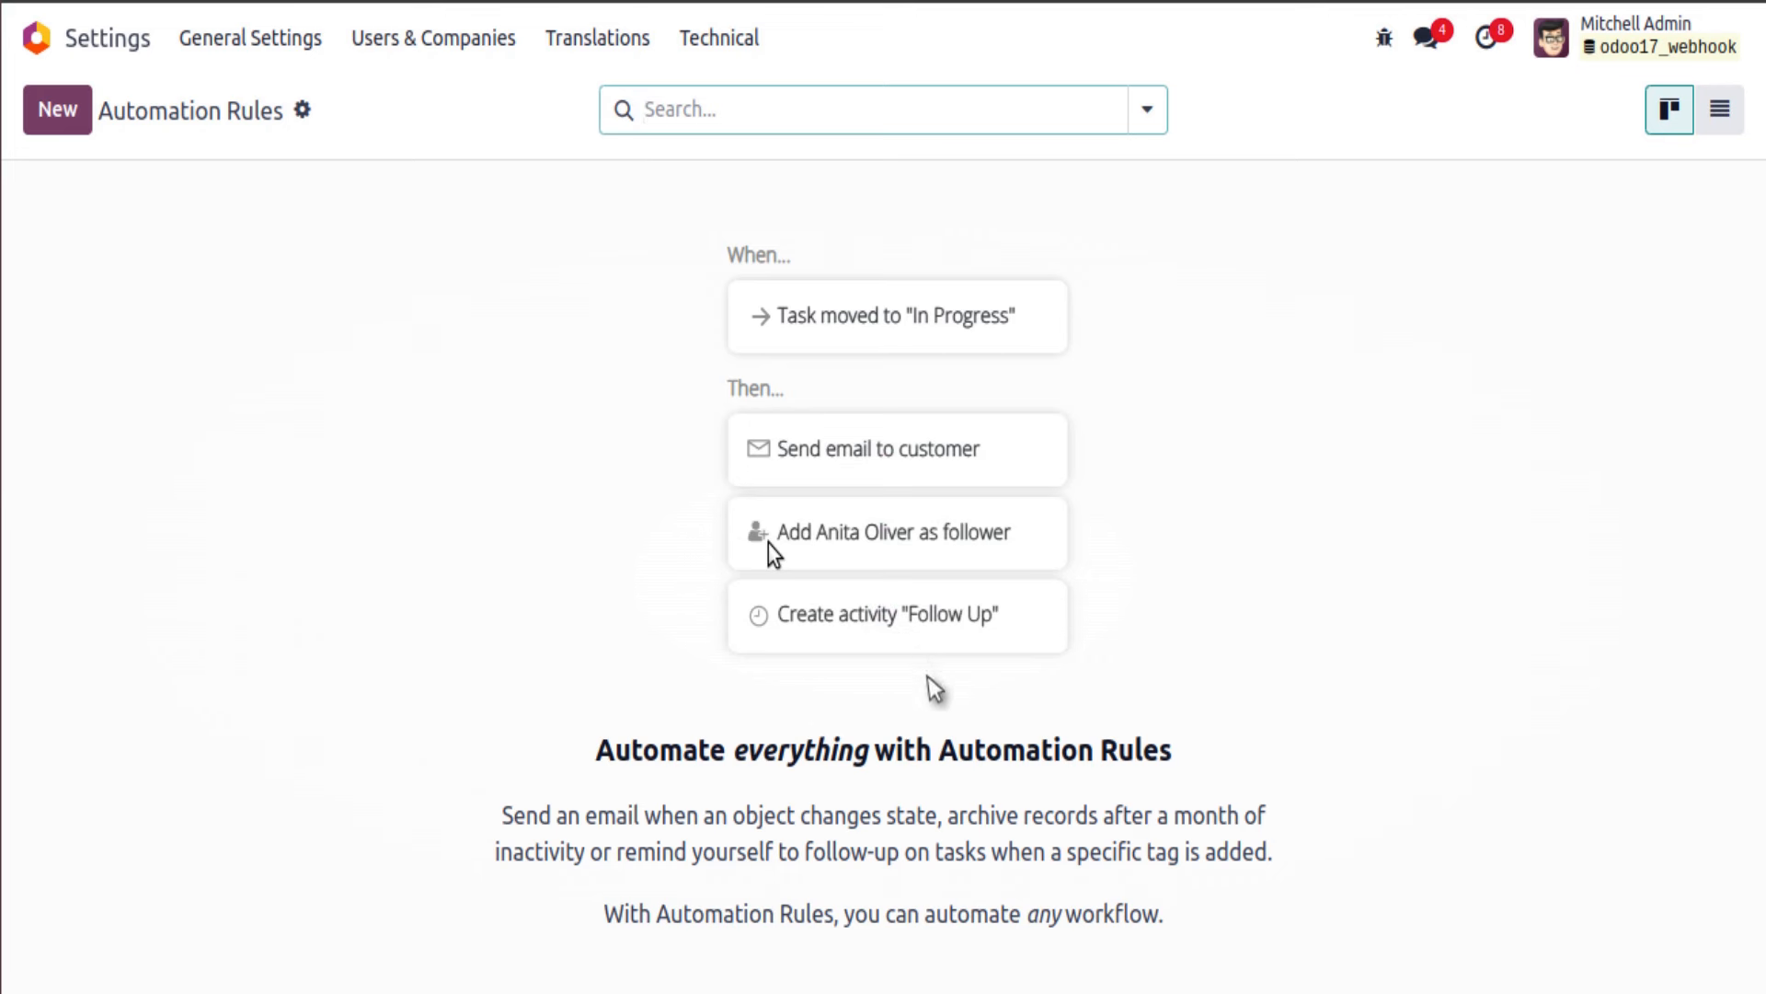
Step: Create a new automation rule named 'Update Customer Information' and duplicate the browser tab
click(57, 111)
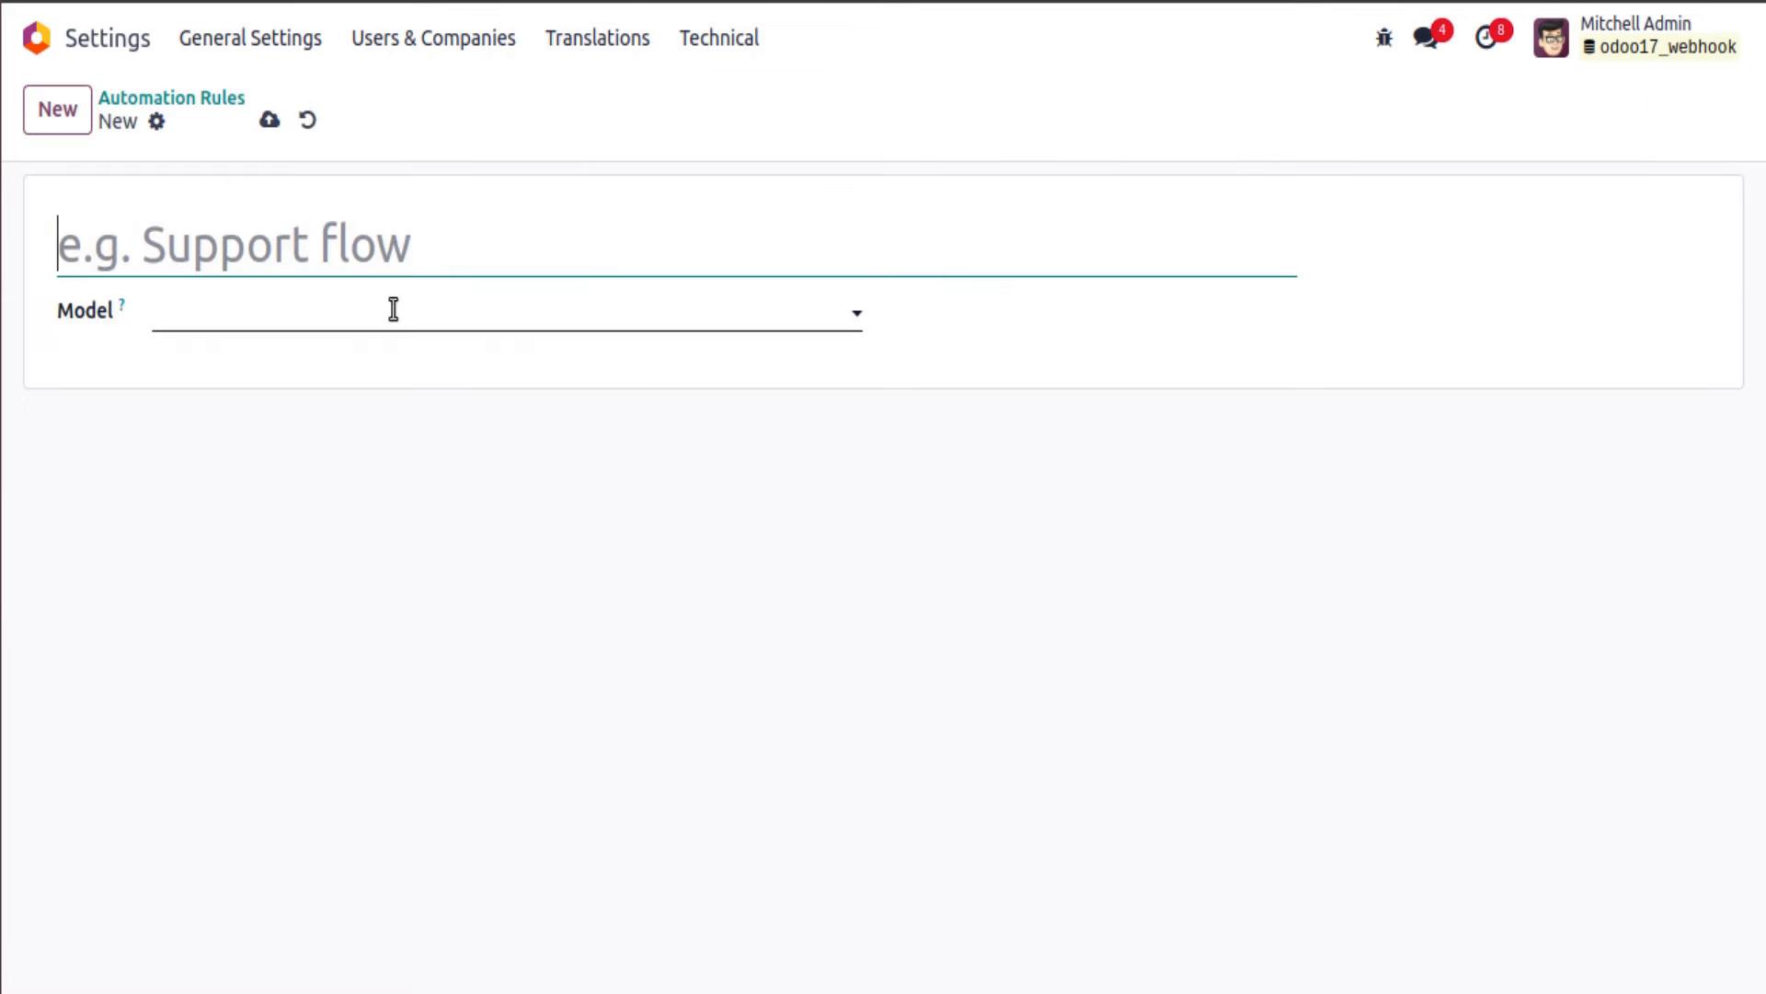
text(Update )
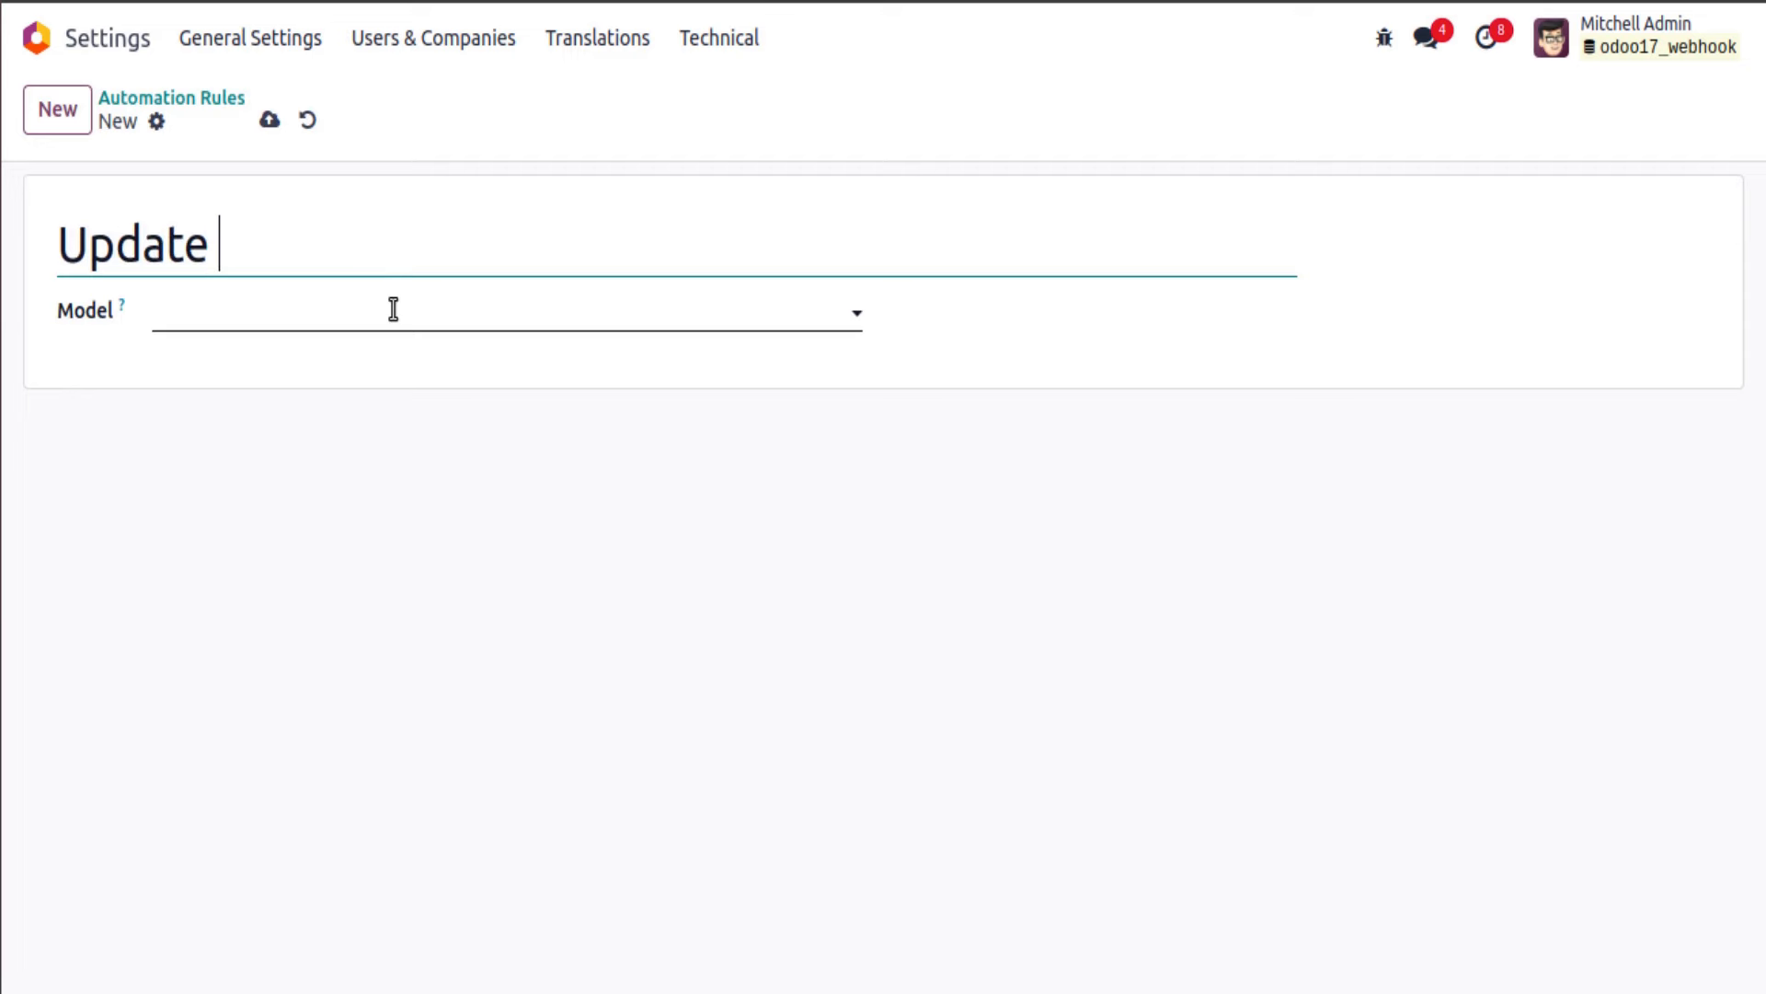
text(Custome)
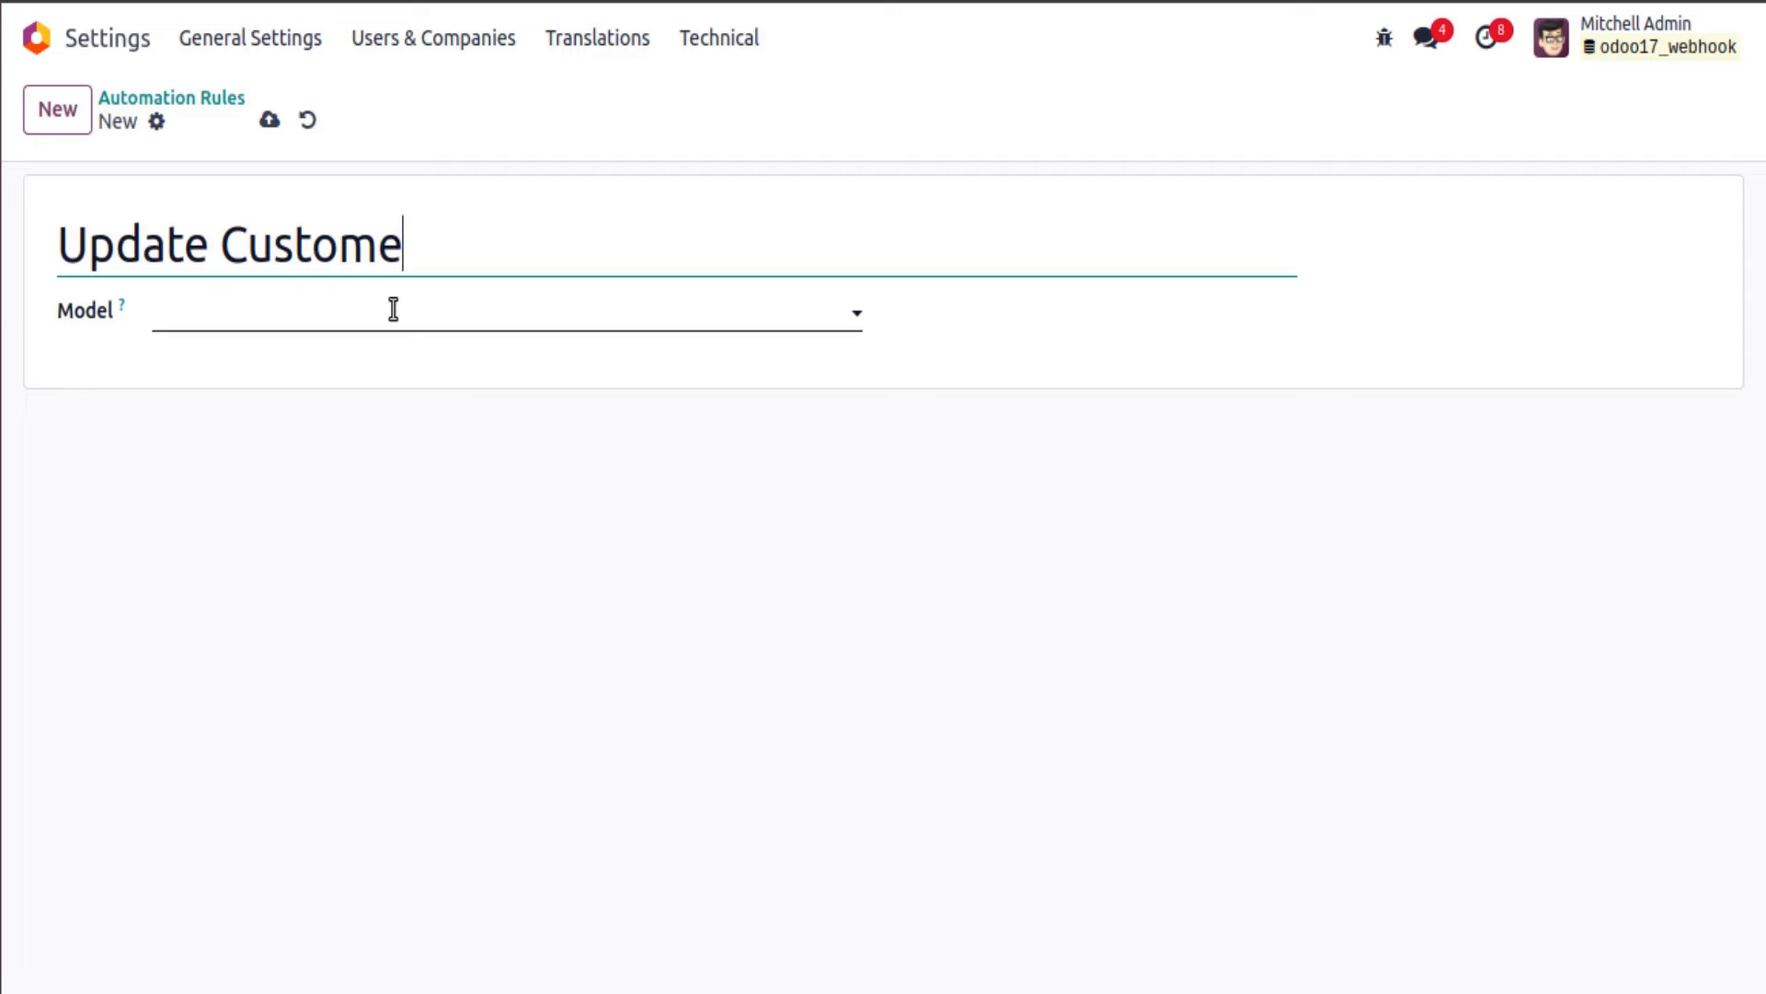
text(r Informa)
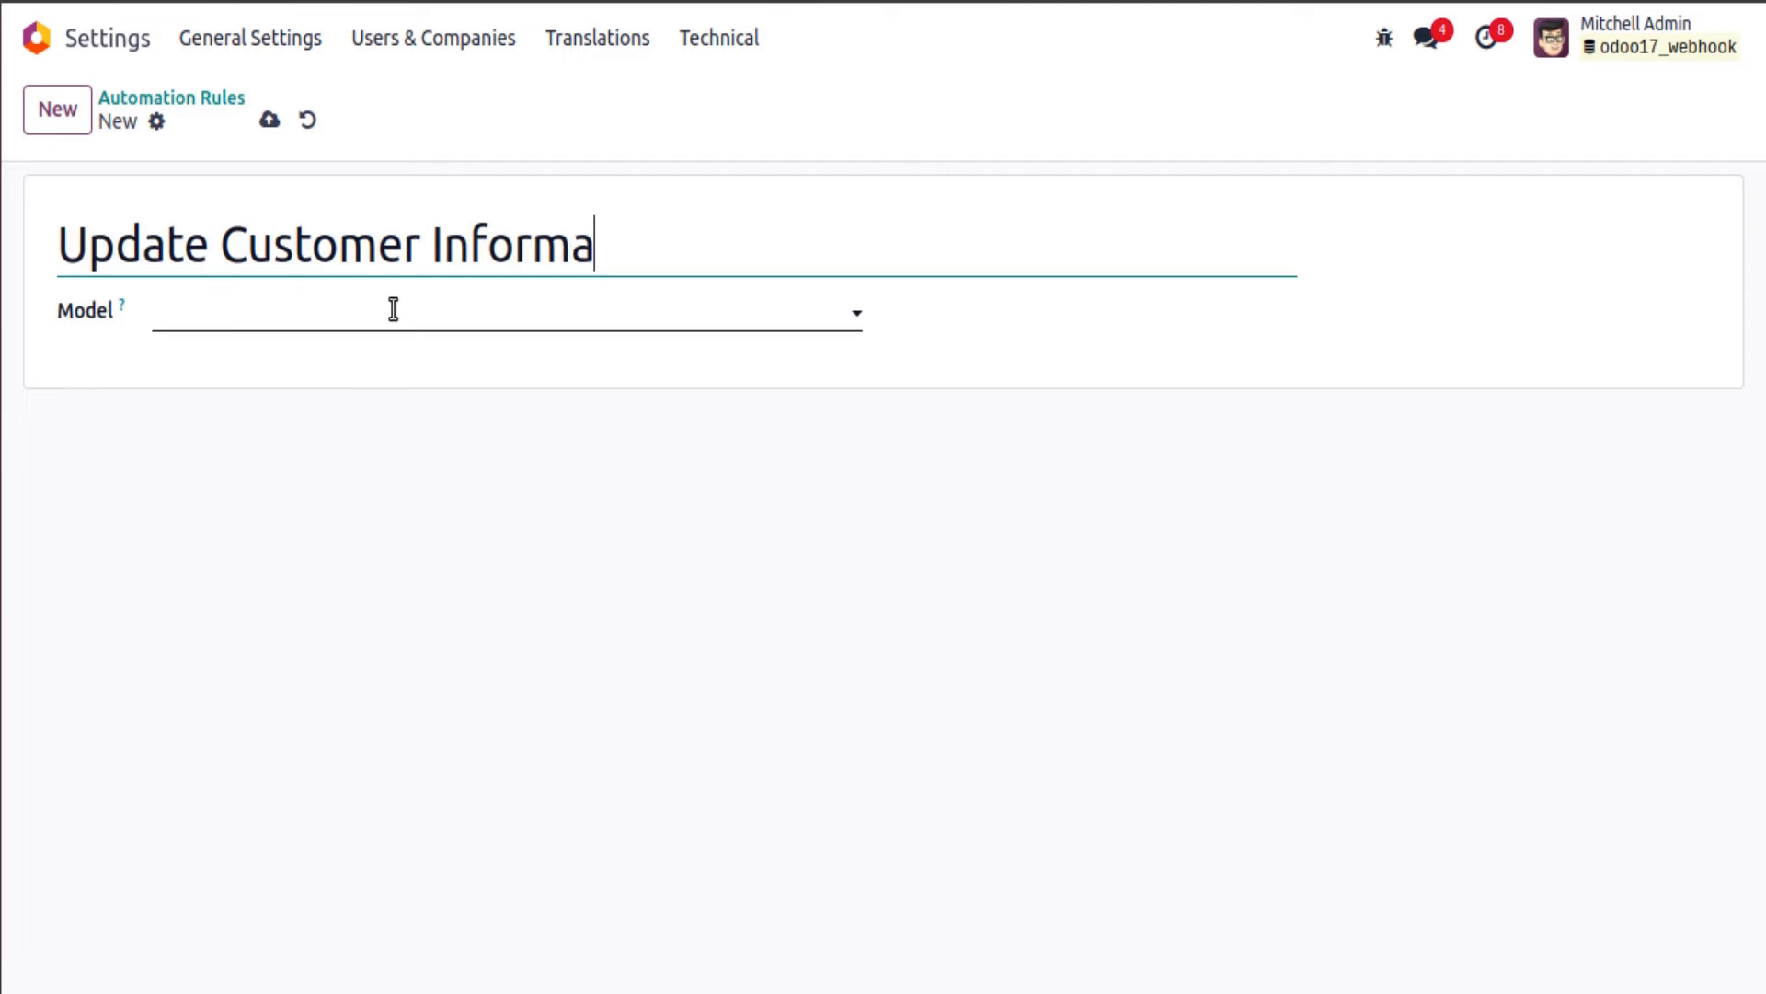
text(tion)
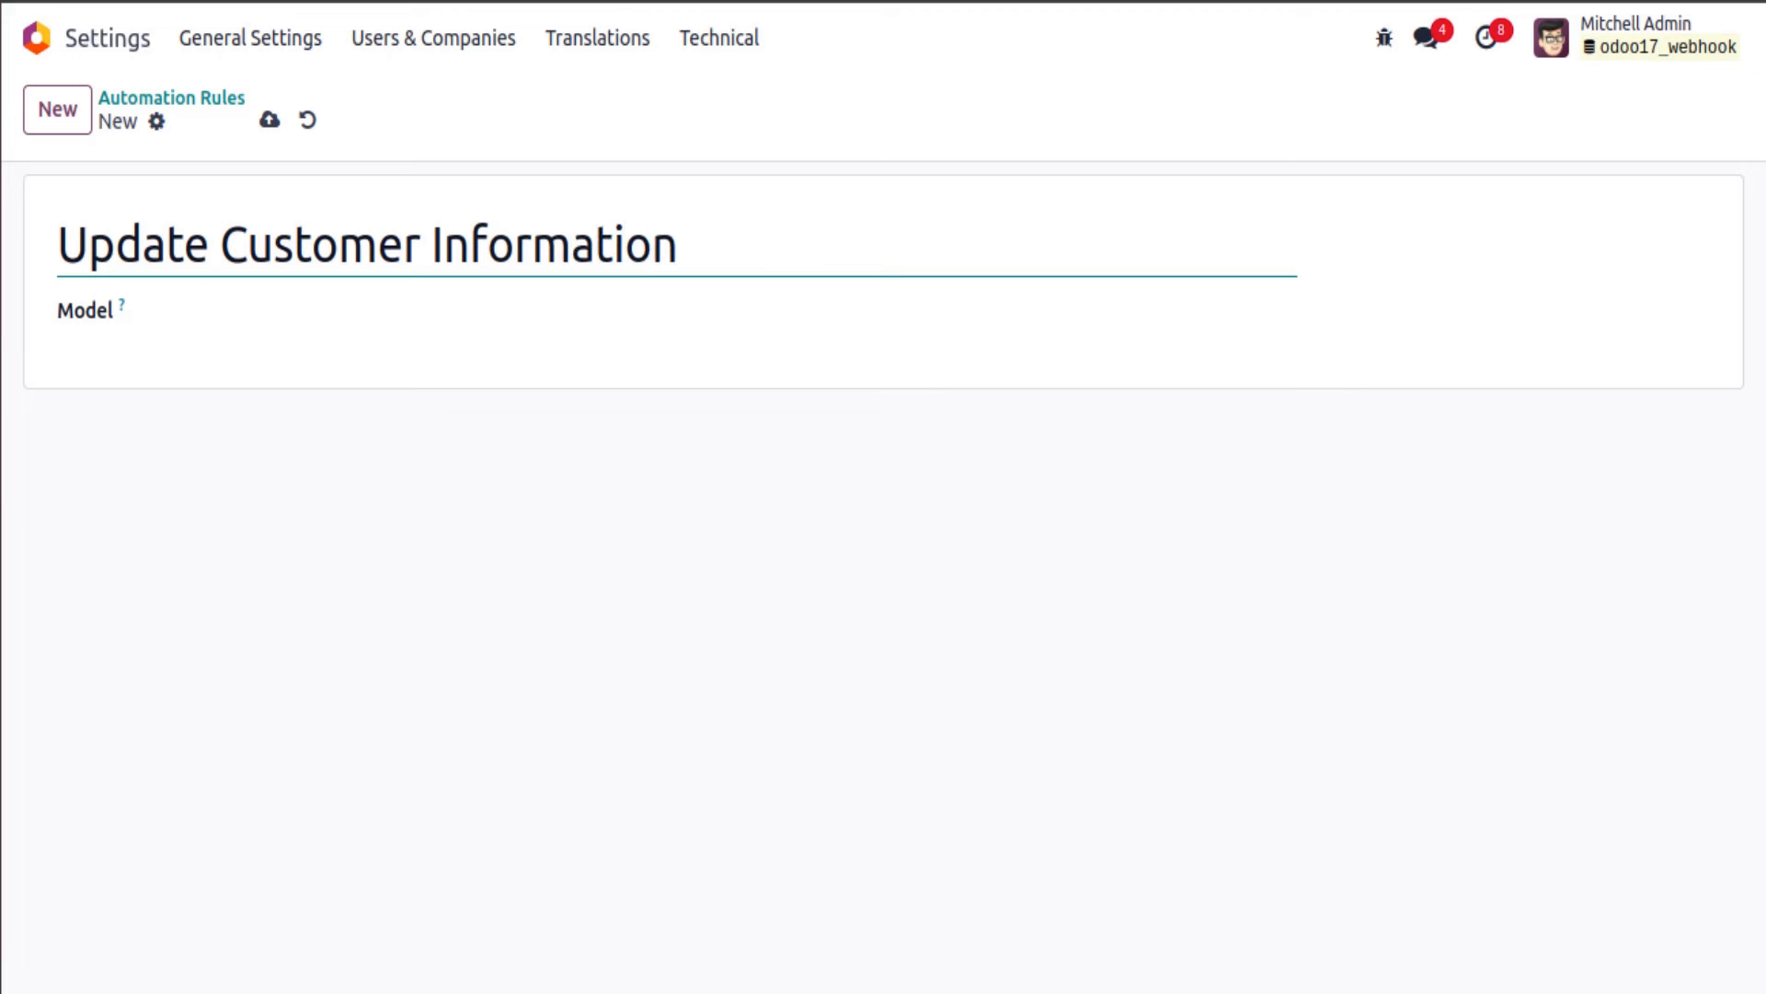
right_click(184, 3)
click(238, 195)
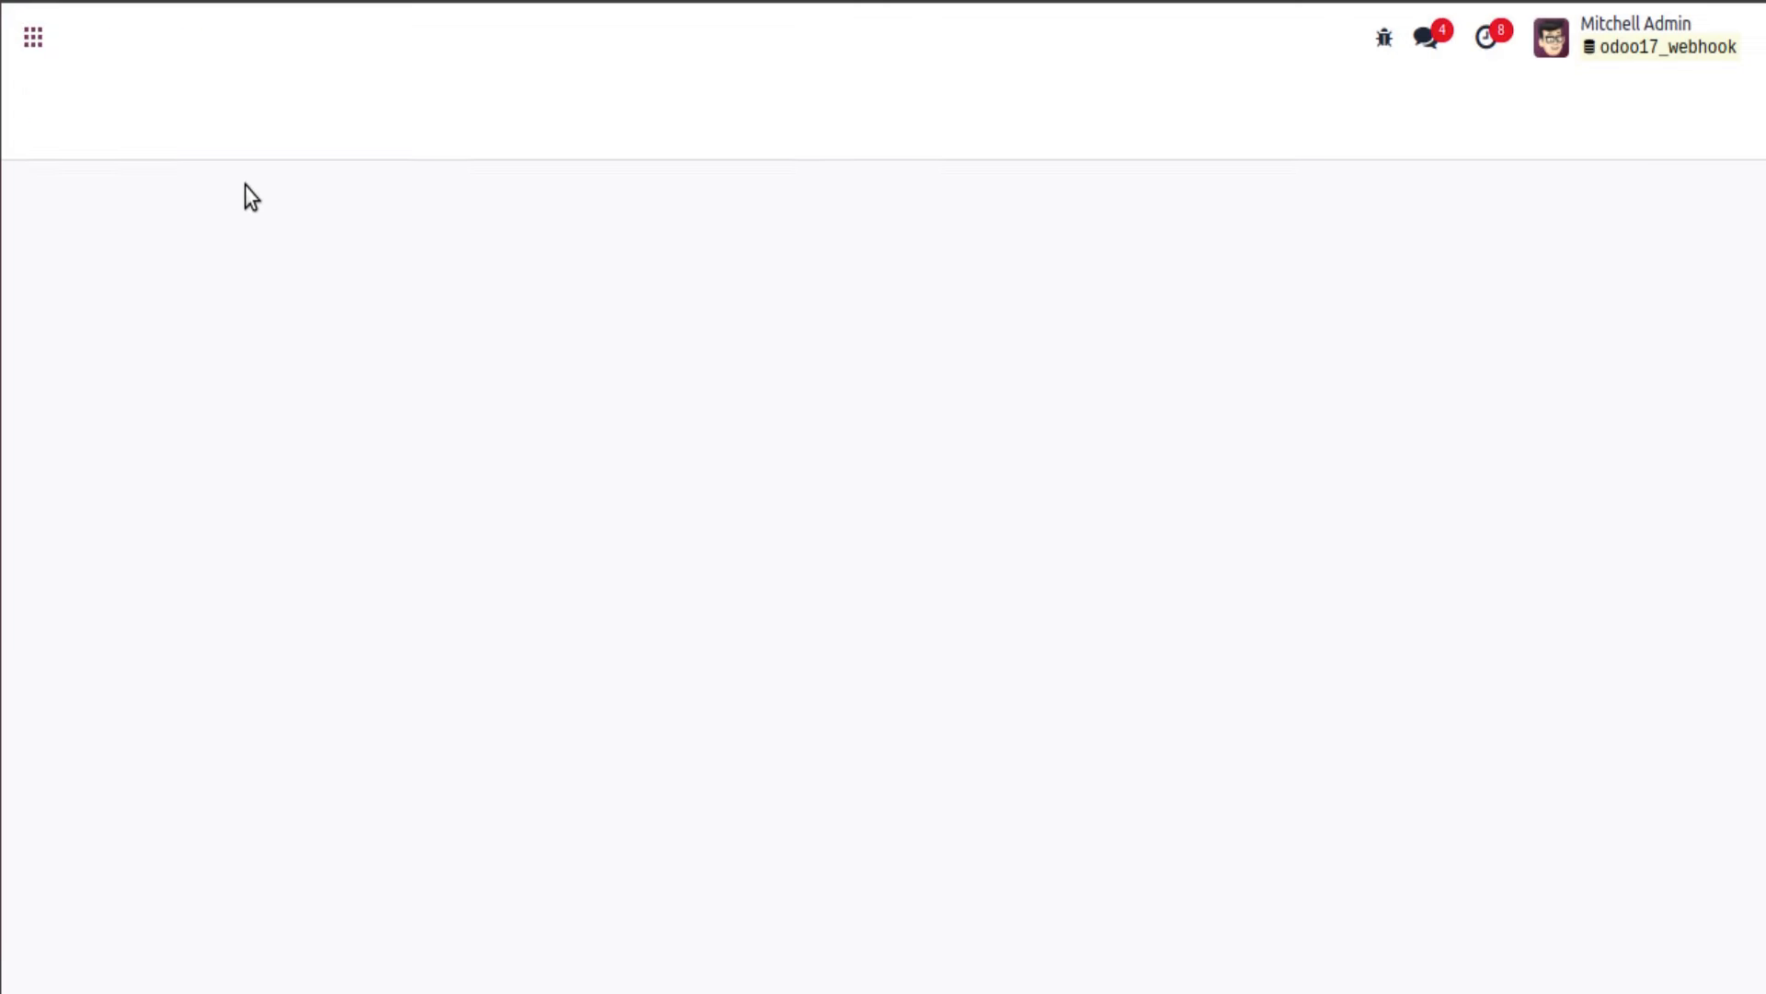
Step: Open the Deco Addict record from Sales > Orders > Customers
click(41, 38)
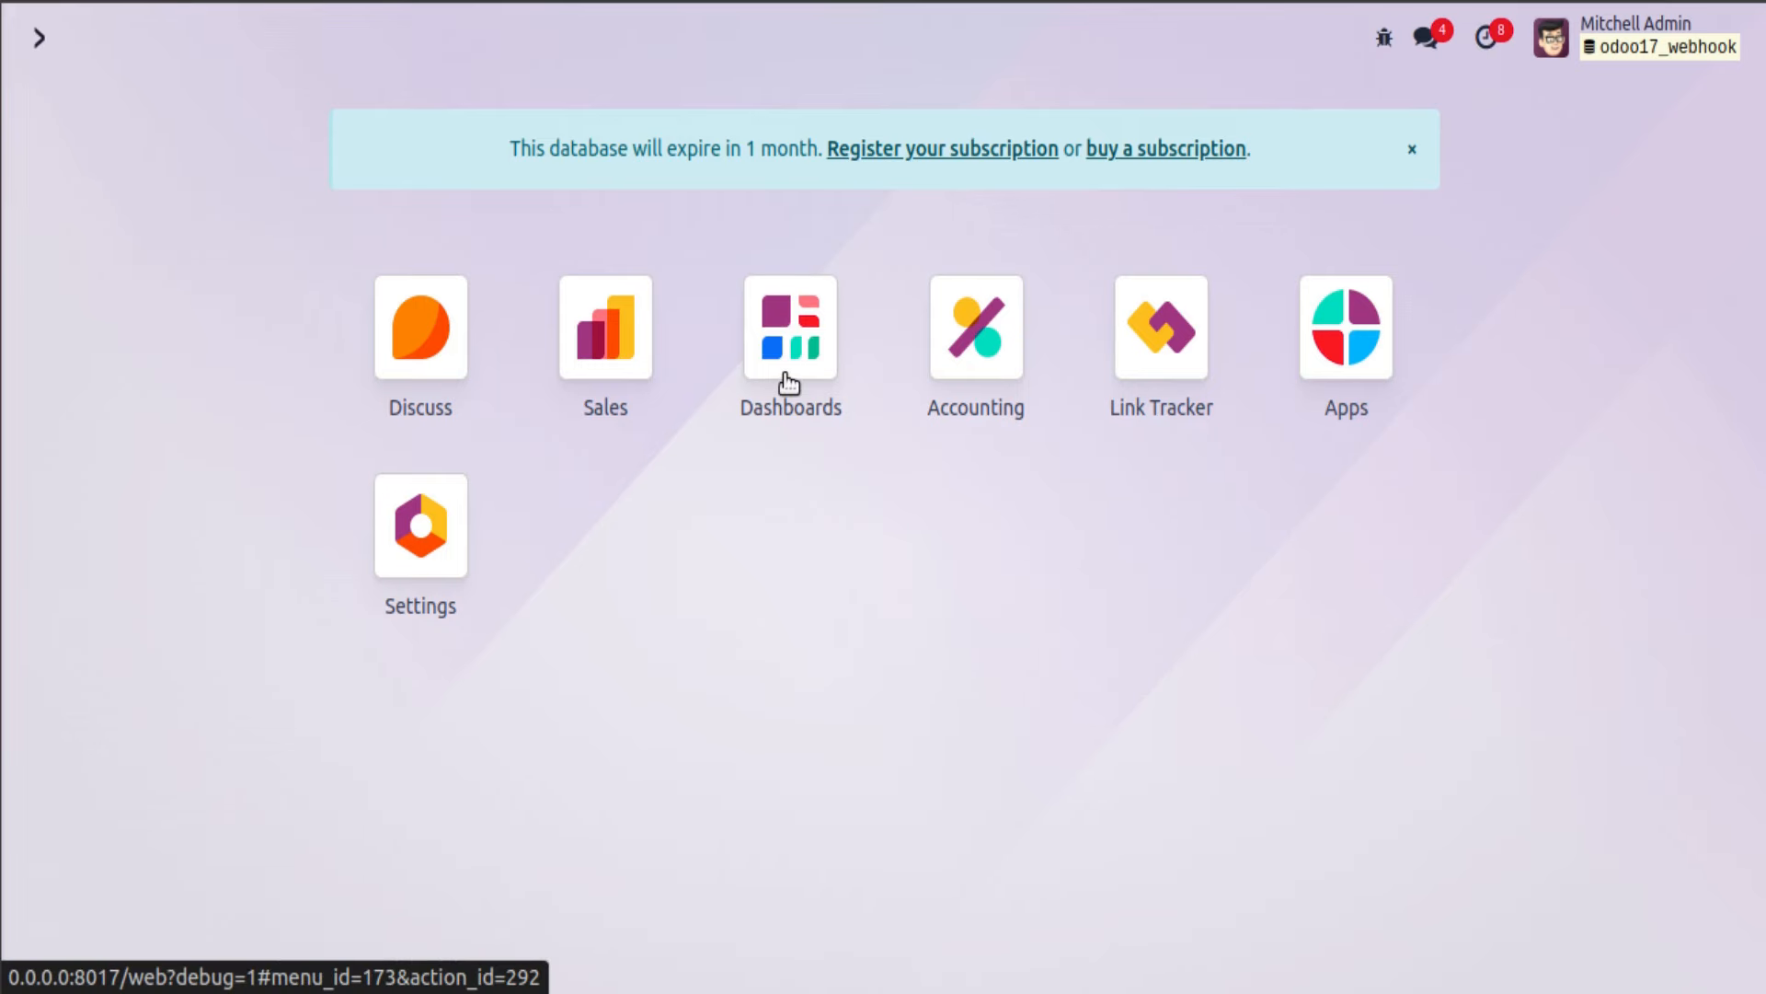
click(655, 361)
click(177, 38)
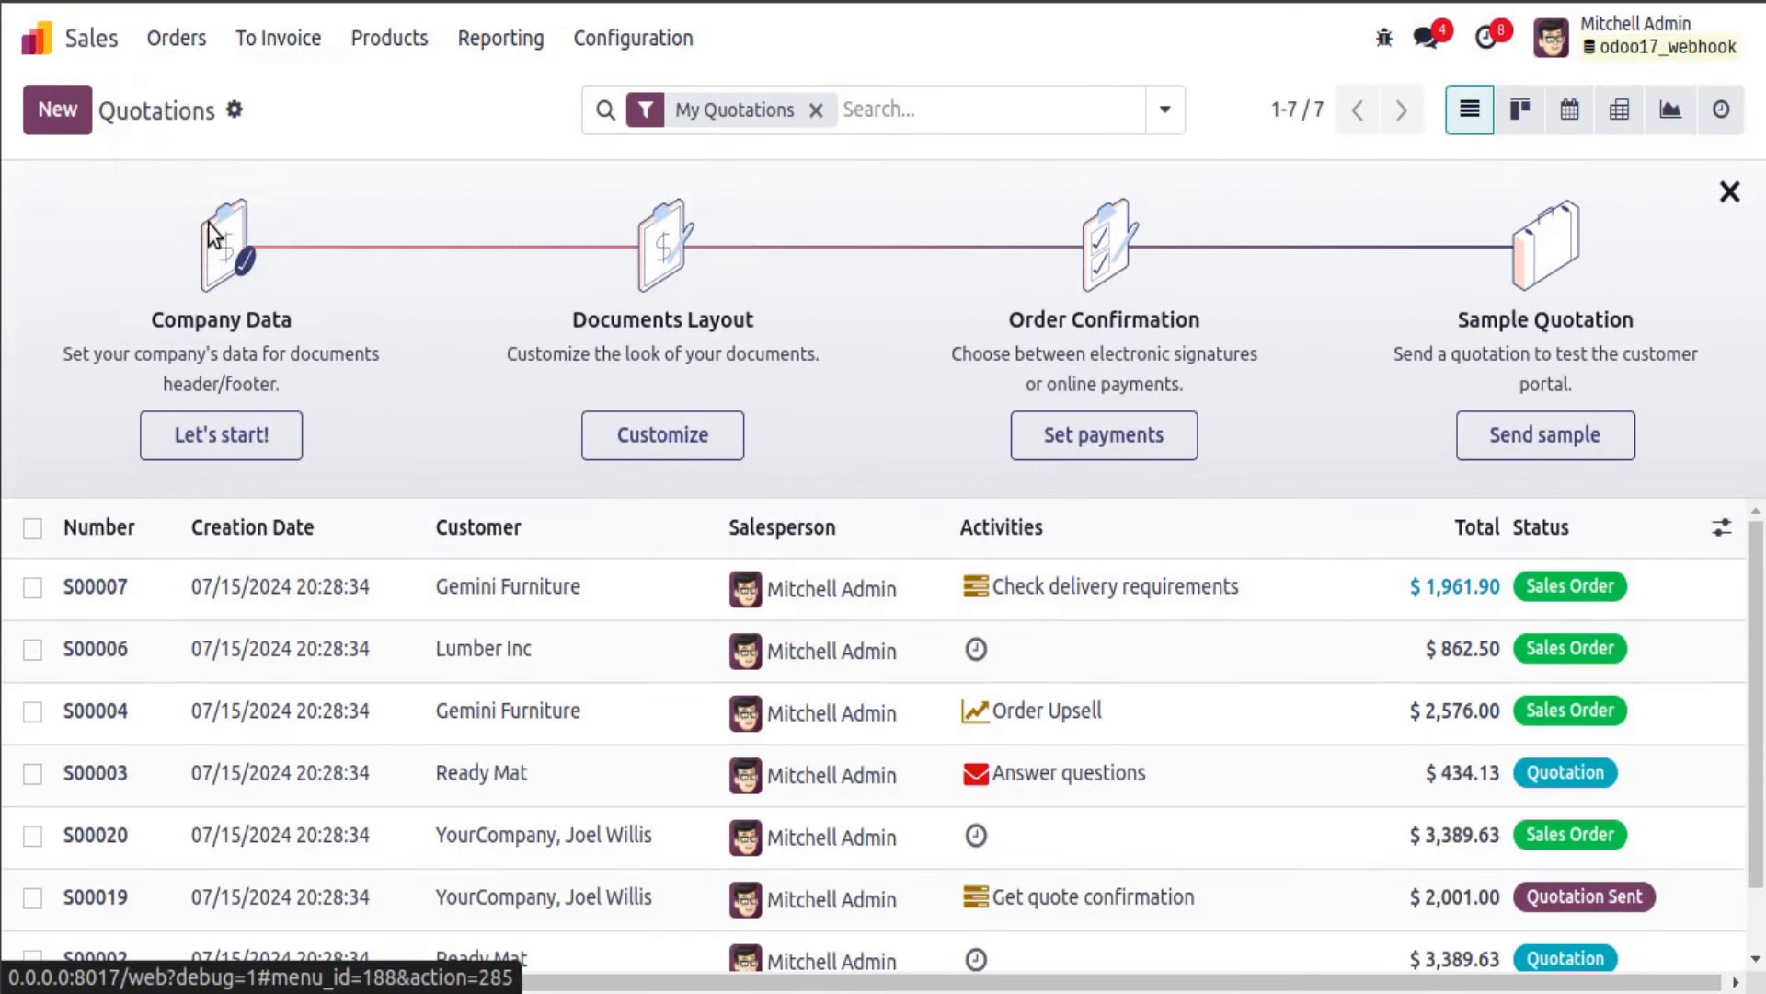
click(215, 221)
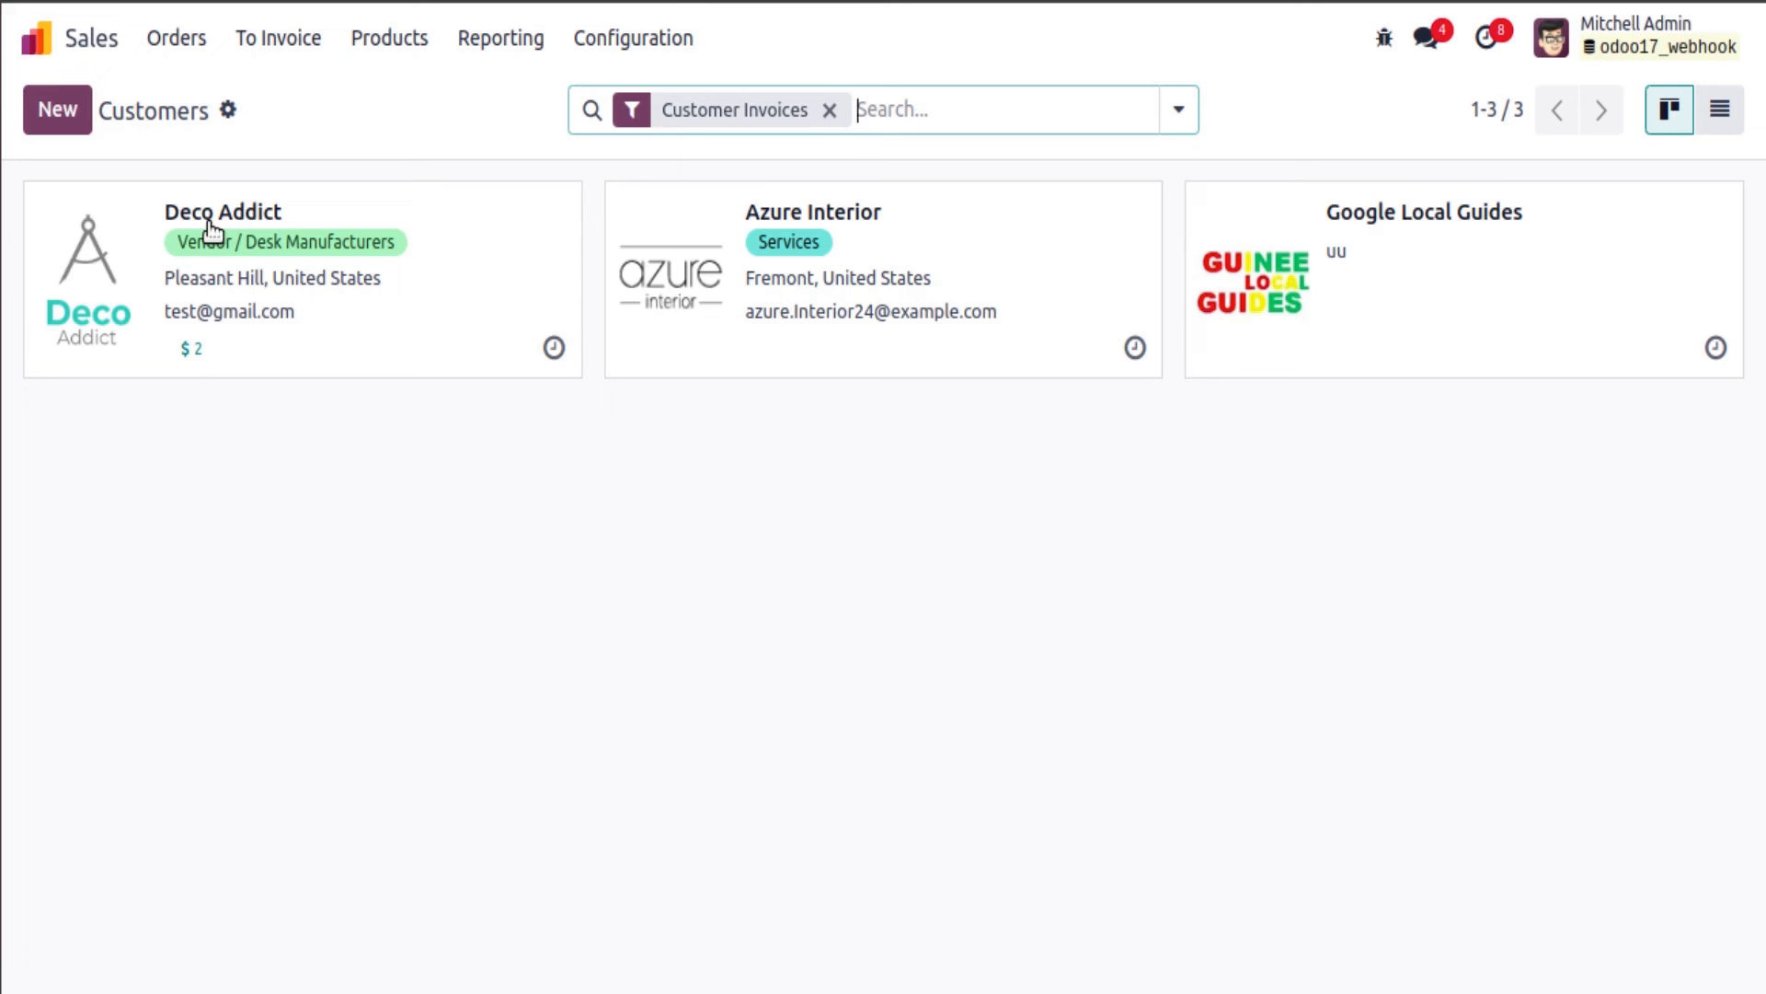
click(489, 268)
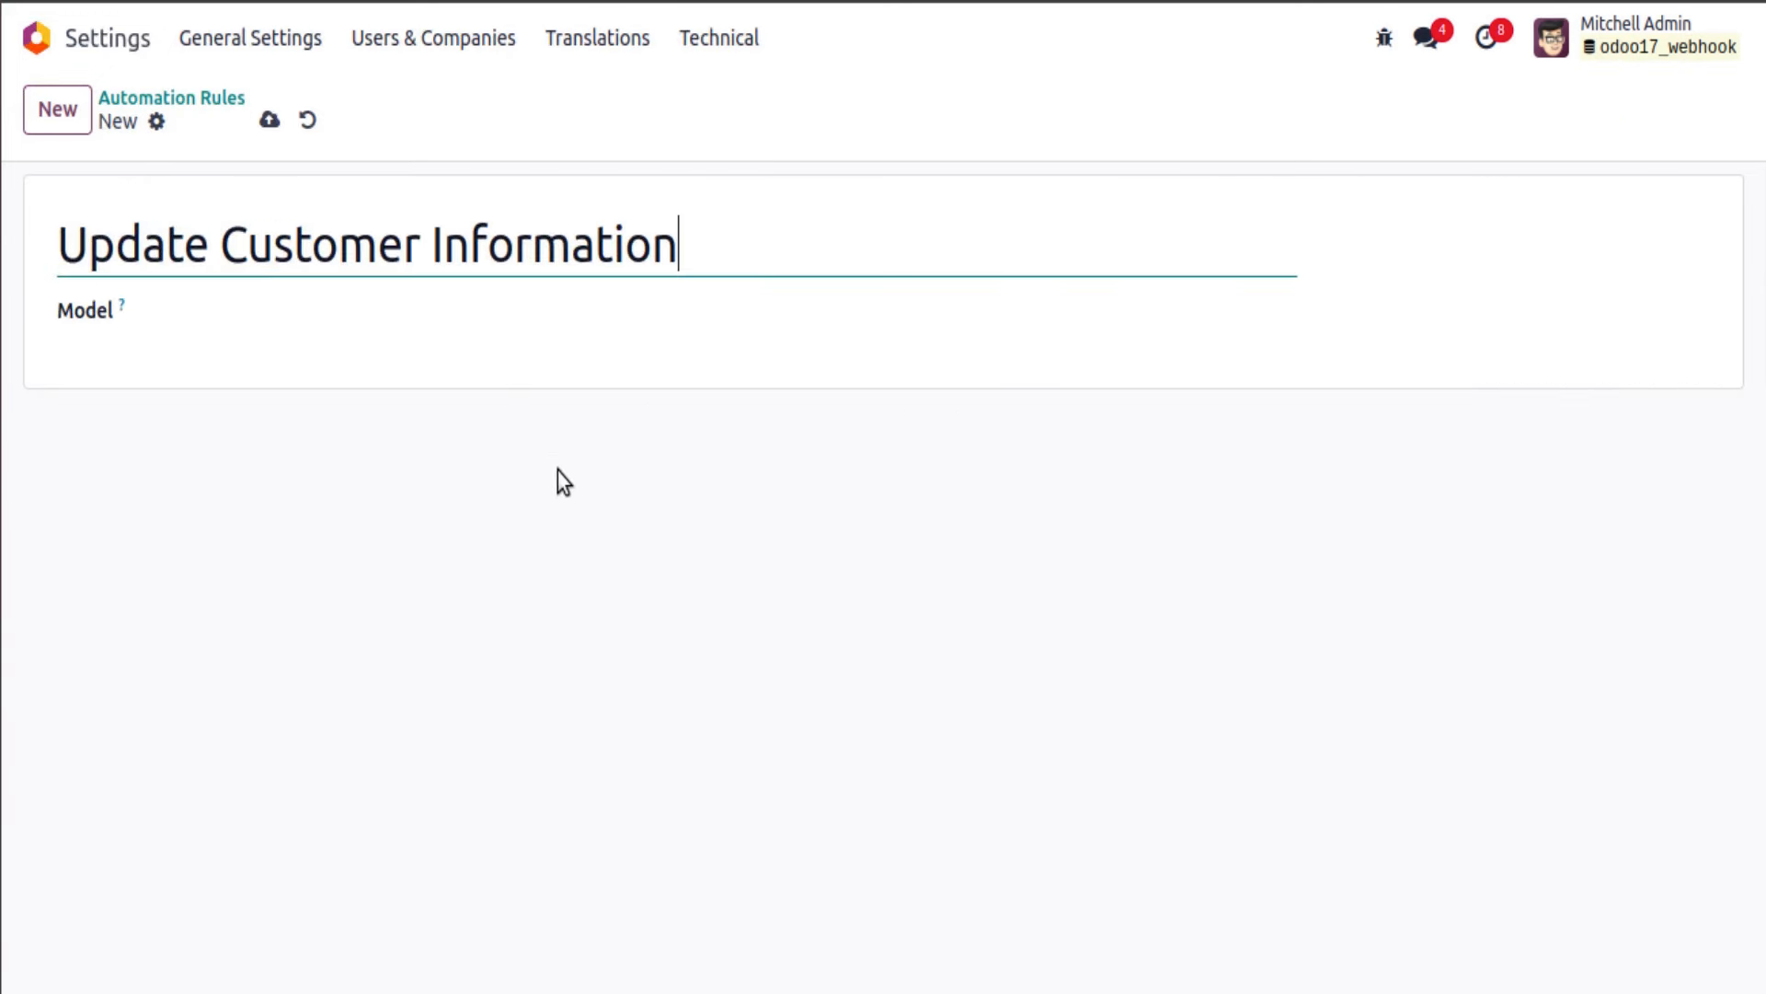
Step: Set the rule's model to Contact and trigger to On webhook, then save it
click(410, 311)
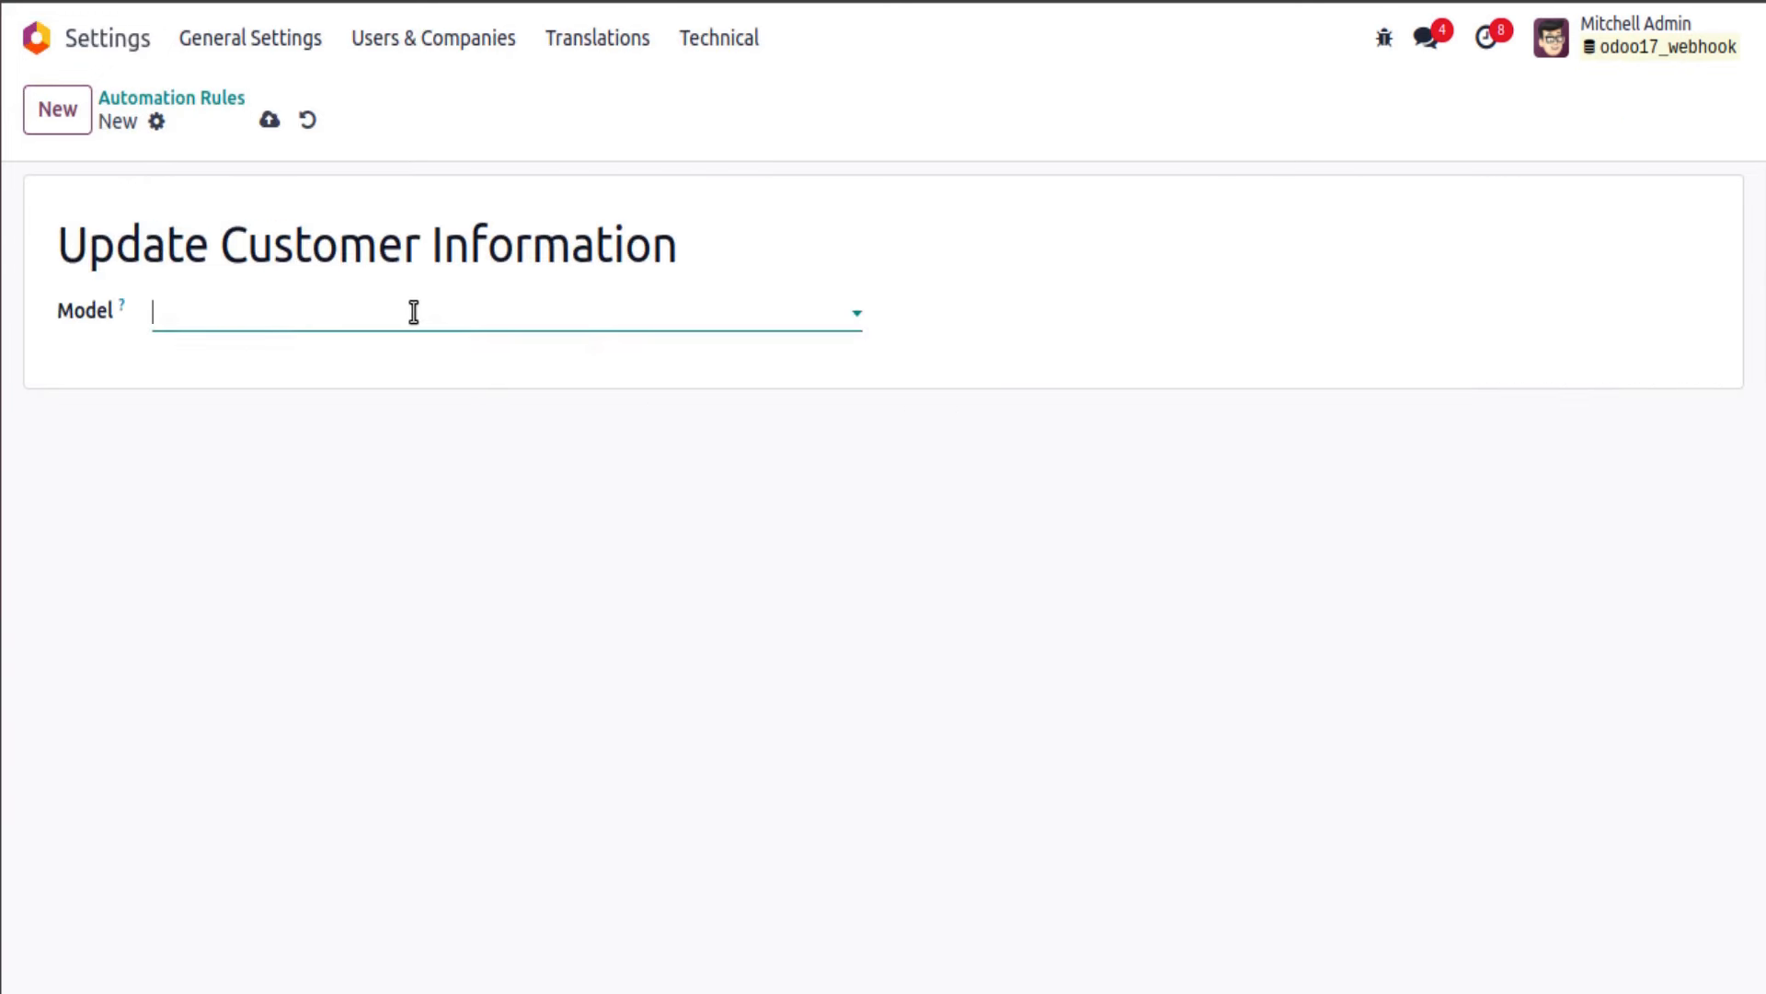
text(contacts)
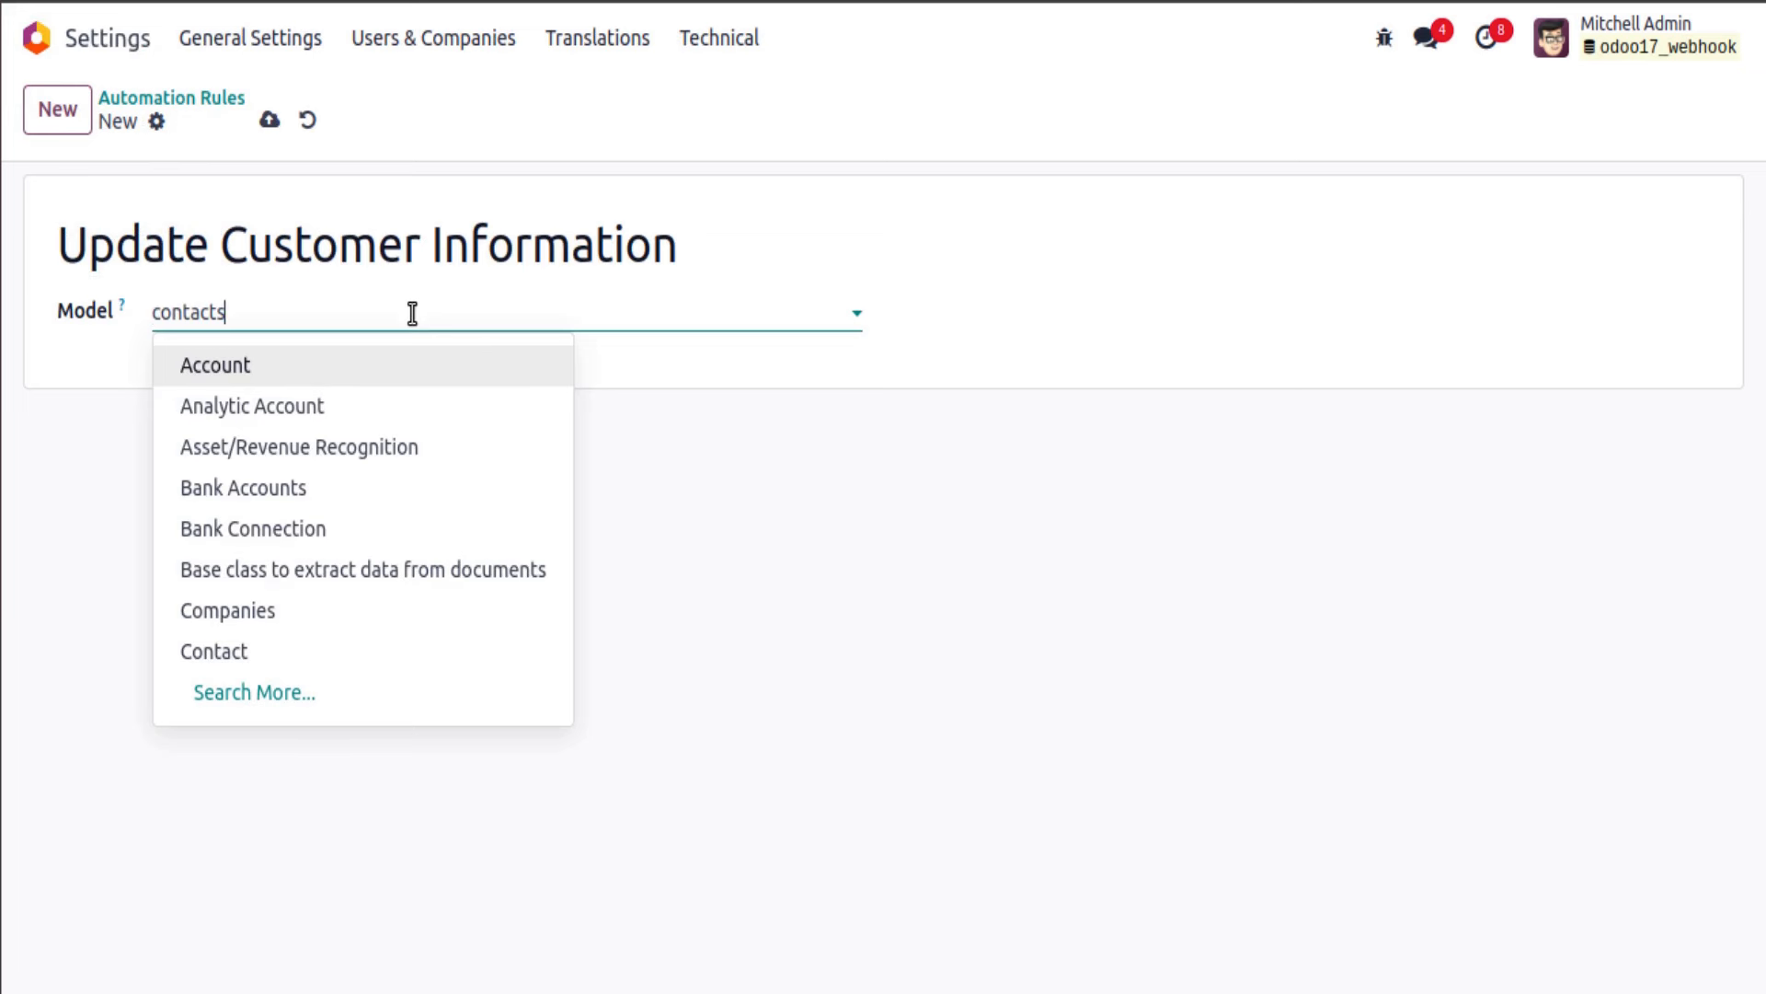
key(BackSpace)
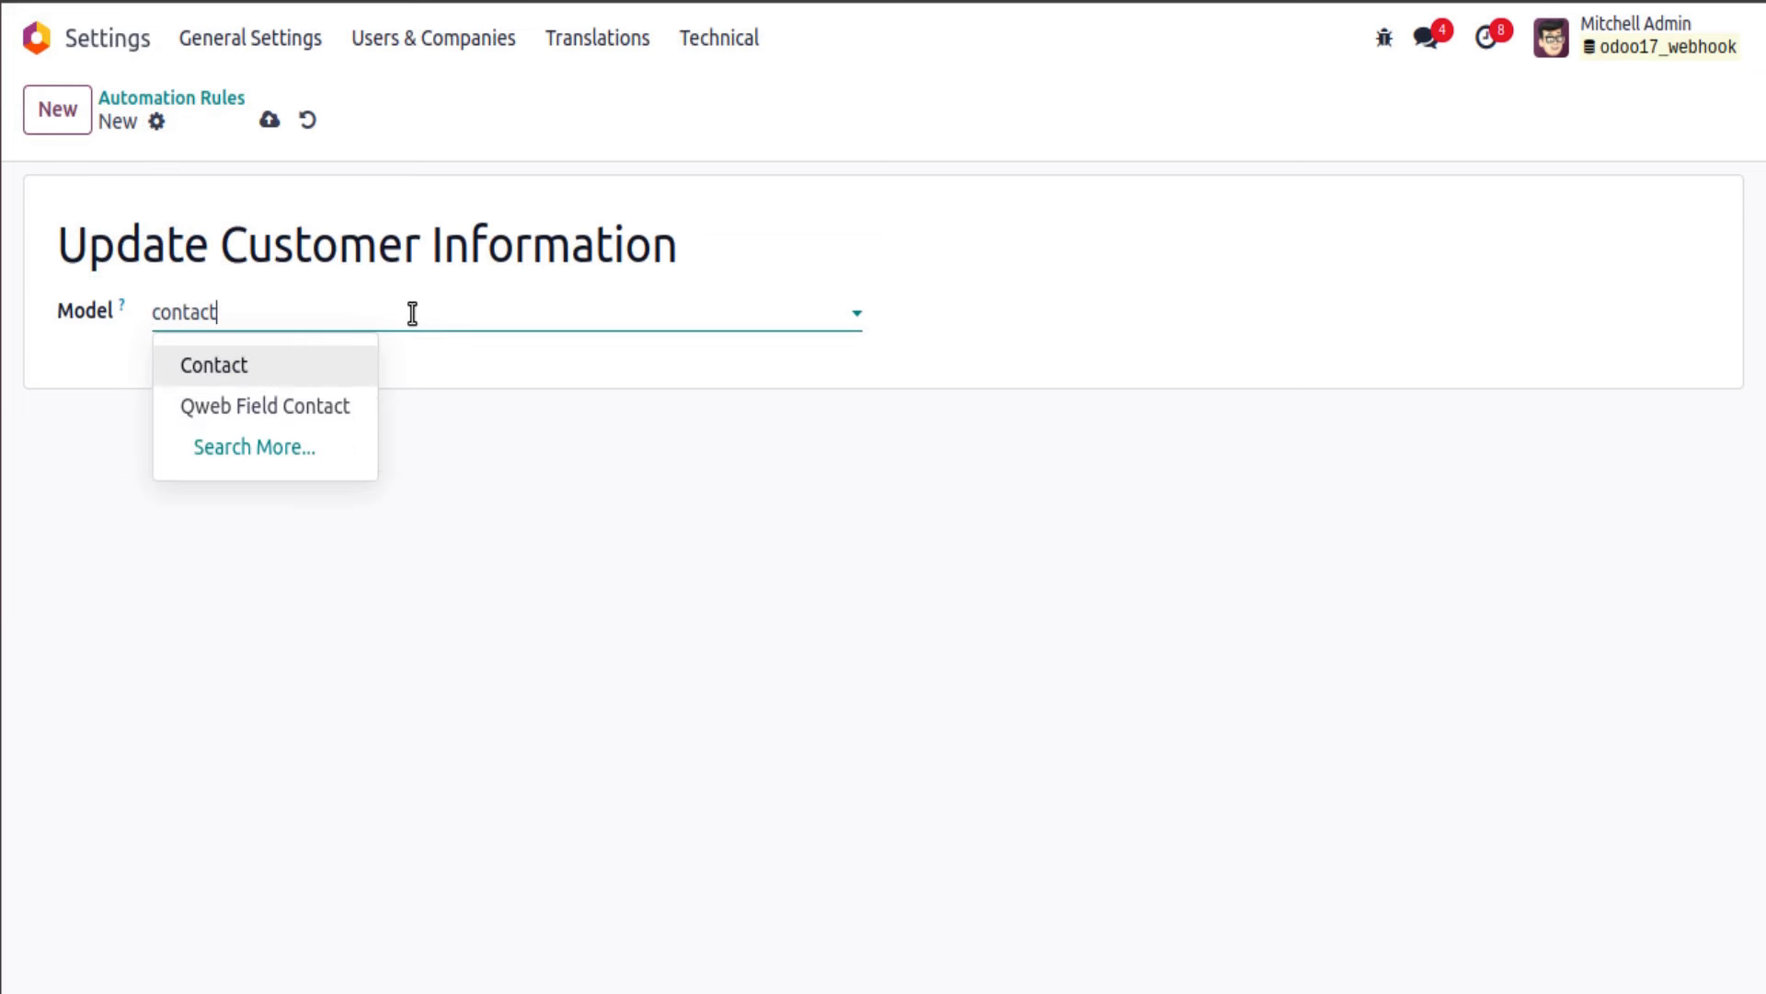
click(358, 363)
click(348, 373)
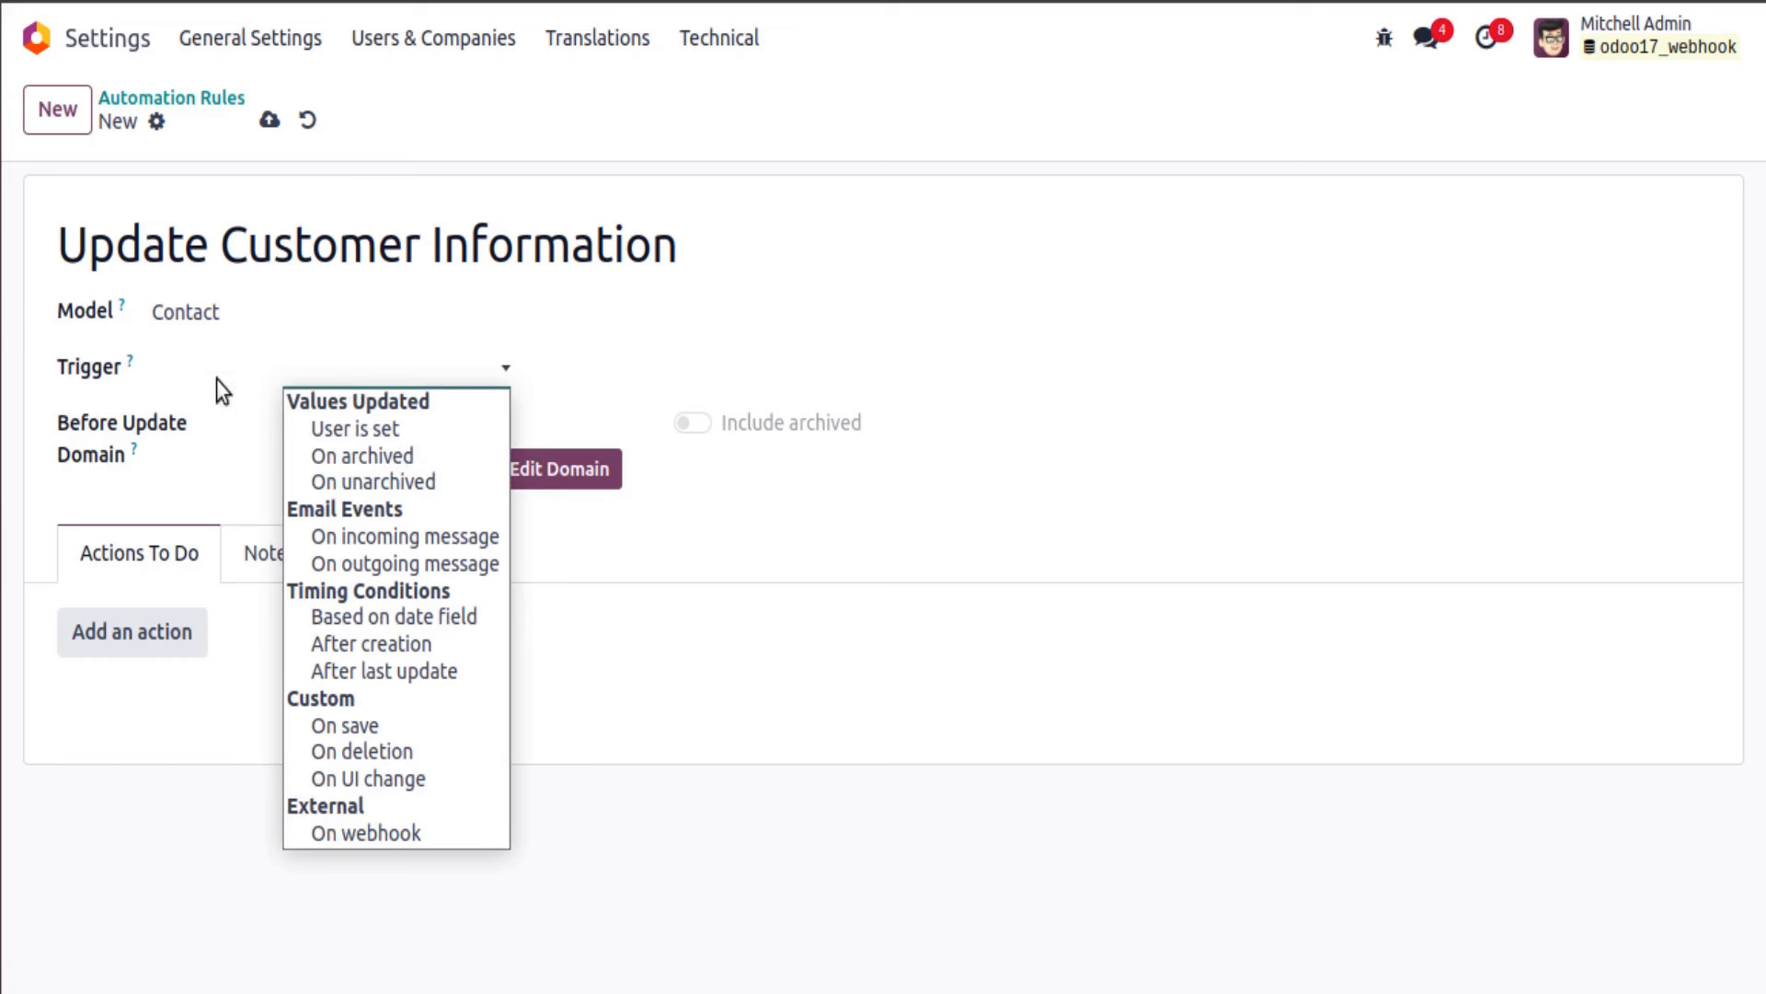
click(363, 835)
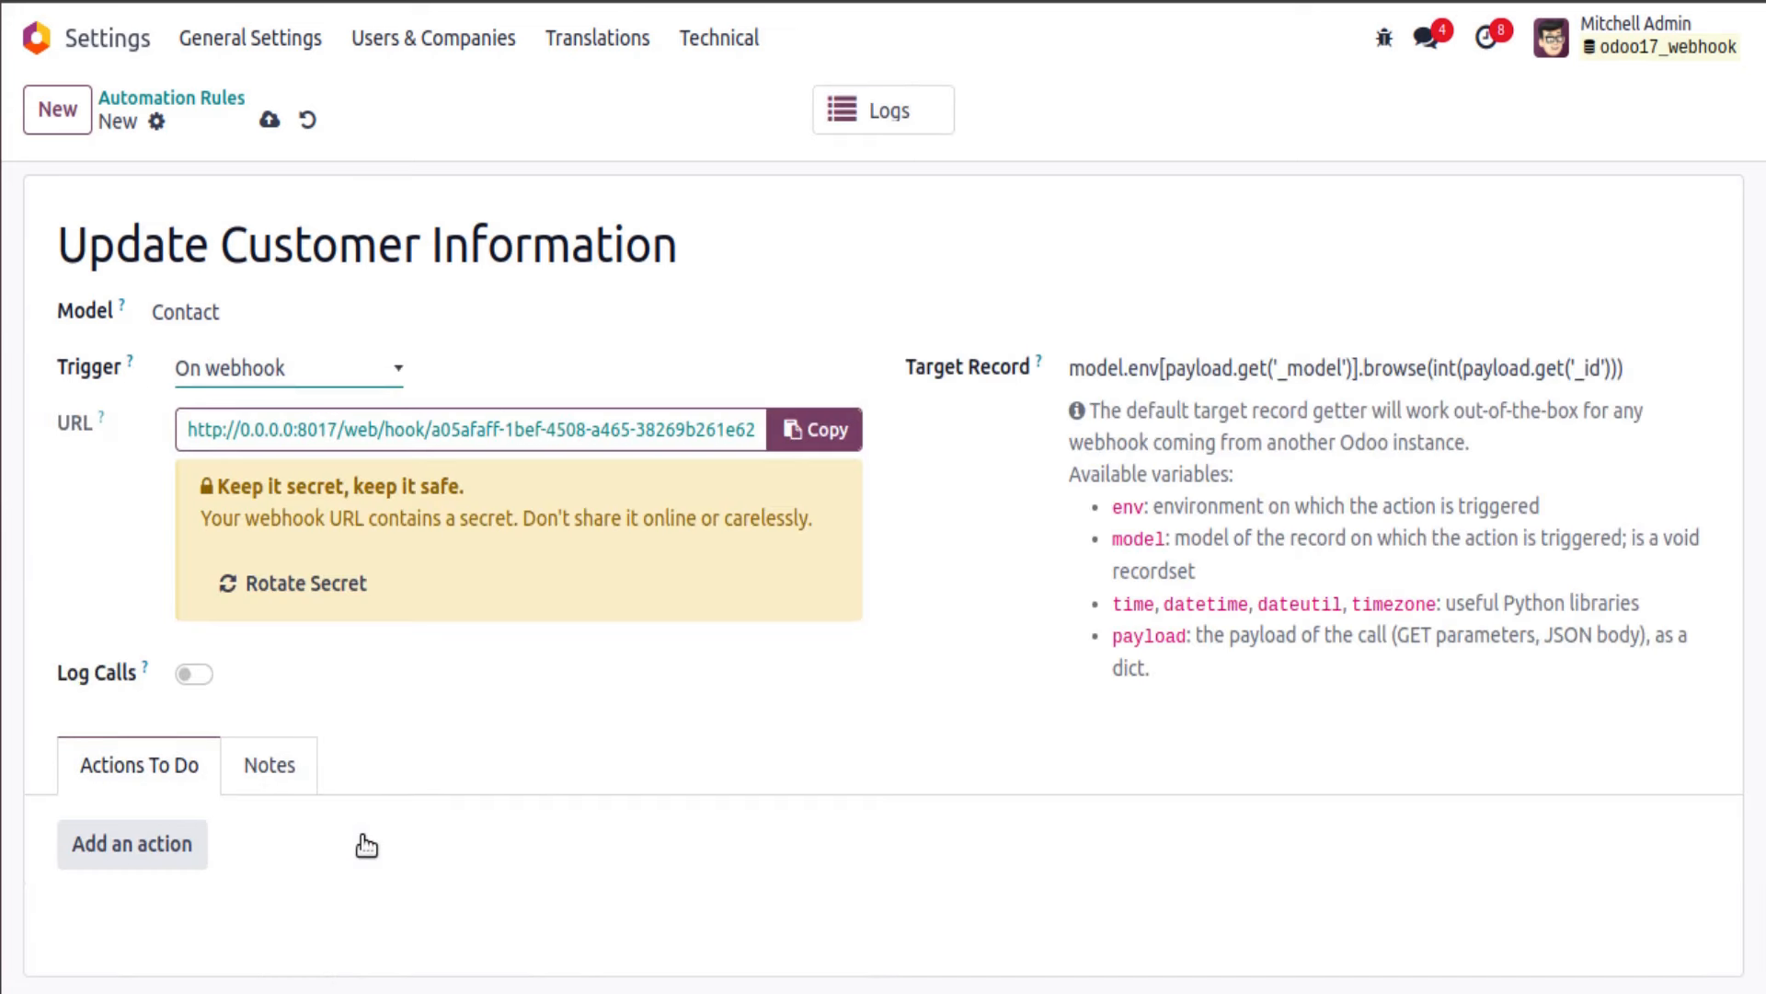
click(269, 121)
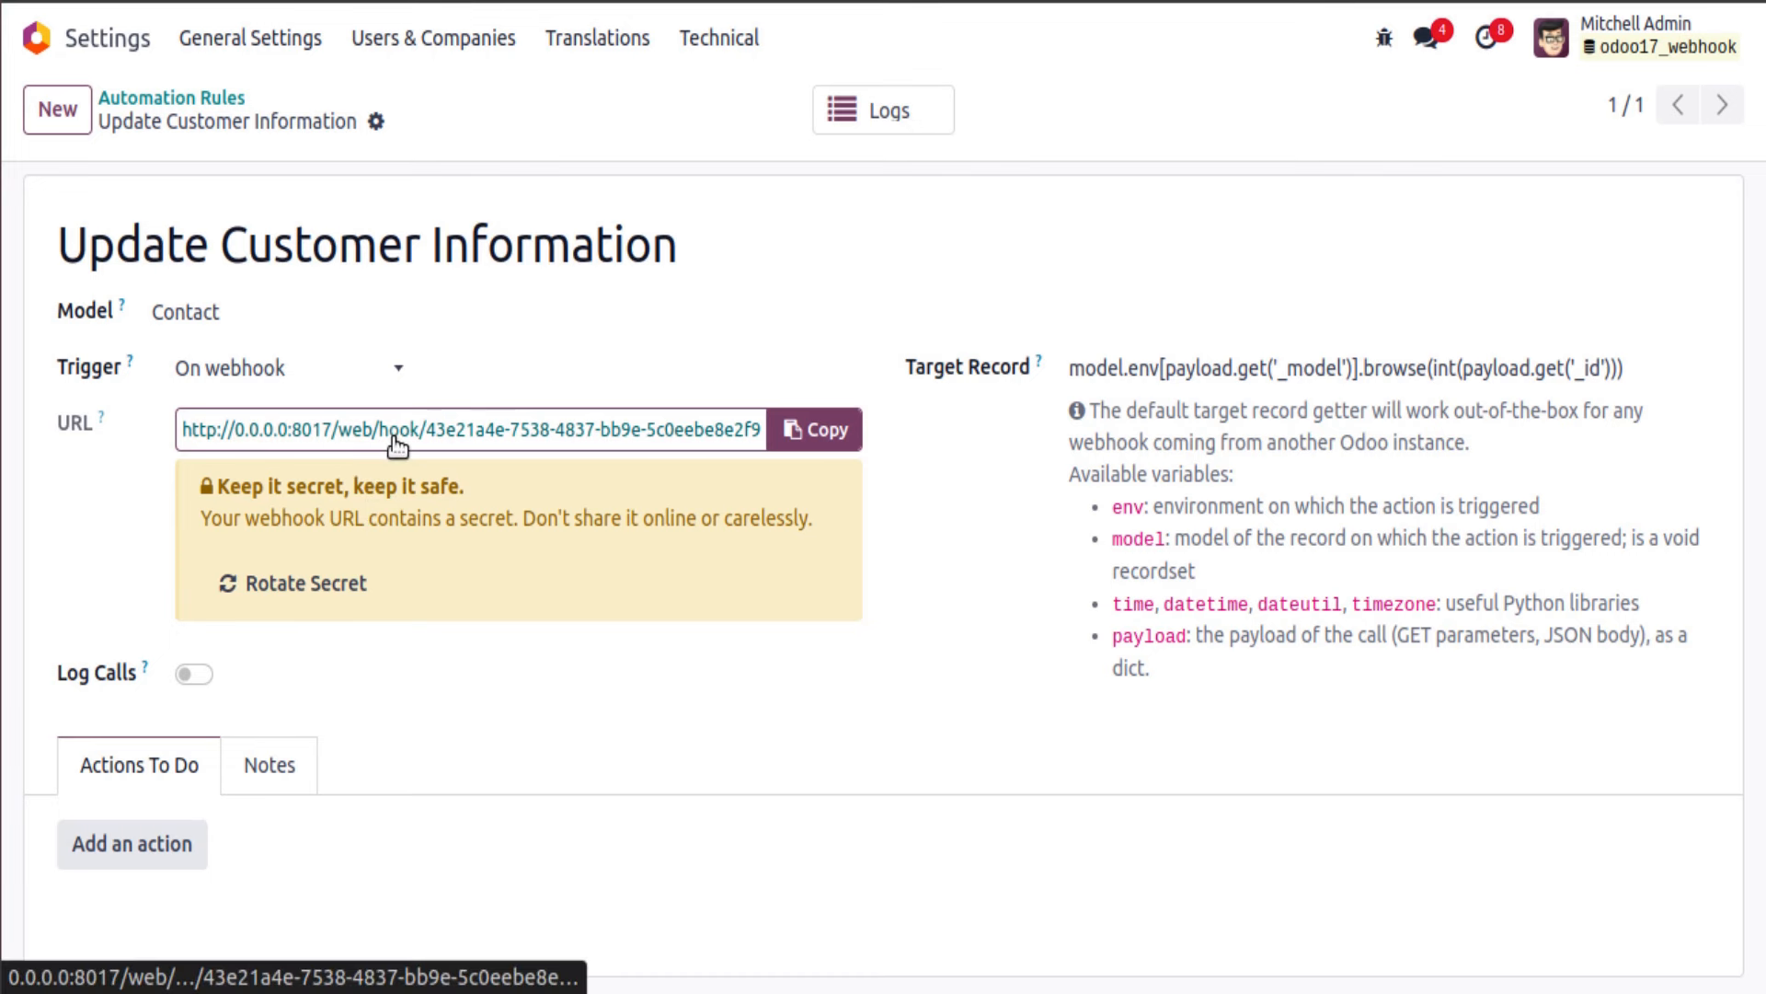
Step: Rotate the webhook secret twice and copy the new webhook URL
click(337, 589)
click(313, 589)
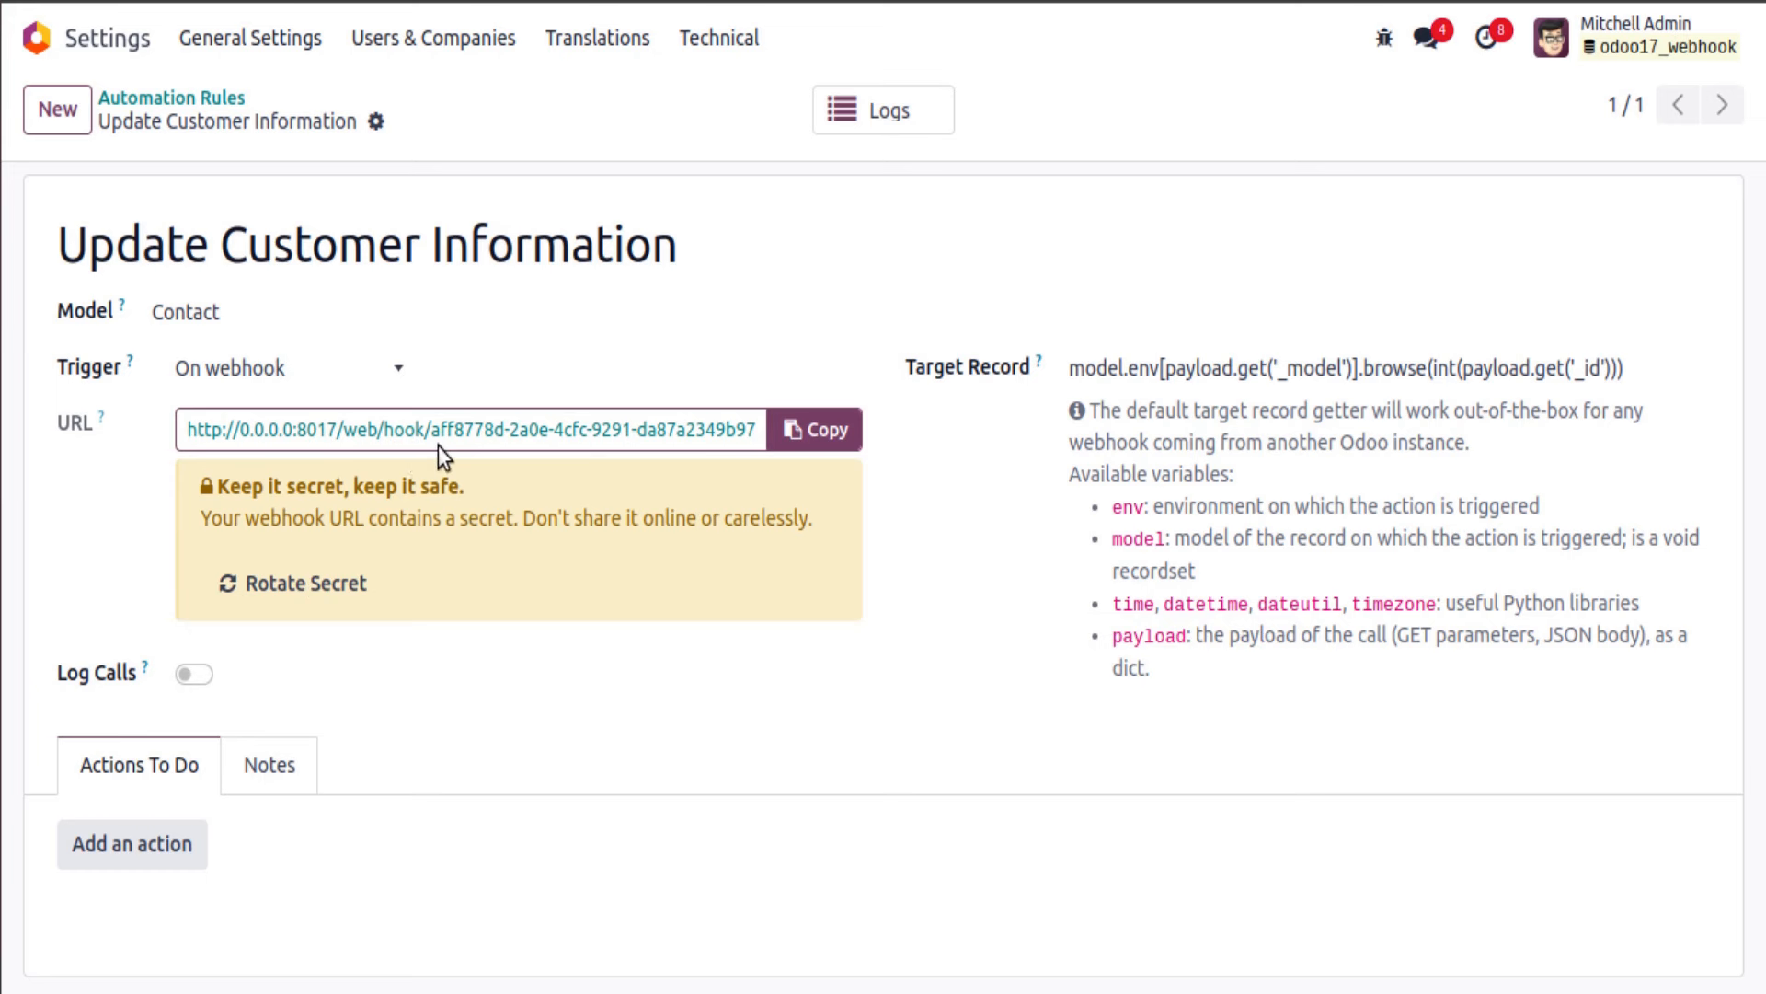
drag(186, 430, 761, 446)
key(ctrl+c)
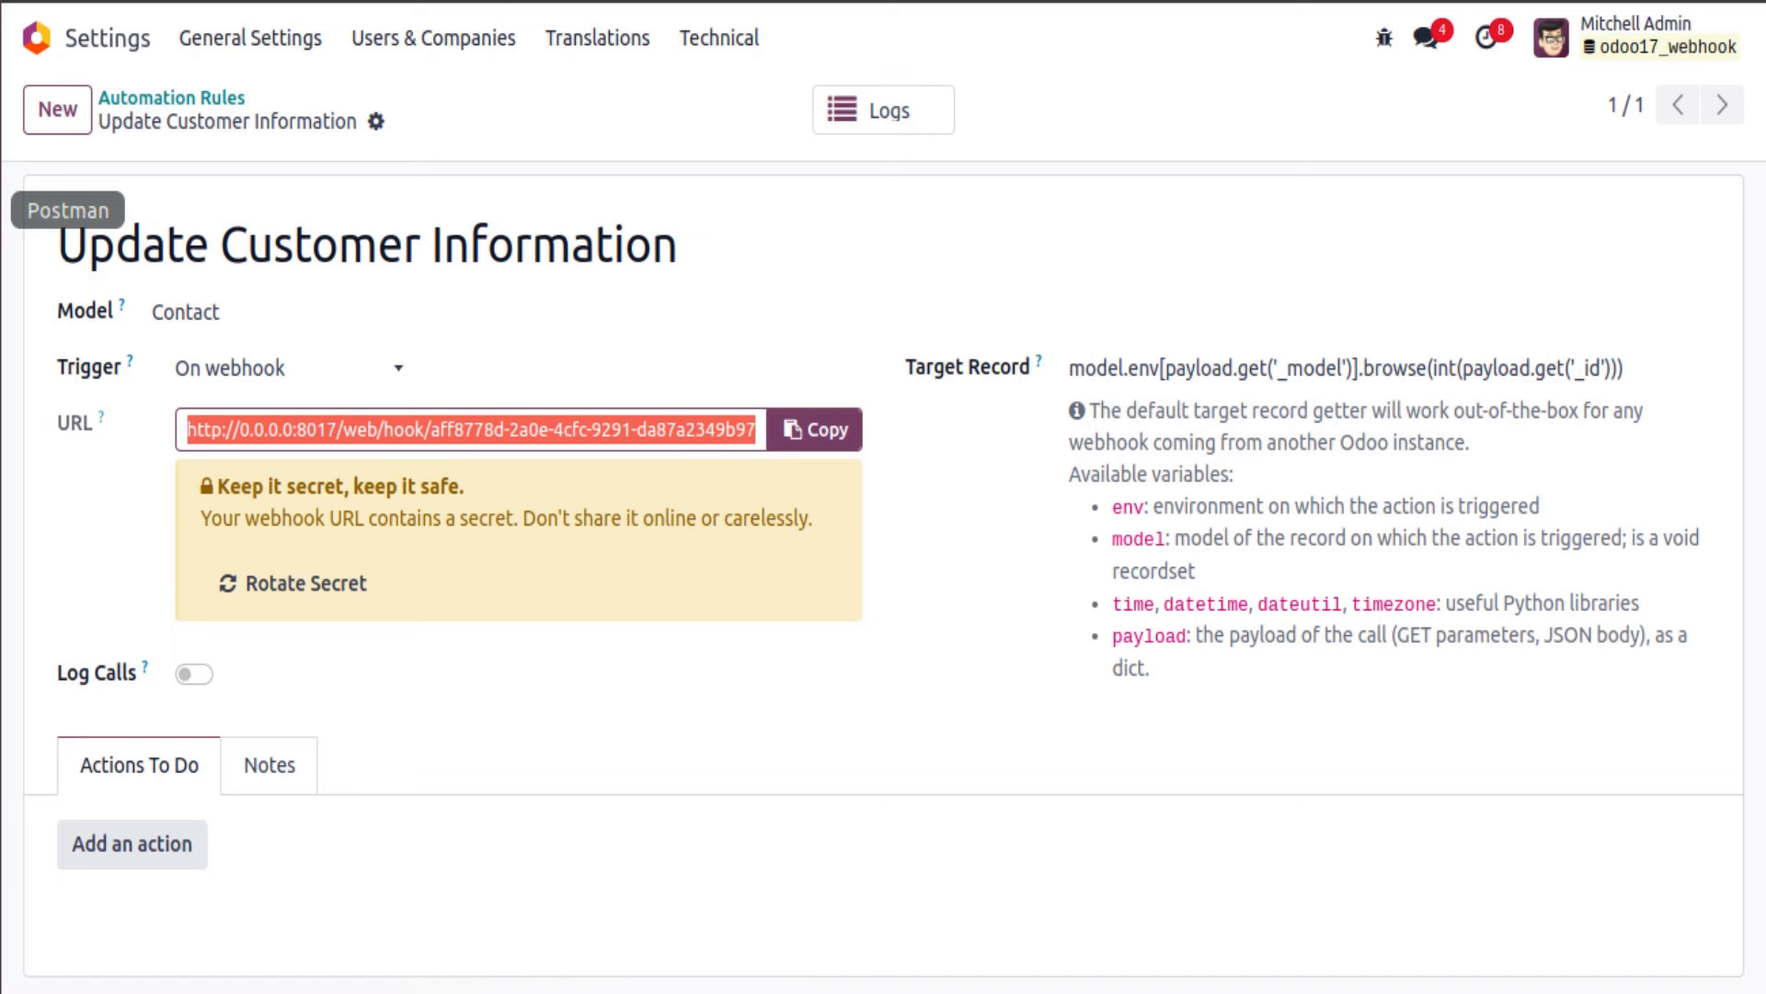
click(7, 210)
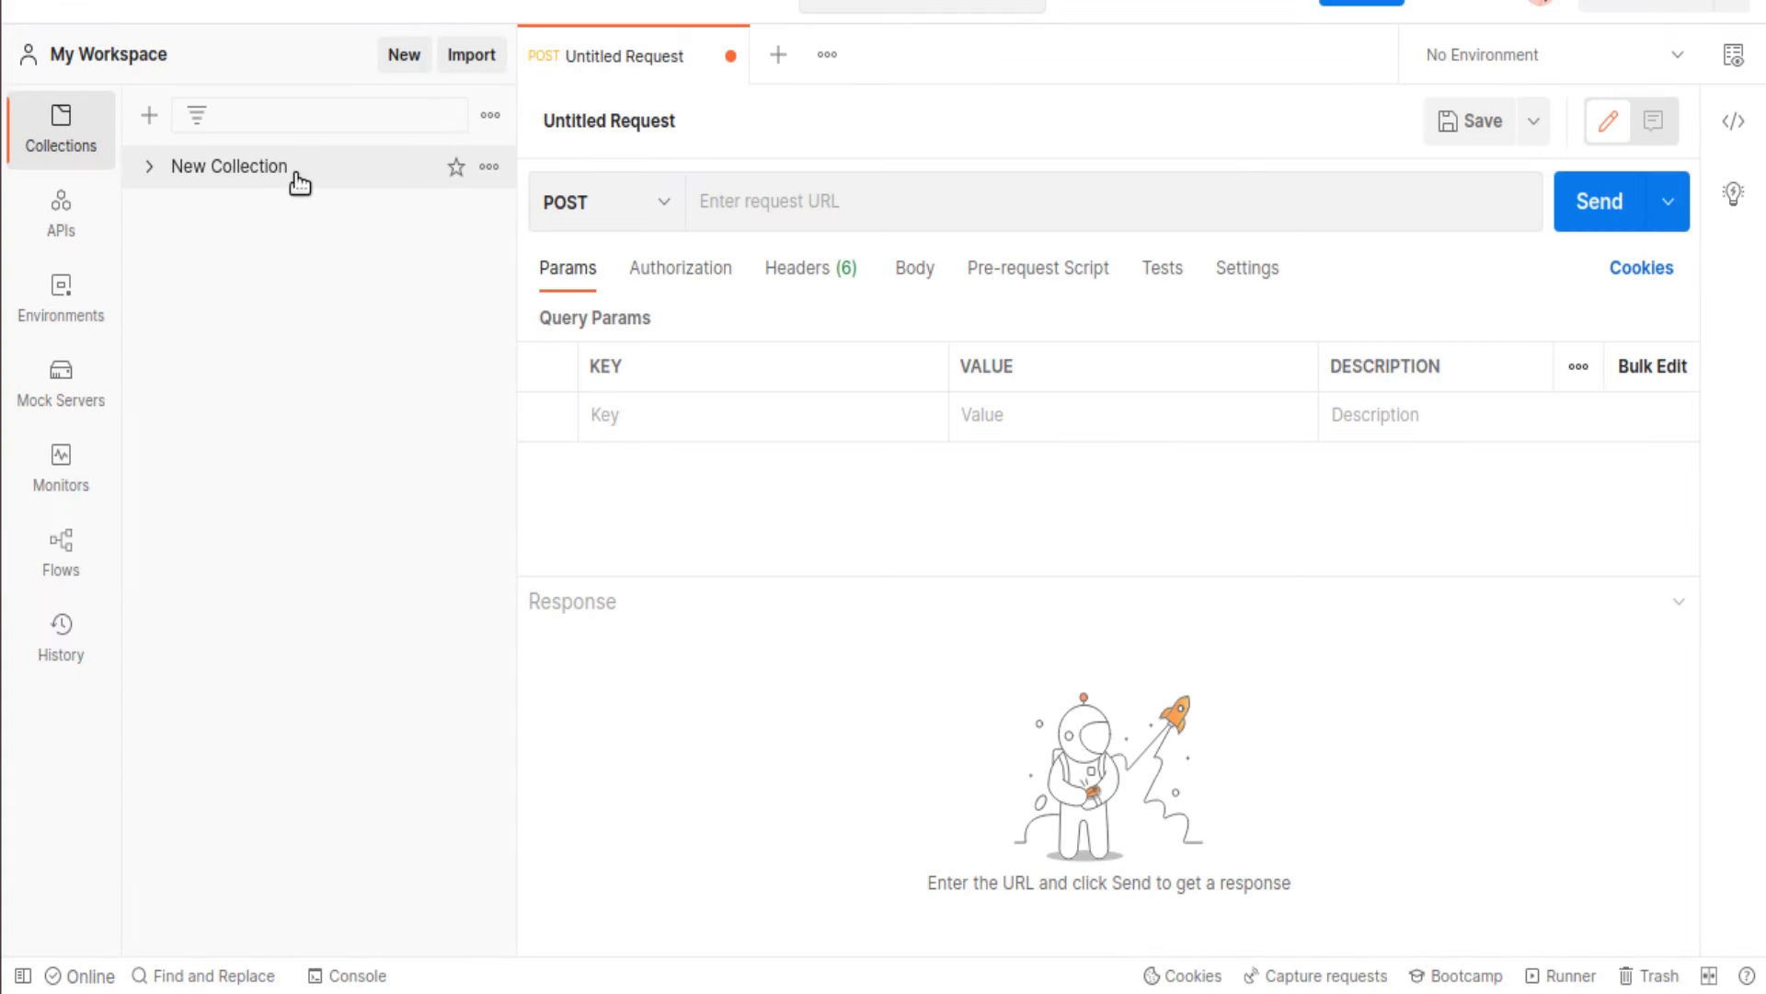
Step: Paste the webhook URL as the Postman request address and set a raw JSON body
click(834, 199)
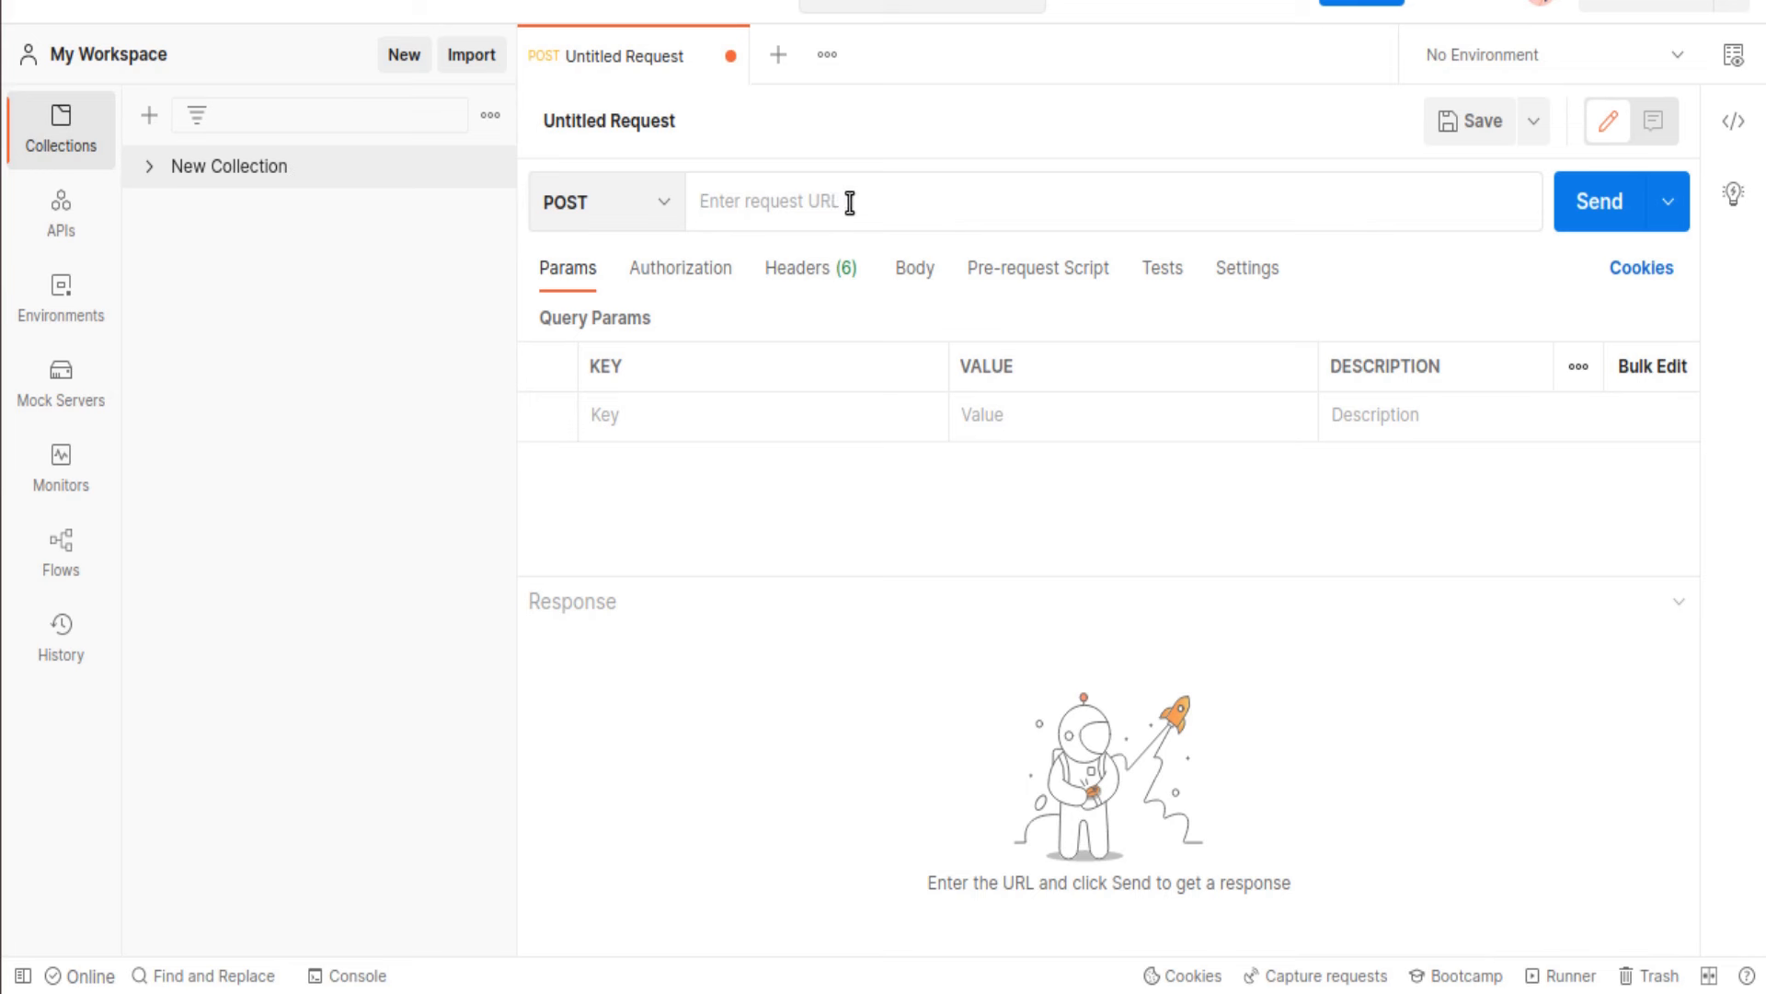
key(ctrl+v)
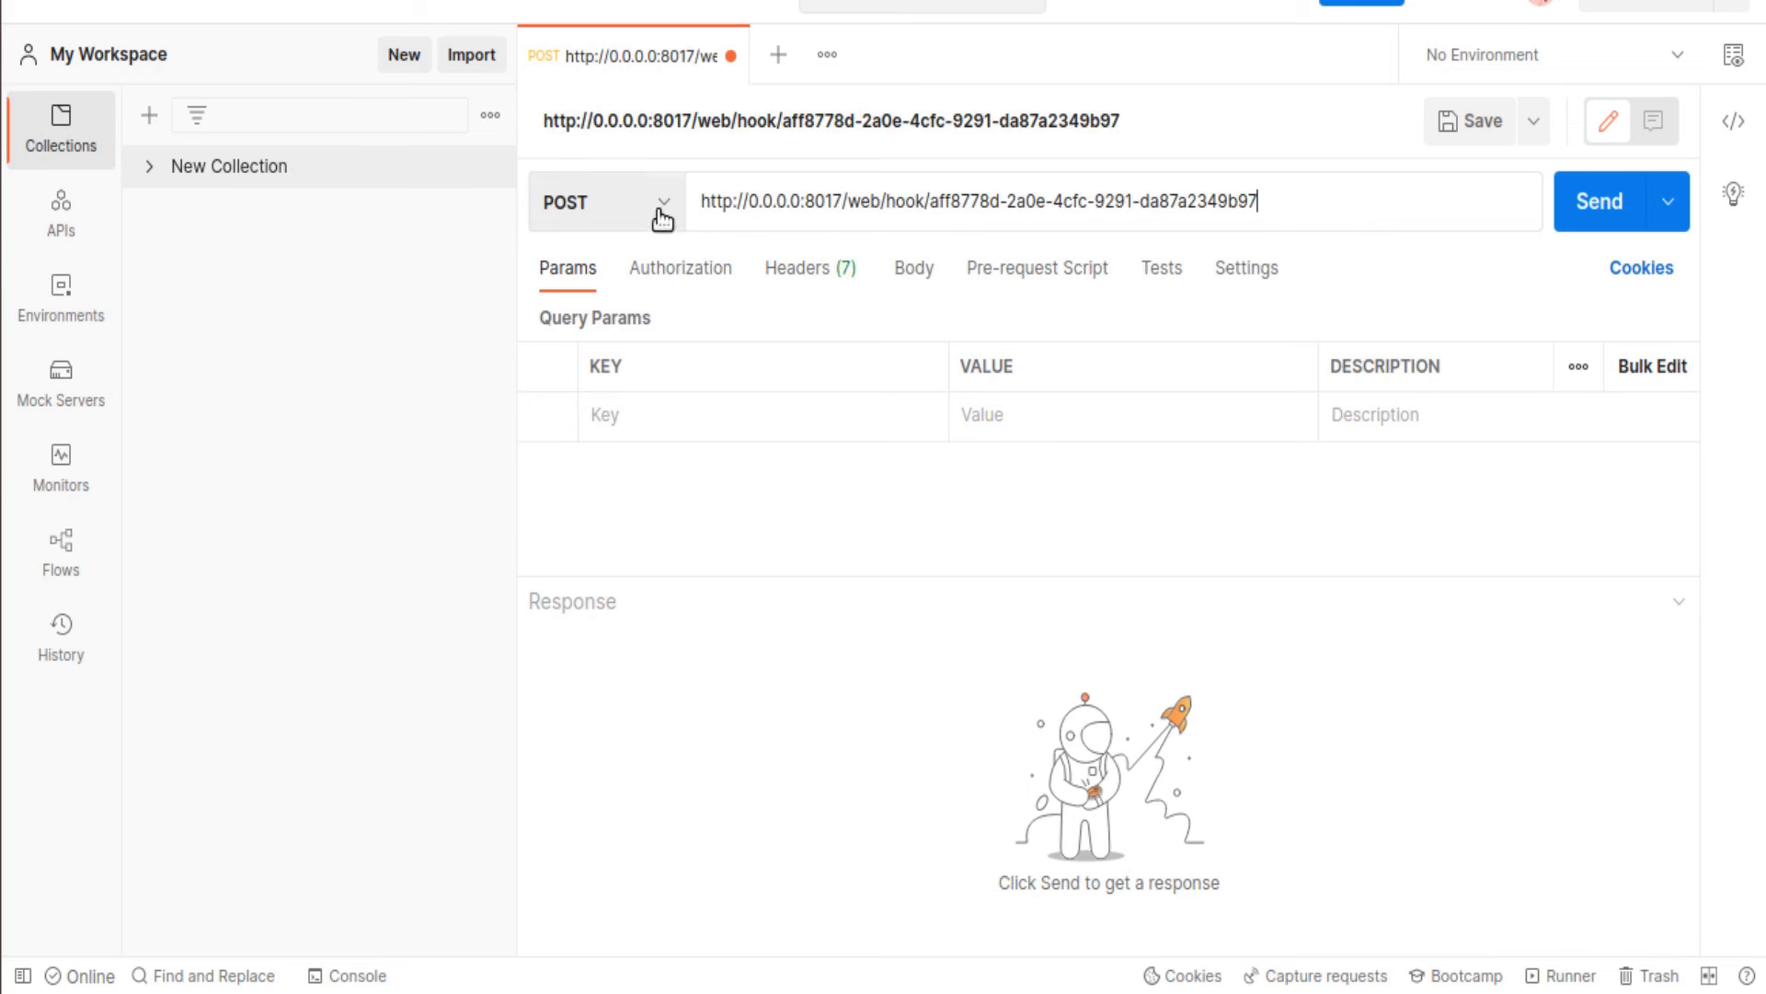
click(912, 268)
click(998, 324)
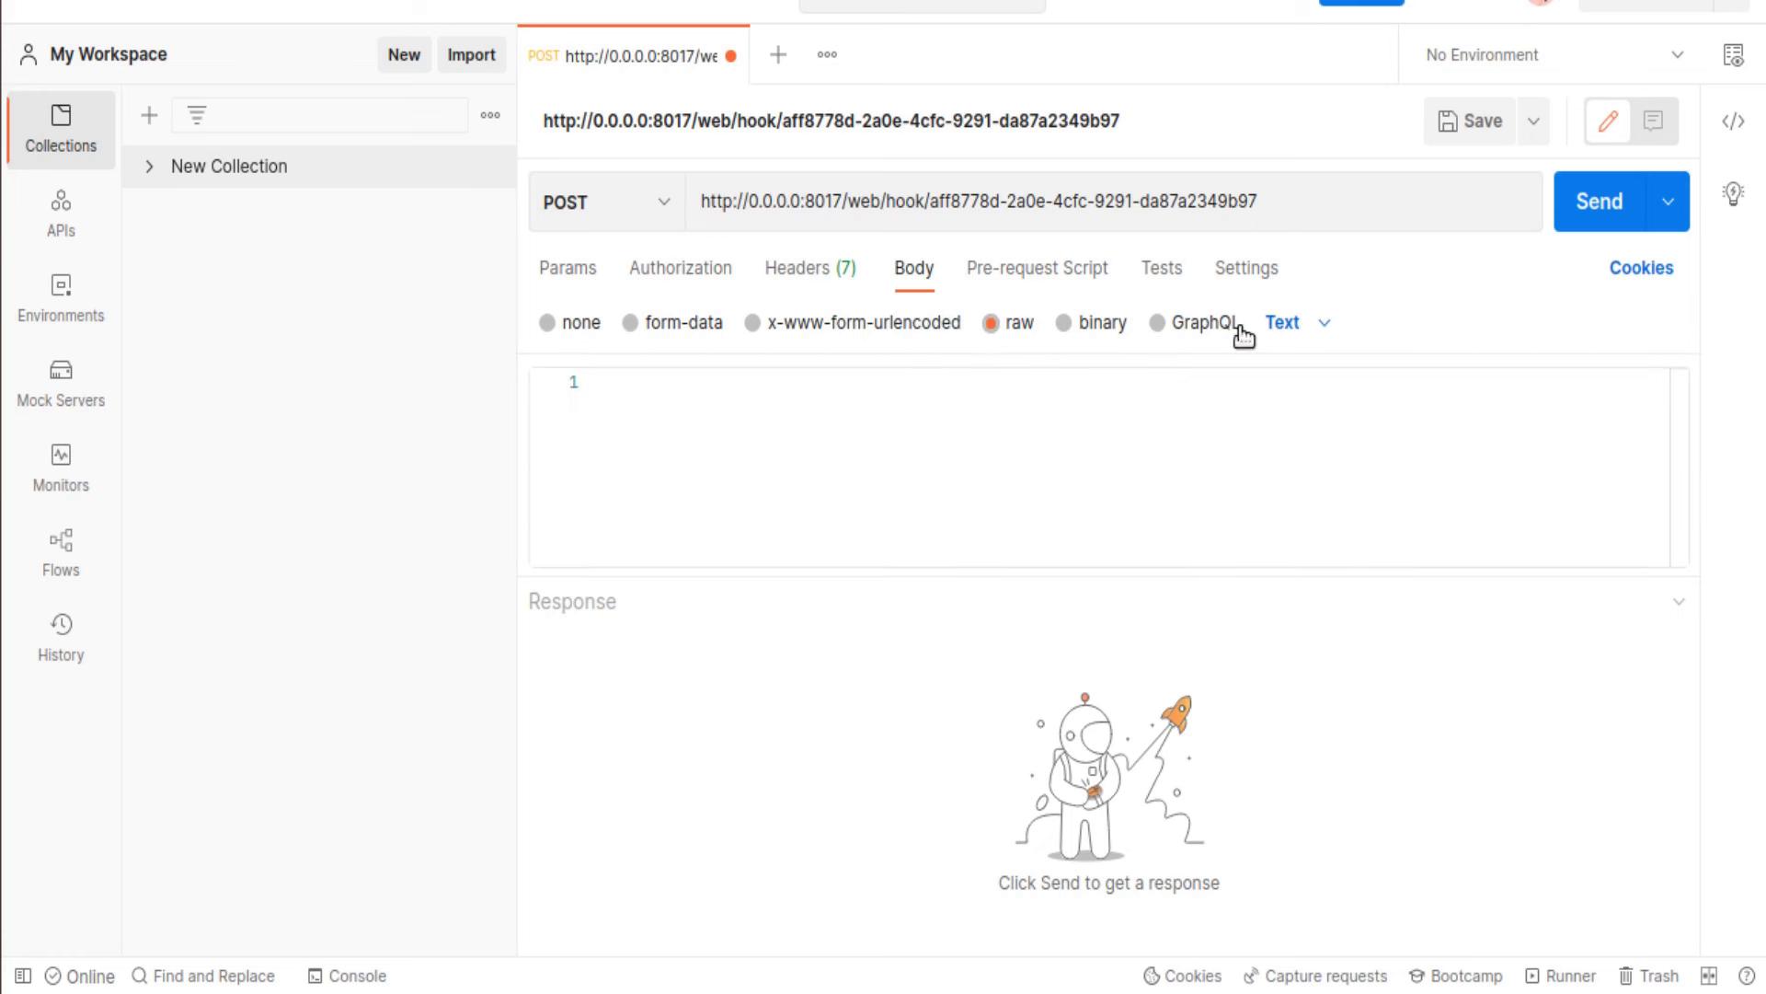
click(1286, 324)
click(1334, 477)
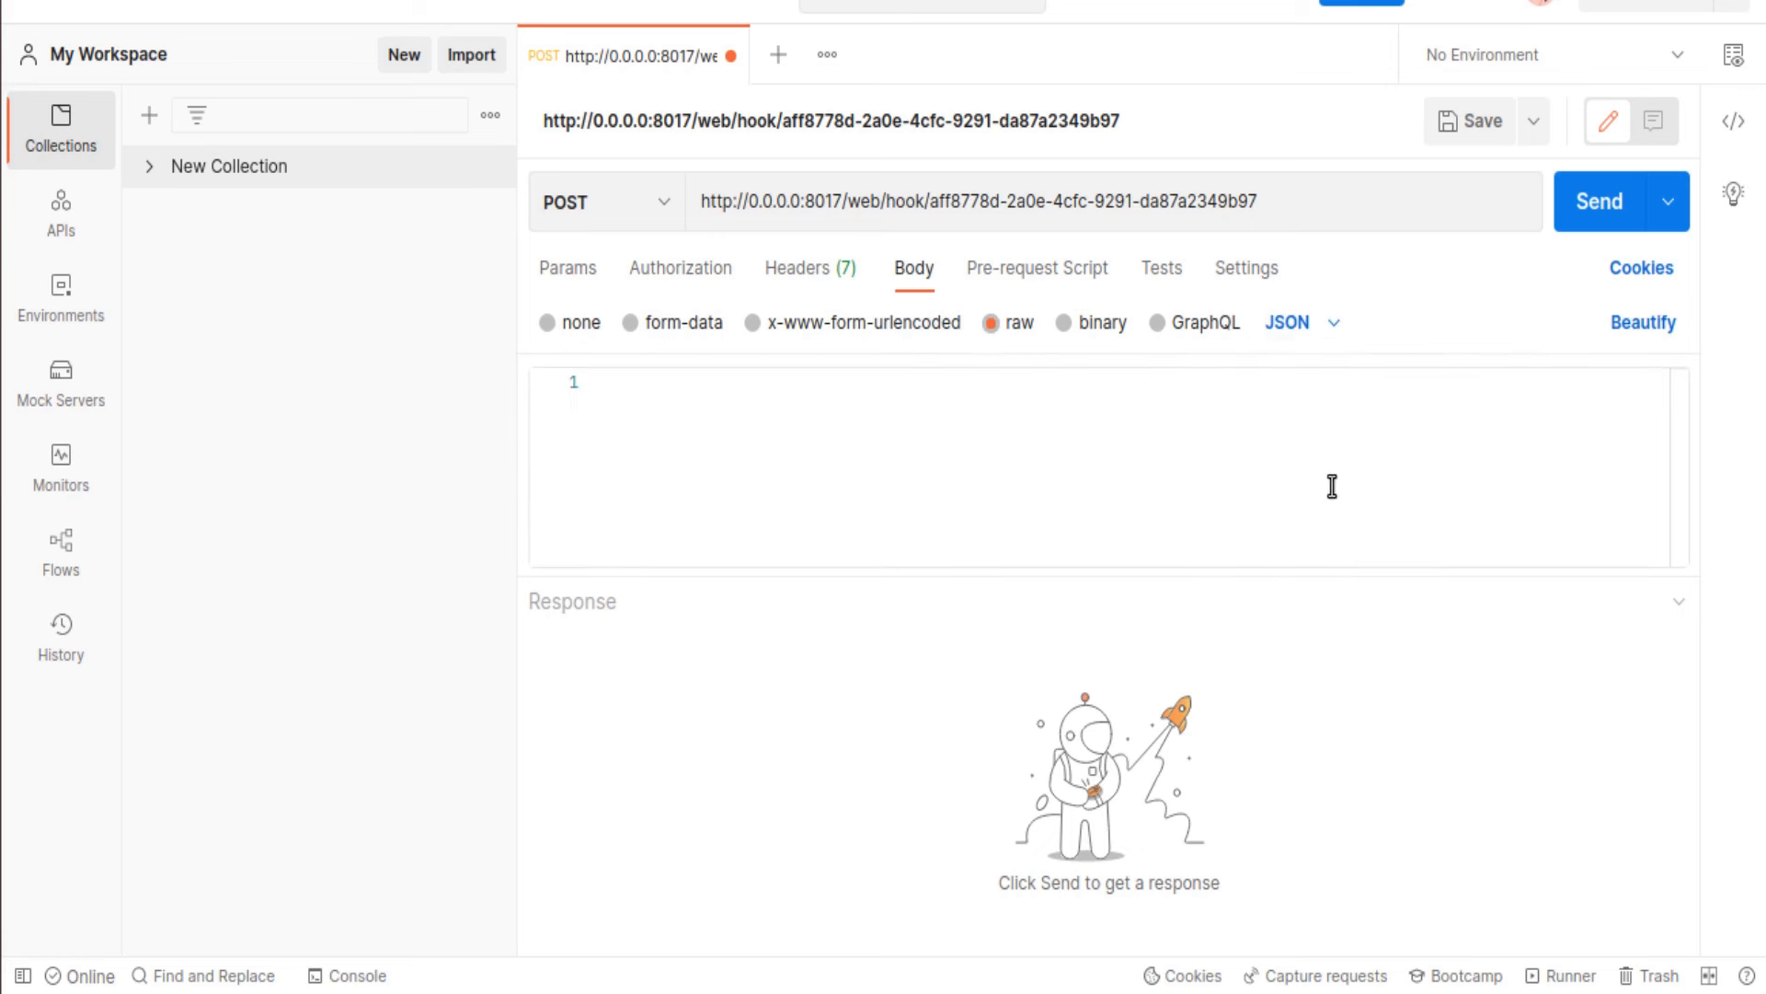
Step: Start the JSON body with an opening brace and an empty line
click(862, 418)
text({)
key(Return)
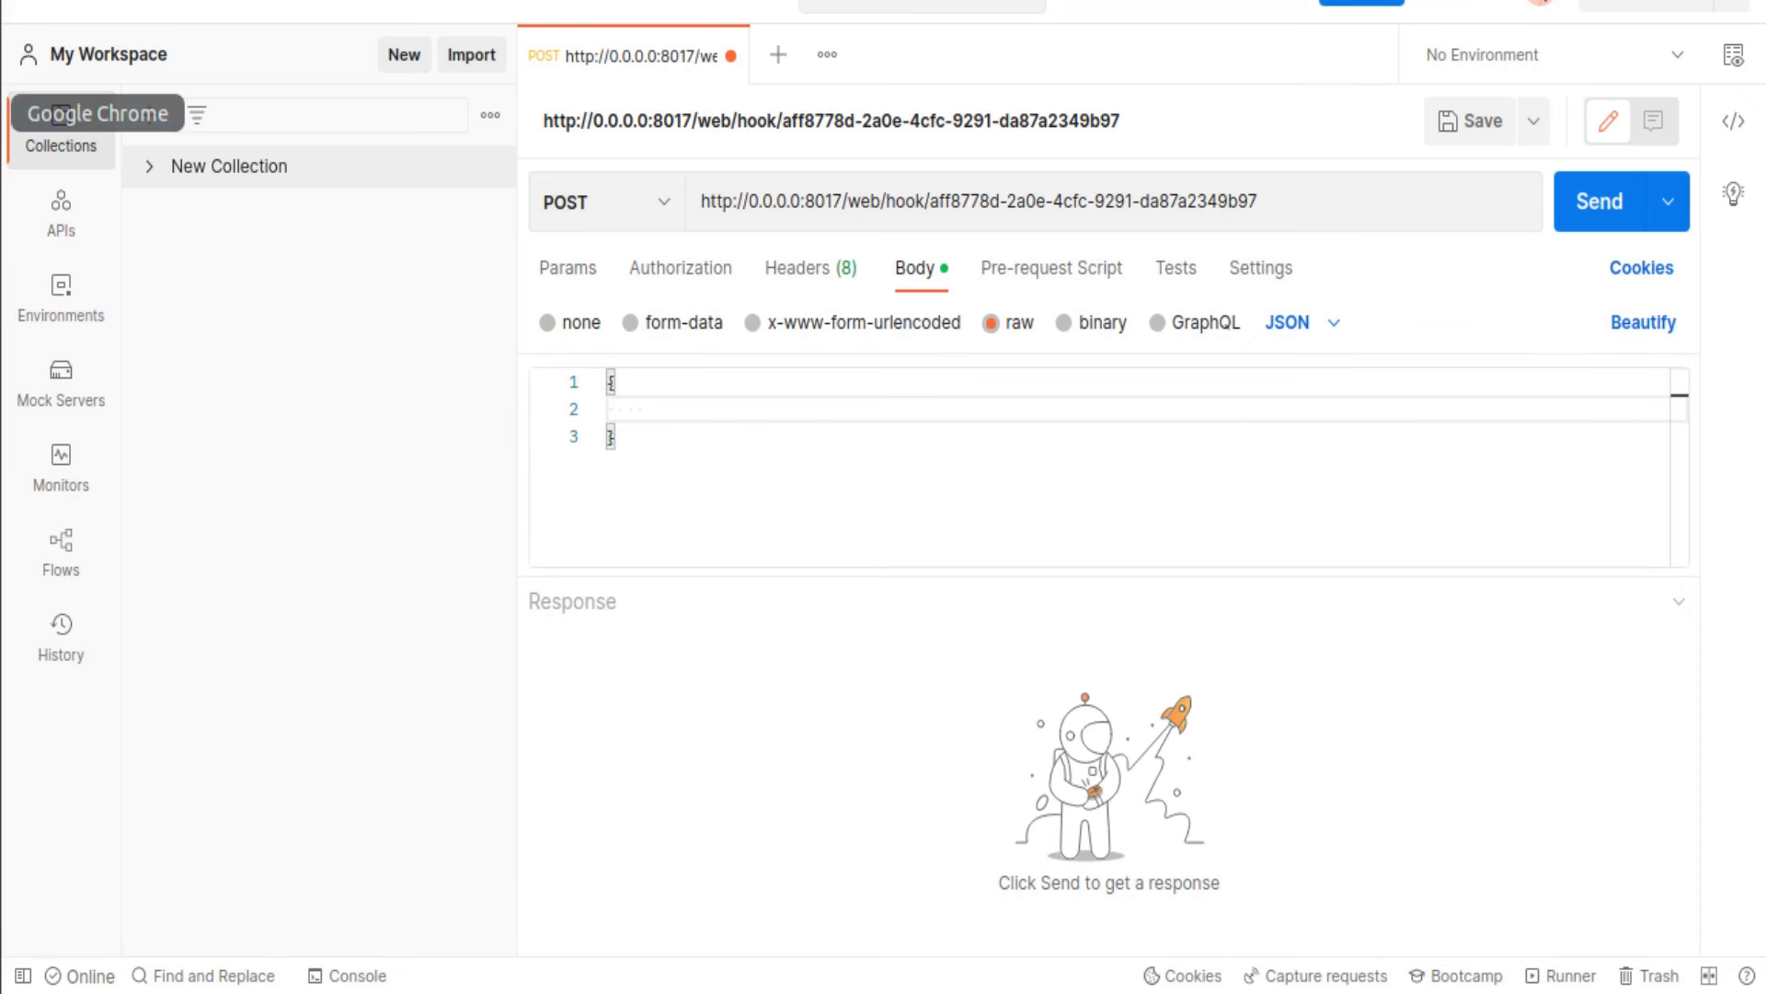
click(0, 115)
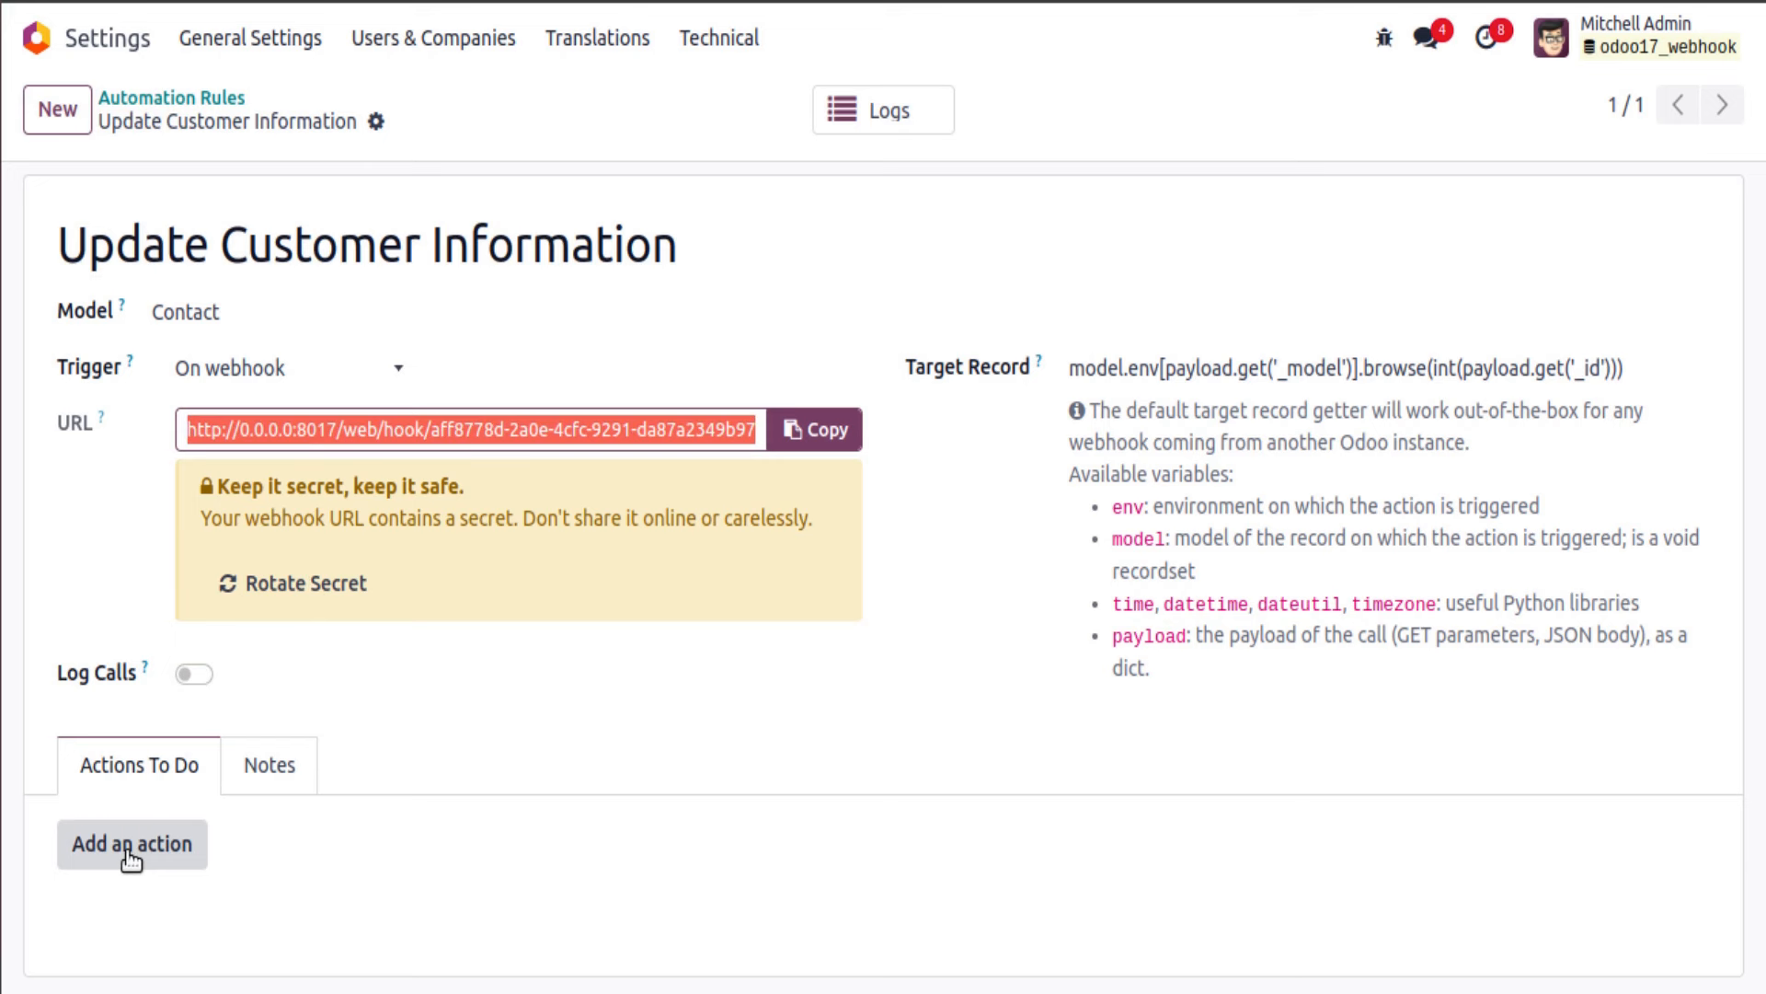
Step: Add a new action to the rule, browsing the types before choosing Execute Code
click(93, 851)
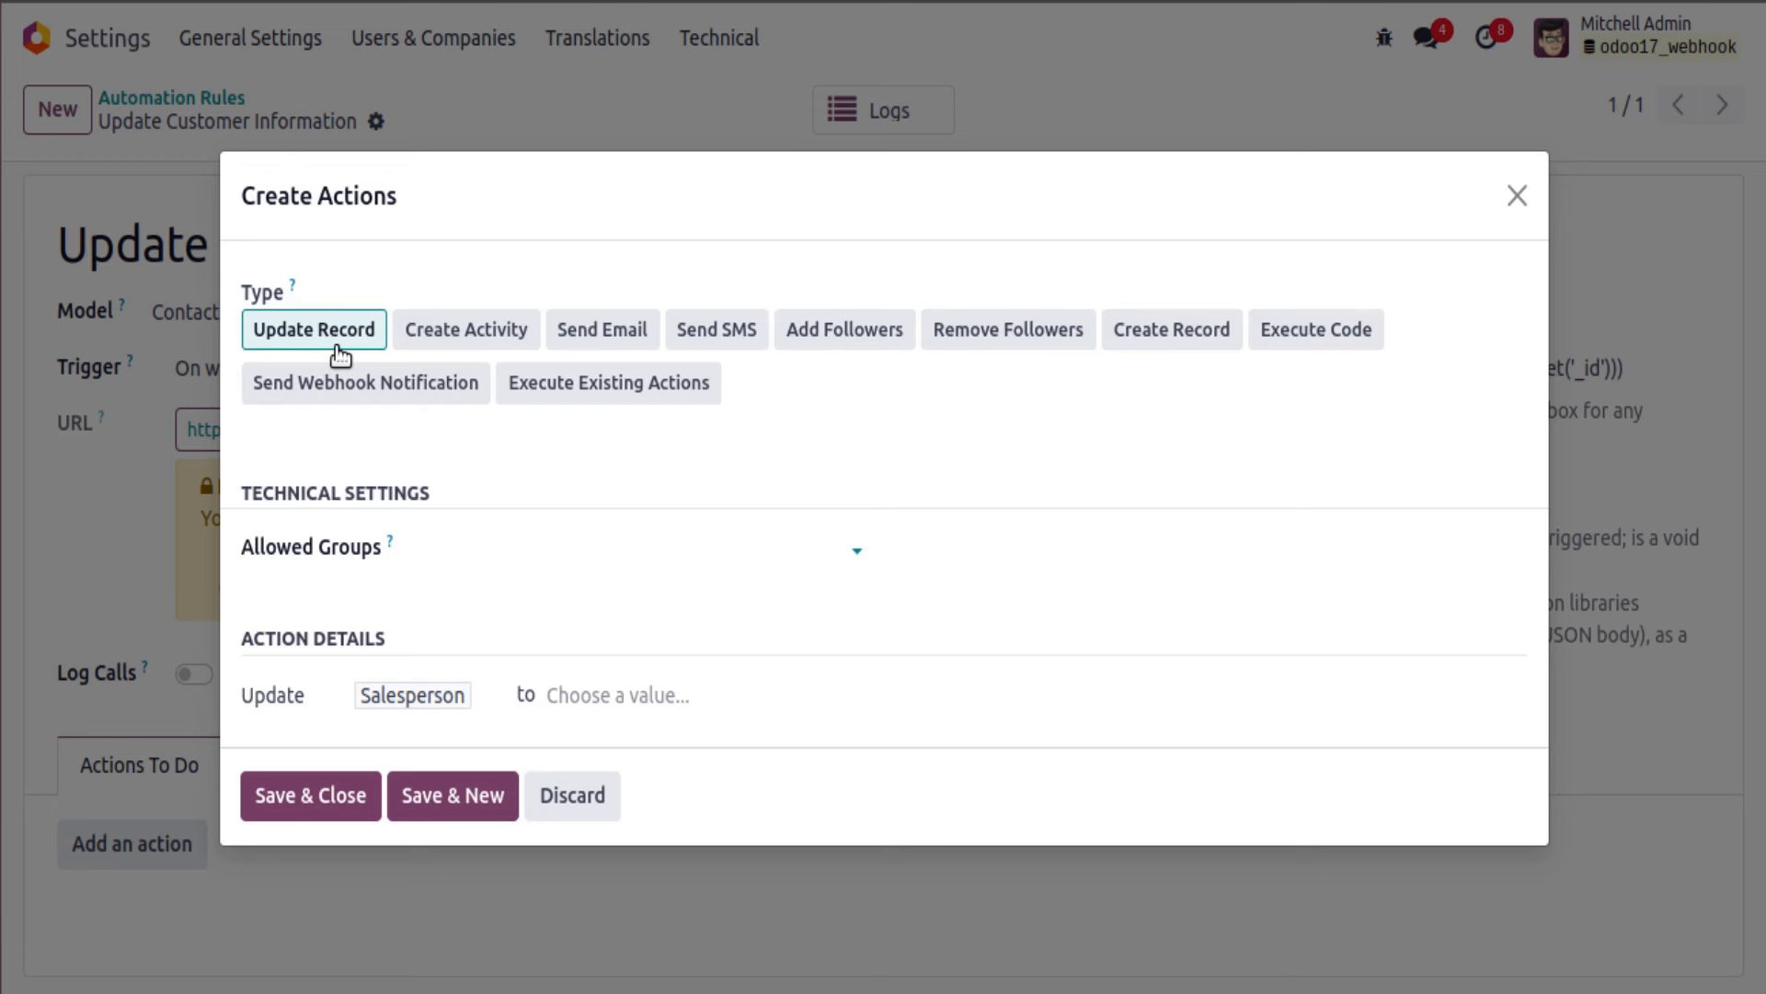
click(440, 337)
click(604, 228)
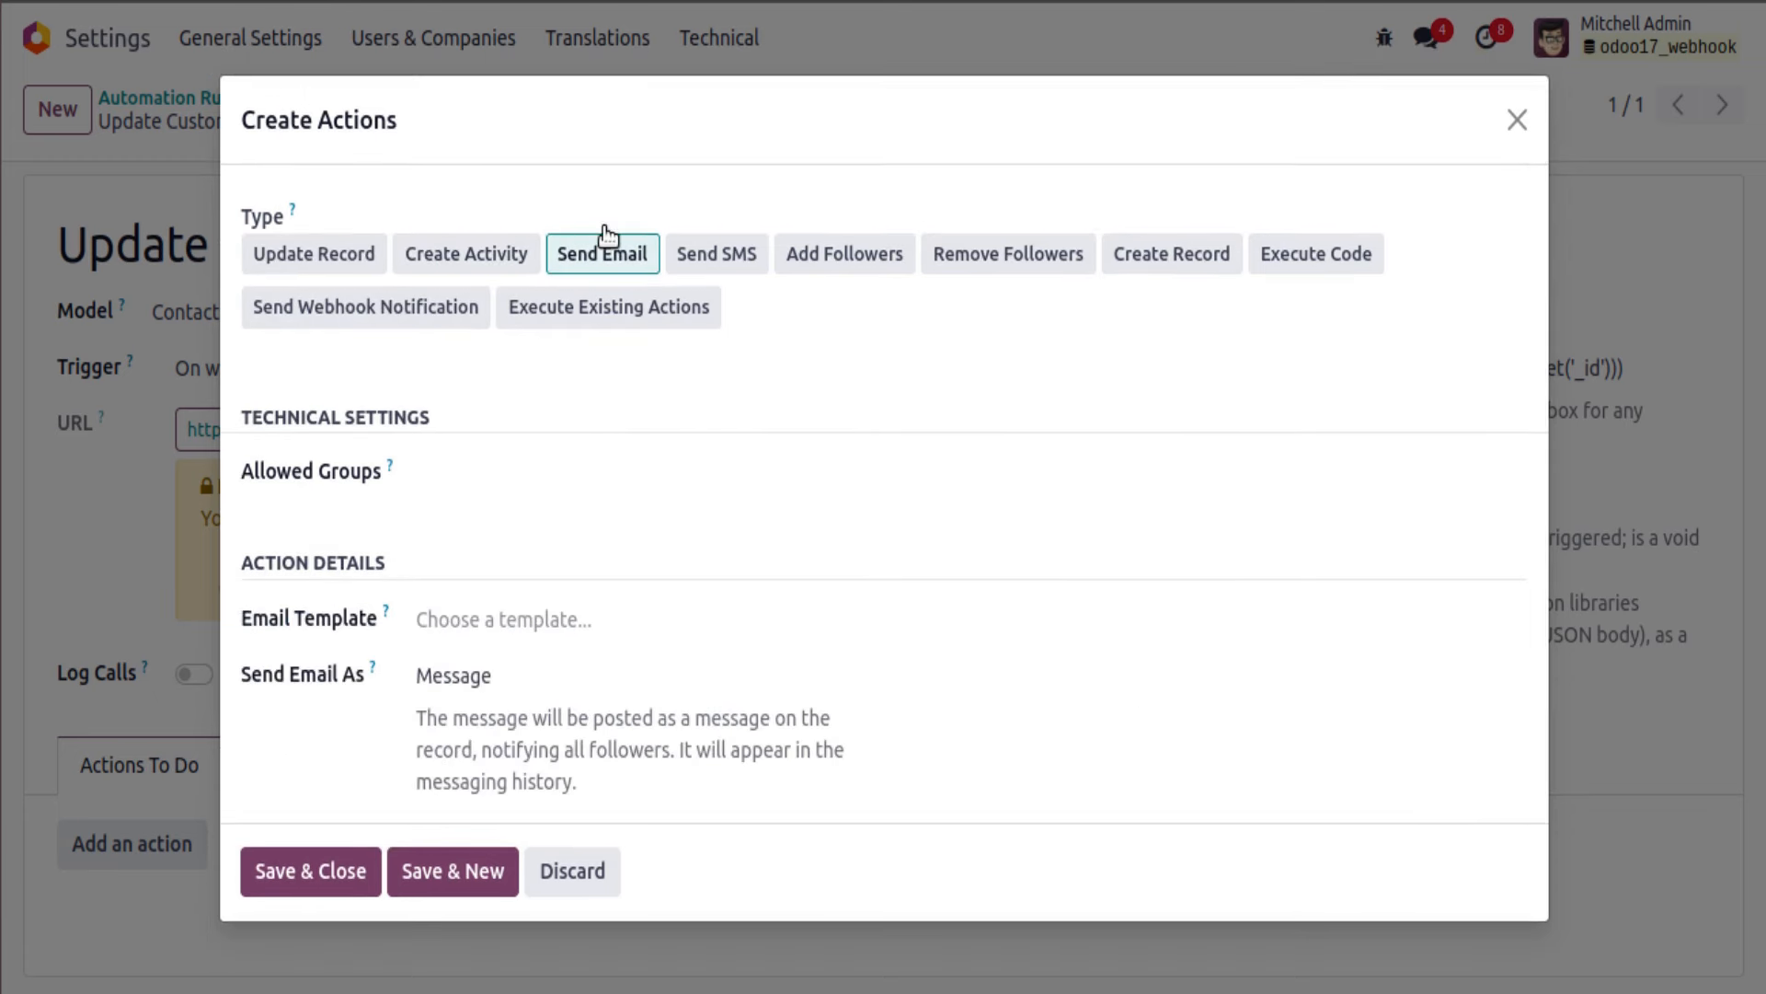
click(714, 263)
click(837, 265)
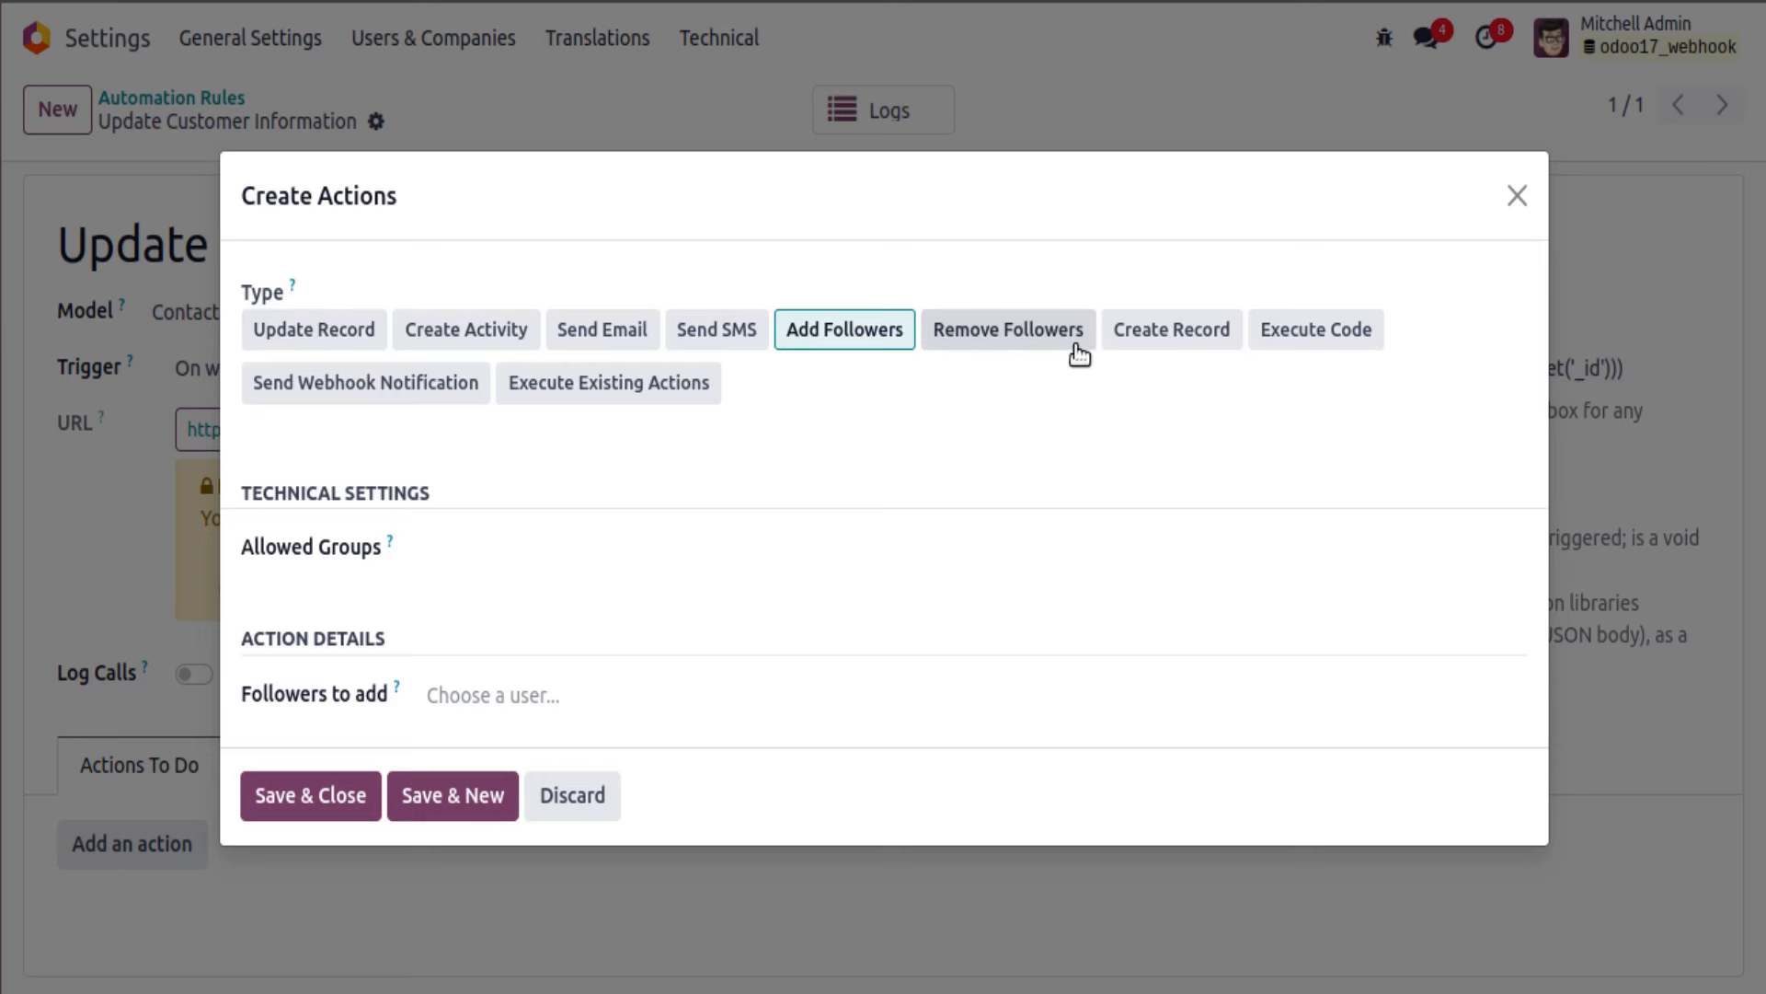
click(1278, 342)
Step: Replace the comment lines with record.write(payload) and save the code action
scroll(786, 523, down, 2)
drag(760, 715, 287, 521)
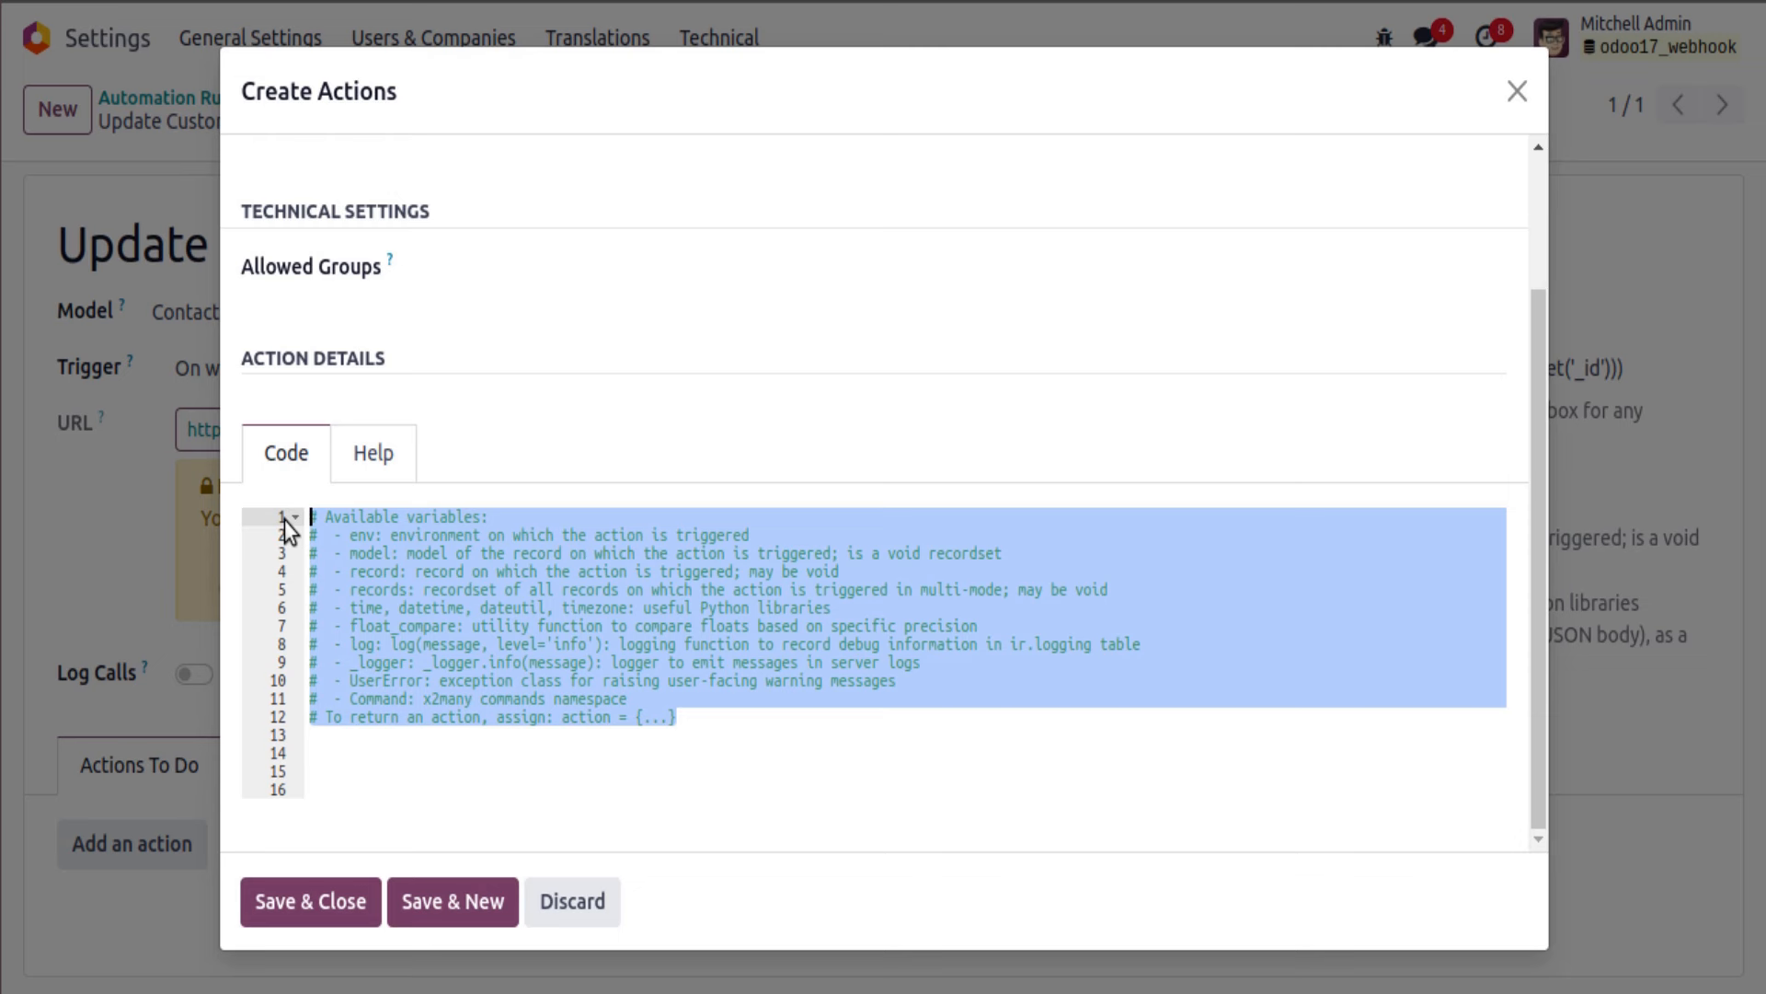
key(BackSpace)
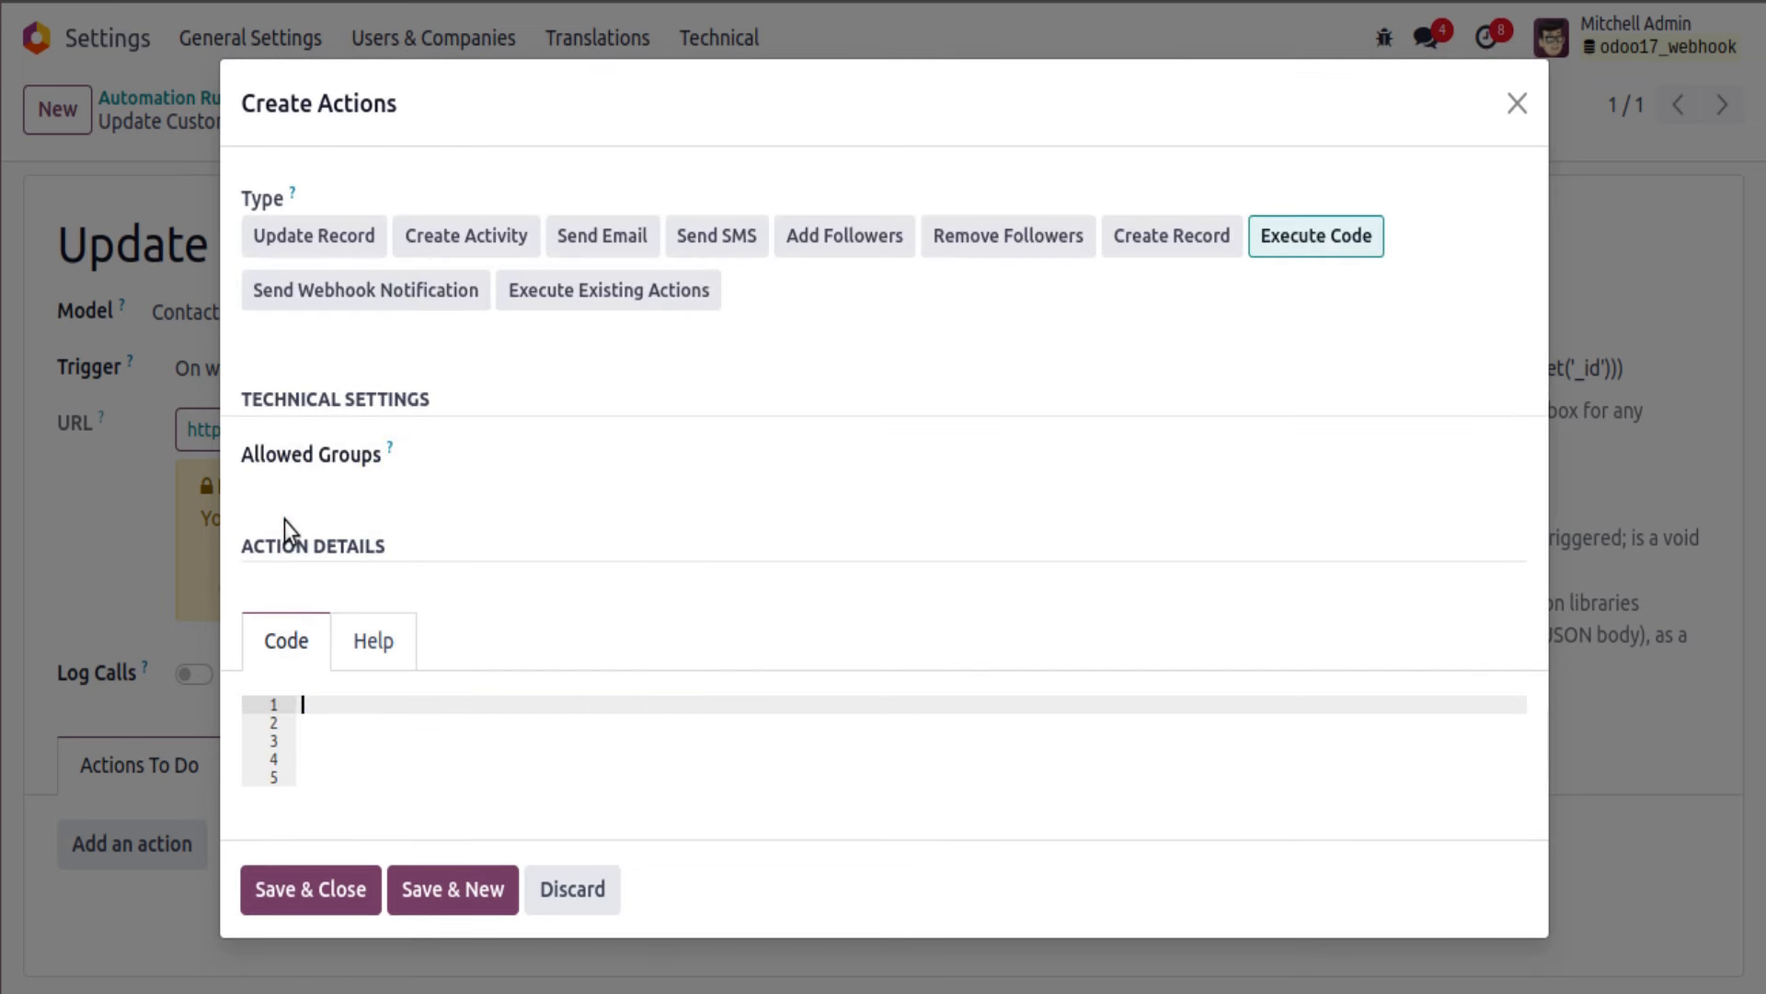
text(record.write(payload)
click(329, 722)
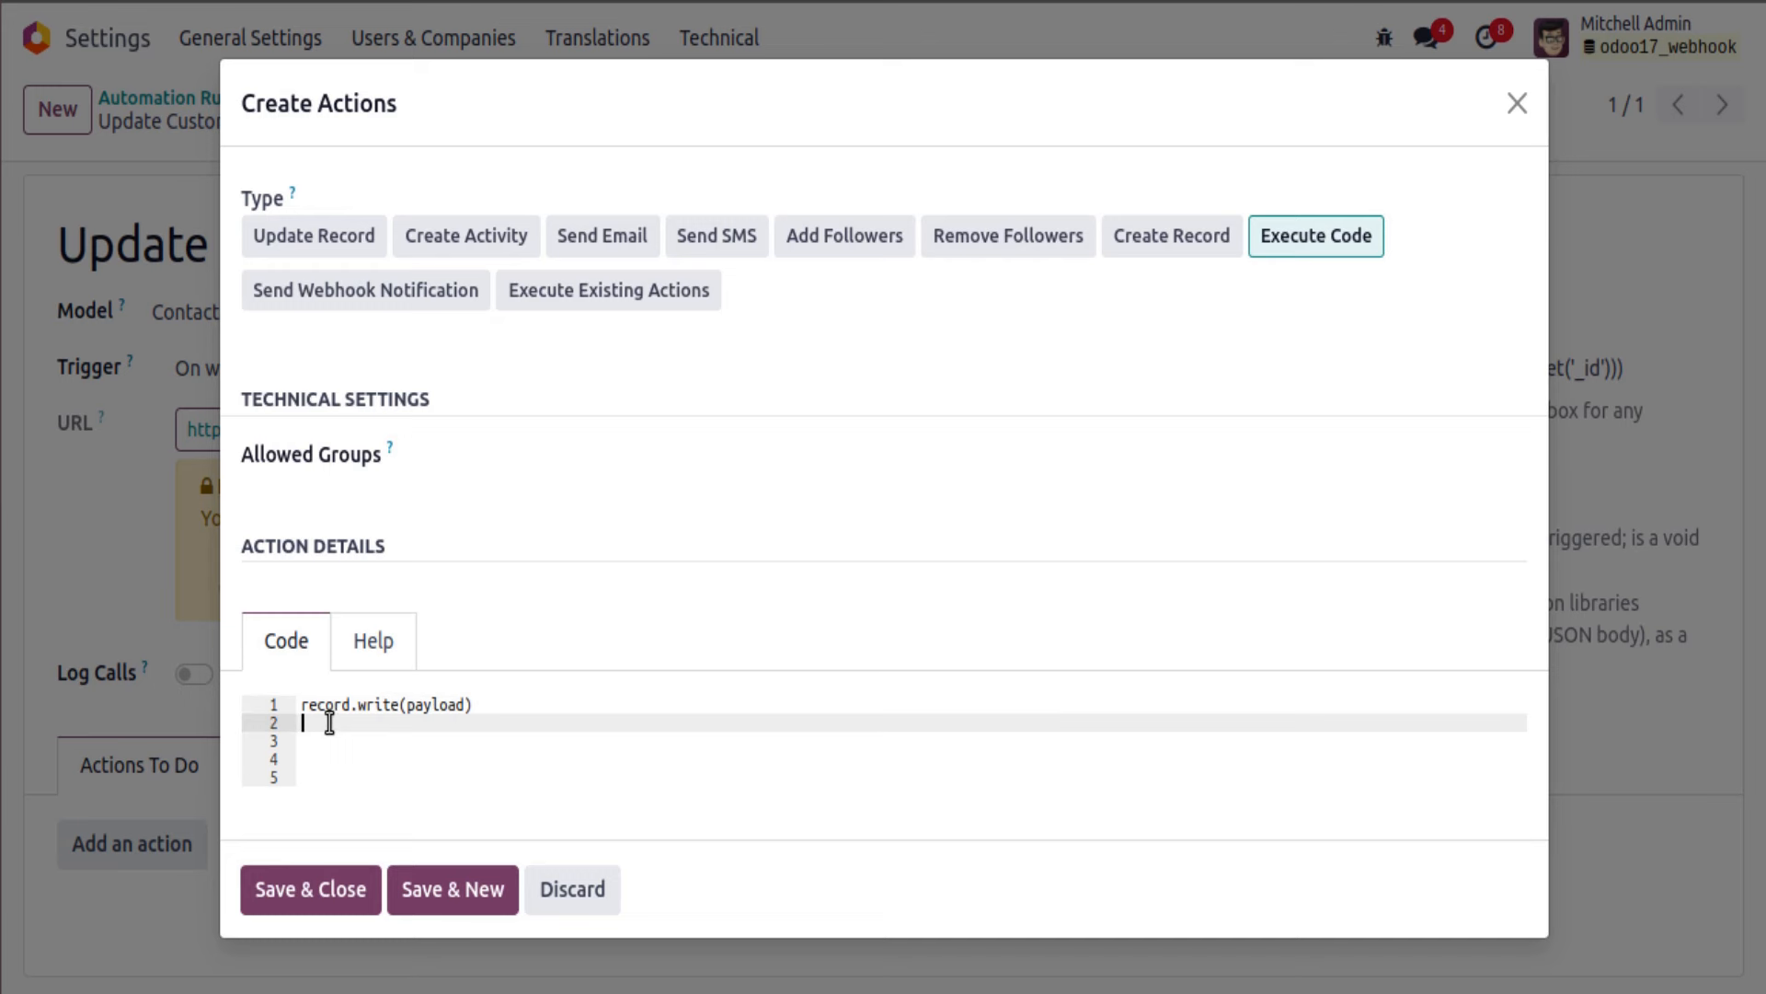
click(323, 896)
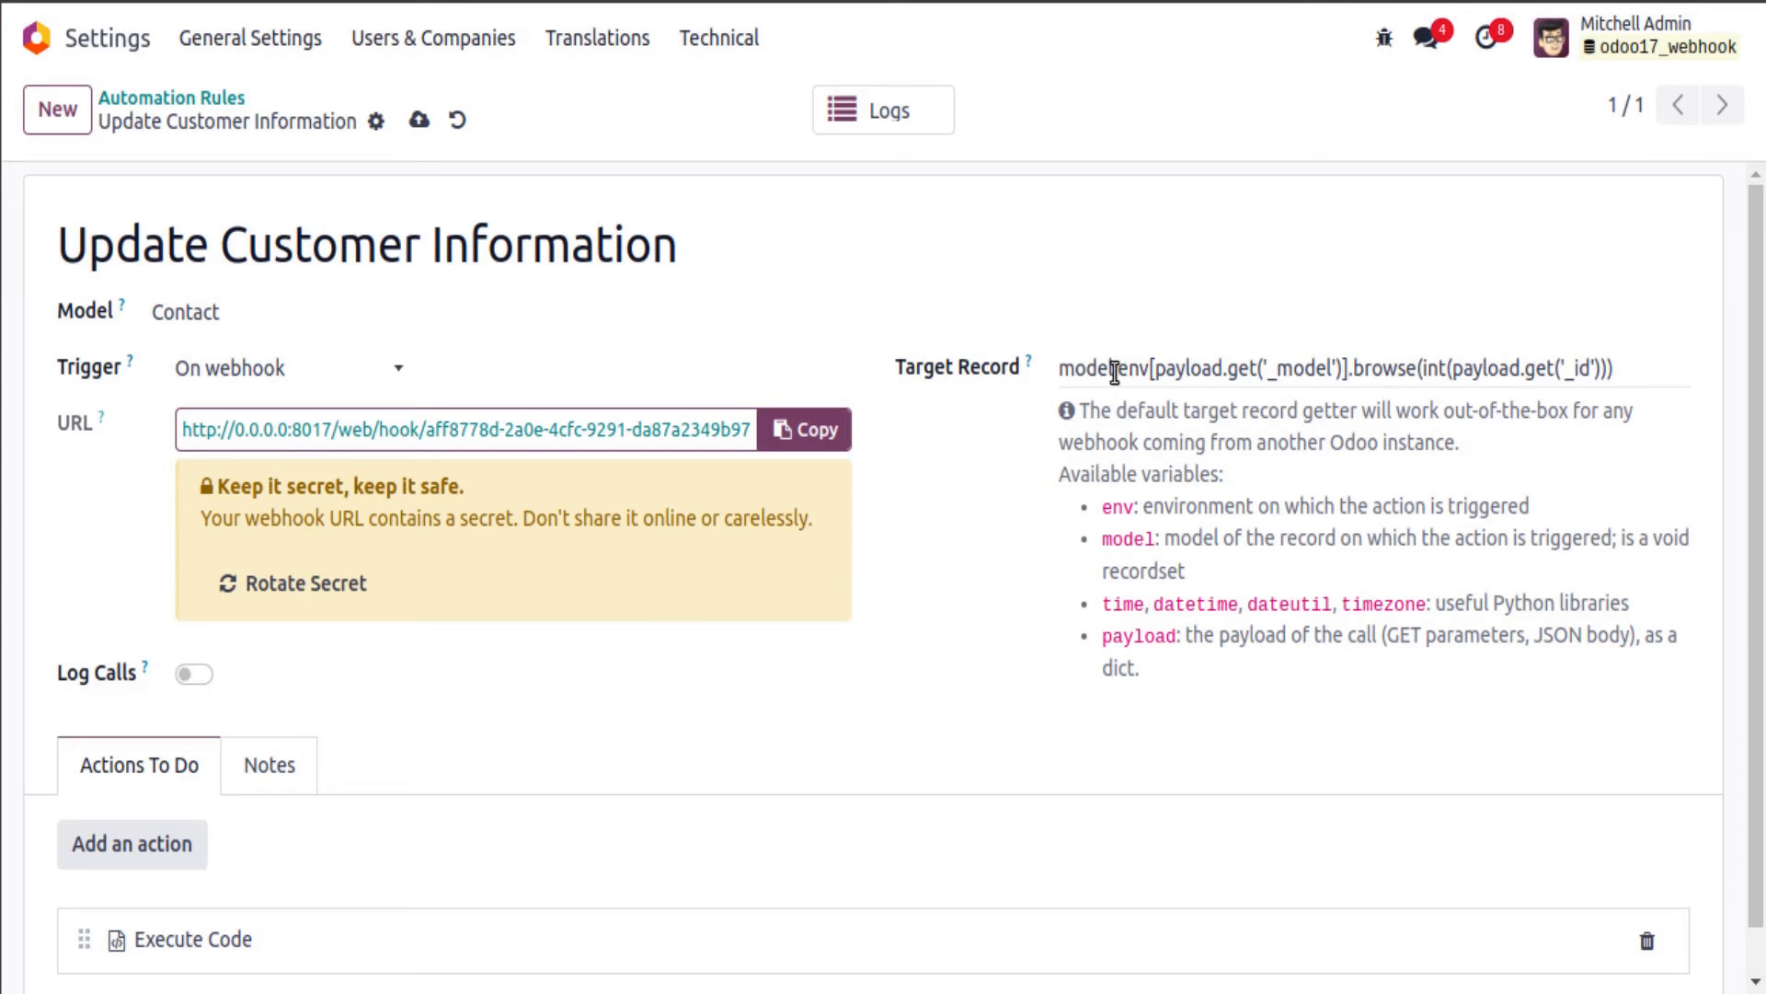
Step: Review the Target Record expression and the help text describing the model variable
triple_click(1072, 373)
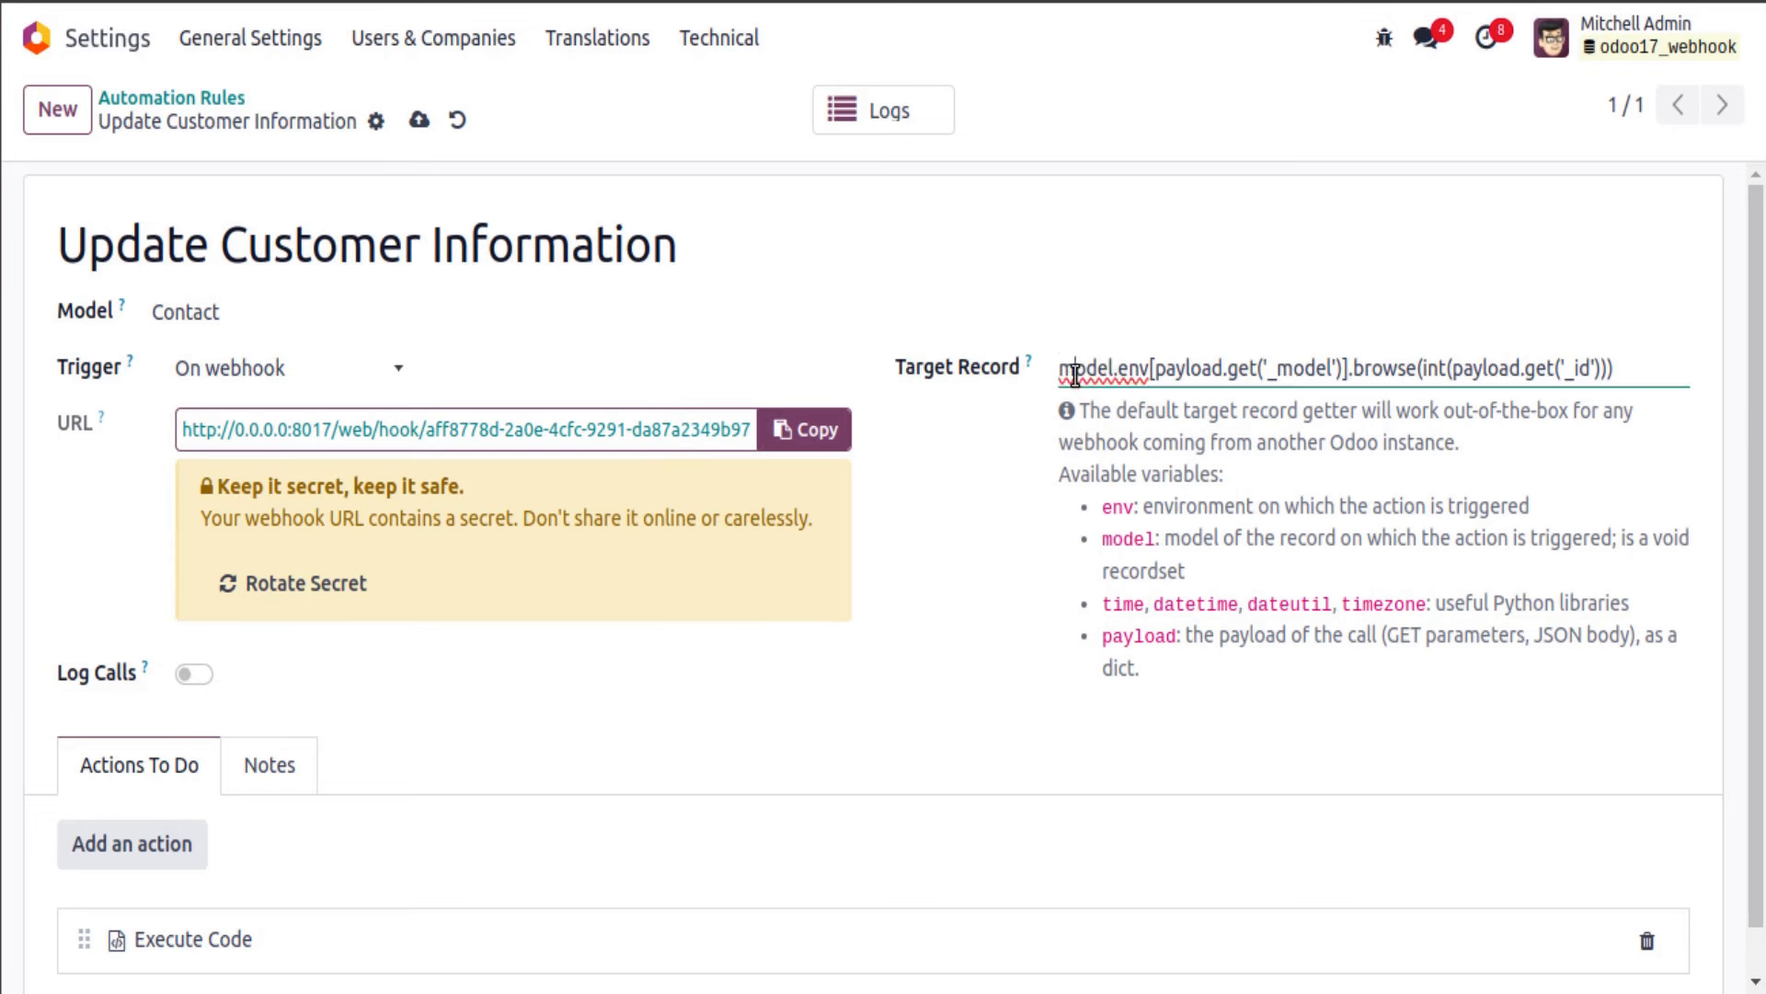
click(1145, 372)
drag(1051, 414, 1149, 636)
drag(1122, 536, 1124, 537)
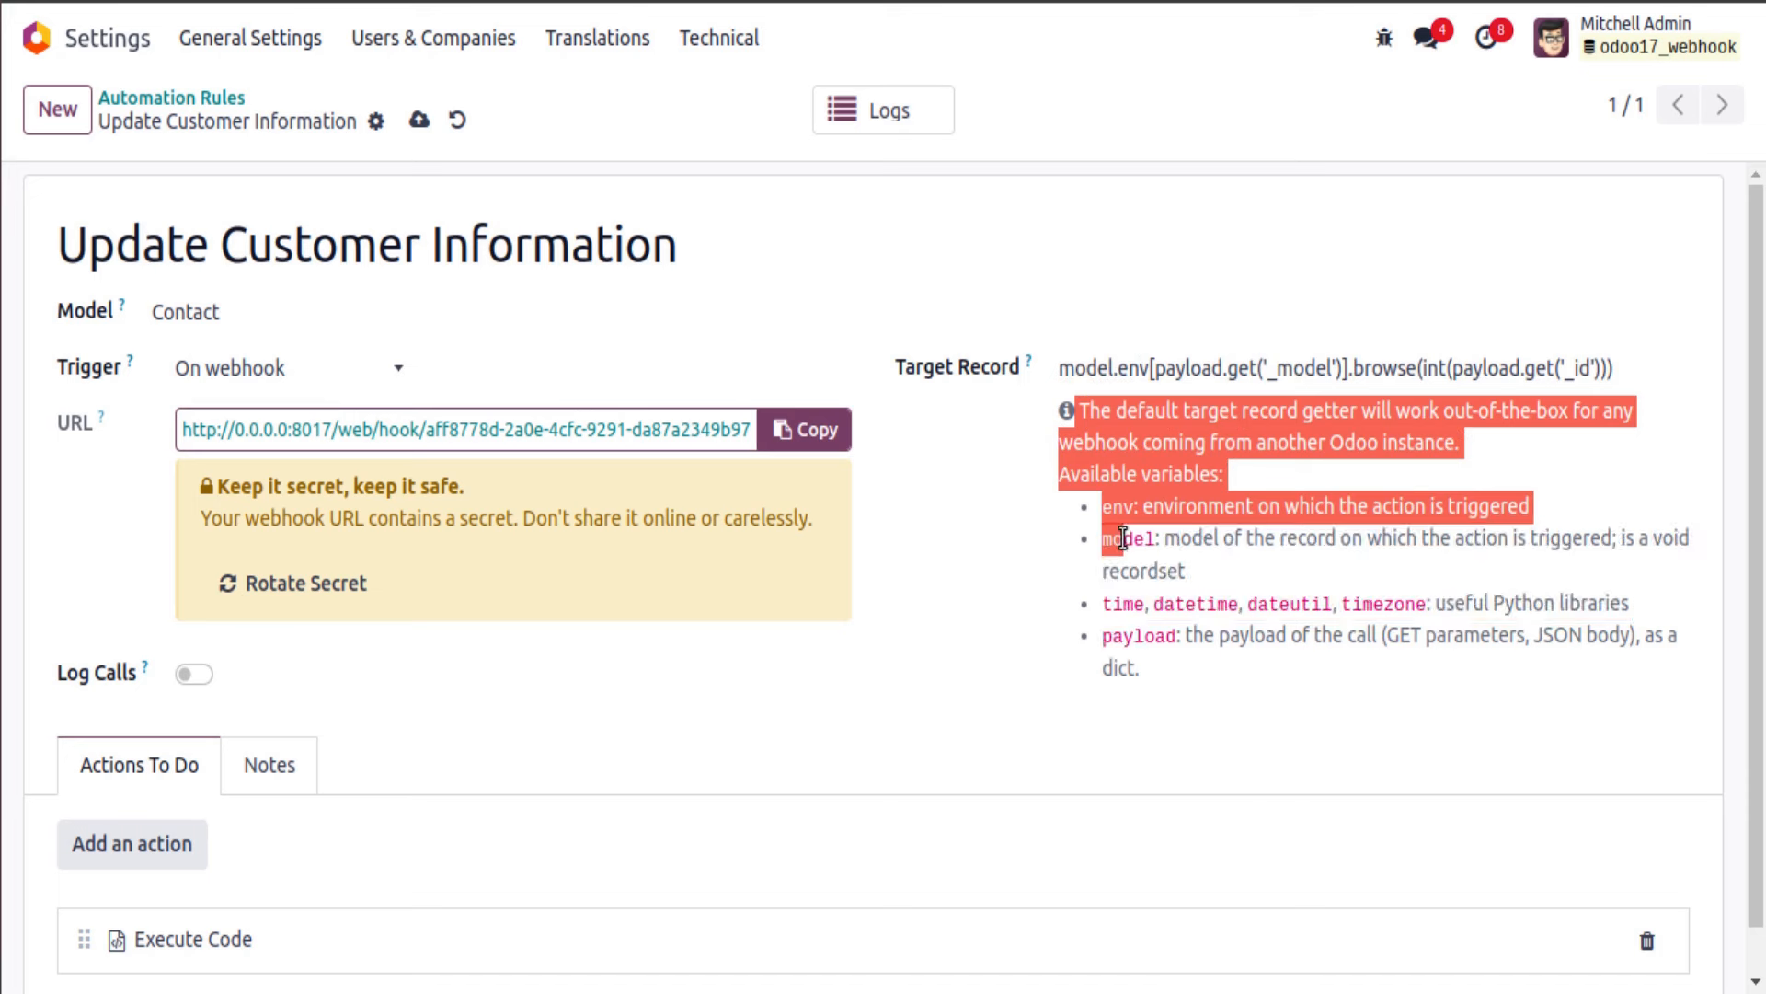
double_click(1128, 539)
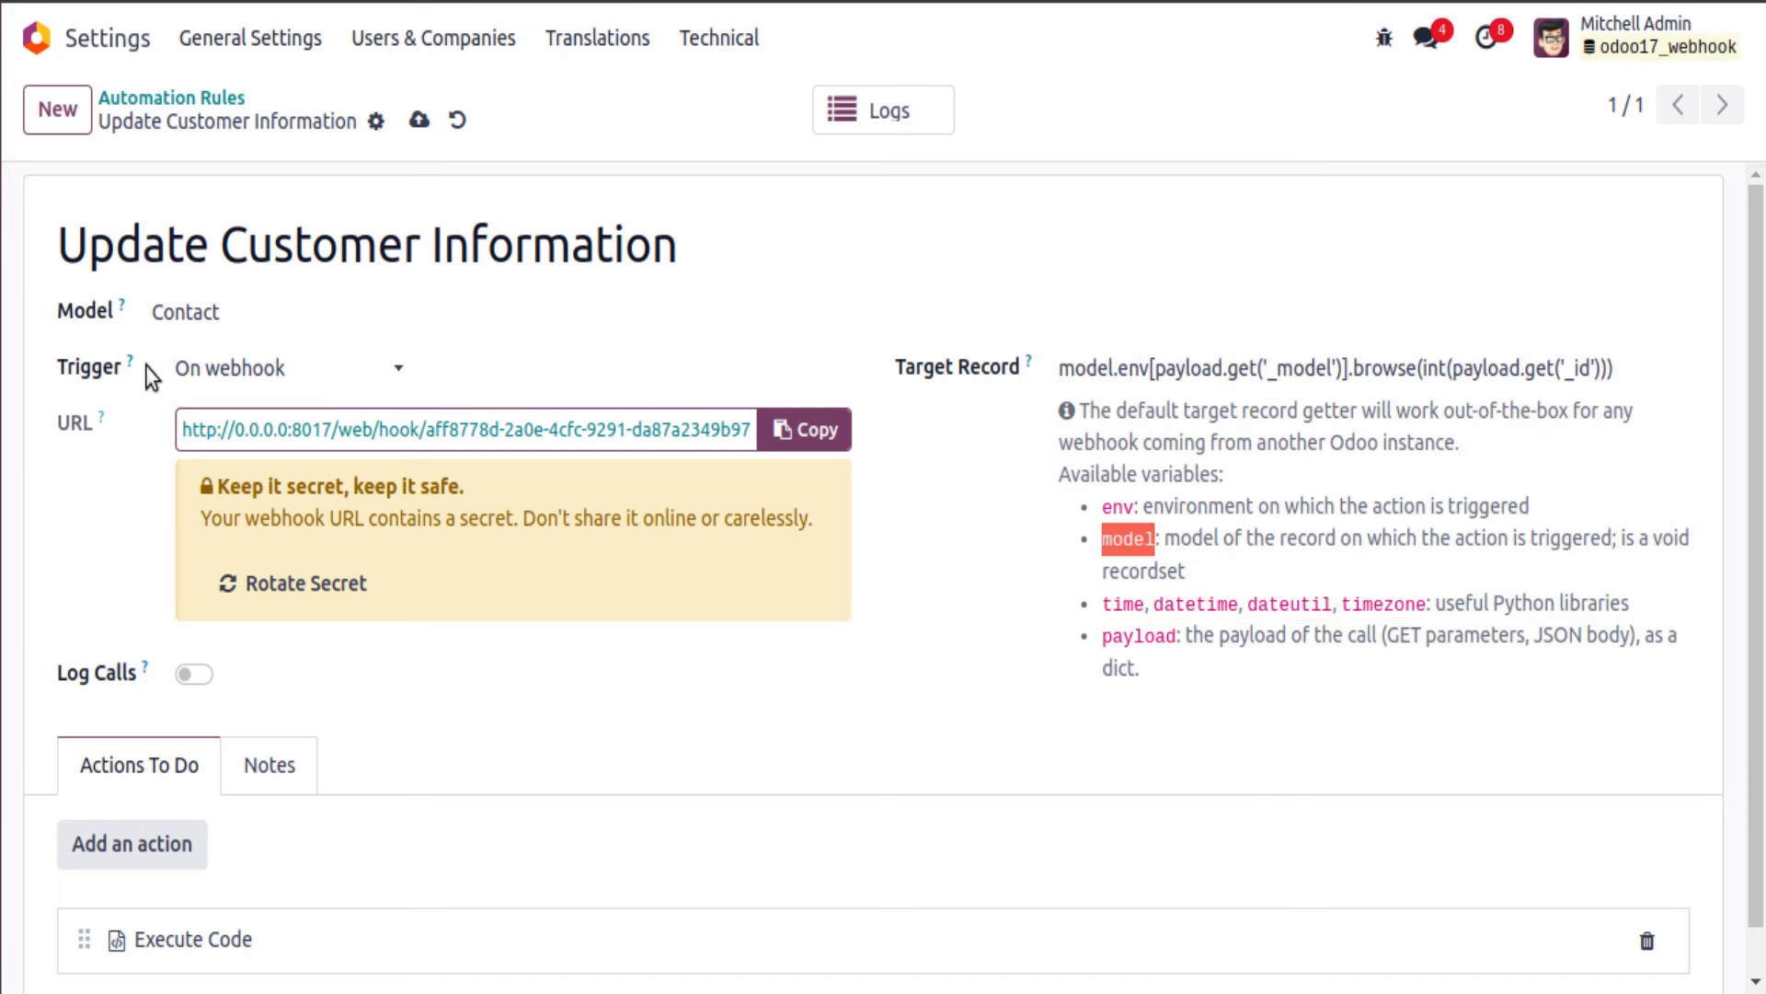
Step: Change Target Record to model.browse(int(payload.get('id'))) and save the rule
drag(1118, 368, 1351, 368)
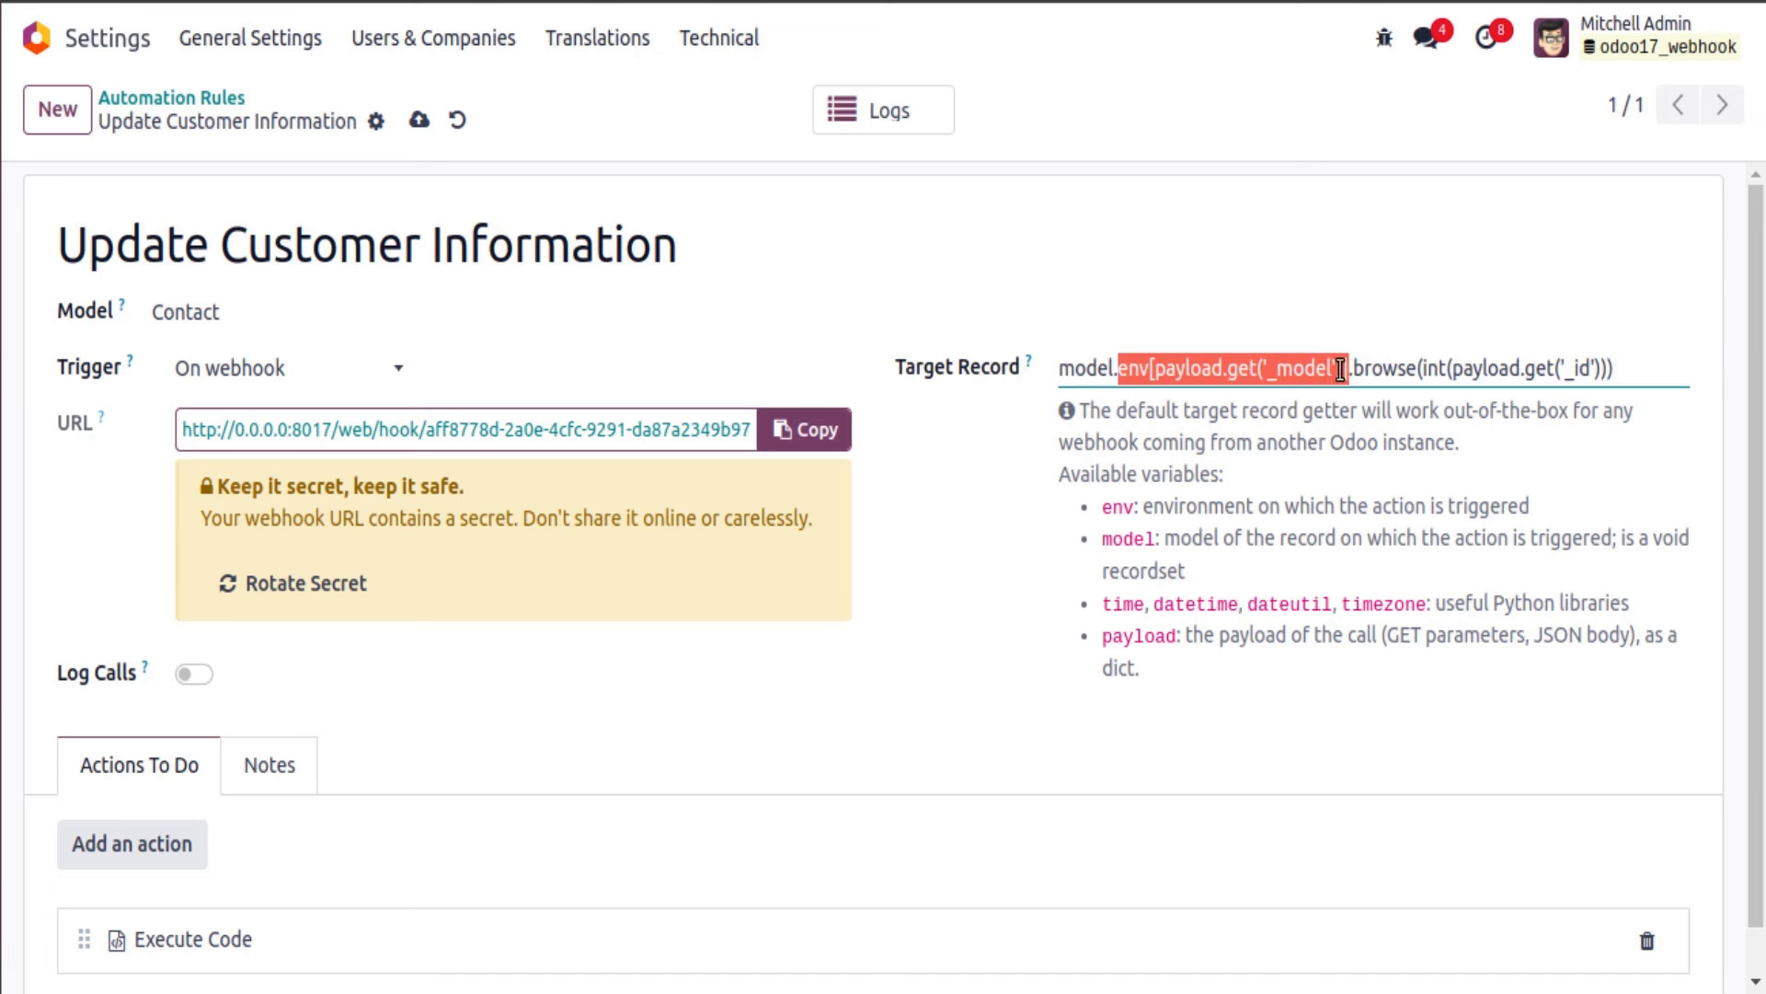
key(BackSpace)
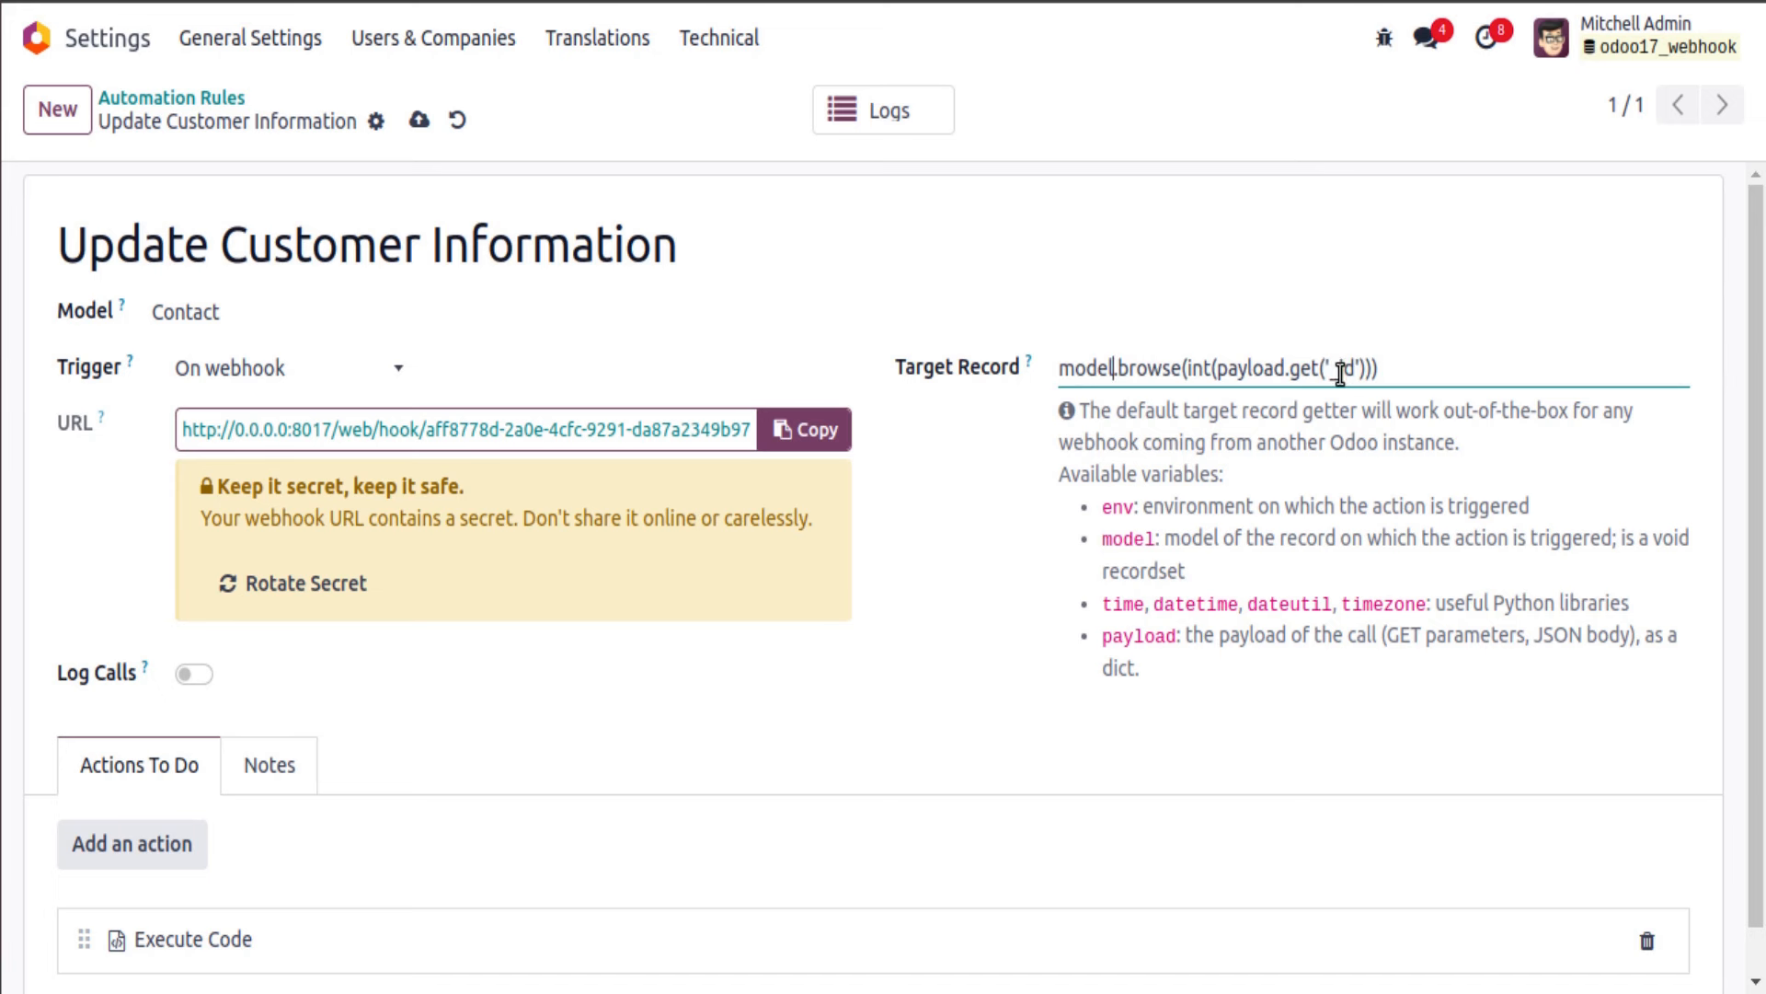
click(1339, 368)
key(BackSpace)
double_click(1088, 368)
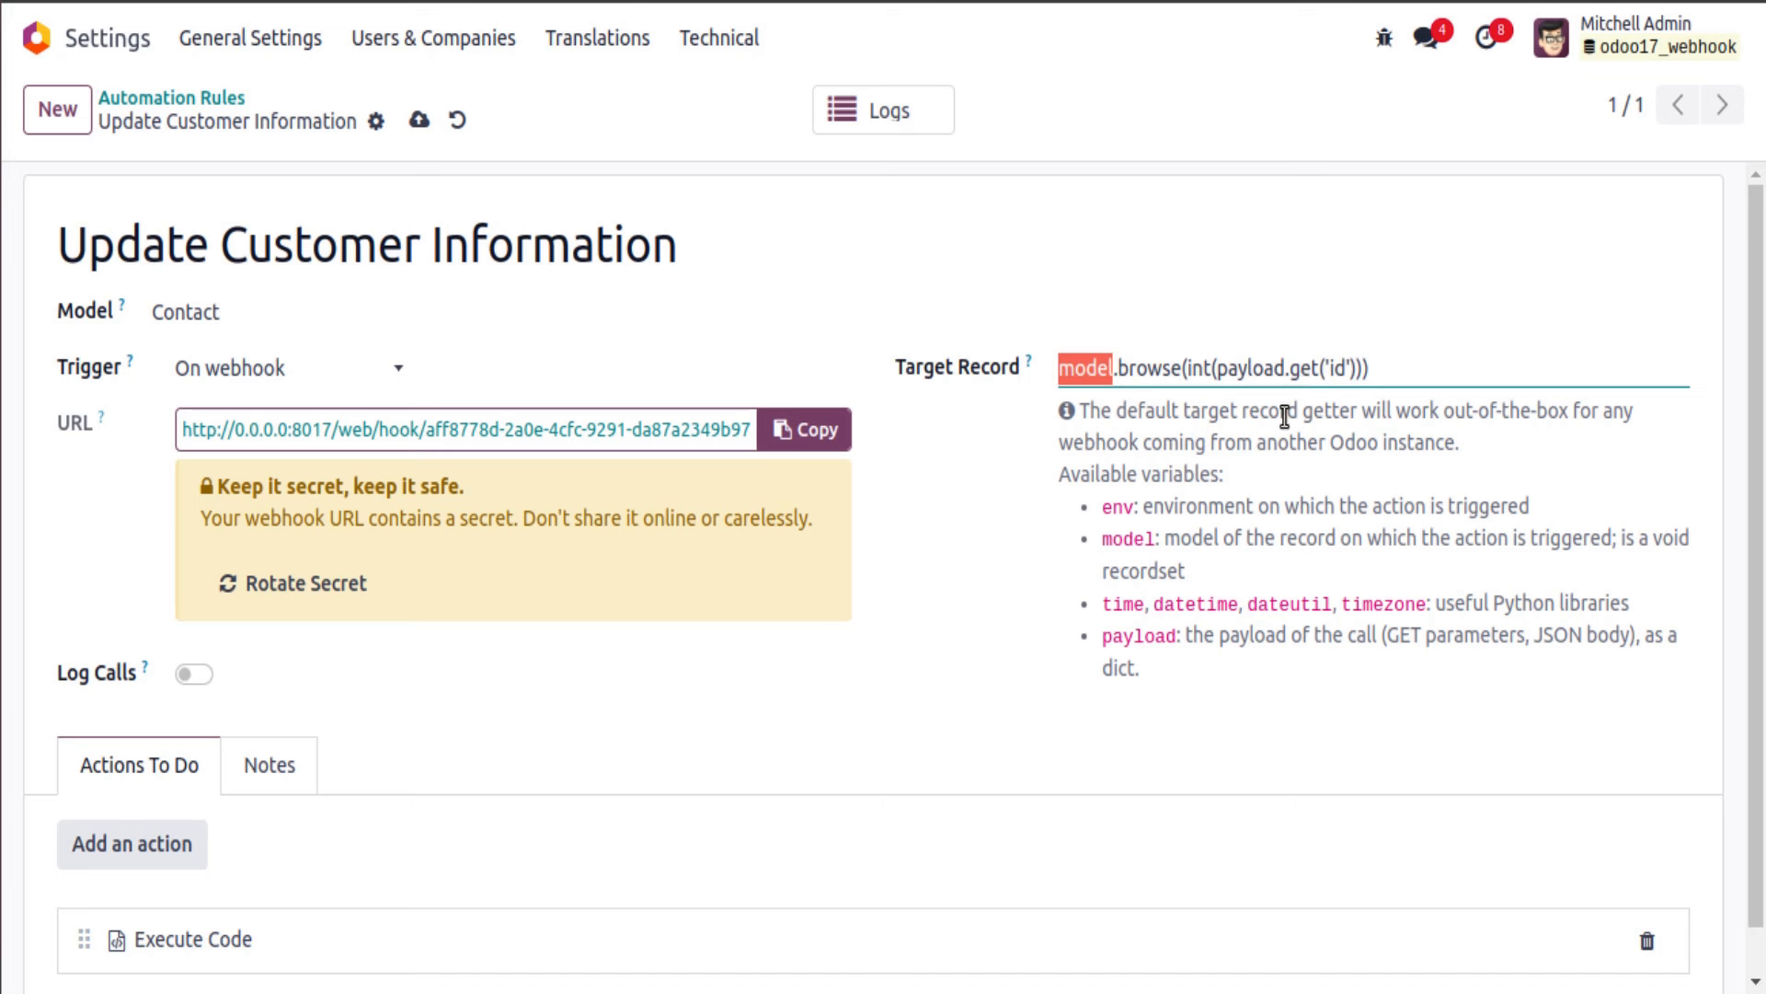
triple_click(1259, 388)
click(1028, 540)
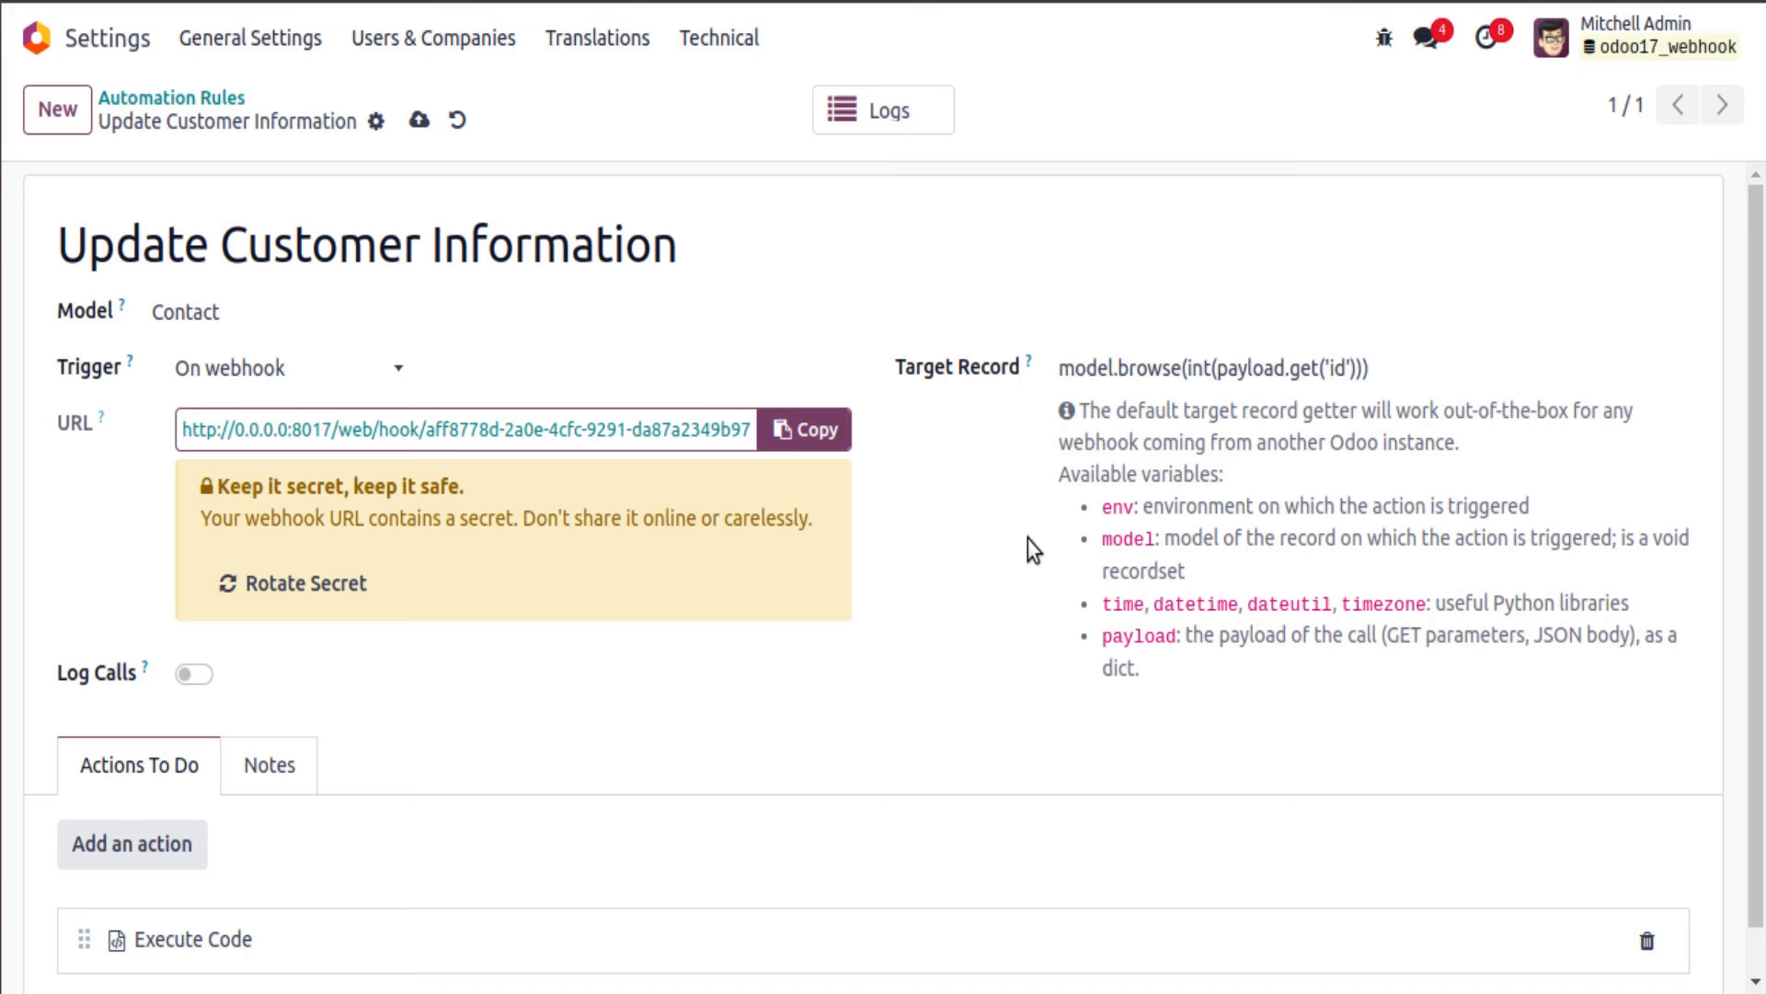
click(419, 124)
click(59, 225)
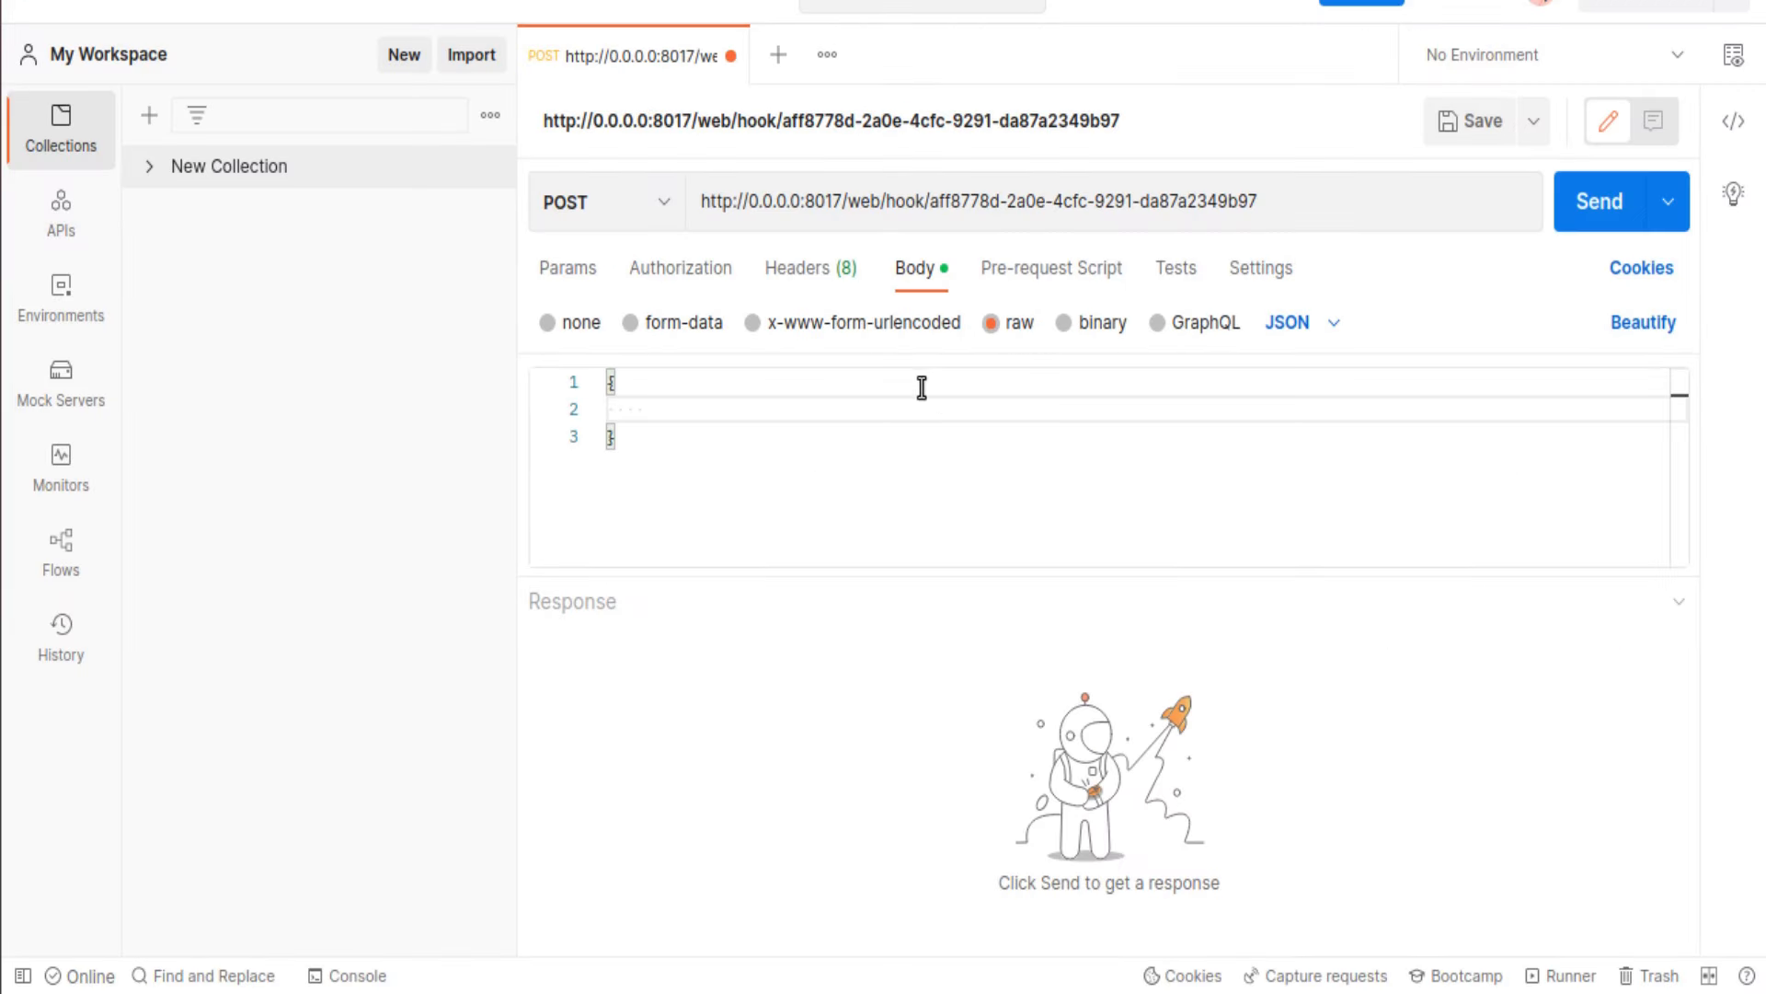
Step: Fill the JSON body with "id": 1 and an "email" key holding the contact's e-mail address
text("id":)
text(1,)
key(Return)
text("email")
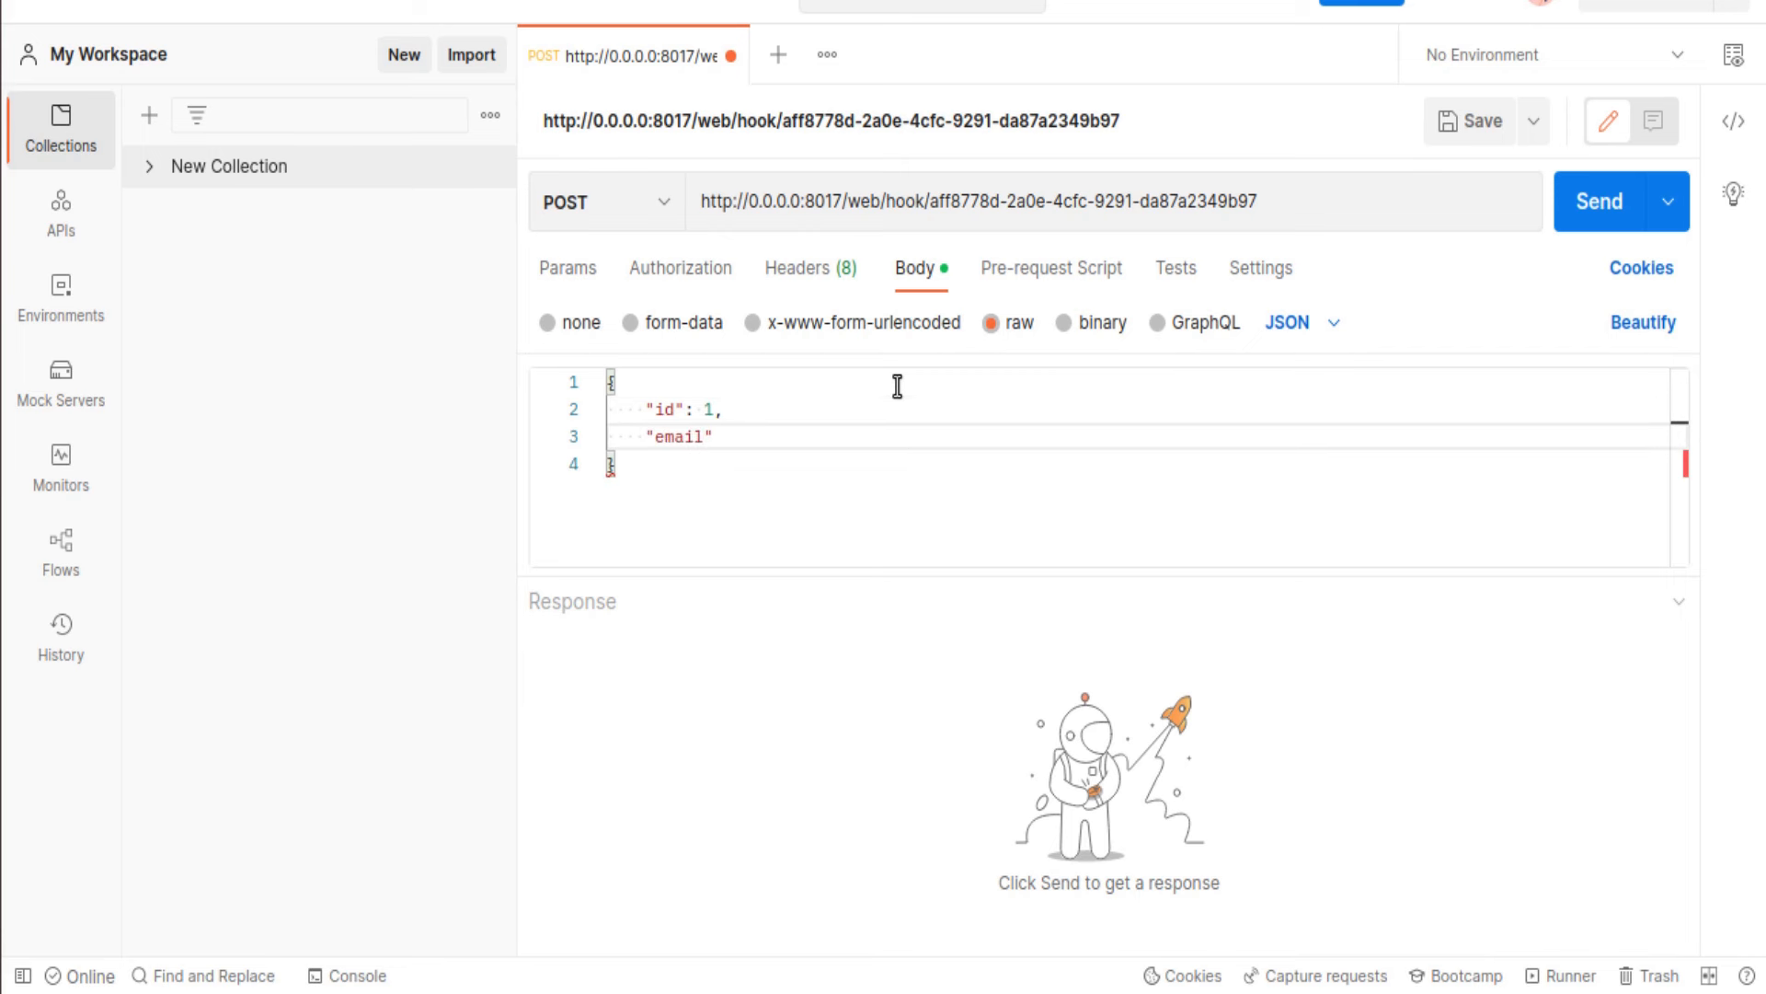
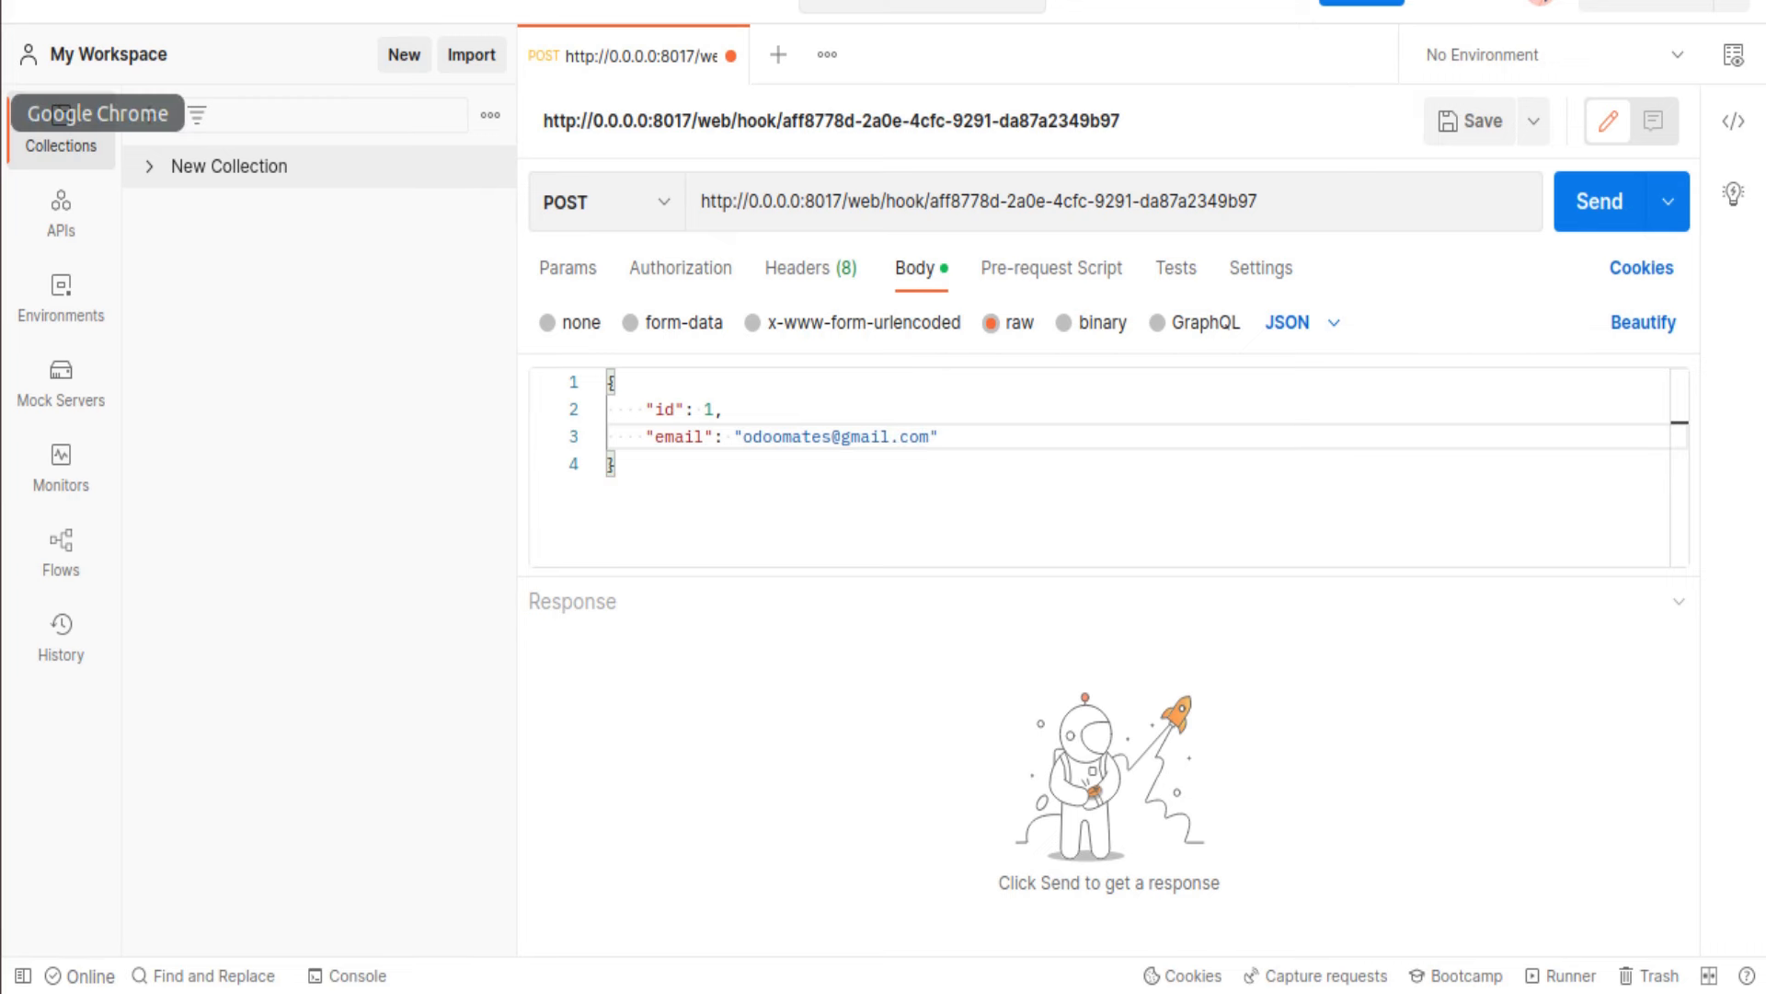
click(59, 115)
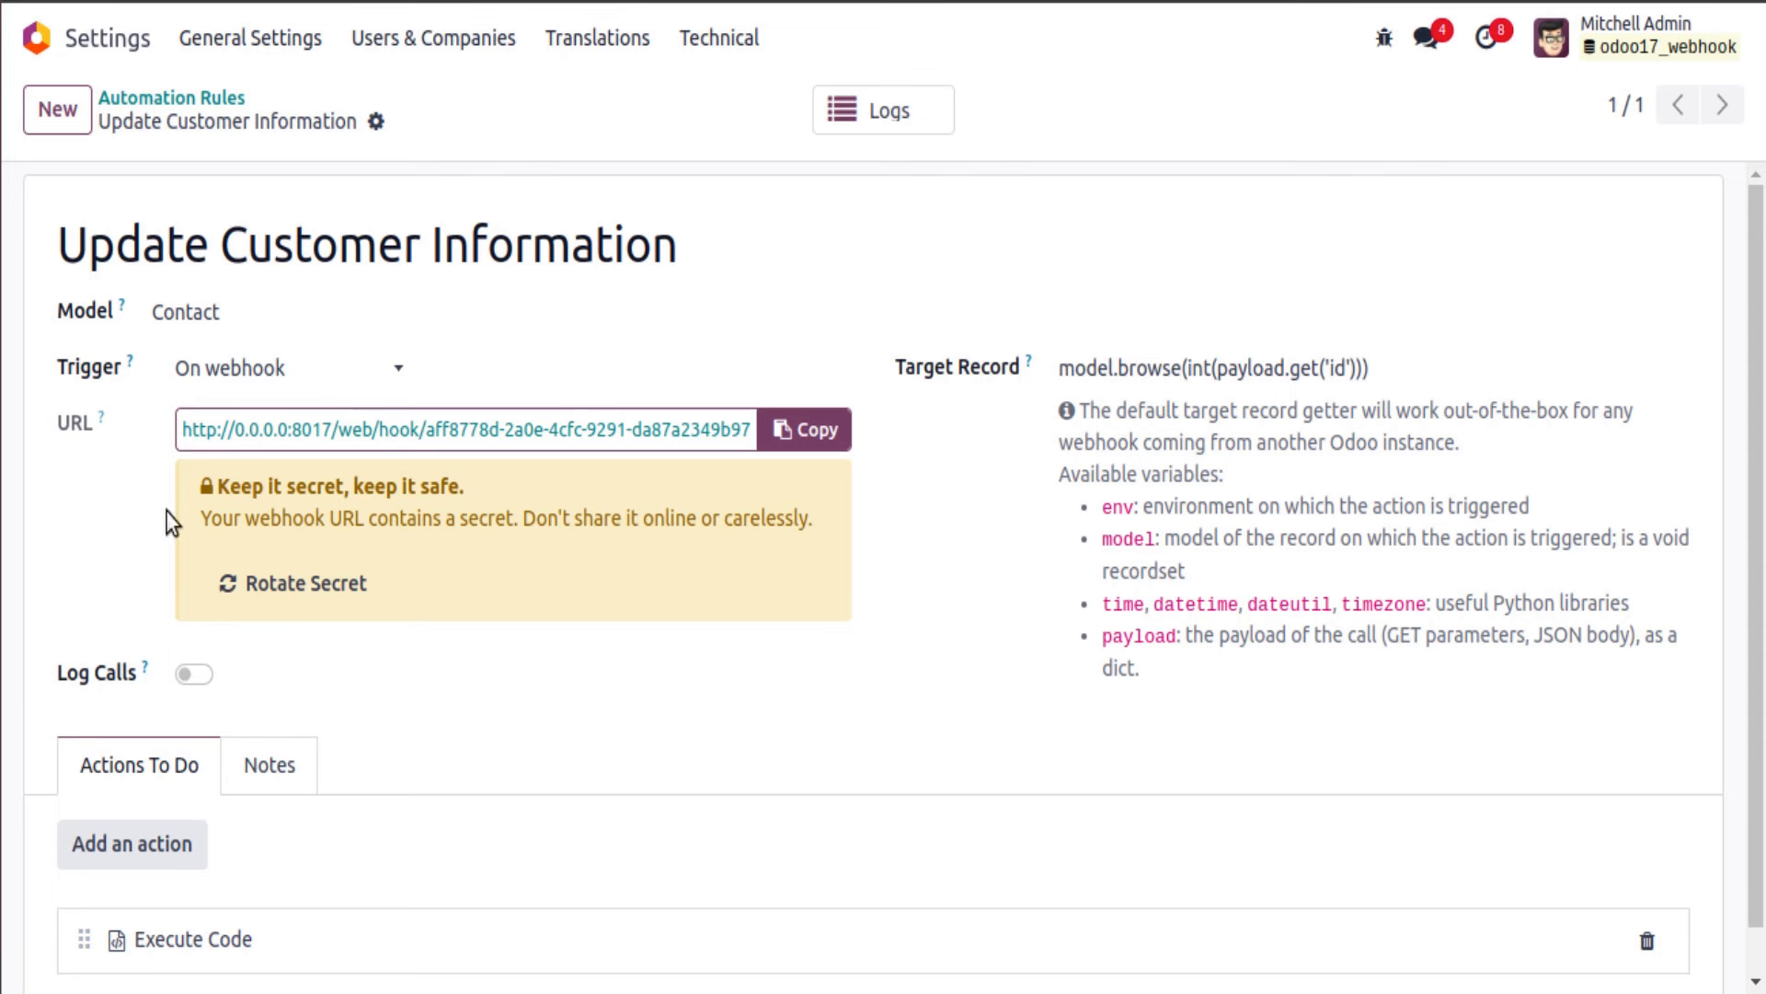
Step: Create a new company customer named 'Odoo Mates' from the Customers list
click(370, 1)
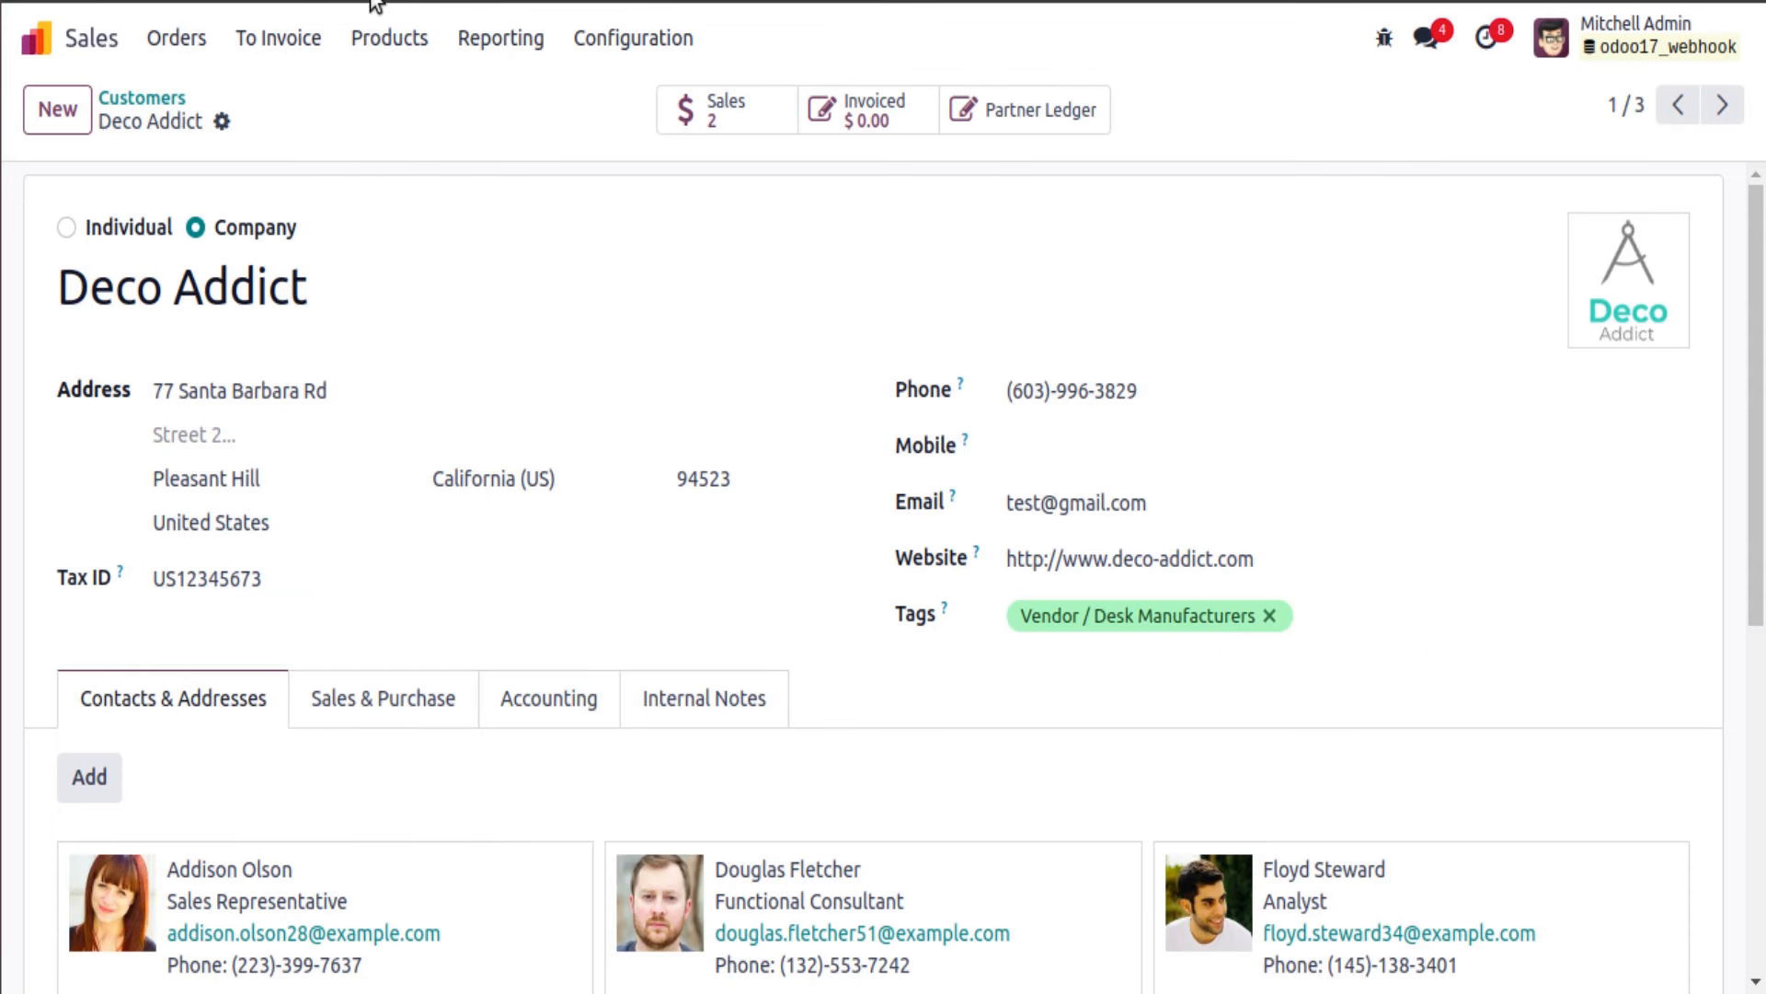
click(134, 99)
click(281, 41)
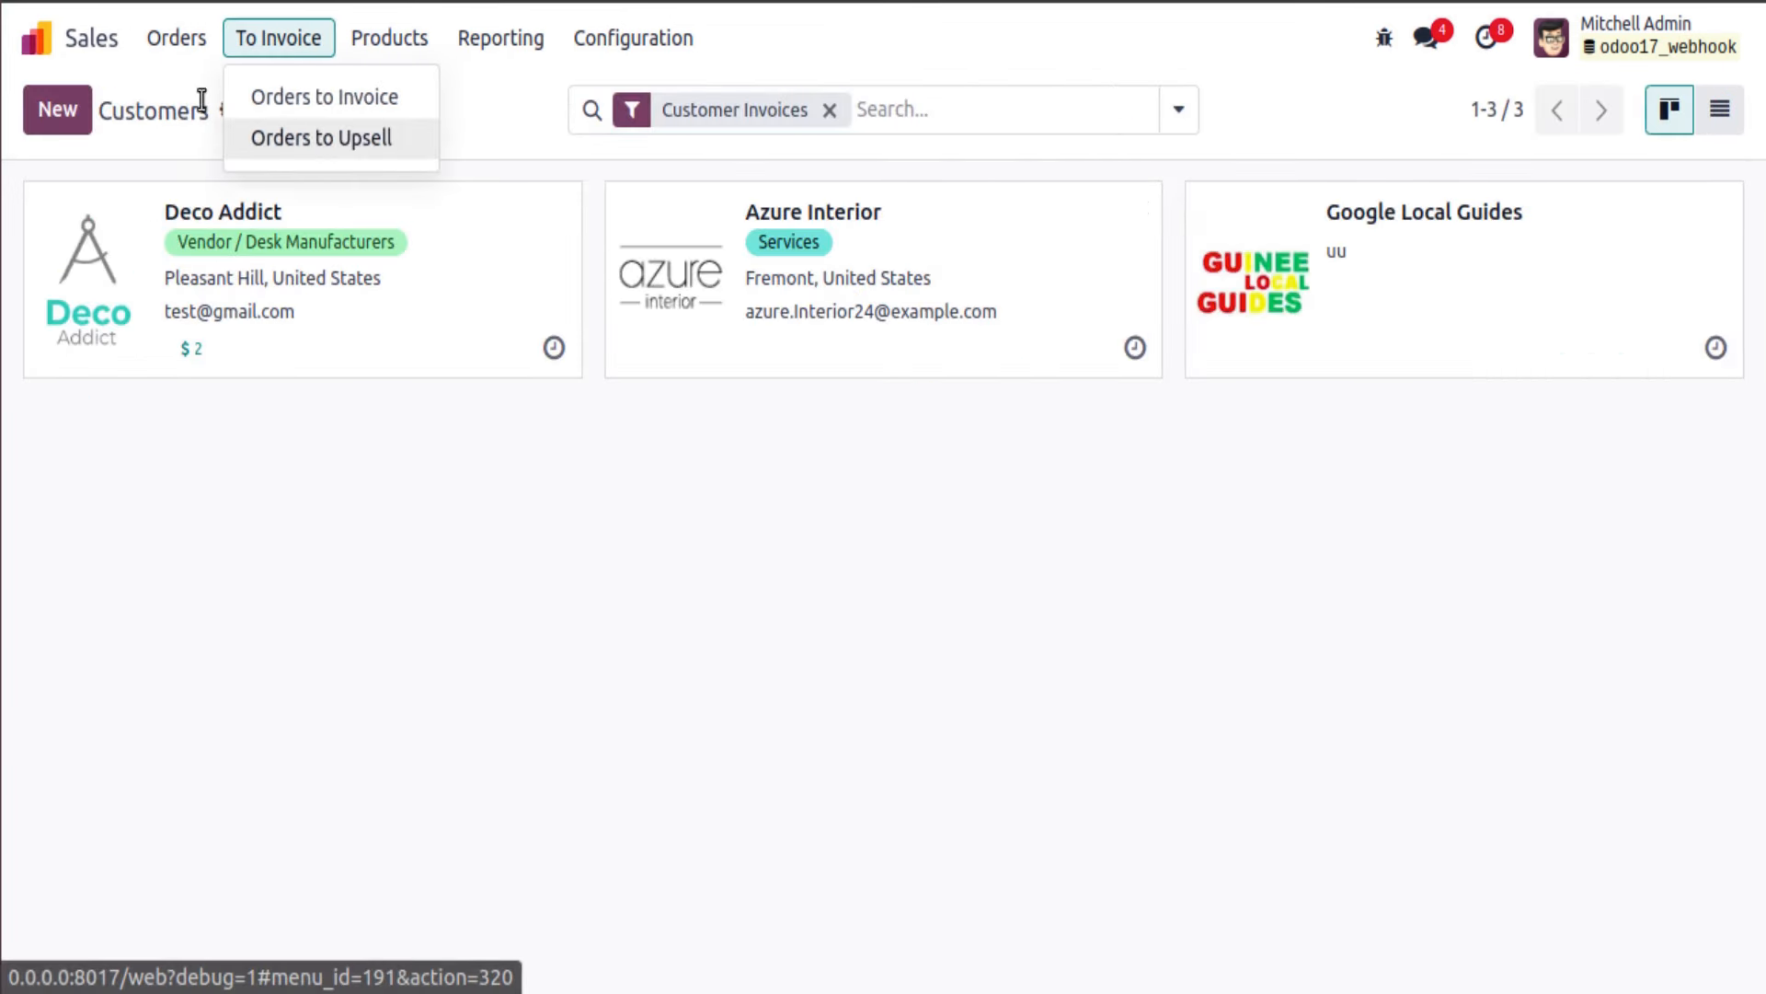
click(177, 37)
click(204, 220)
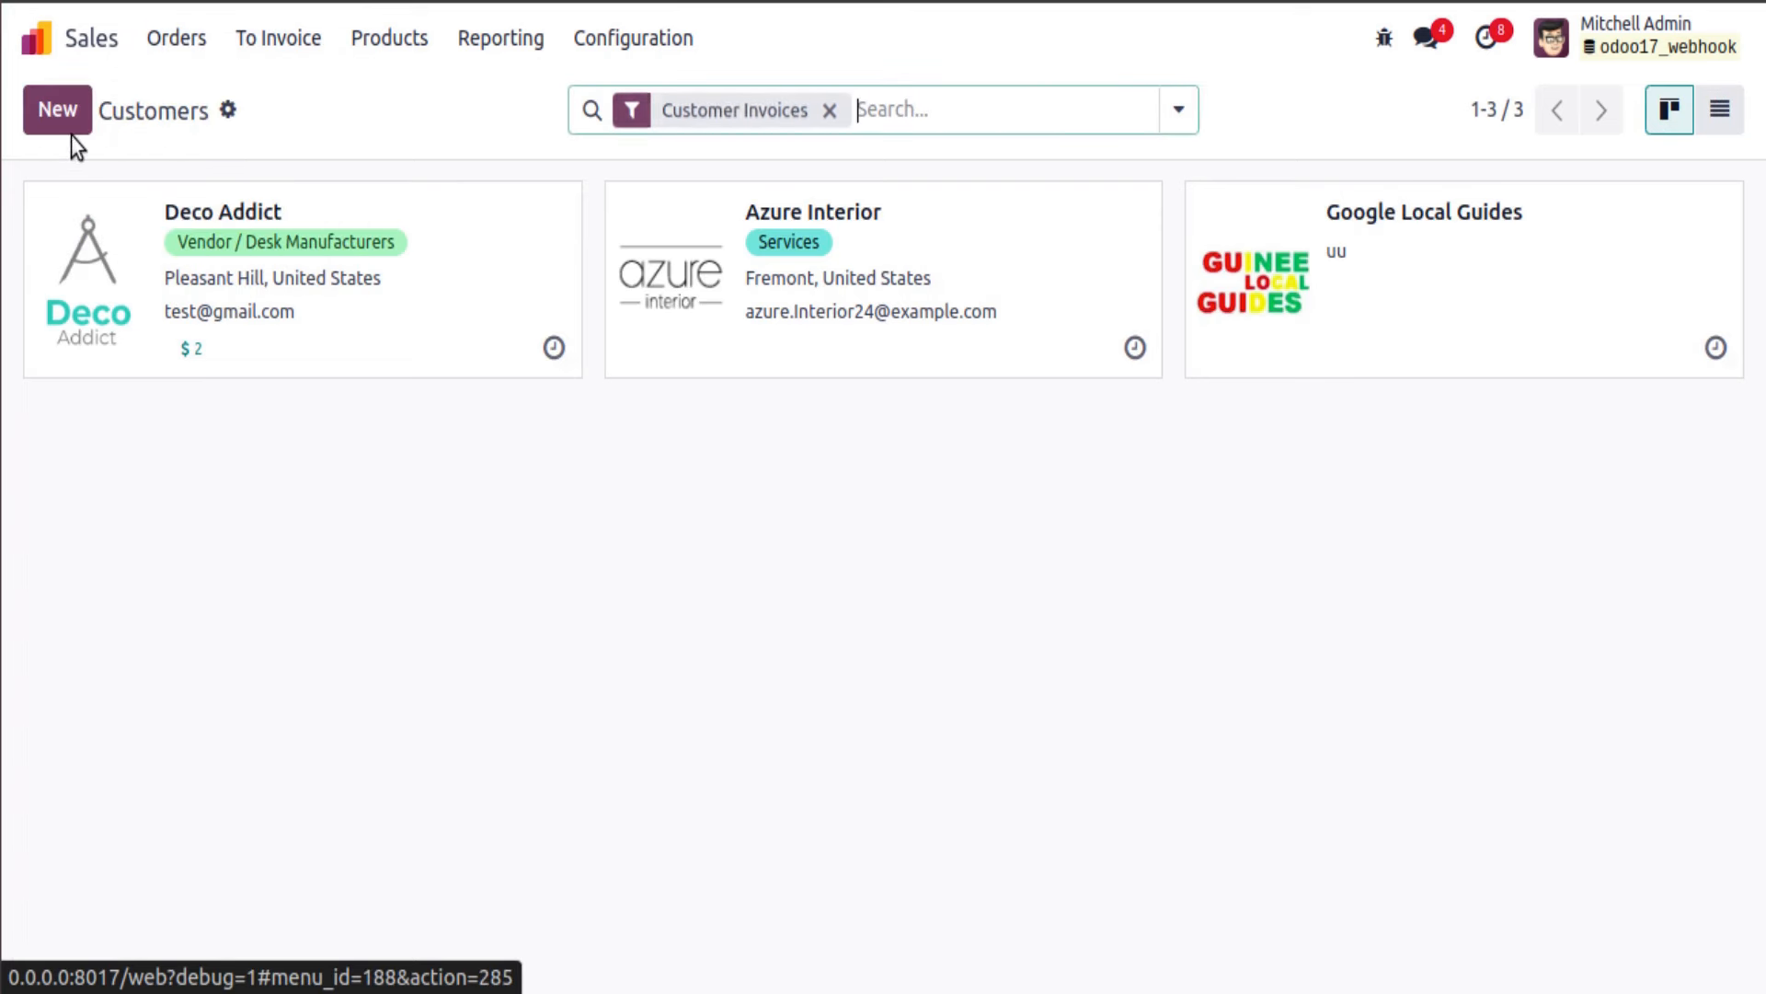
click(59, 120)
text(Odo)
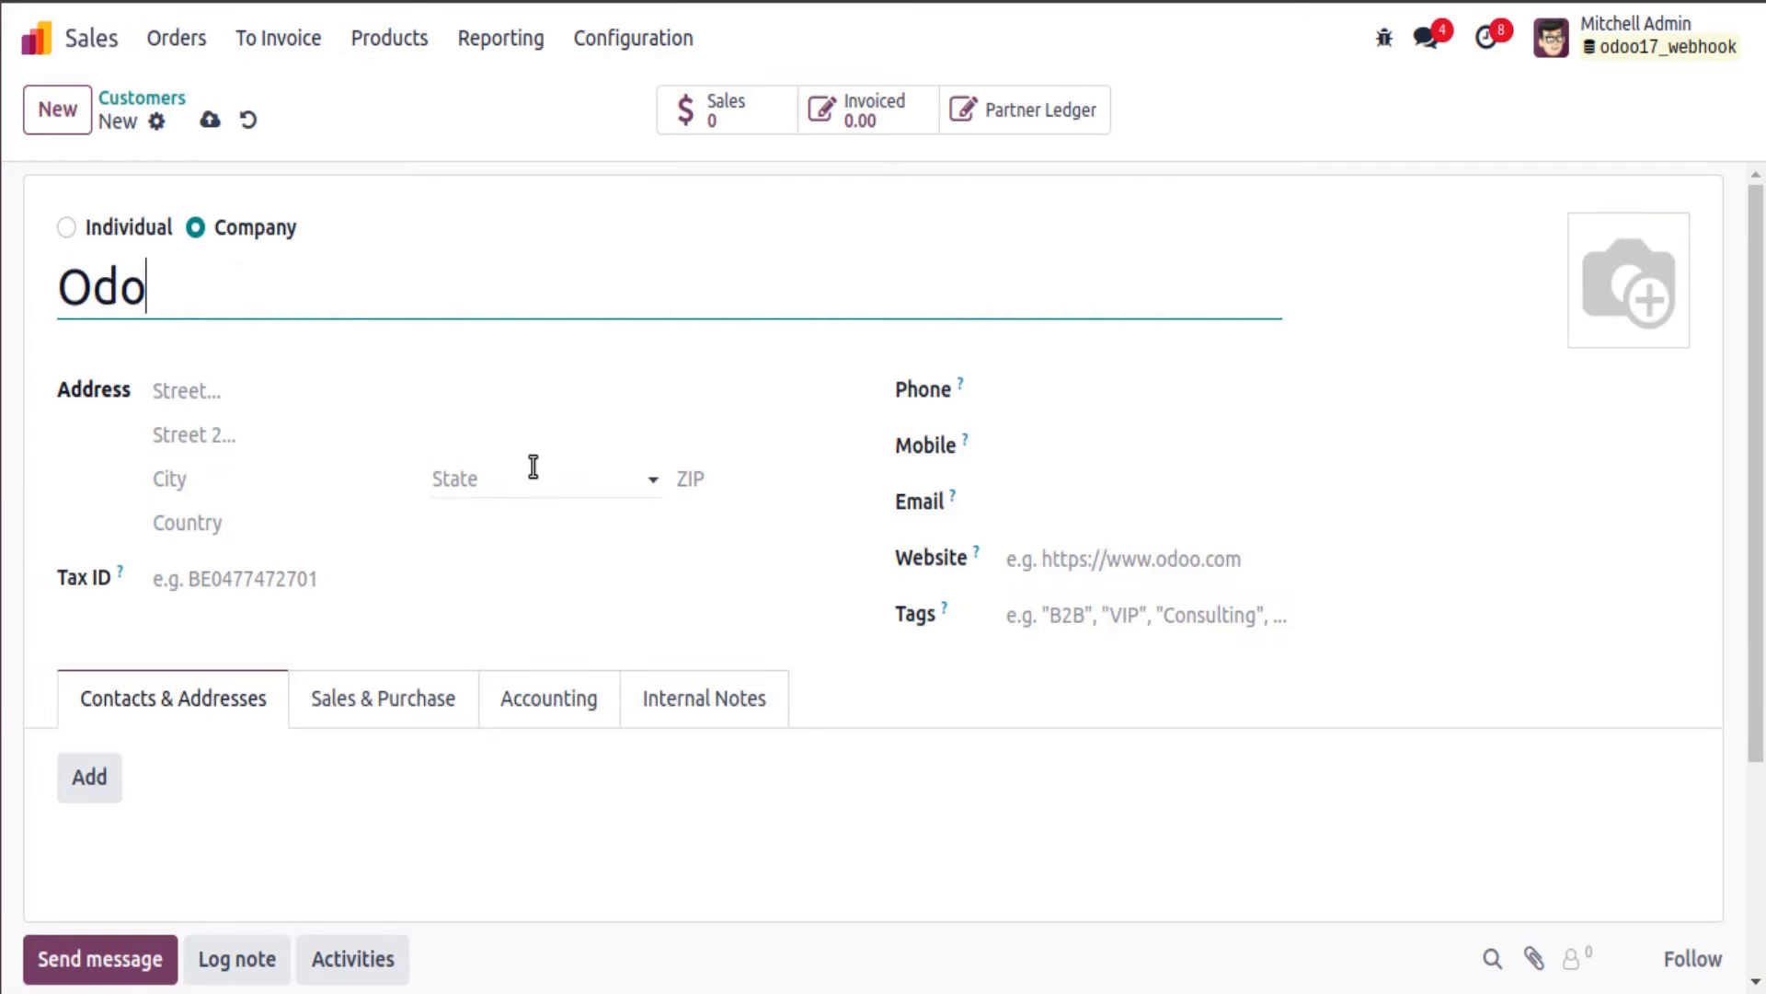
text(o Mates)
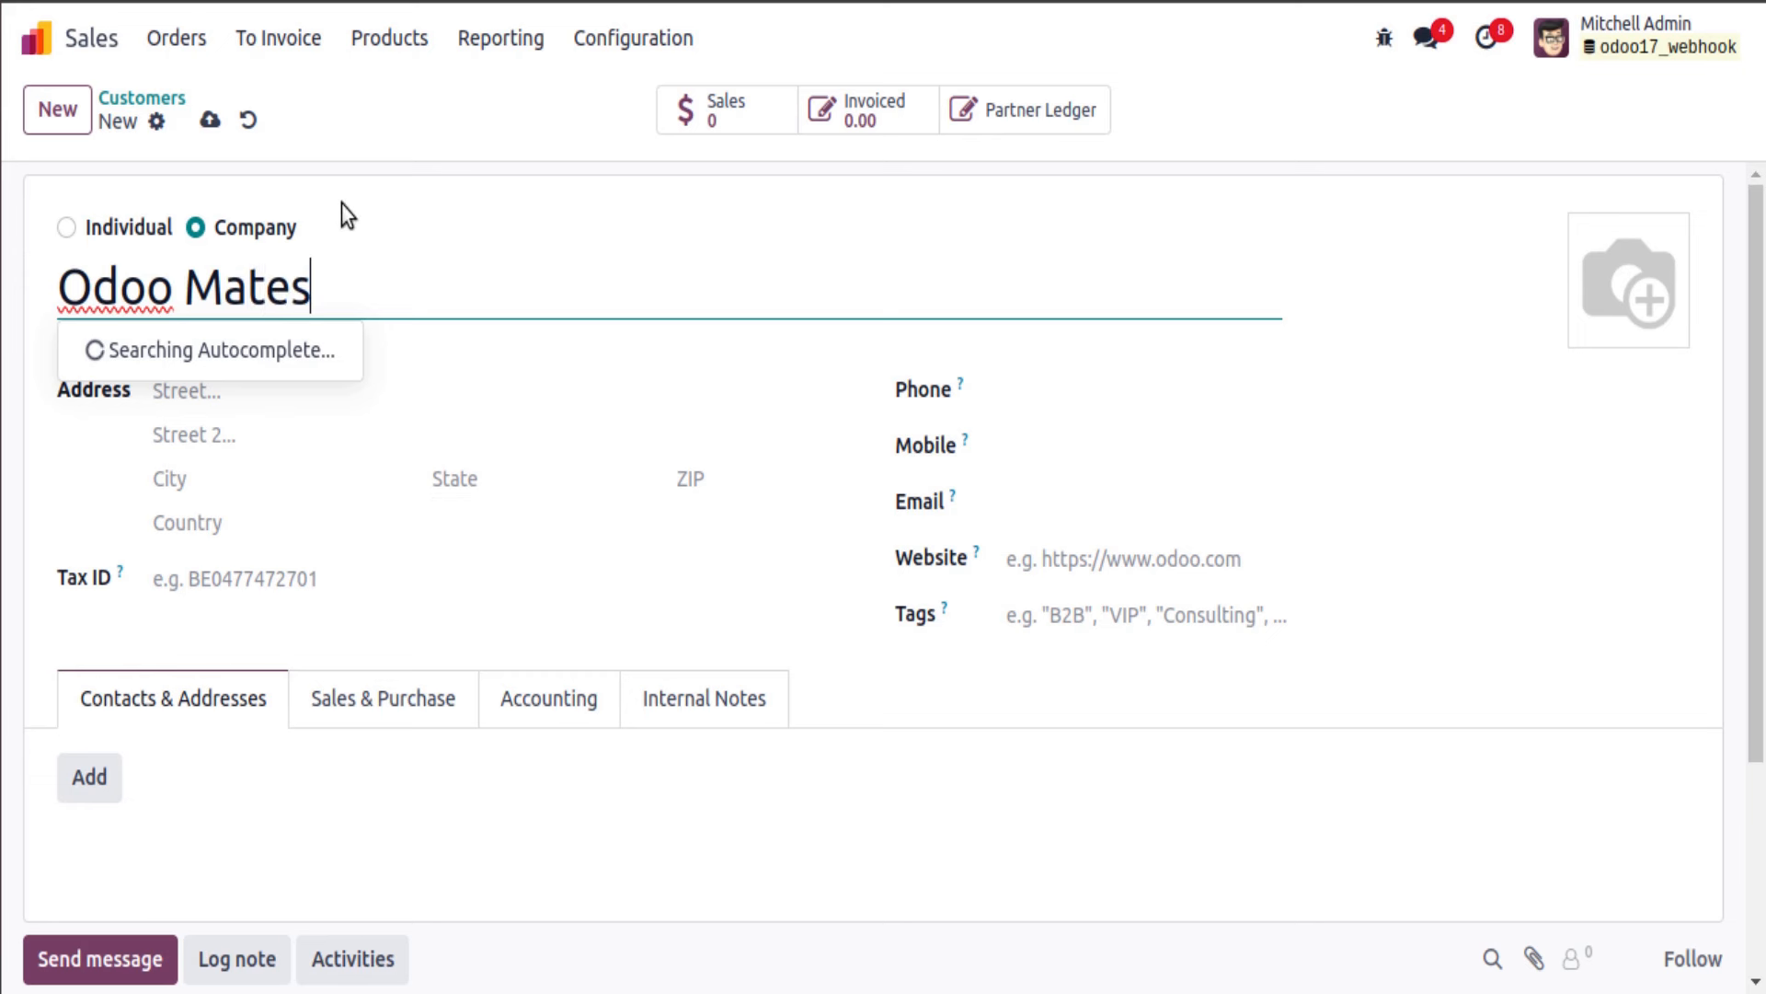
click(193, 127)
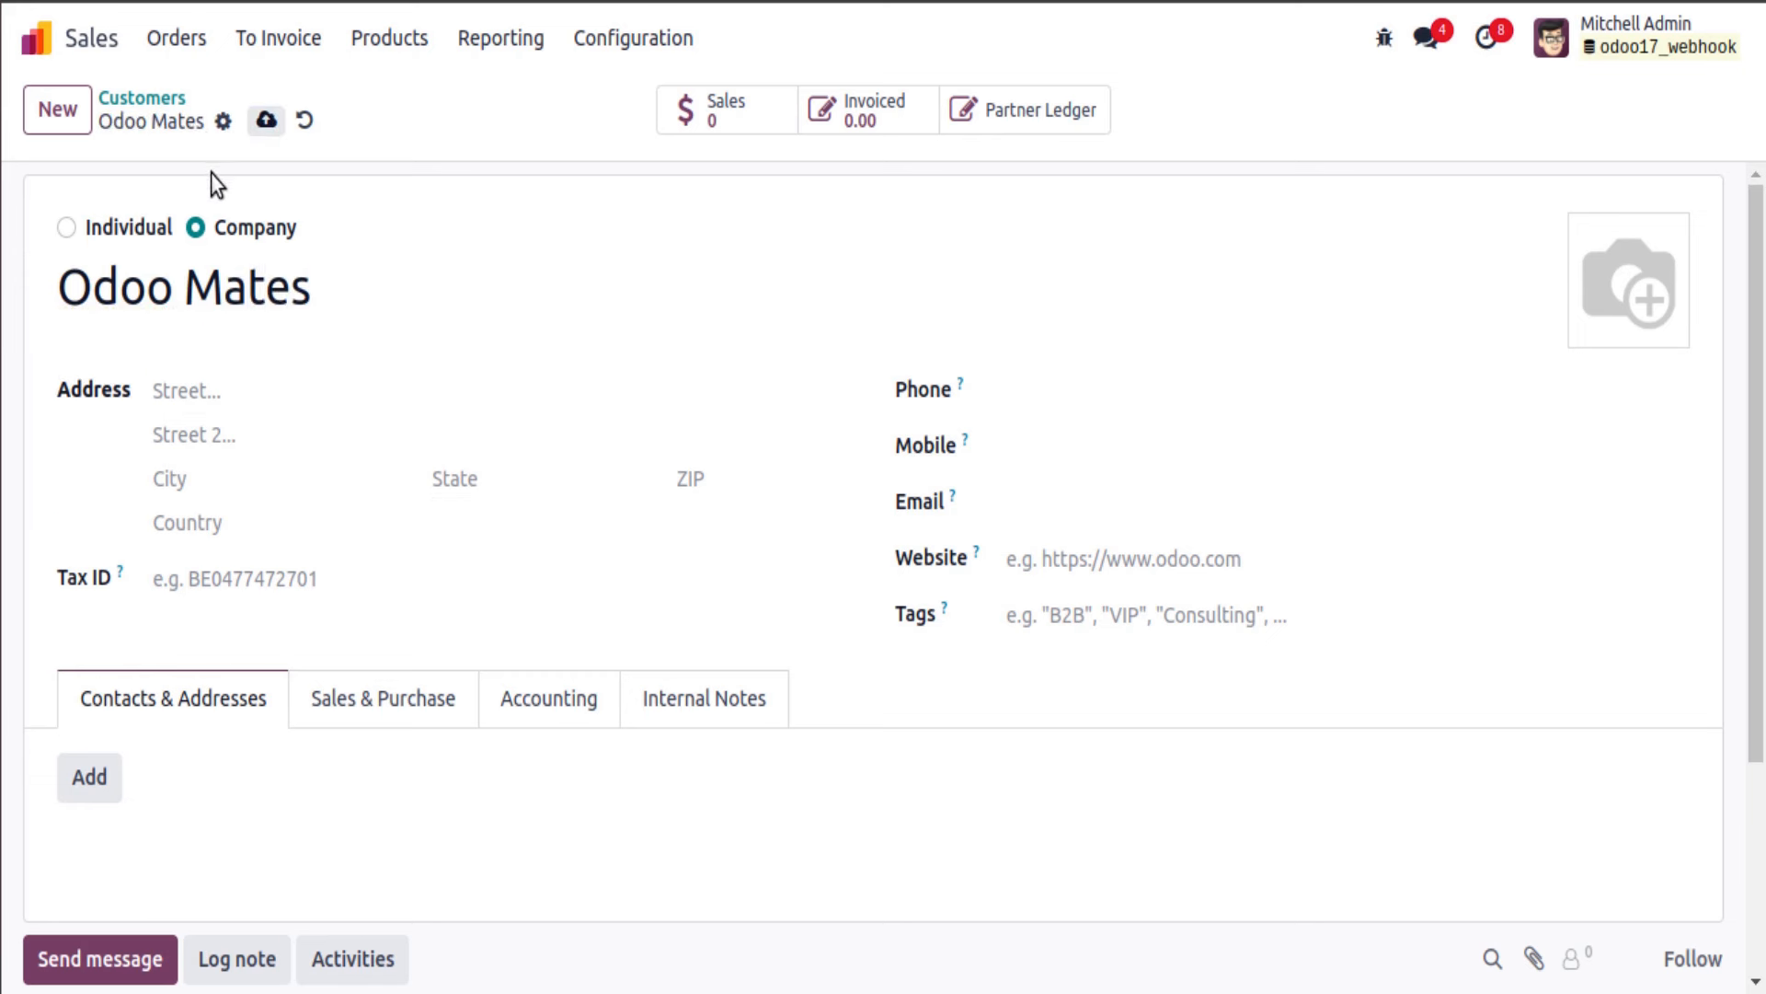
Step: Browse the developer tools menu on the new customer, then dismiss it without choosing
click(1383, 42)
scroll(1228, 599, down, 3)
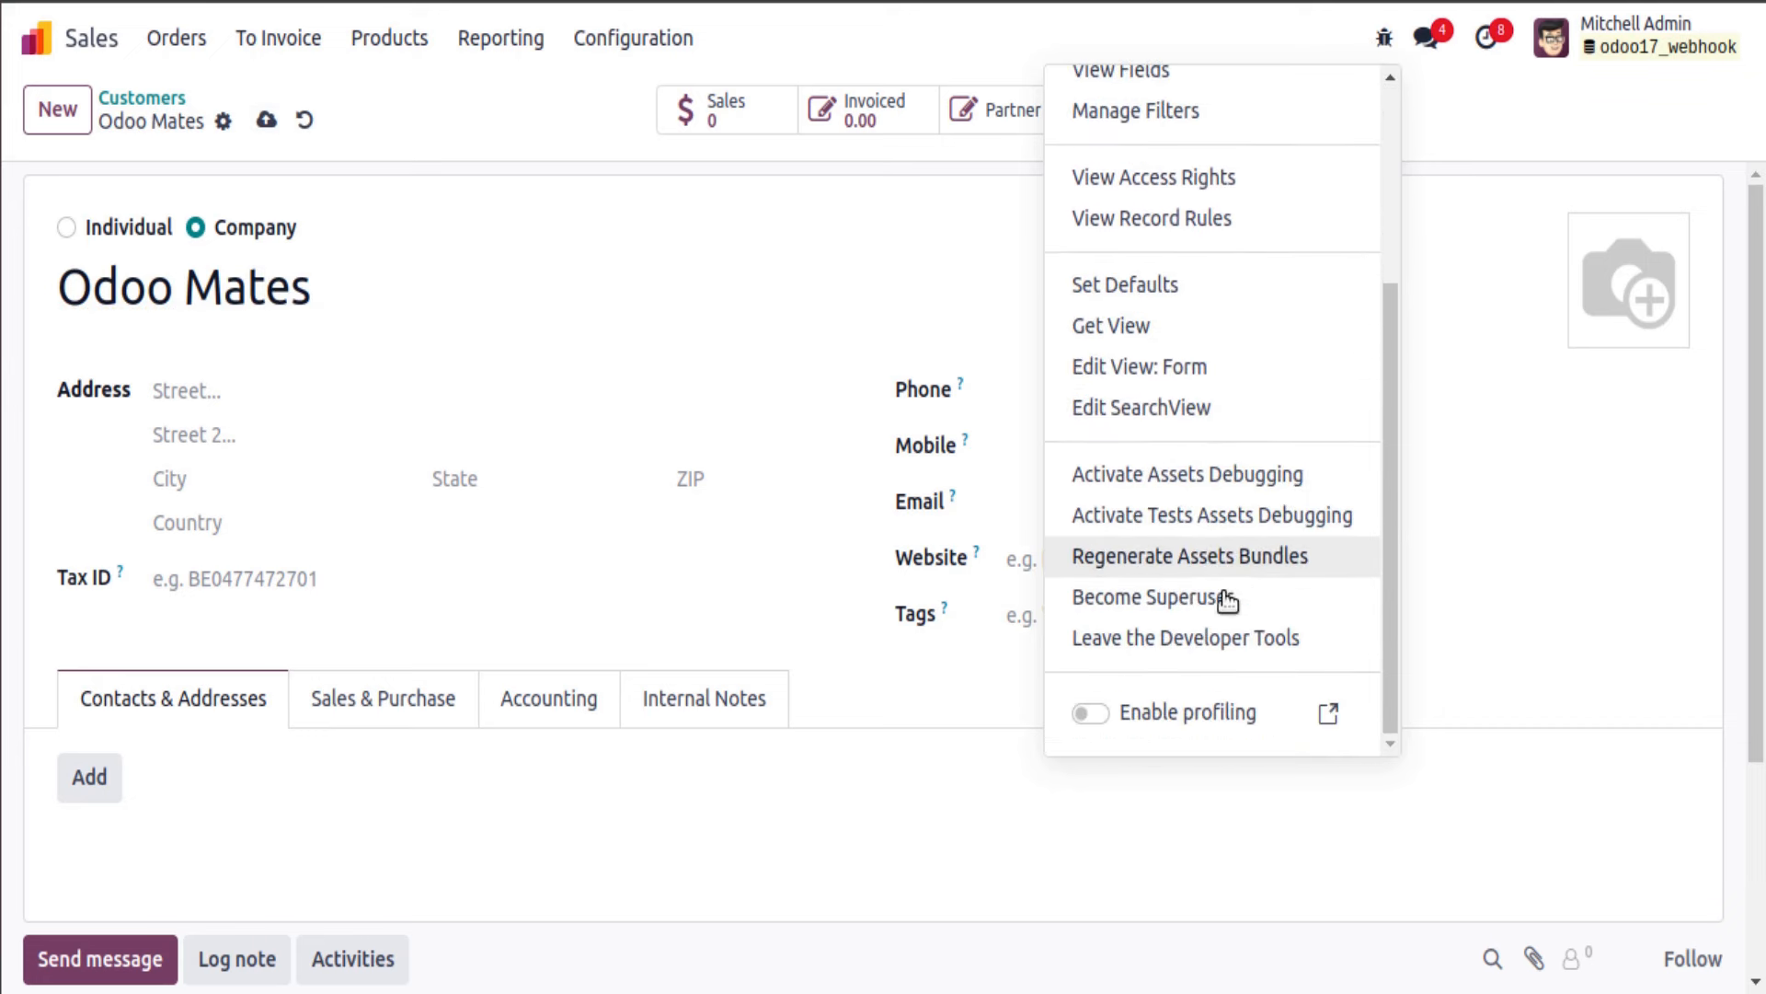
scroll(1186, 512, up, 3)
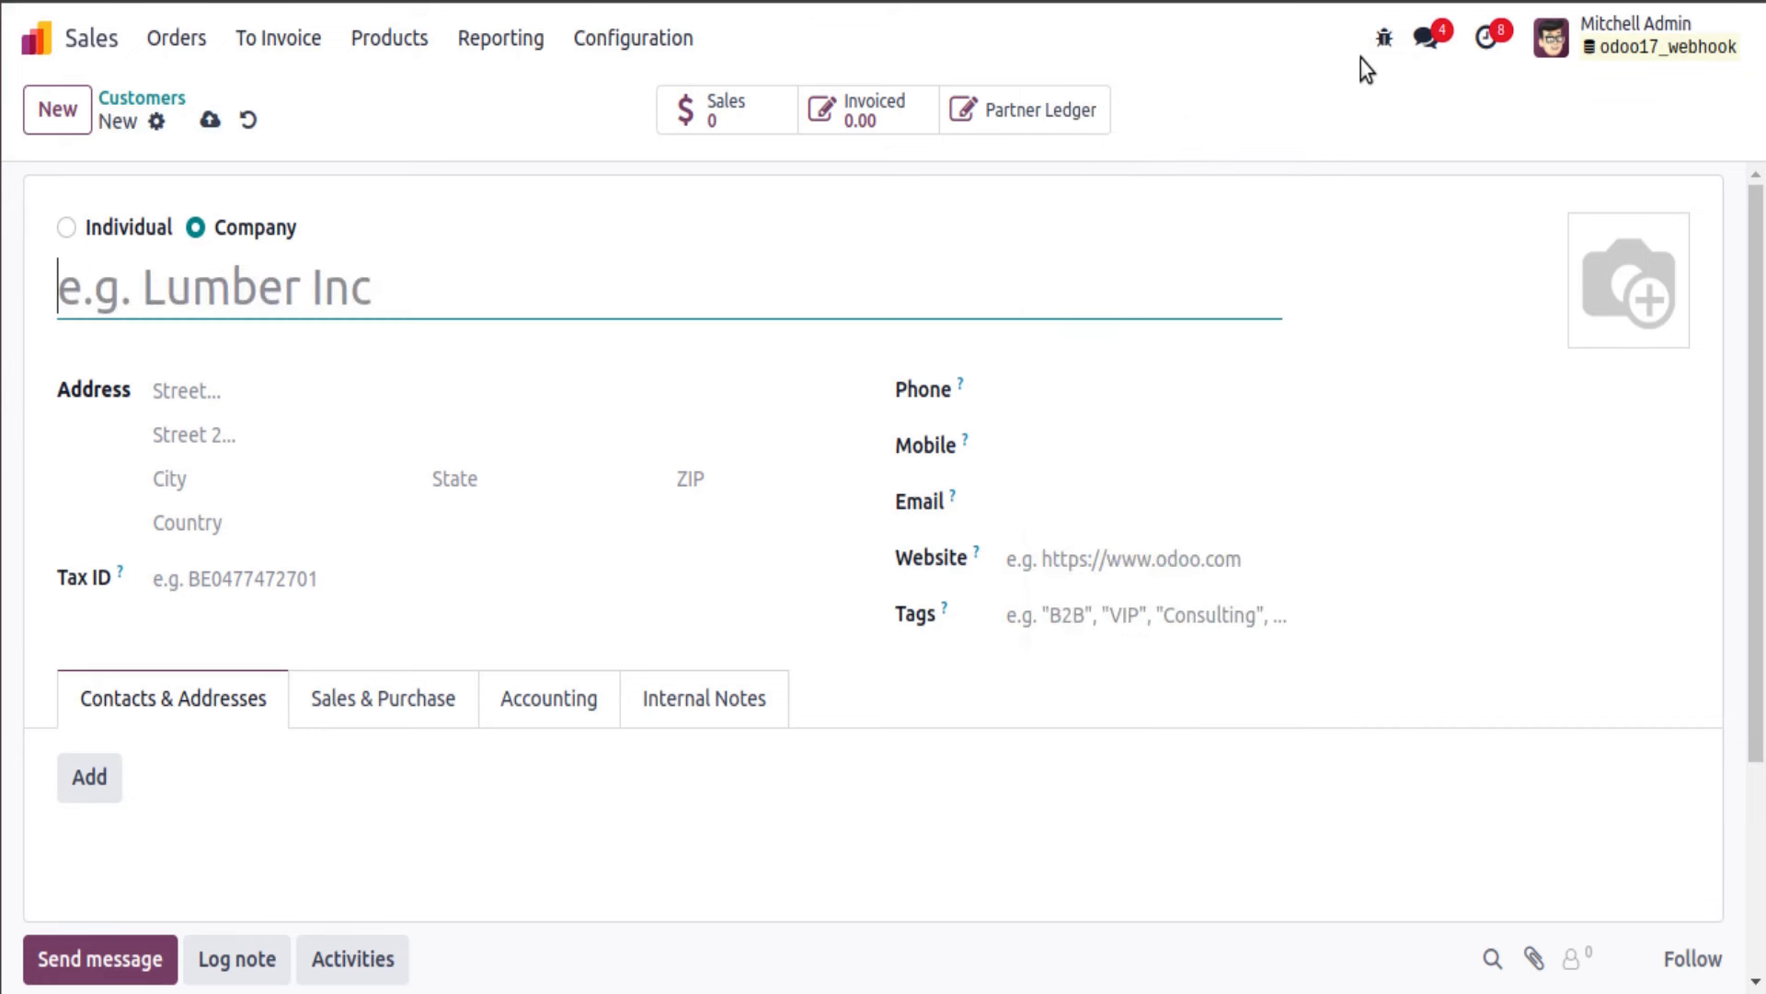
click(1383, 37)
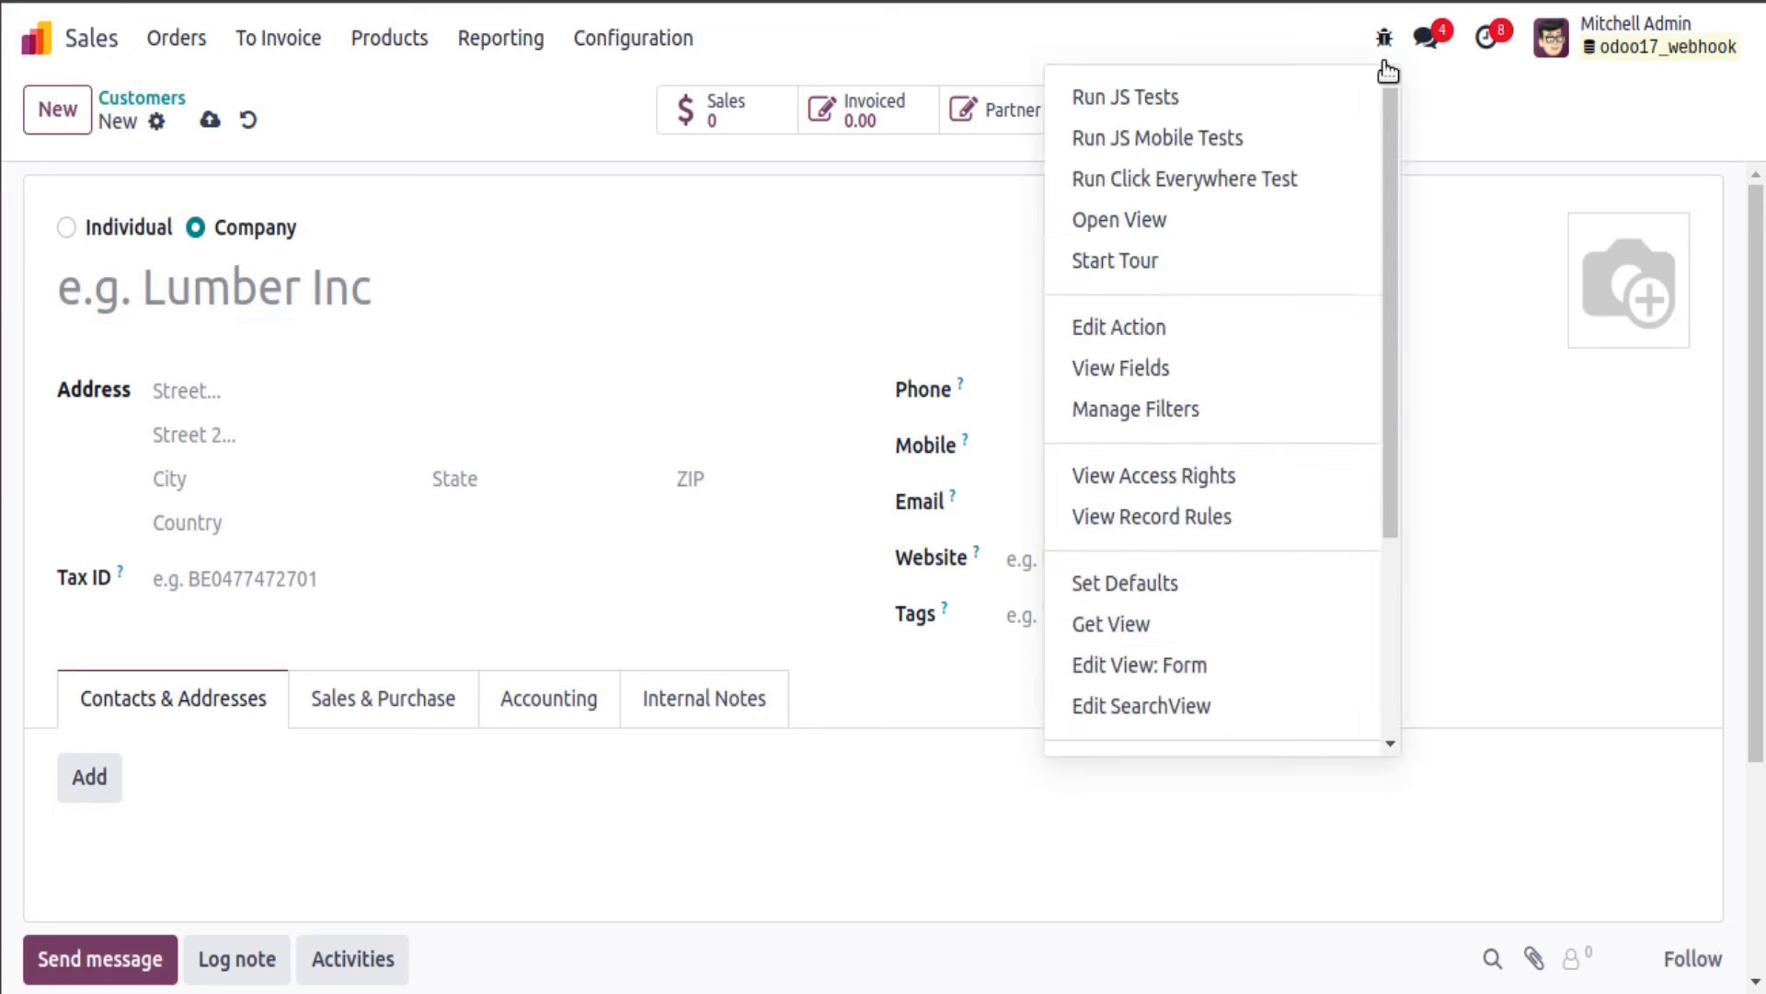
scroll(1256, 414, down, 3)
scroll(1168, 312, up, 3)
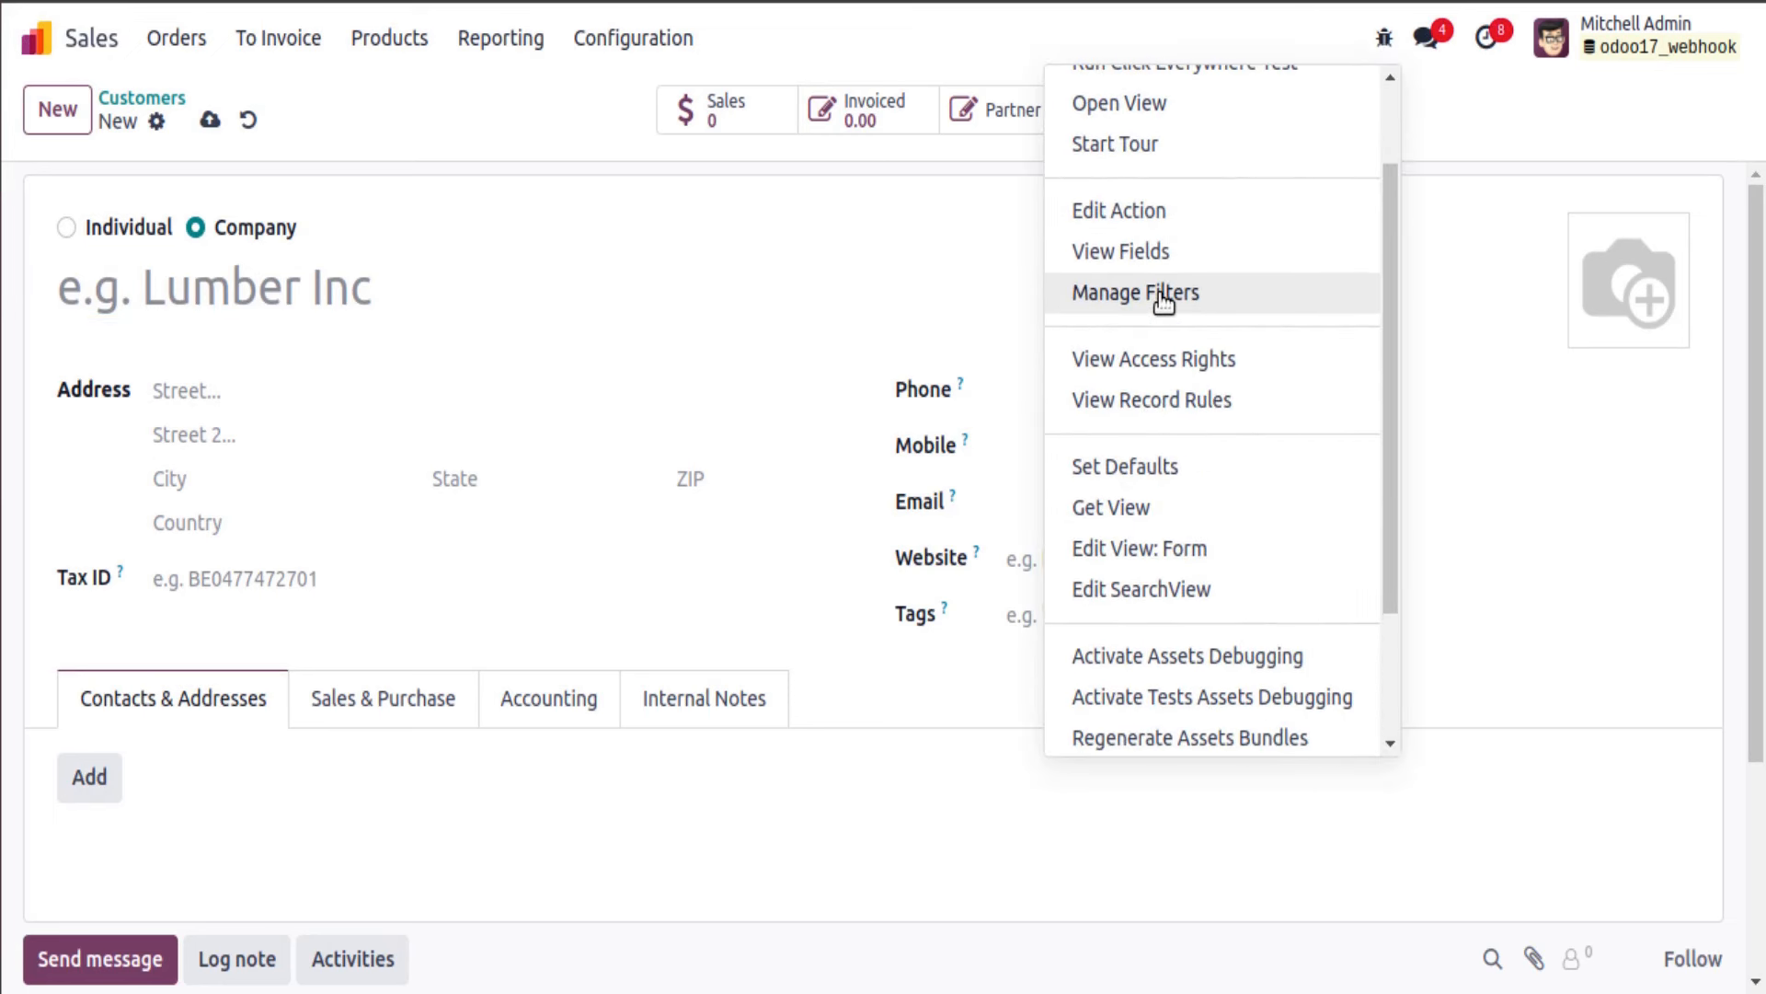
scroll(1171, 502, down, 2)
scroll(1175, 520, up, 4)
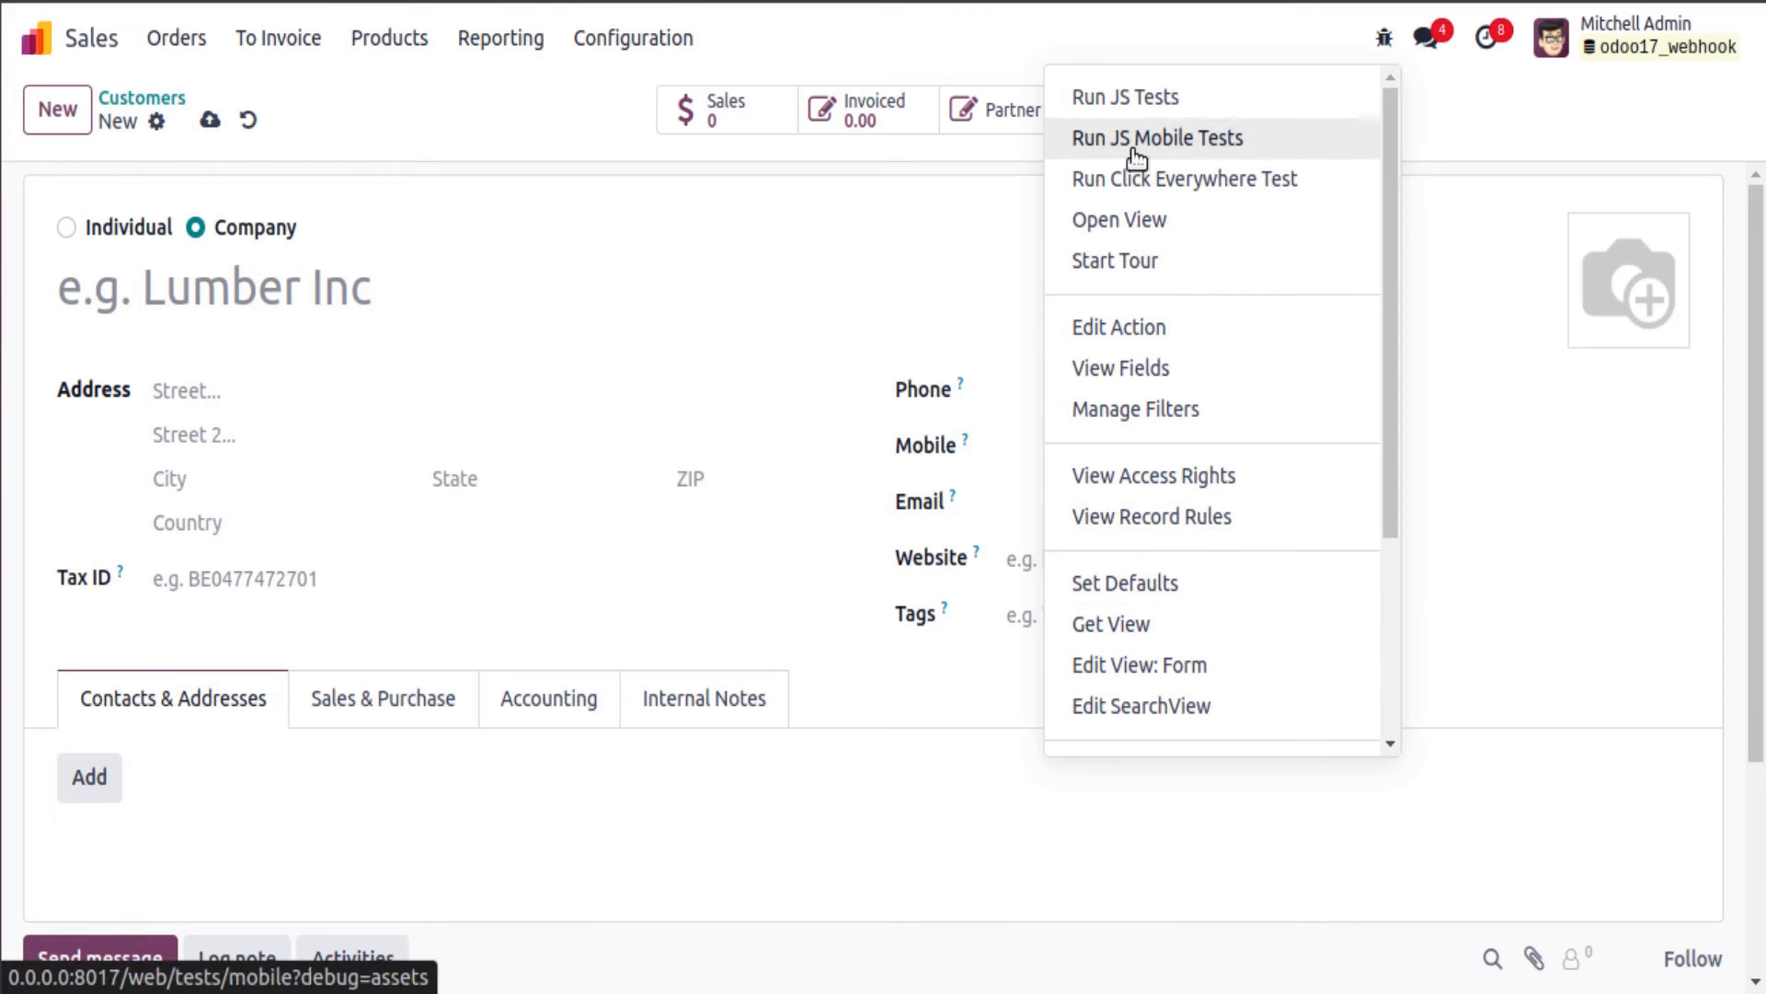
scroll(1150, 460, down, 2)
scroll(1151, 496, down, 2)
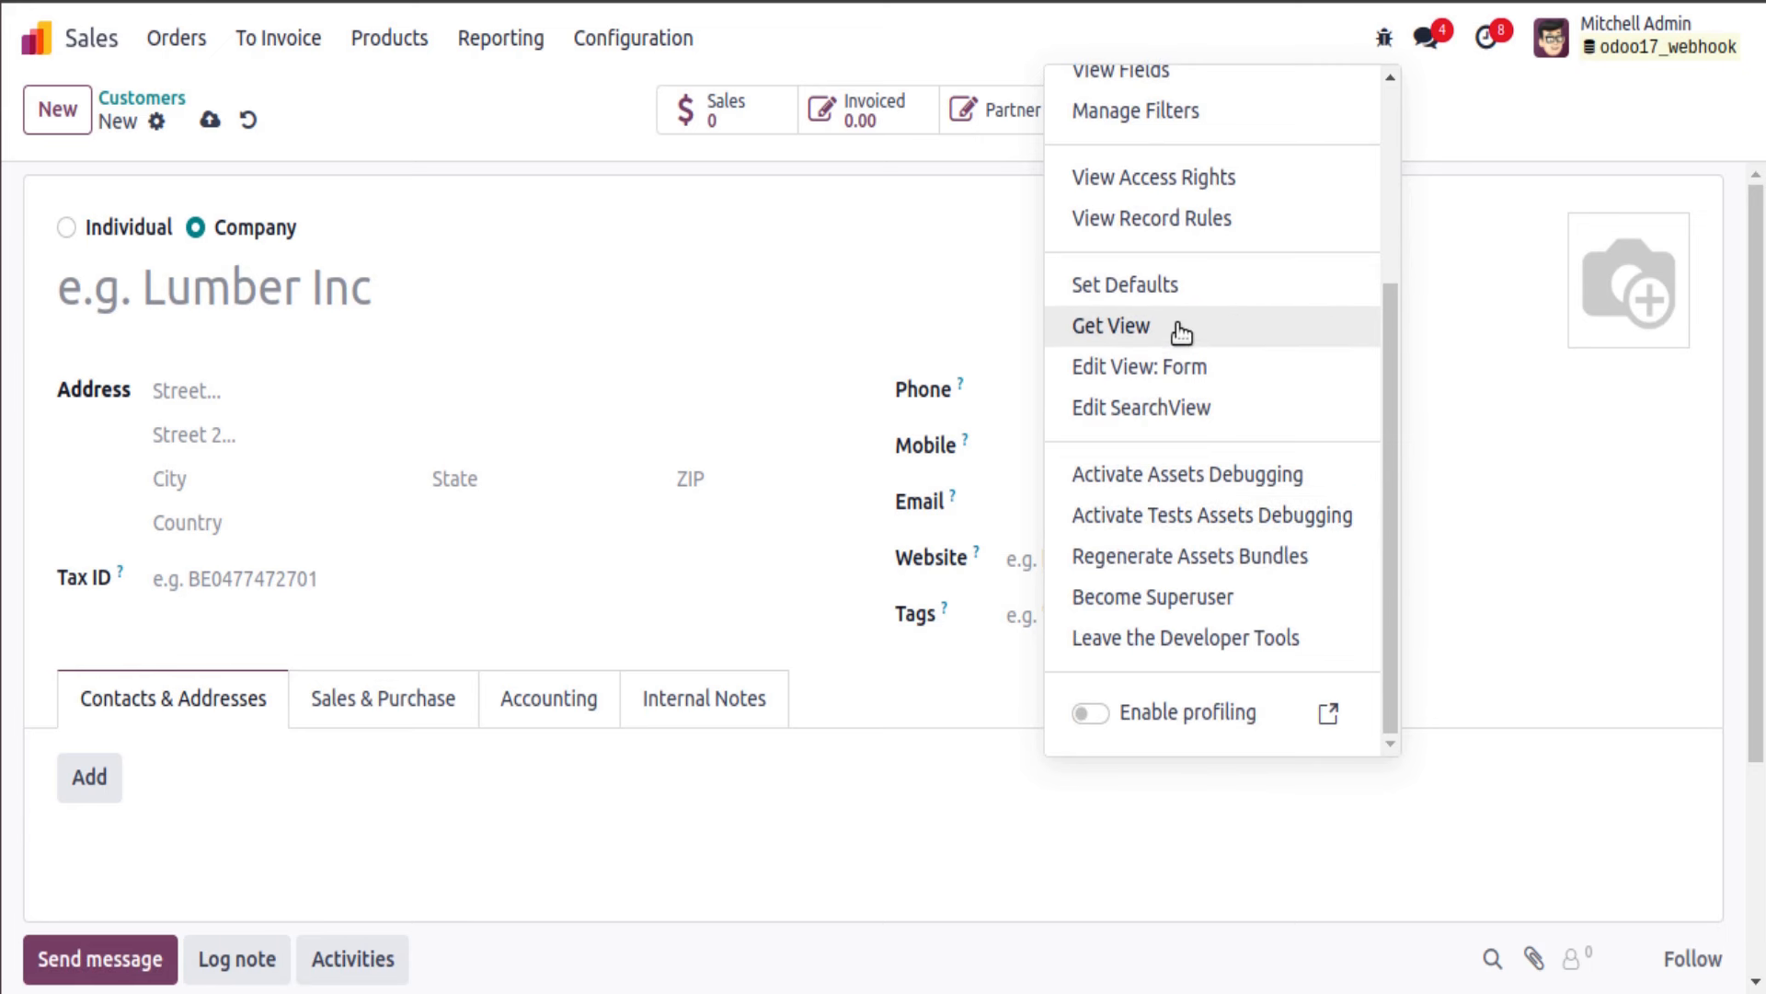
click(860, 219)
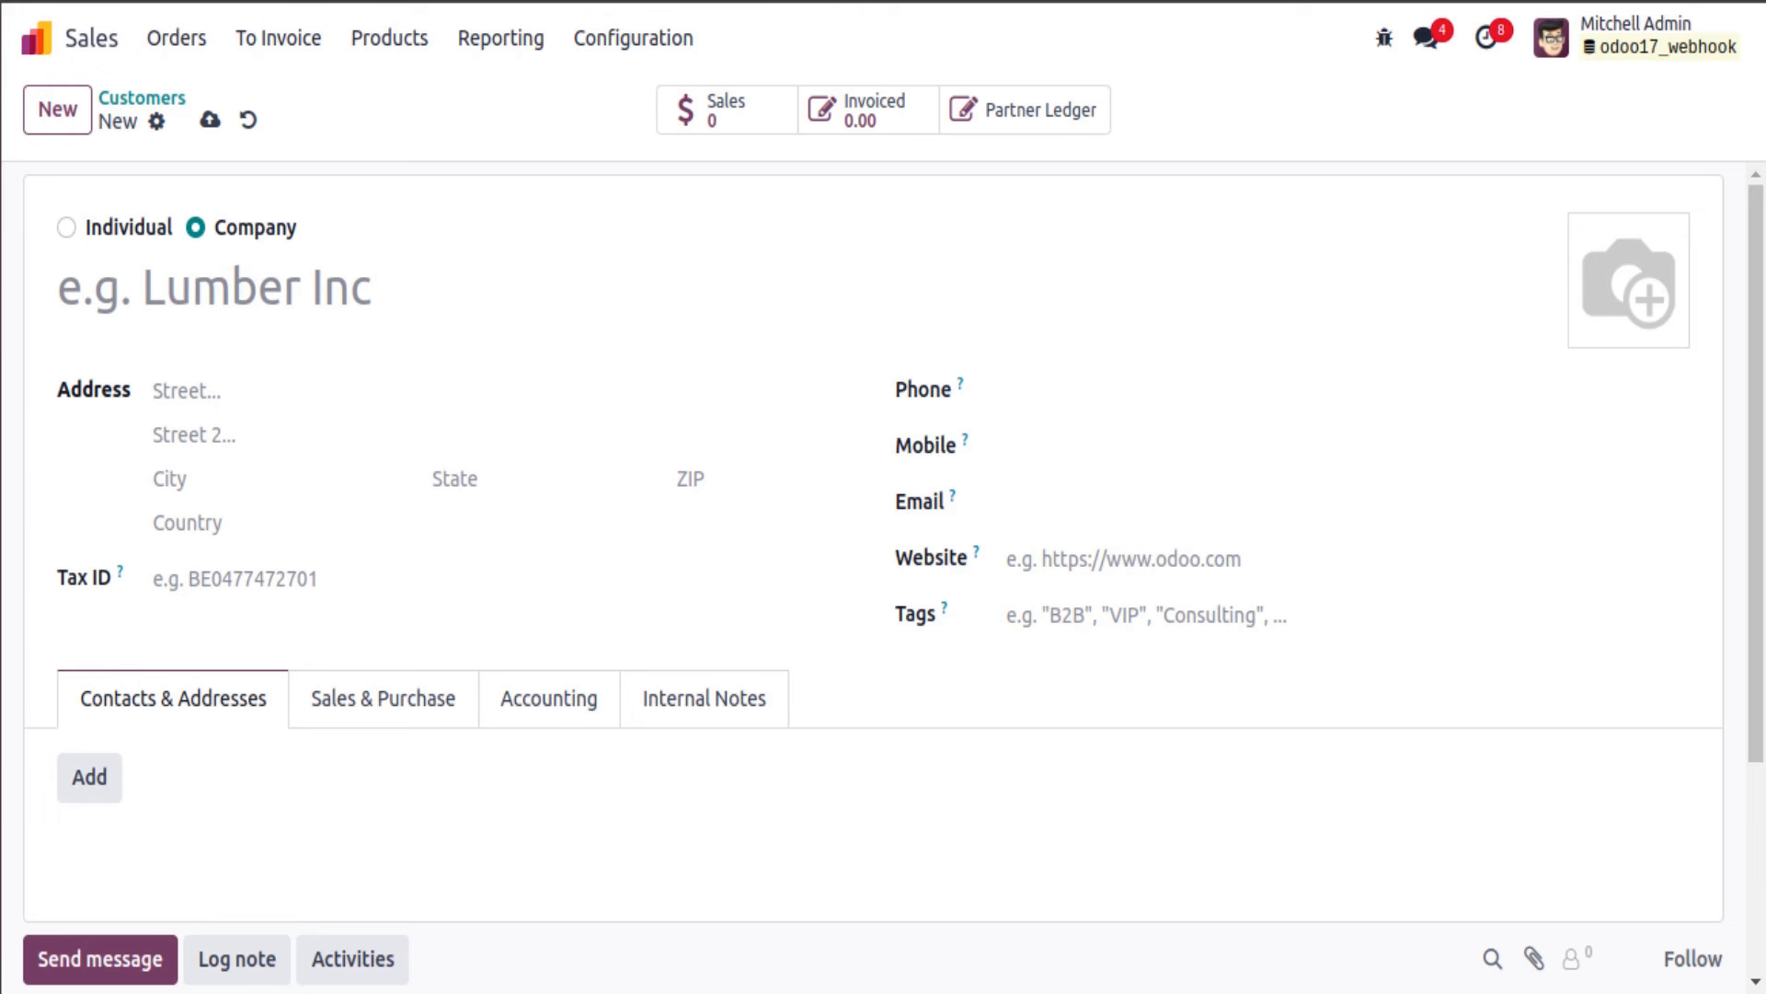
Step: Reopen Odoo Mates and view its metadata, showing record ID 42
click(167, 95)
click(355, 411)
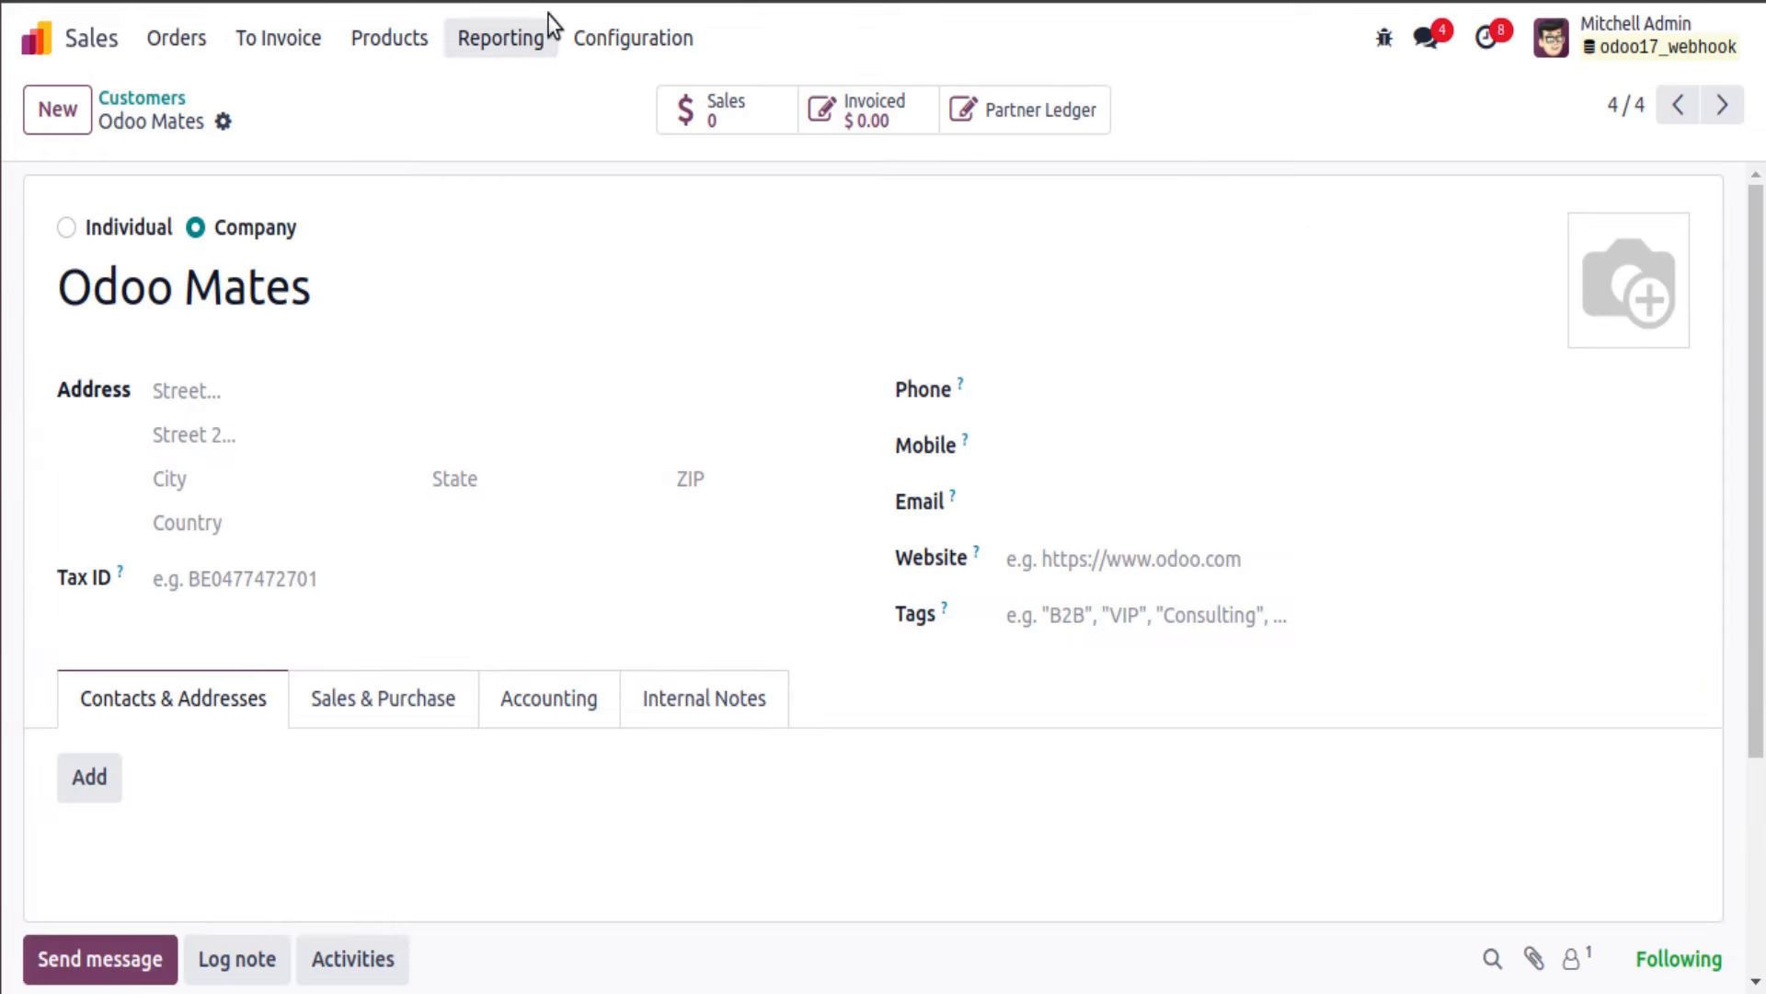
click(1385, 42)
scroll(1294, 465, down, 4)
scroll(1183, 516, up, 4)
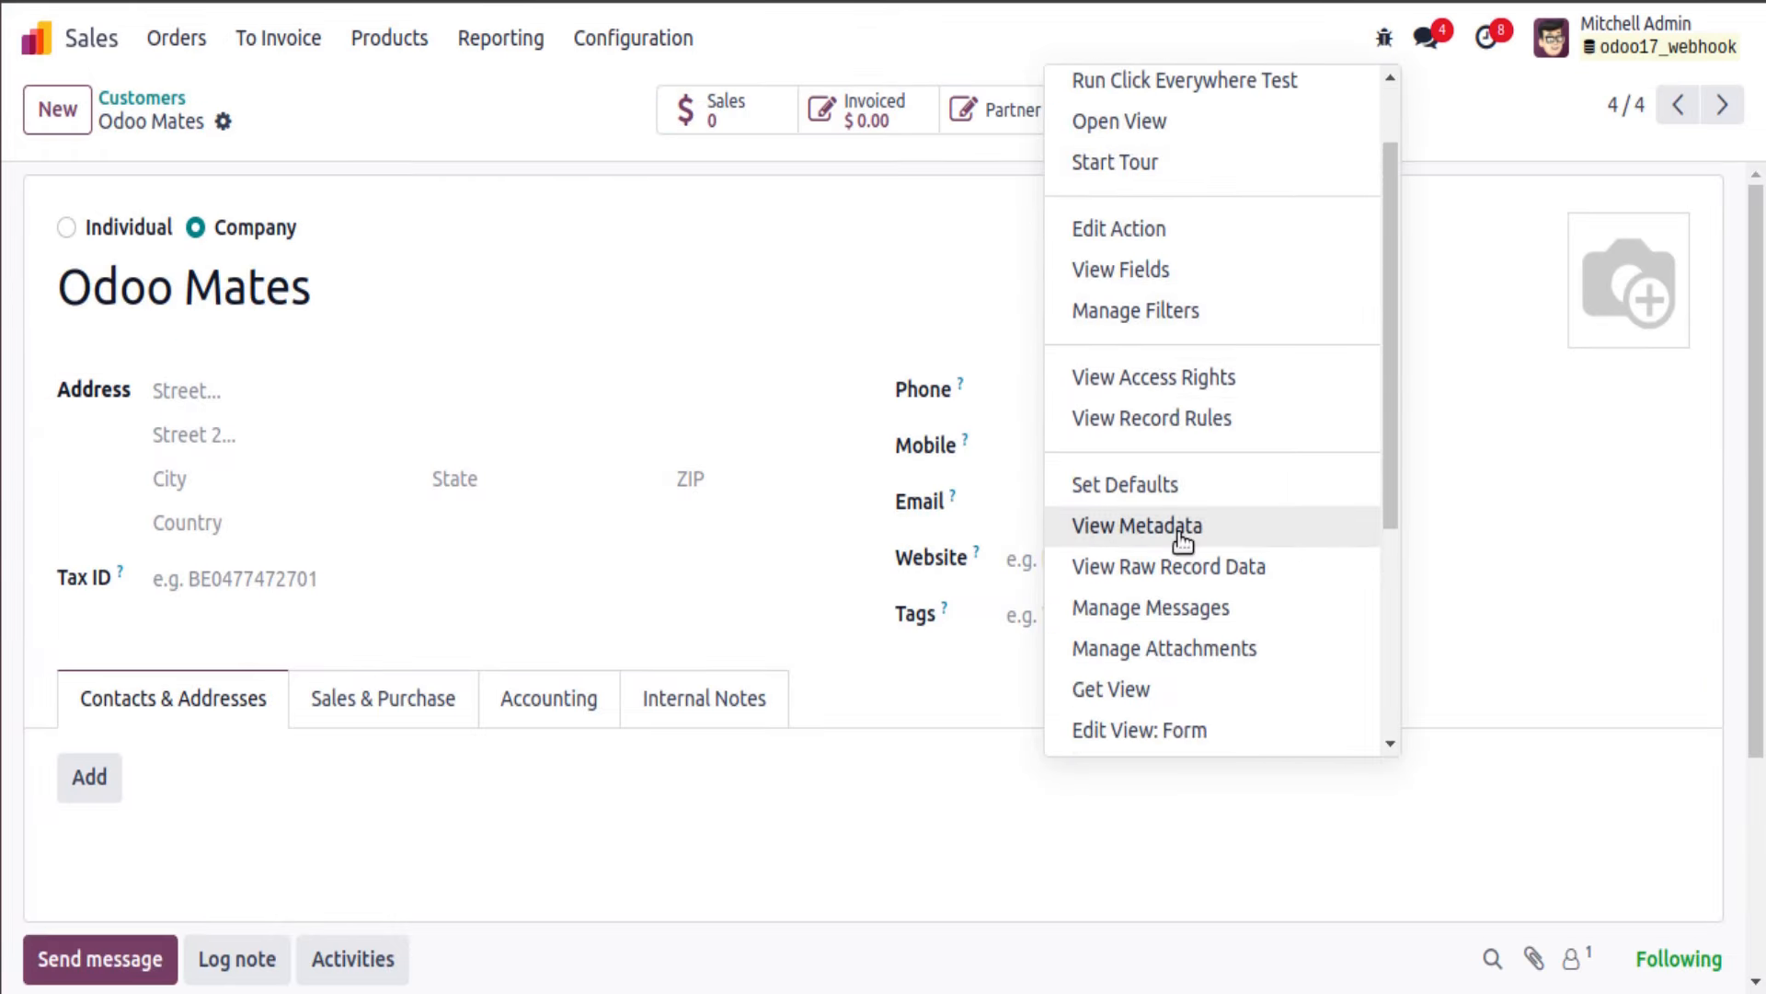
click(1183, 530)
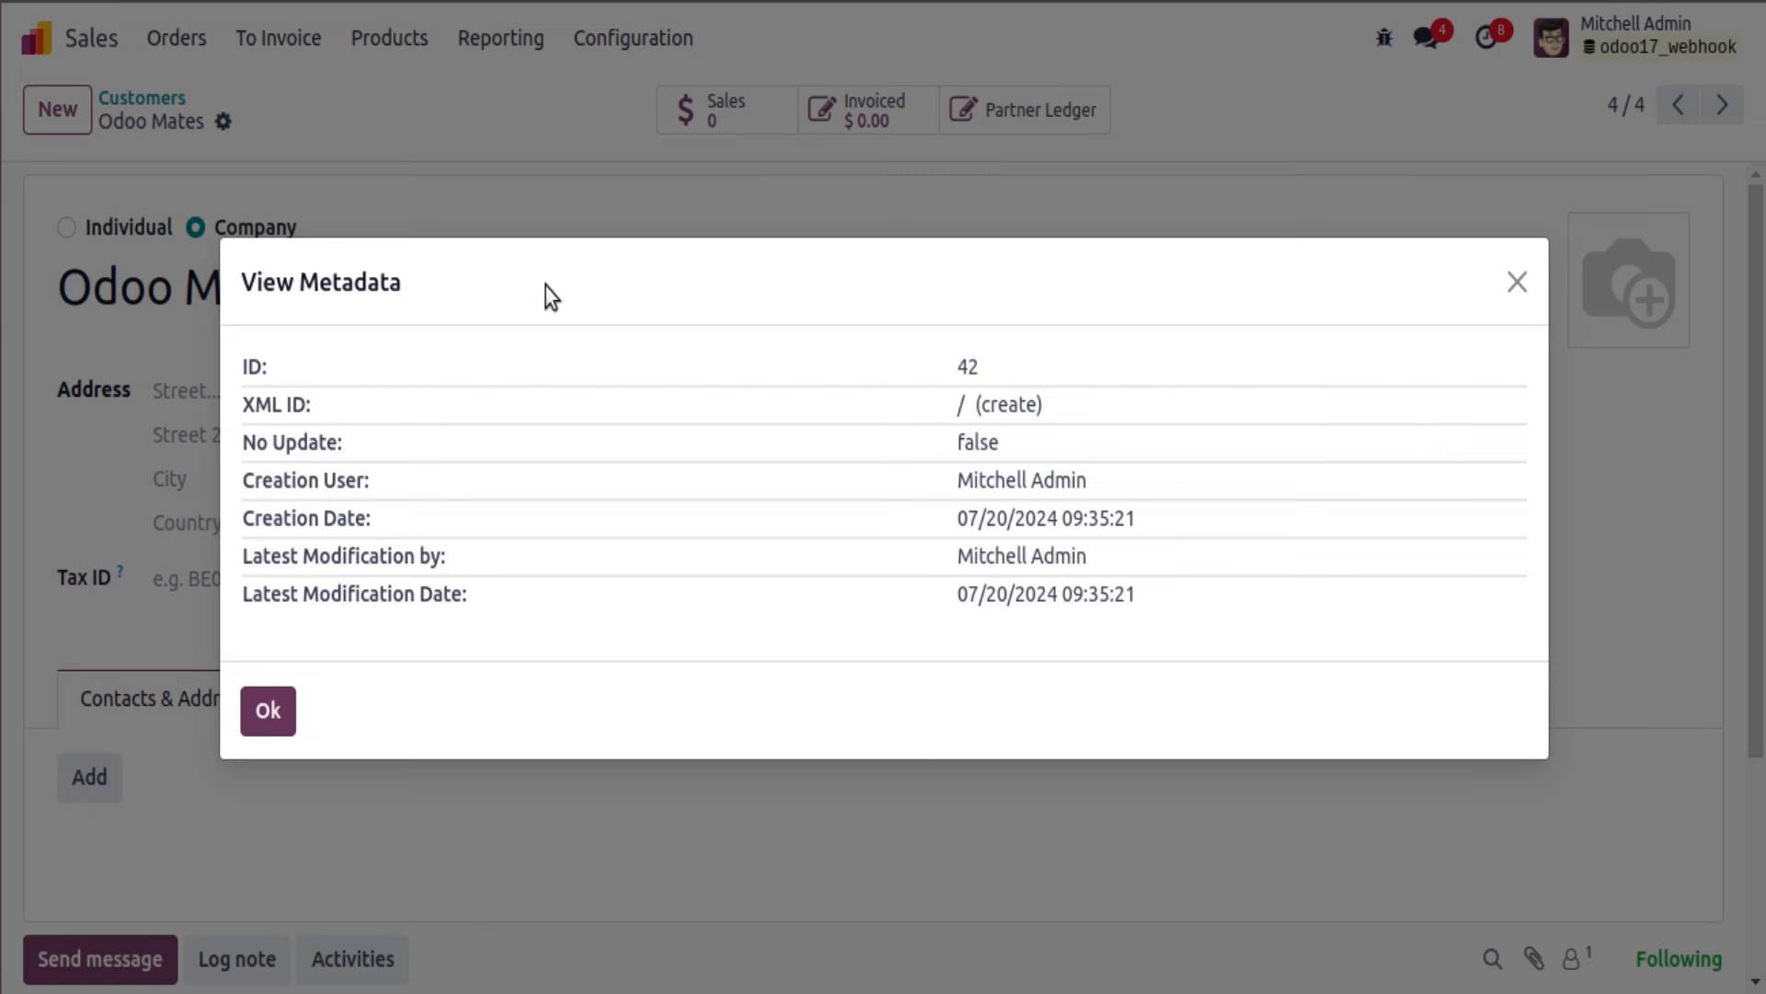
drag(545, 287, 748, 308)
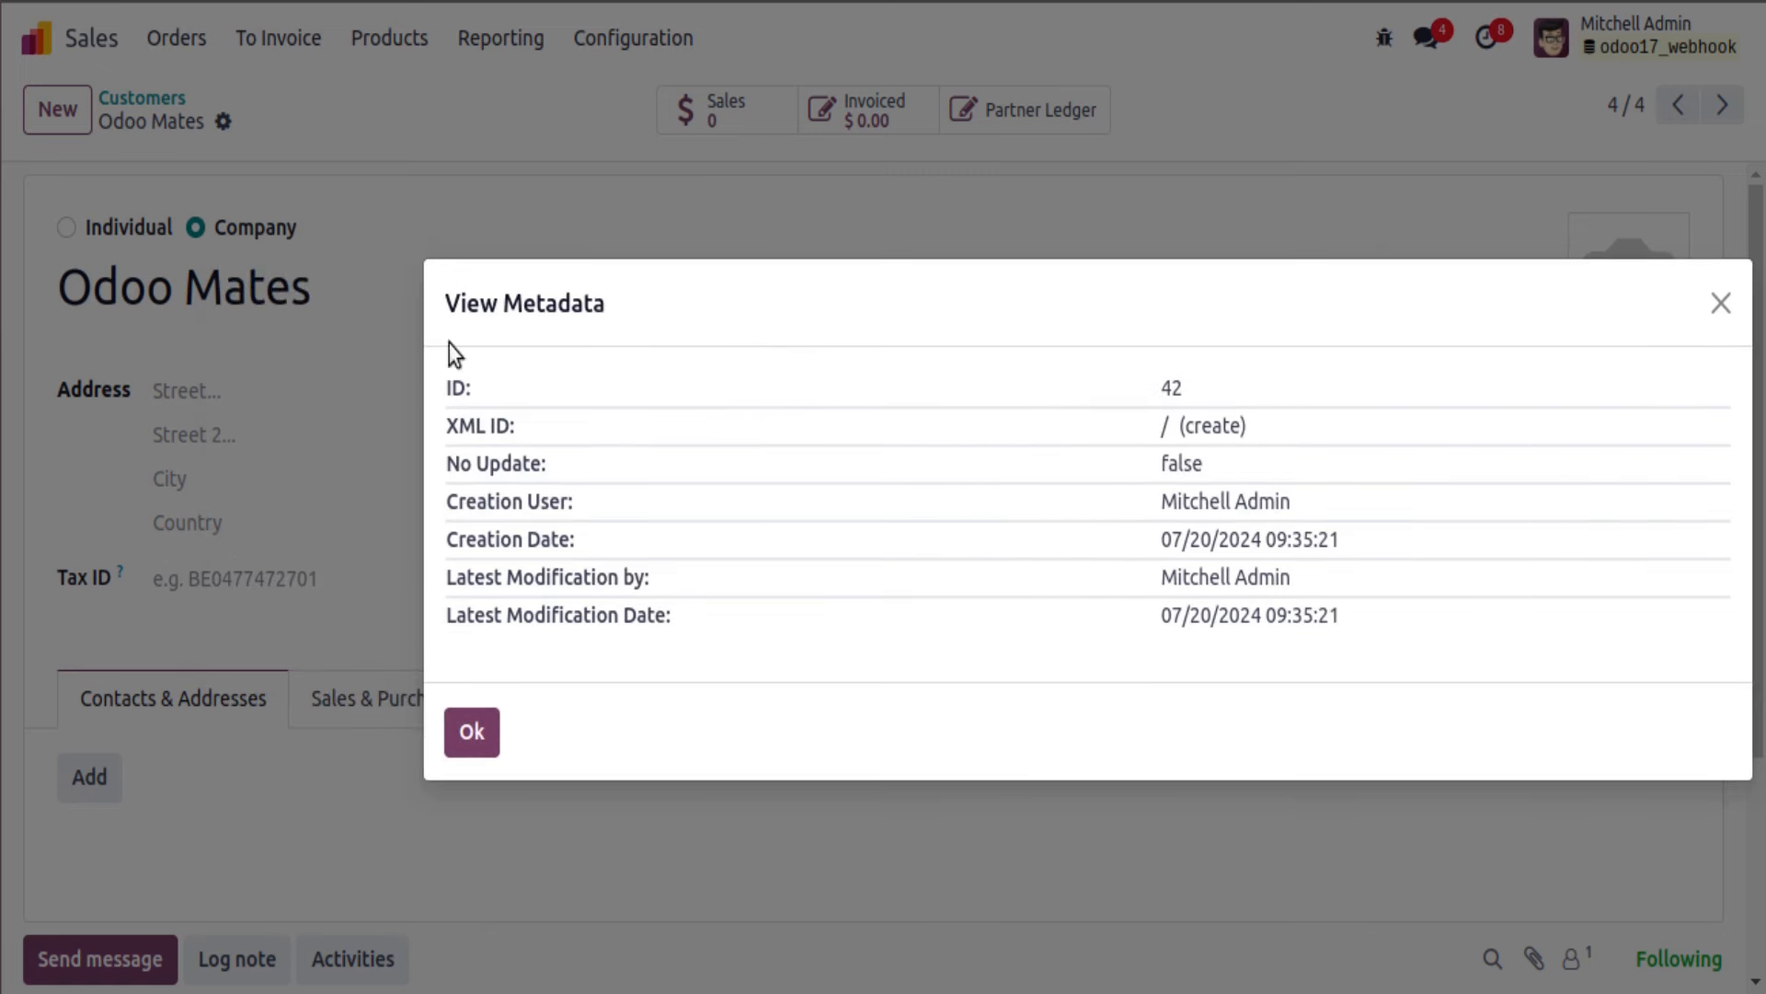
click(96, 214)
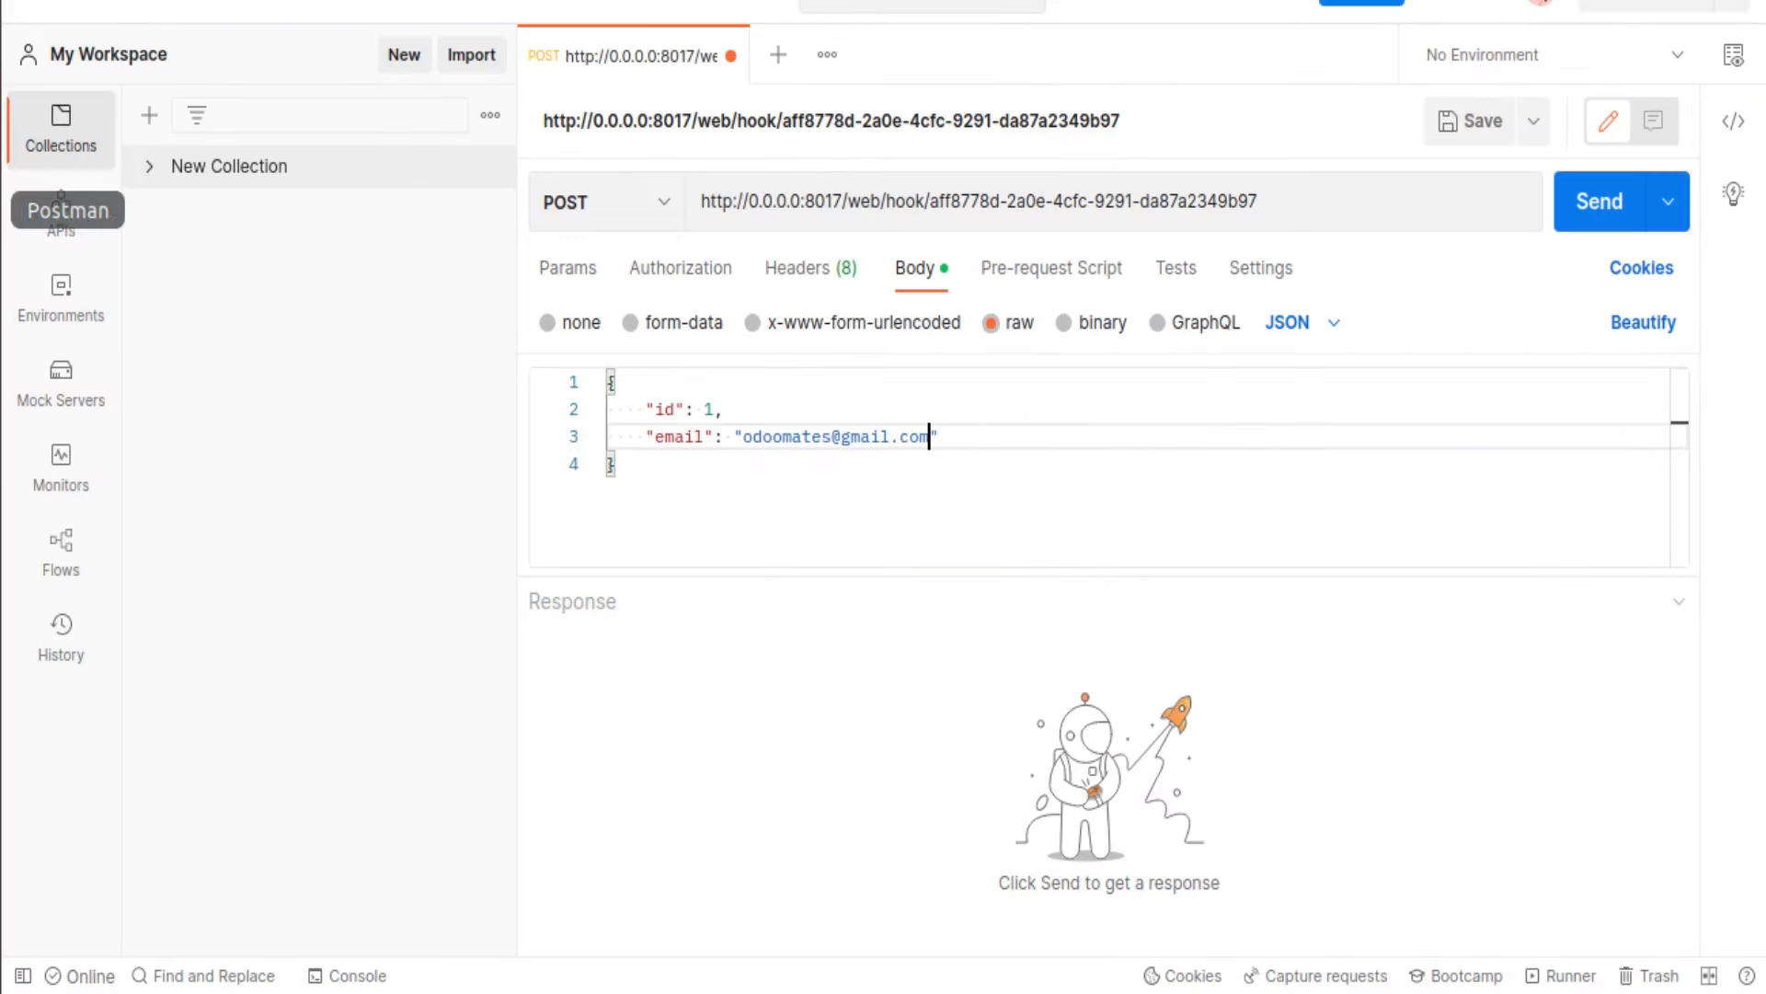
Step: Change the body's id value from 1 to 42
double_click(713, 409)
text(42)
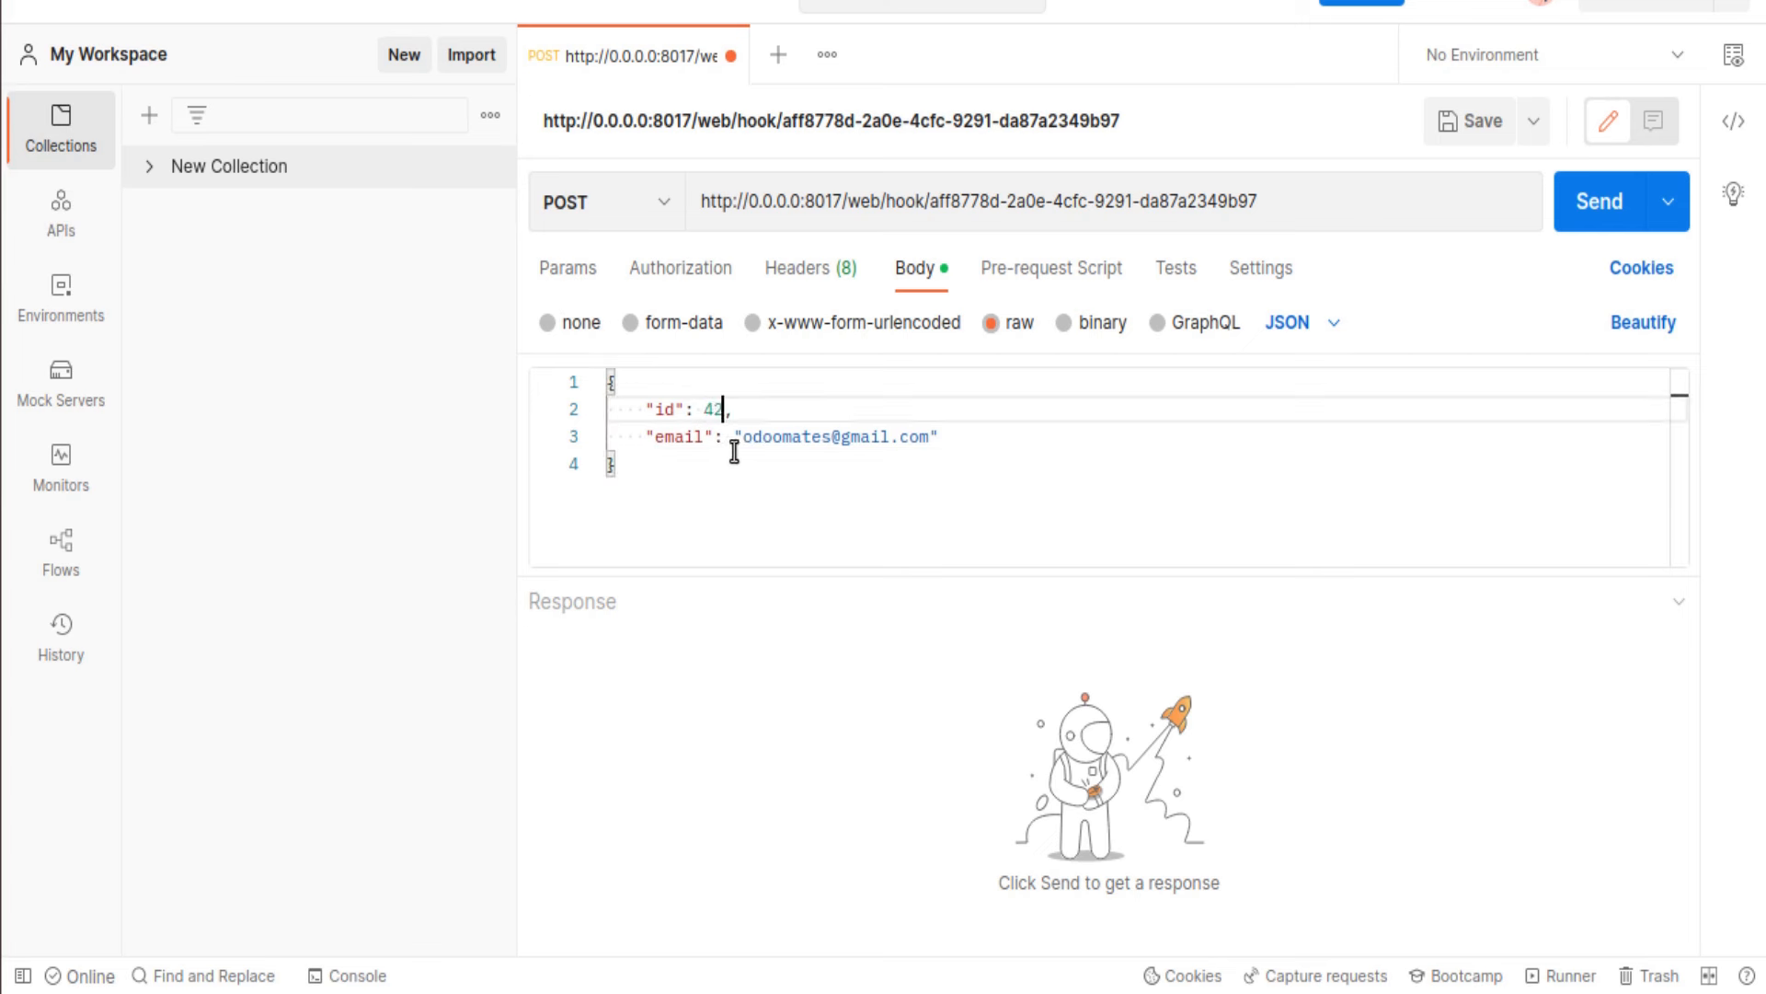
triple_click(699, 438)
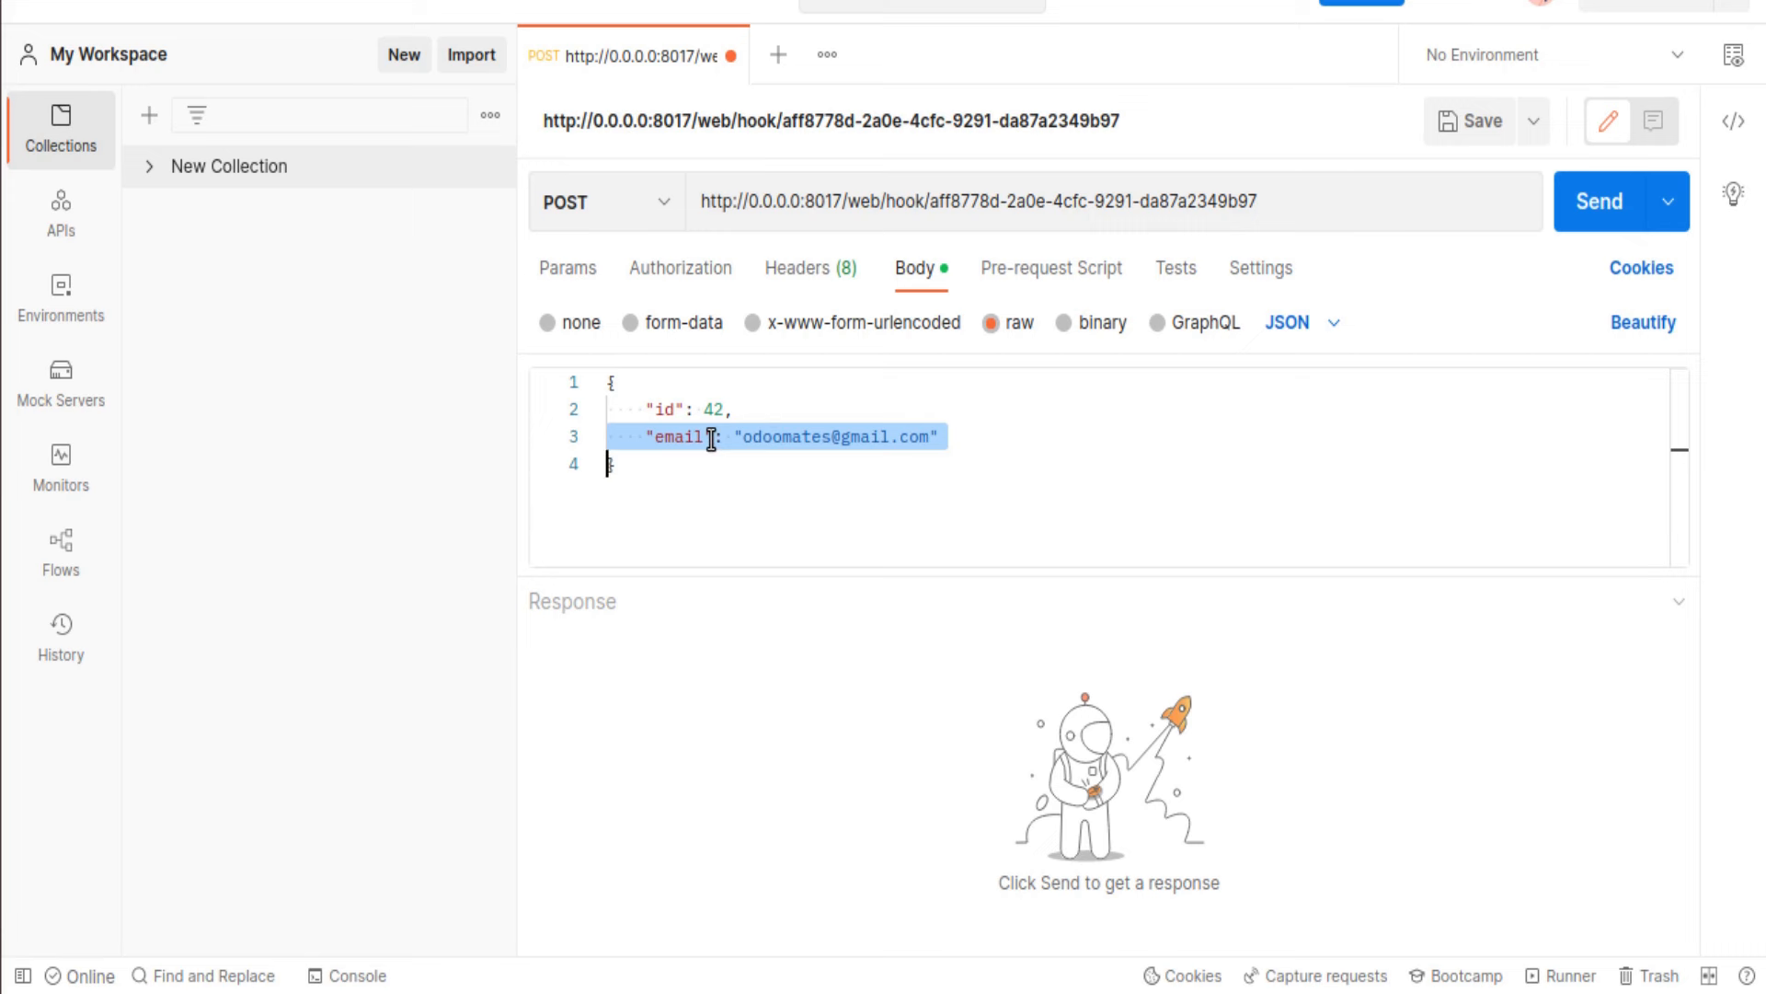
Step: Close Odoo's metadata dialog, reload the page, and send the request, getting 200 OK
click(2, 111)
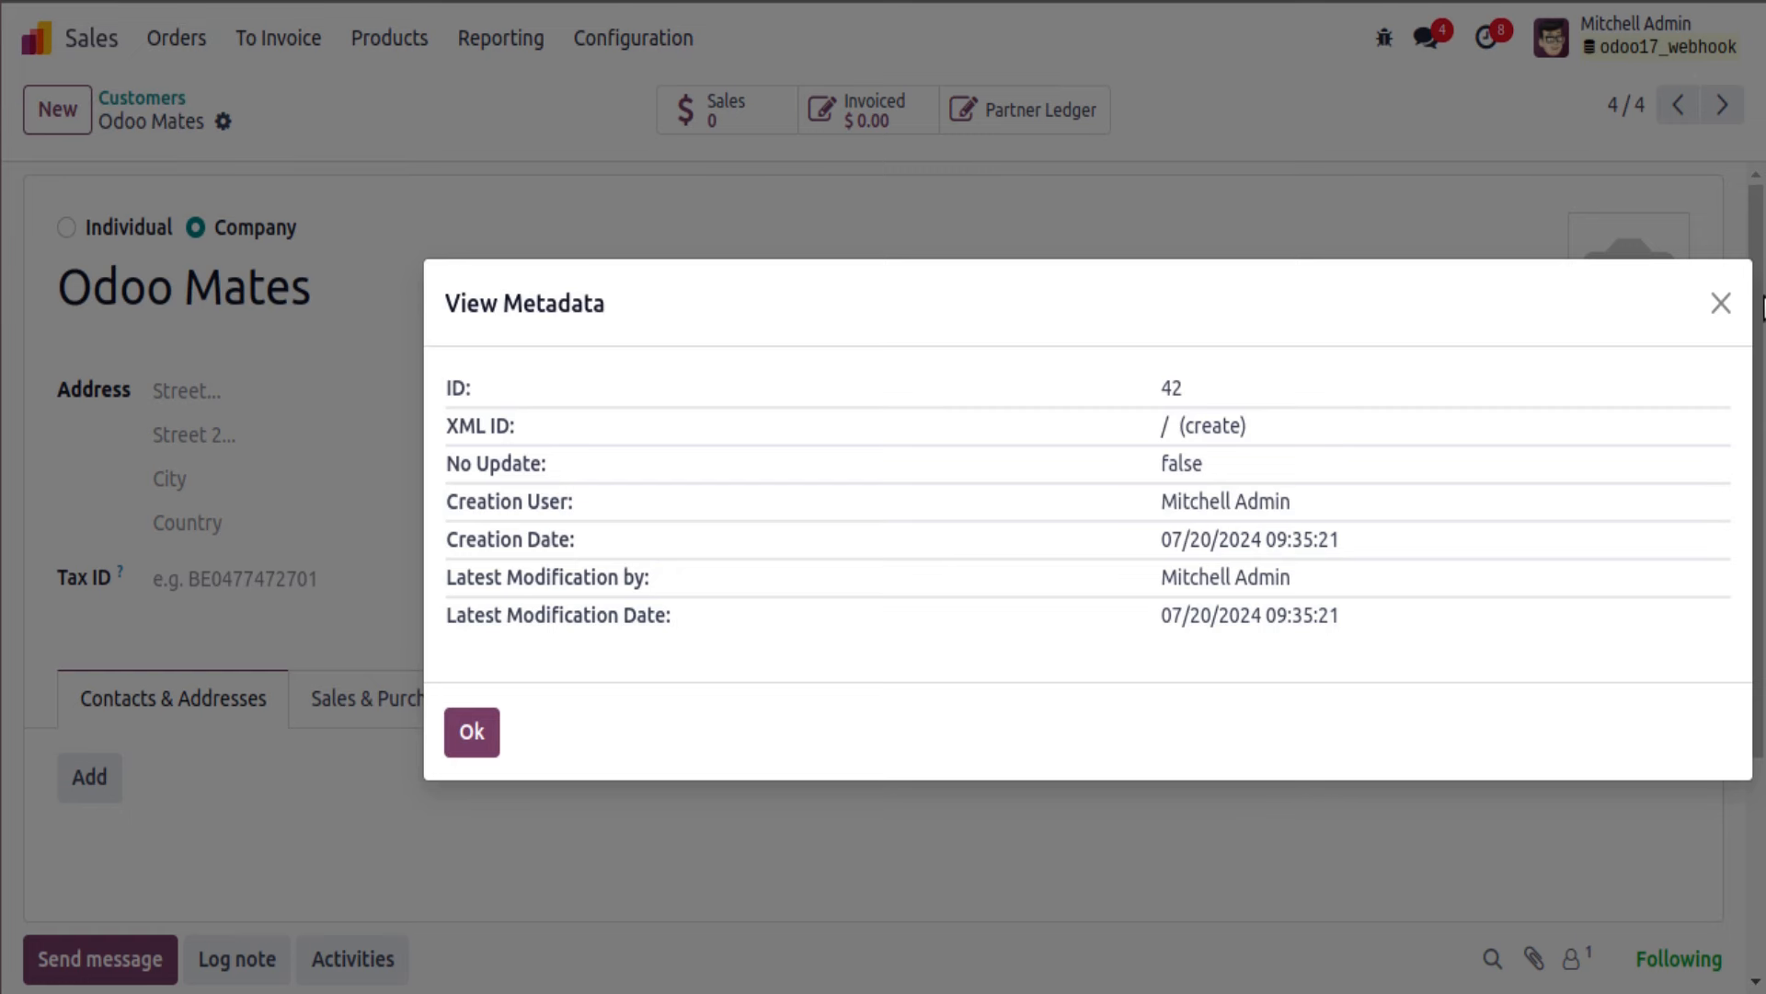
click(1720, 303)
key(ctrl+r)
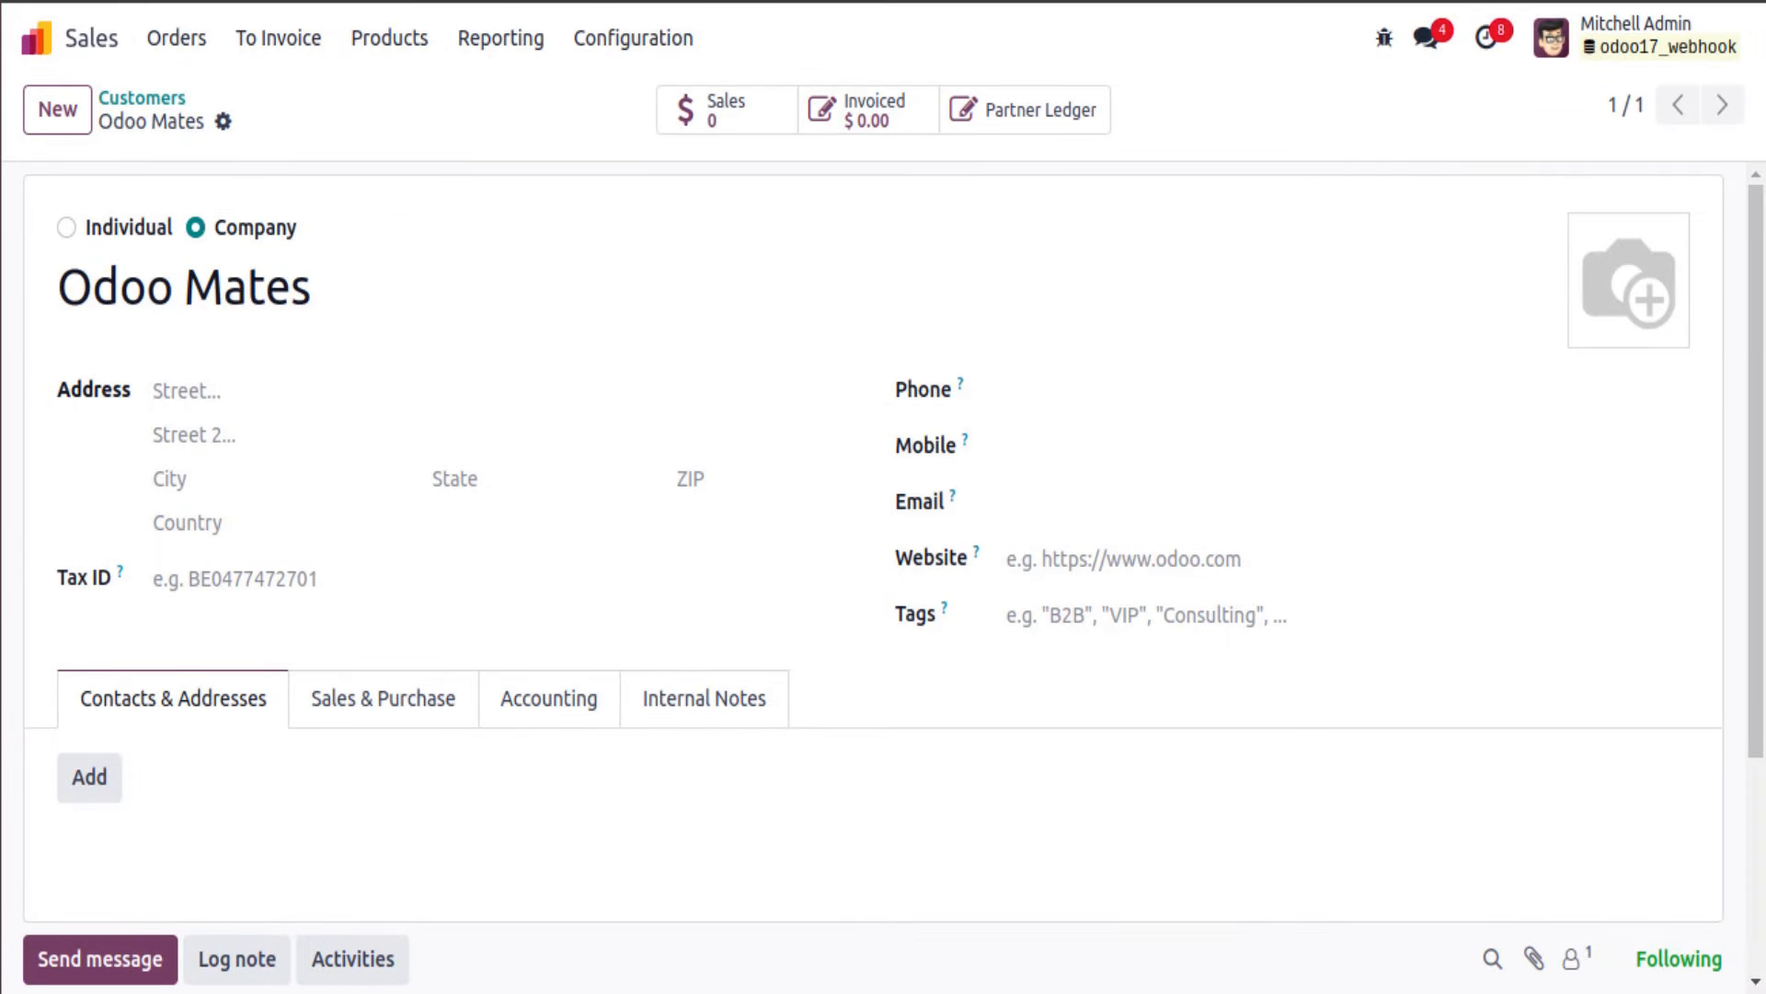
key(alt+Tab)
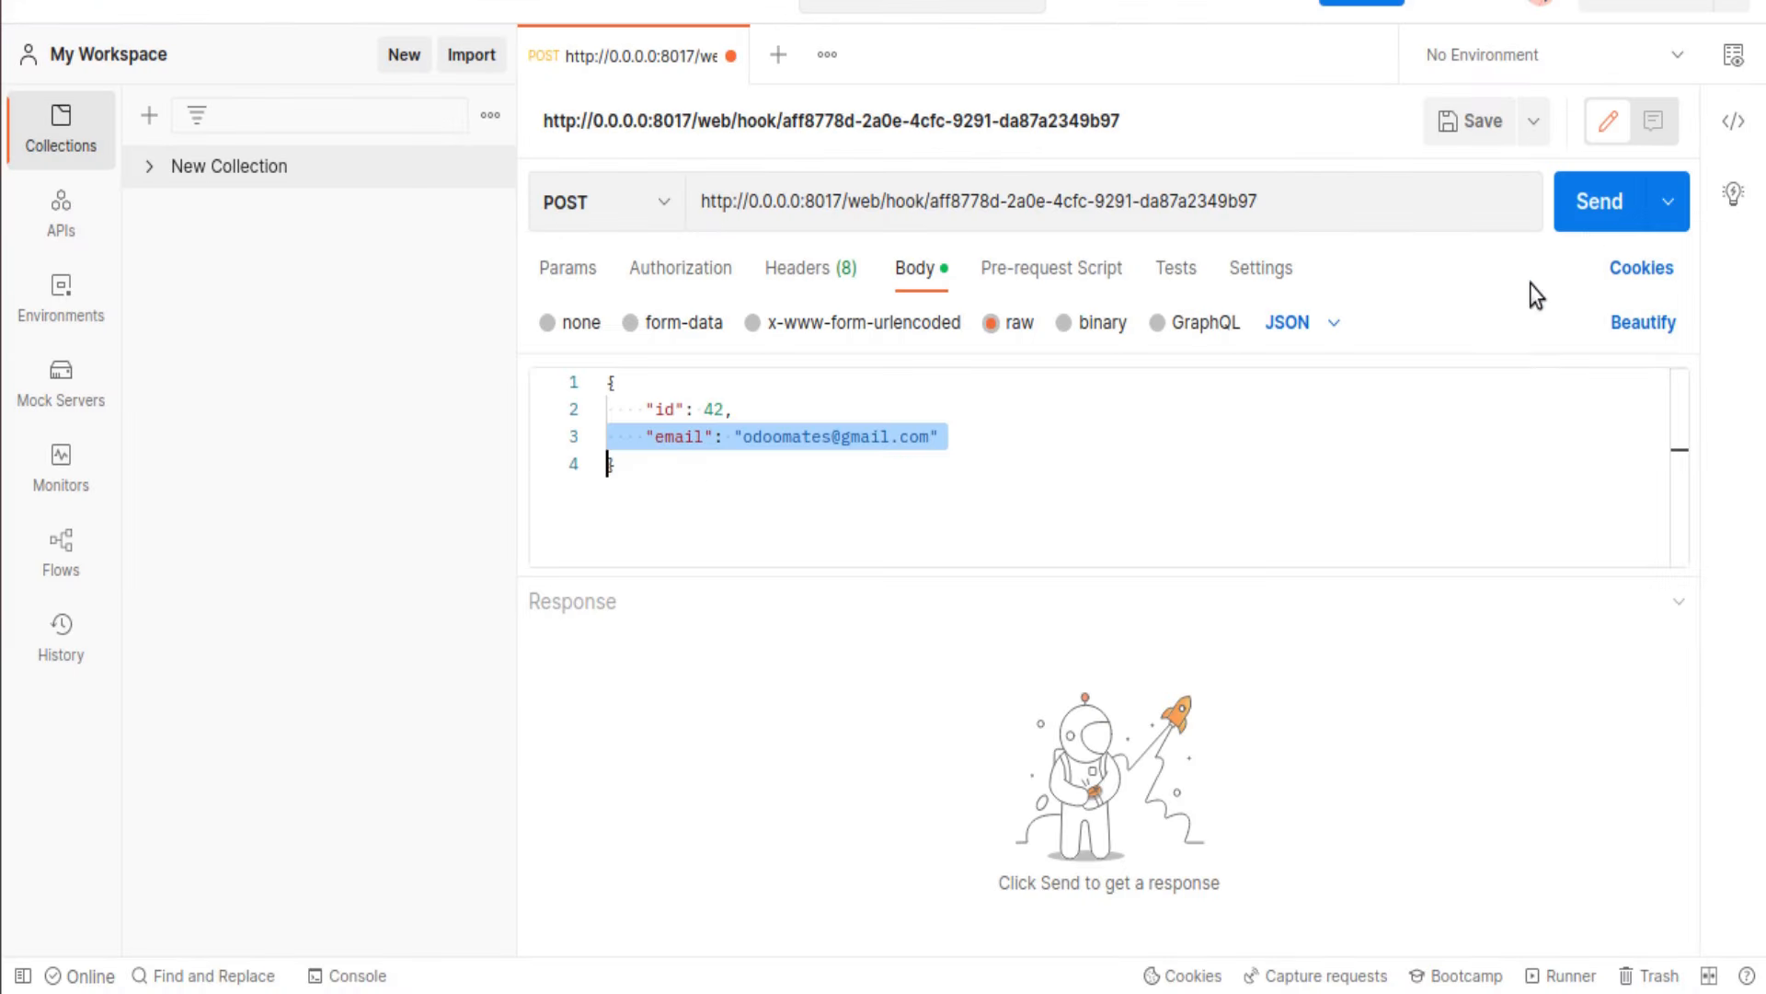
click(1599, 204)
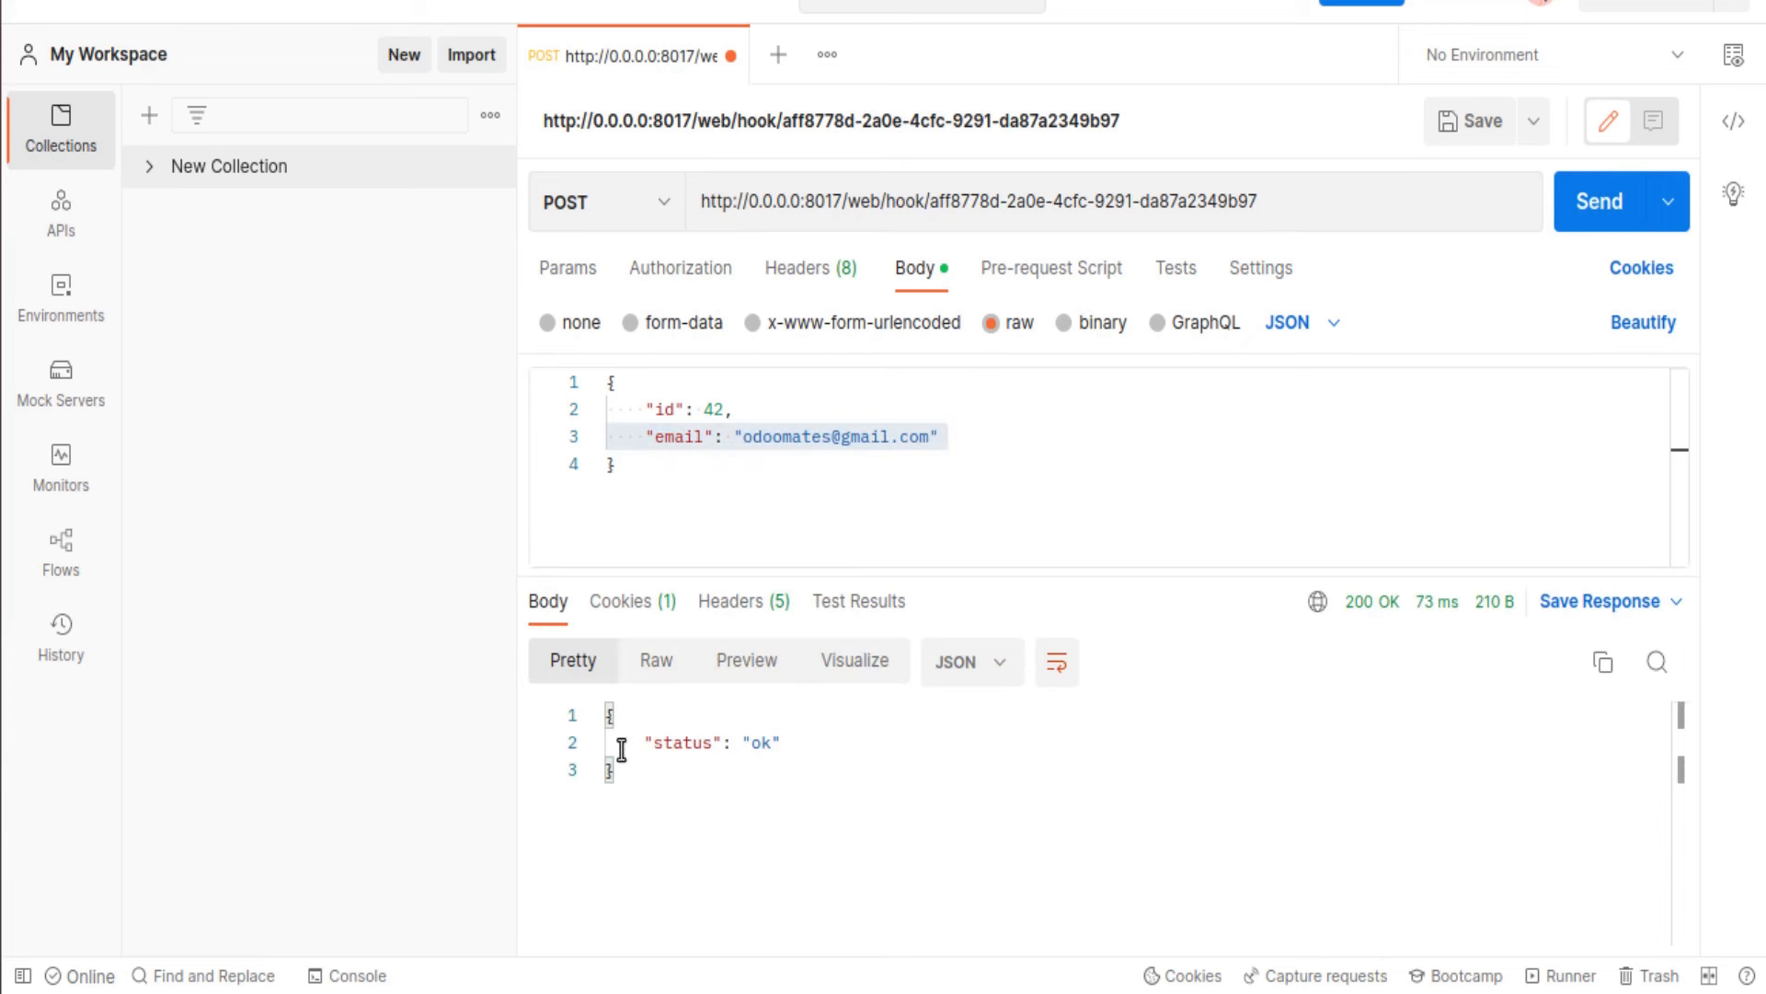
Step: Reload the Odoo Mates customer form and check that its Email field now holds the webhook e-mail
key(alt+Tab)
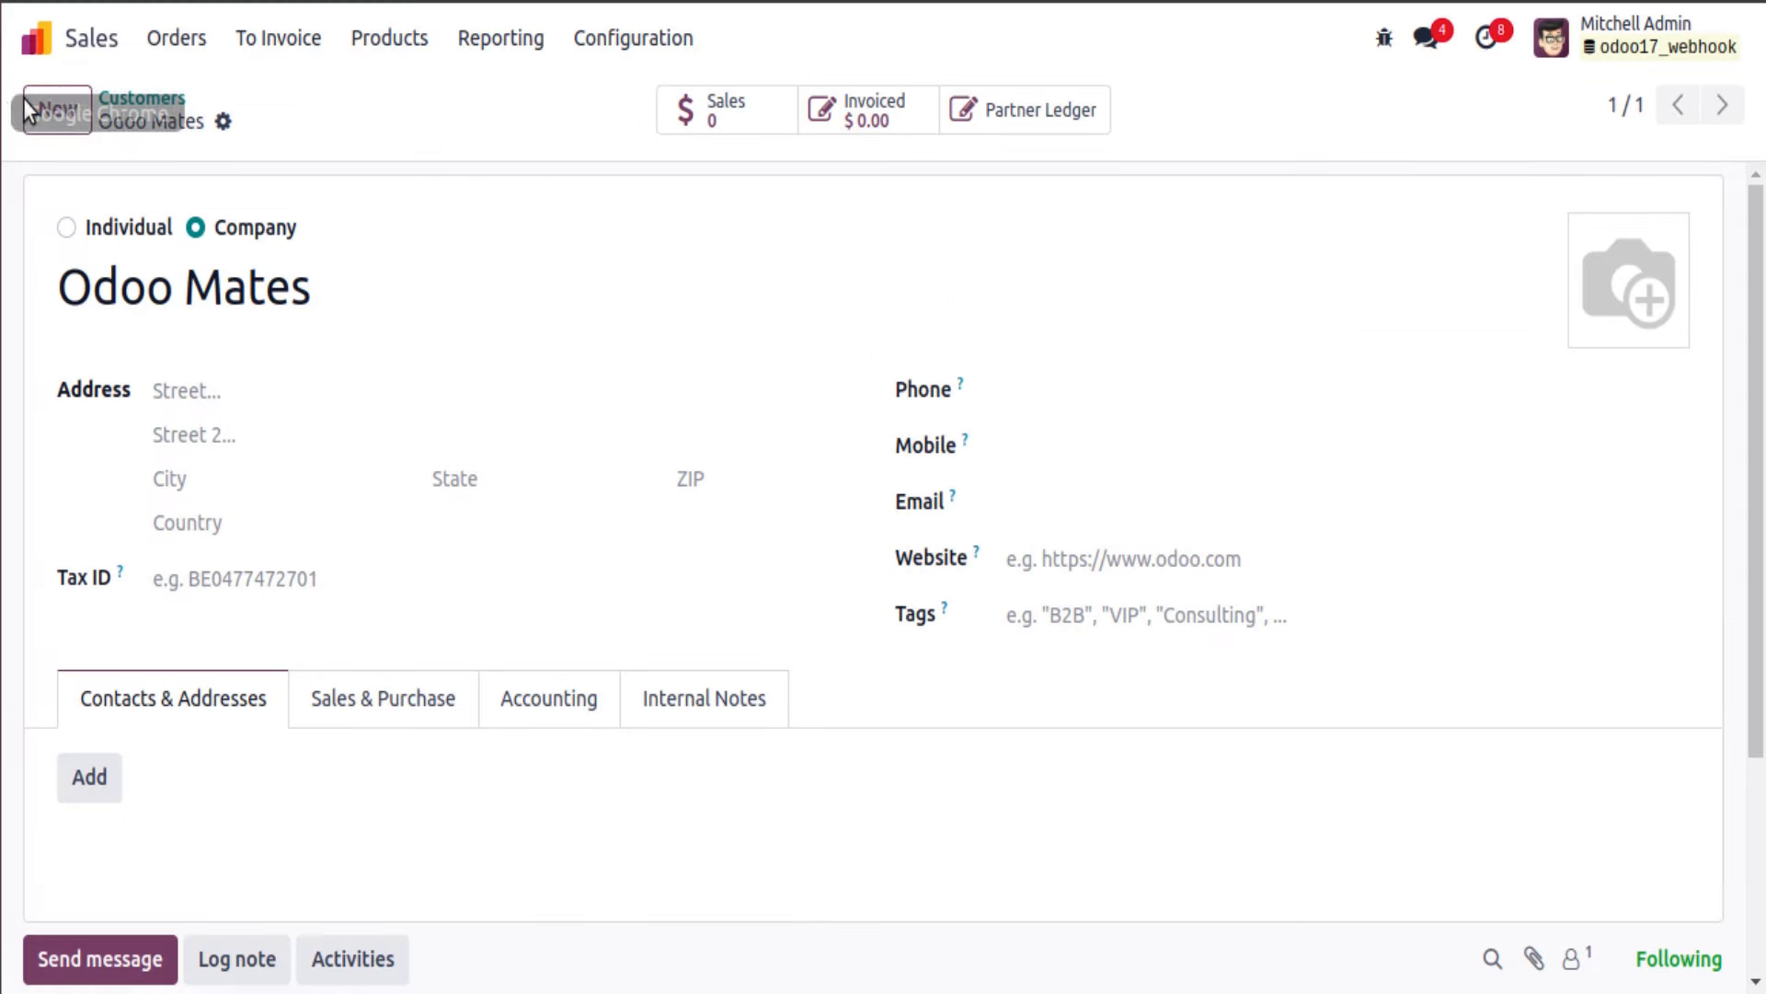
key(F5)
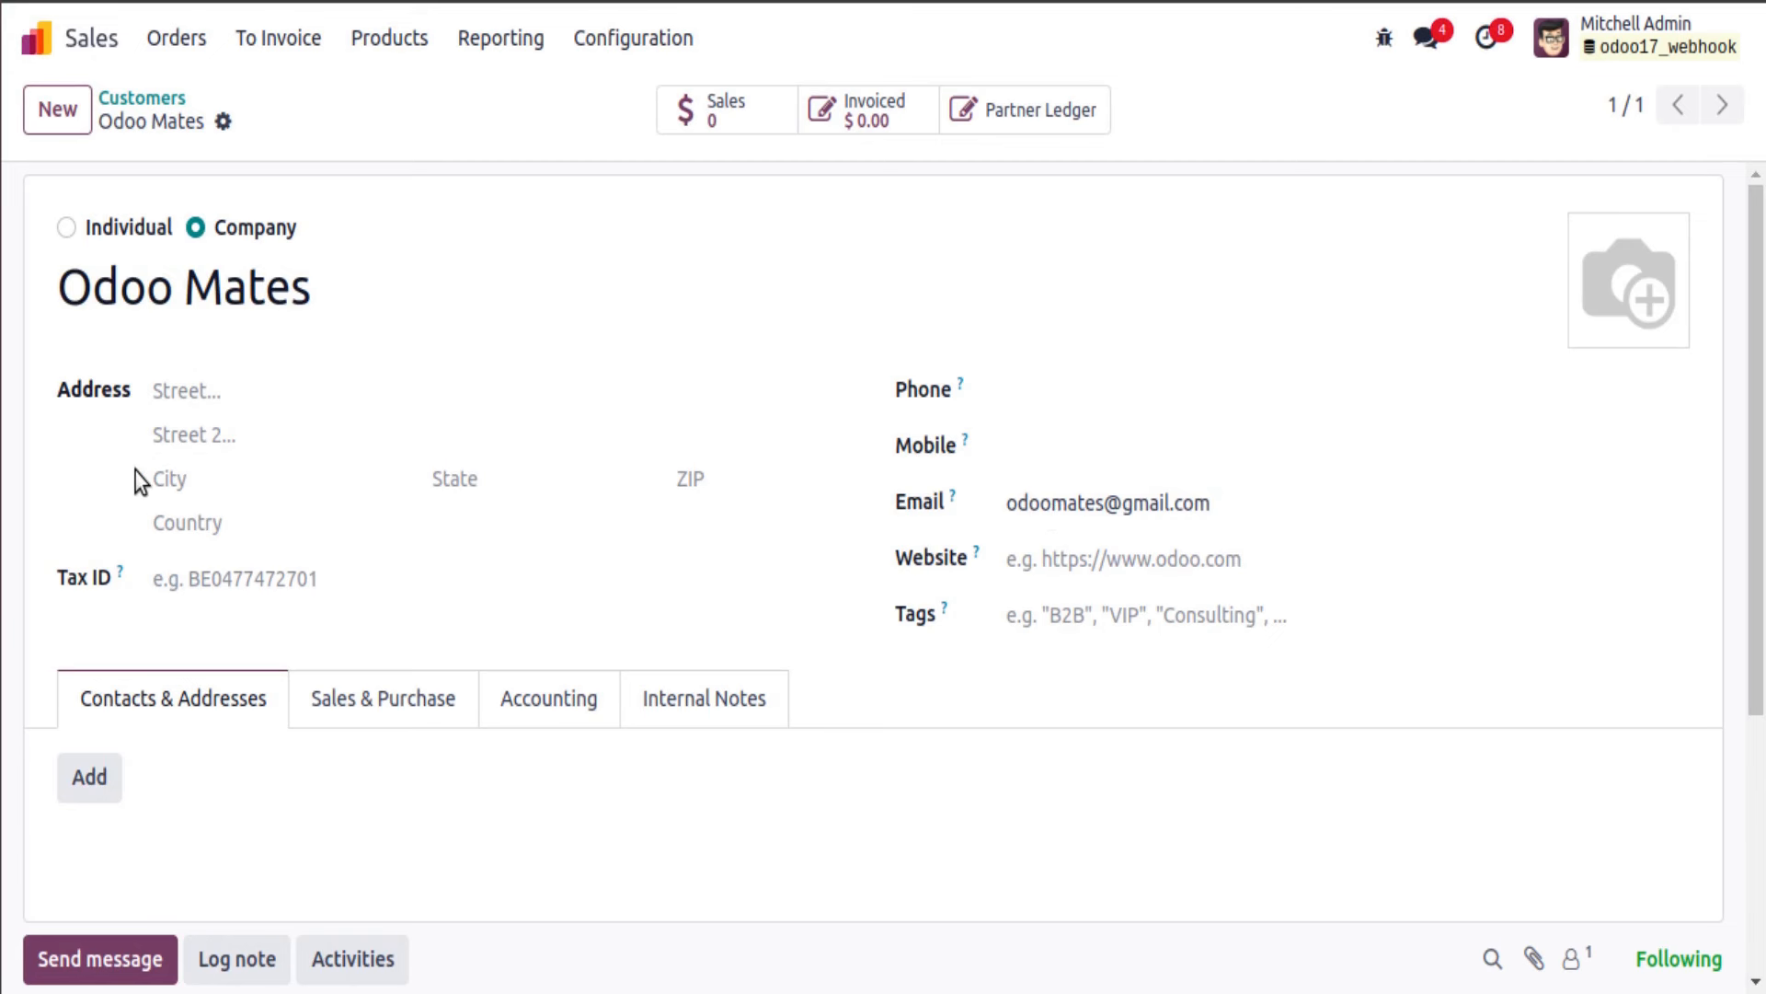
mouse_move(961, 384)
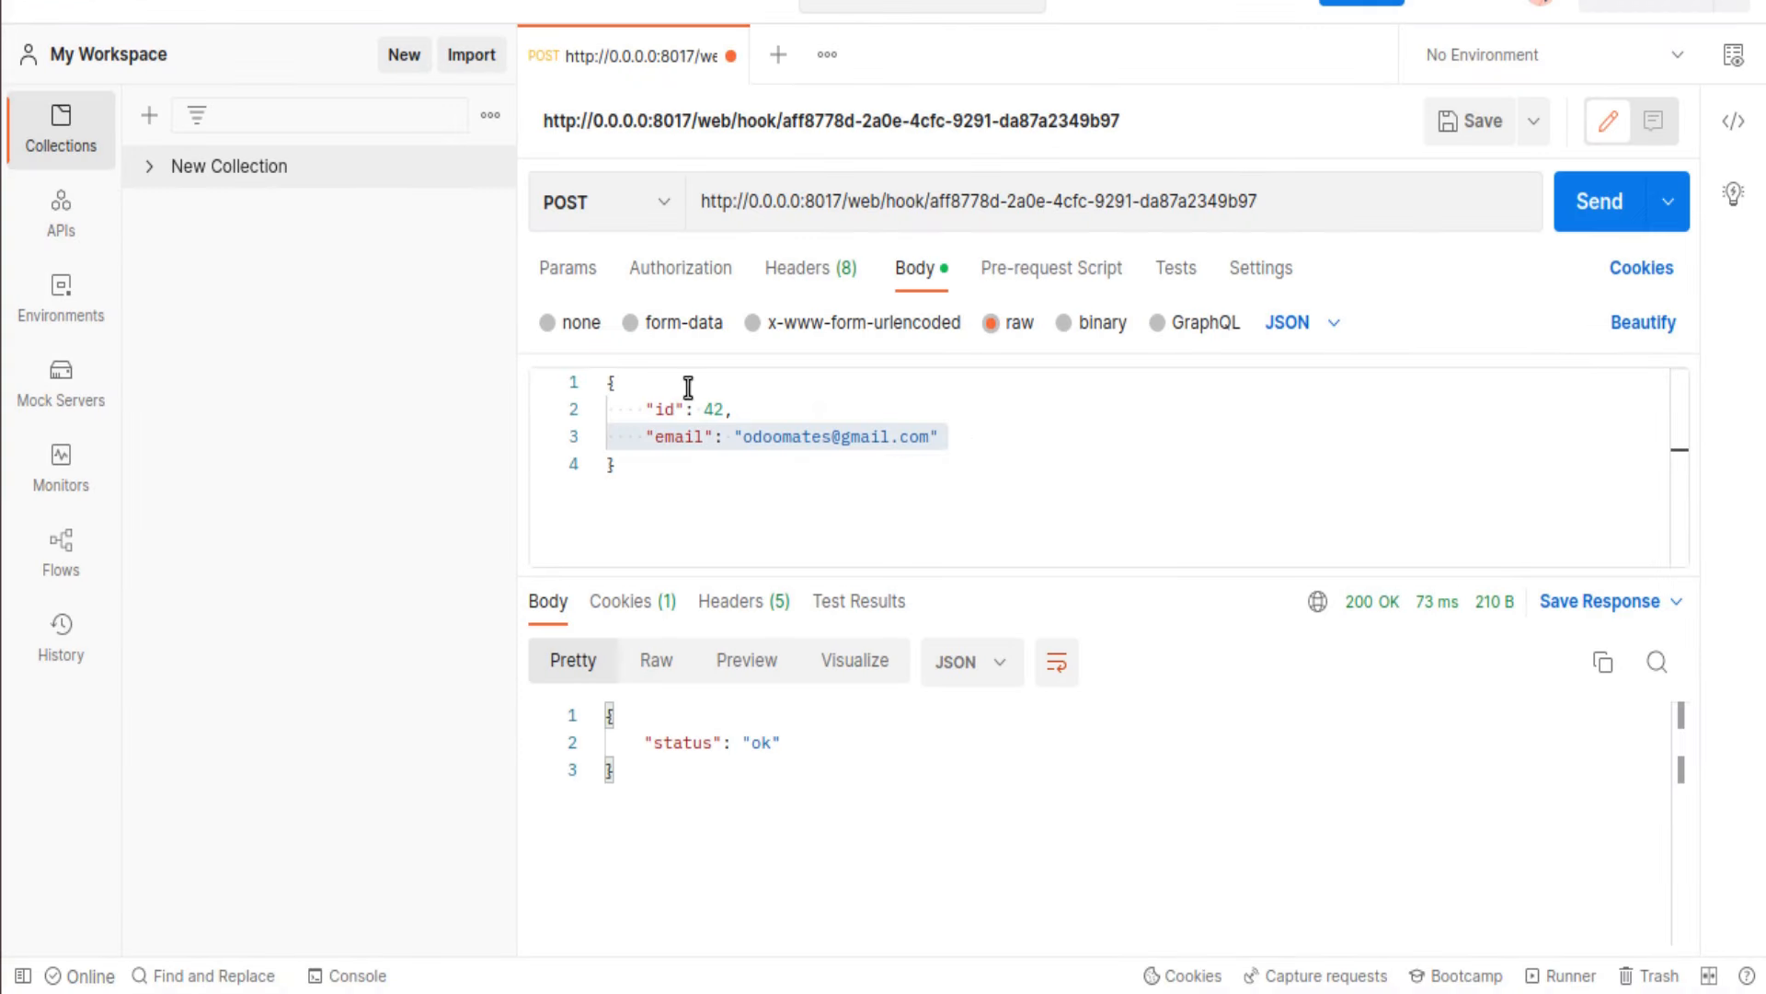
Step: Add phone and mobile entries after the email line in the JSON body and resend the request
click(985, 424)
text(,)
key(Return)
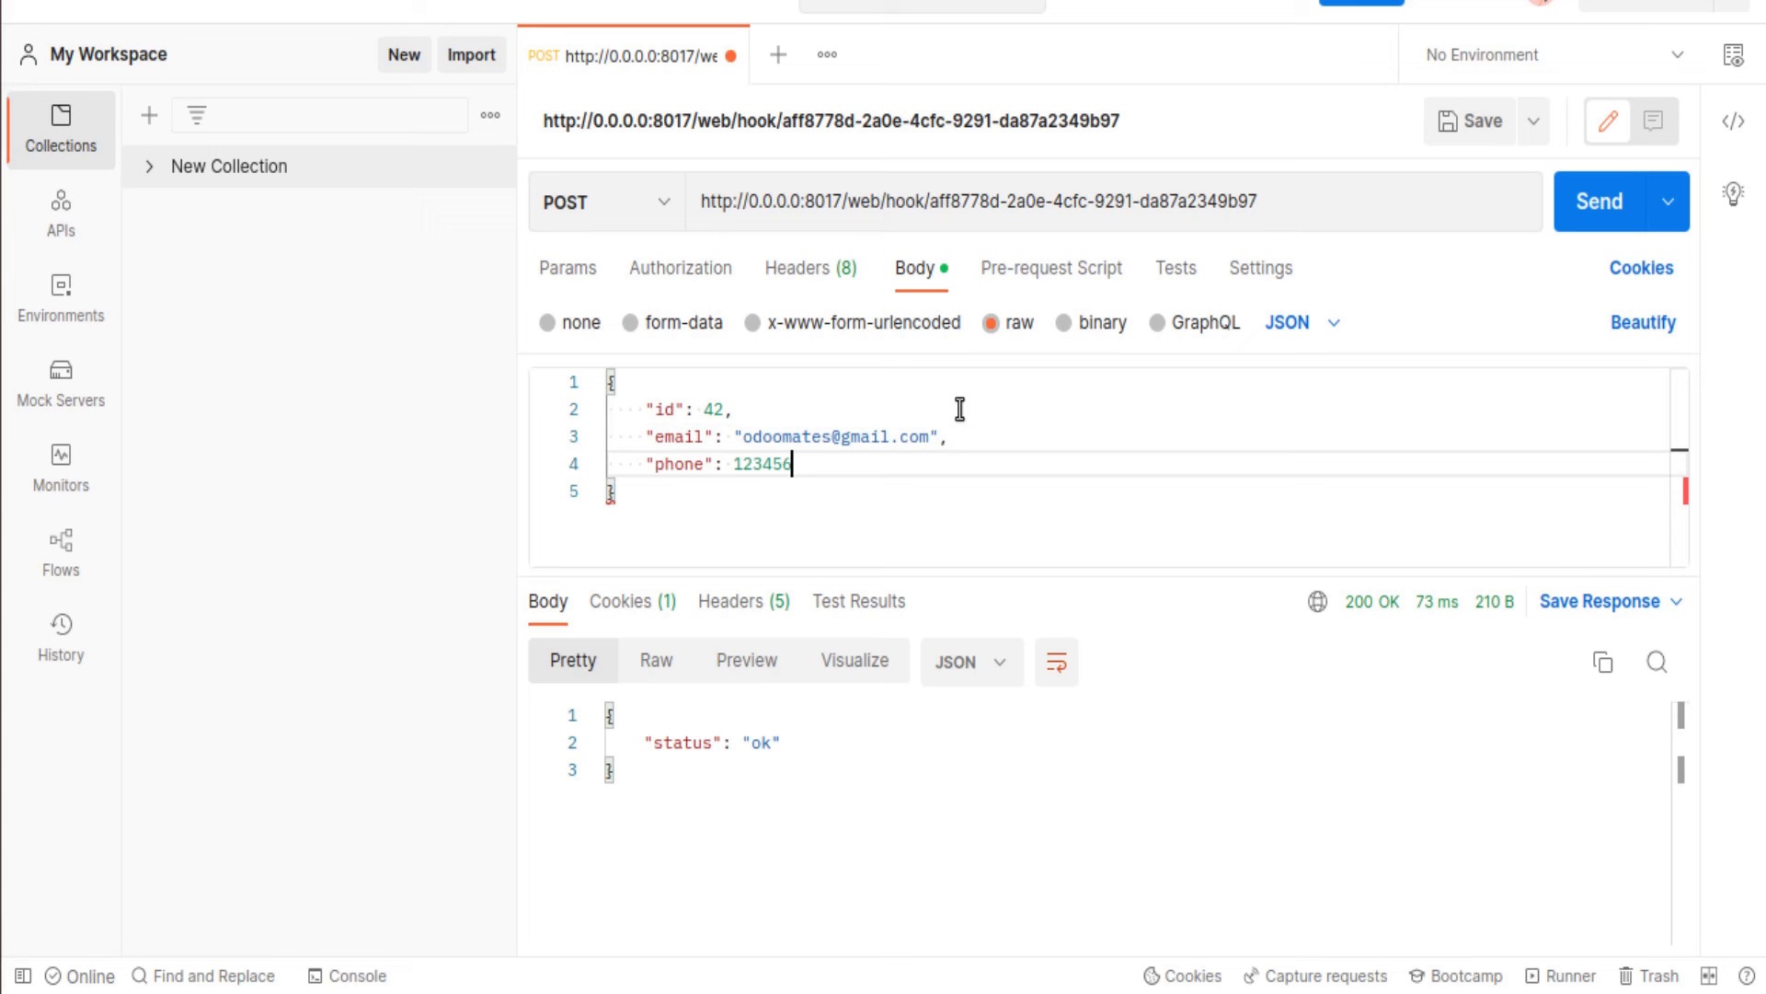
key(Return)
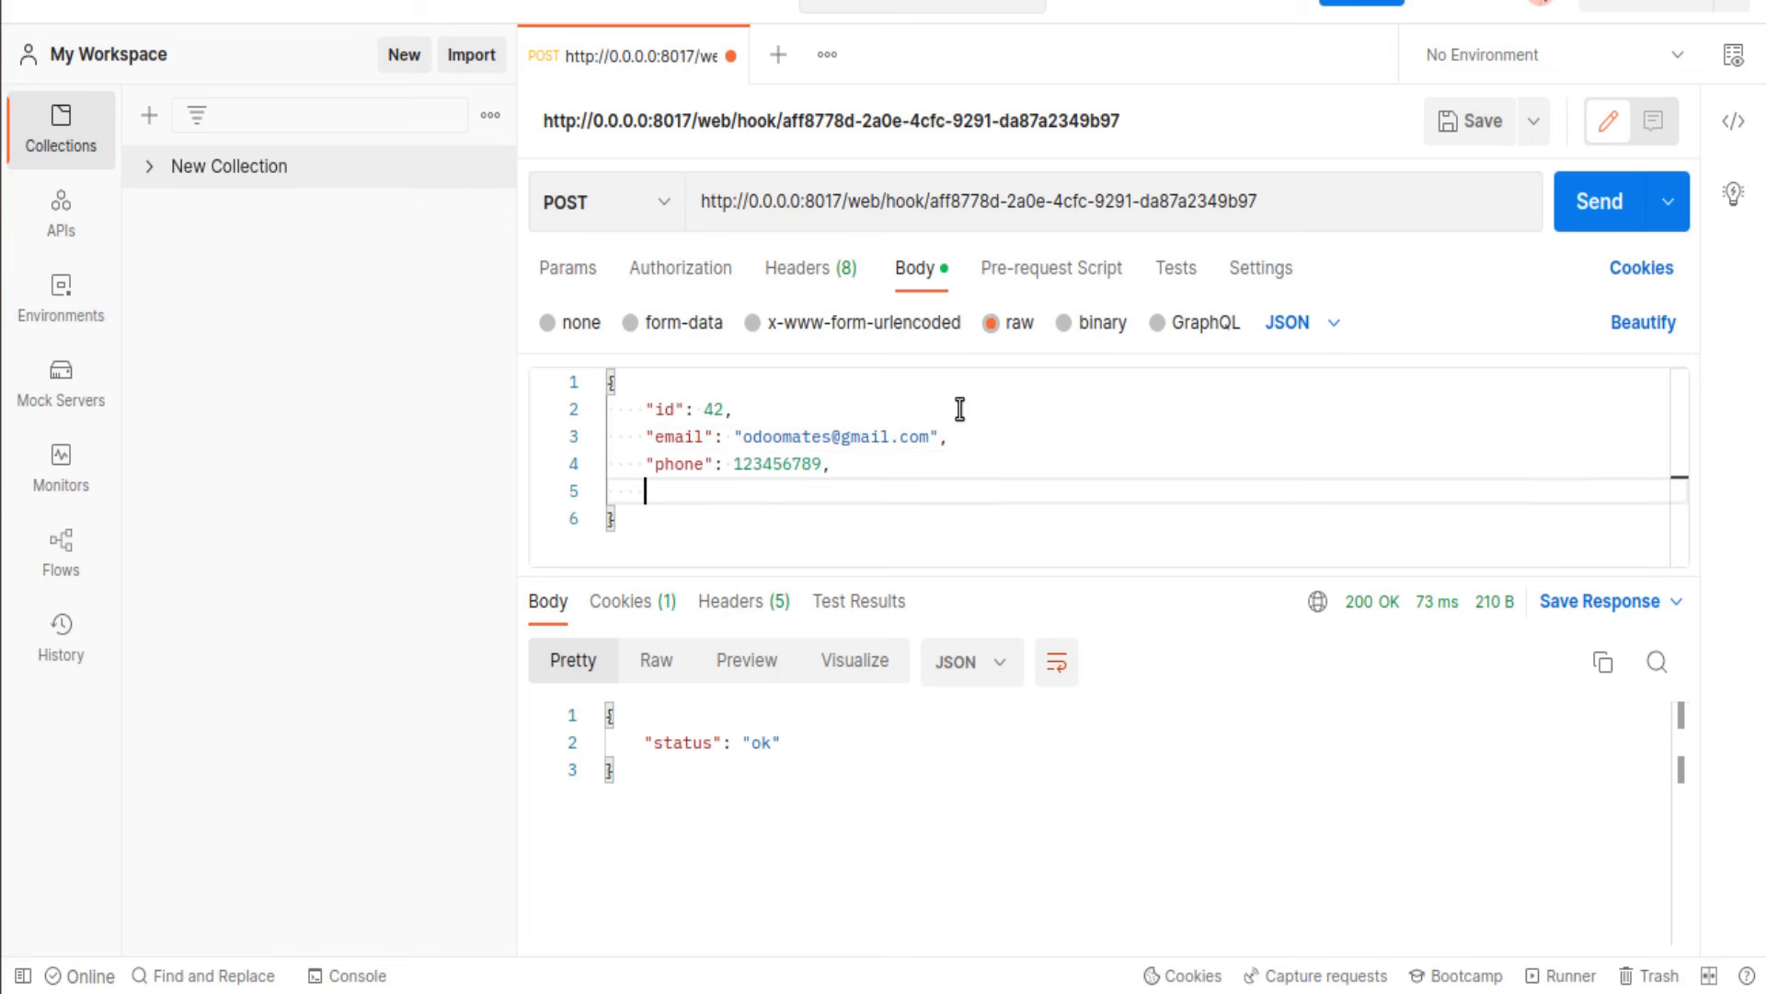
text("mobile": 999999999999)
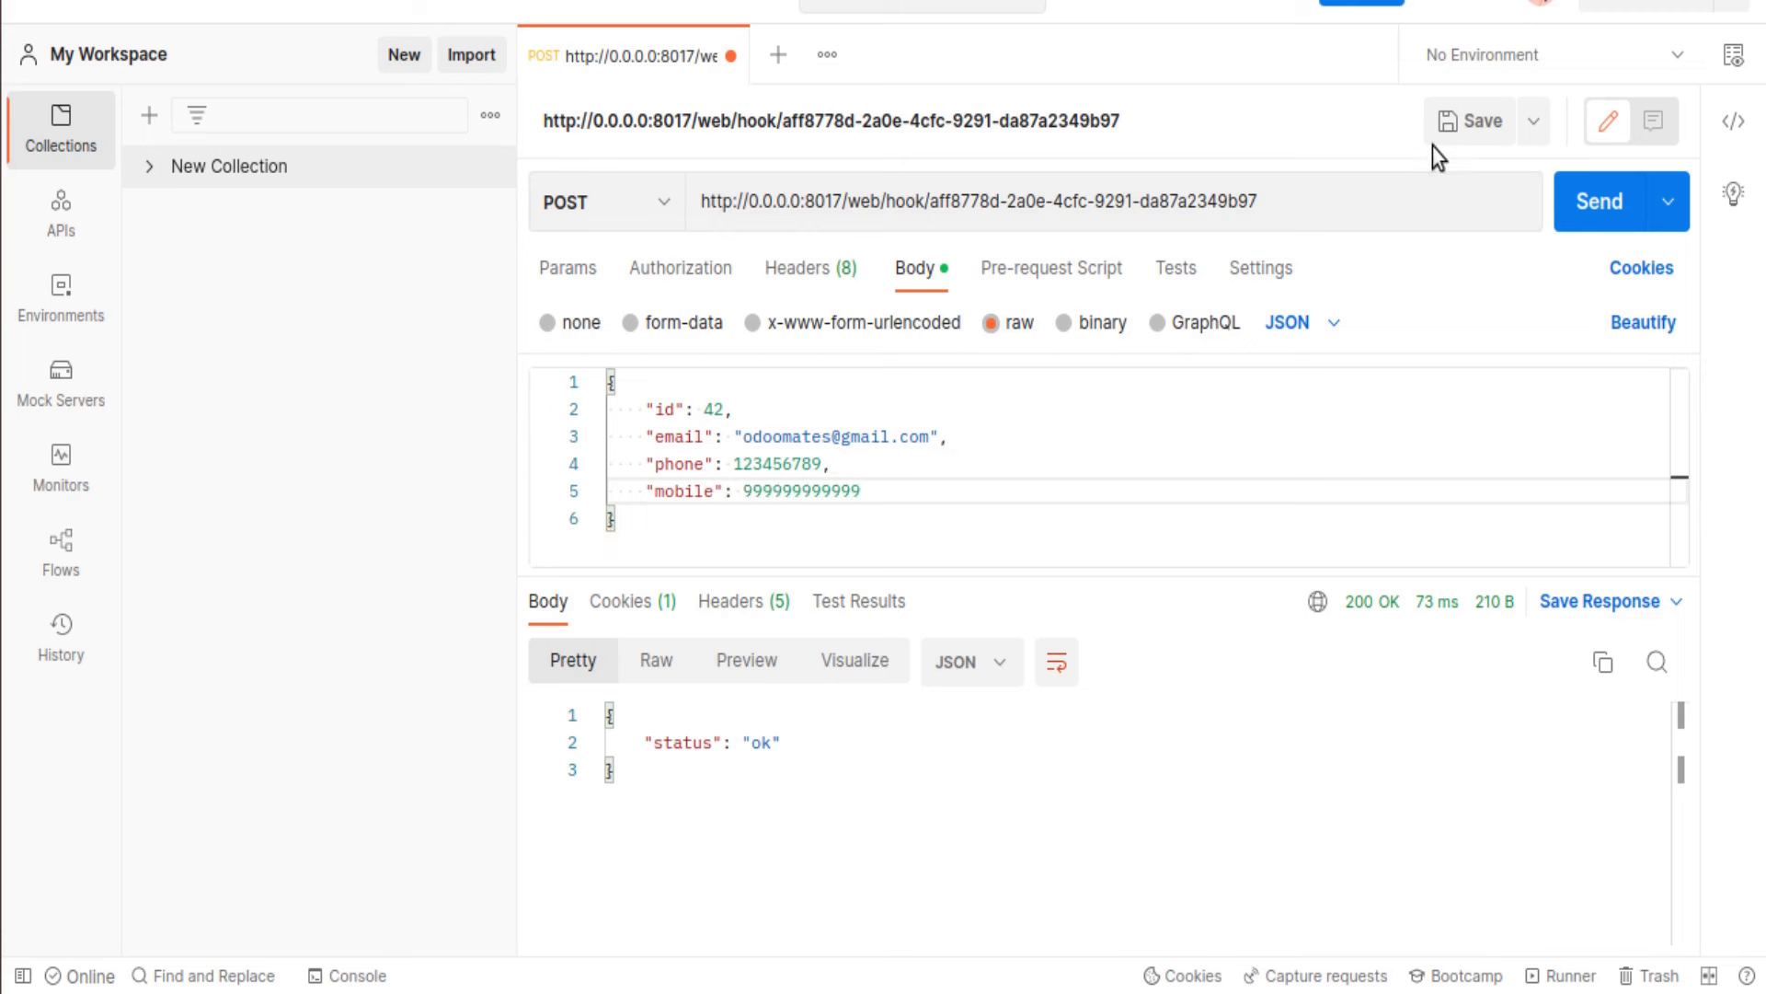
click(1564, 201)
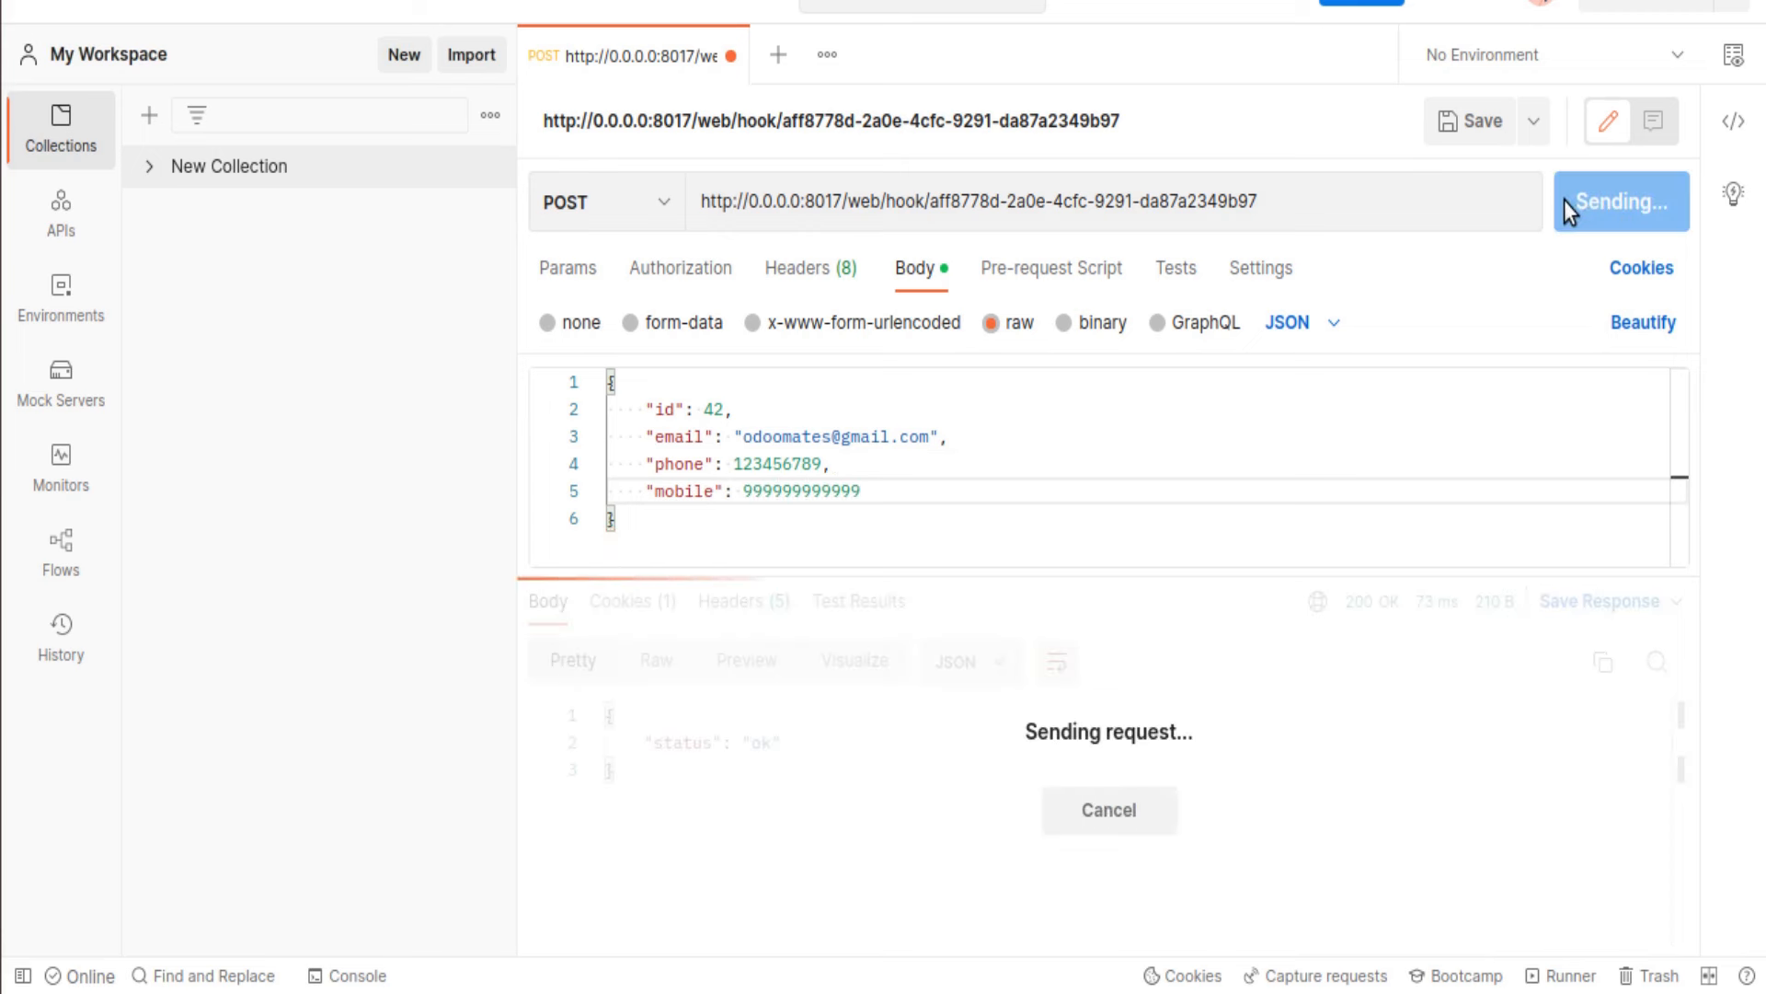
click(1, 114)
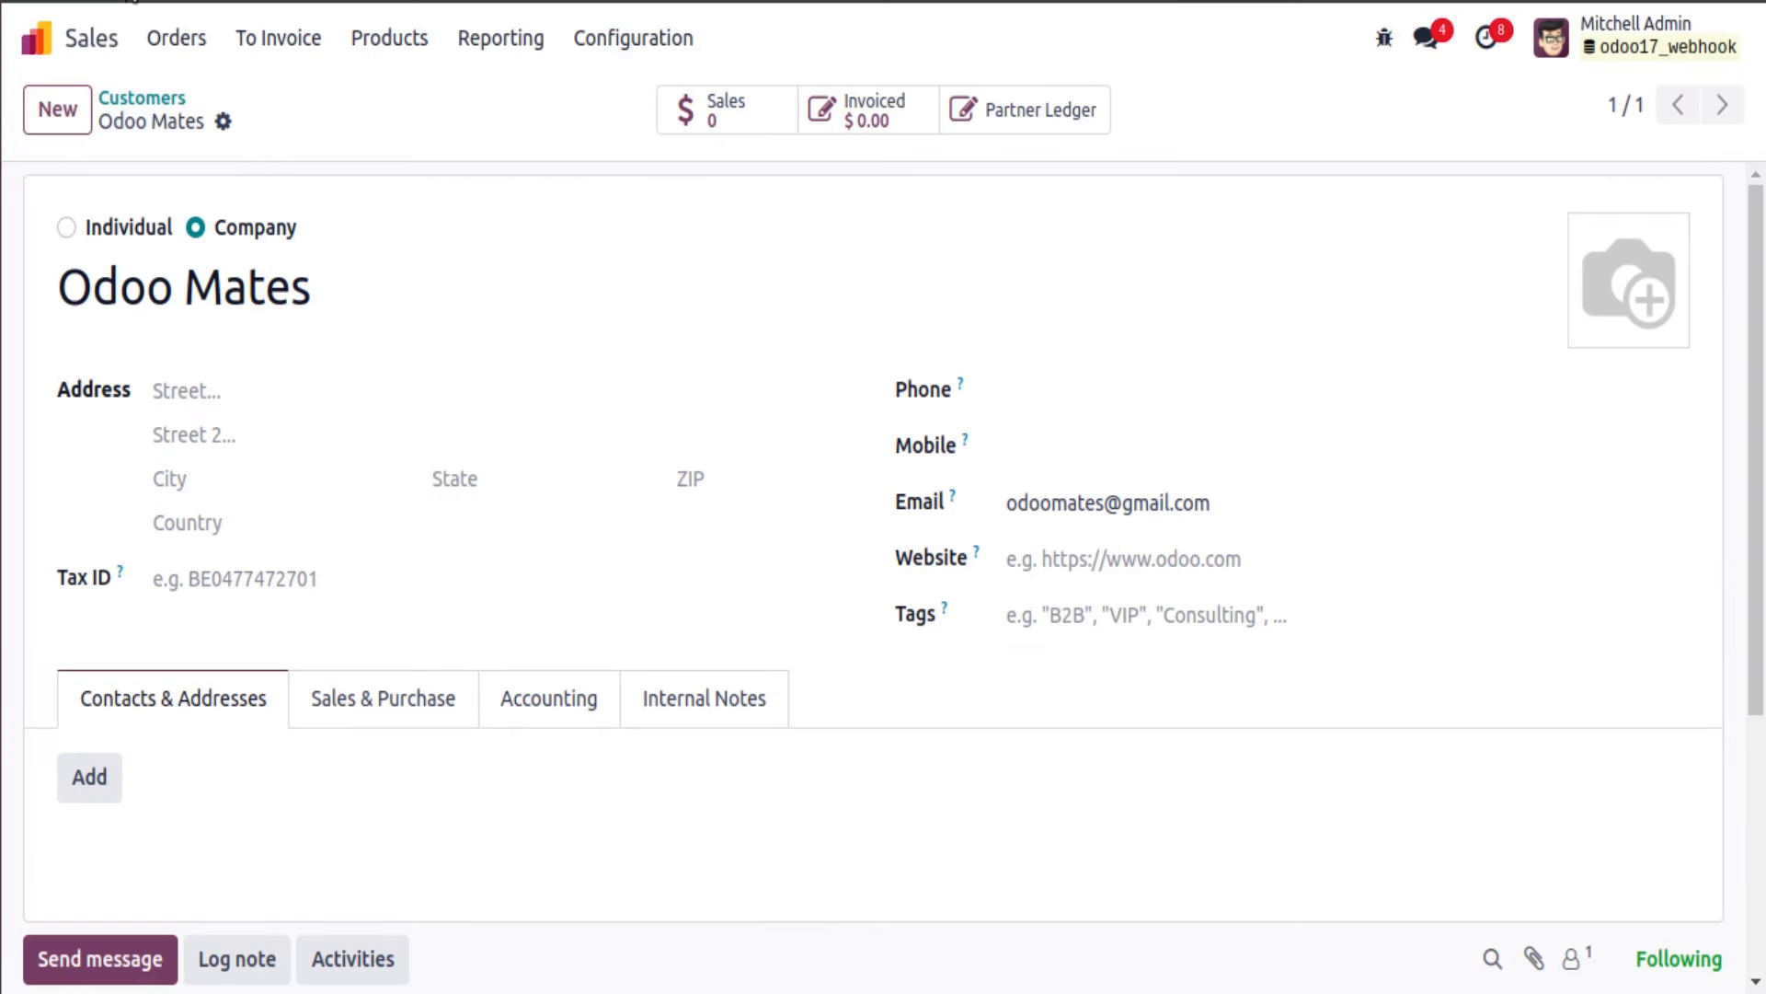
Step: Reload Odoo Mates to confirm Phone and Mobile are filled, then open the Azure Interior customer
key(F5)
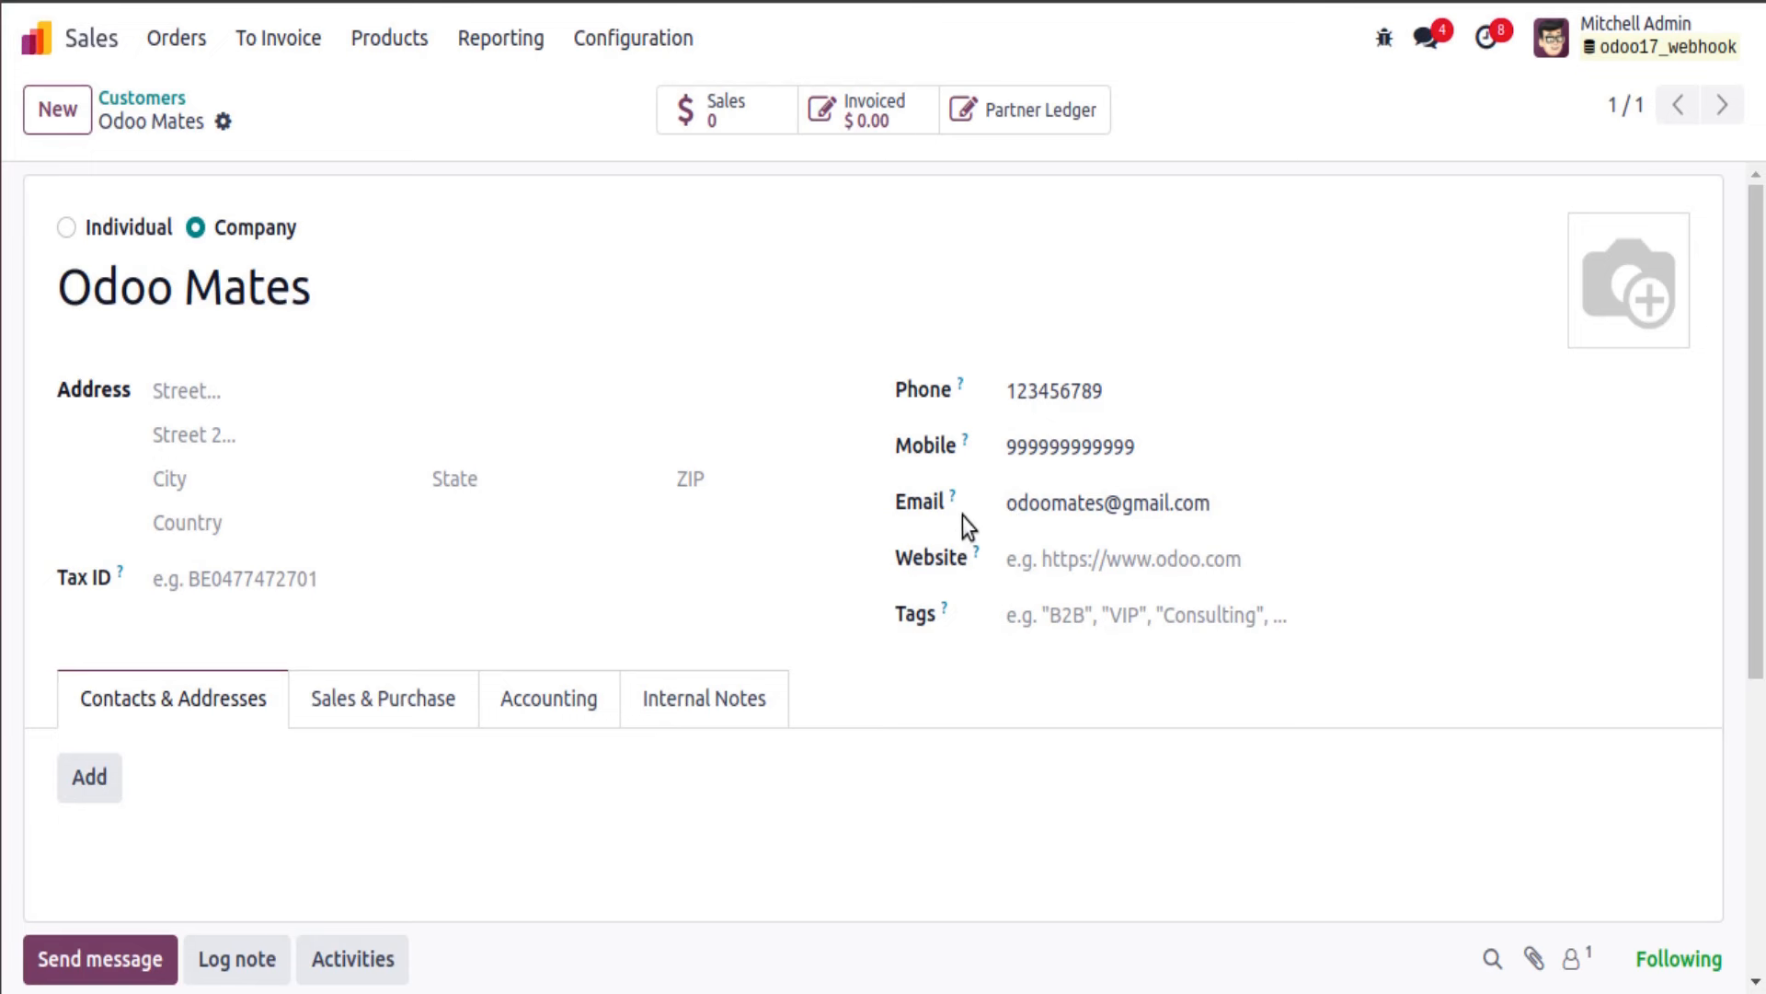
click(176, 99)
click(917, 244)
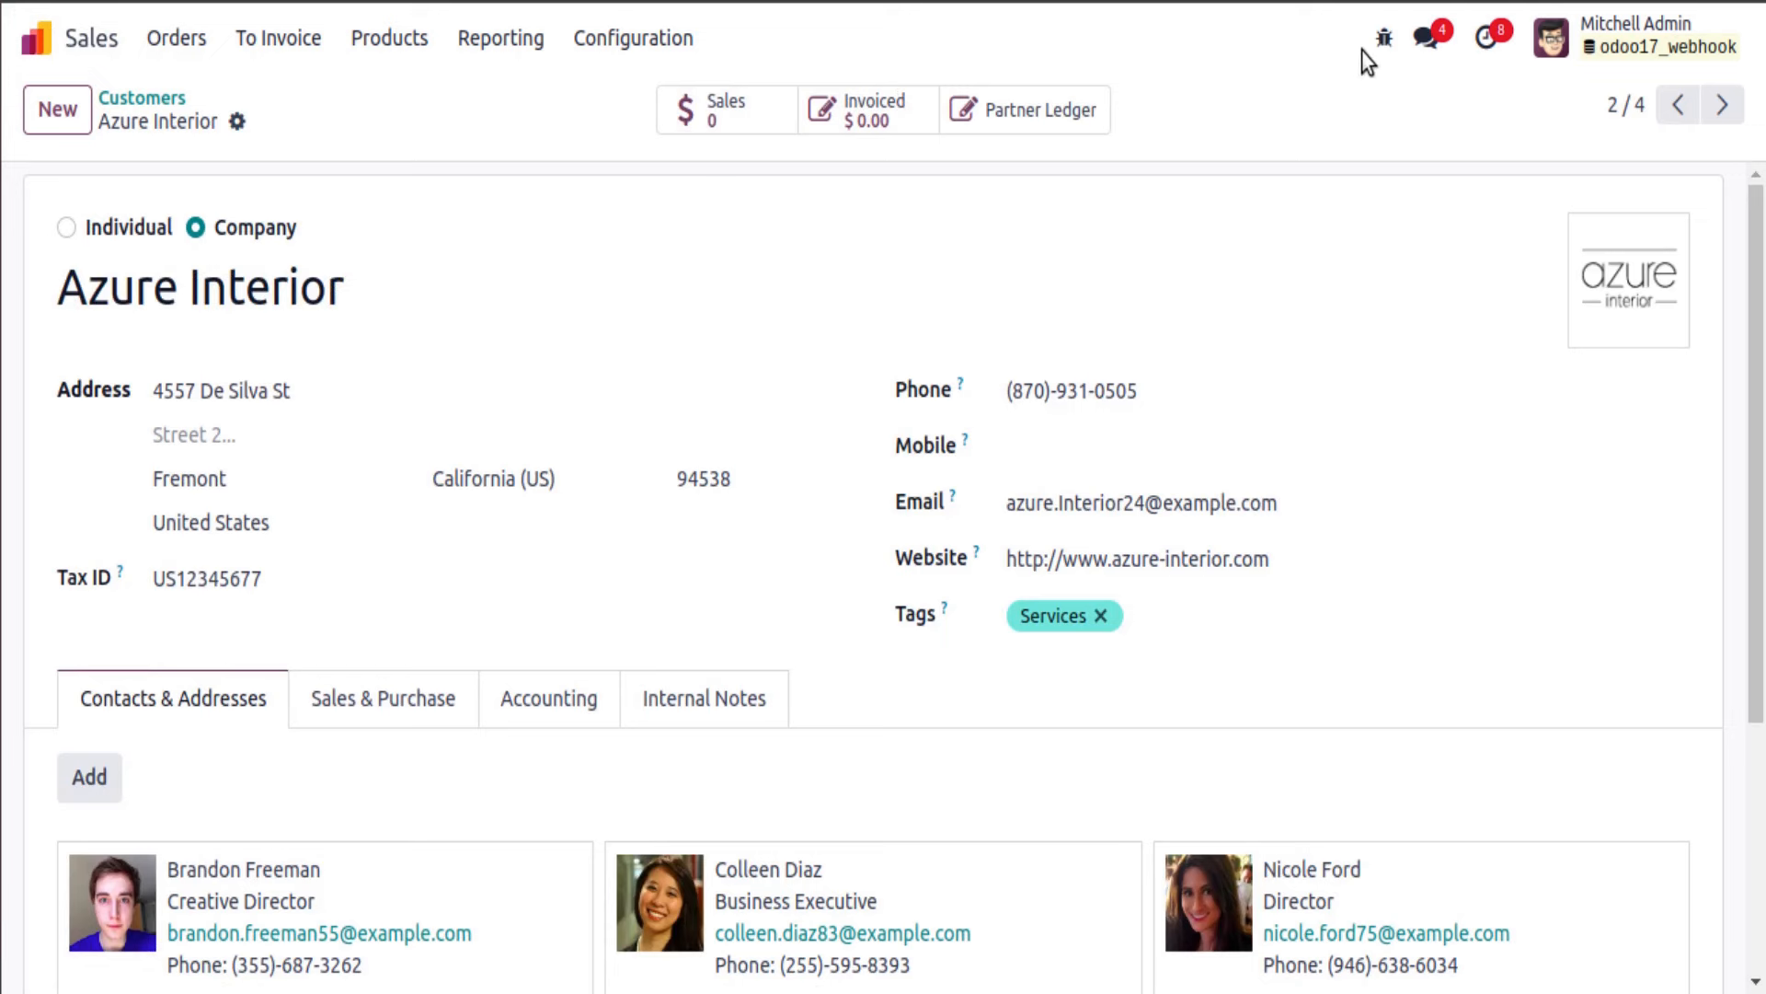
Step: Read Azure Interior's record ID 14 from View Metadata and set the Postman body id to 14
click(1388, 44)
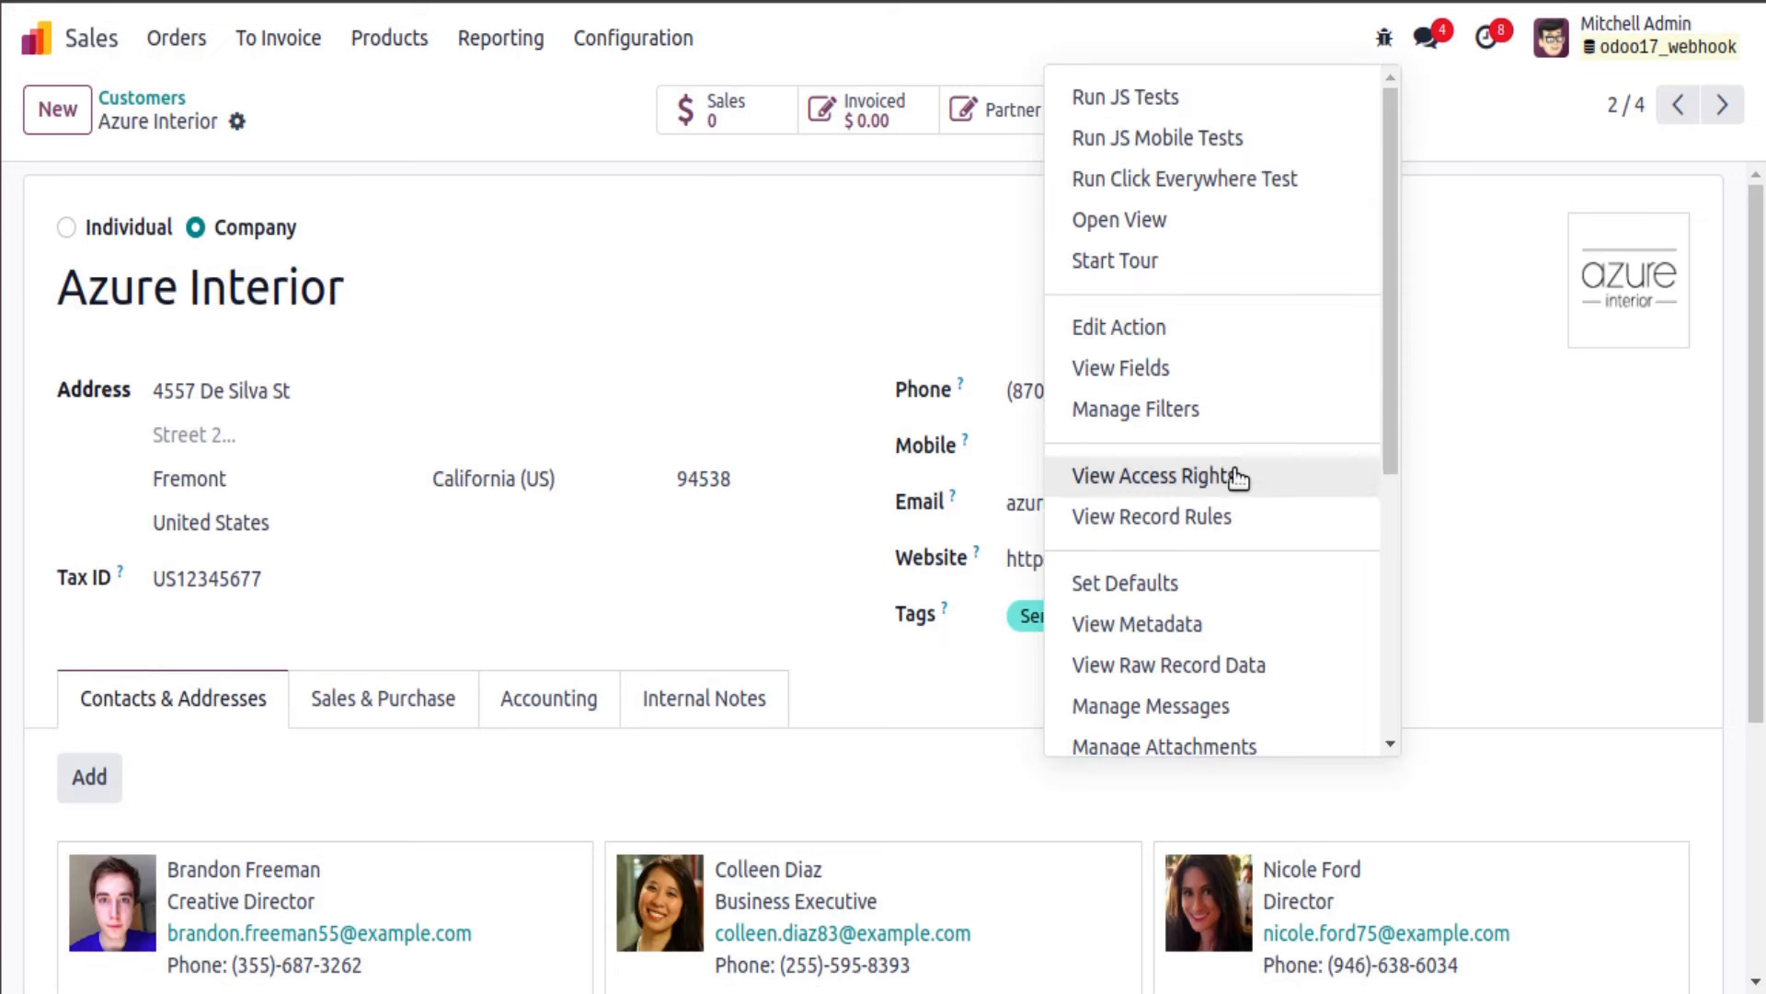
click(1231, 625)
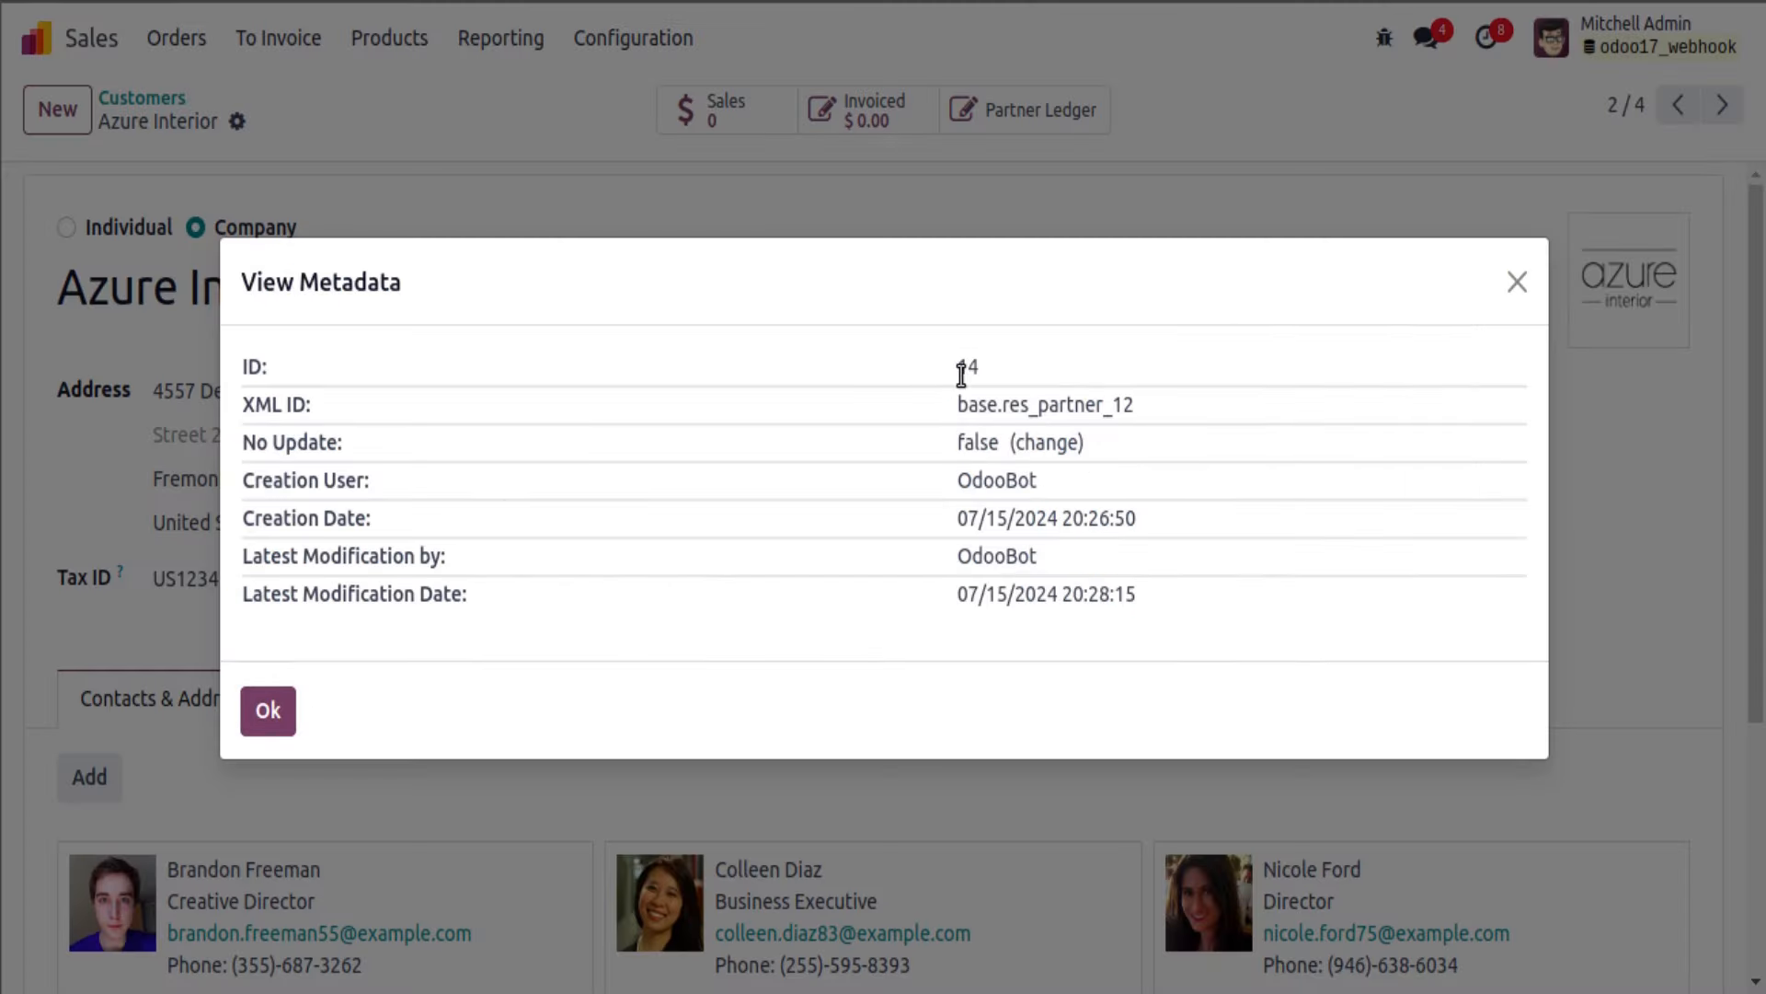
click(258, 713)
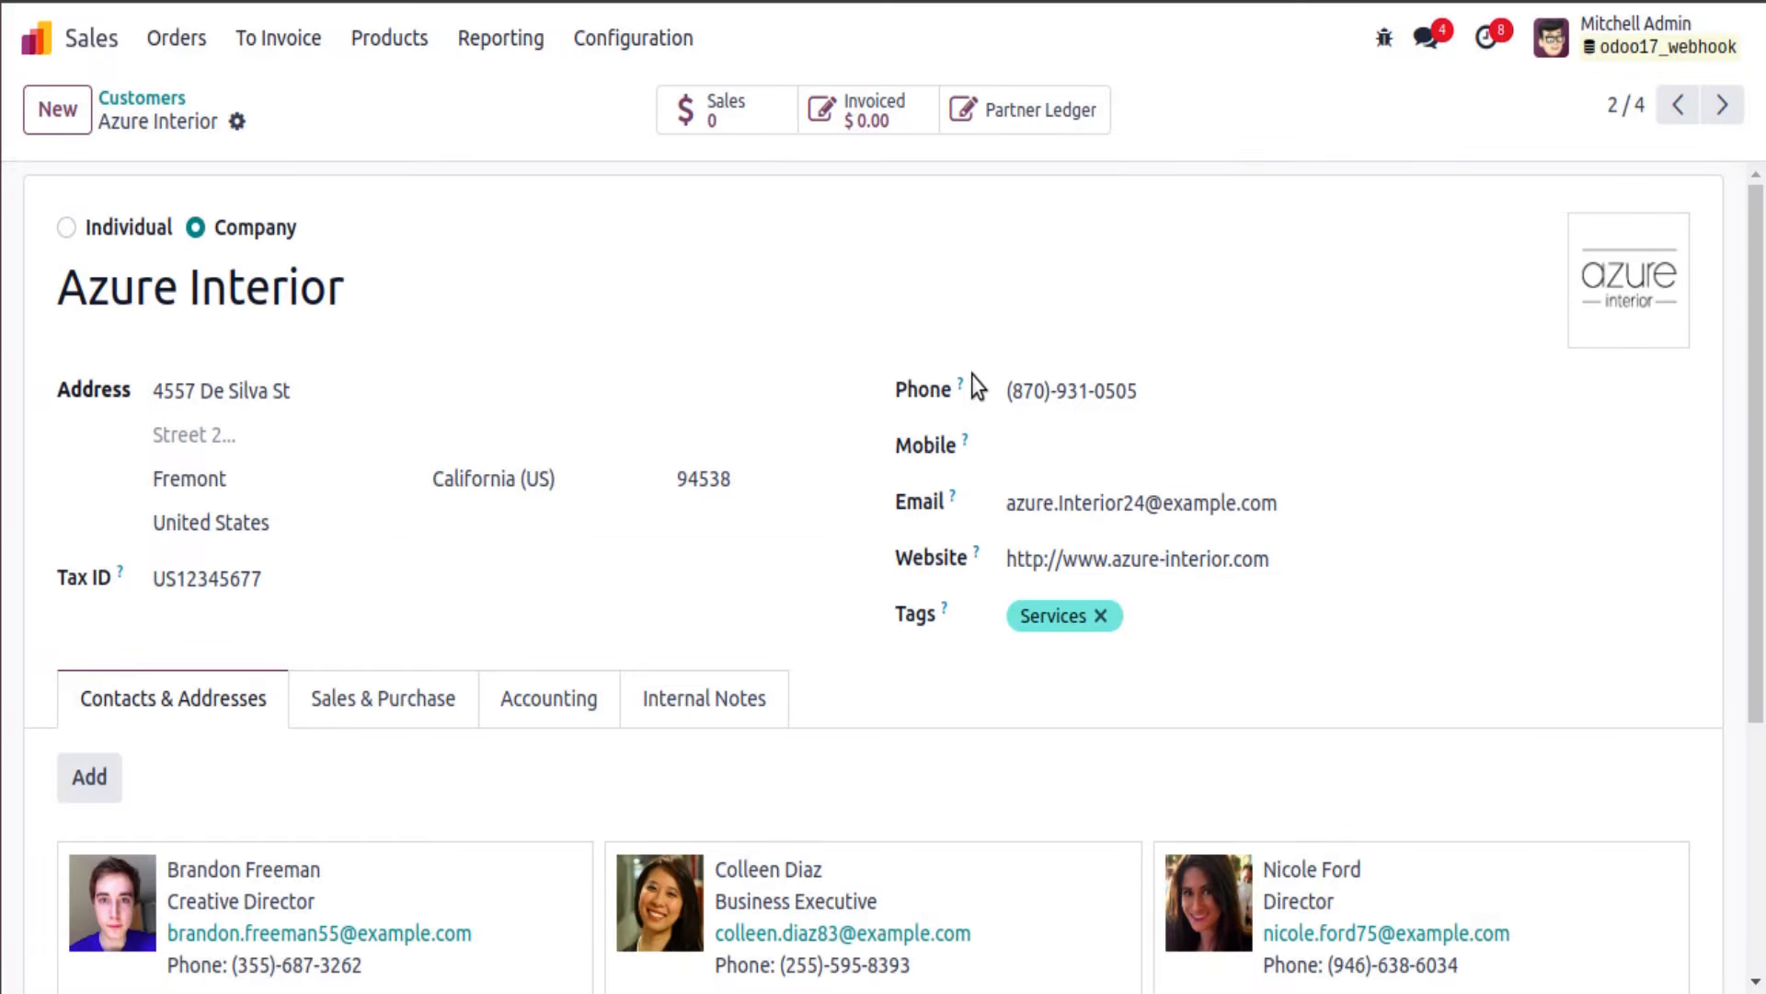
click(2, 209)
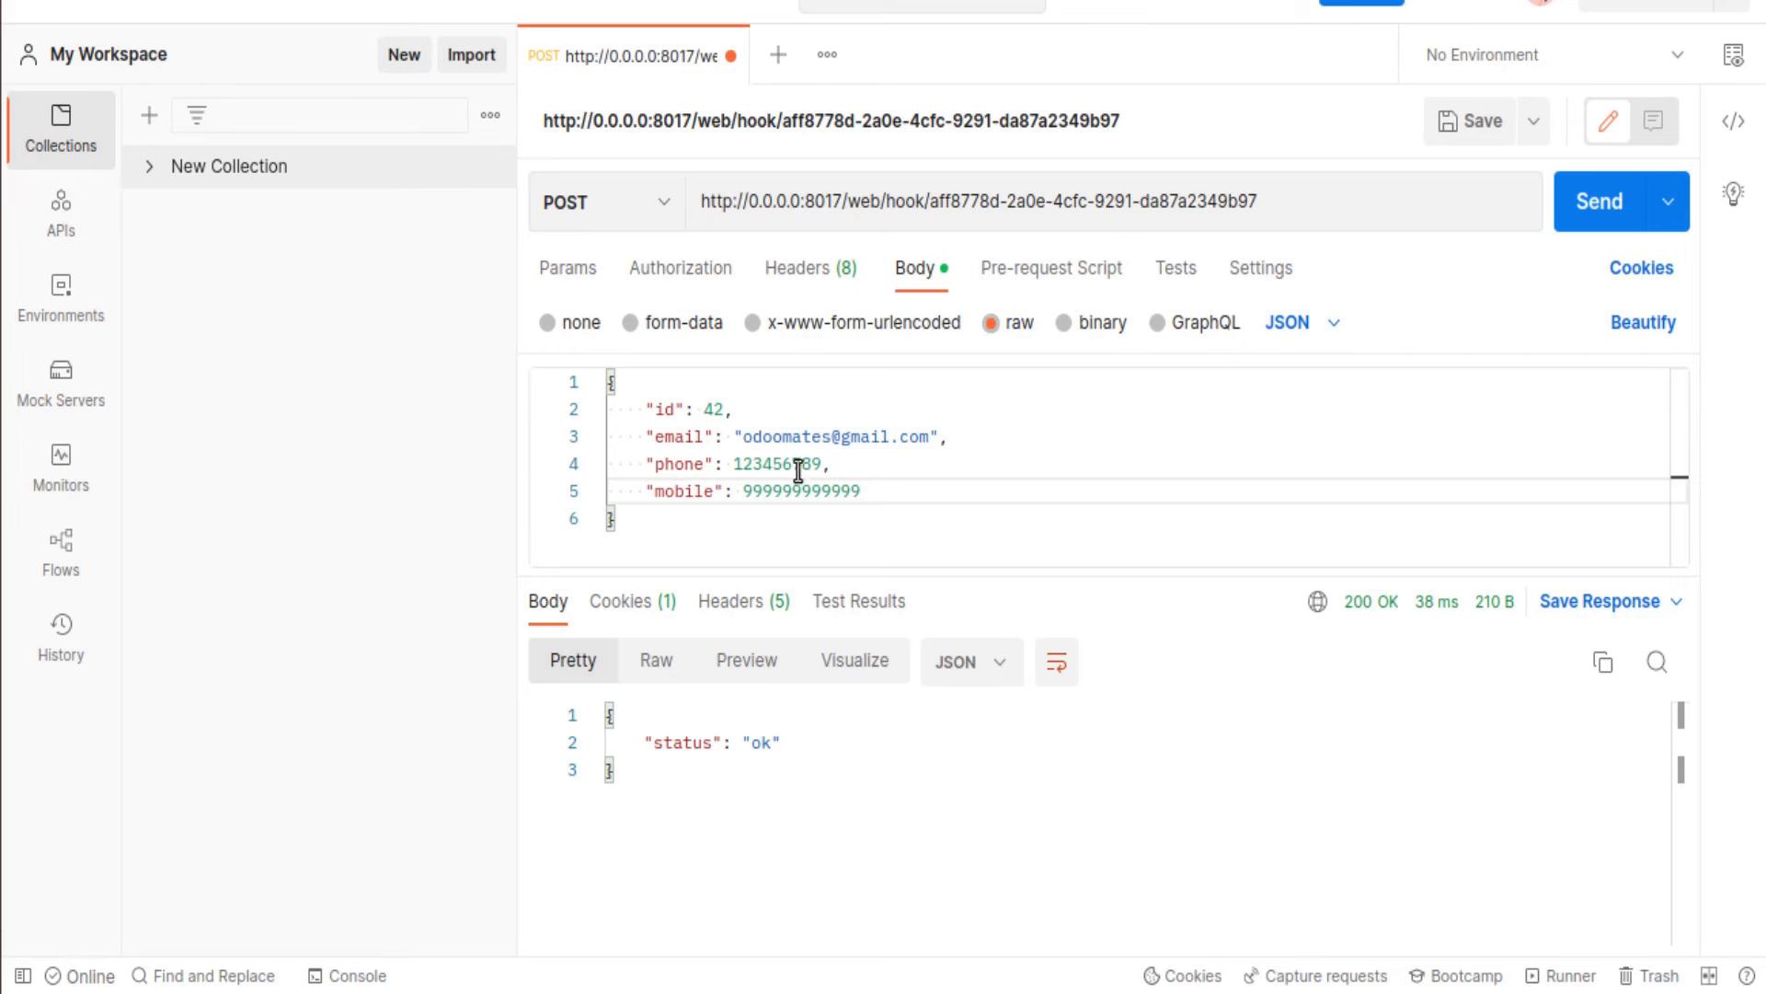
click(35, 129)
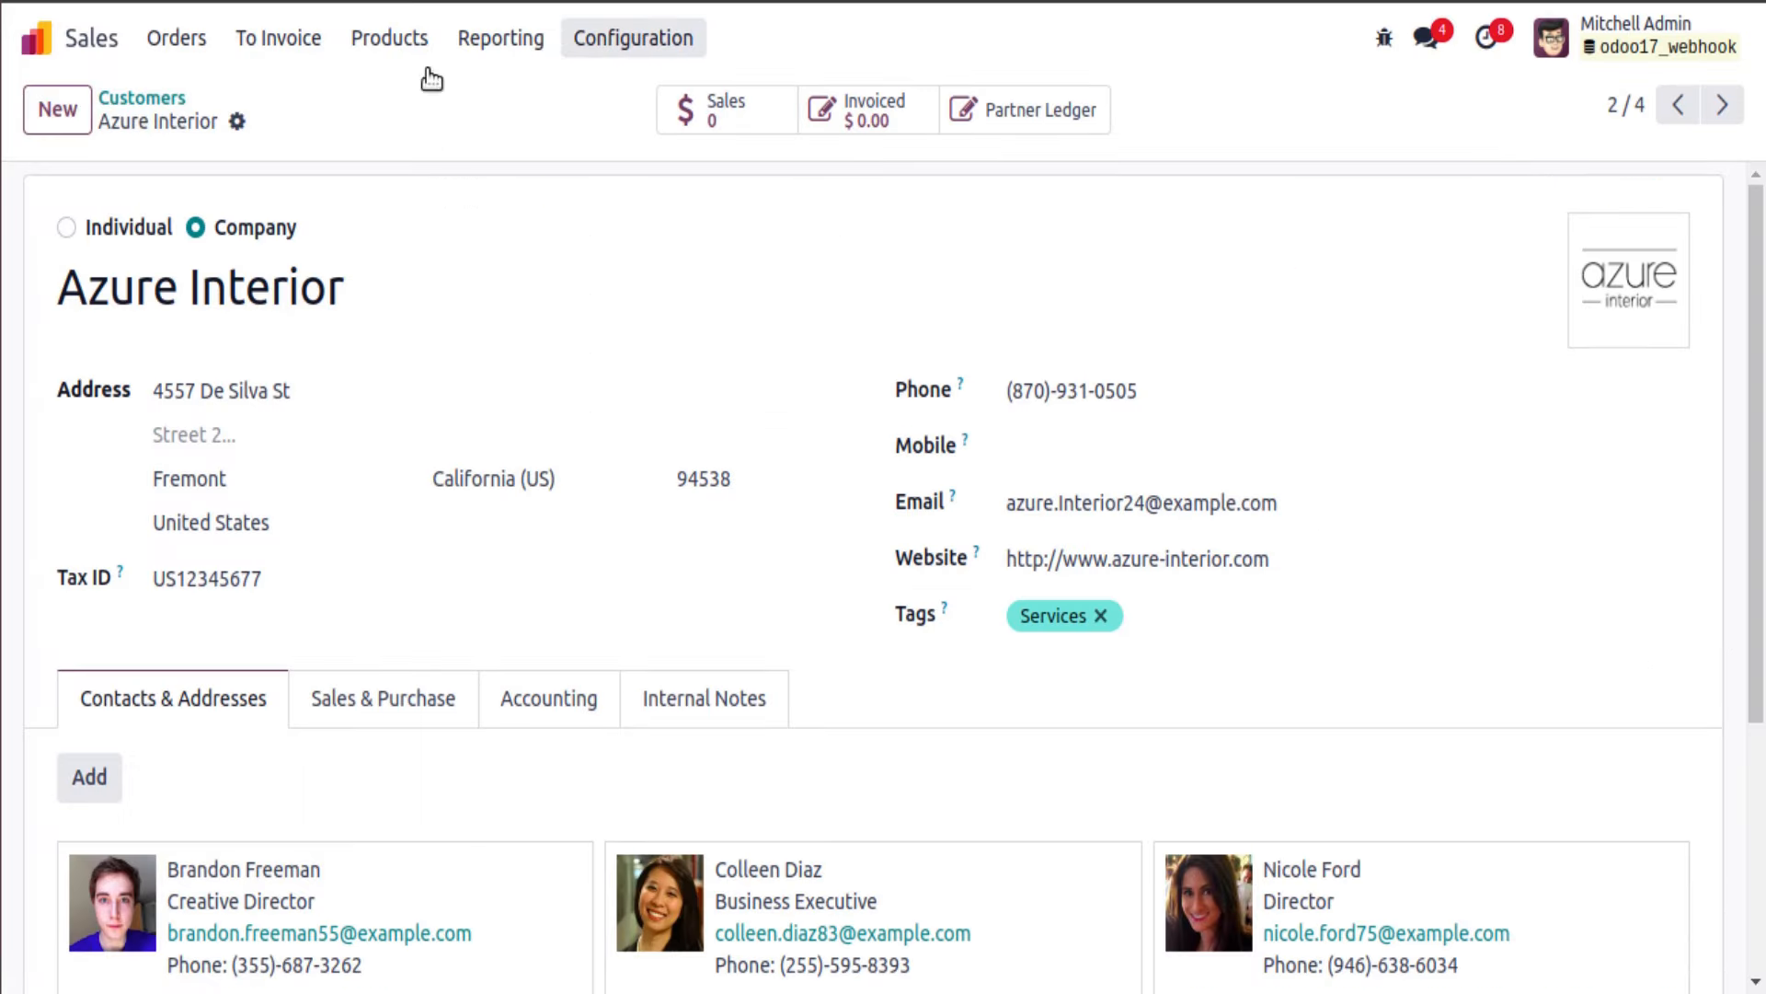
click(2, 210)
double_click(712, 416)
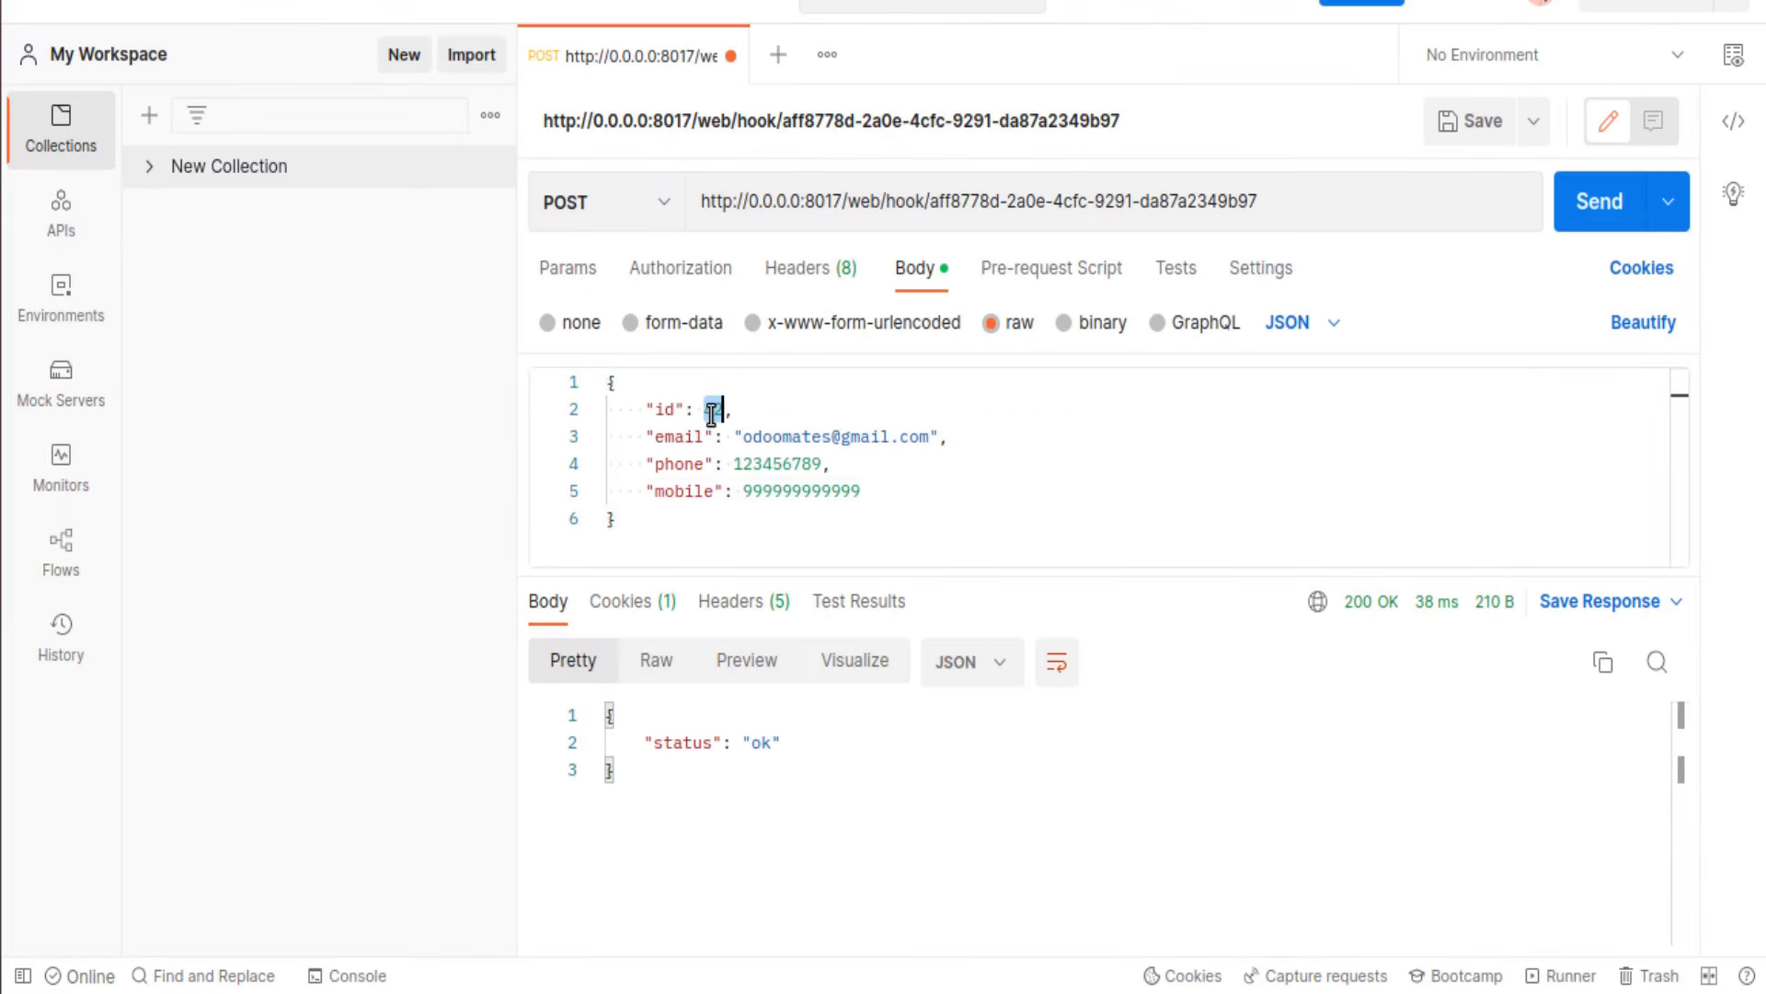
text(14)
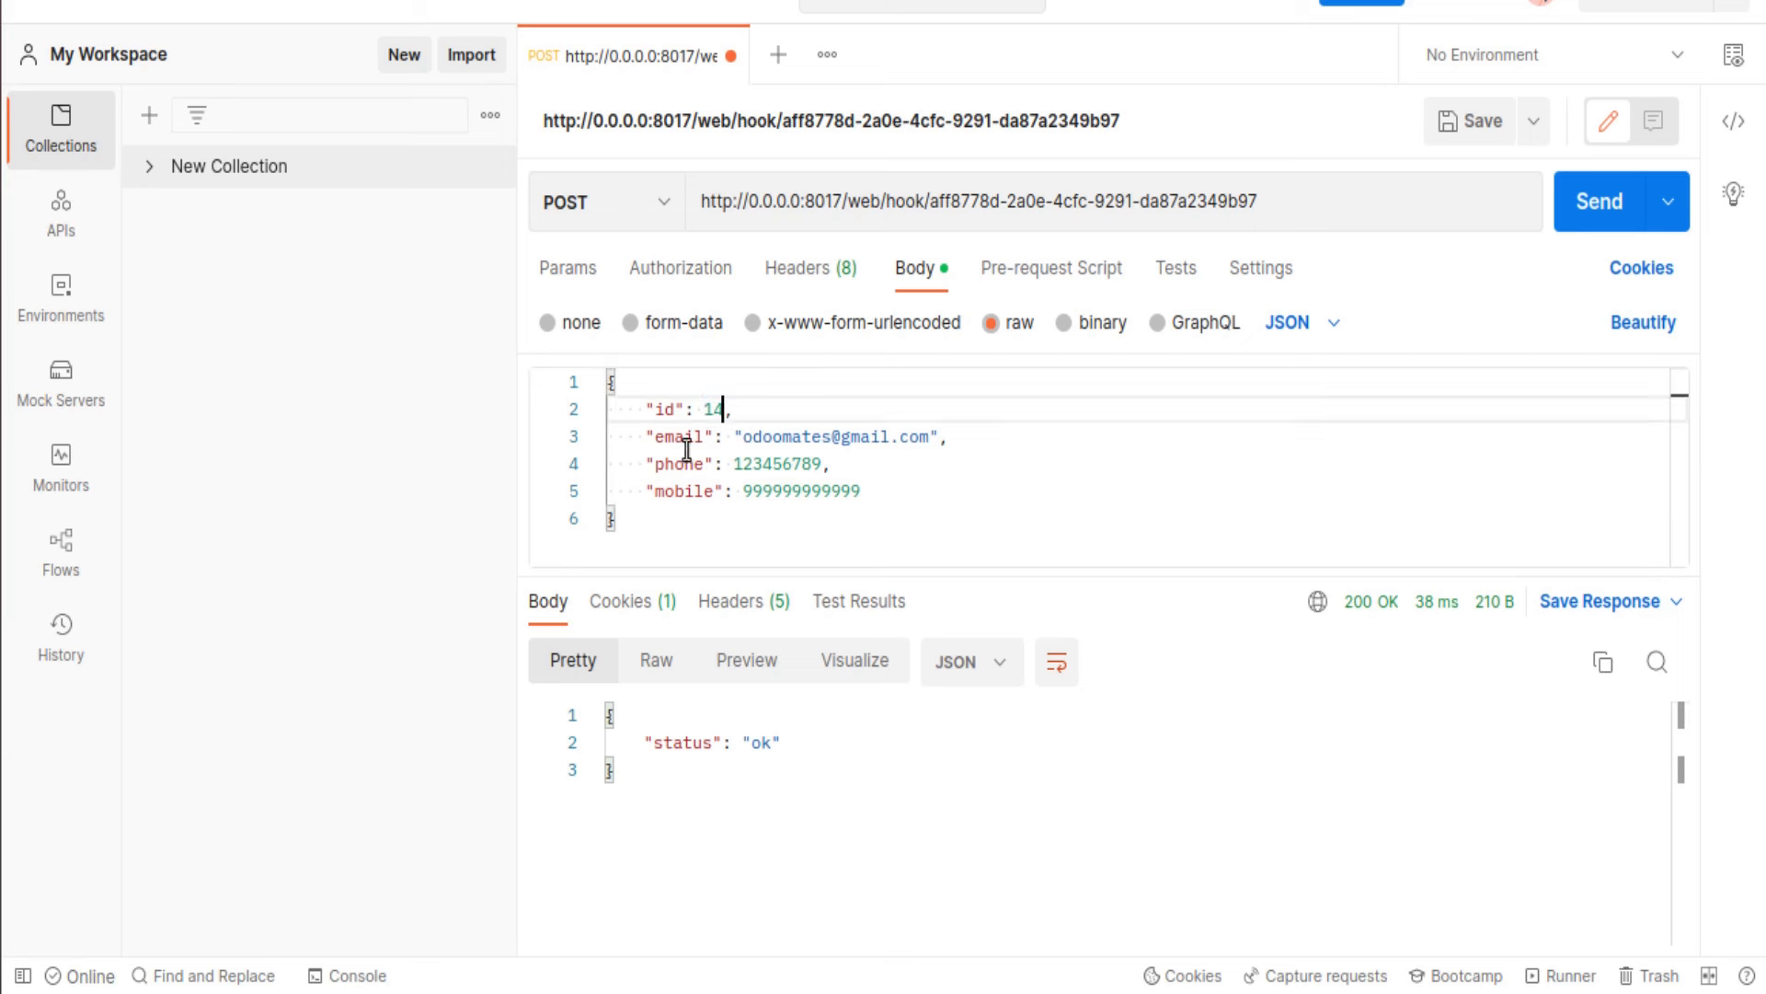
triple_click(679, 408)
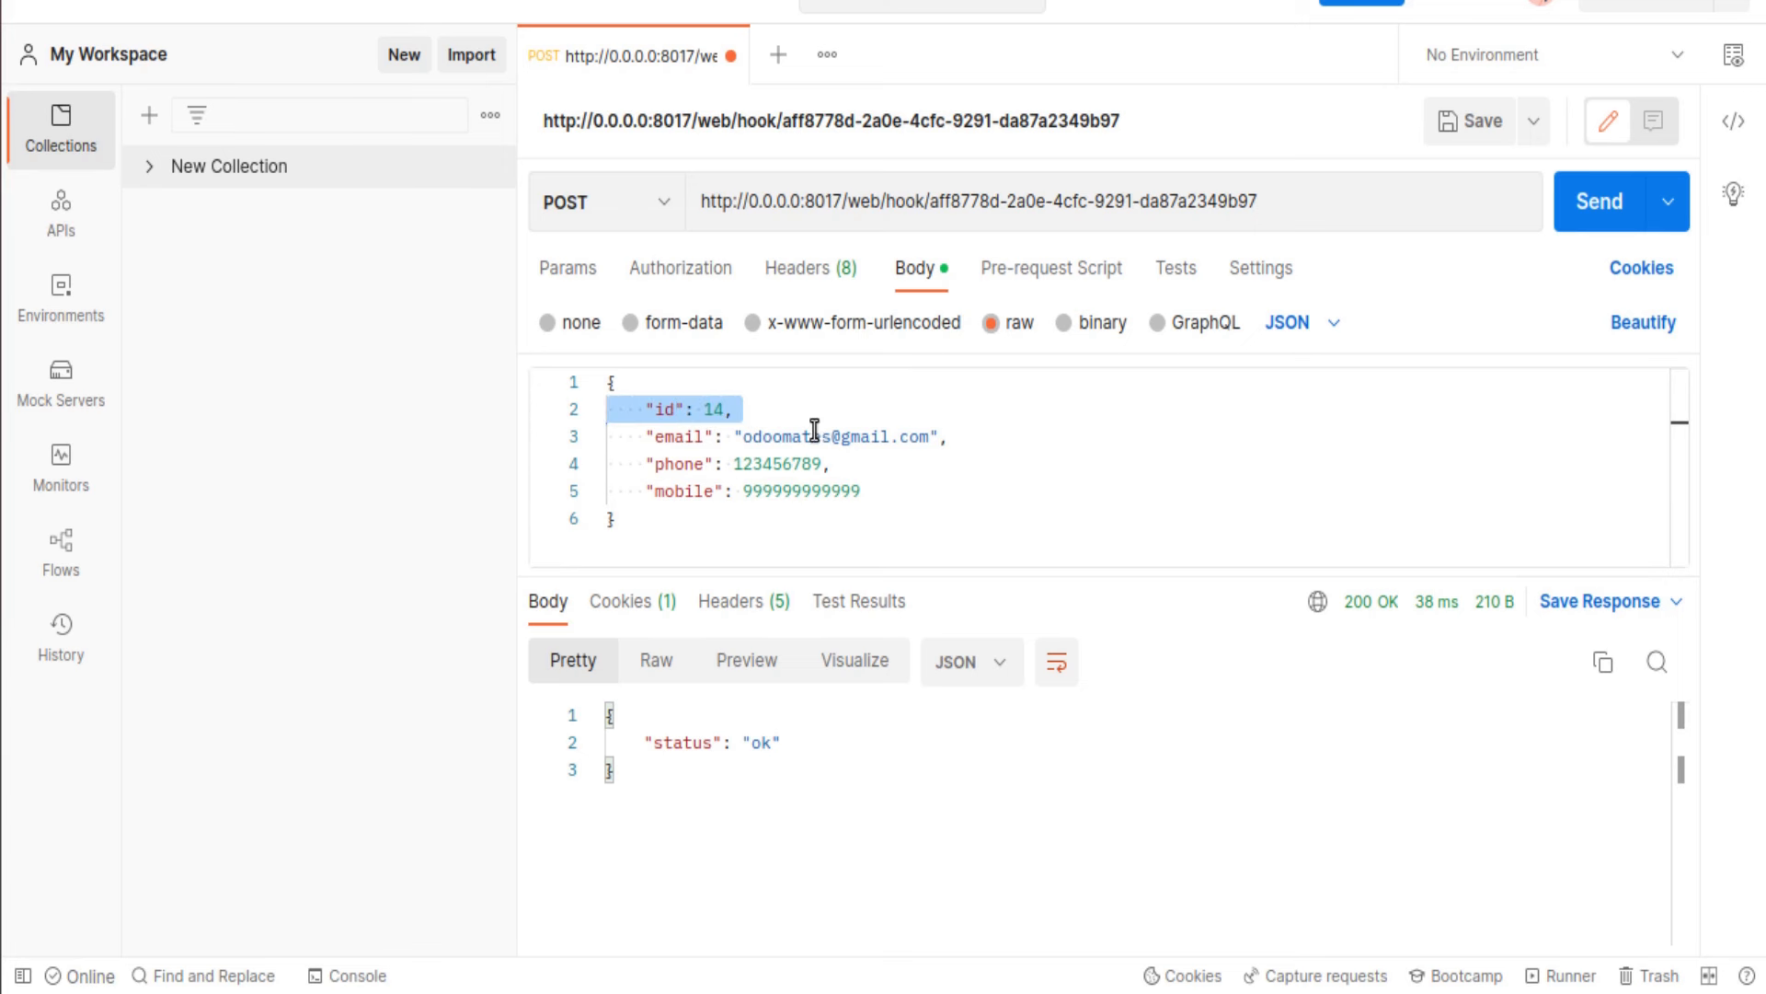
double_click(787, 442)
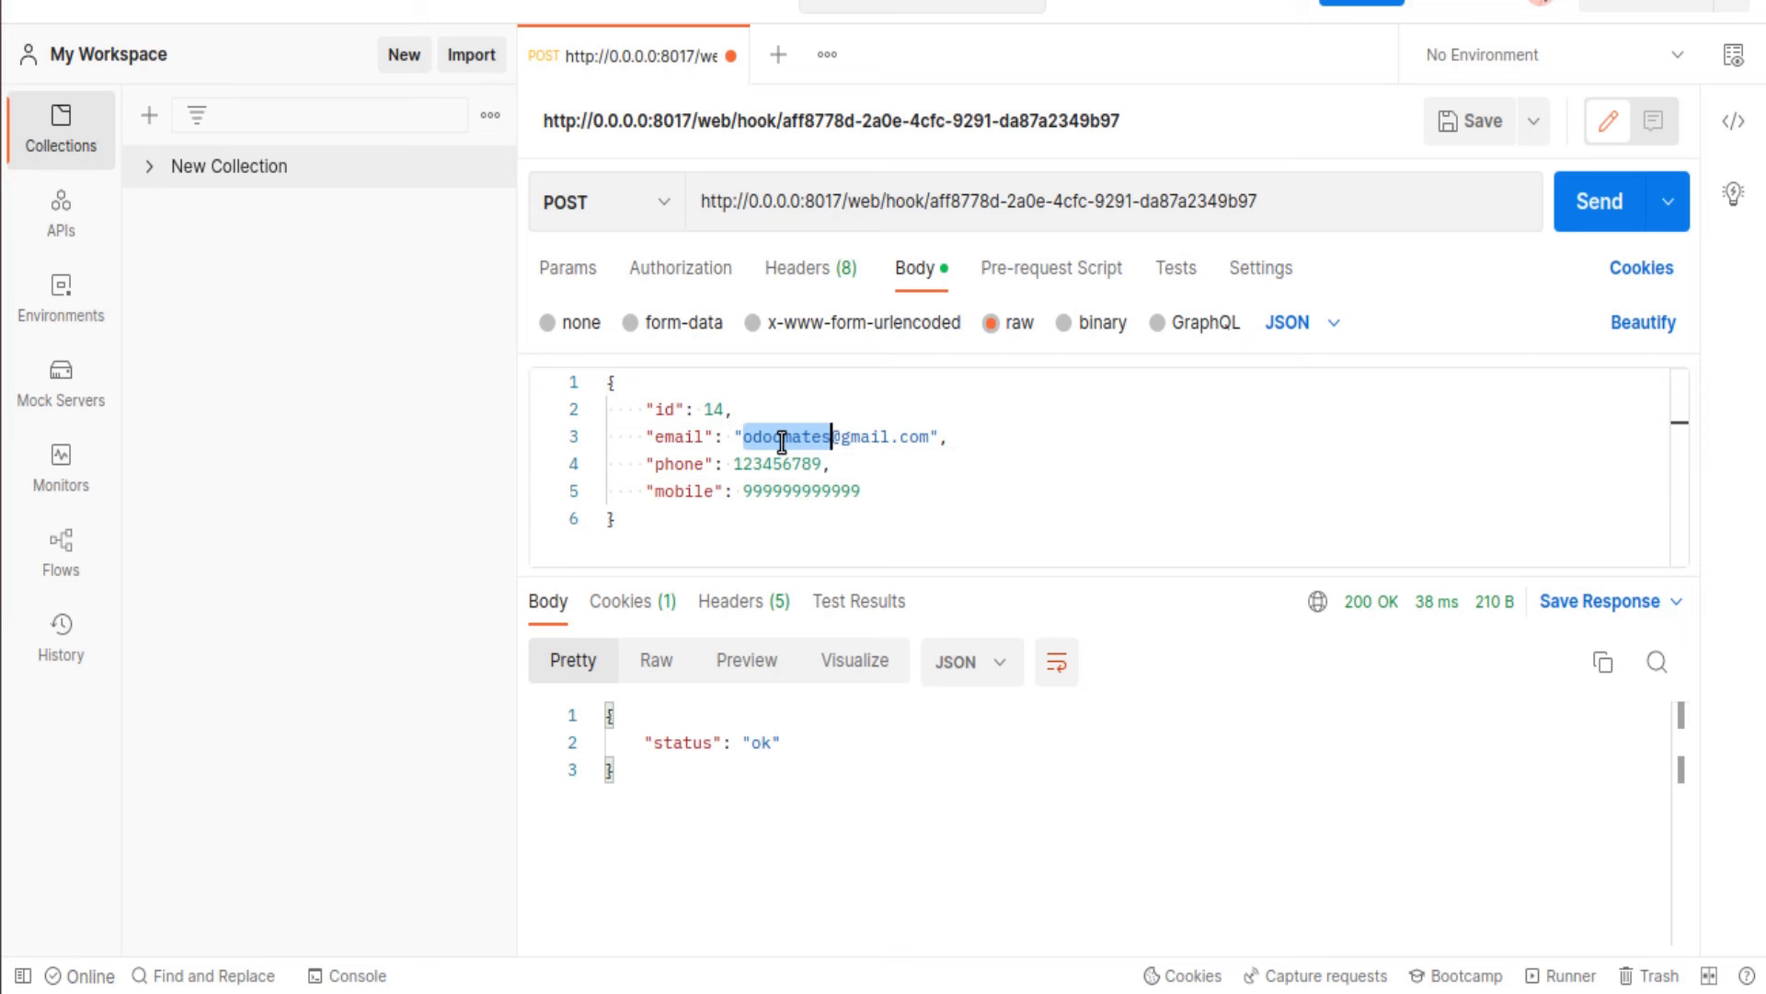
text(test)
click(786, 463)
double_click(787, 463)
key(BackSpace)
text(7777777777)
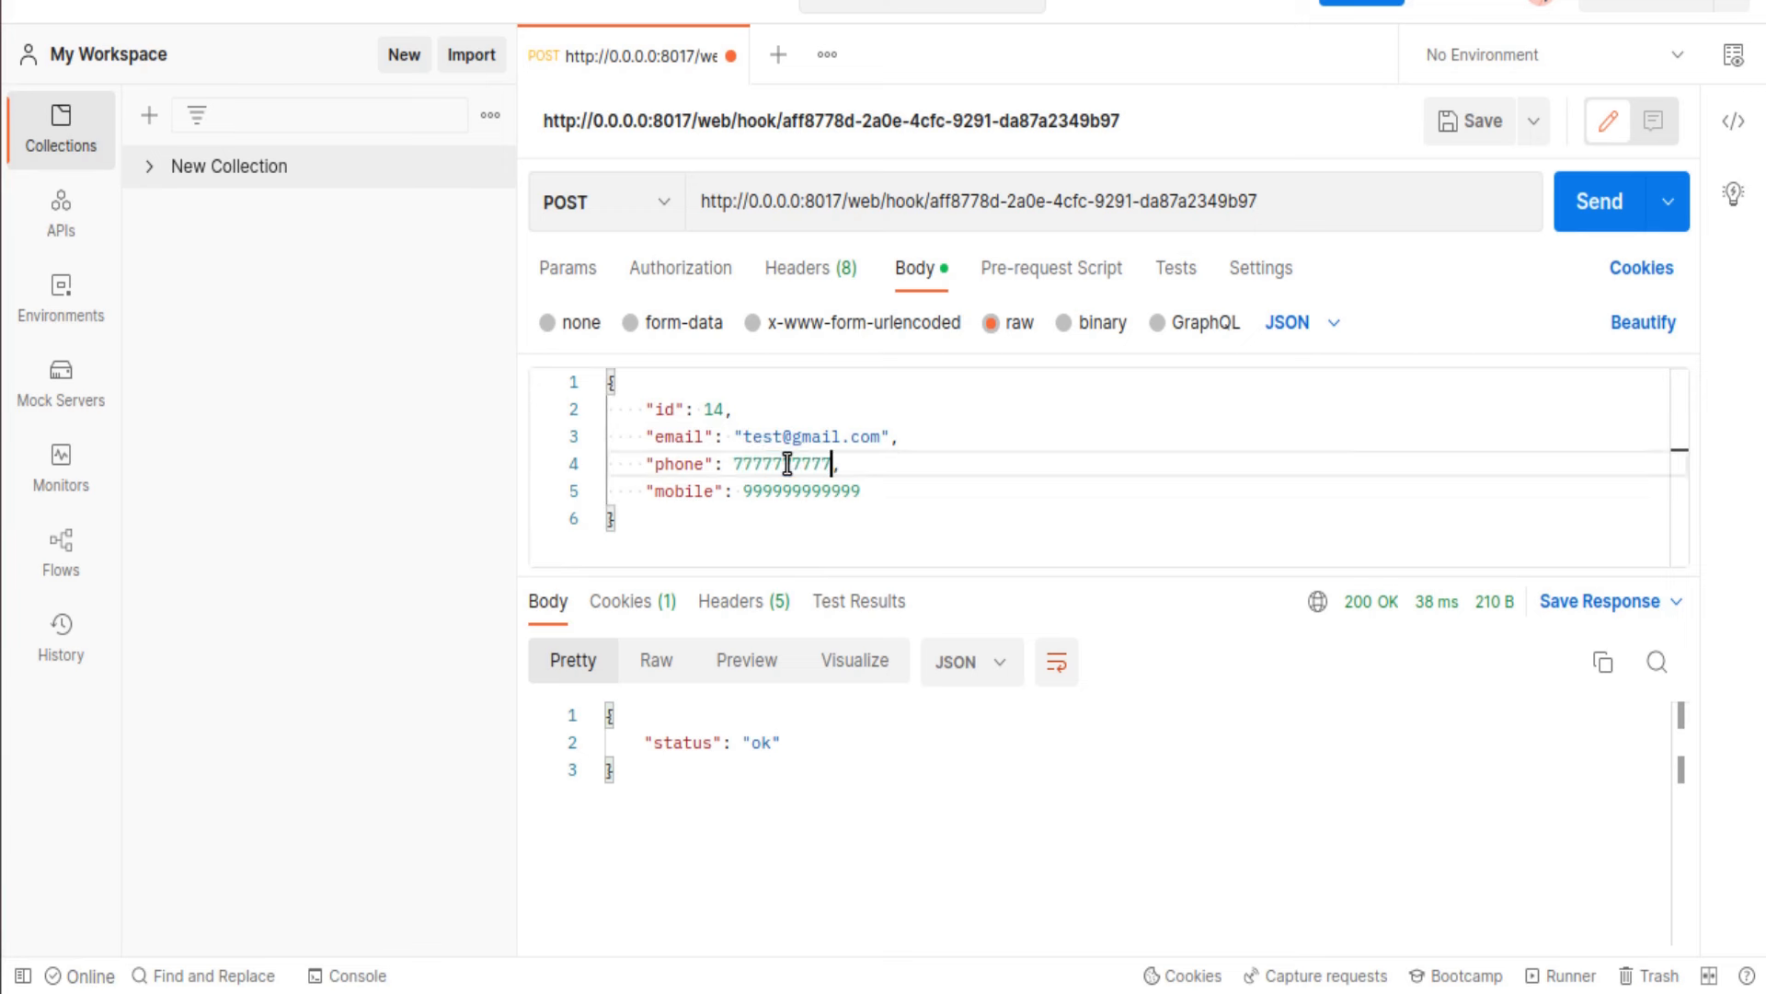
double_click(798, 488)
key(BackSpace)
text(888888888888)
Step: Send the updated payload and reload Azure Interior in Odoo to see the new contact values
click(1610, 204)
click(1, 112)
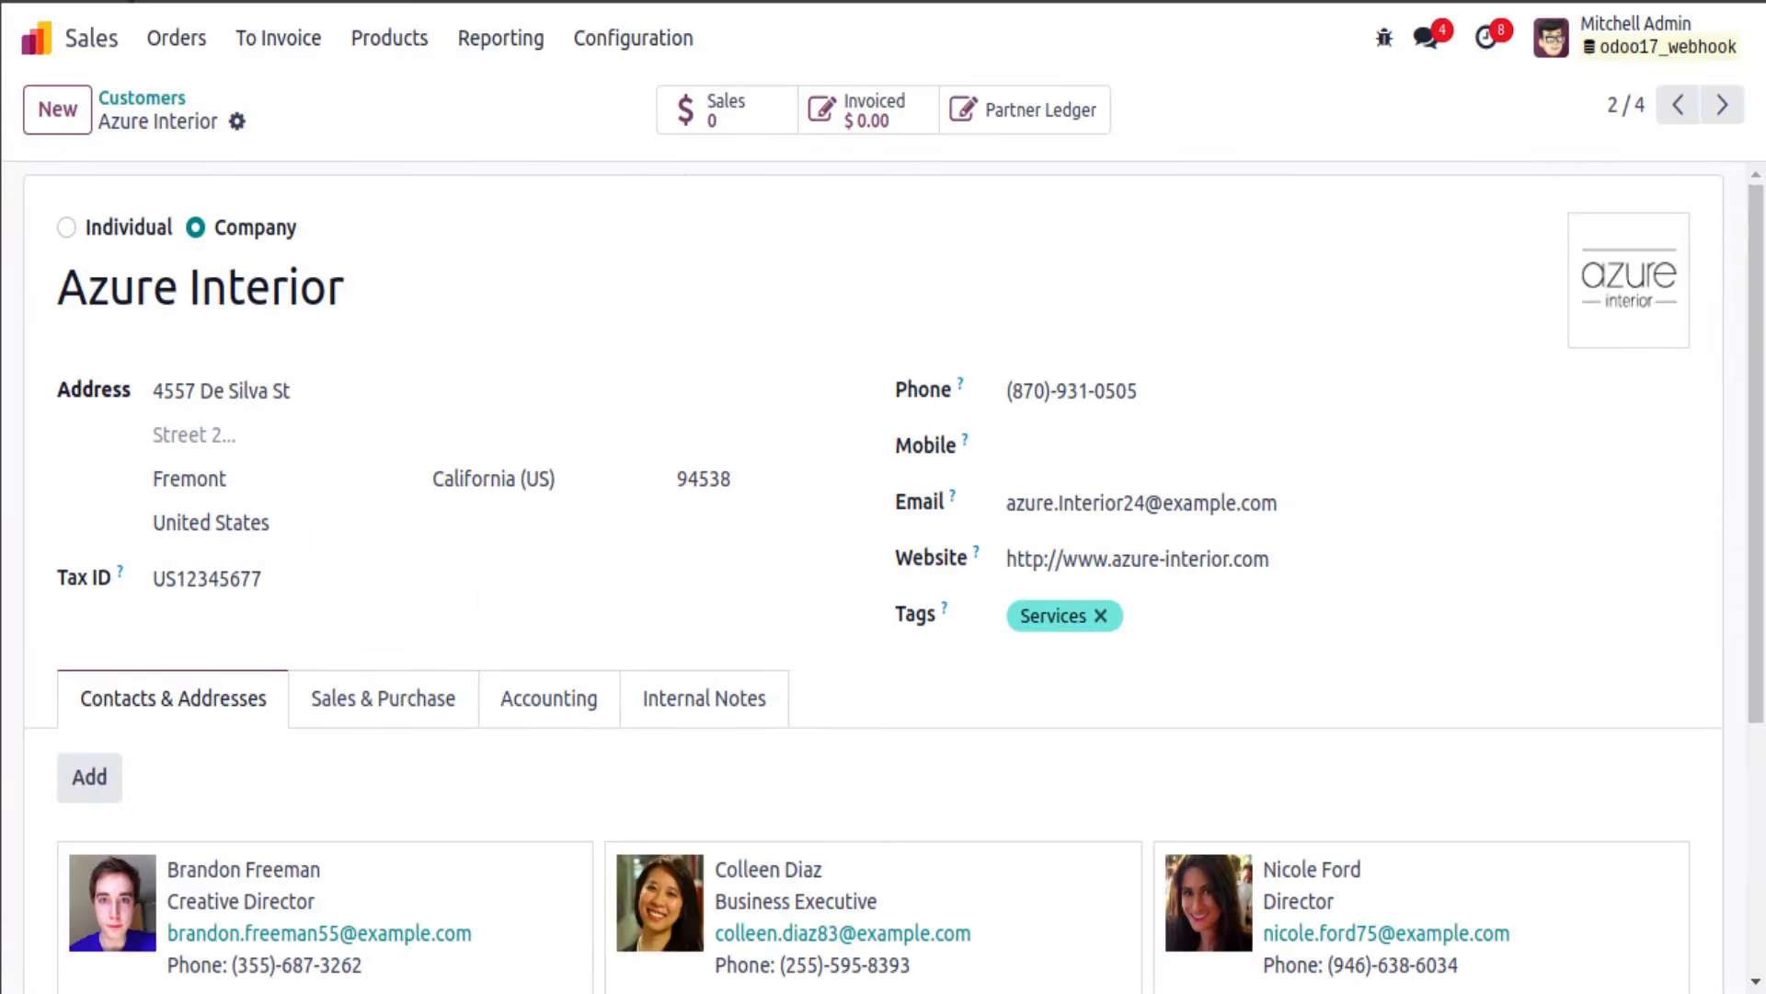
key(F5)
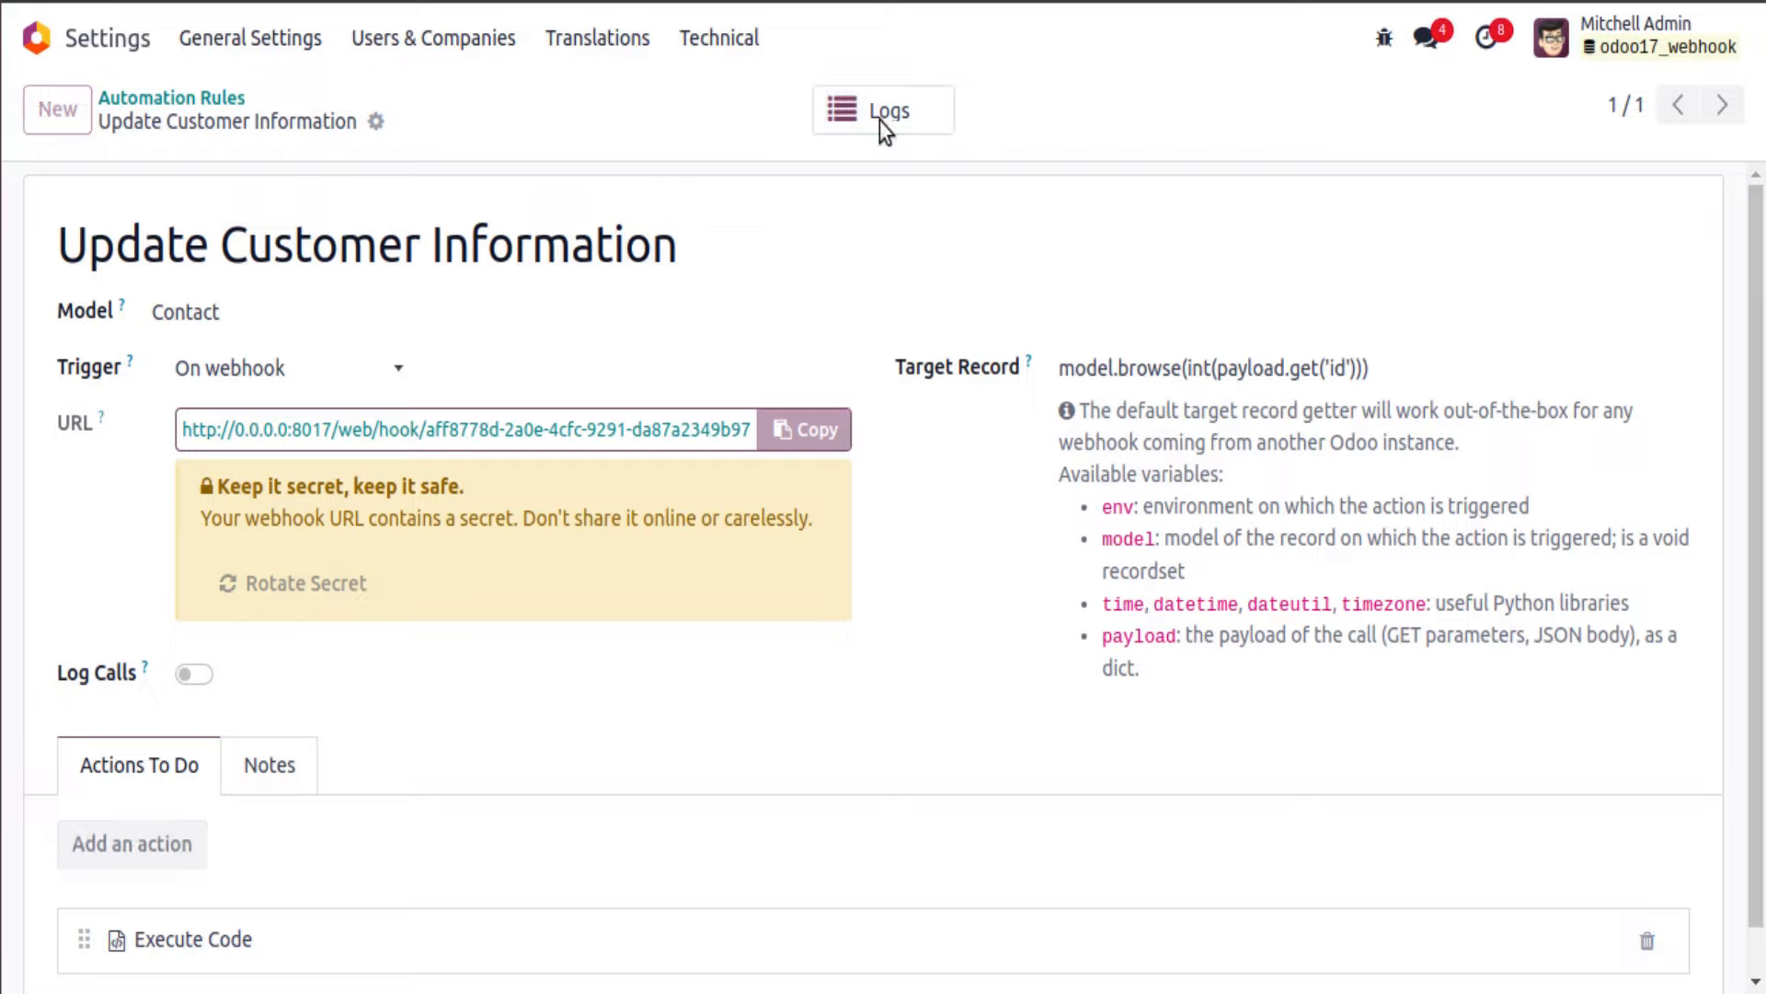
Step: Find the rule's webhook logs empty, then enable Log Calls and resend the payload from Postman
click(883, 115)
click(343, 98)
click(920, 112)
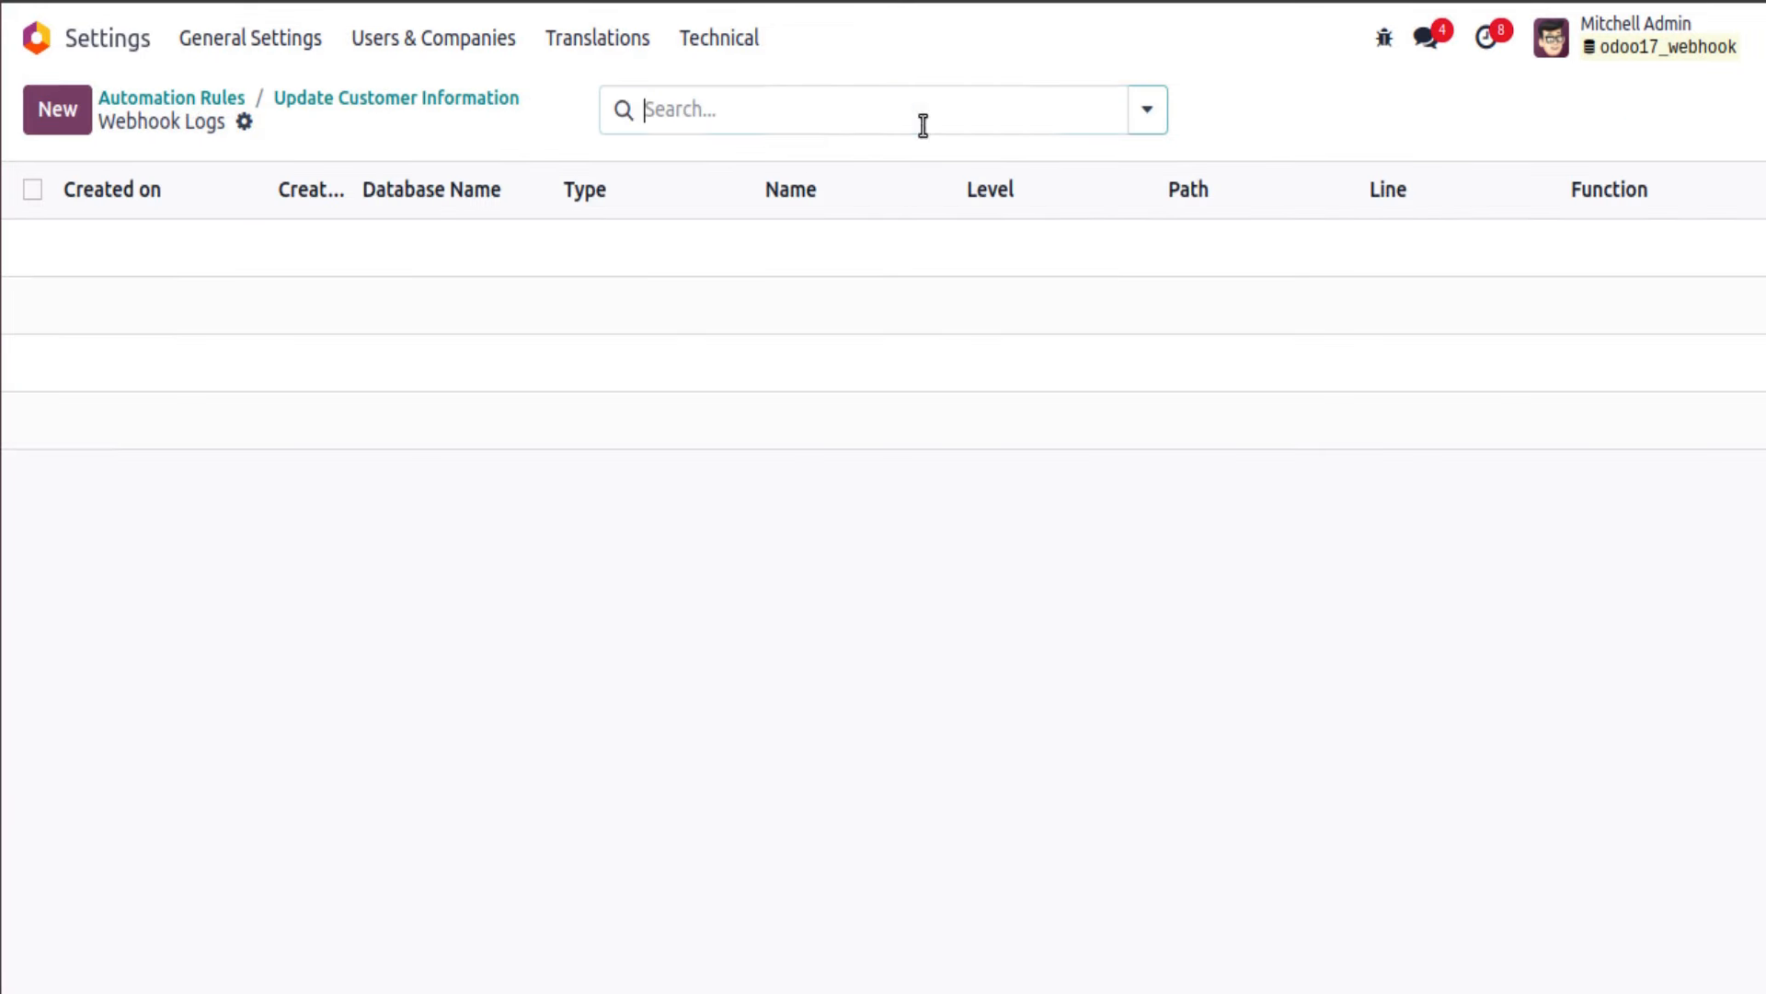
click(432, 100)
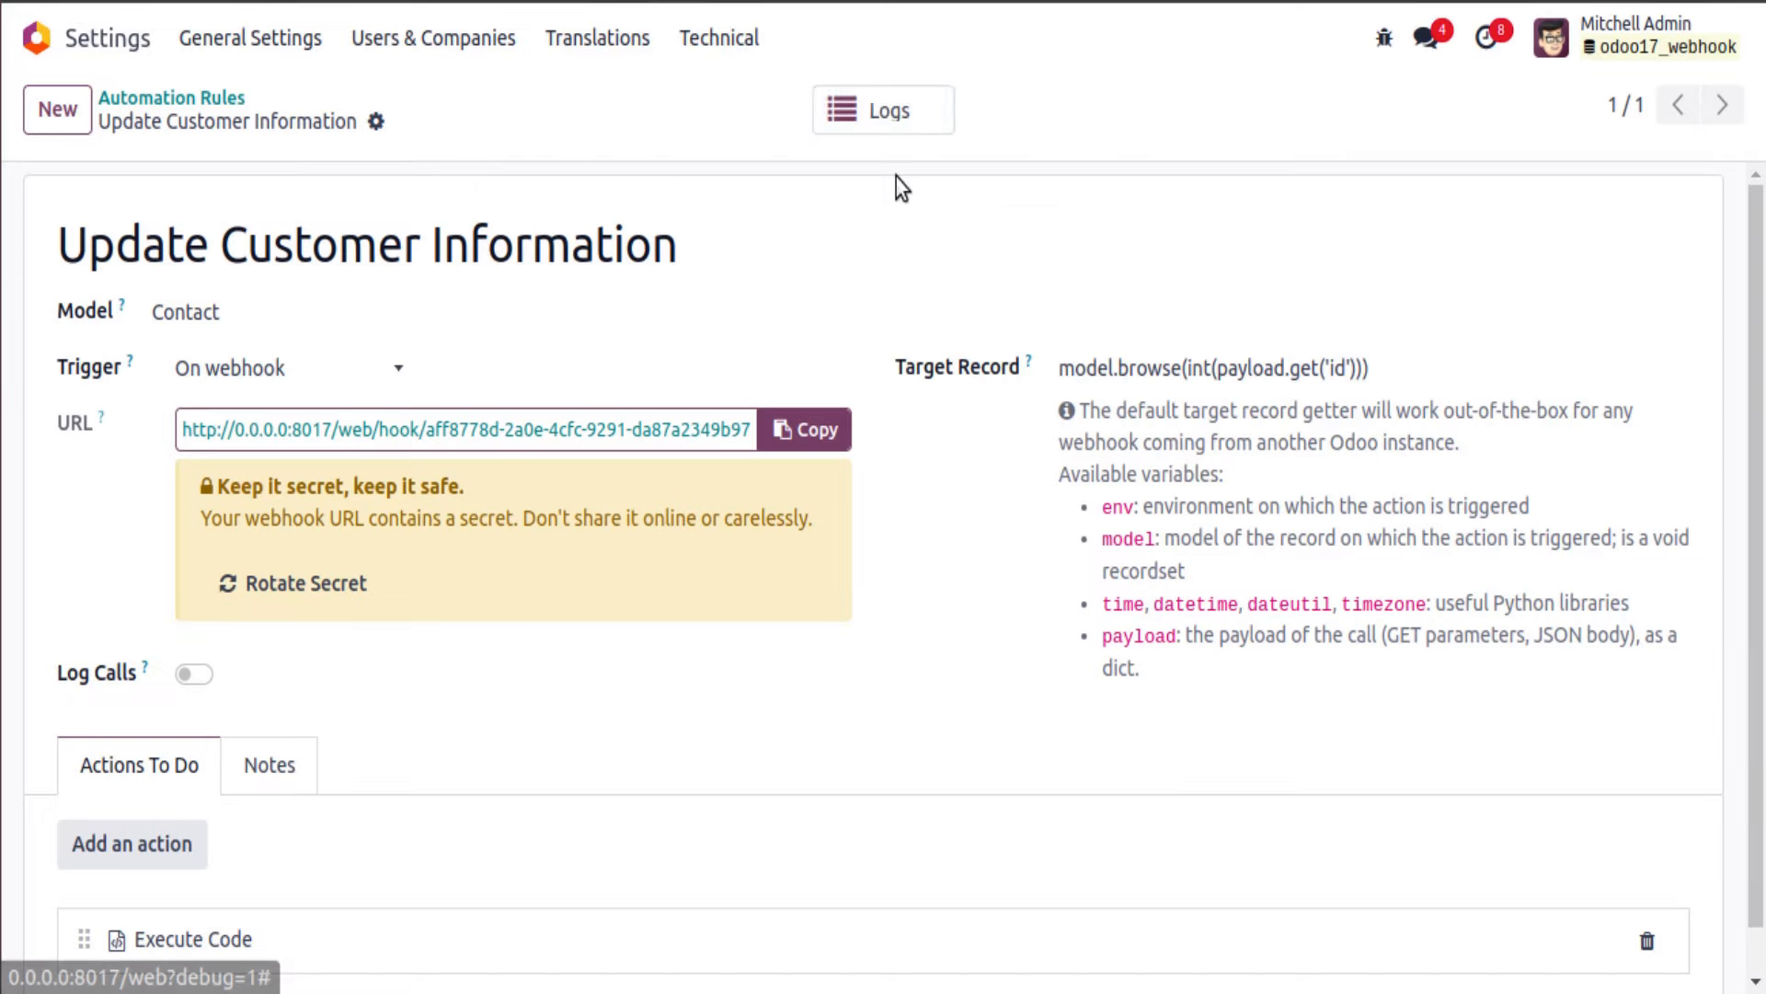
click(888, 109)
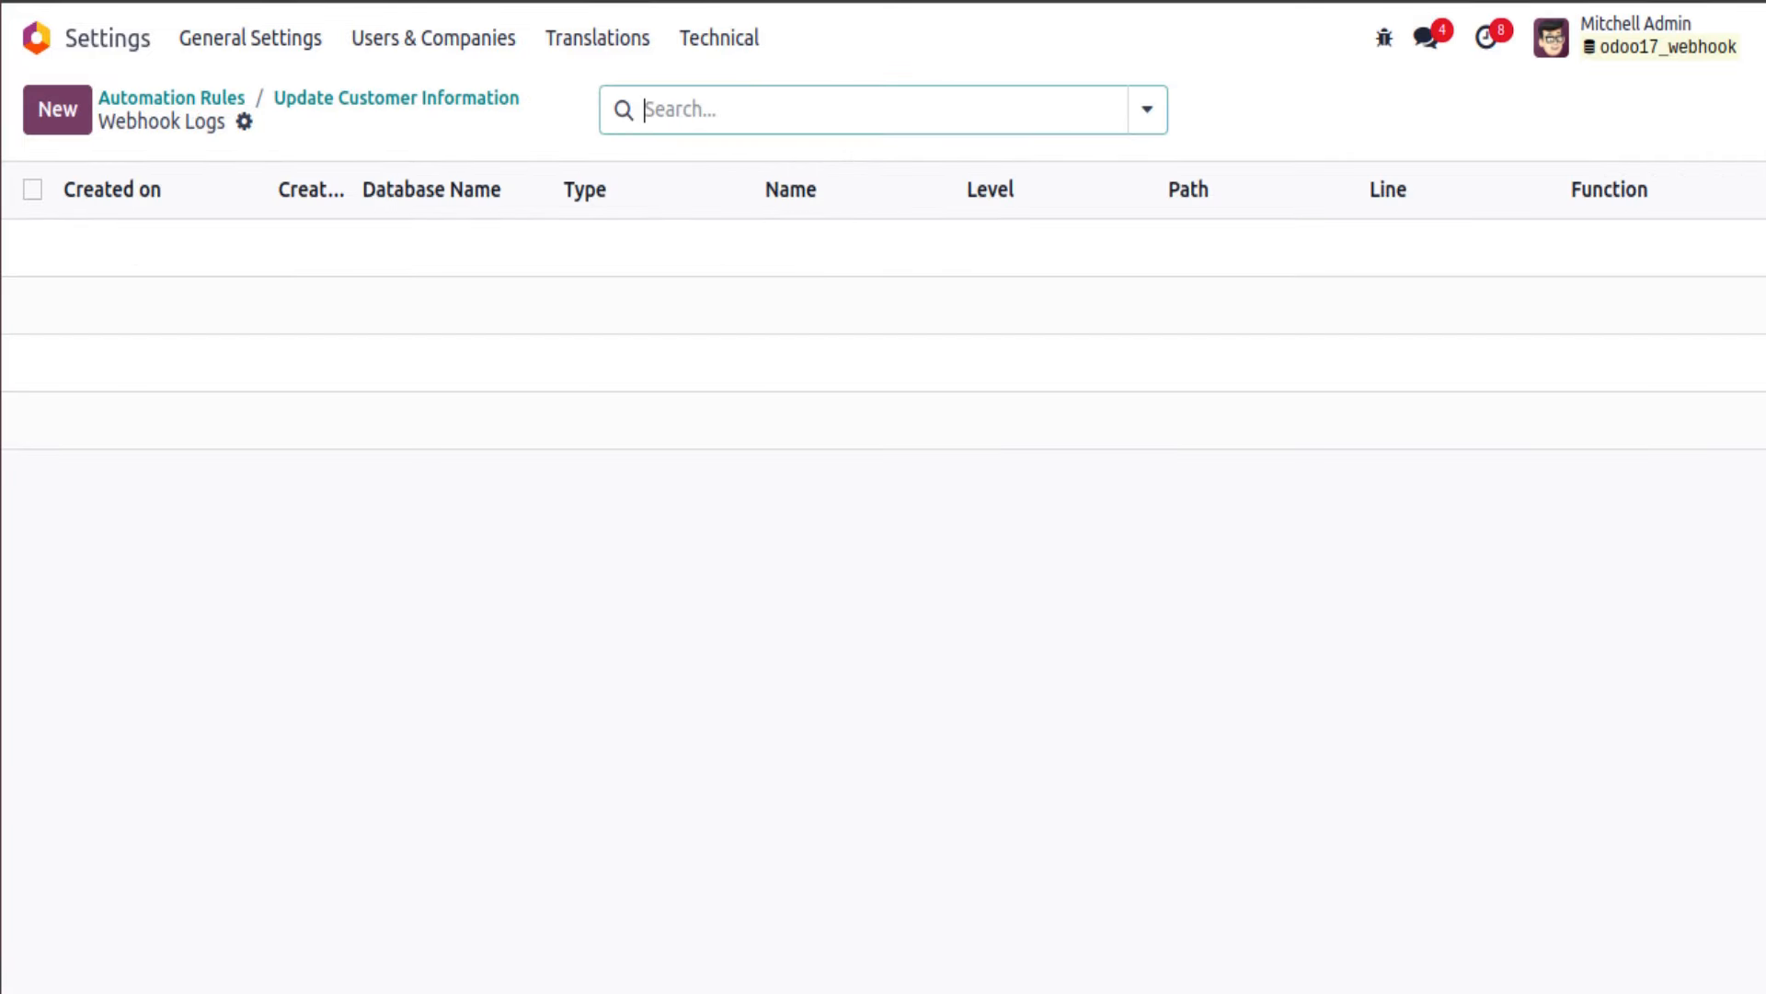
click(496, 98)
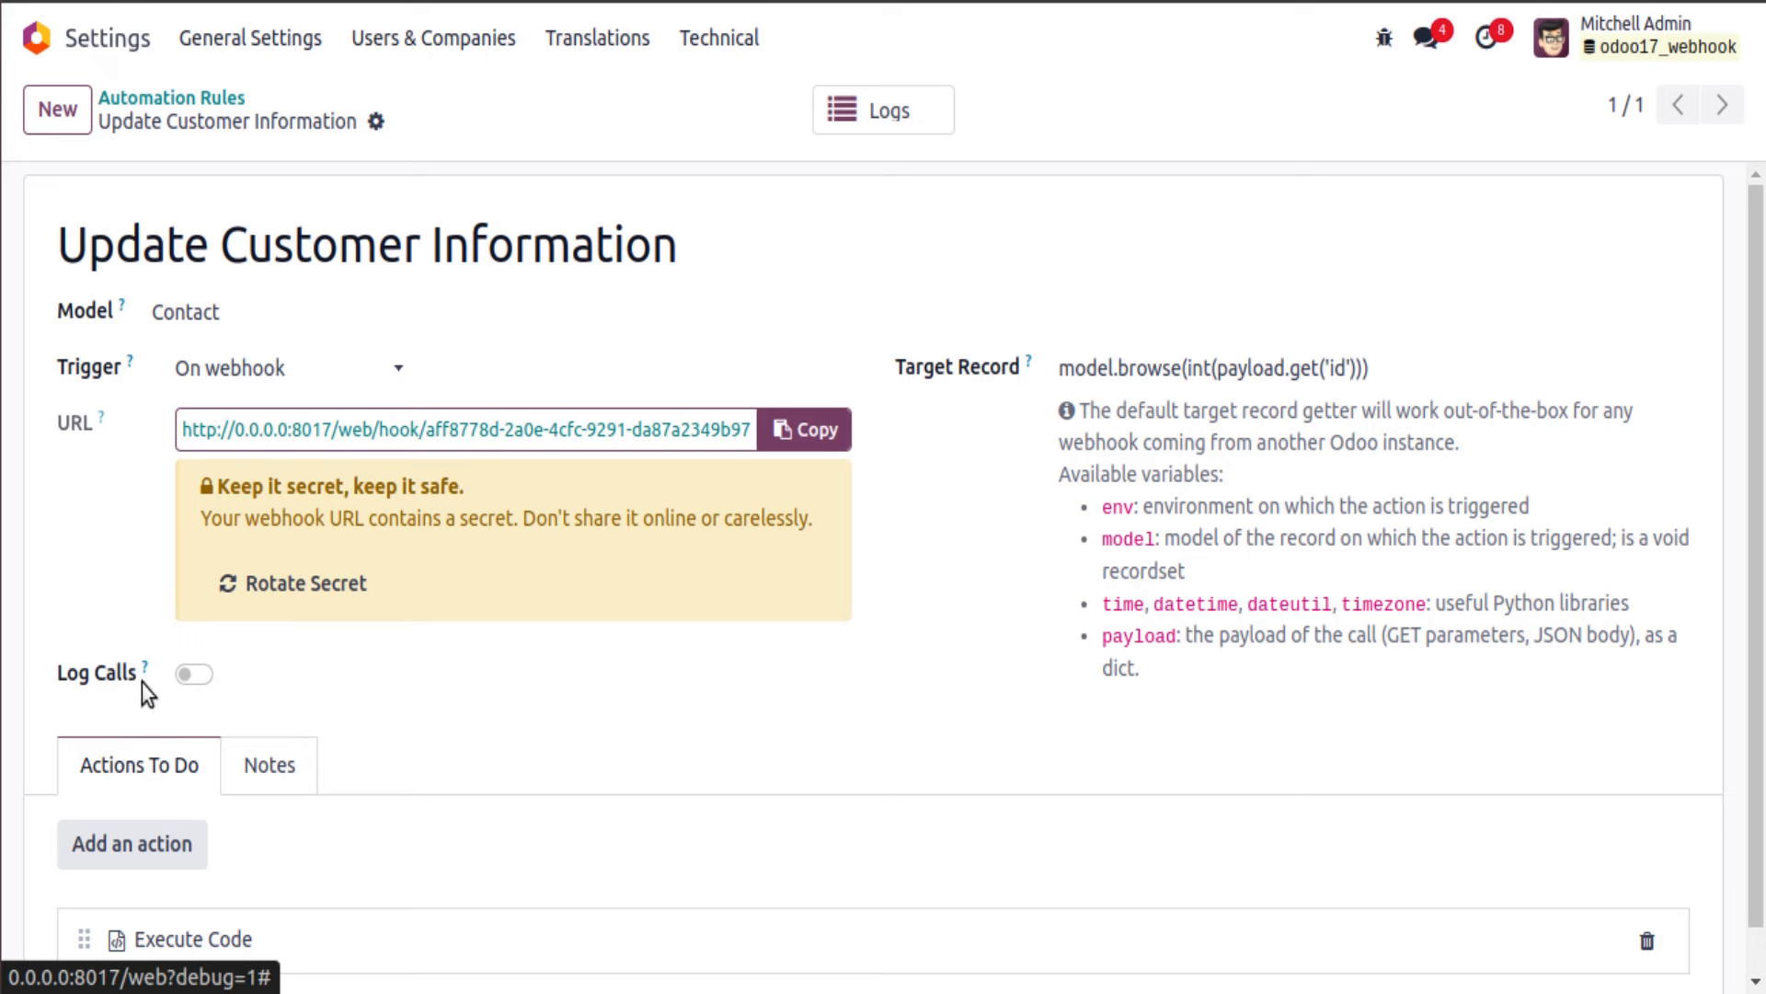
click(193, 674)
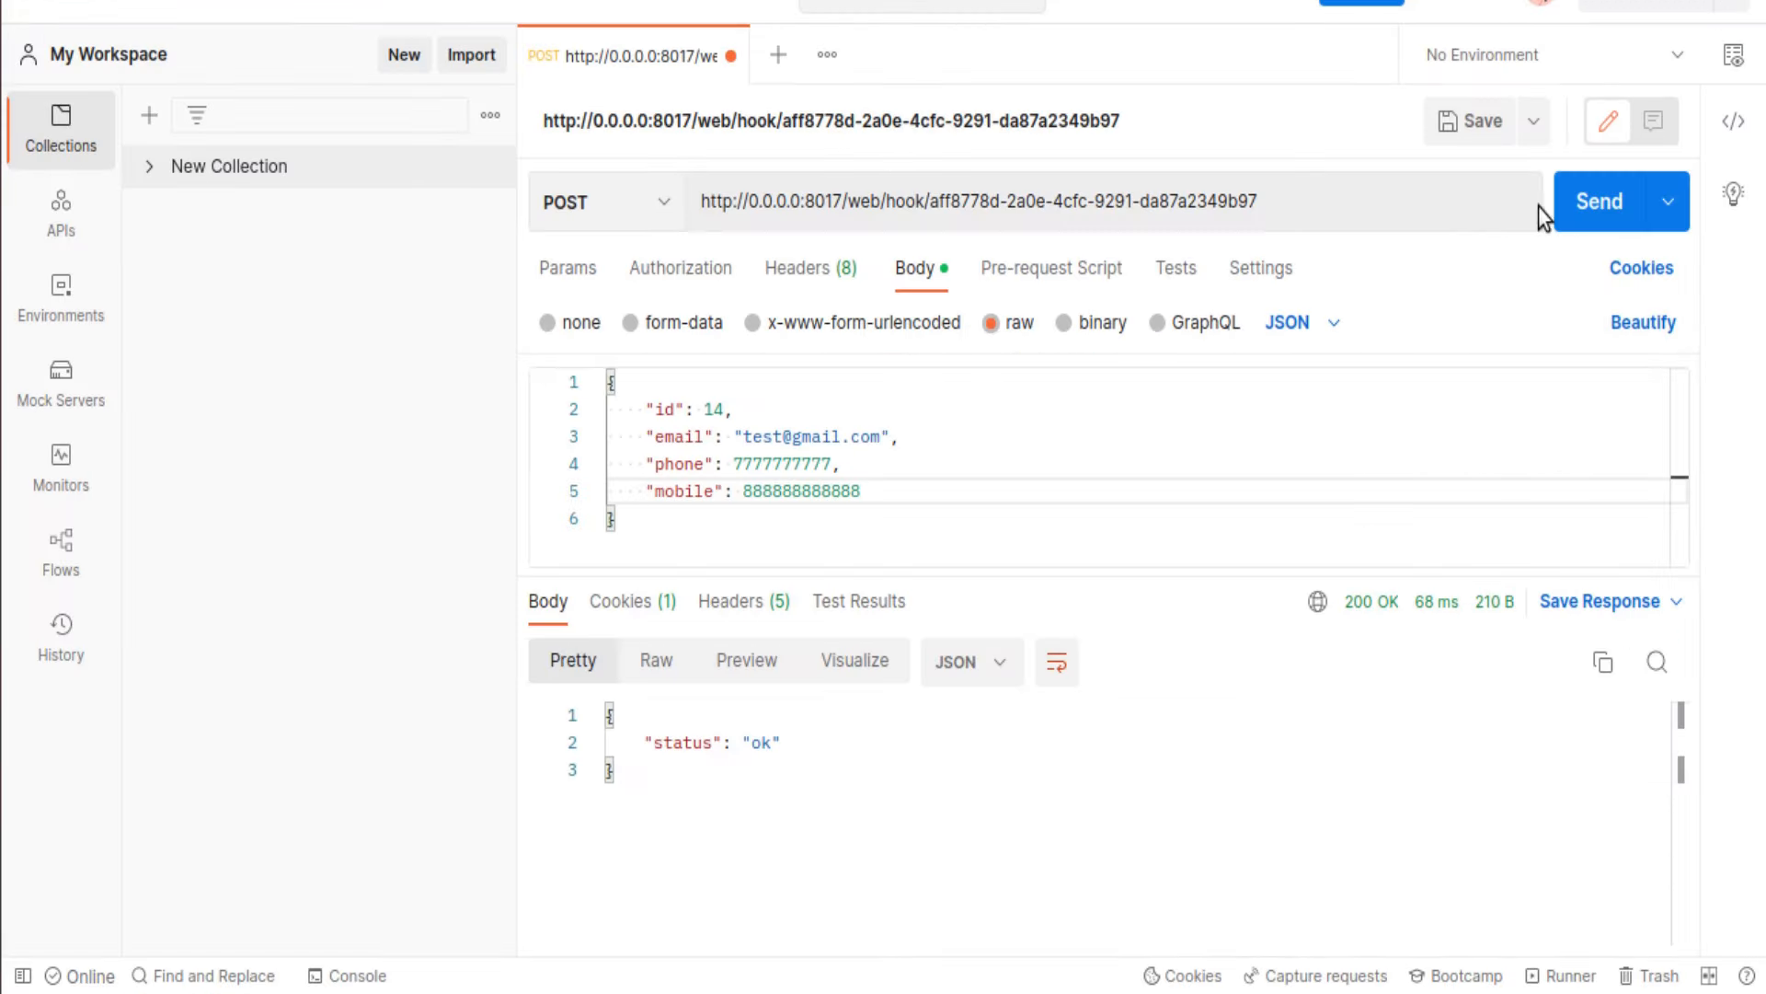
click(1574, 204)
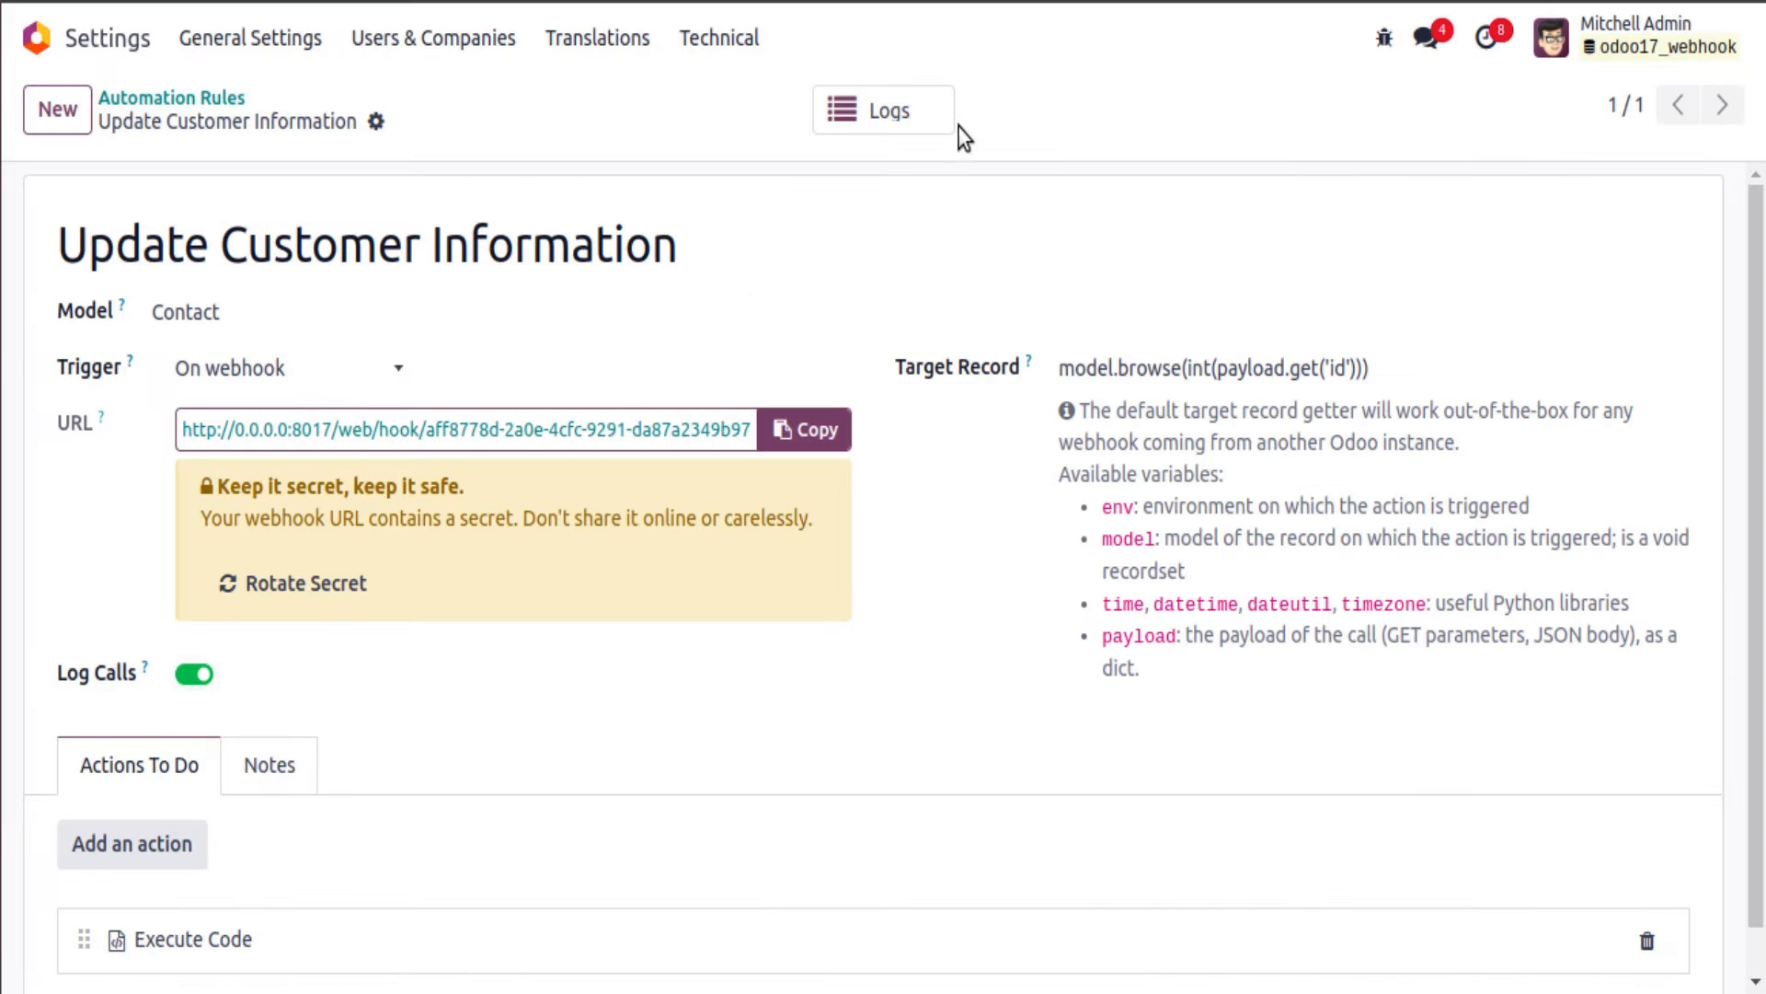
Step: Open the new webhook log entry and inspect the received id 14 payload in its message
click(931, 116)
click(688, 270)
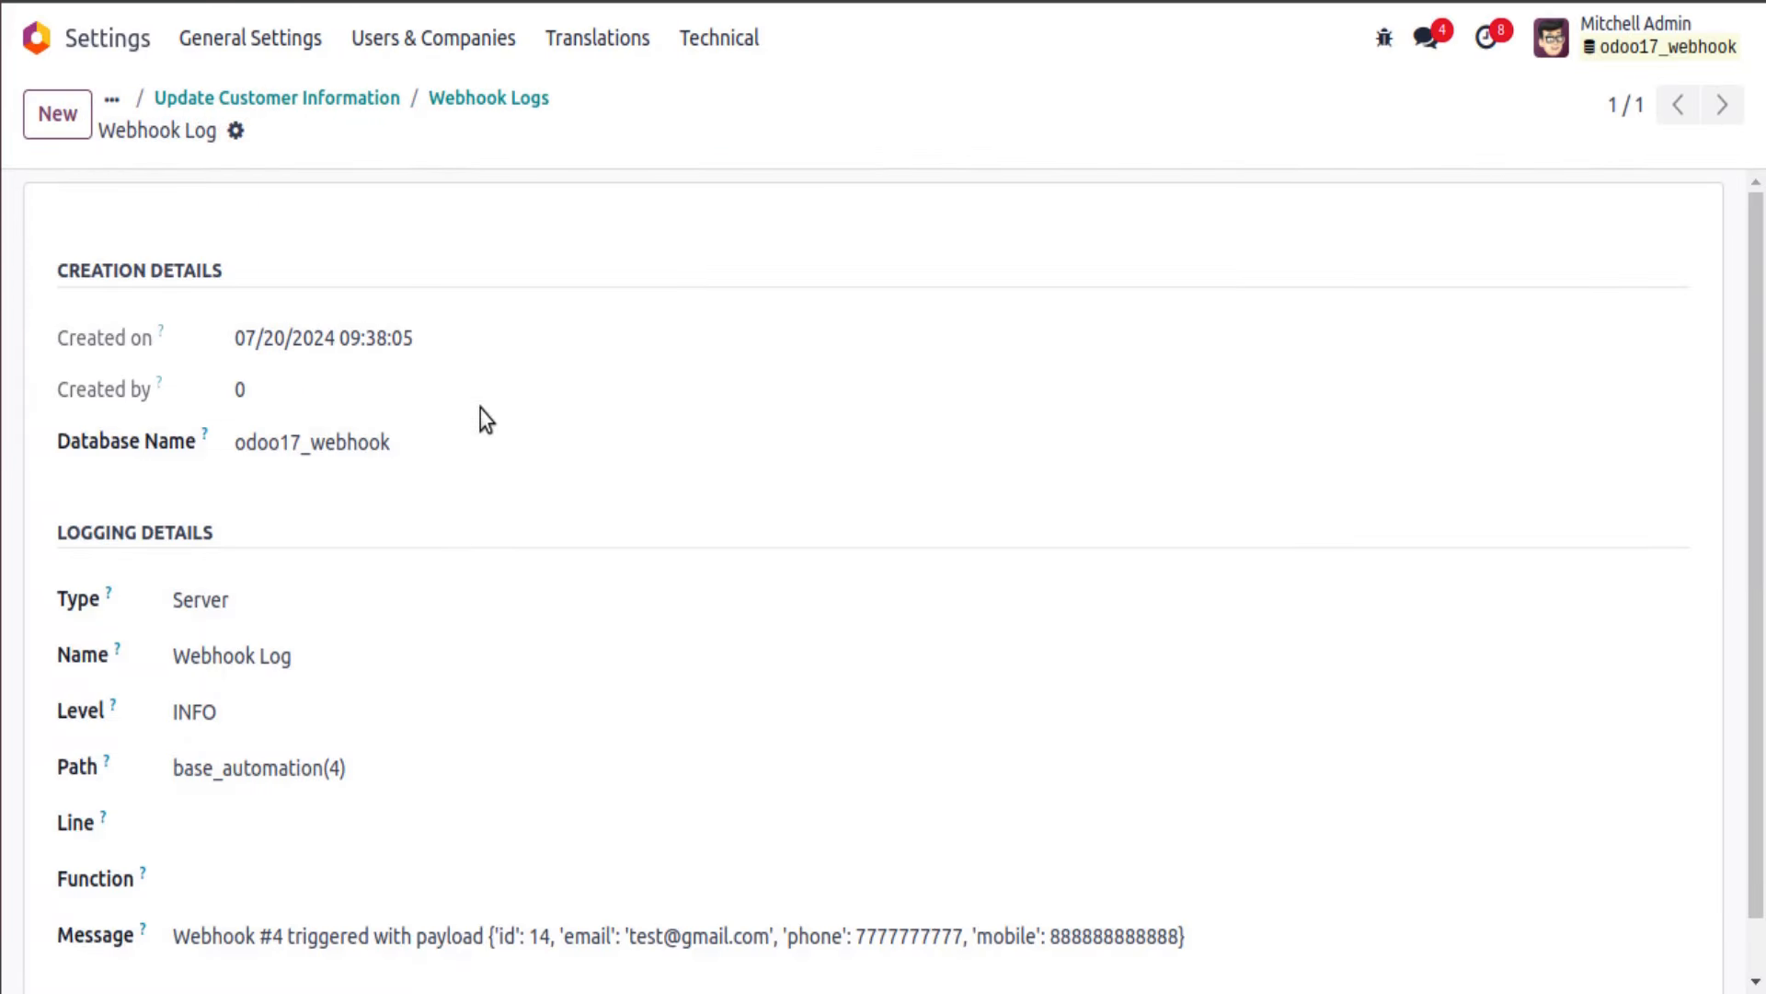
scroll(481, 410, down, 1)
scroll(1758, 599, up, 1)
scroll(279, 504, down, 1)
drag(182, 879, 304, 878)
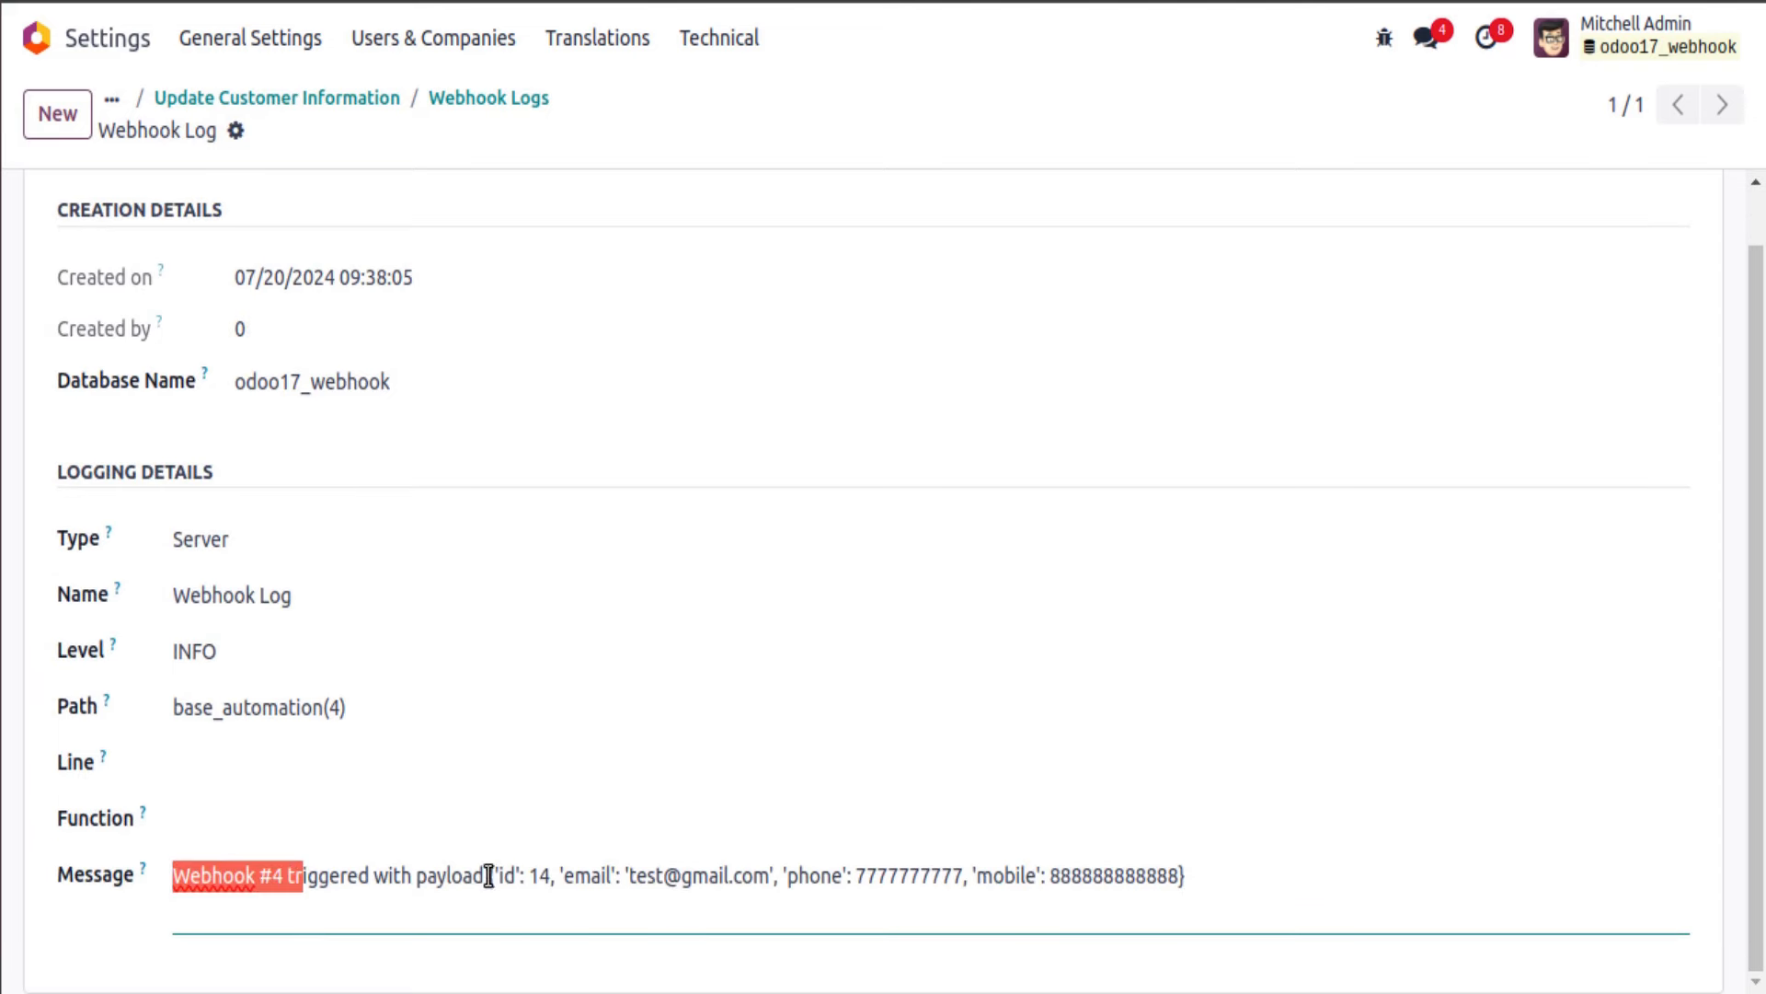
drag(489, 874, 1207, 879)
click(509, 102)
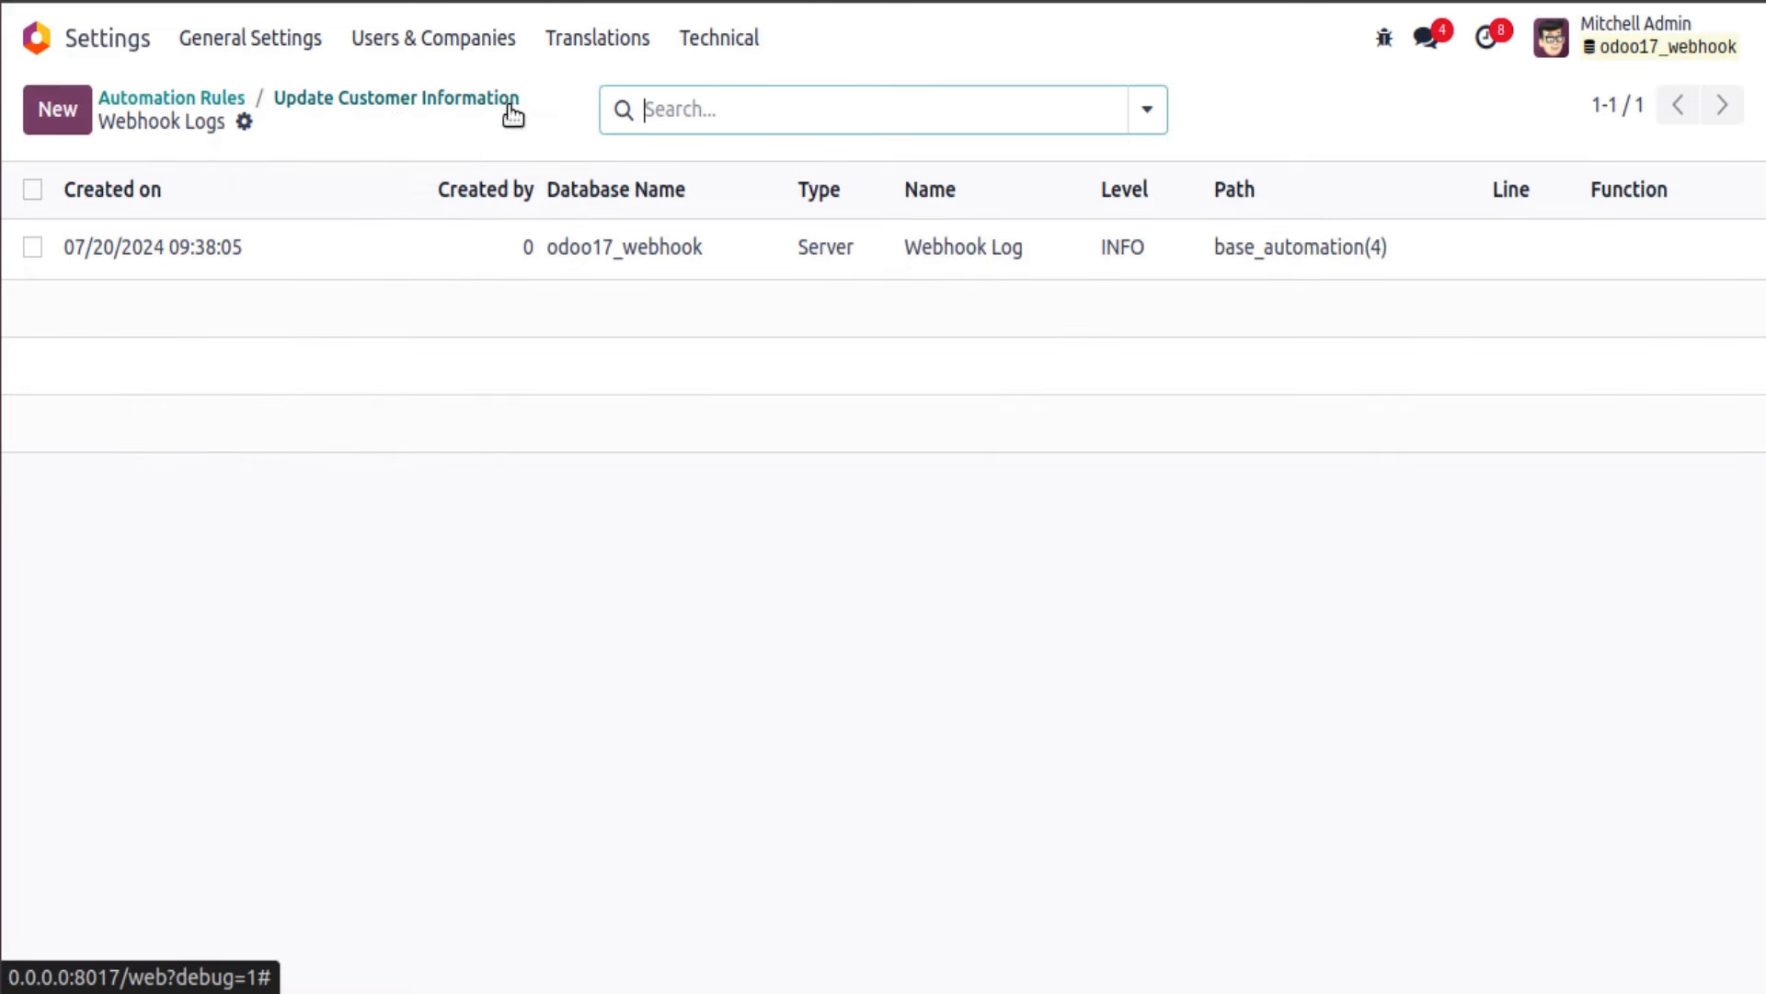
click(285, 103)
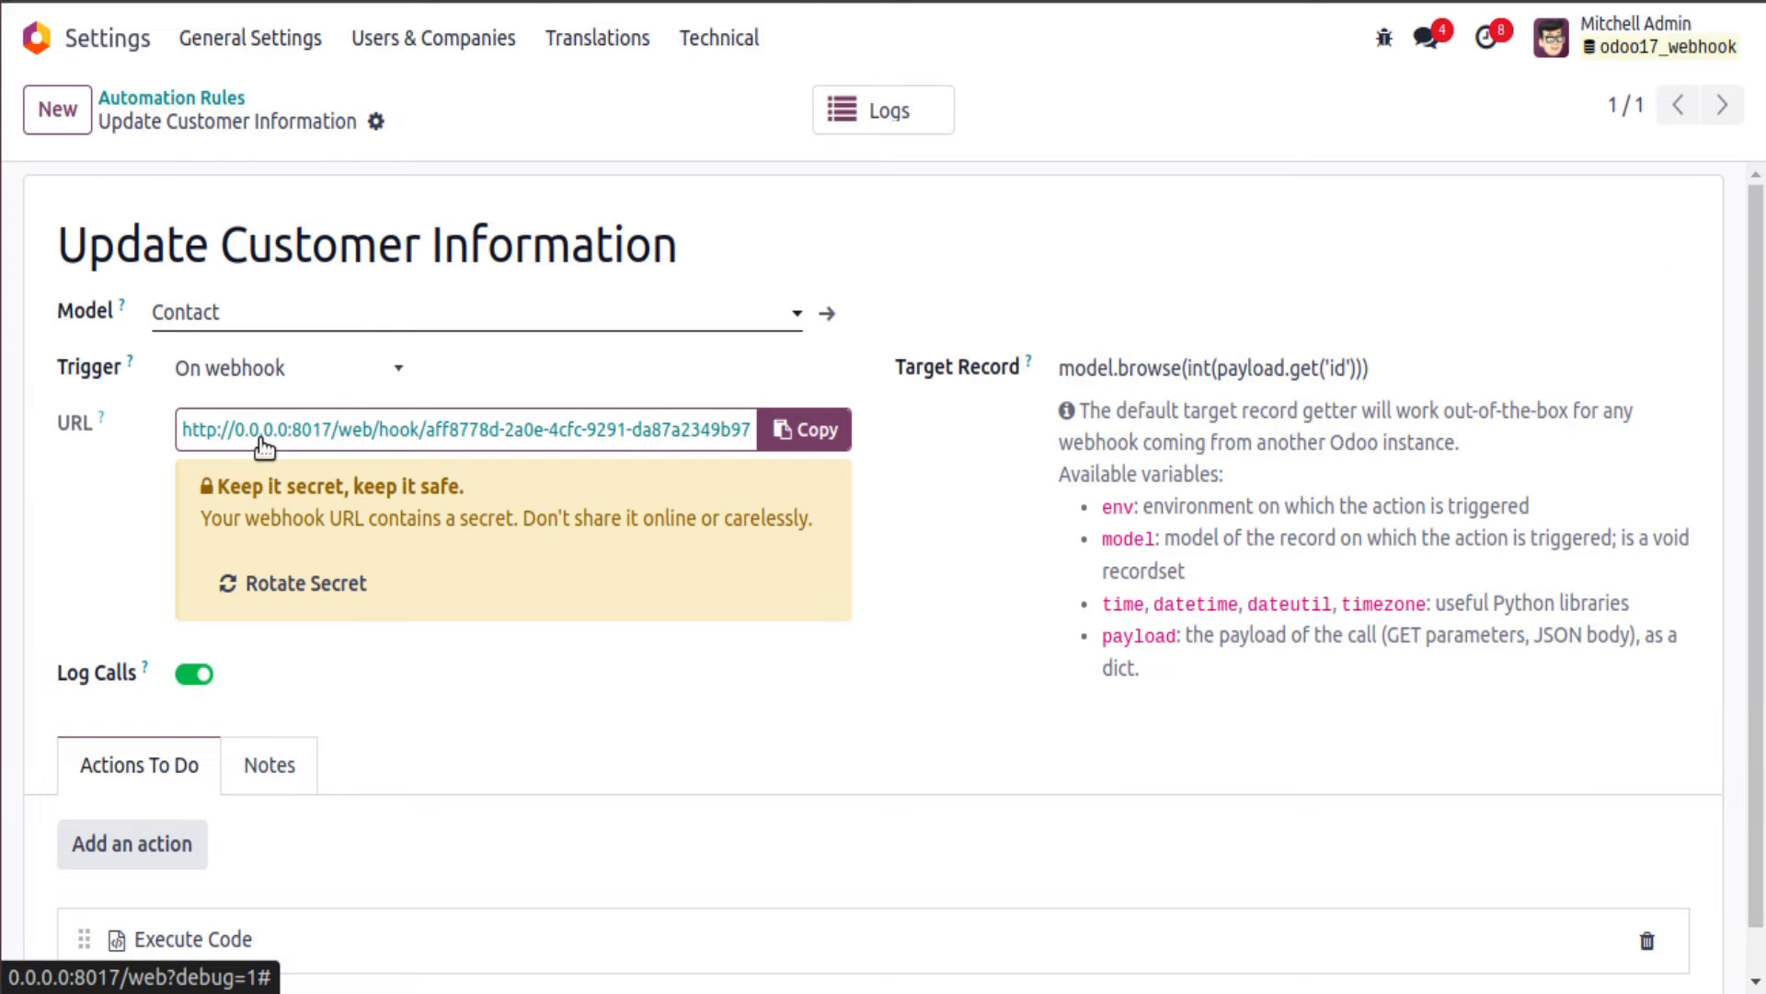
Step: Turn Log Calls off, rotate the webhook secret, and resend to the old URL, which returns 404
click(184, 678)
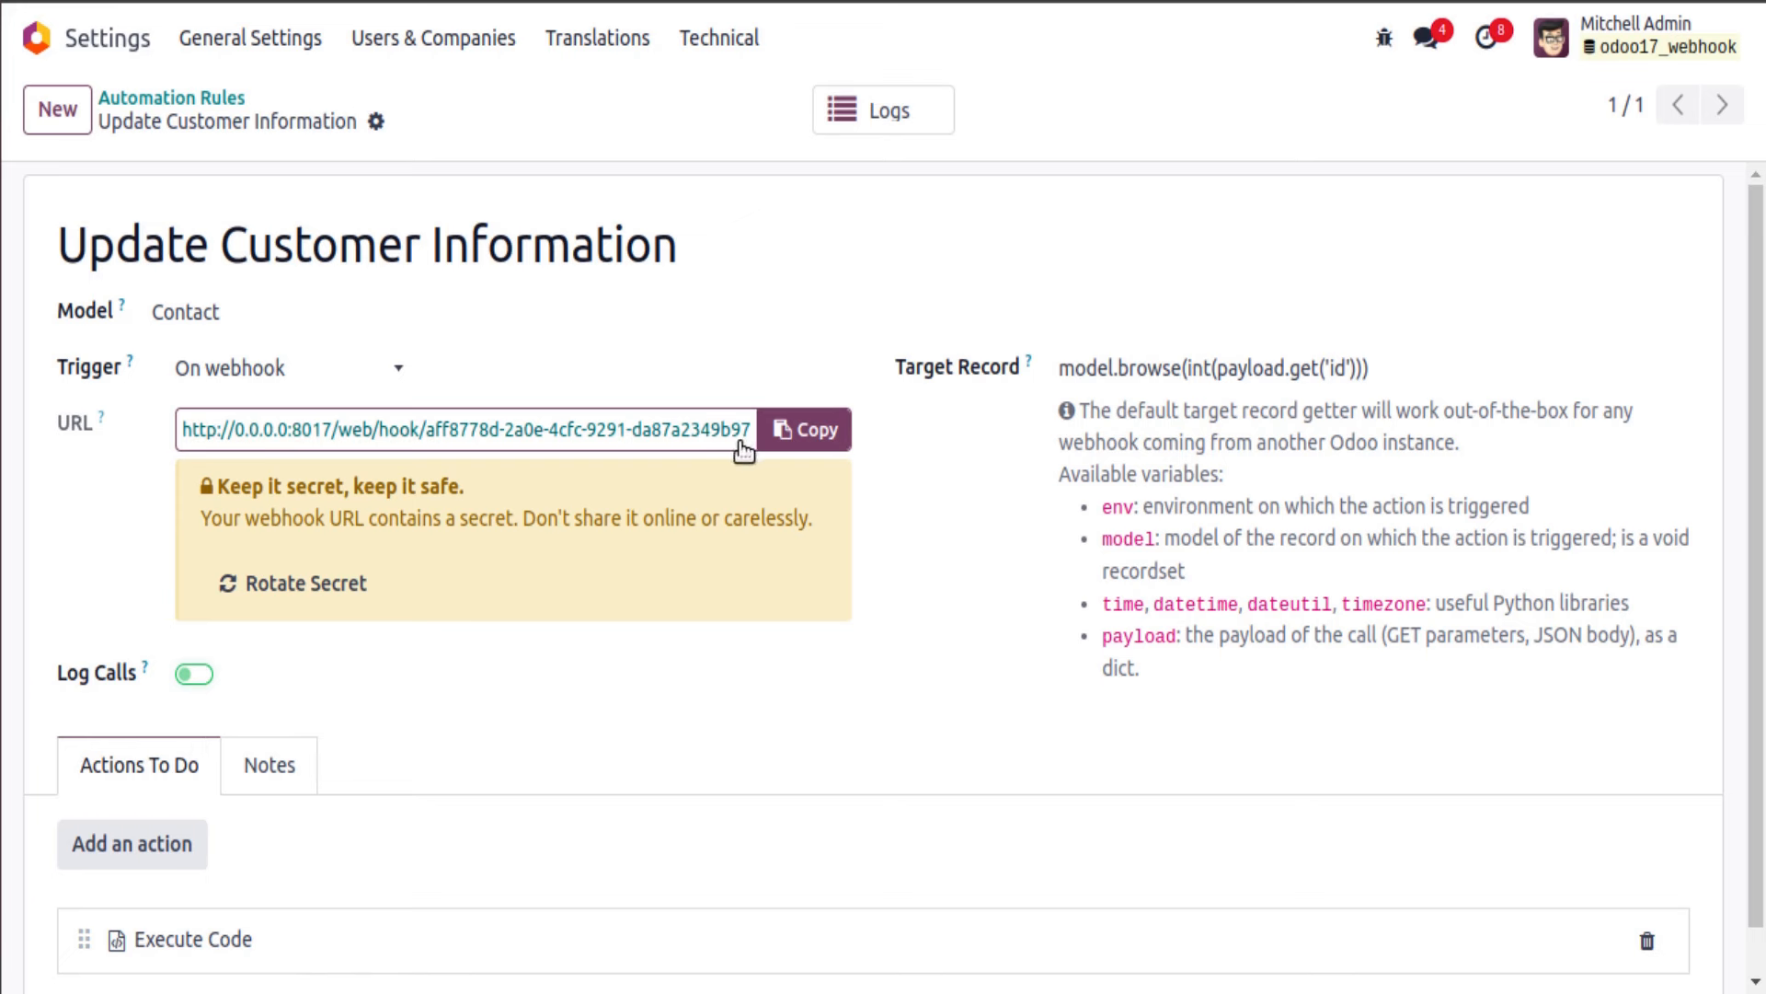
click(304, 585)
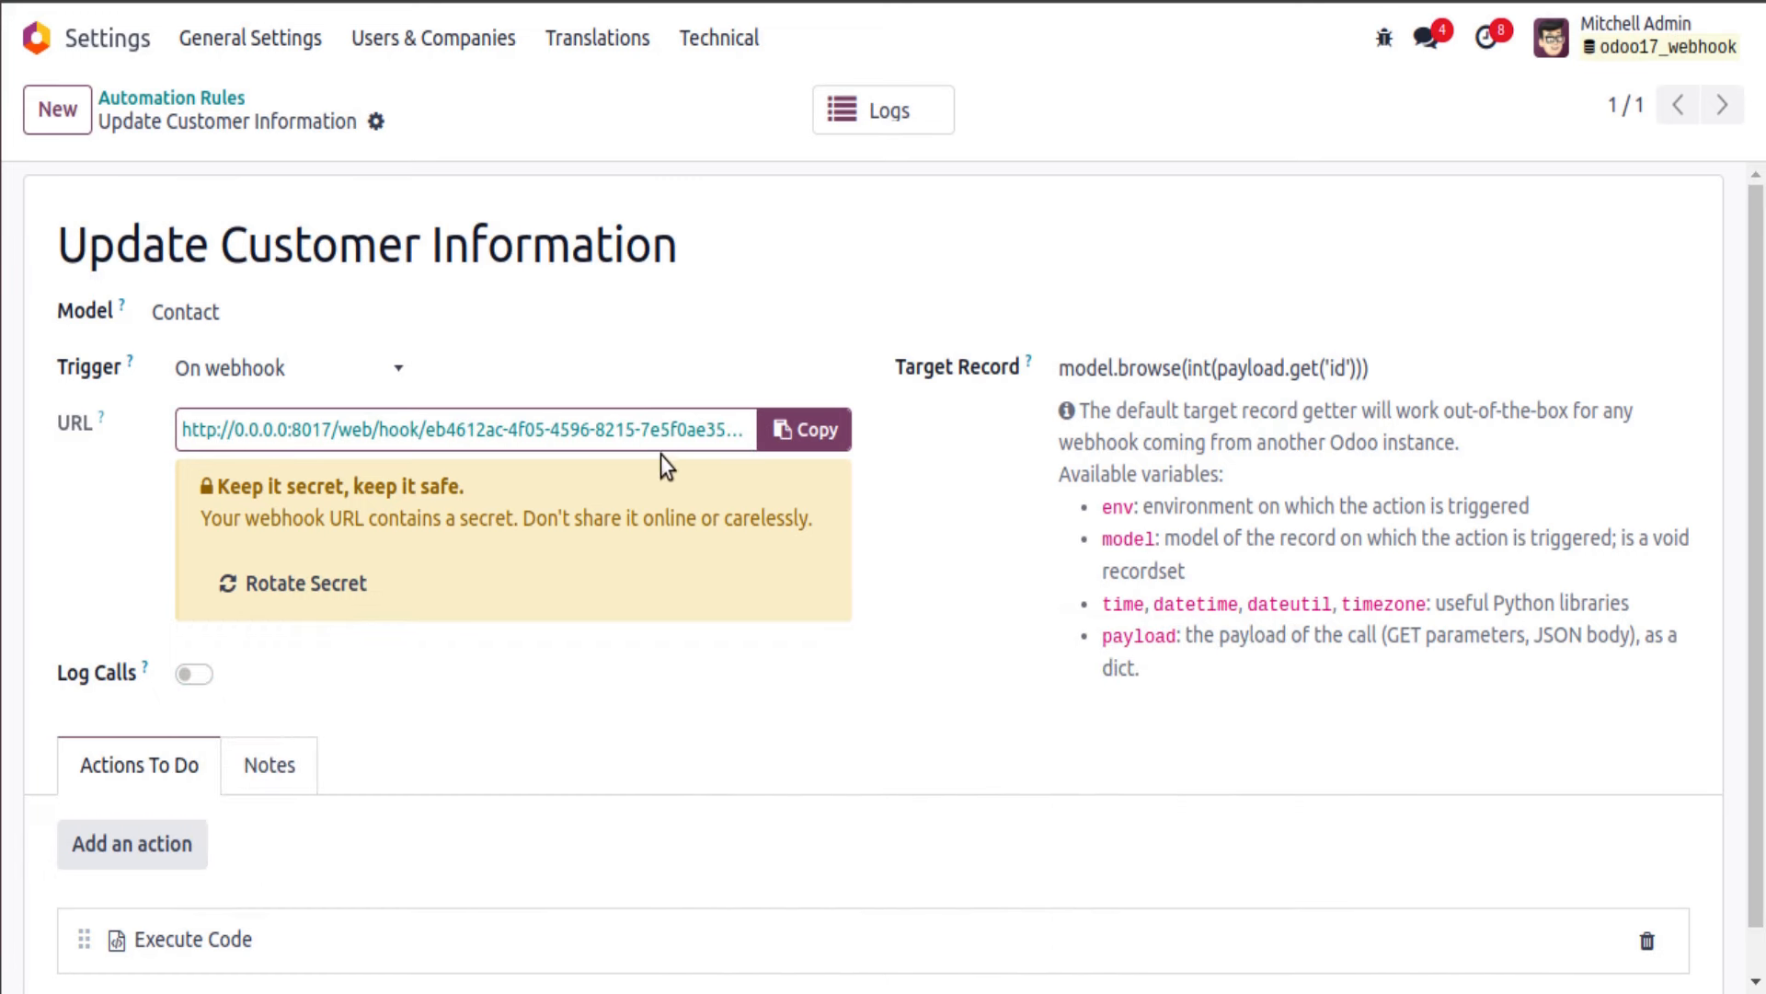
click(5, 210)
click(1601, 198)
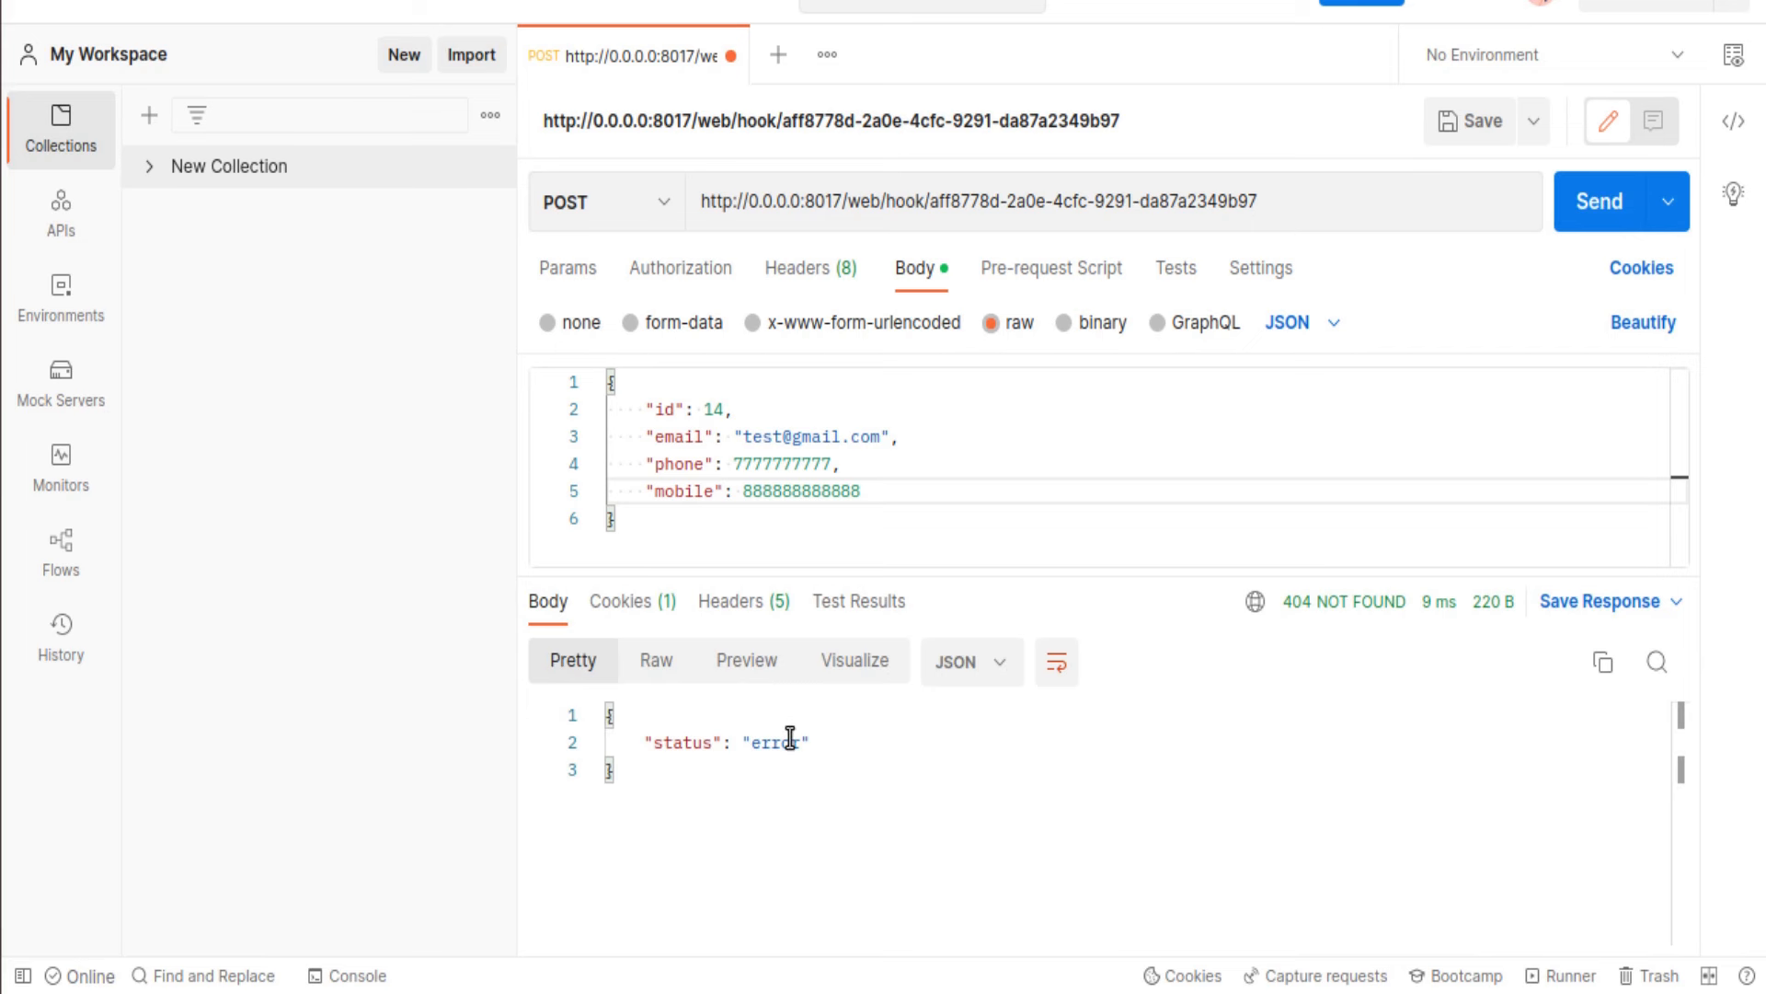
Step: Copy the rotated webhook URL from Odoo into Postman's request and resend it, getting 200 OK
triple_click(937, 203)
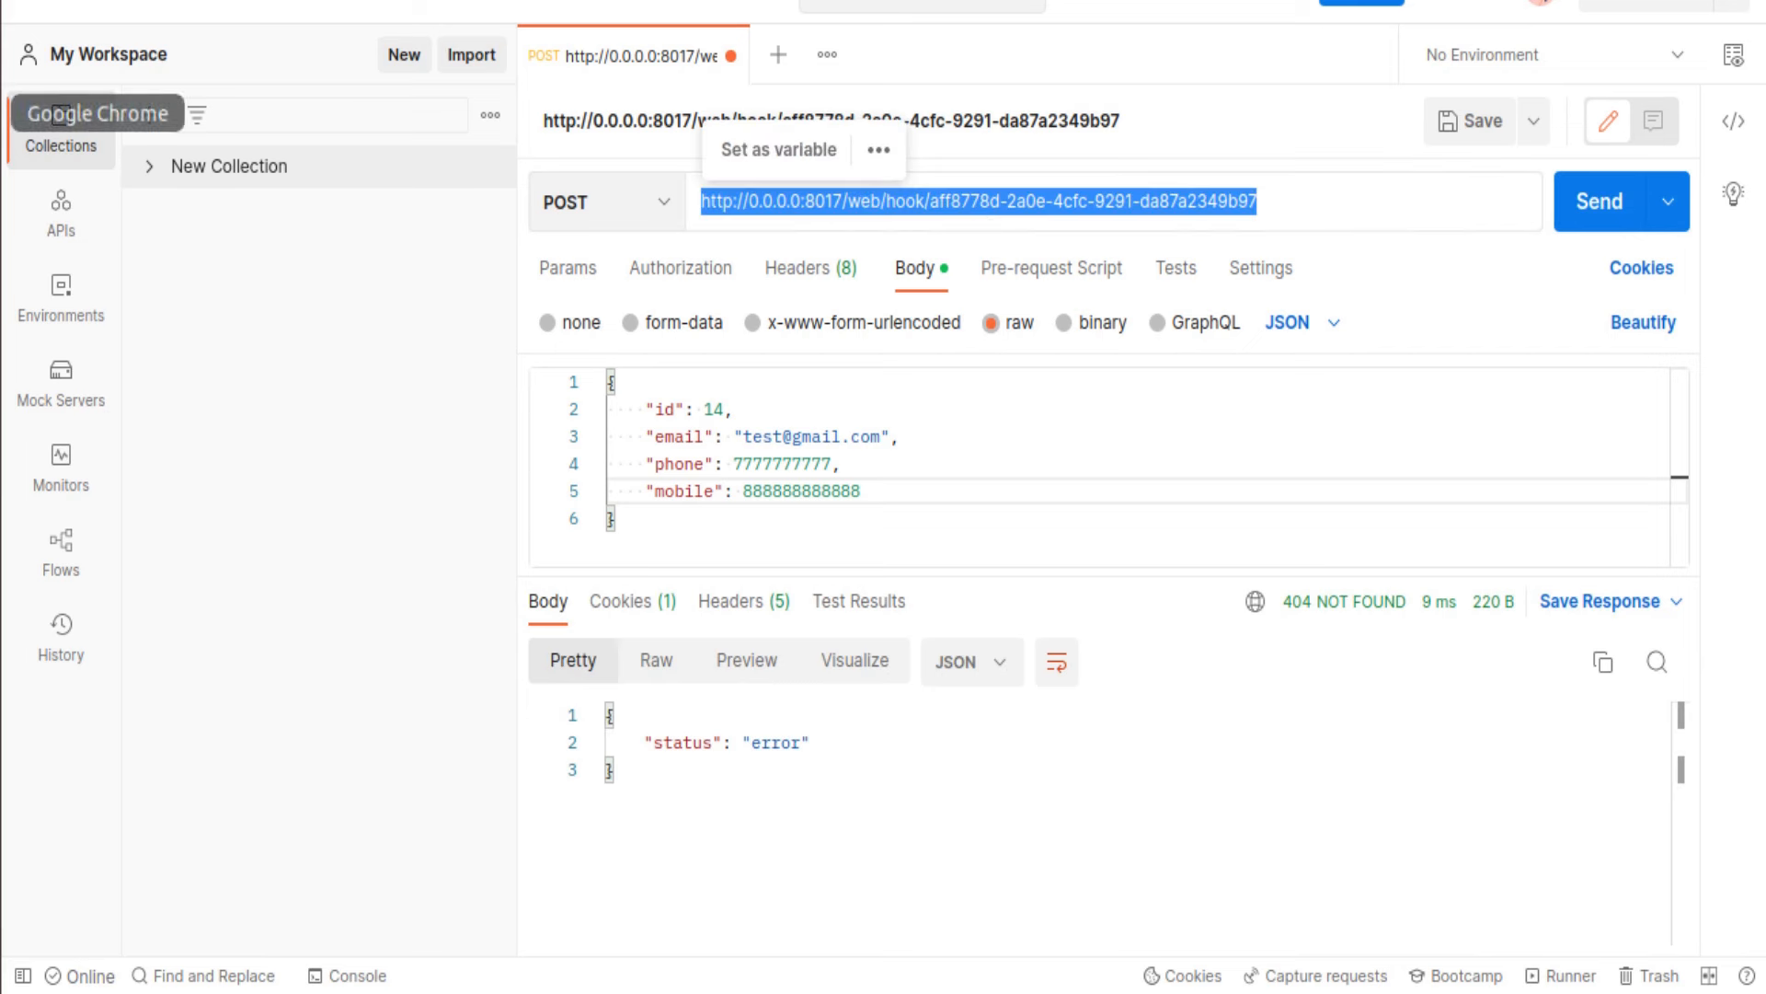
click(5, 114)
click(595, 436)
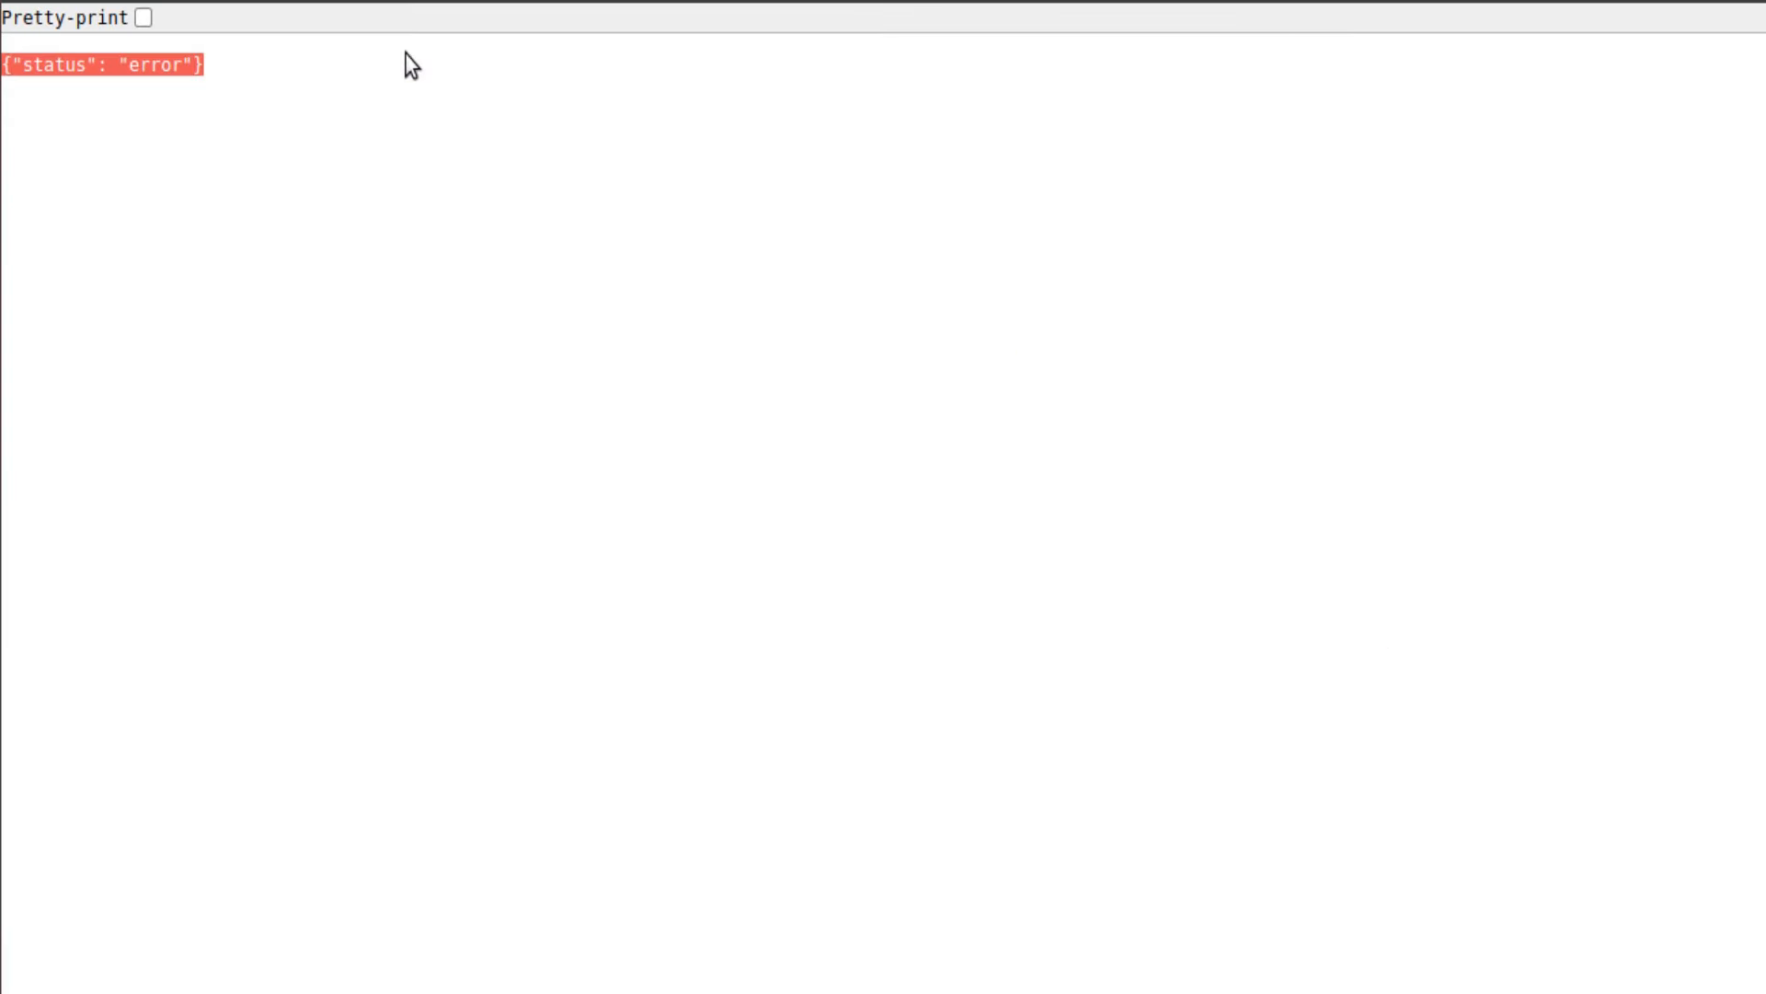
click(331, 2)
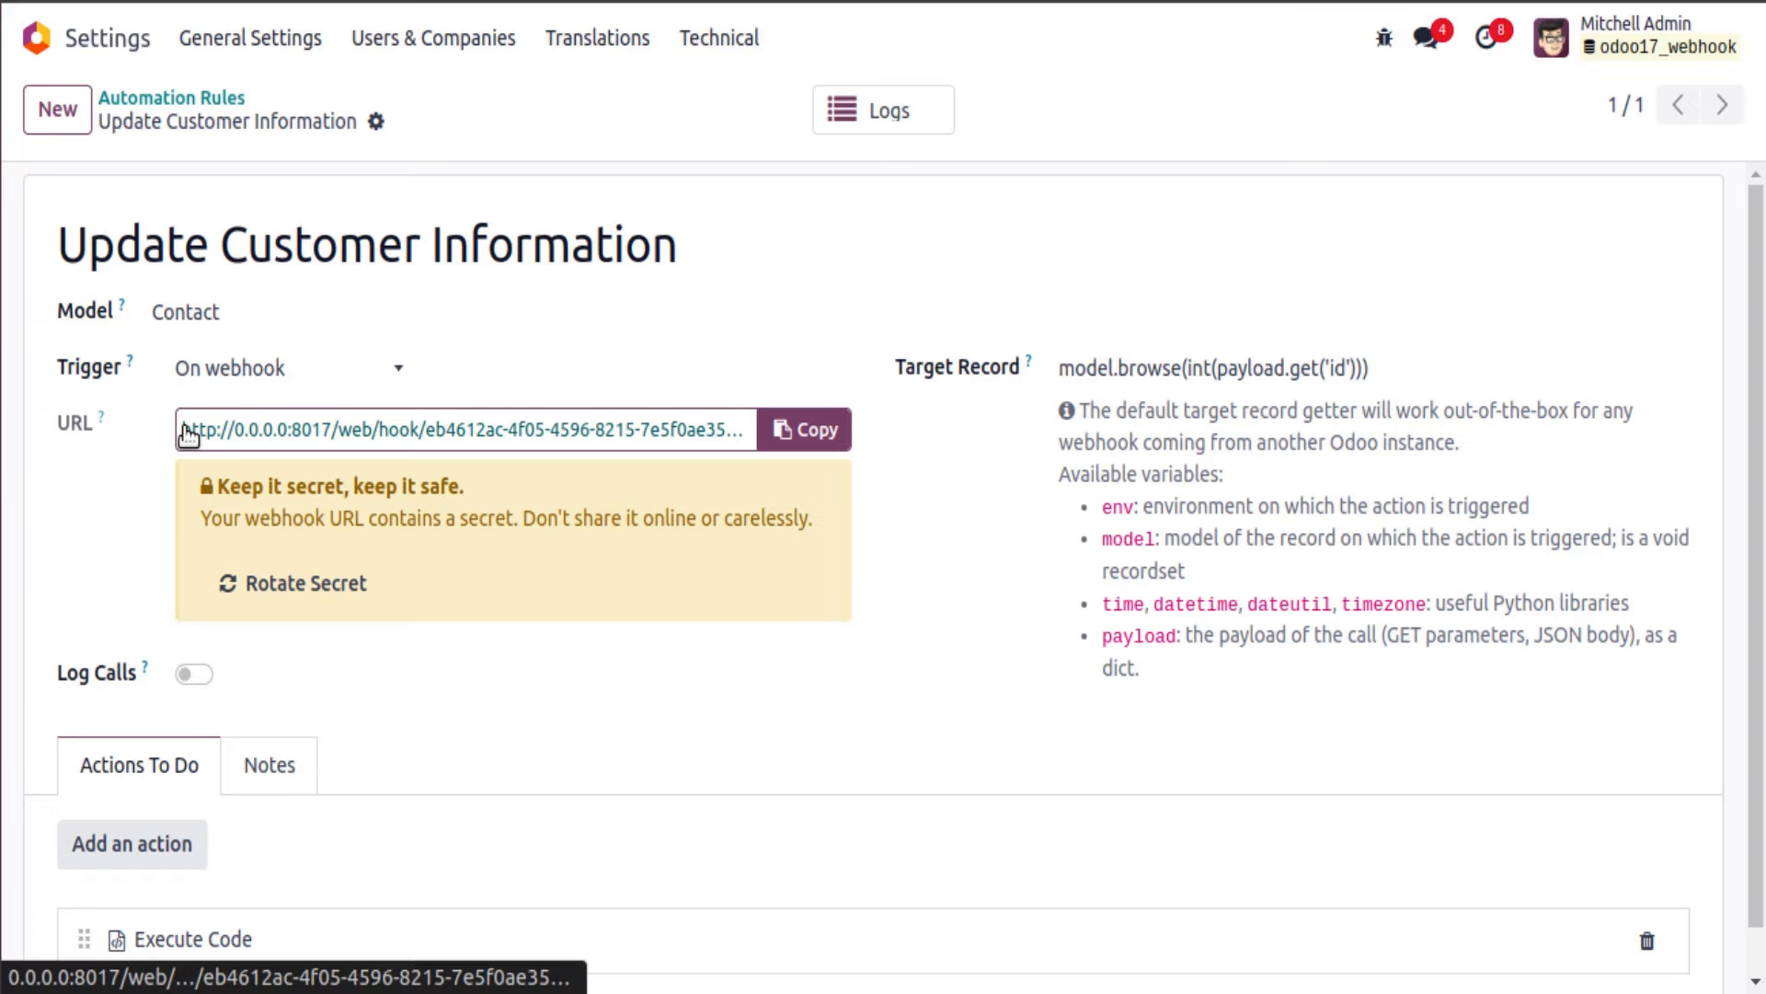
drag(184, 433, 792, 426)
key(ctrl+Tab)
key(ctrl+l)
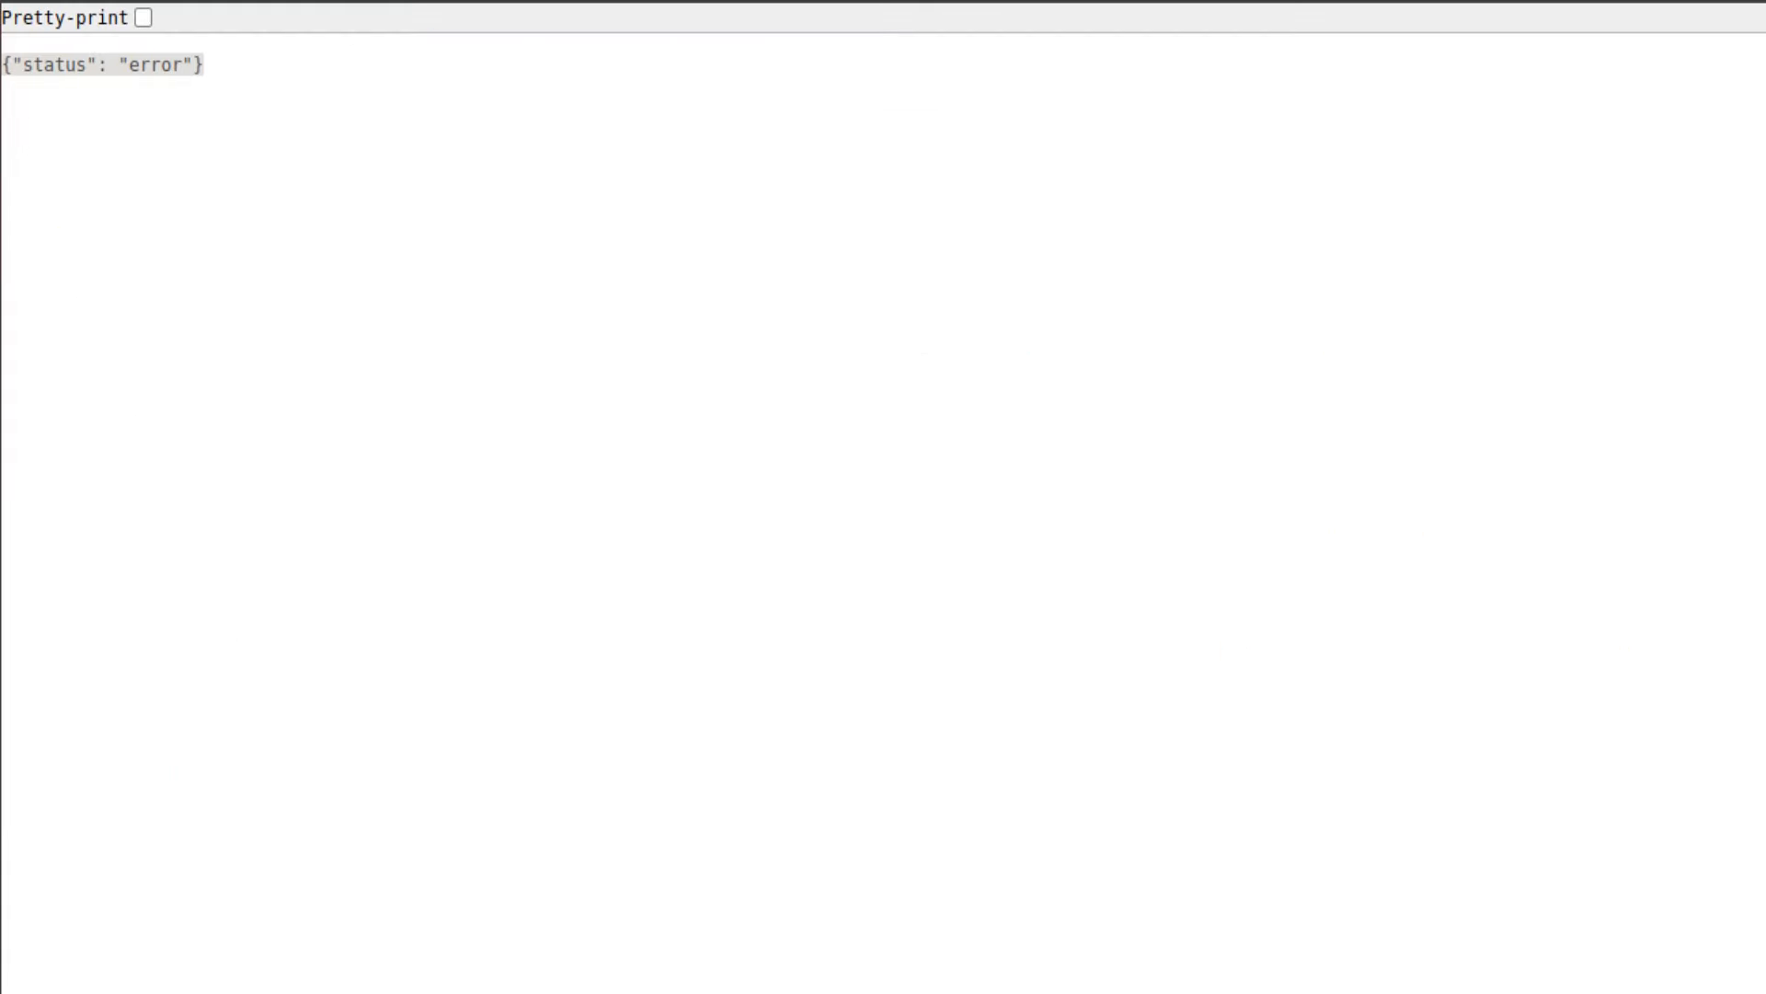
key(alt+Tab)
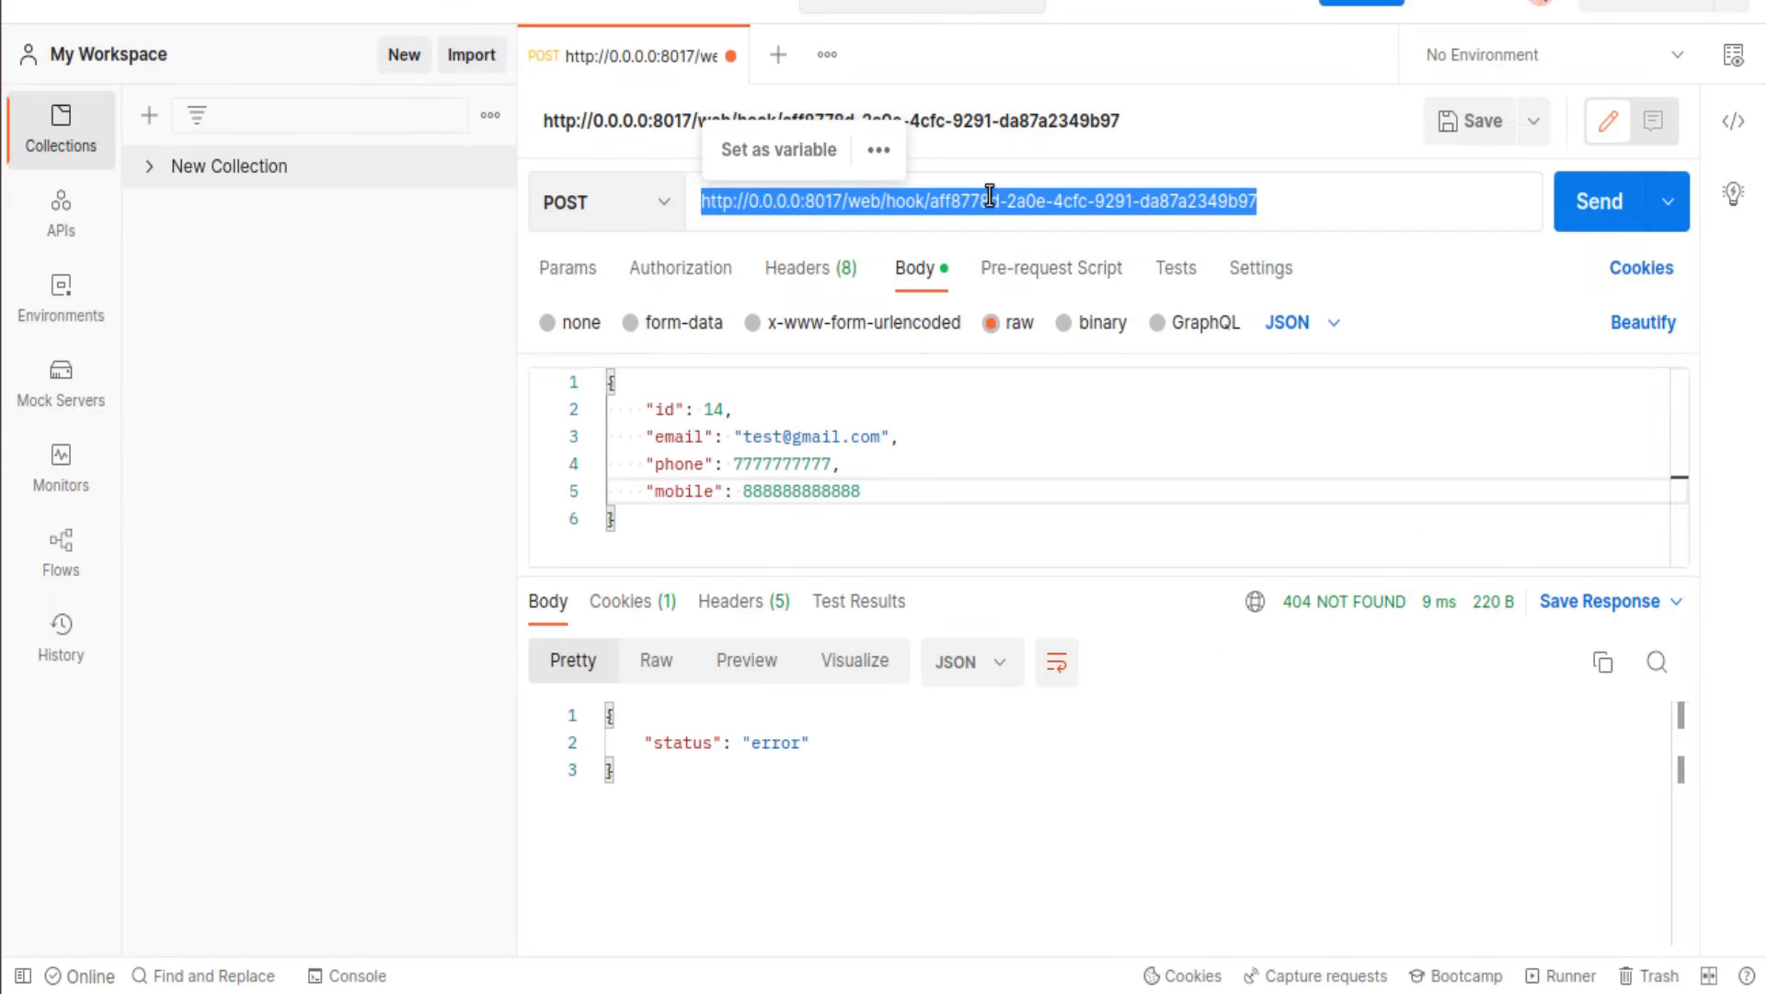
key(ctrl+v)
click(1605, 221)
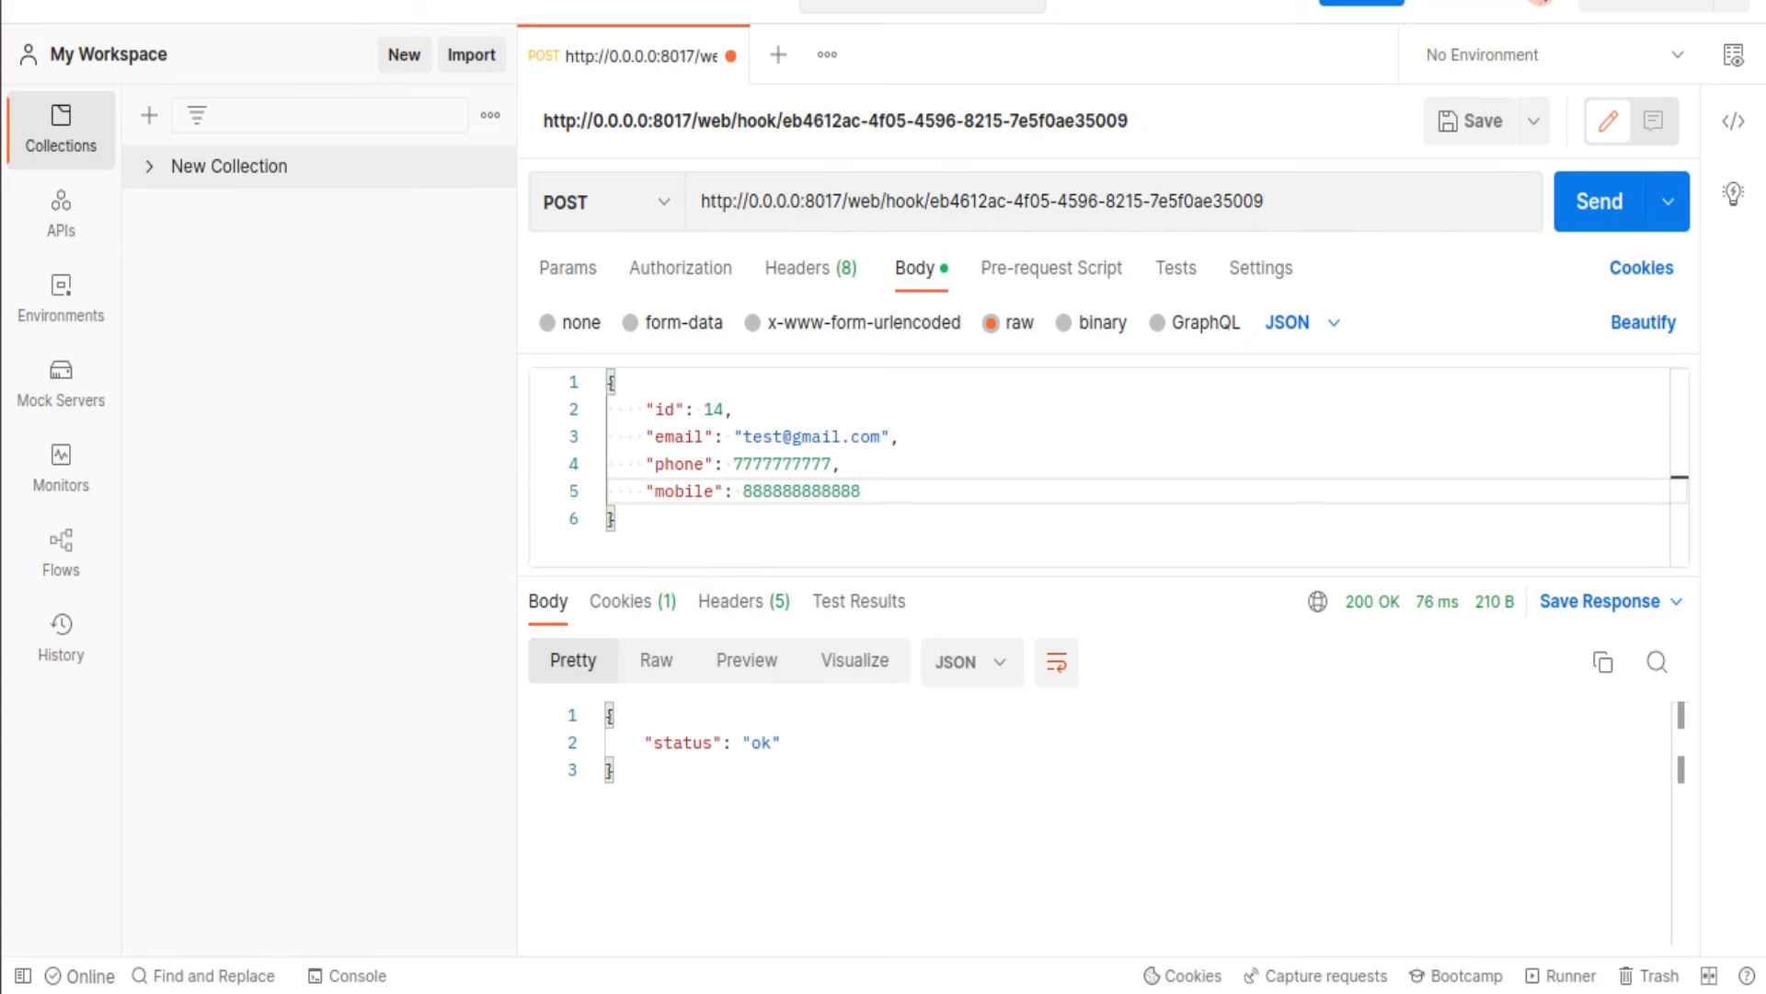
key(alt+Tab)
key(ctrl+Tab)
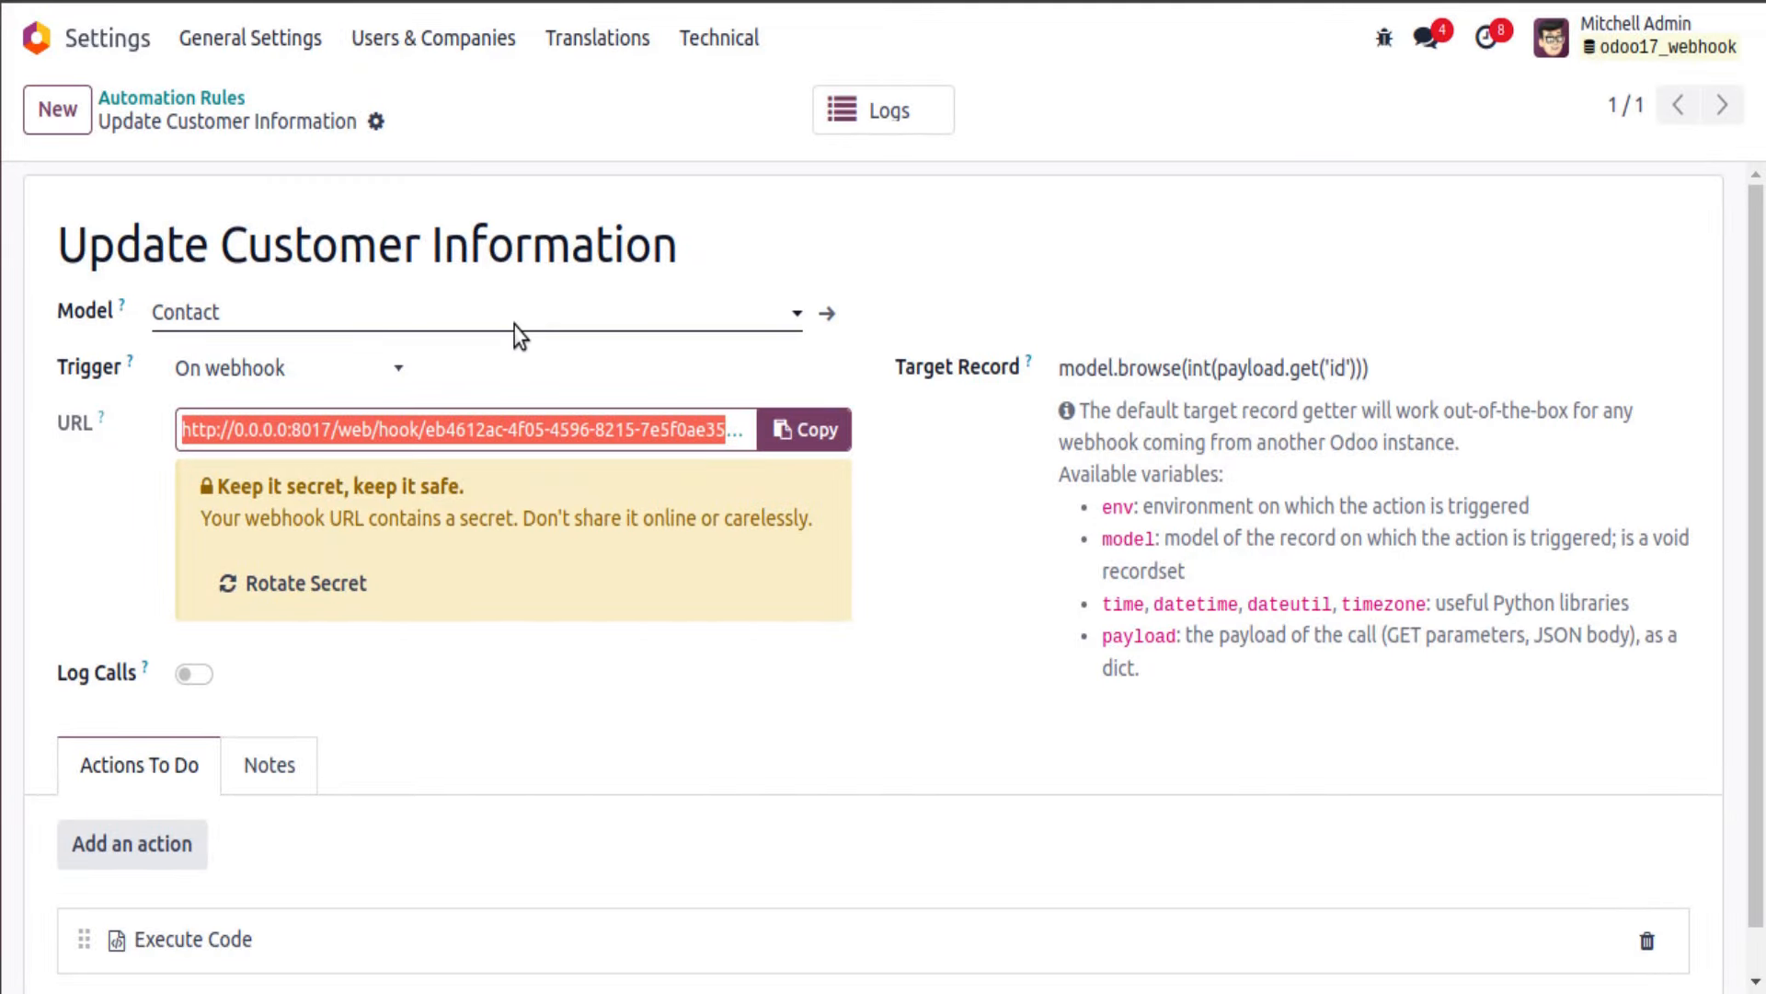
Step: Create a new automation rule named 'Update Record' with Sales Order as its model
click(142, 97)
click(53, 115)
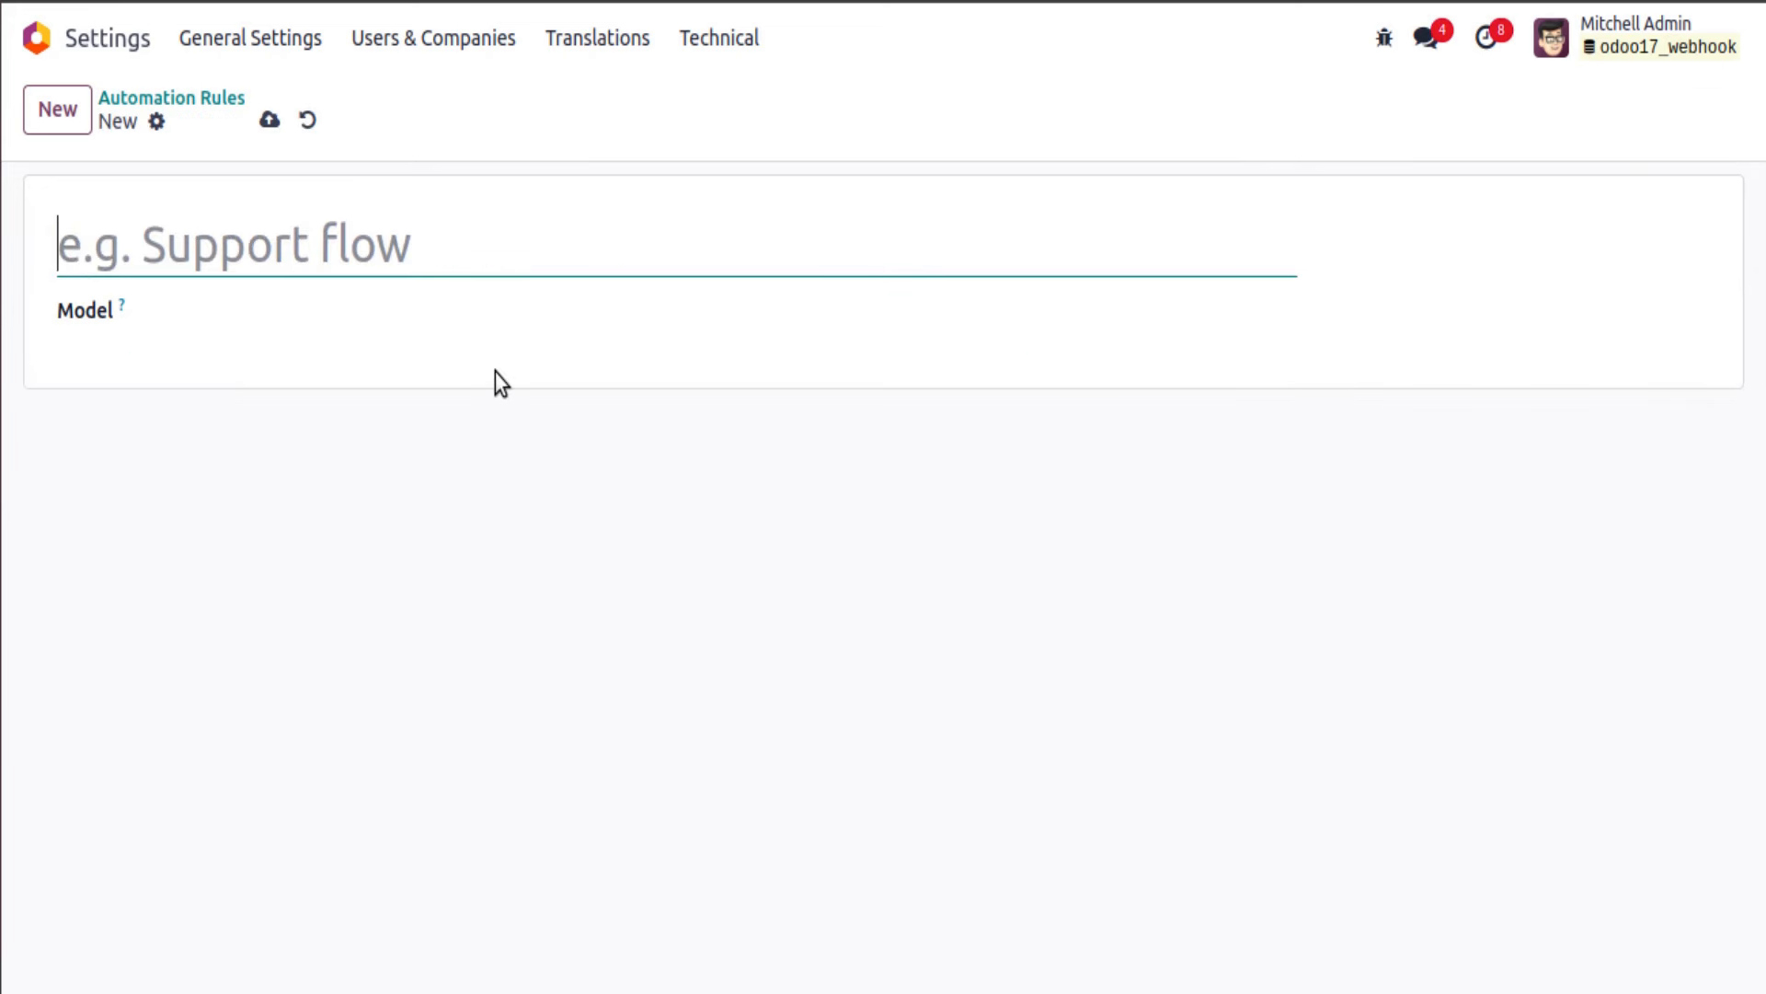
text(Update Record)
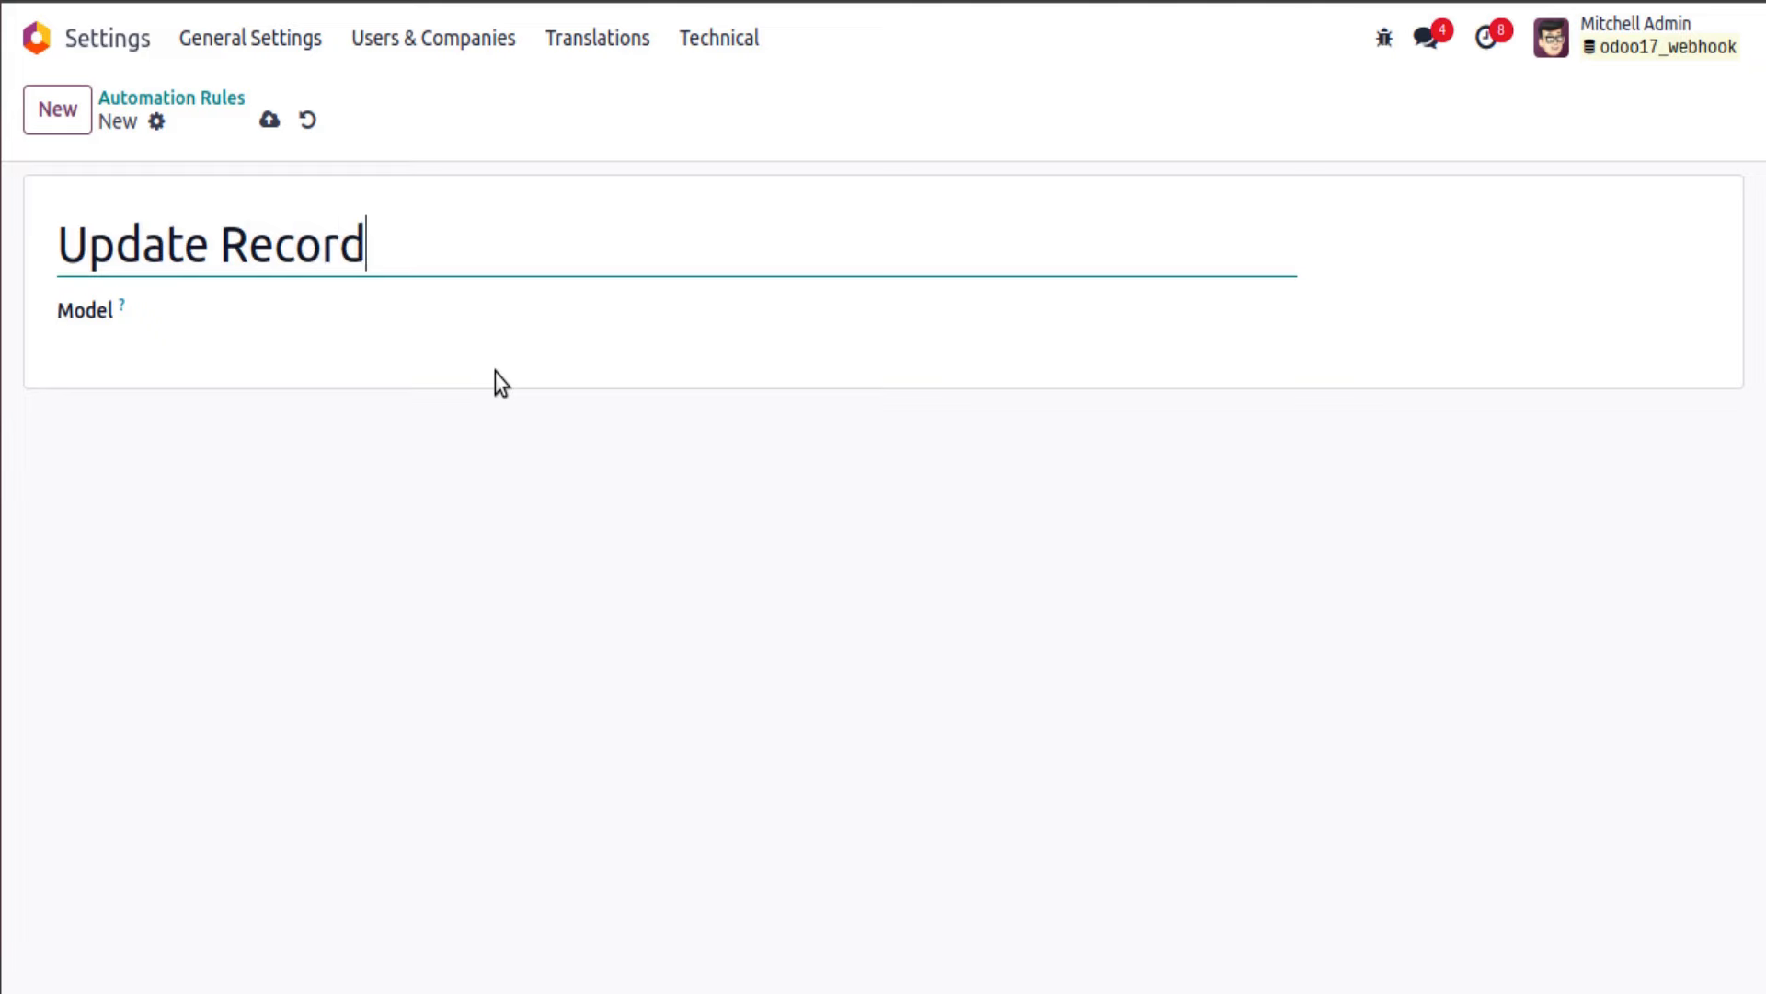
key(Tab)
text(sale.order)
click(257, 363)
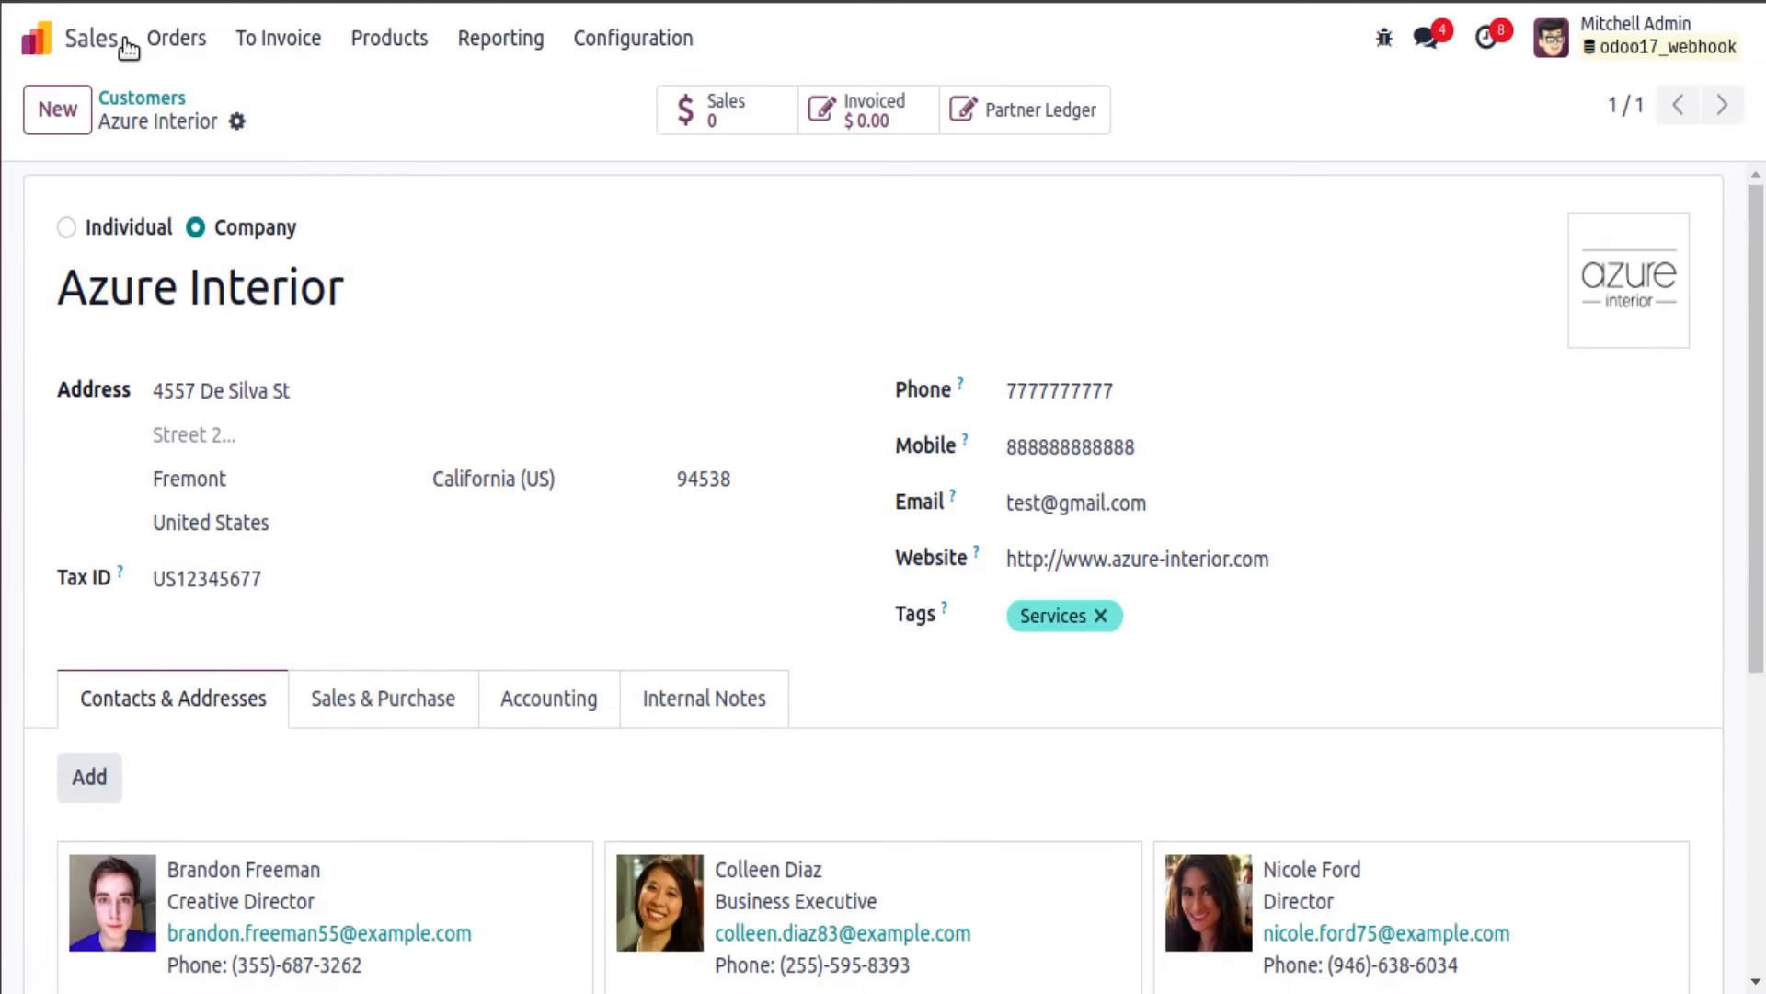
Step: Open sales order S00007 from the quotations list and view its Other Info fields
click(182, 39)
click(200, 96)
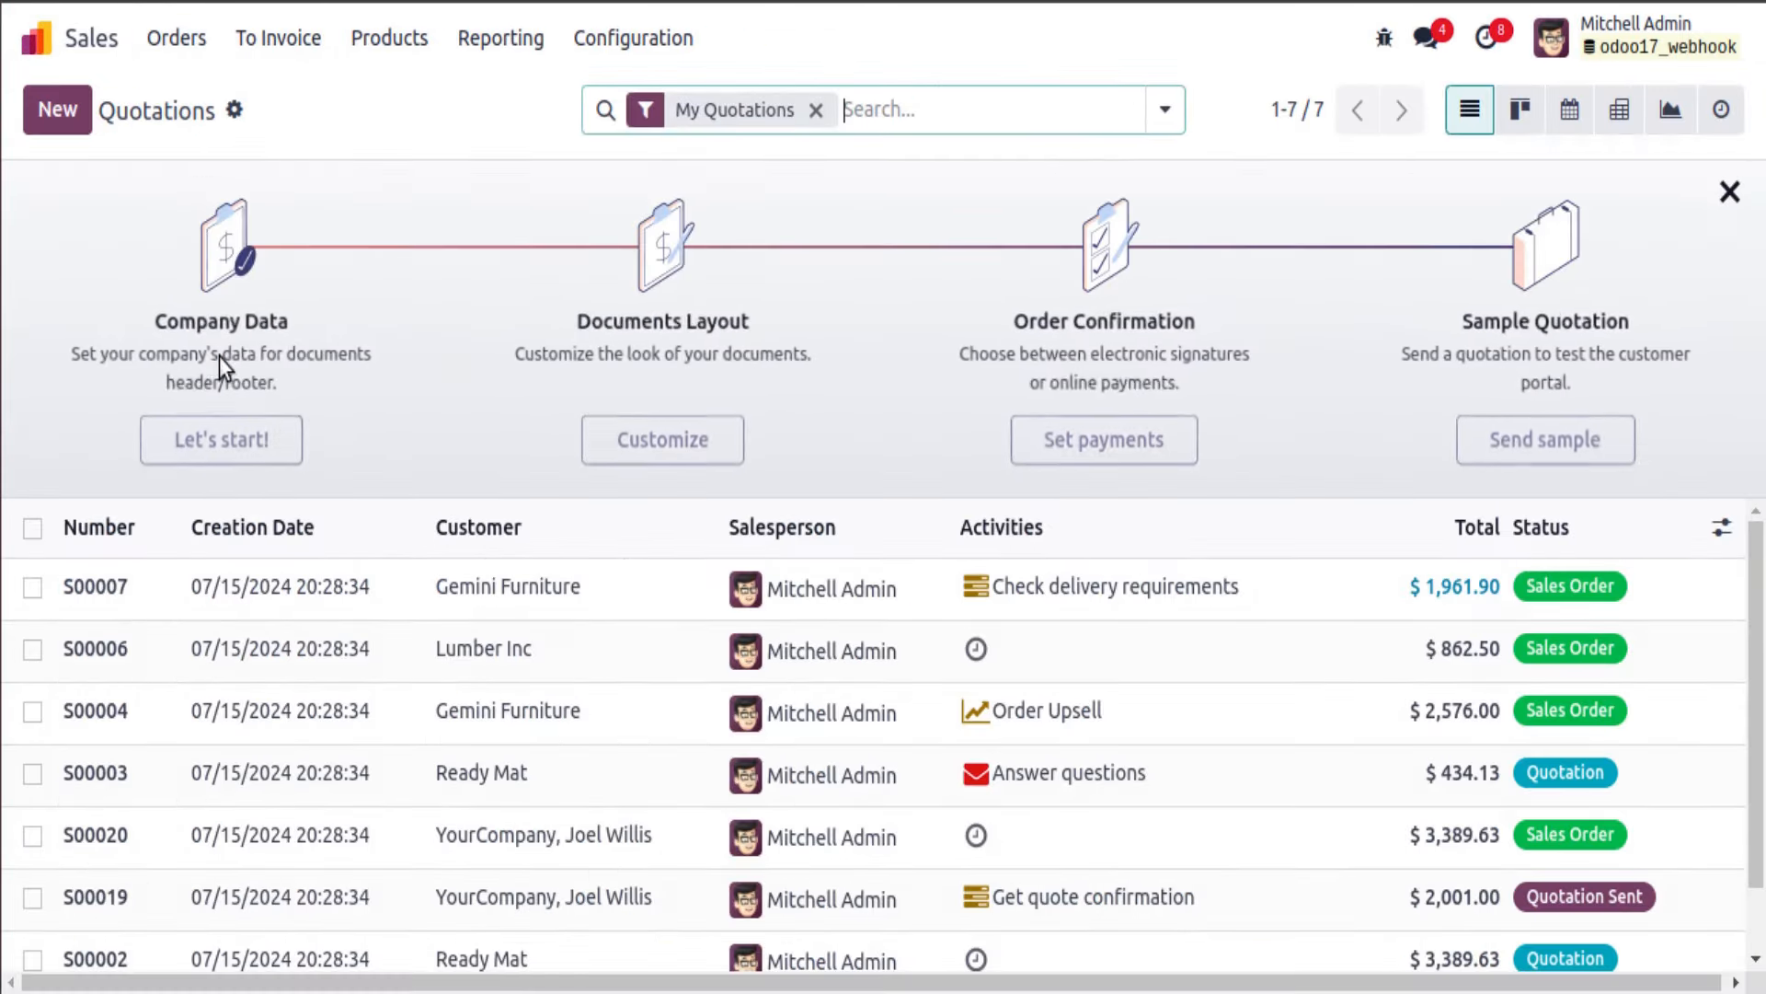
click(670, 569)
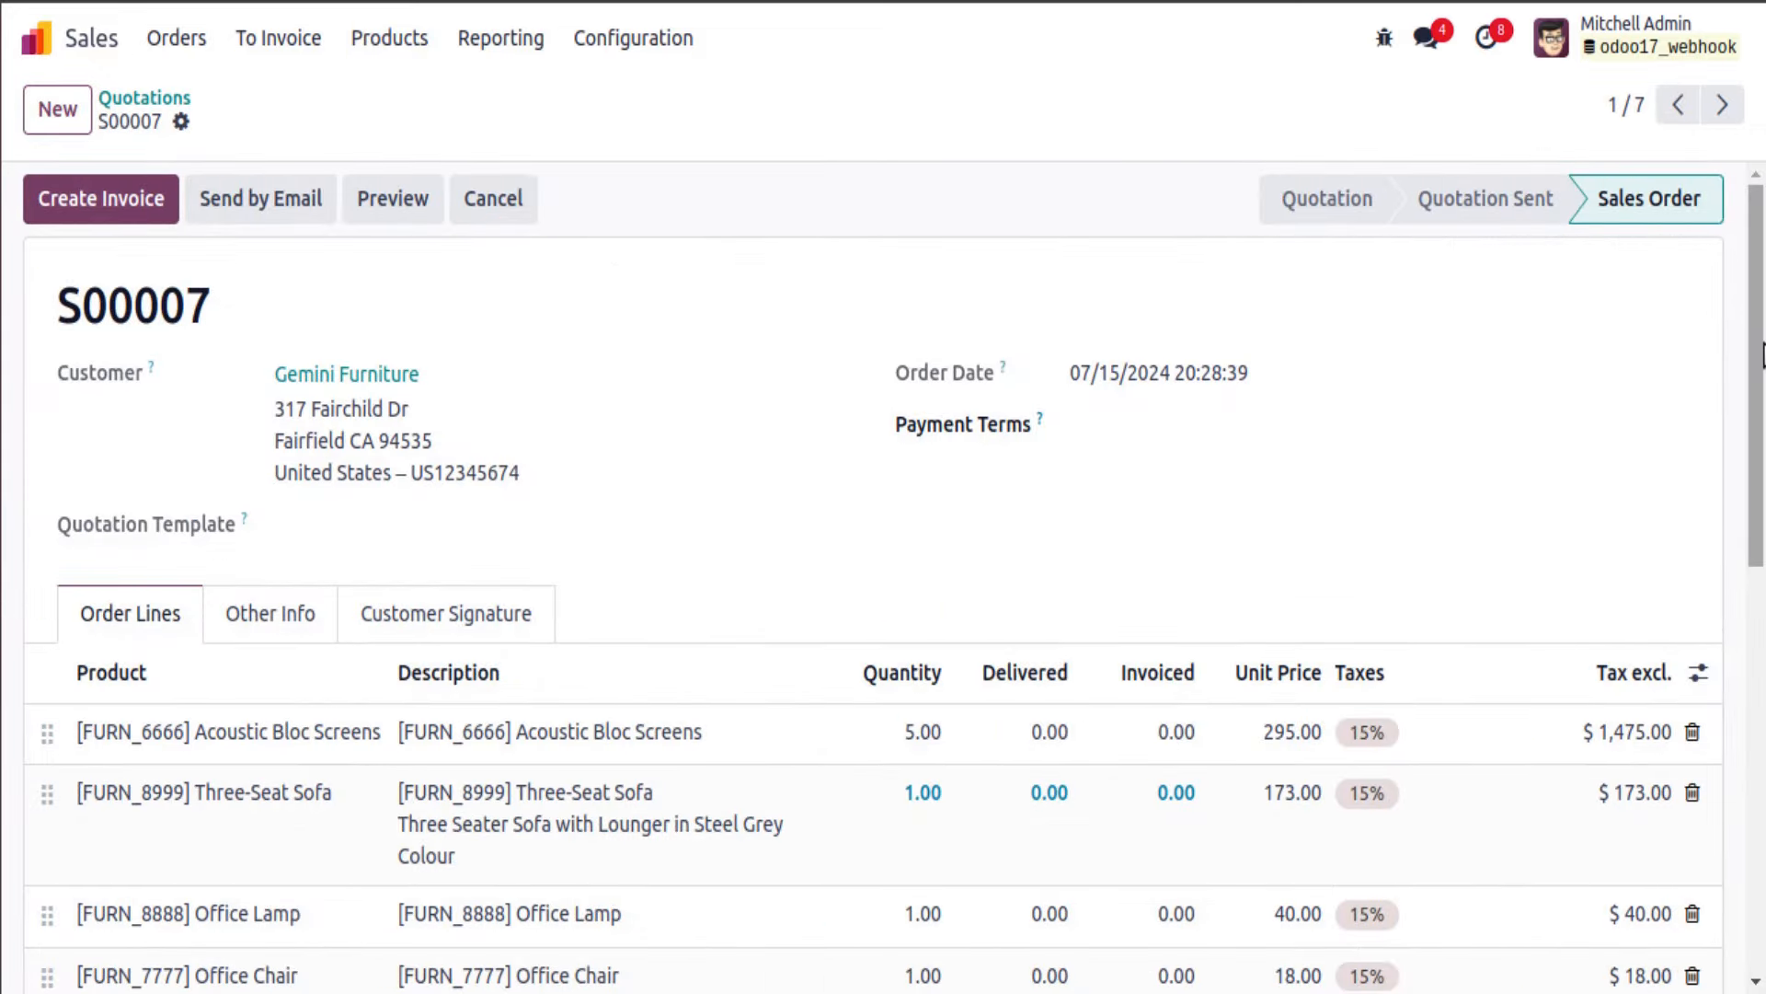
scroll(1473, 424, down, 3)
click(314, 409)
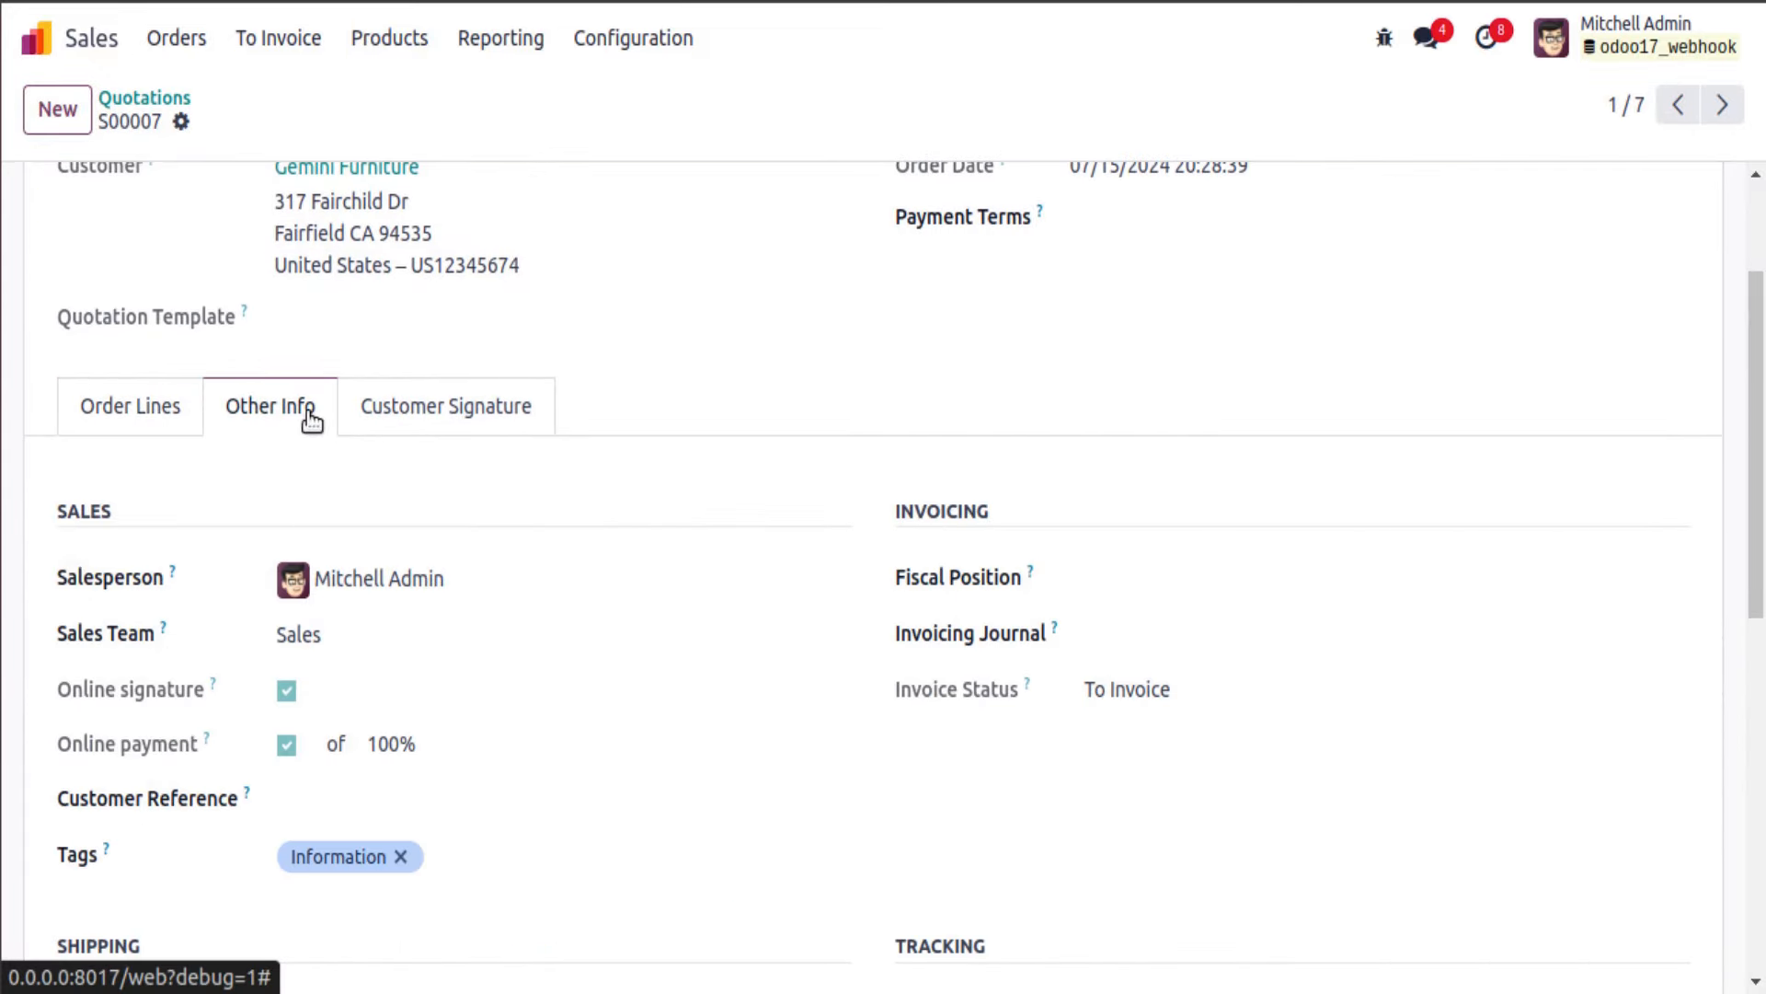
mouse_move(173, 576)
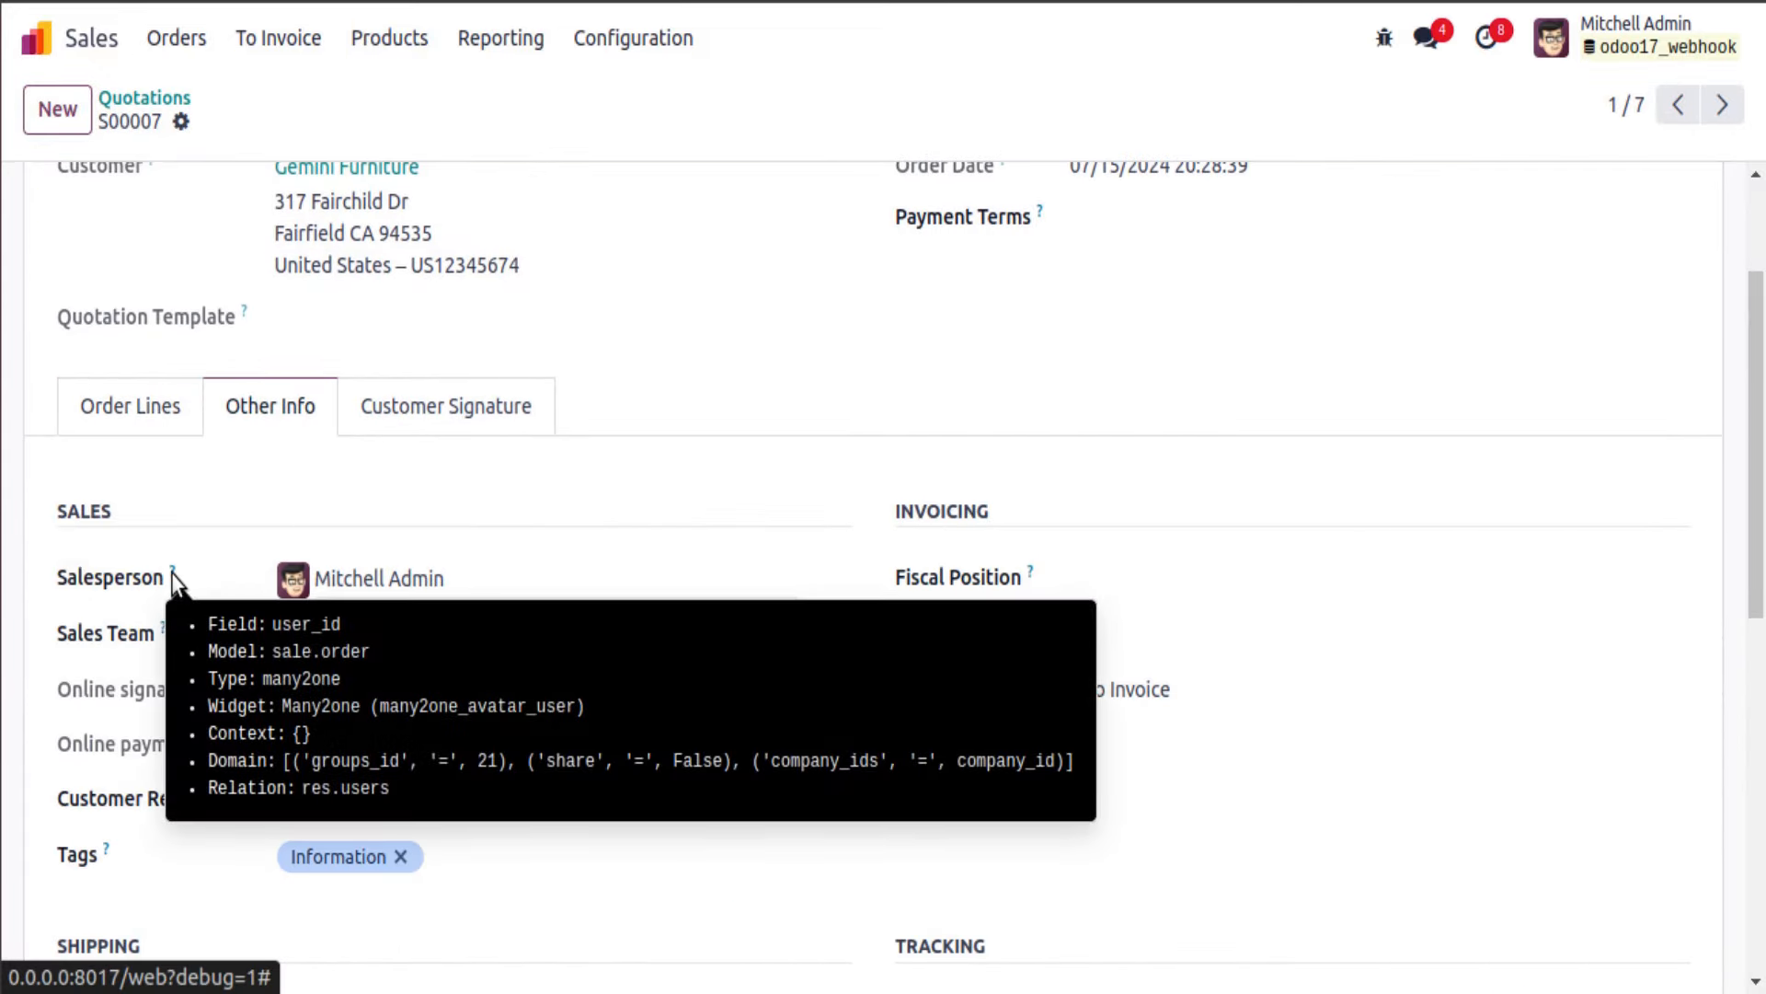
scroll(150, 343, up, 3)
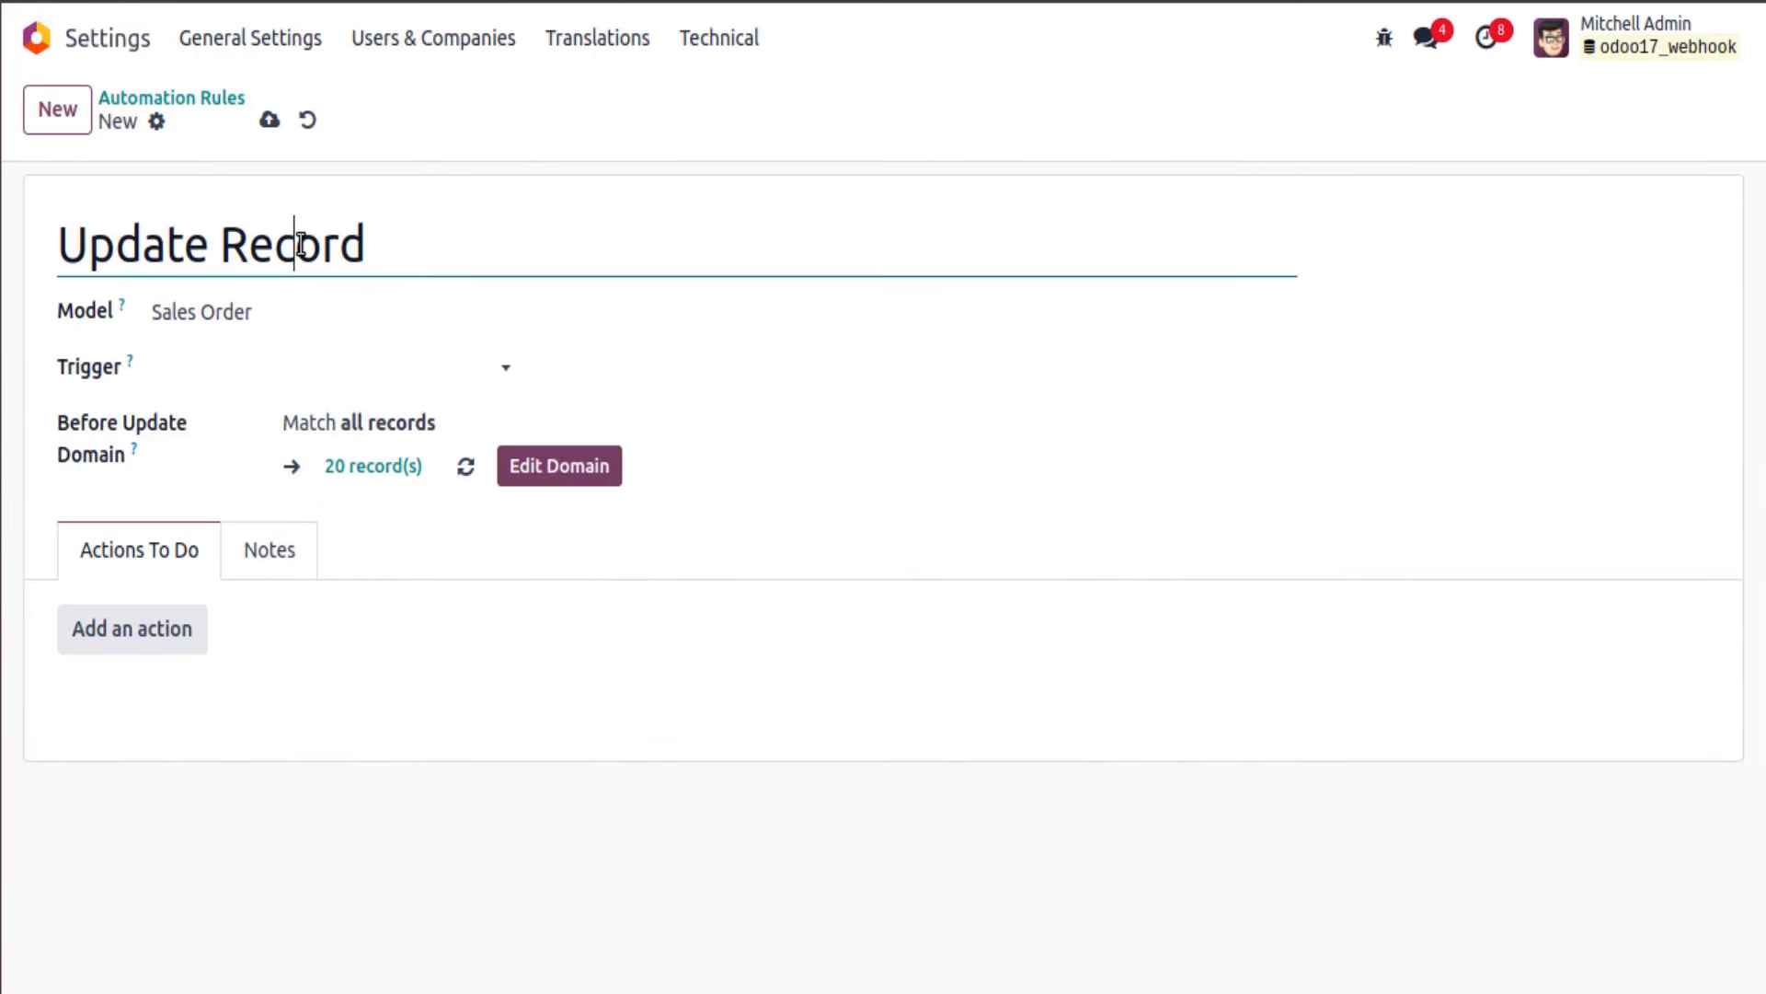
Step: Rename the rule 'Changes Sales Person', set its trigger to On webhook, and enable Log Calls
triple_click(289, 239)
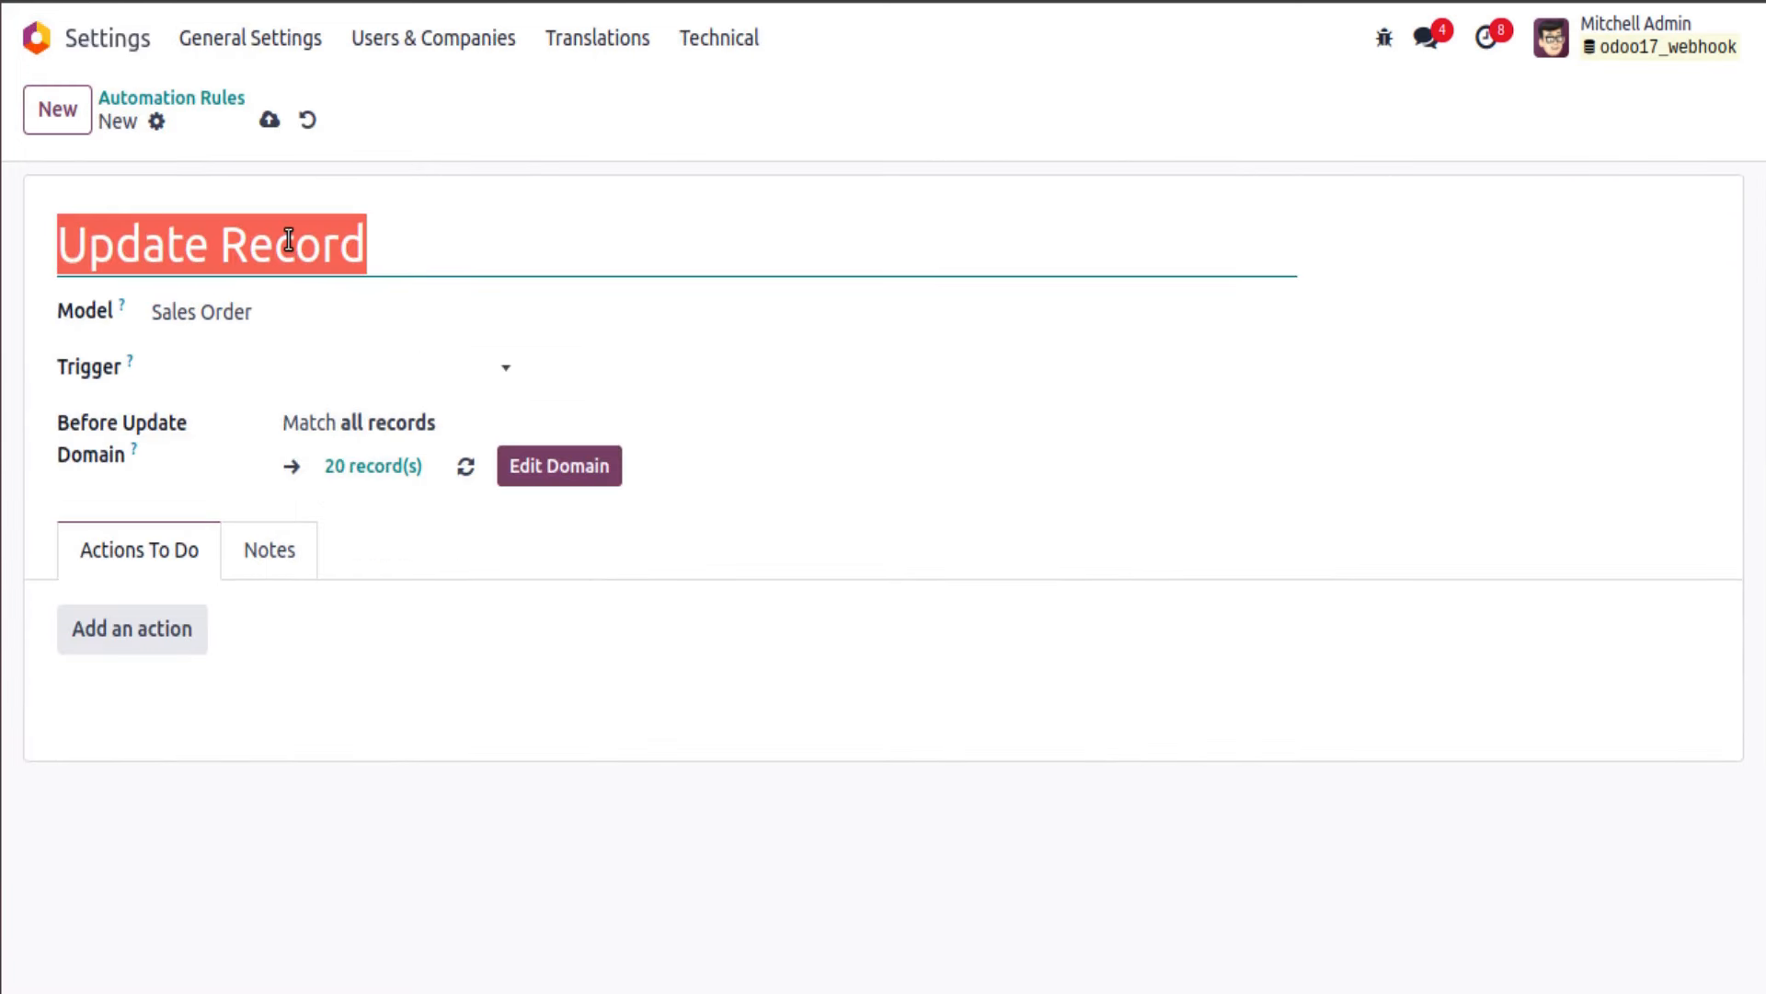
text(Changes )
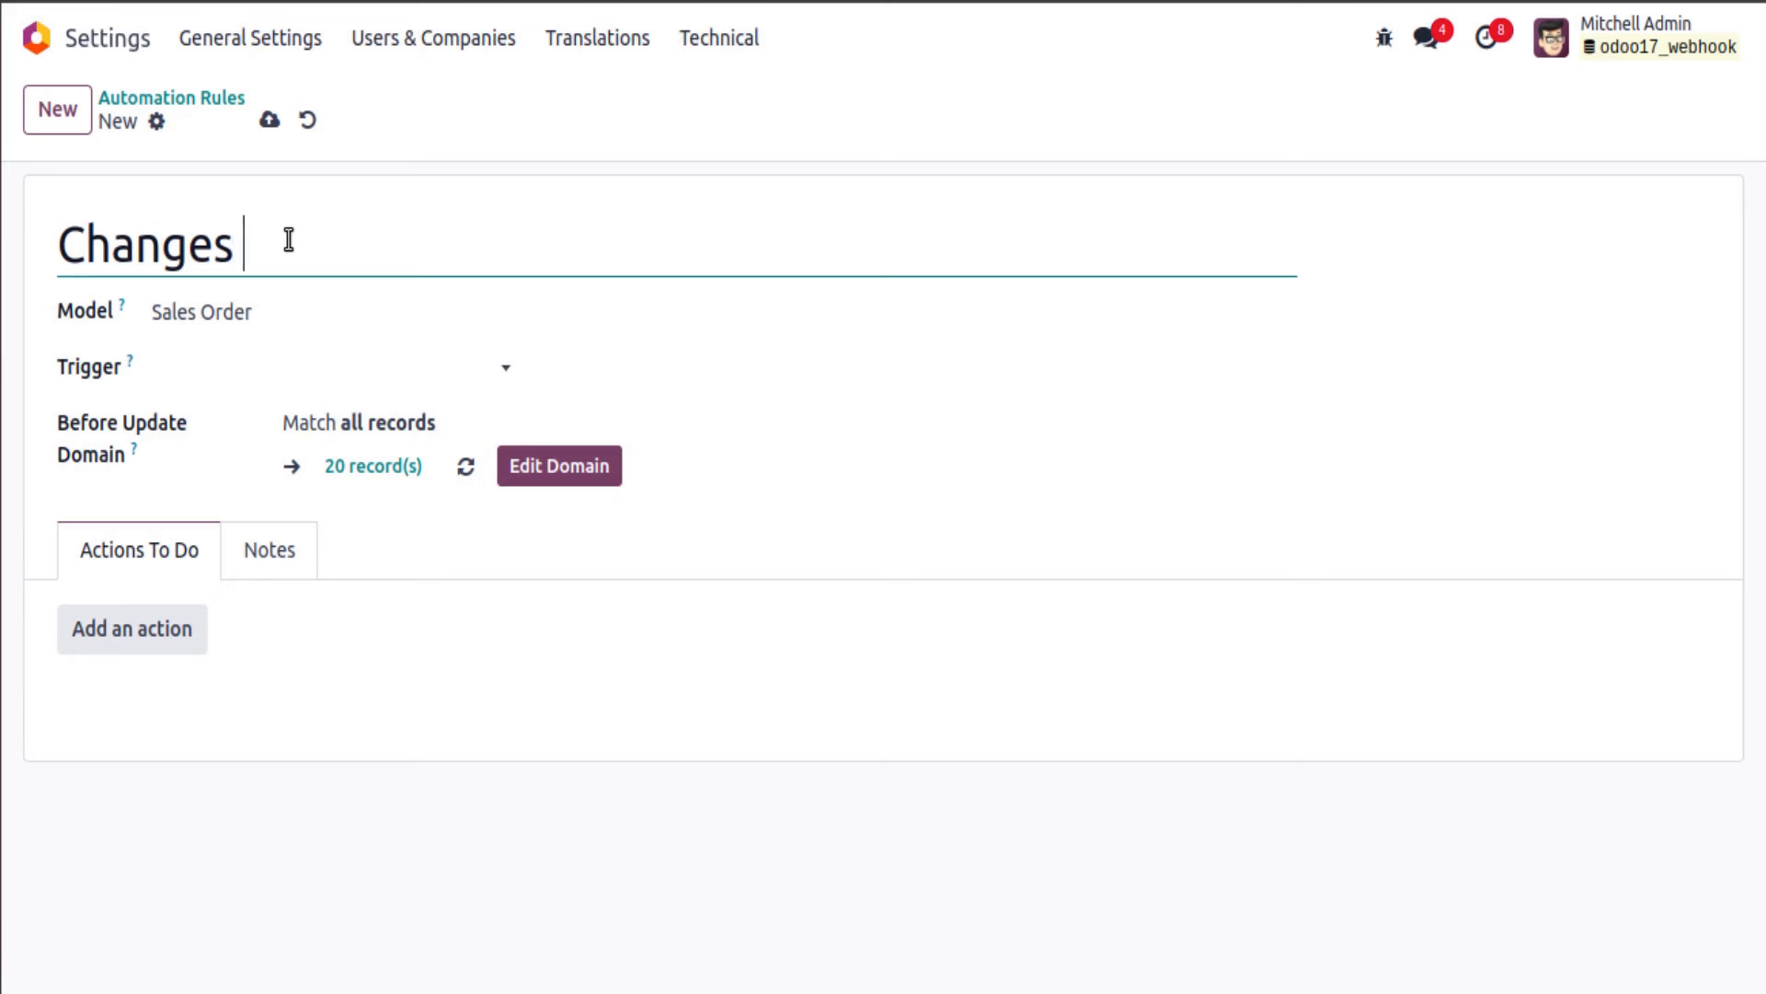
text(Sales Pe)
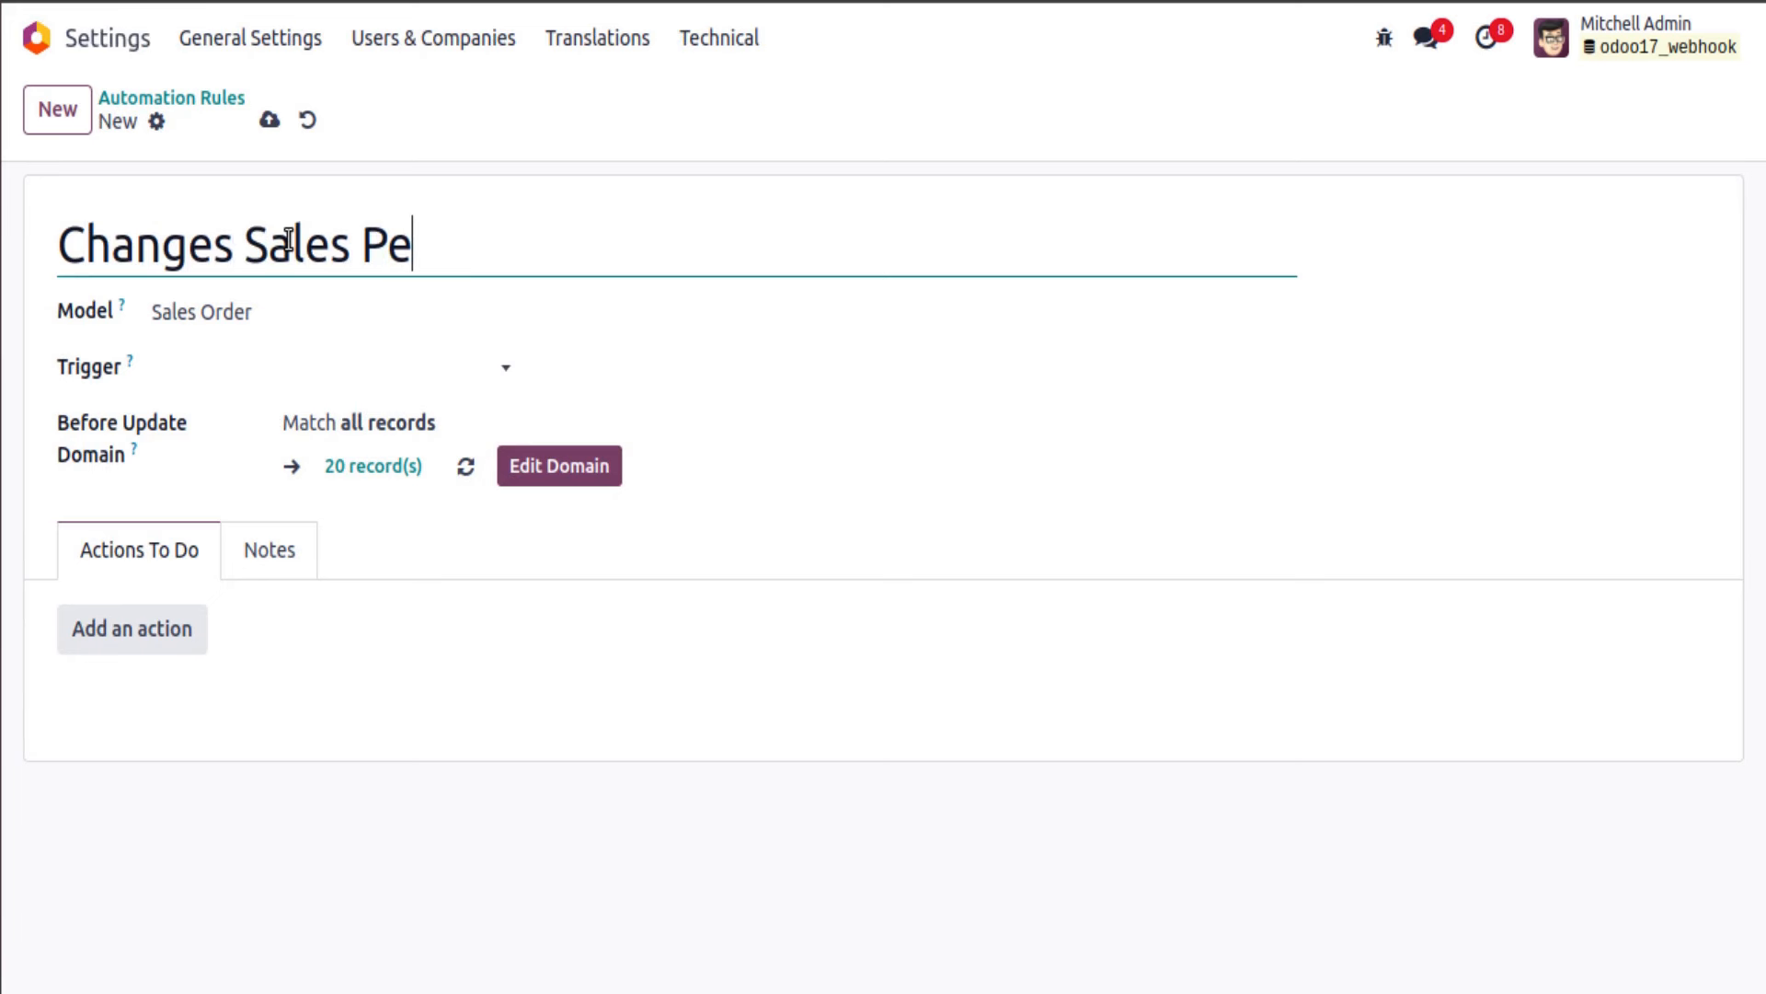
text(rson)
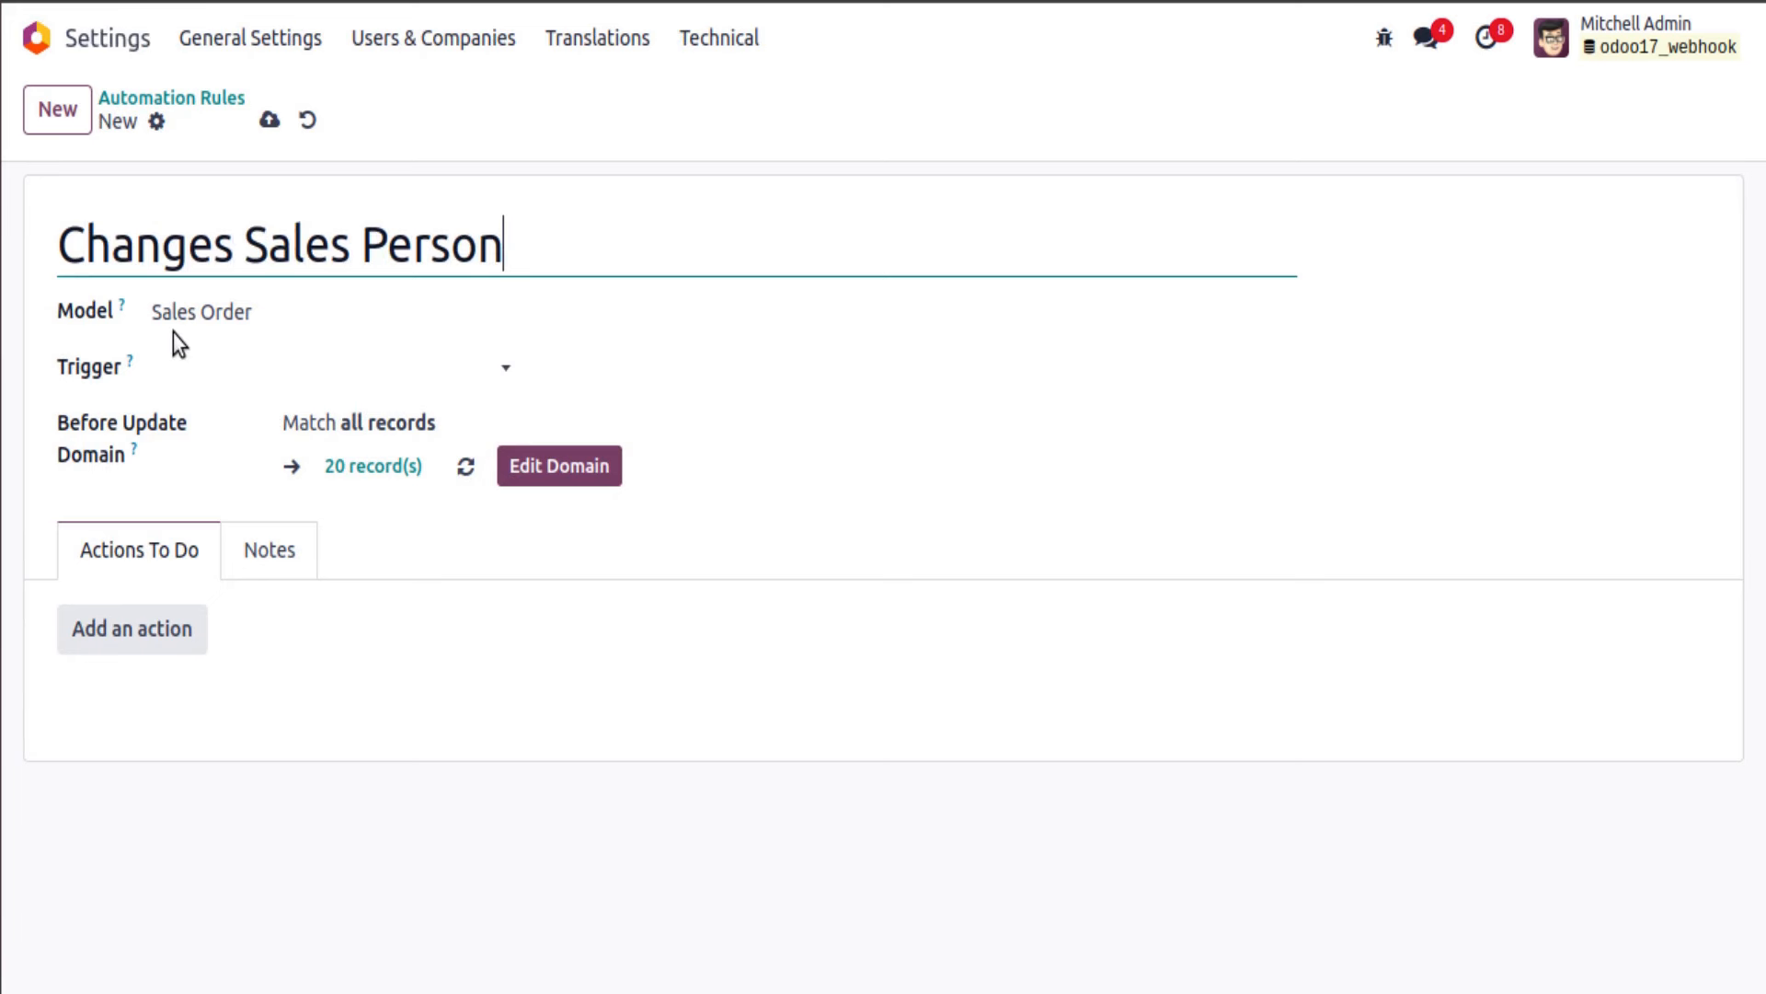
click(435, 364)
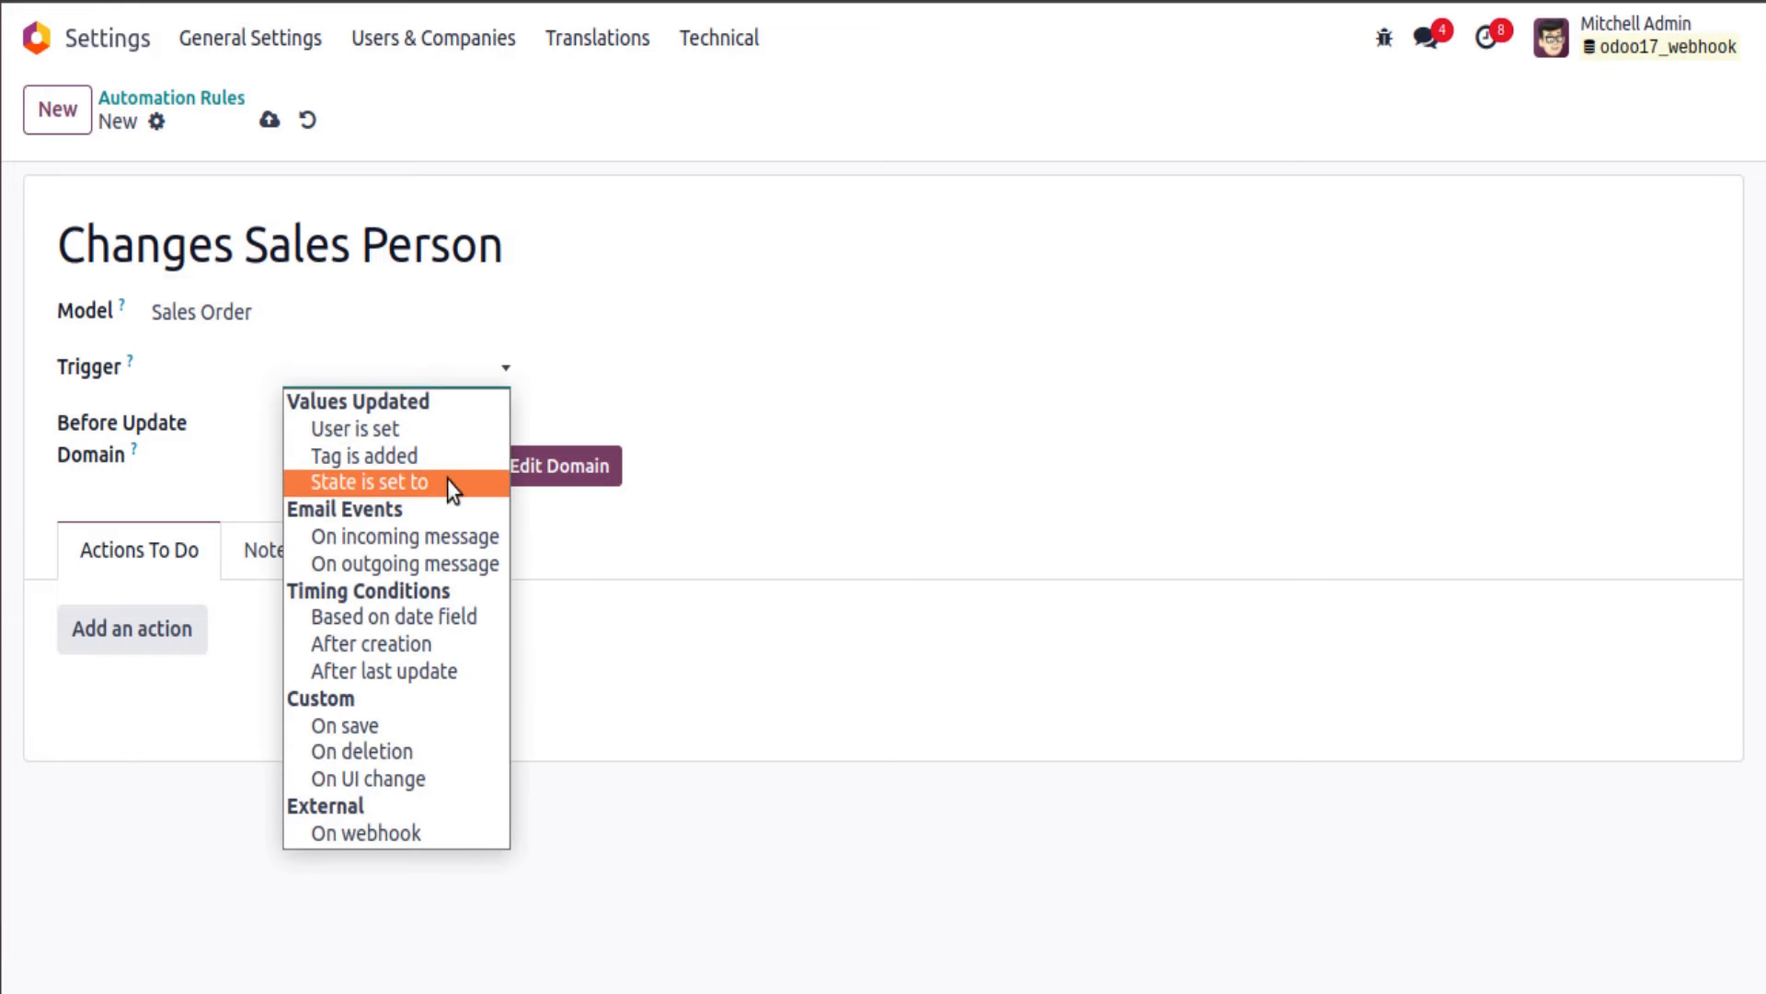
click(442, 832)
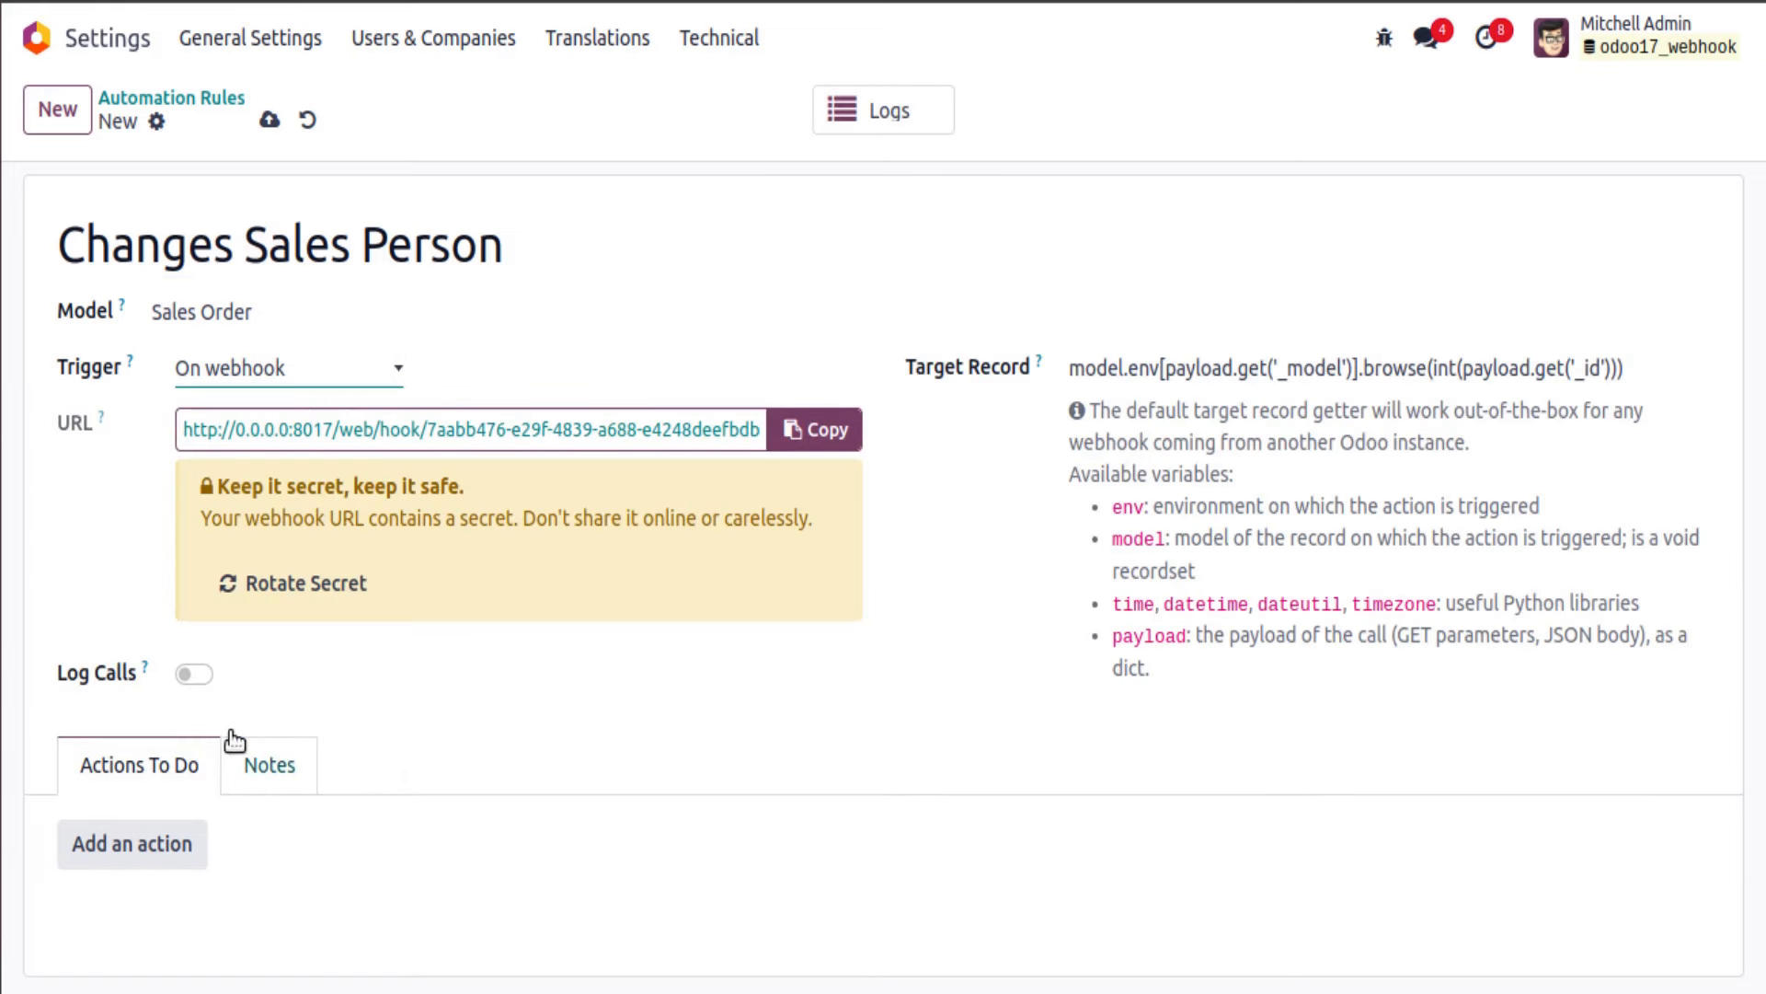
click(190, 679)
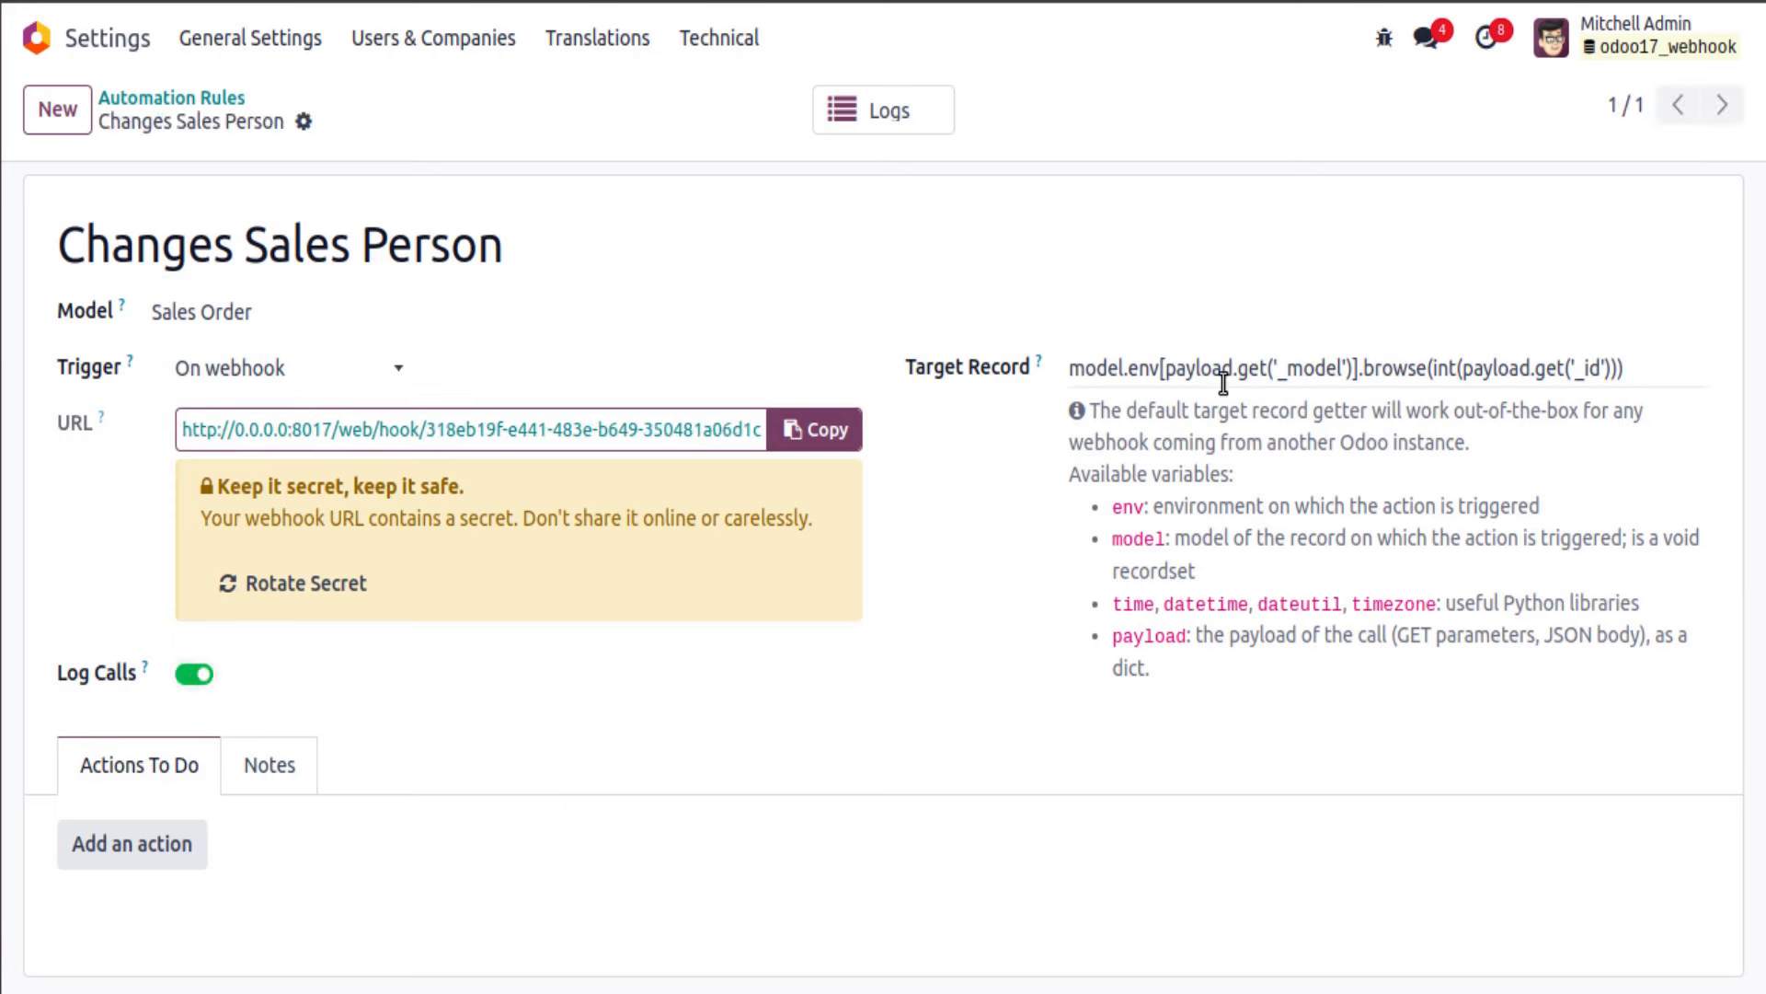
Step: Replace the model.env[payload.get('_model')] prefix in Target Record with model
triple_click(1071, 373)
click(1391, 369)
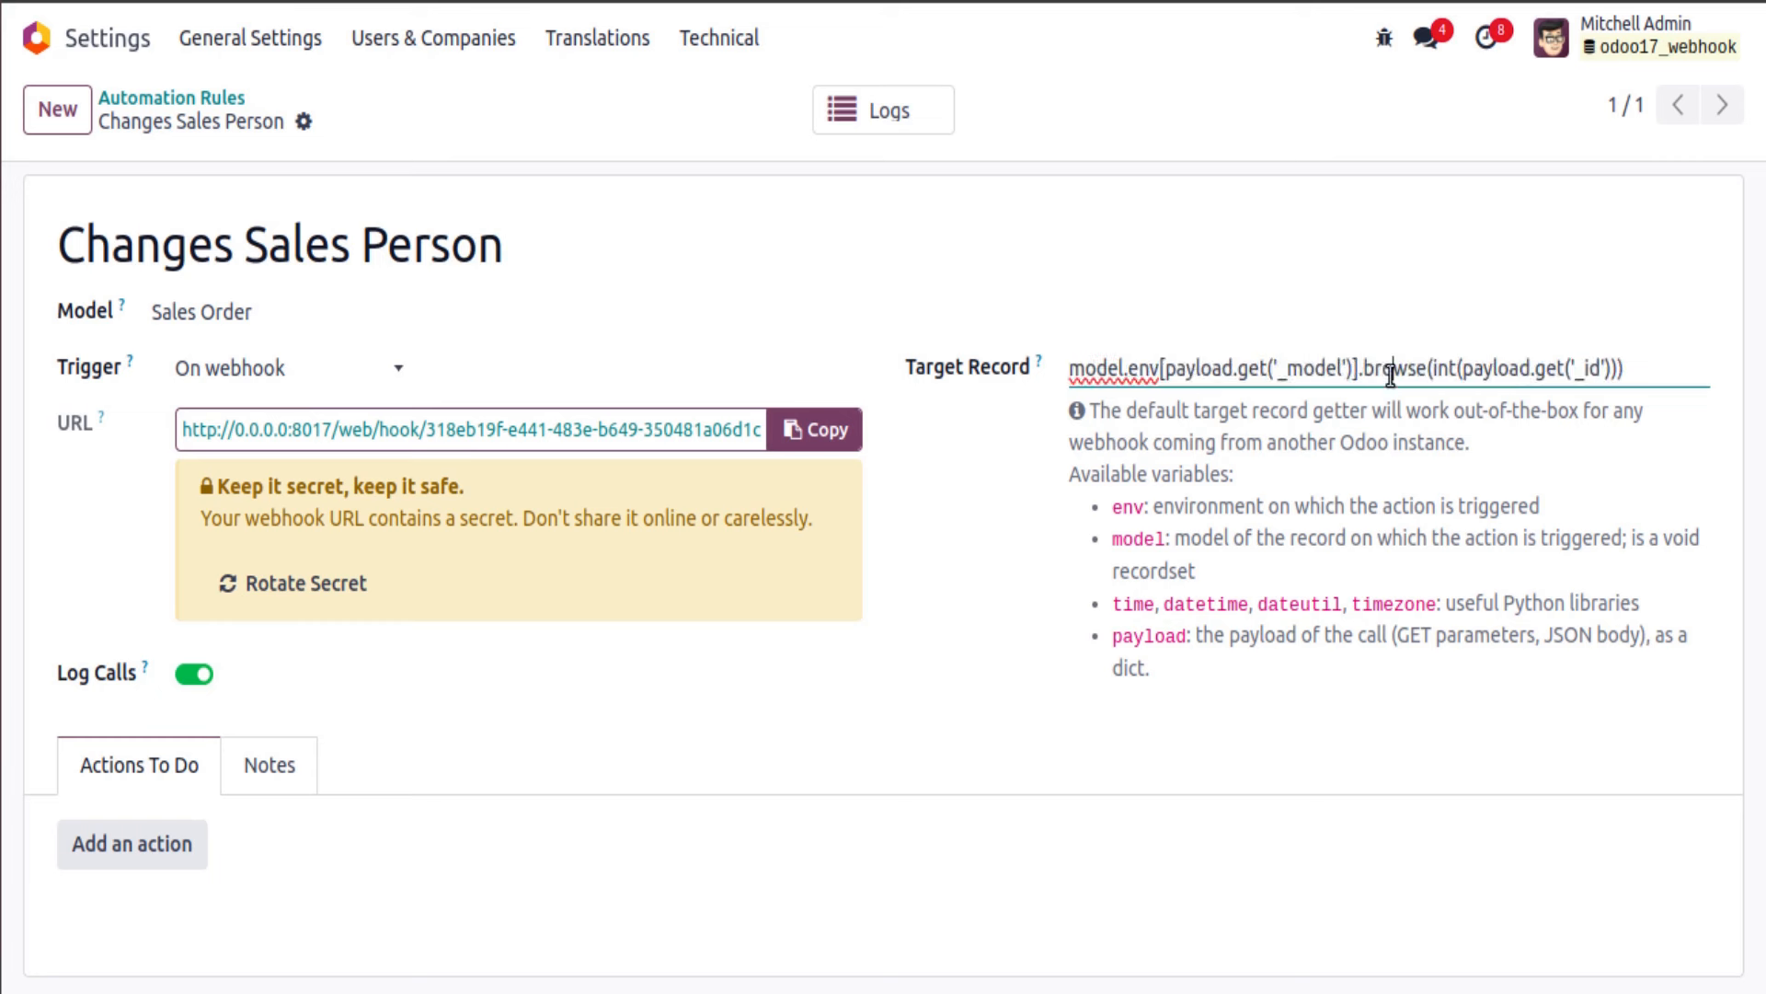
drag(1360, 367, 1054, 371)
text(model)
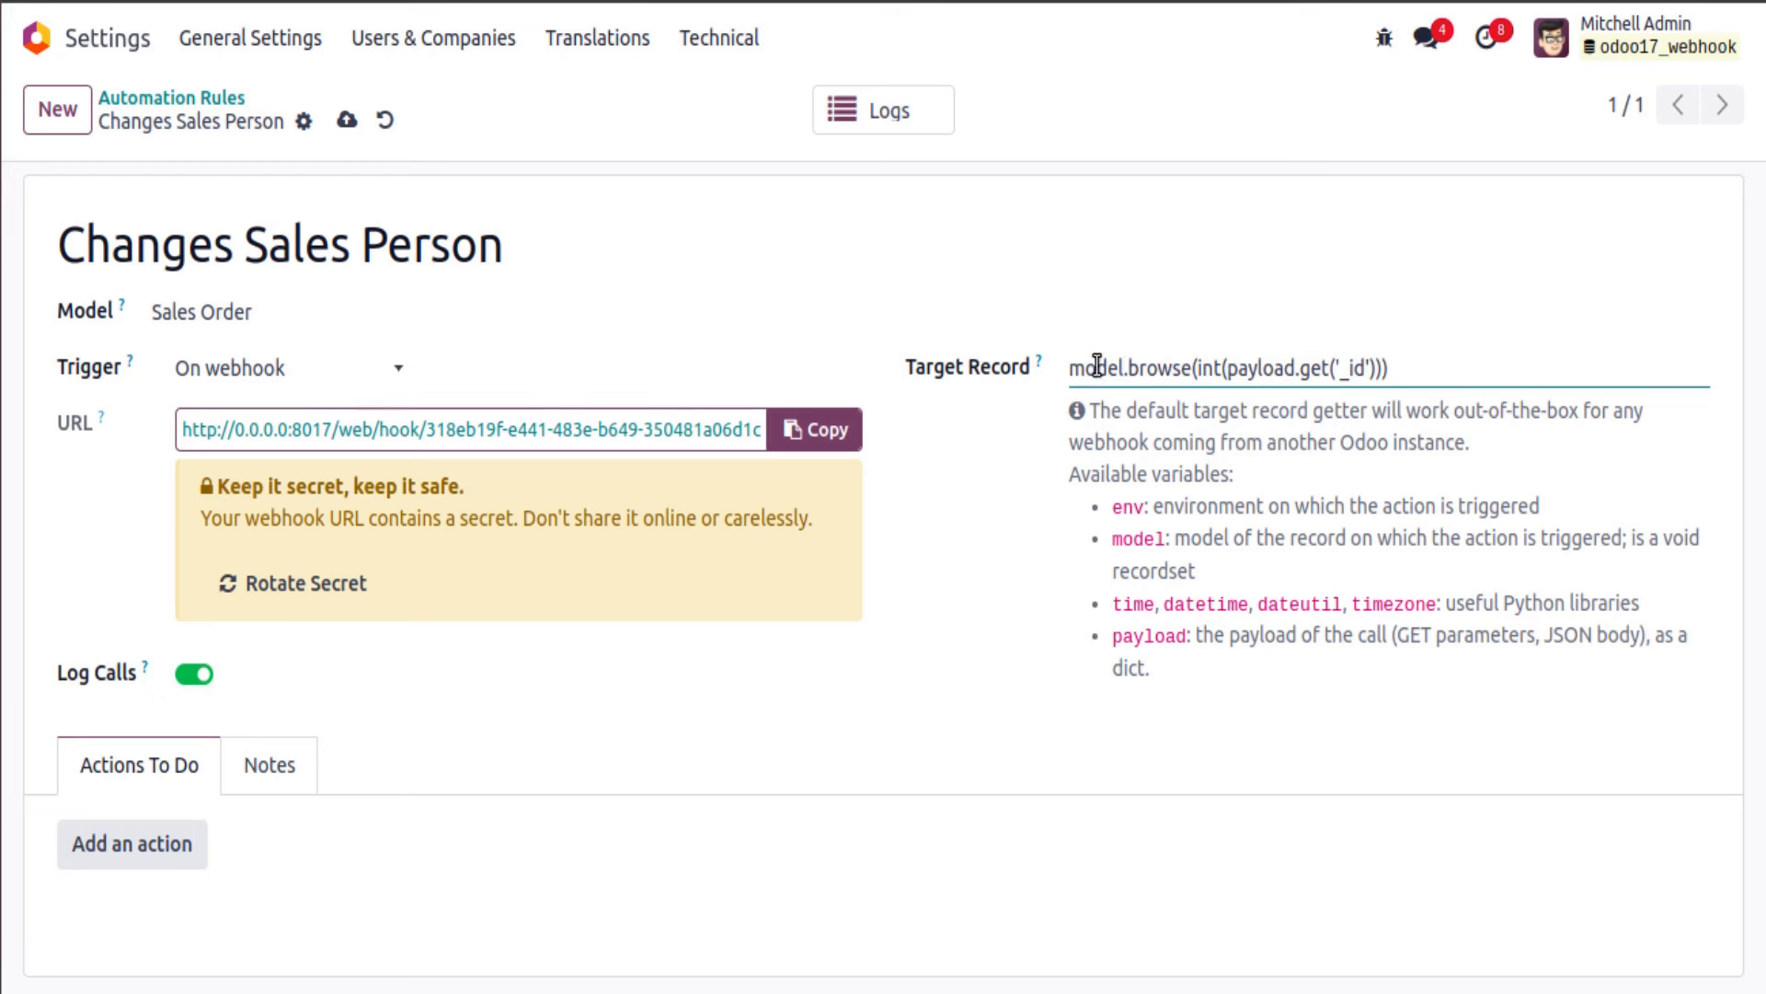
Step: Compare the expression with the JSON body and delete the underscore so the key reads 'id'
click(1174, 370)
drag(1228, 371, 1295, 371)
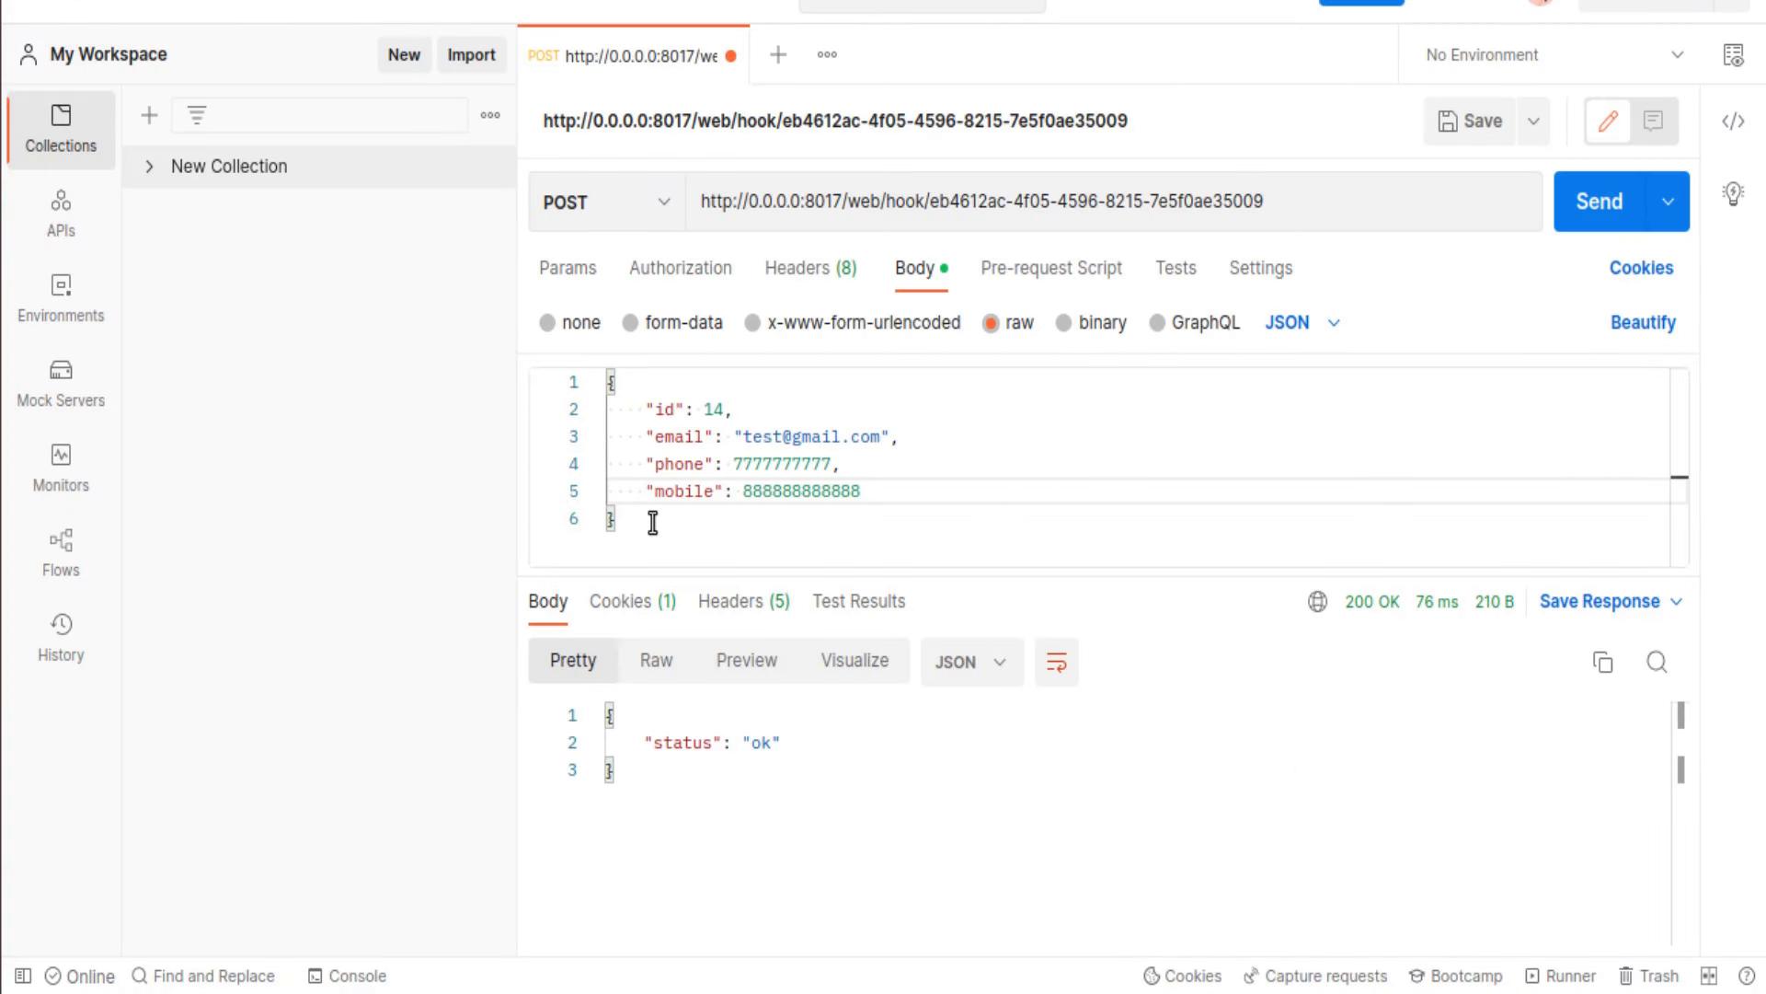
drag(652, 522, 591, 368)
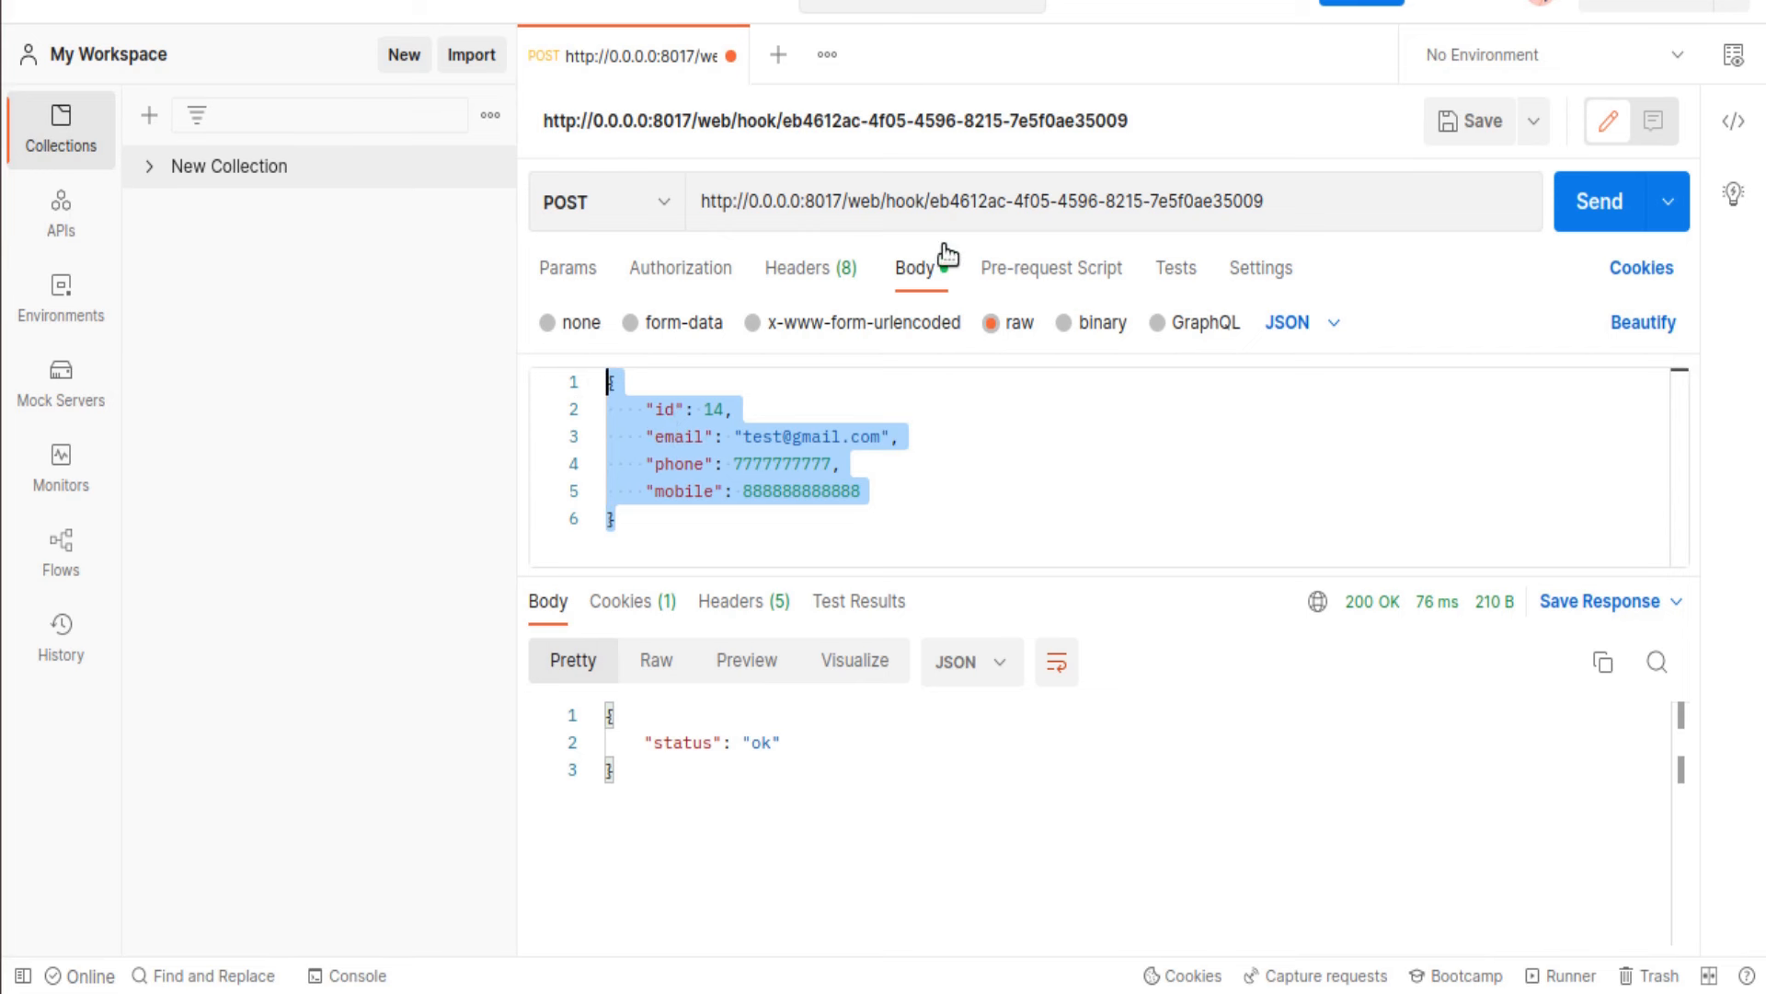
drag(655, 538, 603, 380)
triple_click(694, 410)
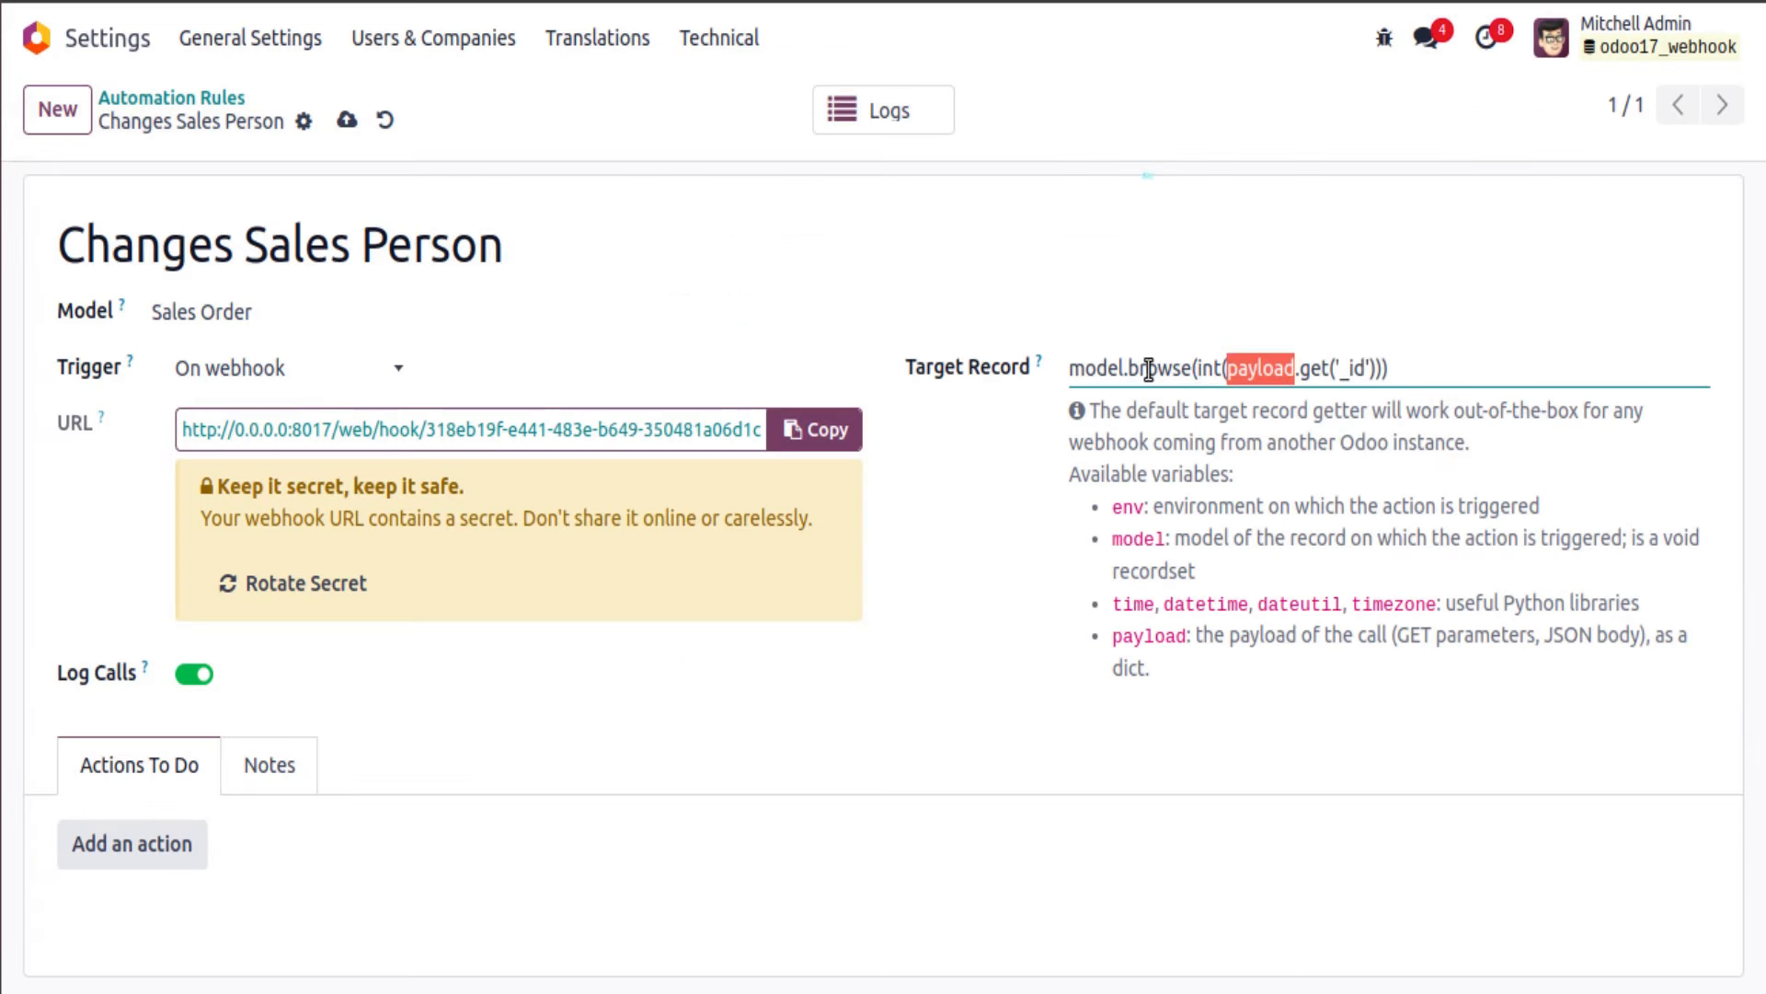
double_click(1112, 367)
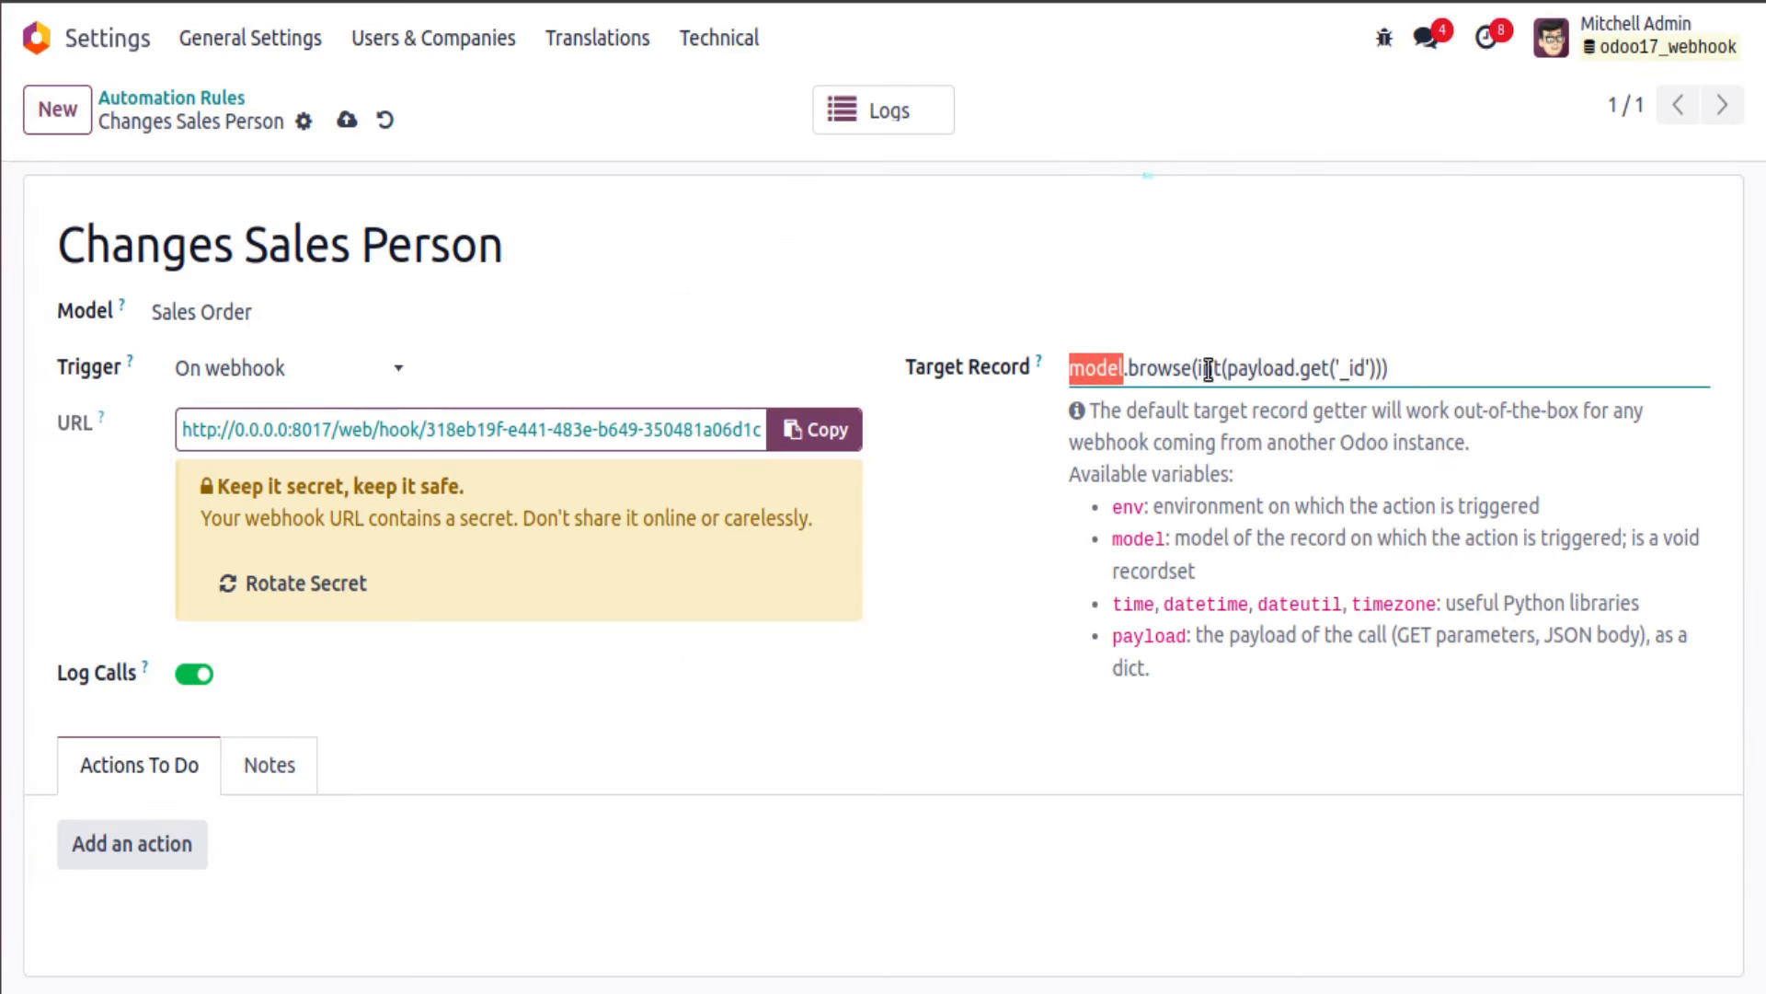
click(1350, 372)
key(BackSpace)
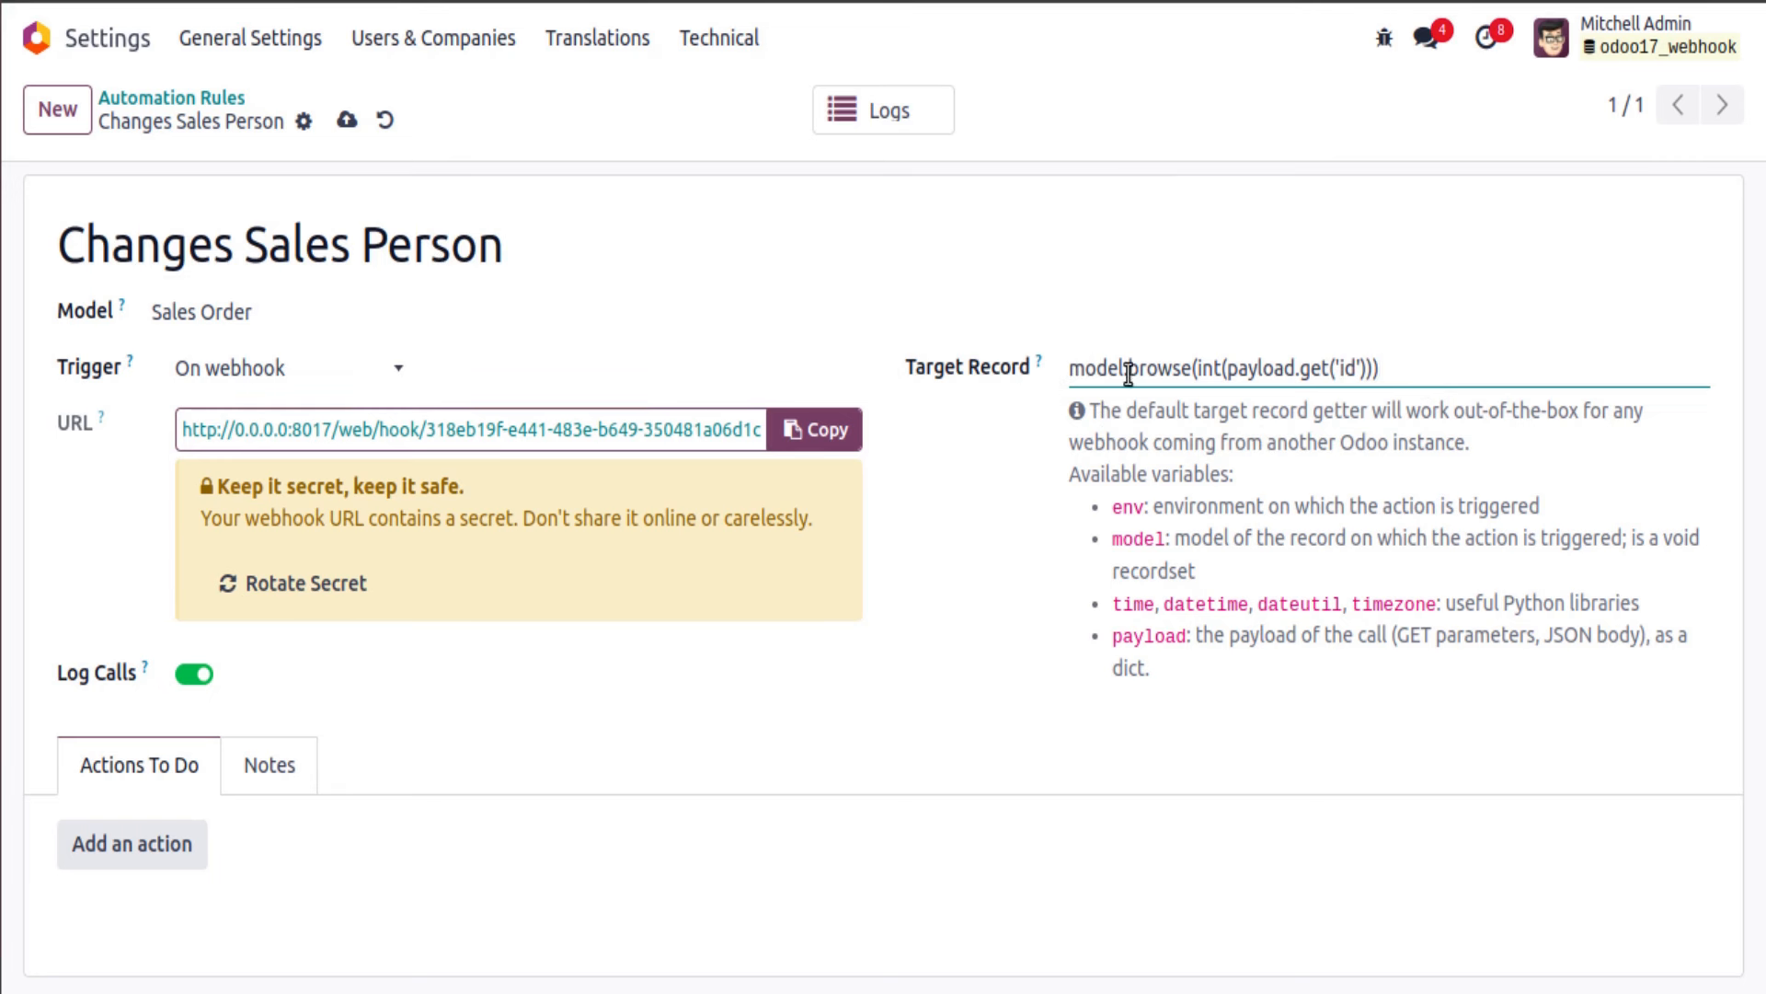
Step: Add an Execute Code action running record.write({'user_id': payload.get('user_id')}) on line 15 and save it
click(186, 865)
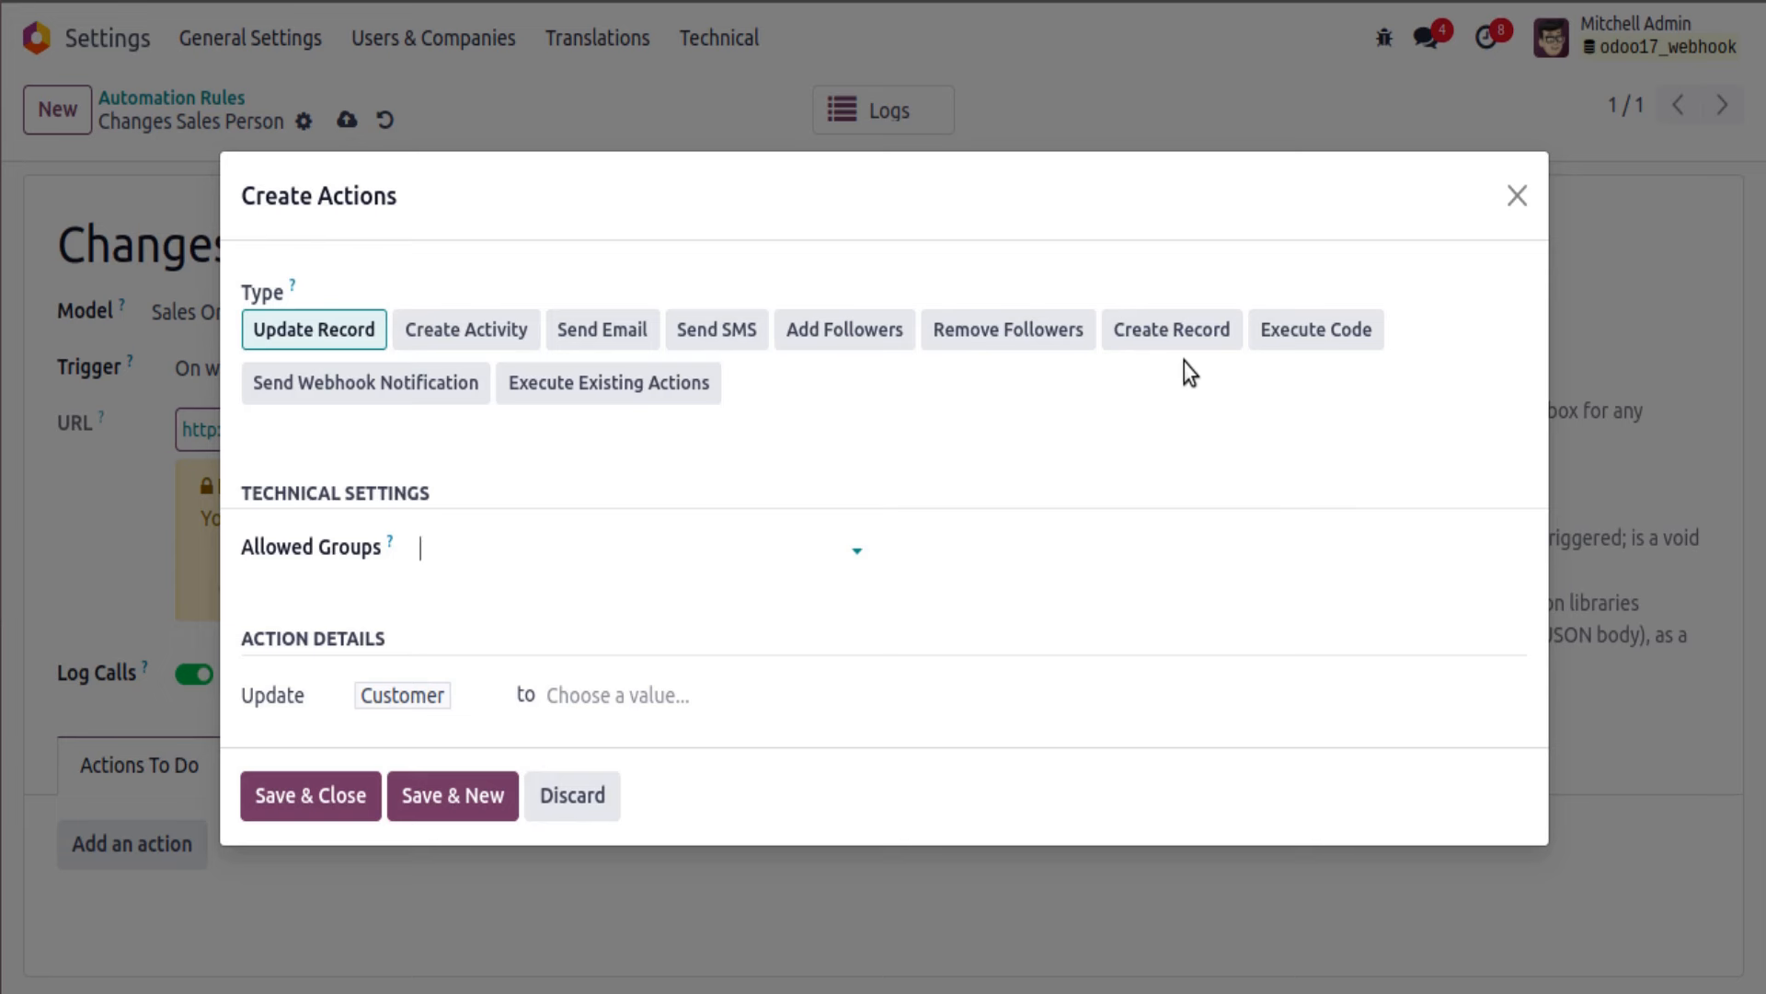
click(1268, 338)
scroll(702, 793, down, 3)
click(646, 766)
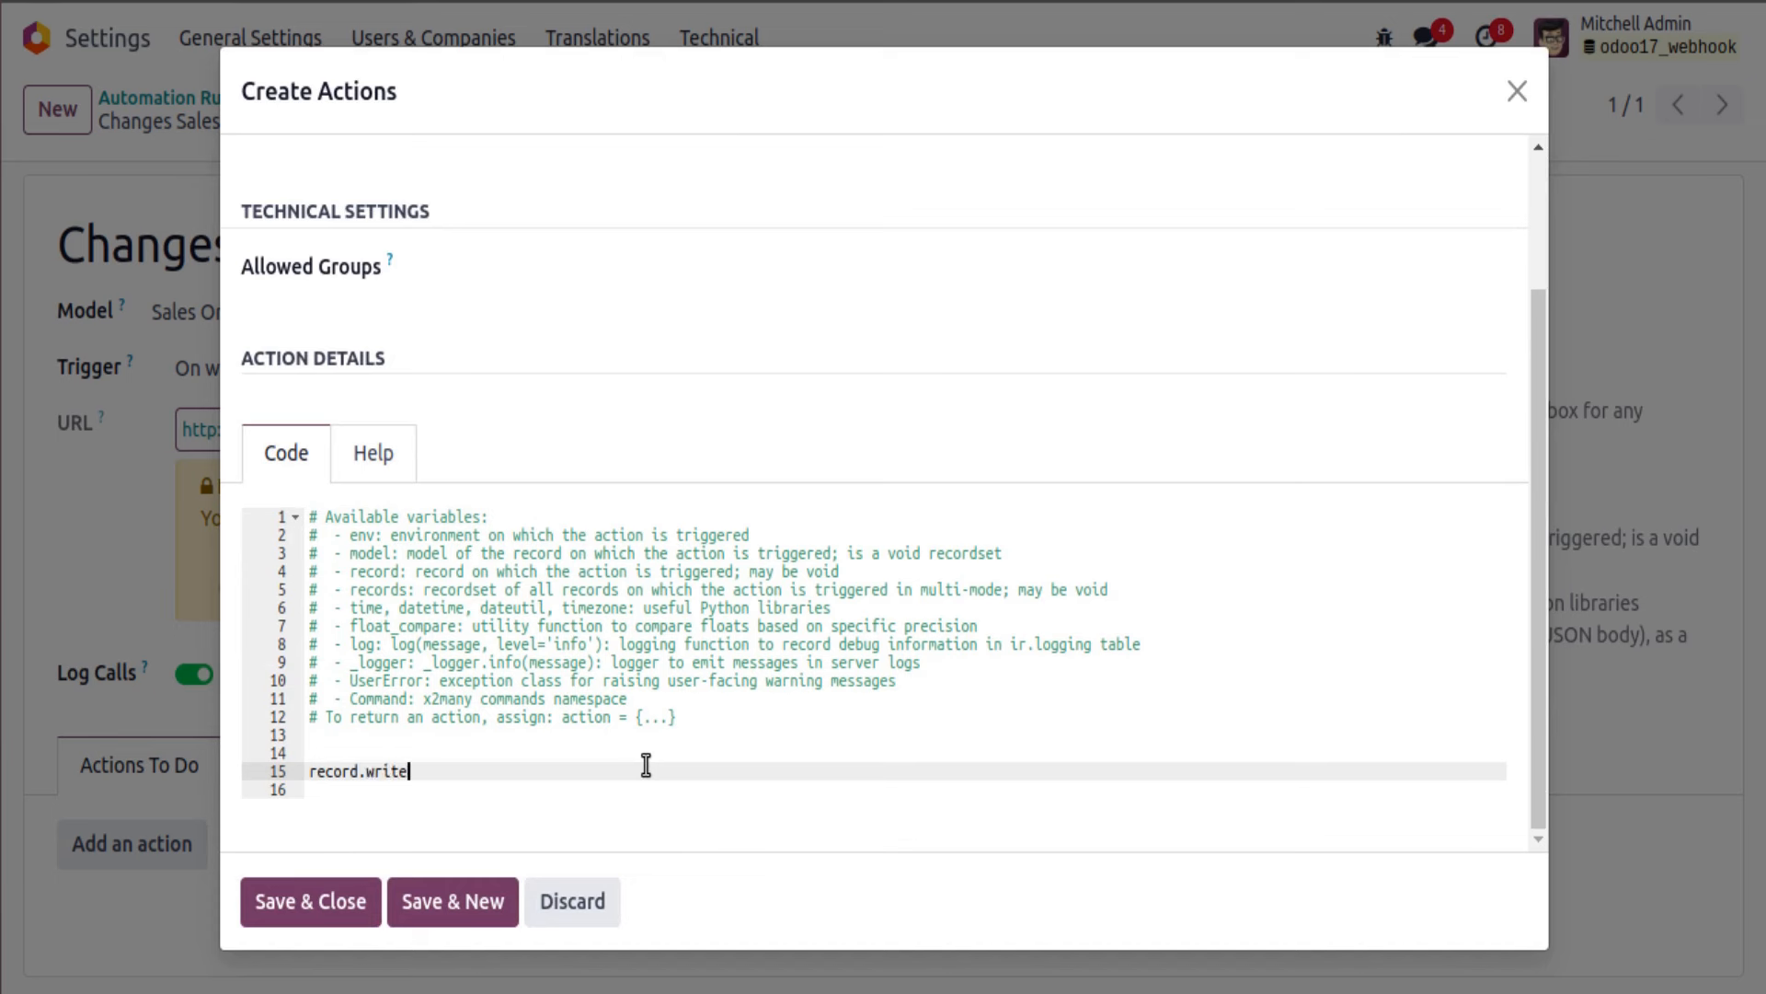
text(')
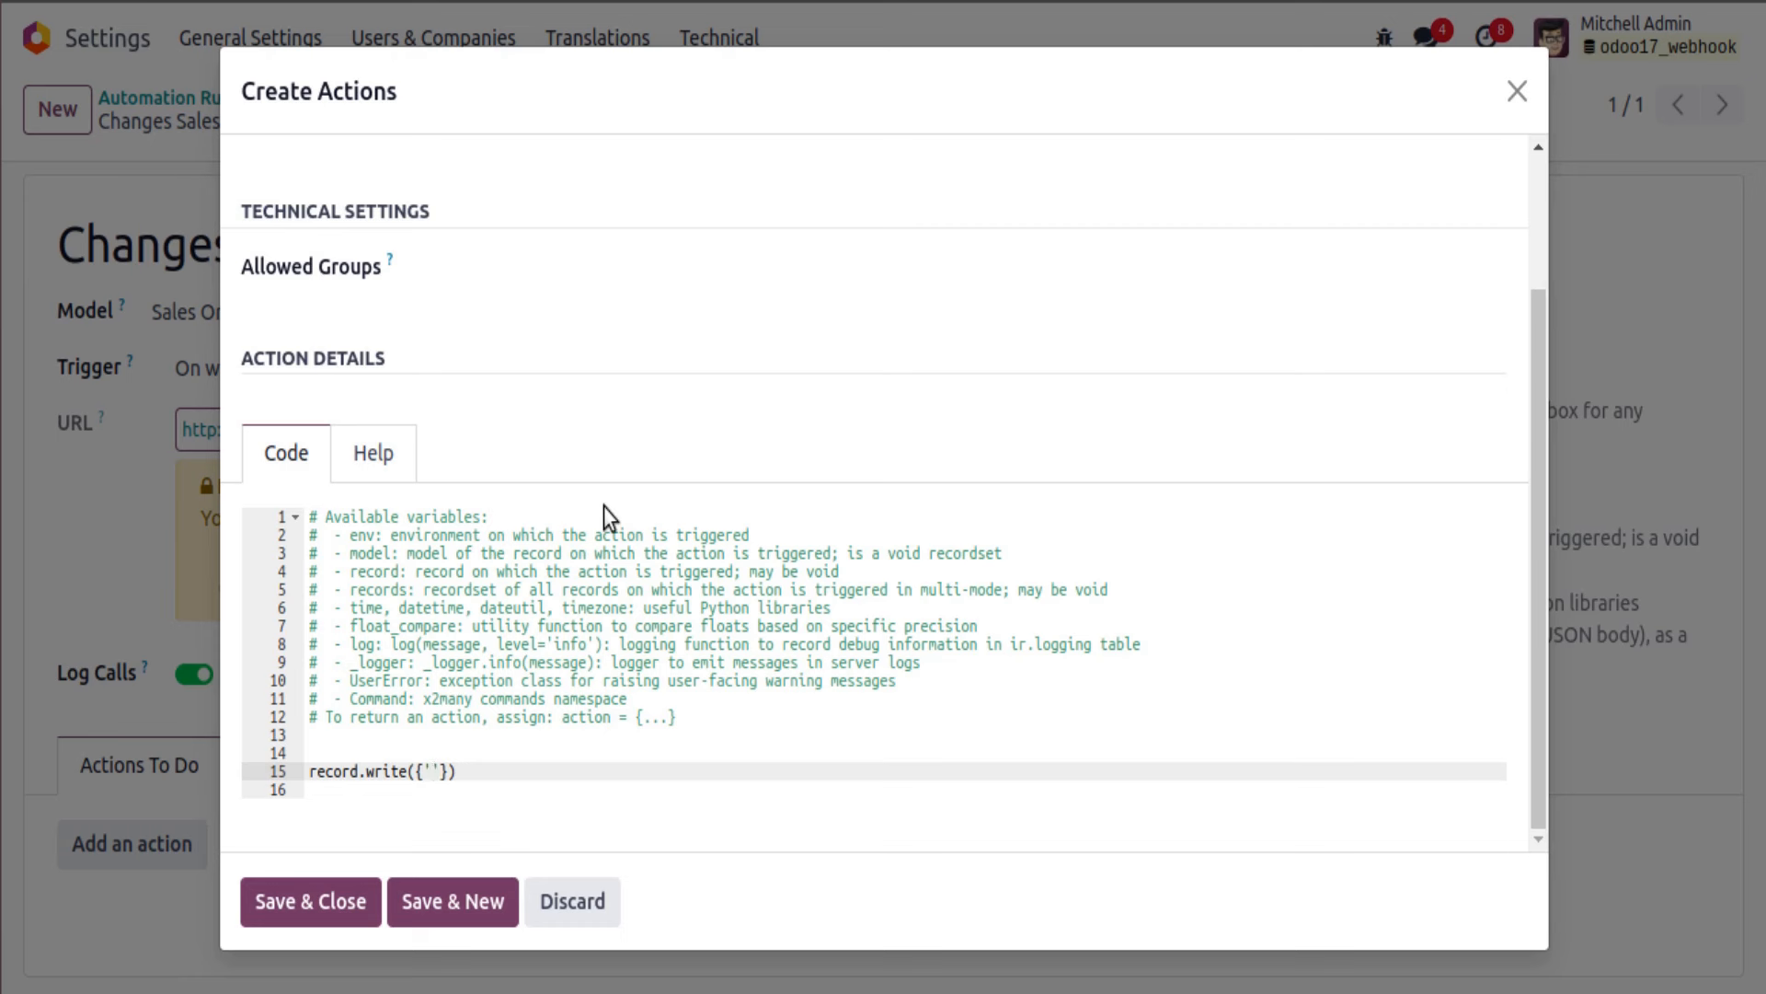
text(user_id': payload.get(')
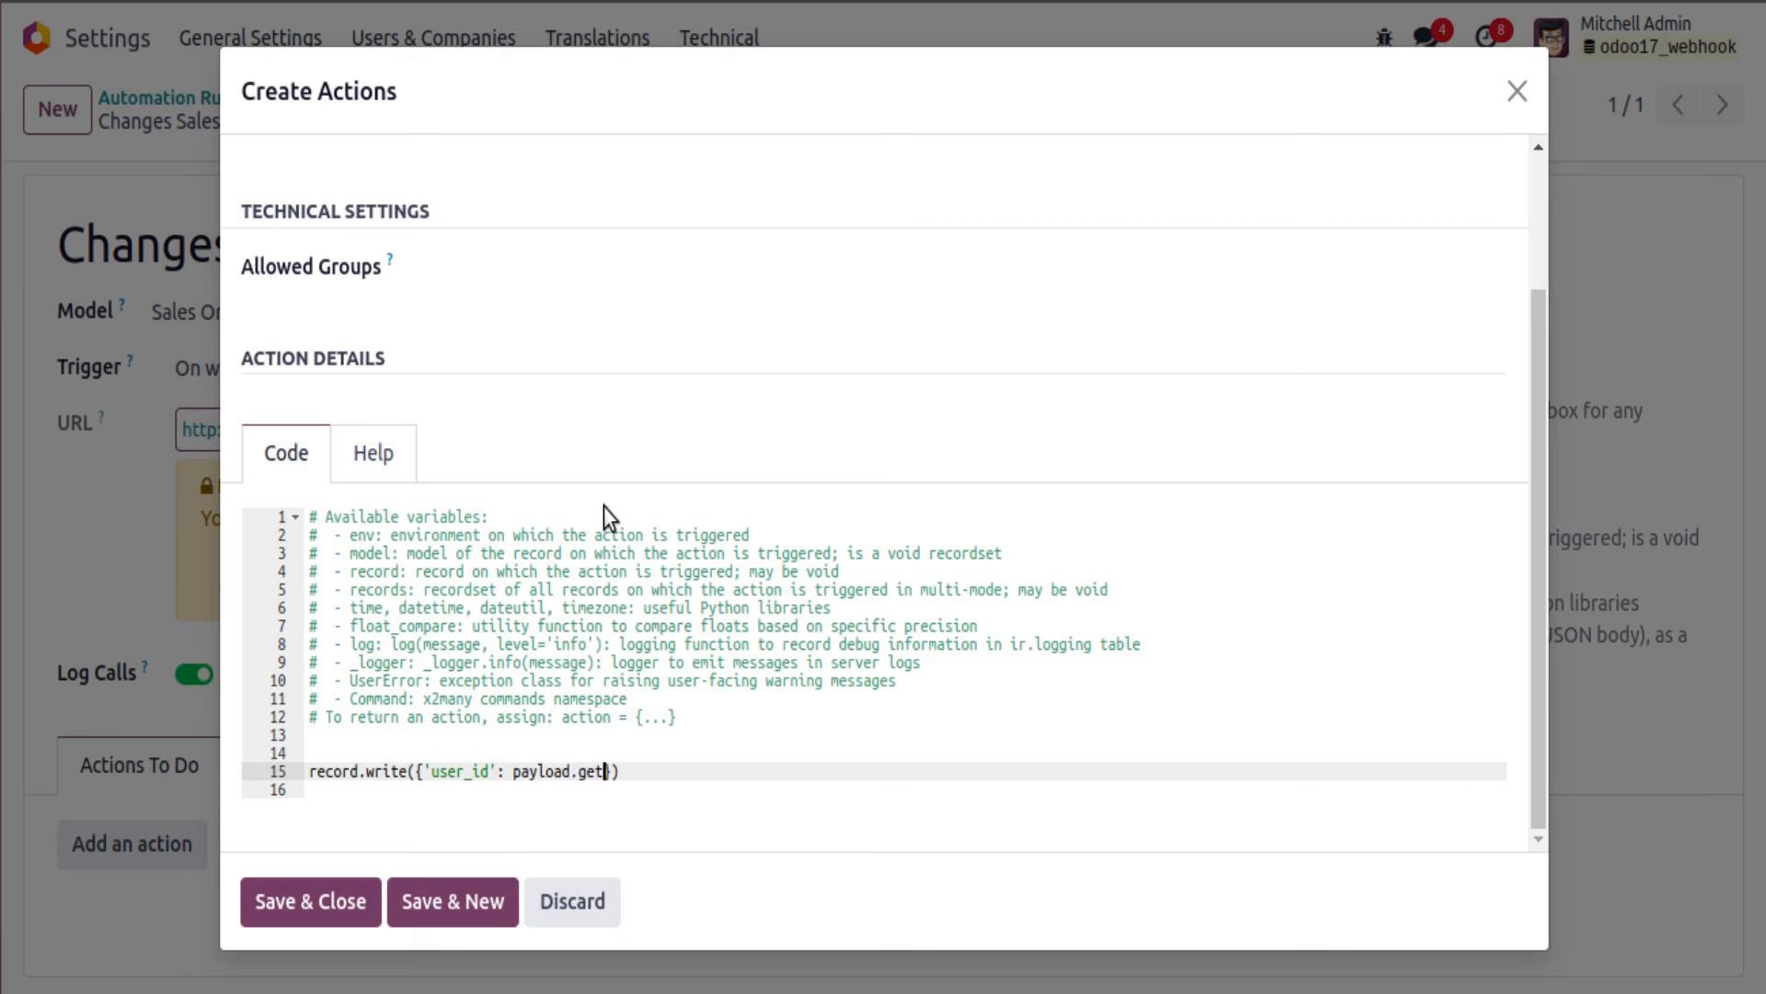
text(user_id)
click(355, 902)
Step: Save the rule and check order S00007's current salesperson under Other Info
click(347, 120)
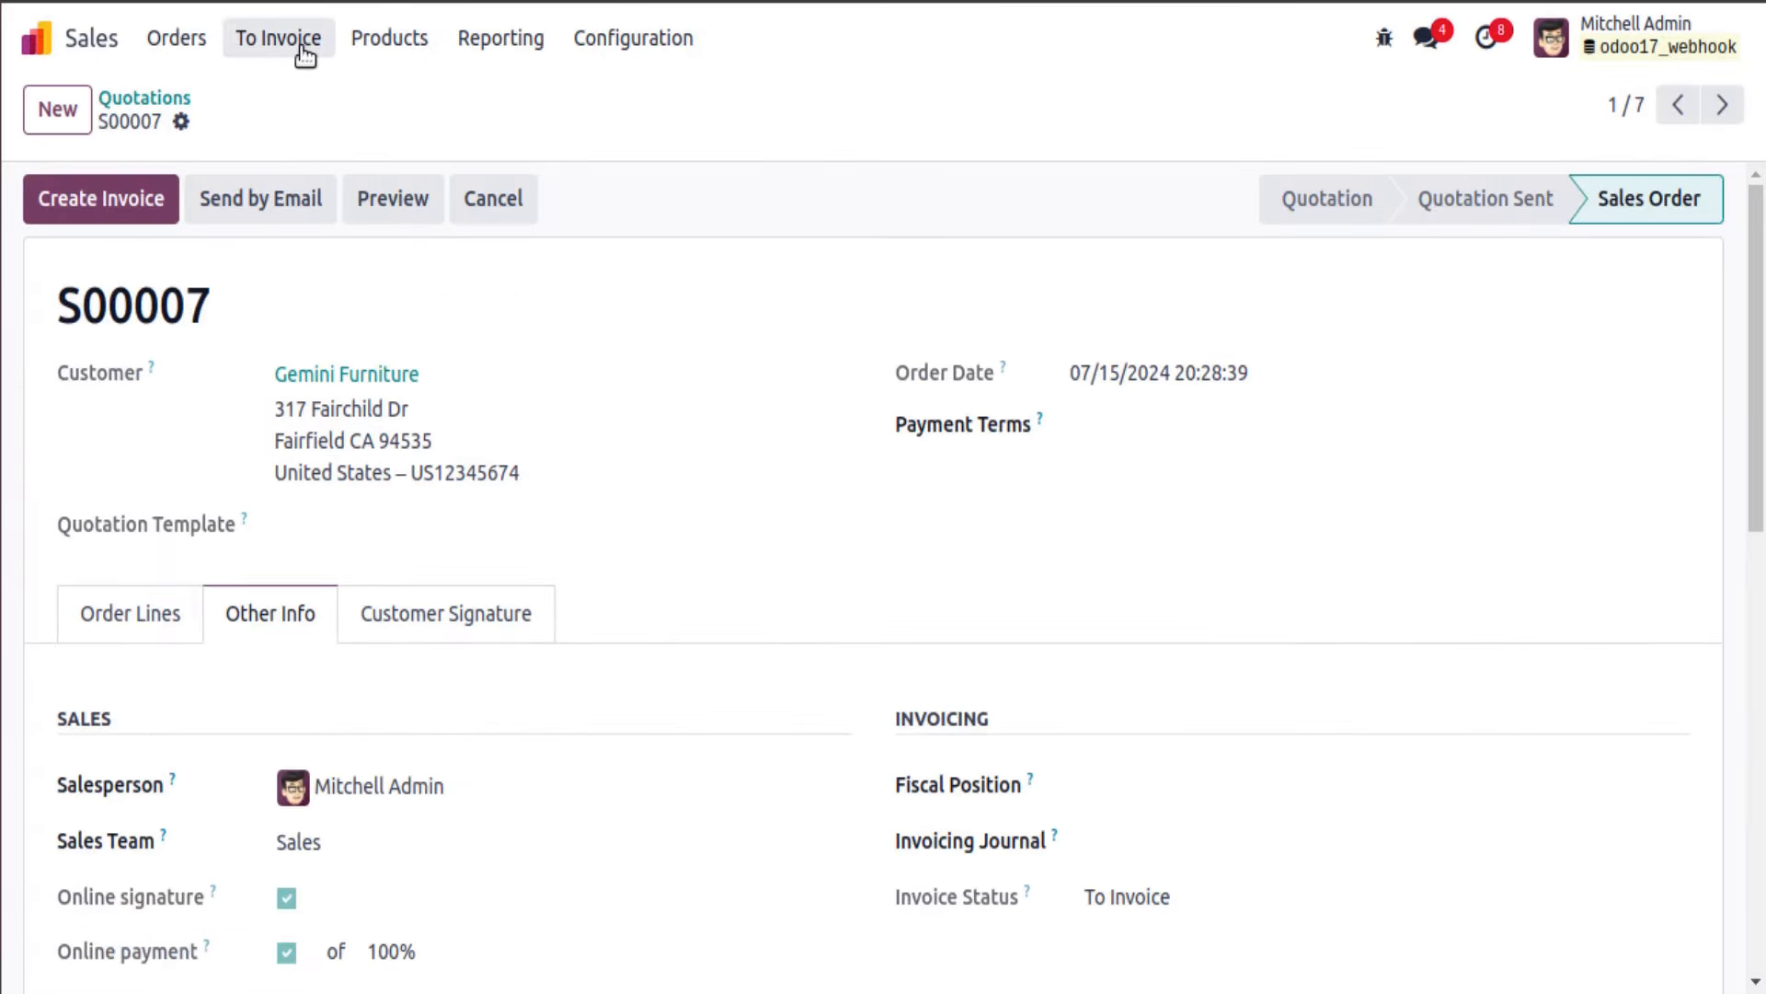
key(F5)
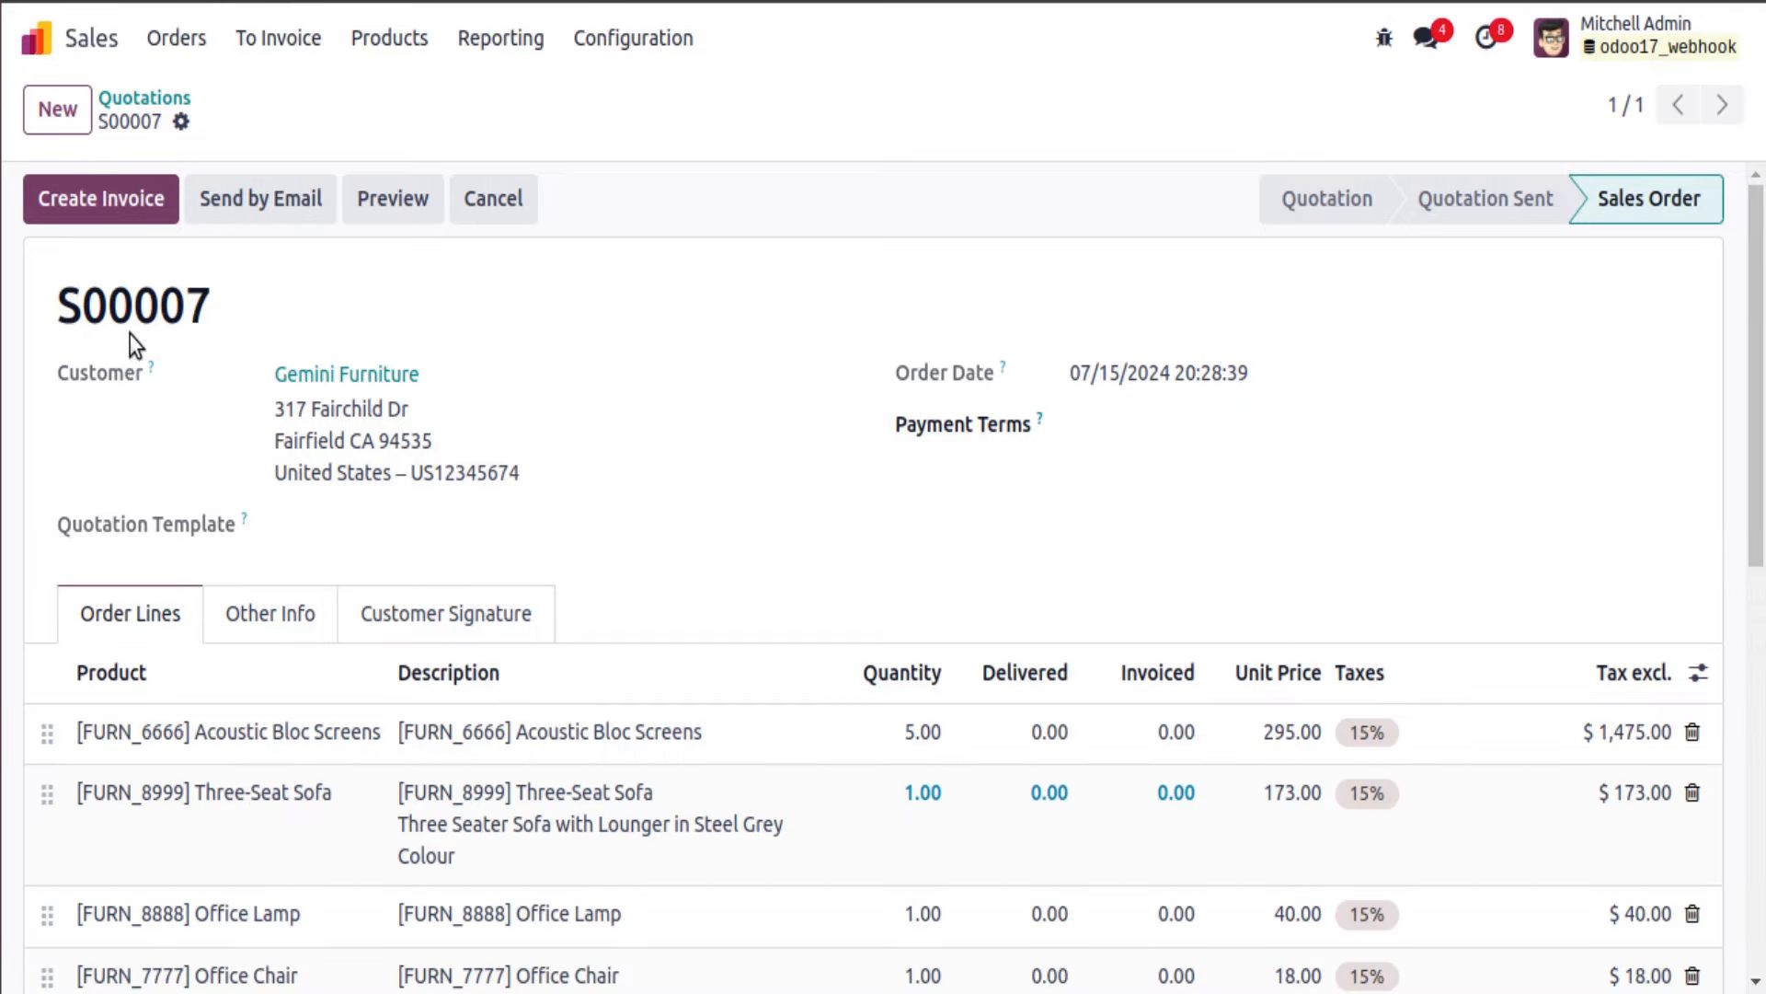
scroll(475, 515, down, 2)
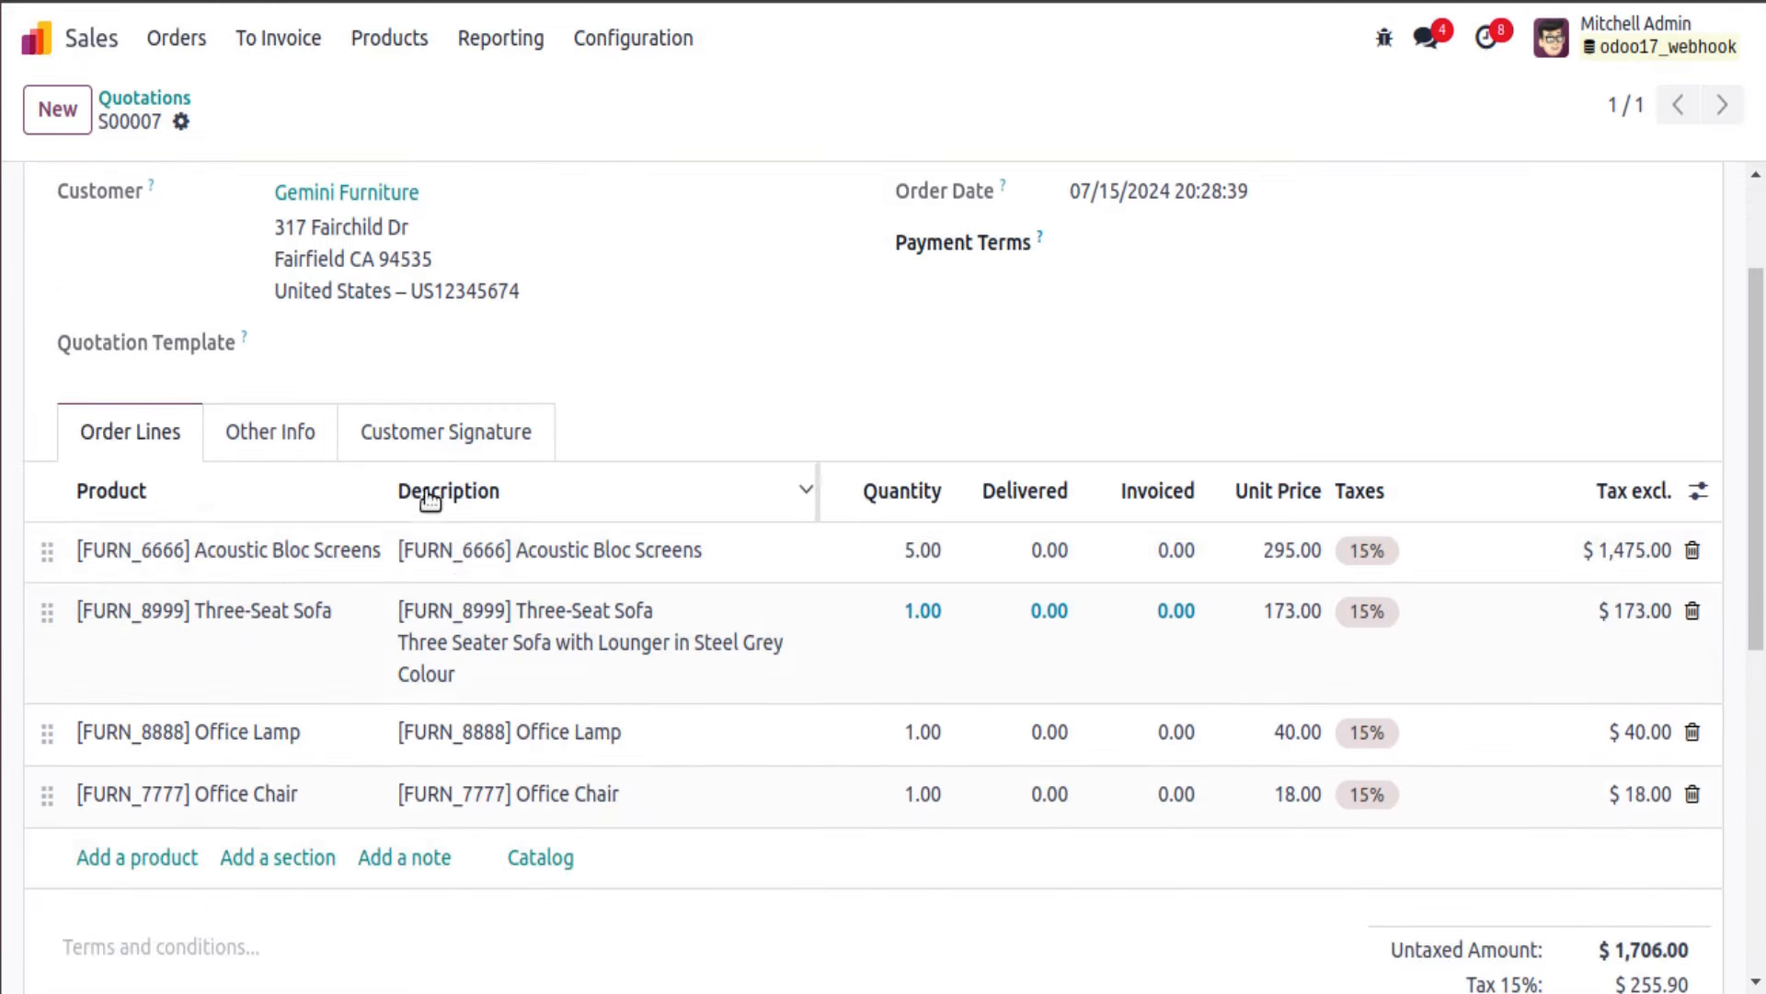
click(415, 450)
click(270, 440)
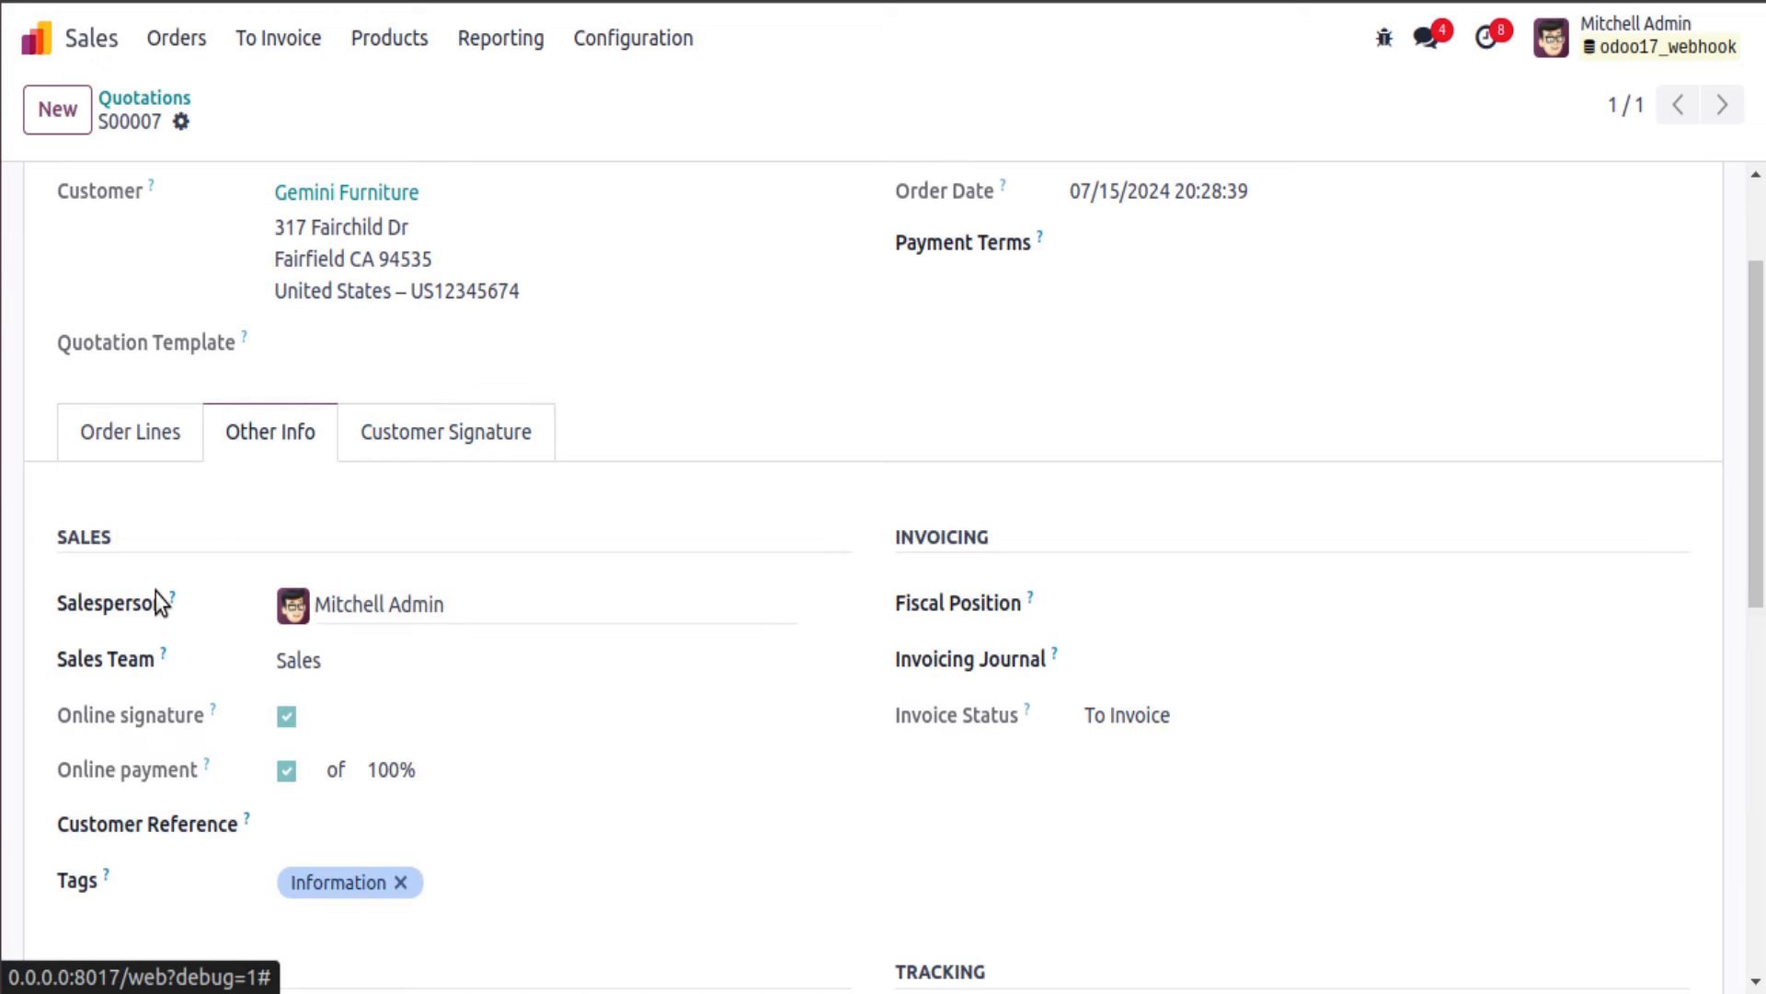
Step: Copy the Changes Sales Person rule's webhook URL into the Postman request URL
click(312, 2)
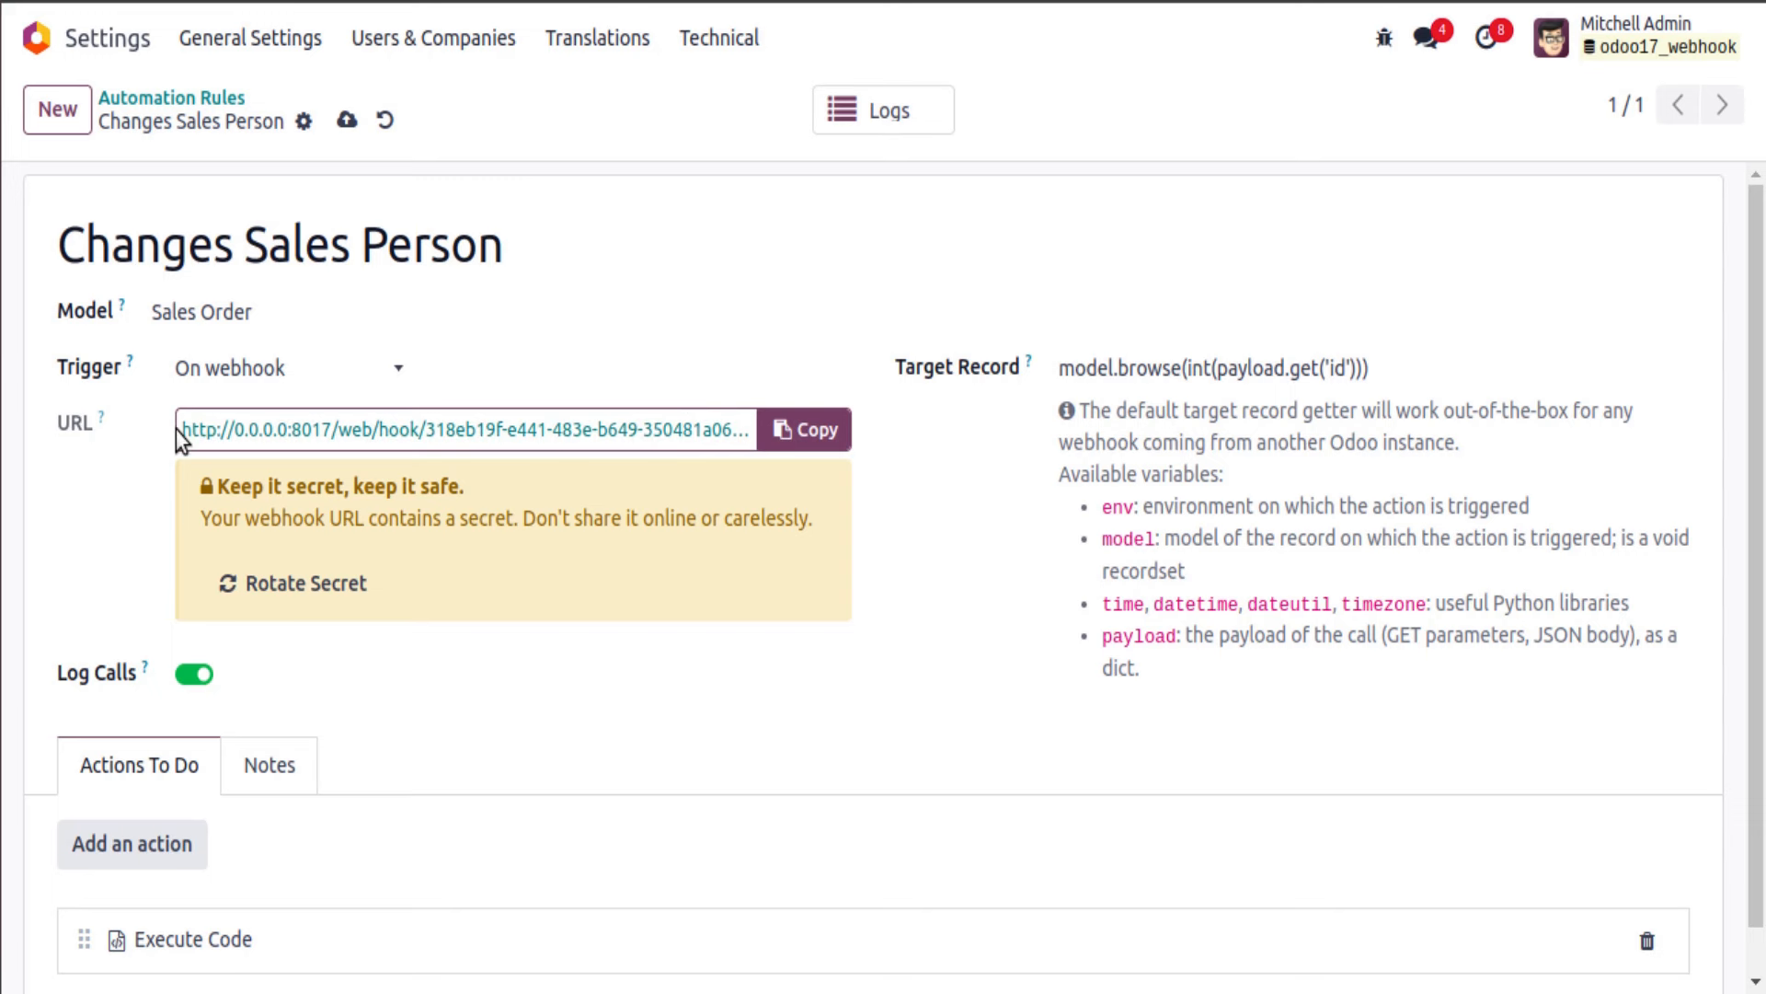
drag(175, 429, 809, 457)
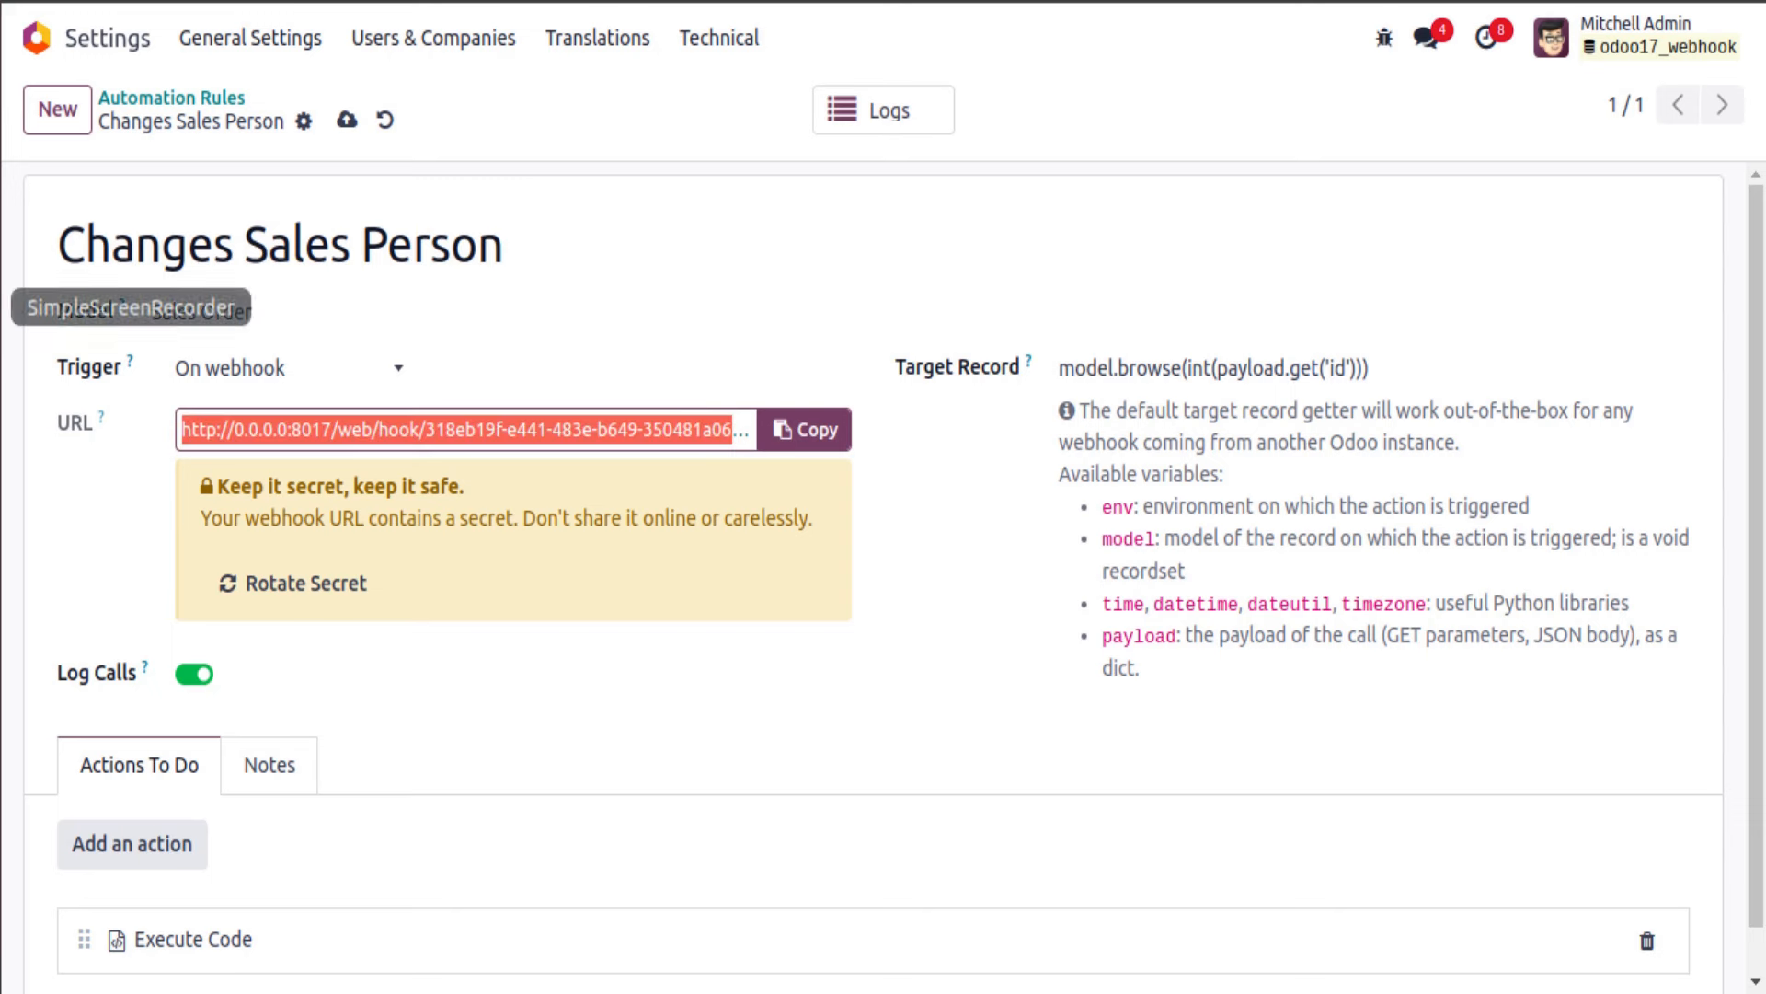
key(alt+Tab)
double_click(865, 202)
key(ctrl+a)
Step: Trim the Postman body to "id": 7 plus an empty "user_id": key, removing email, phone and mobile
key(BackSpace)
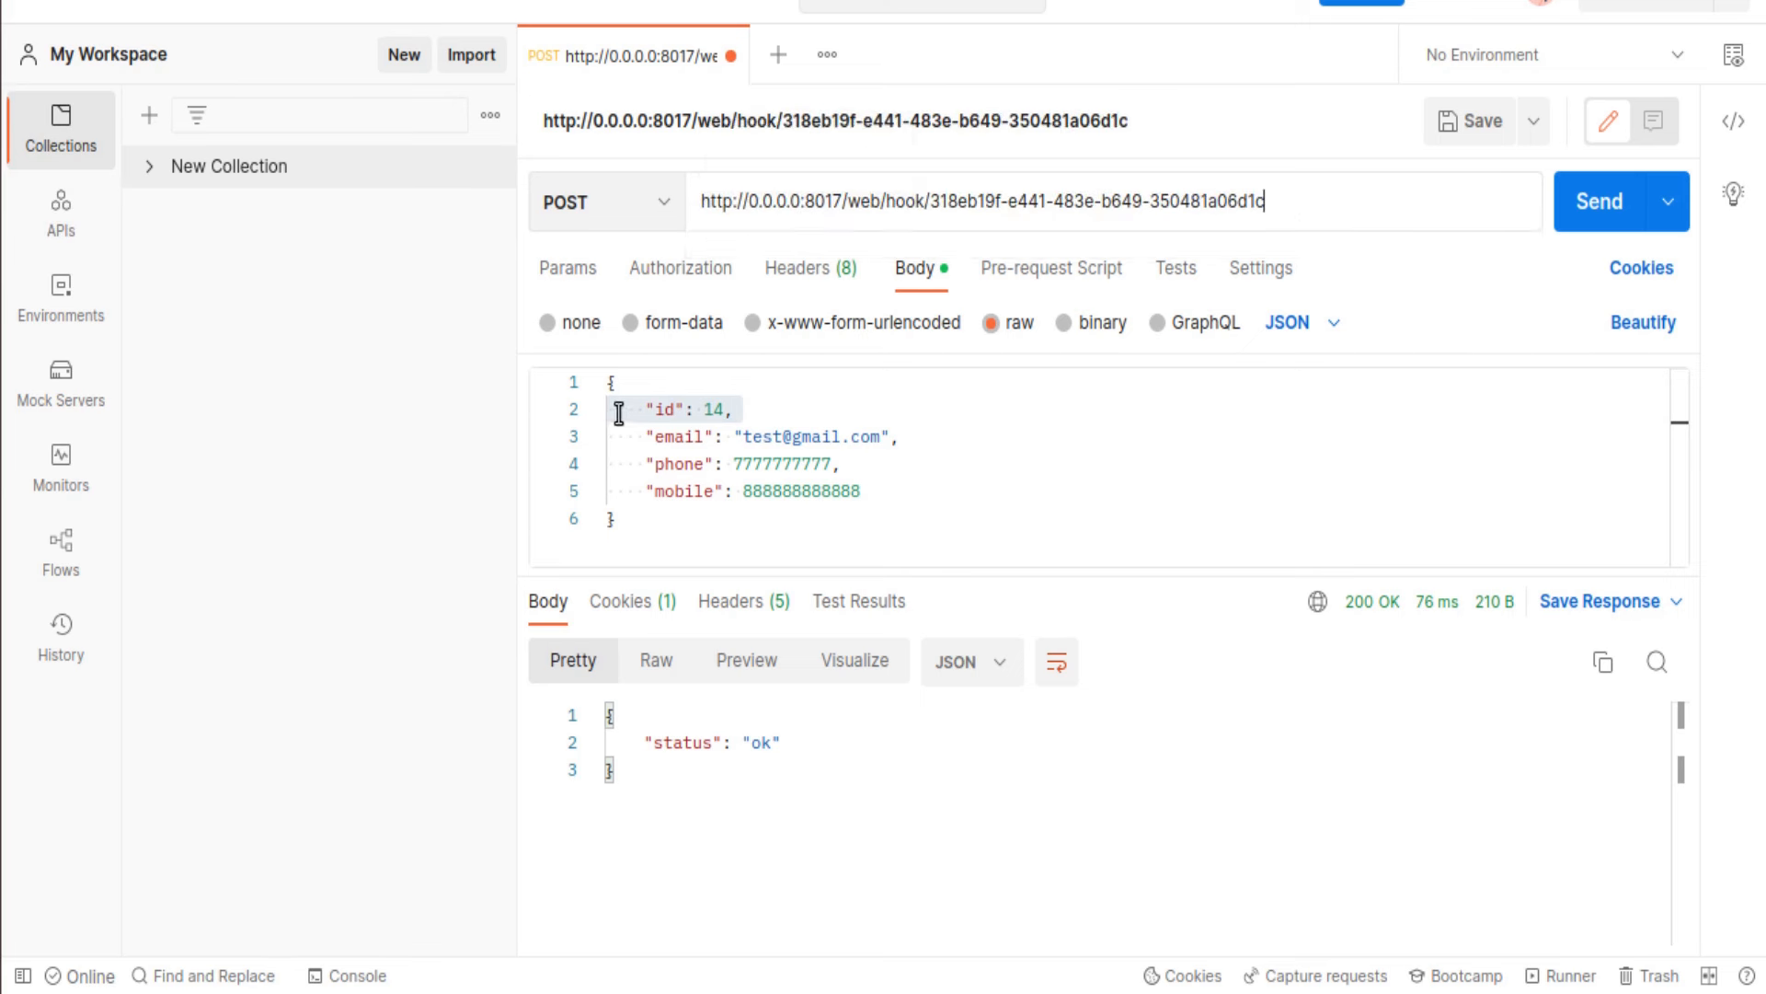
drag(626, 436, 883, 482)
key(BackSpace)
key(BackSpace)
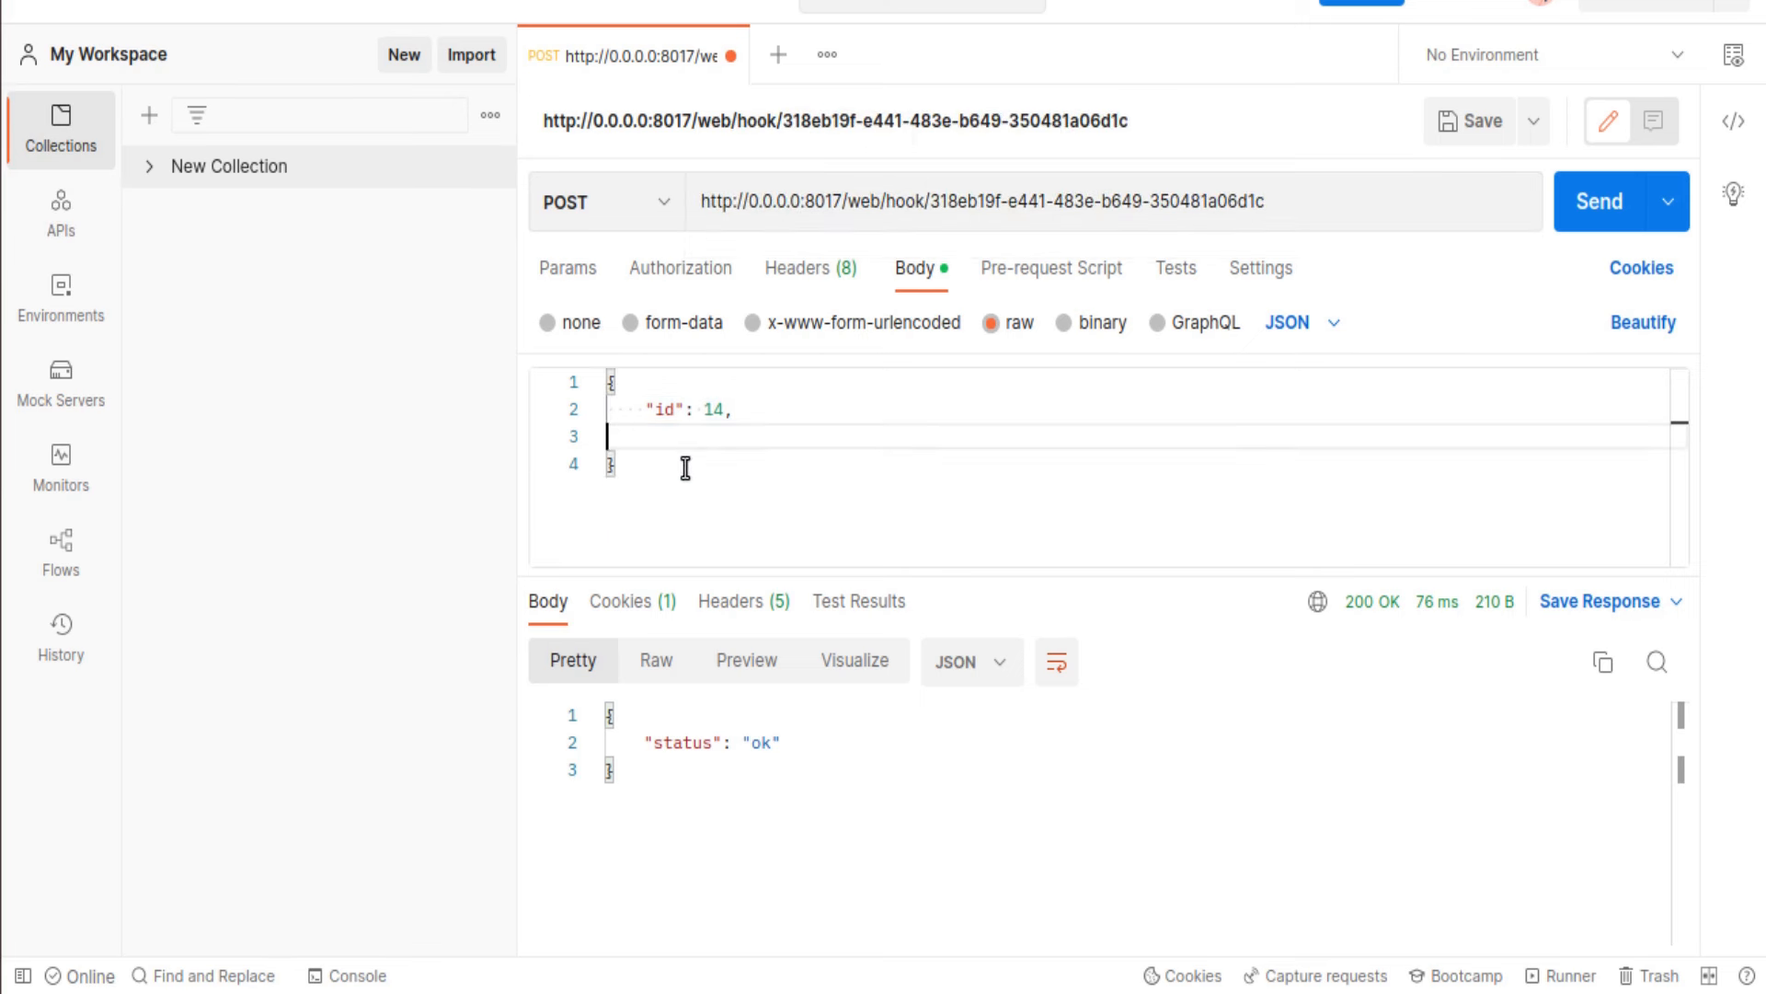
key(Return)
text("user_id":)
double_click(714, 410)
text(7)
click(791, 434)
click(19, 124)
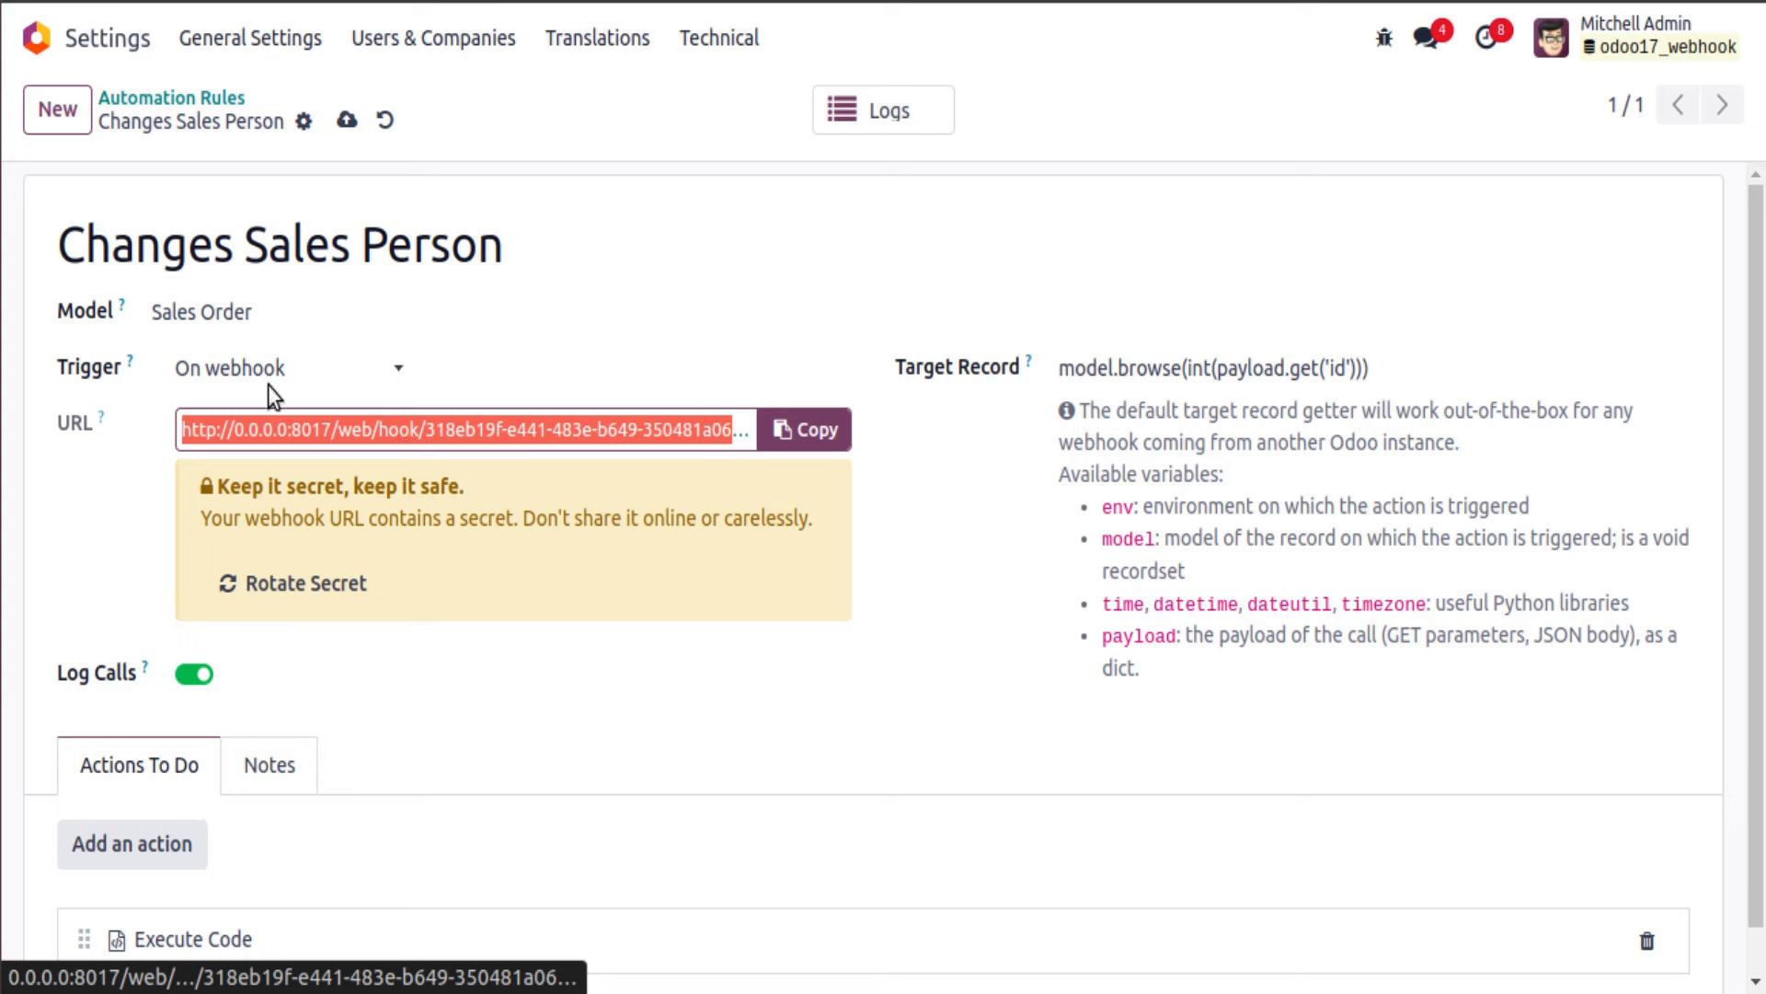
click(13, 253)
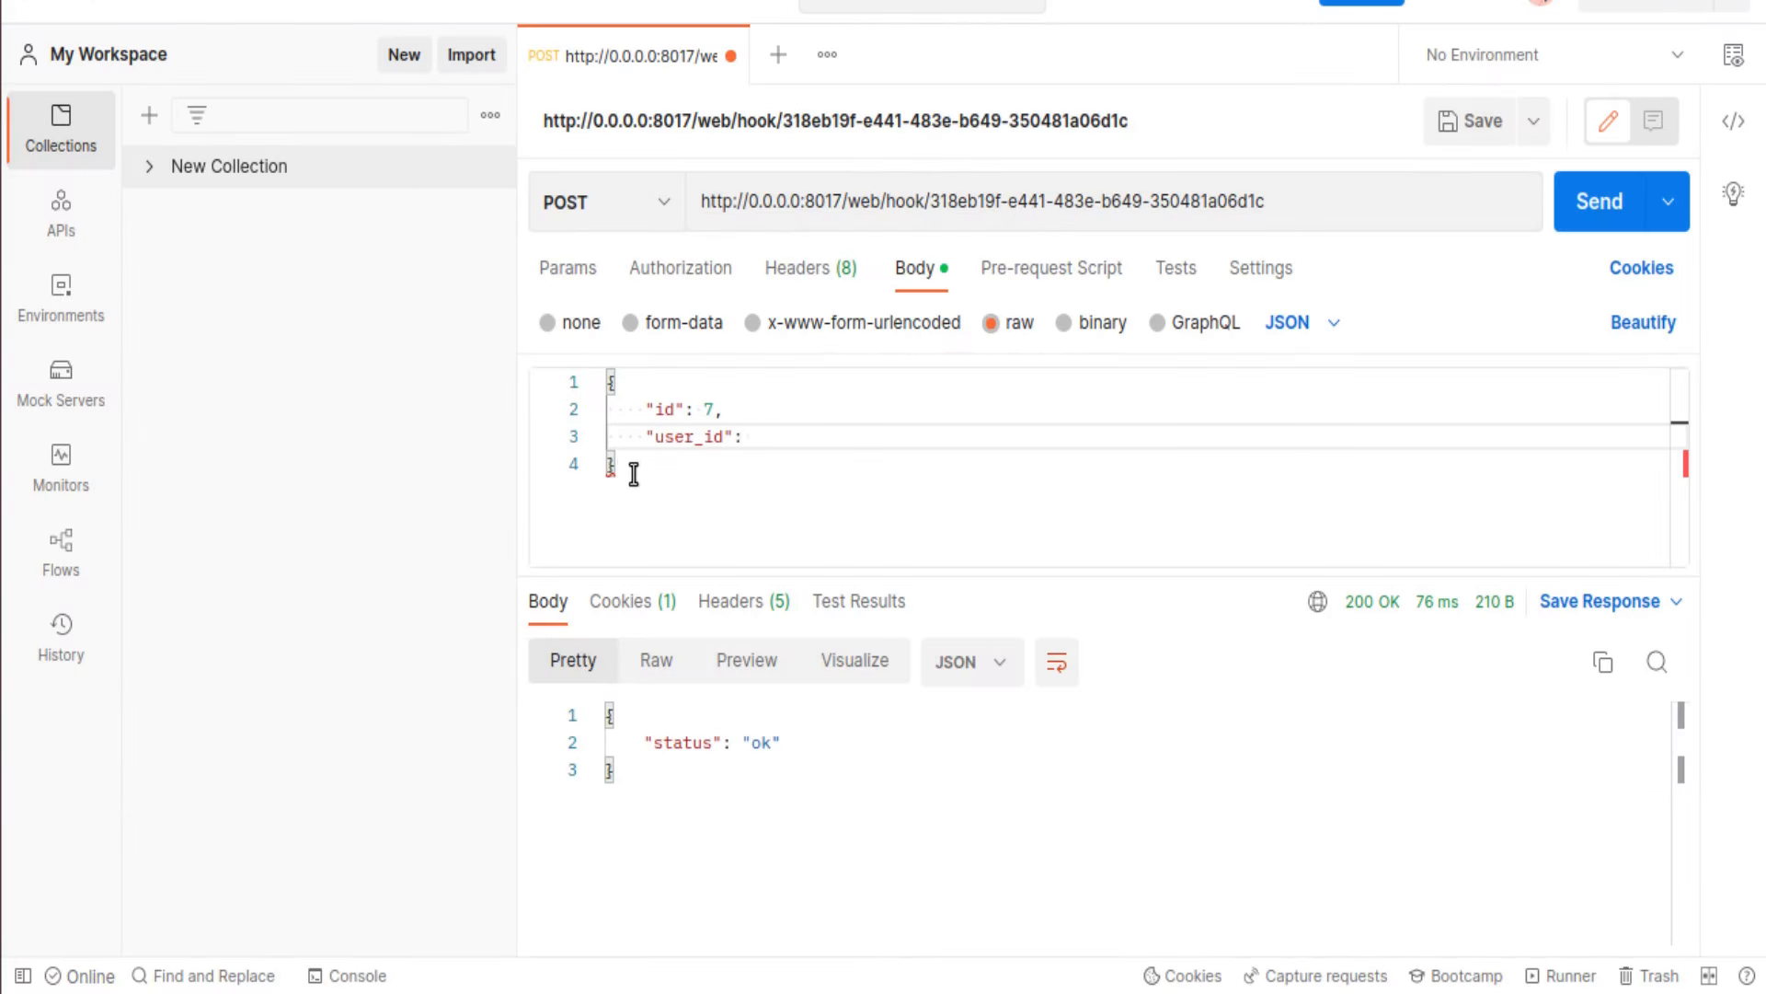
drag(632, 468, 599, 378)
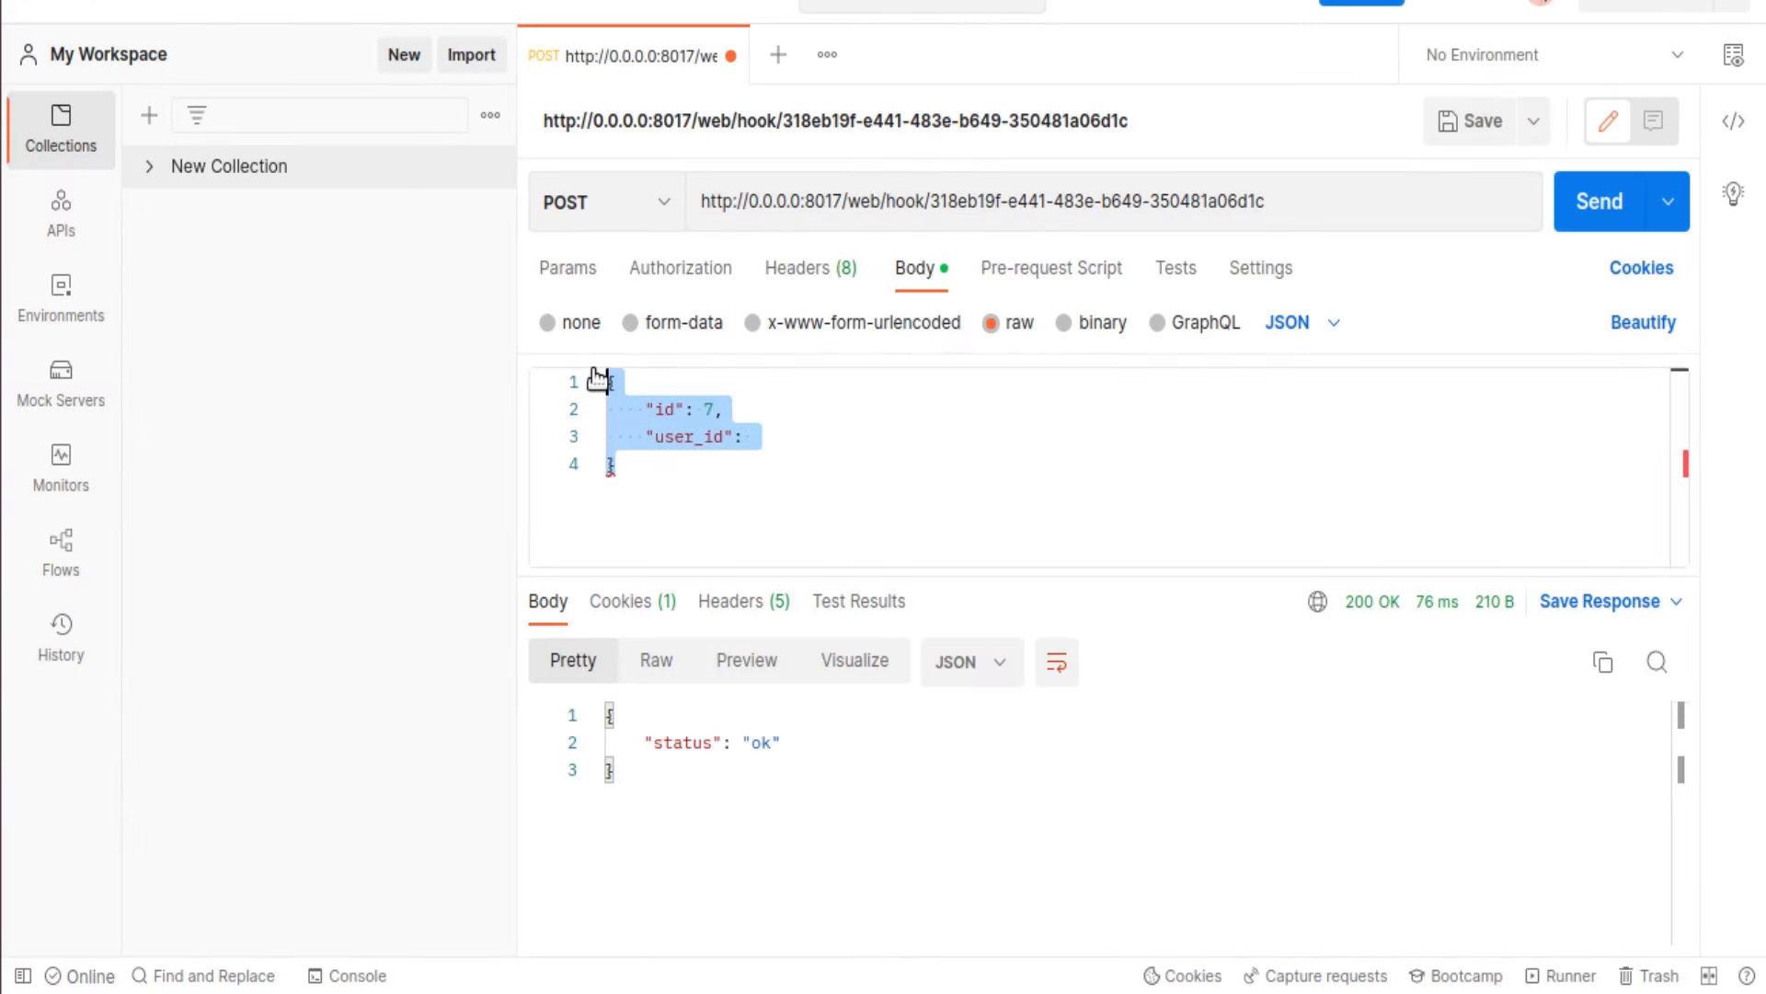
Step: Duplicate the Odoo tab and search the menus for Users to open the Users list
click(1, 131)
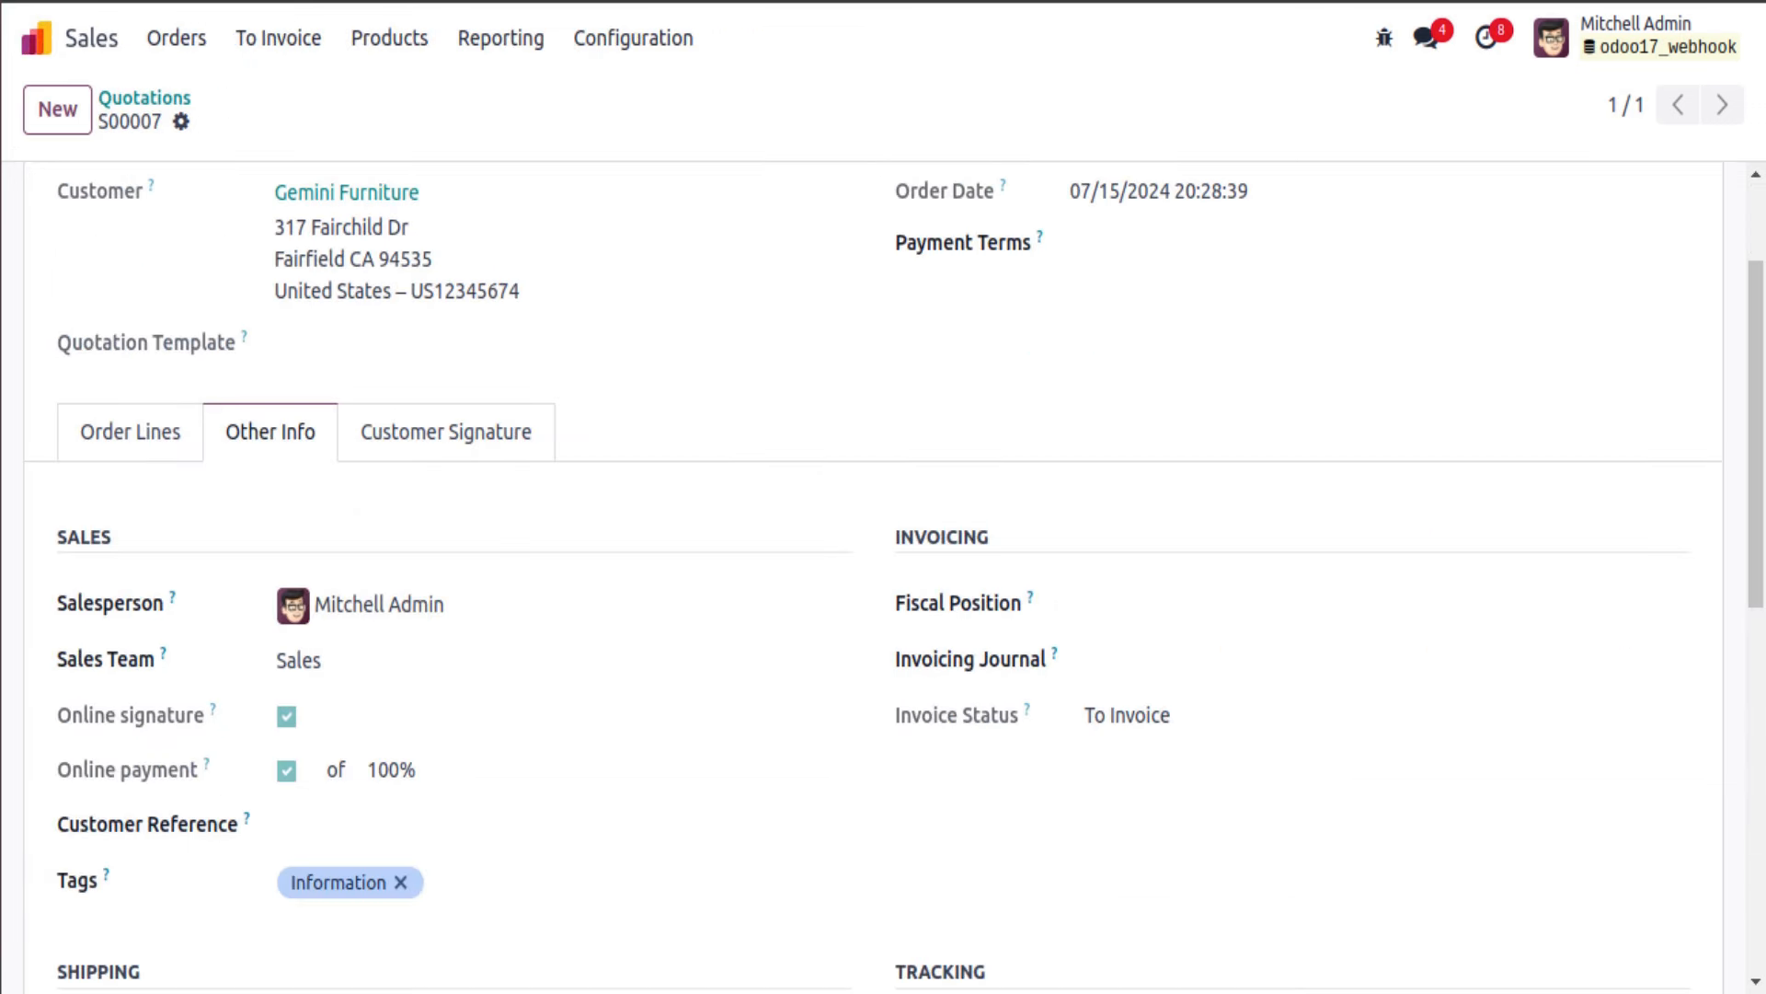
right_click(432, 2)
click(552, 208)
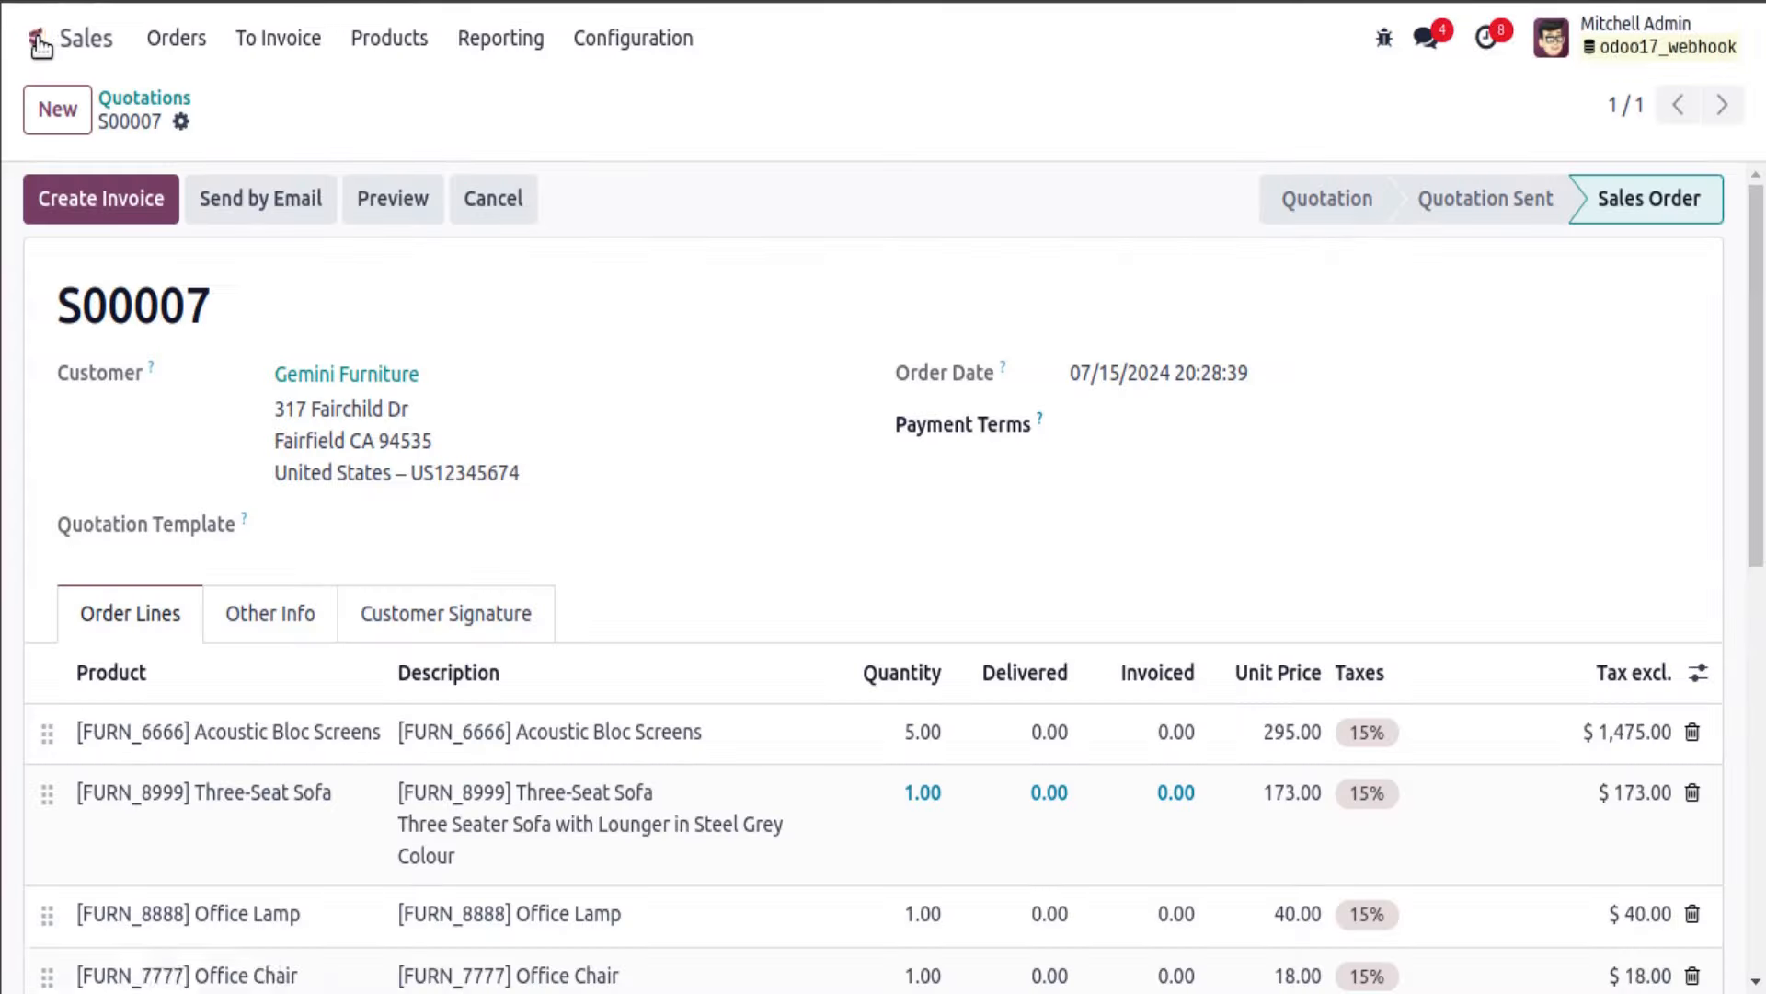
click(38, 42)
text(user)
key(Return)
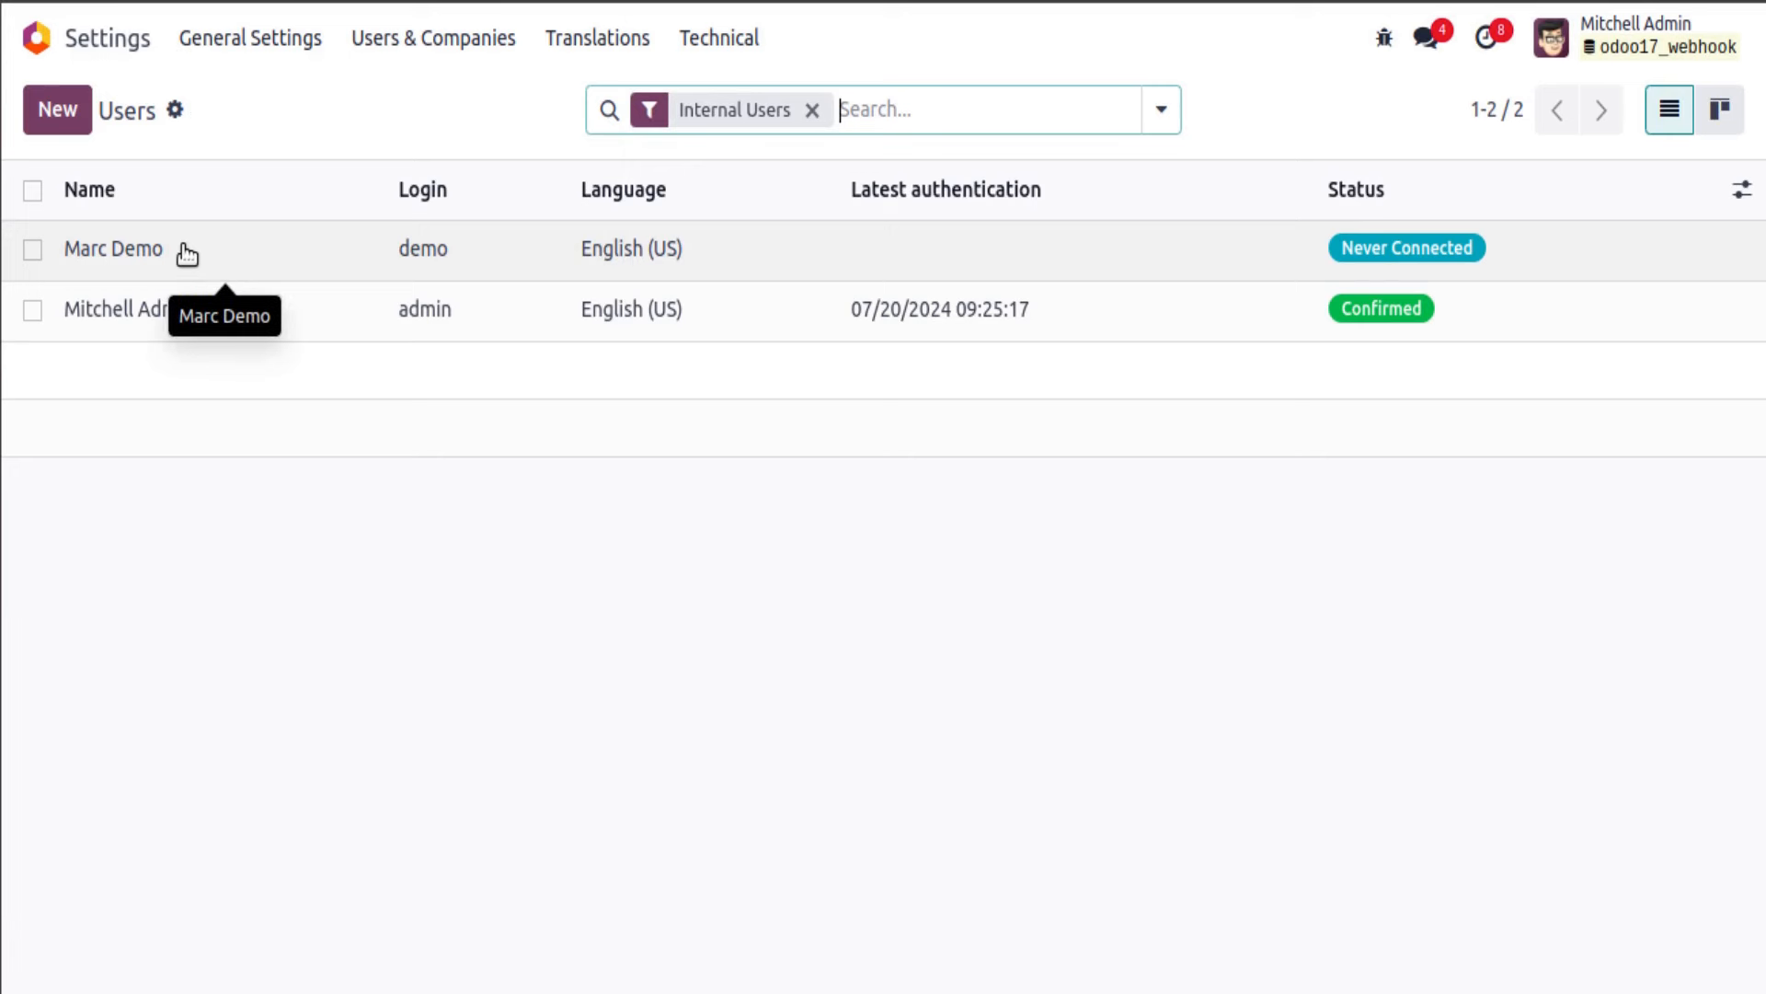
Step: Open the demo user's record and fill in the user_id value in the Postman body
click(184, 251)
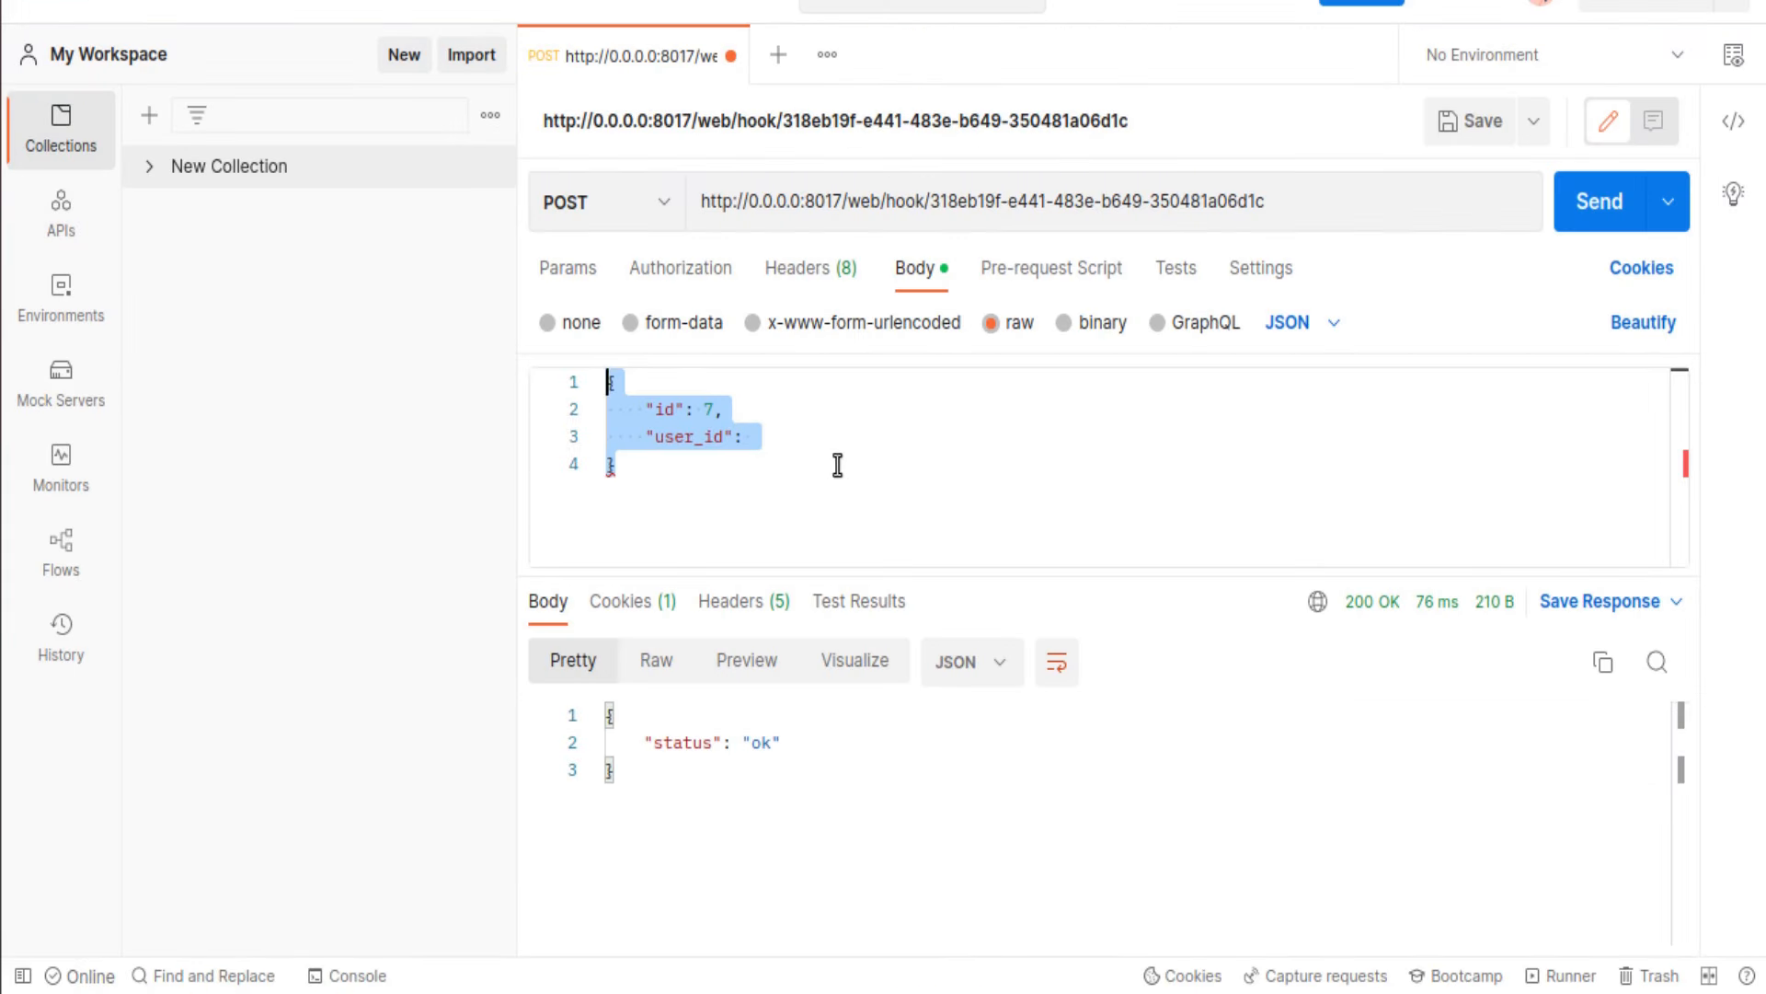
click(783, 437)
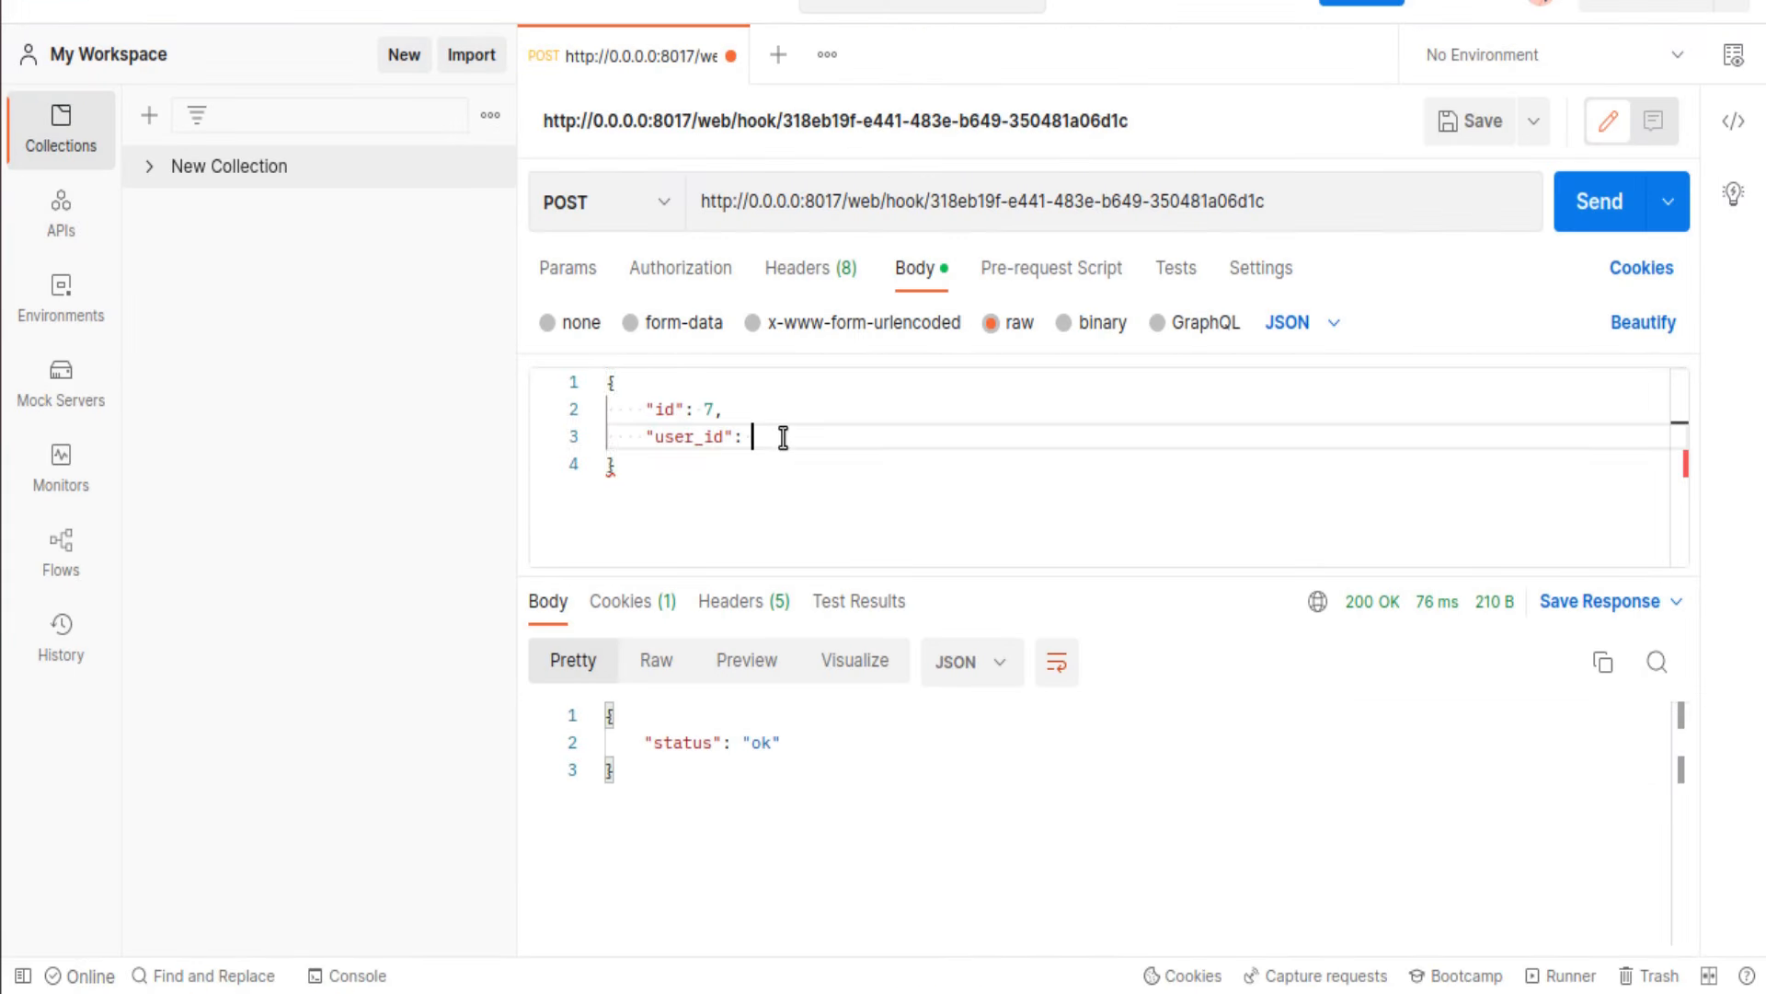
text(4)
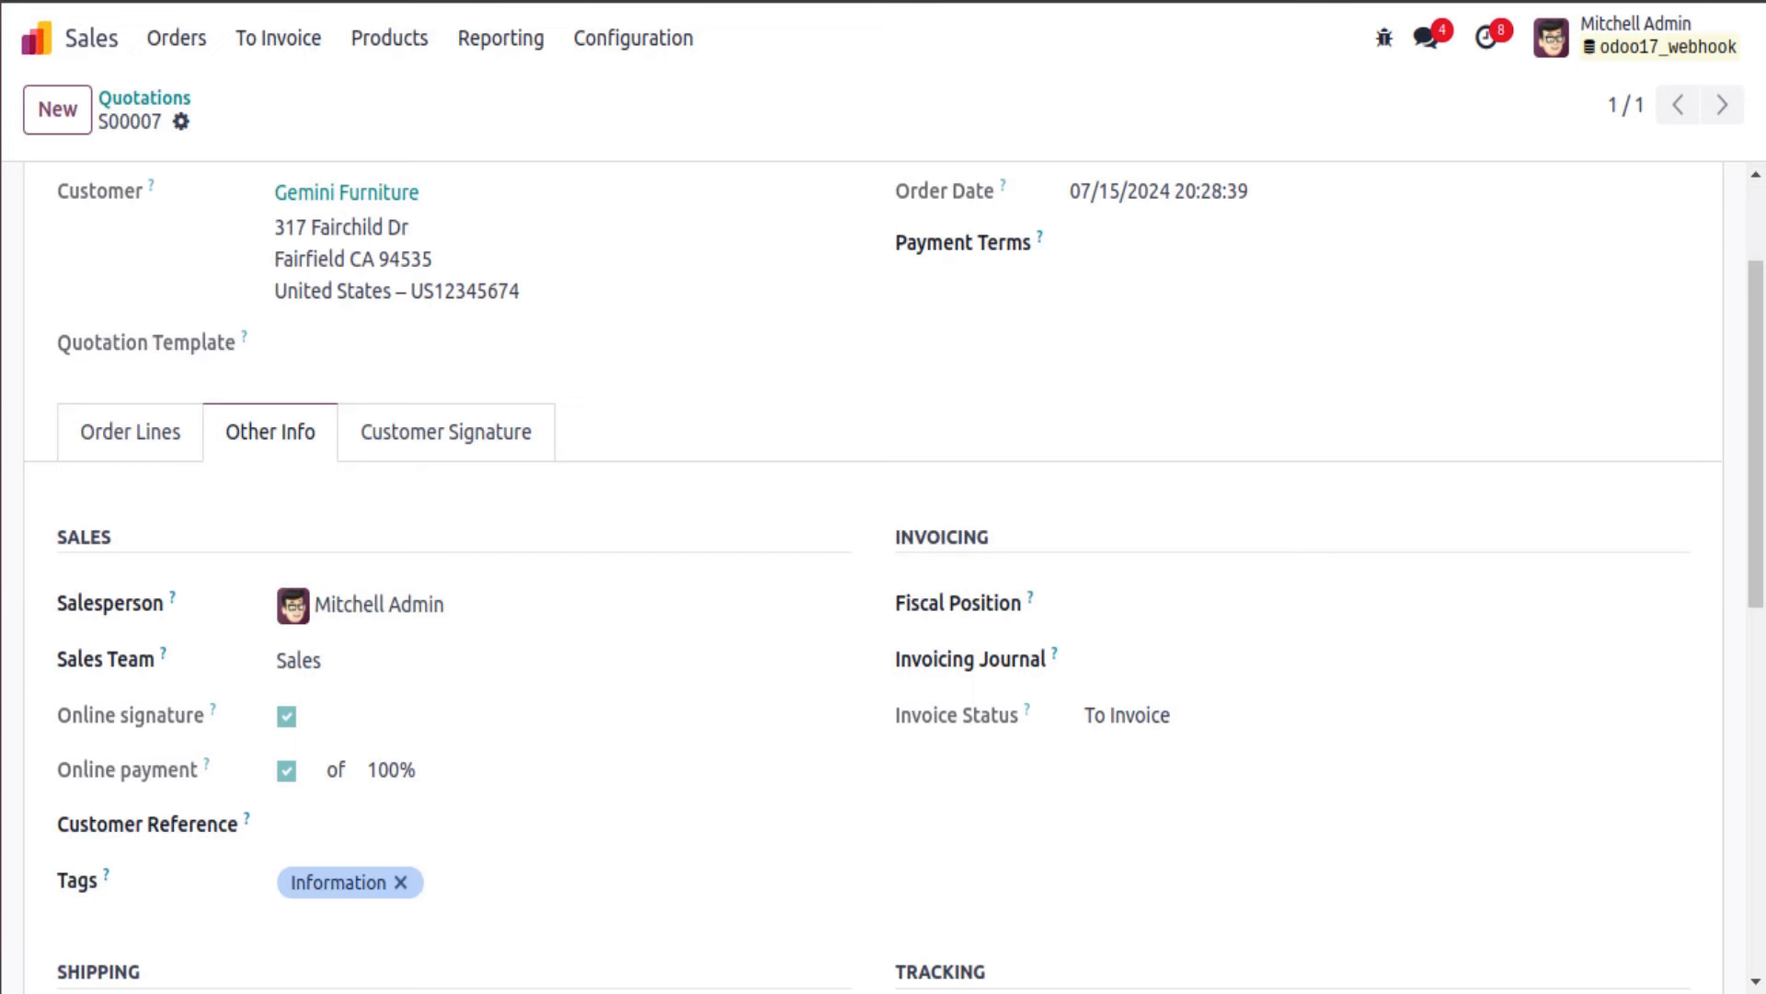
Step: Reload order S00007's sales details, send the webhook request, and return to the Changes Sales Person rule
key(F5)
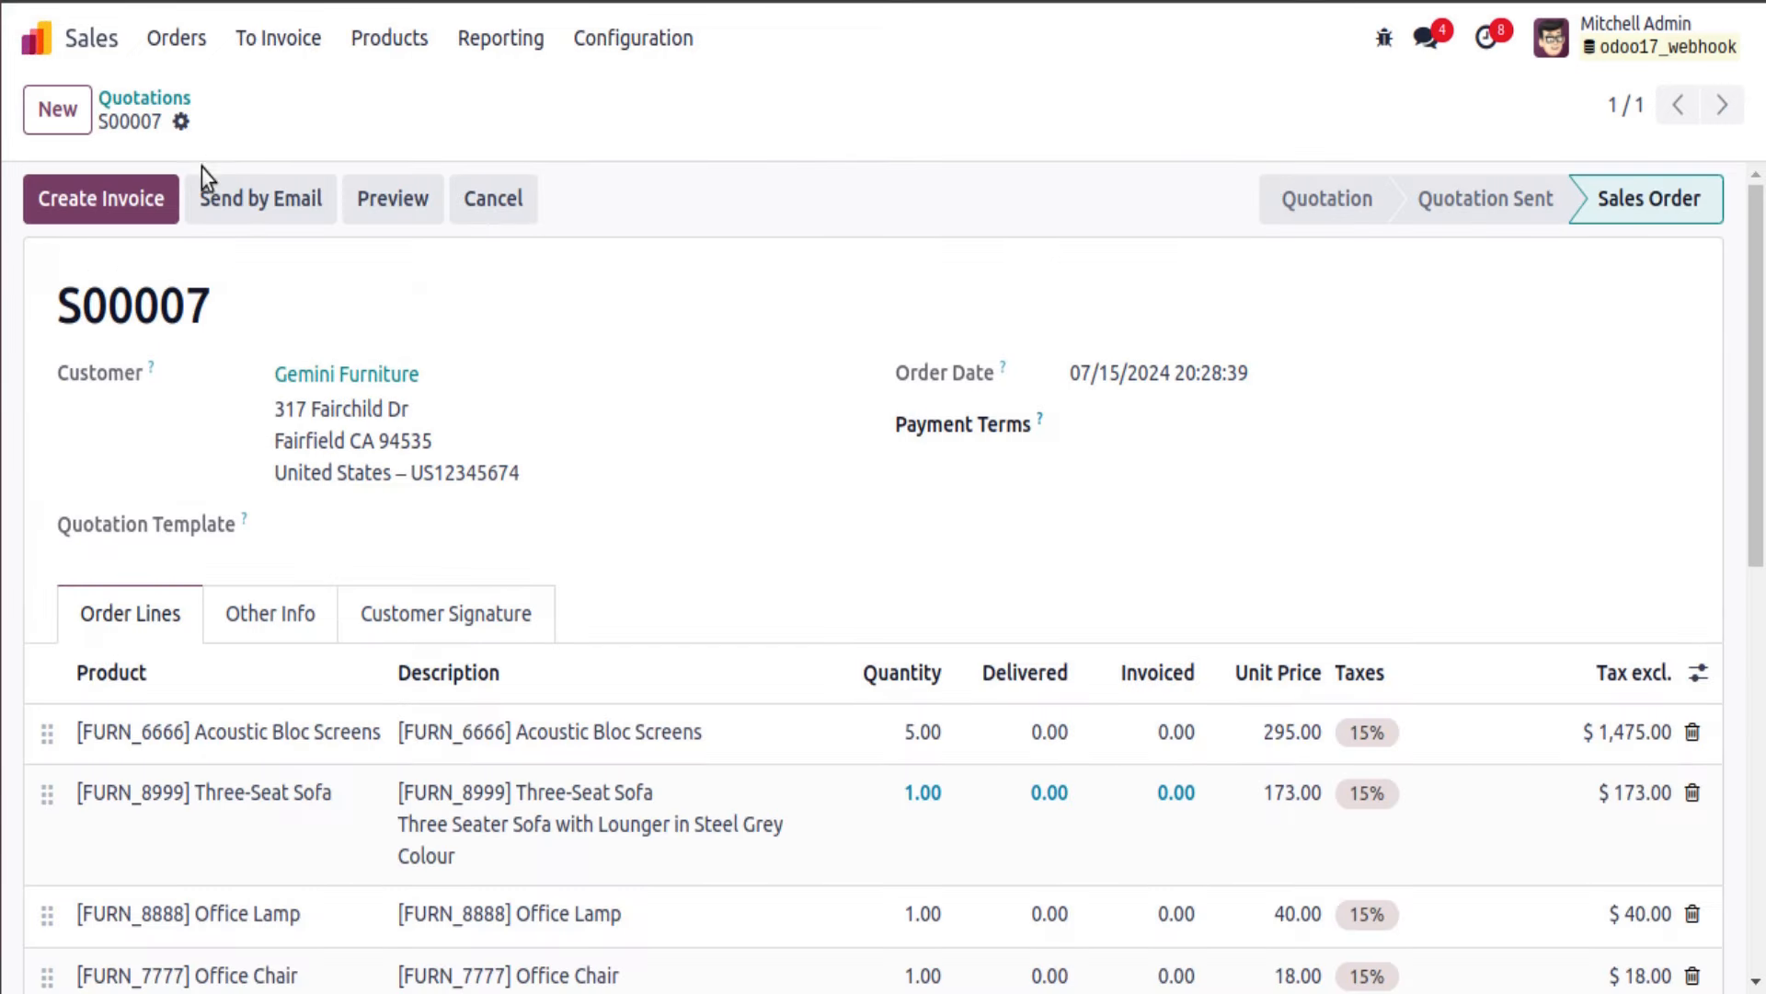
click(254, 604)
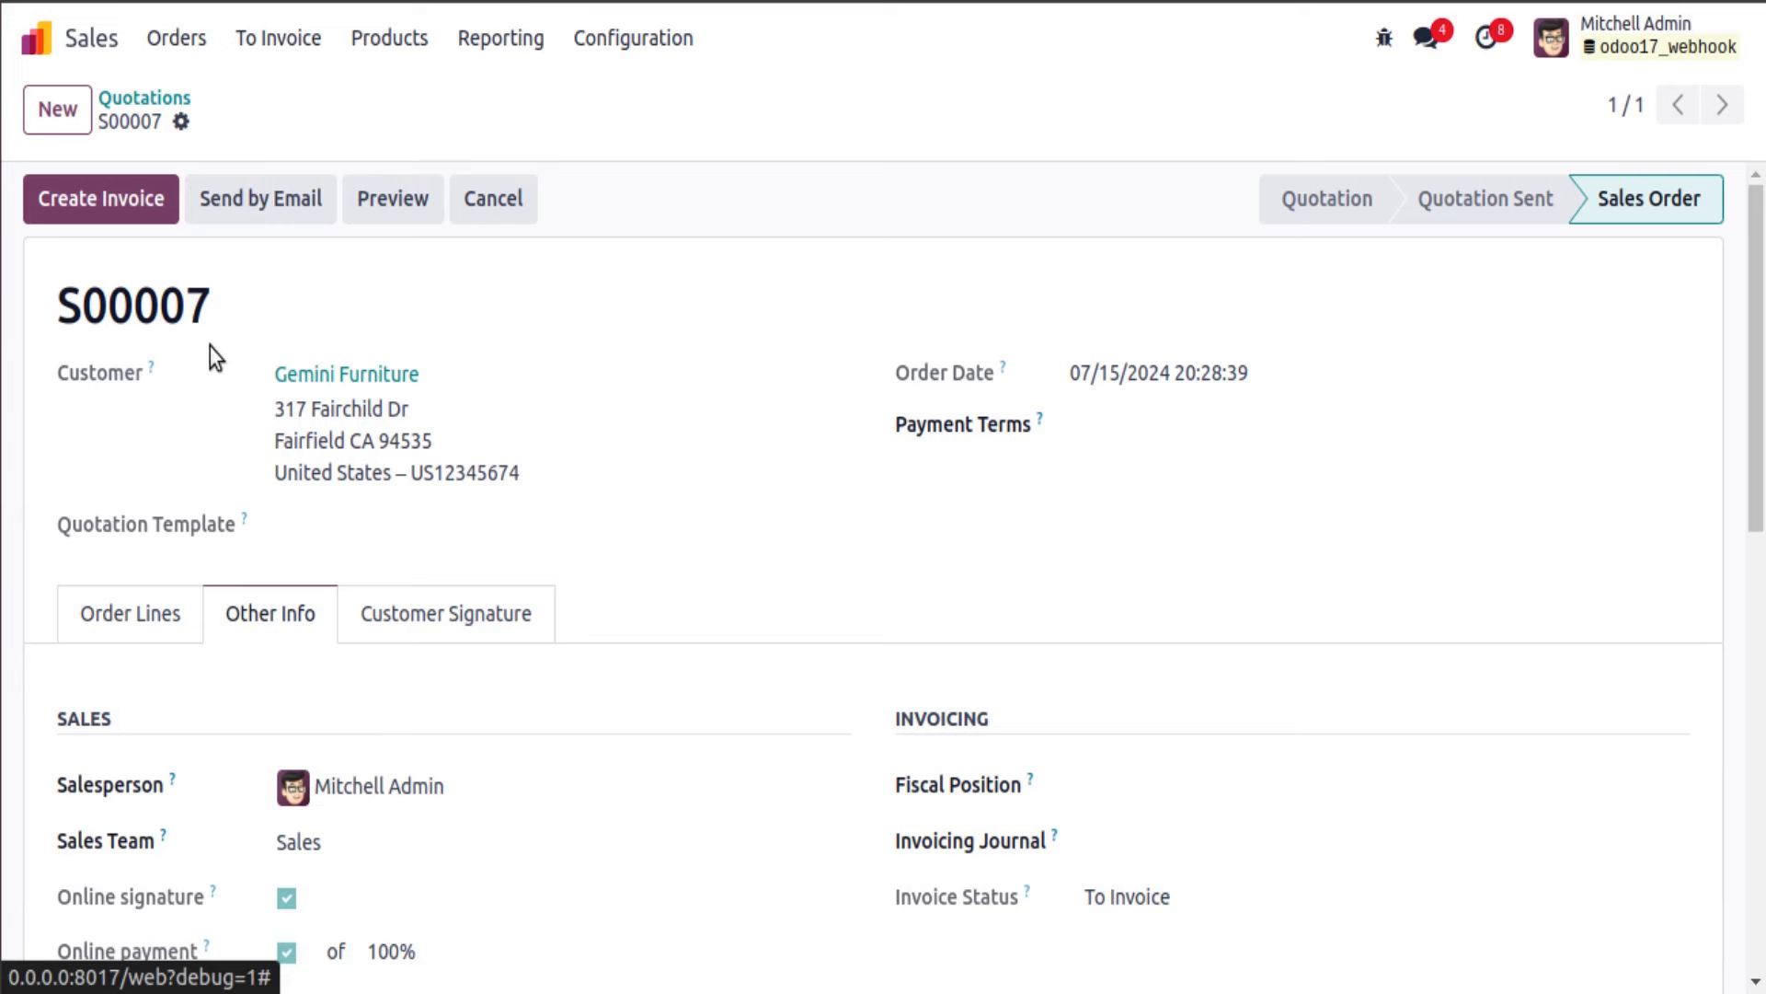
key(alt+Tab)
click(1611, 207)
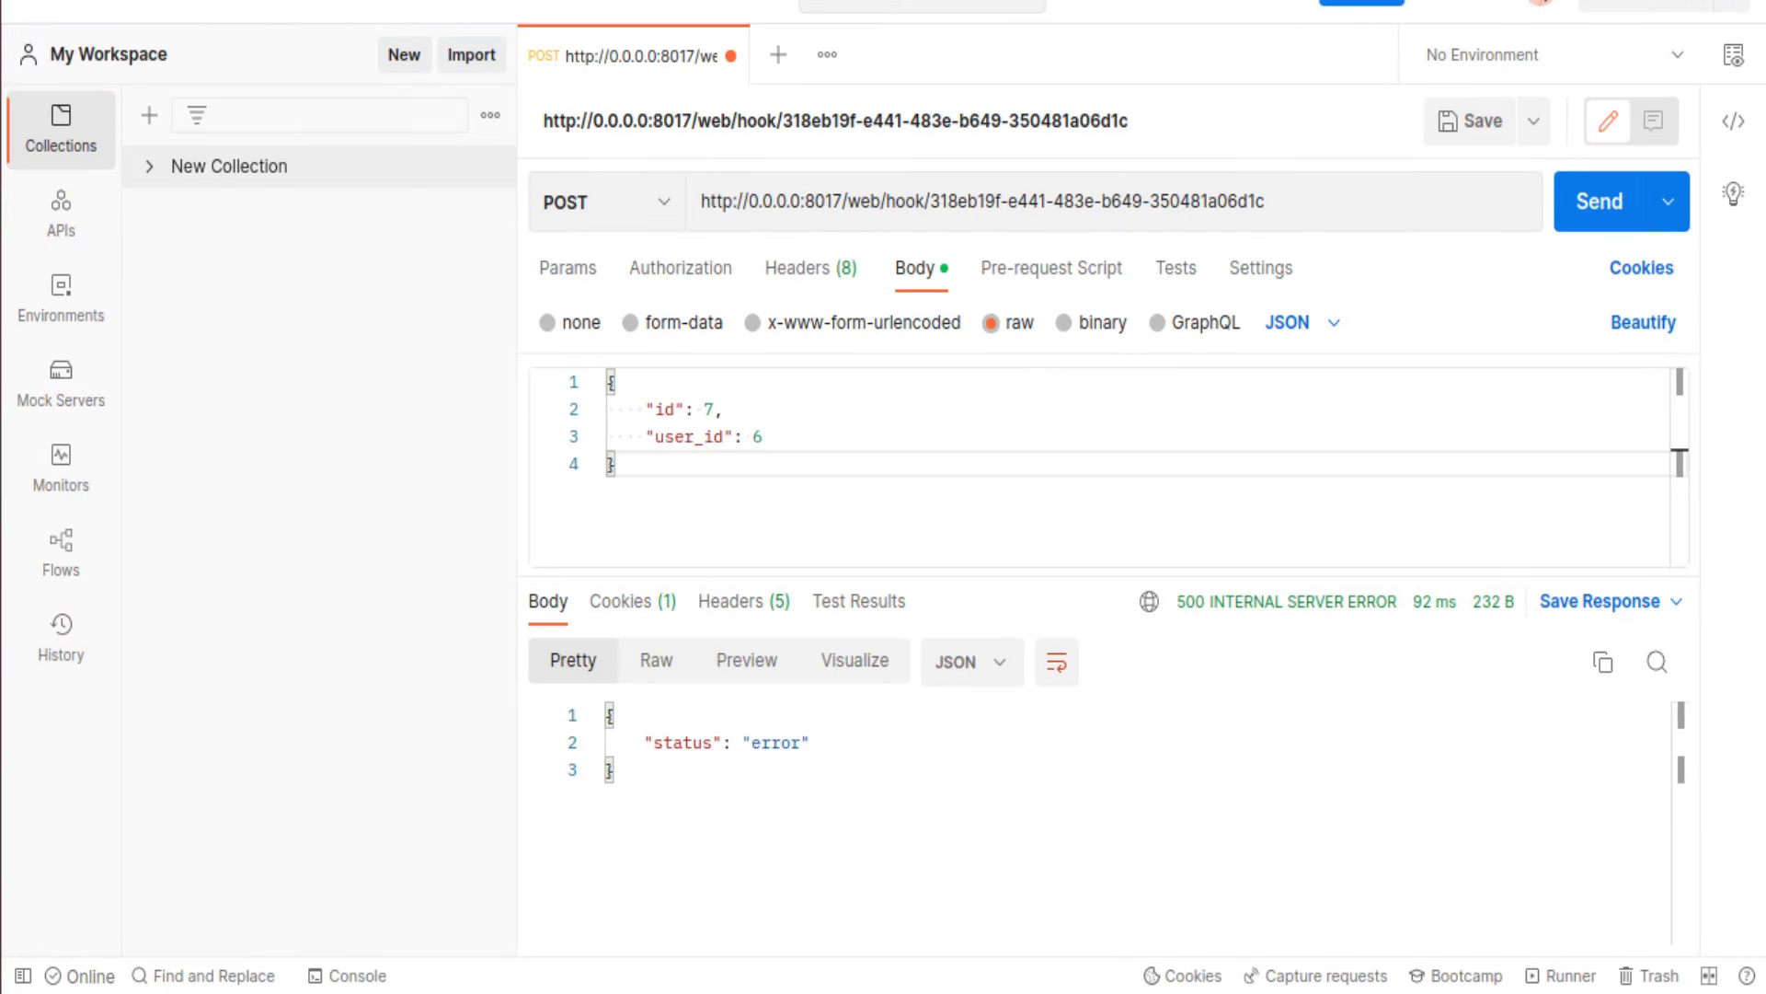
click(60, 113)
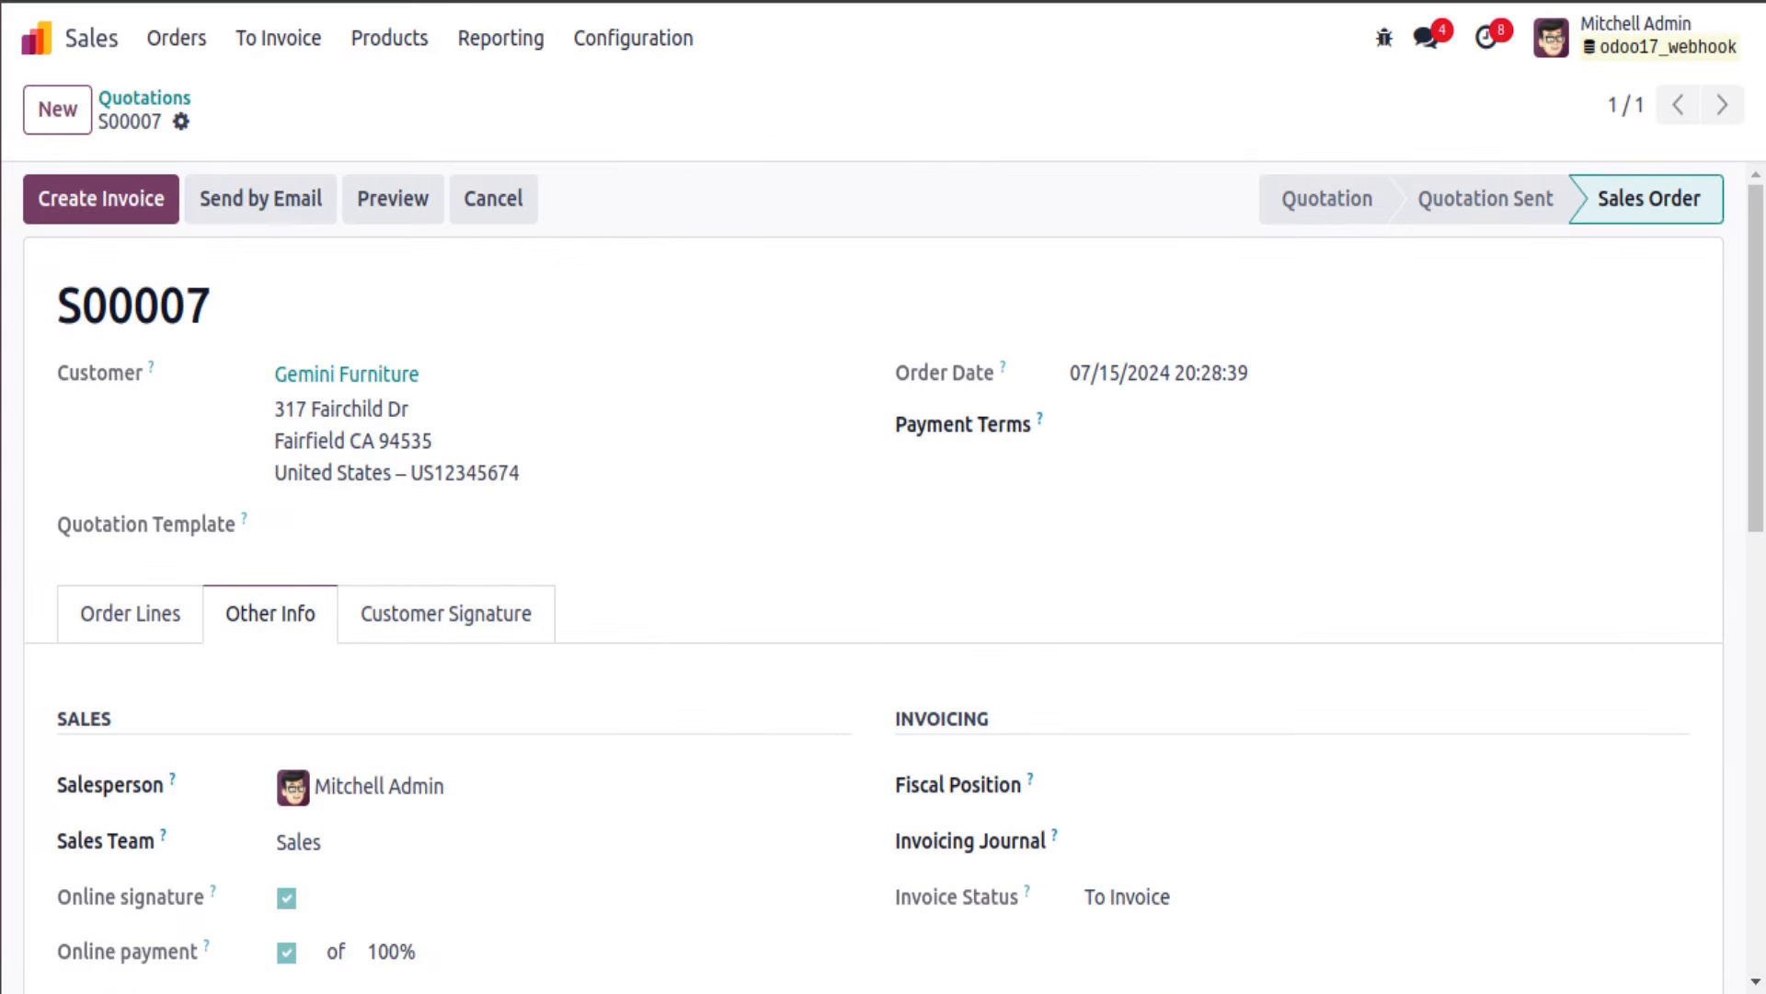
click(386, 2)
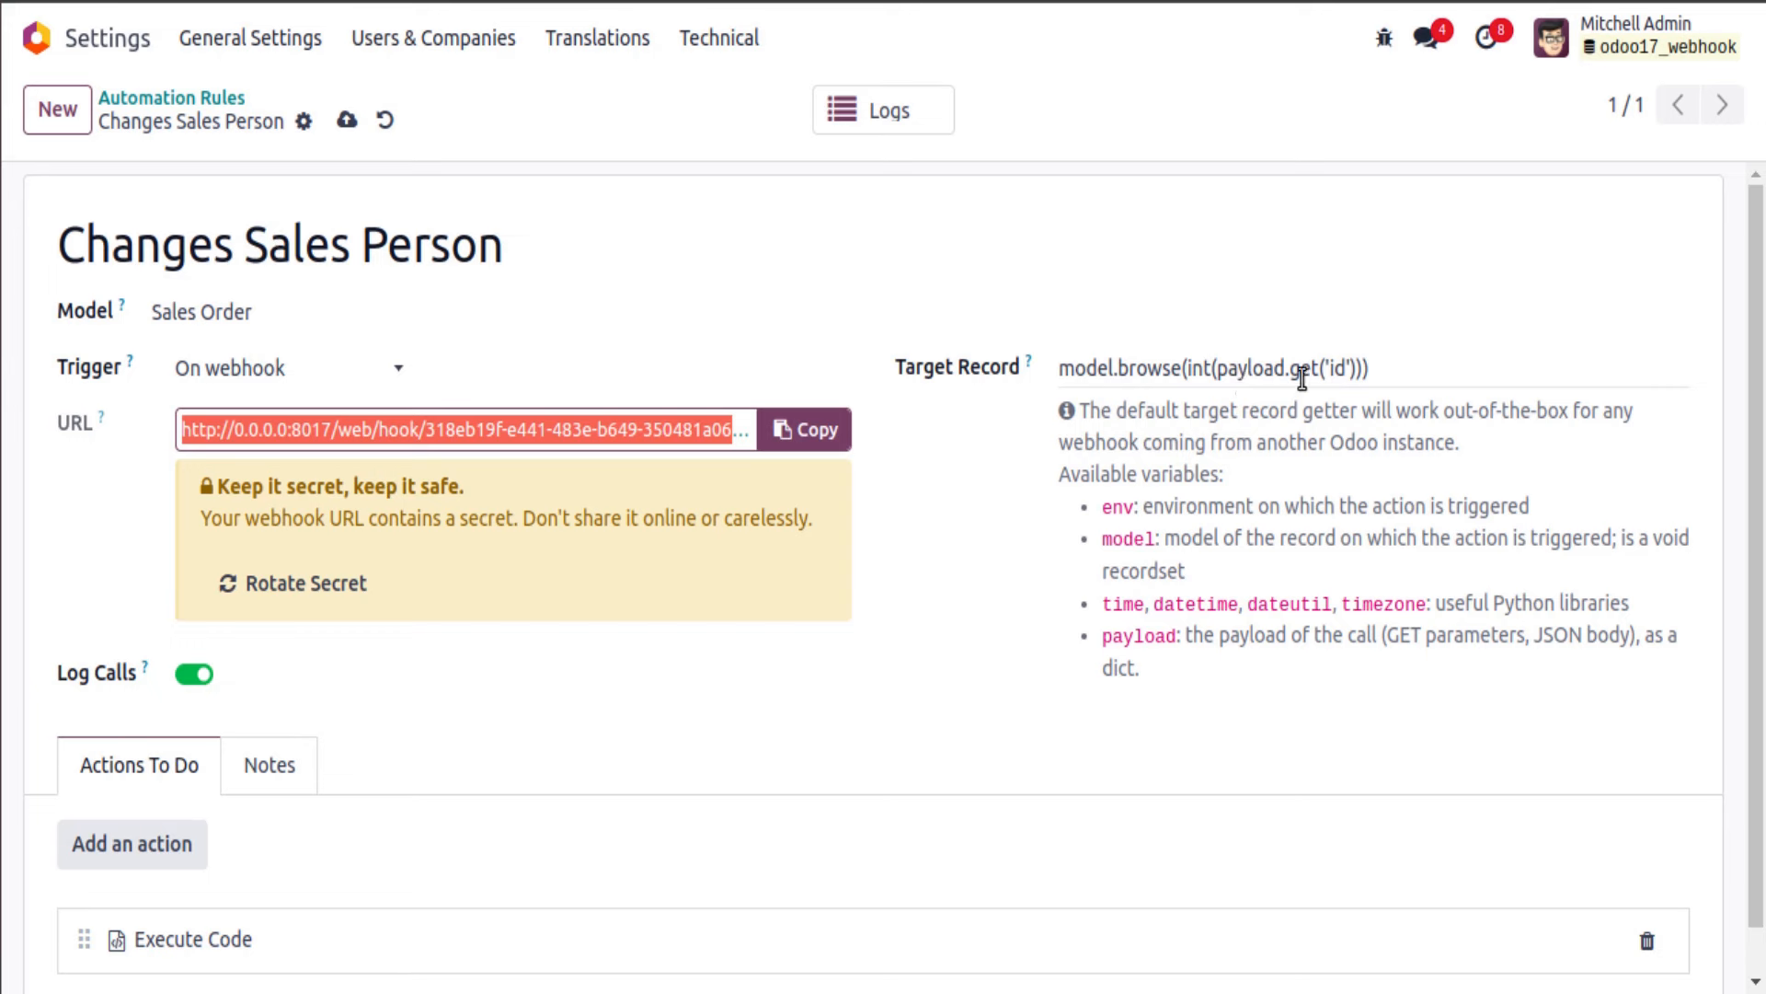
scroll(530, 568, down, 1)
click(288, 888)
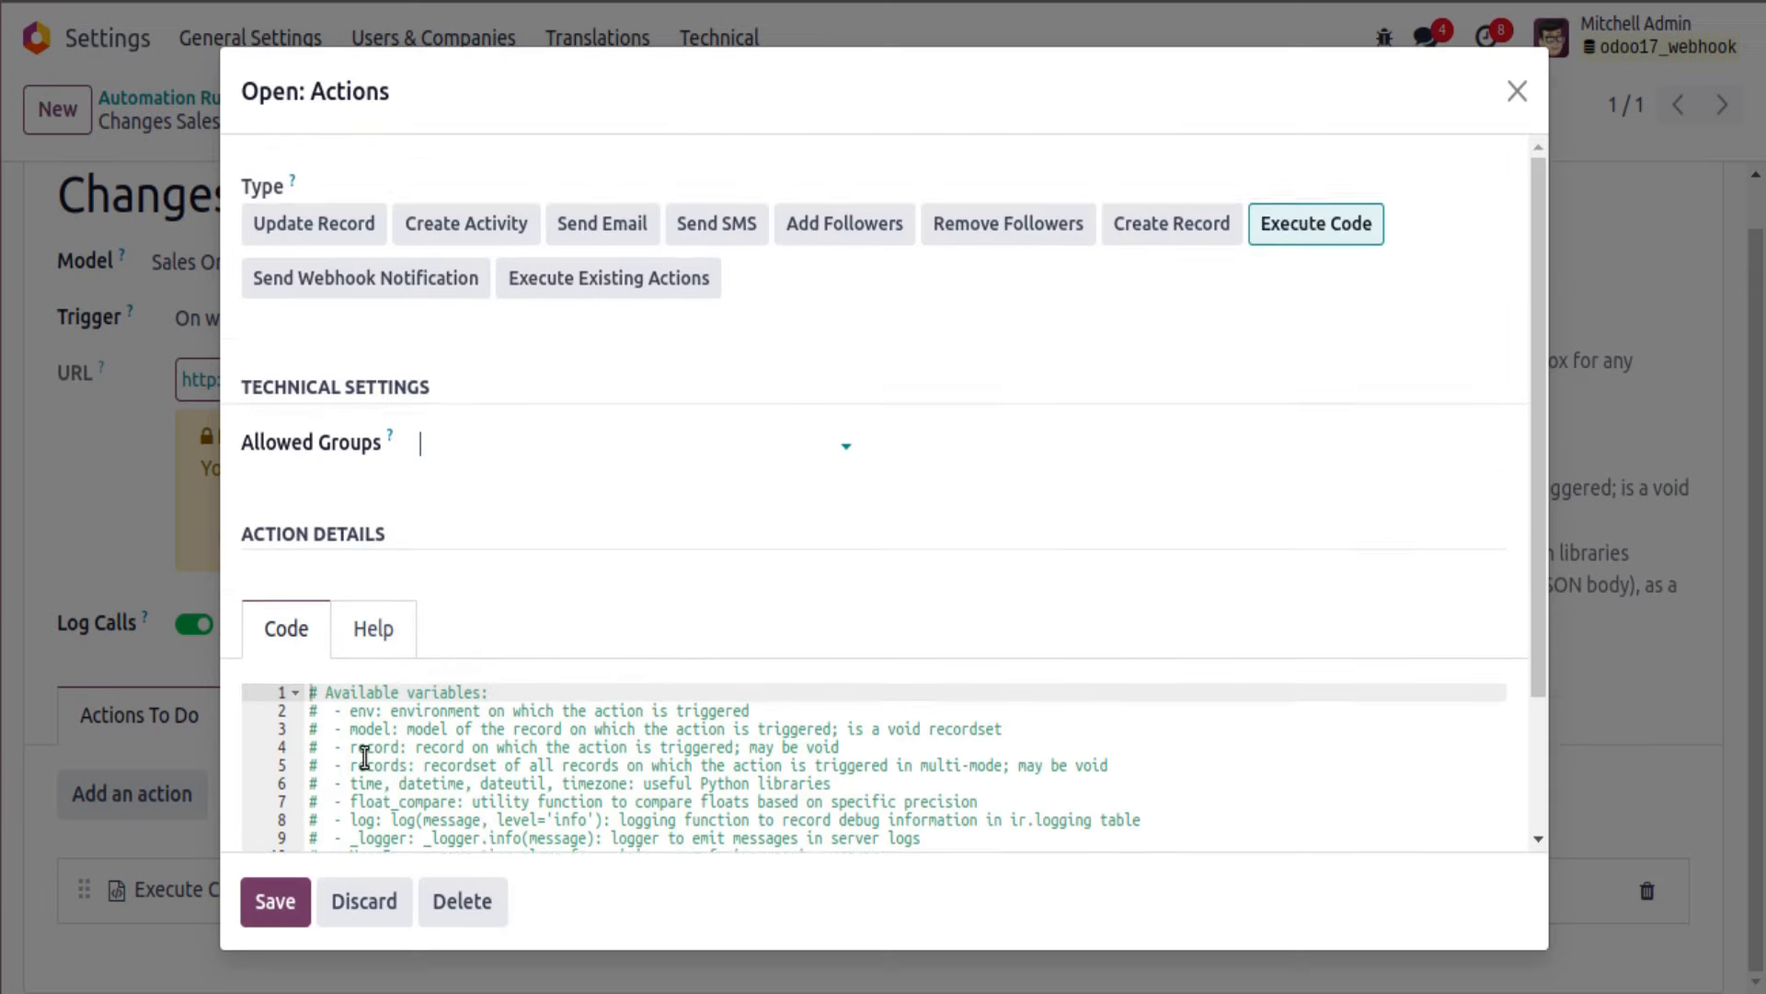
scroll(365, 758, down, 2)
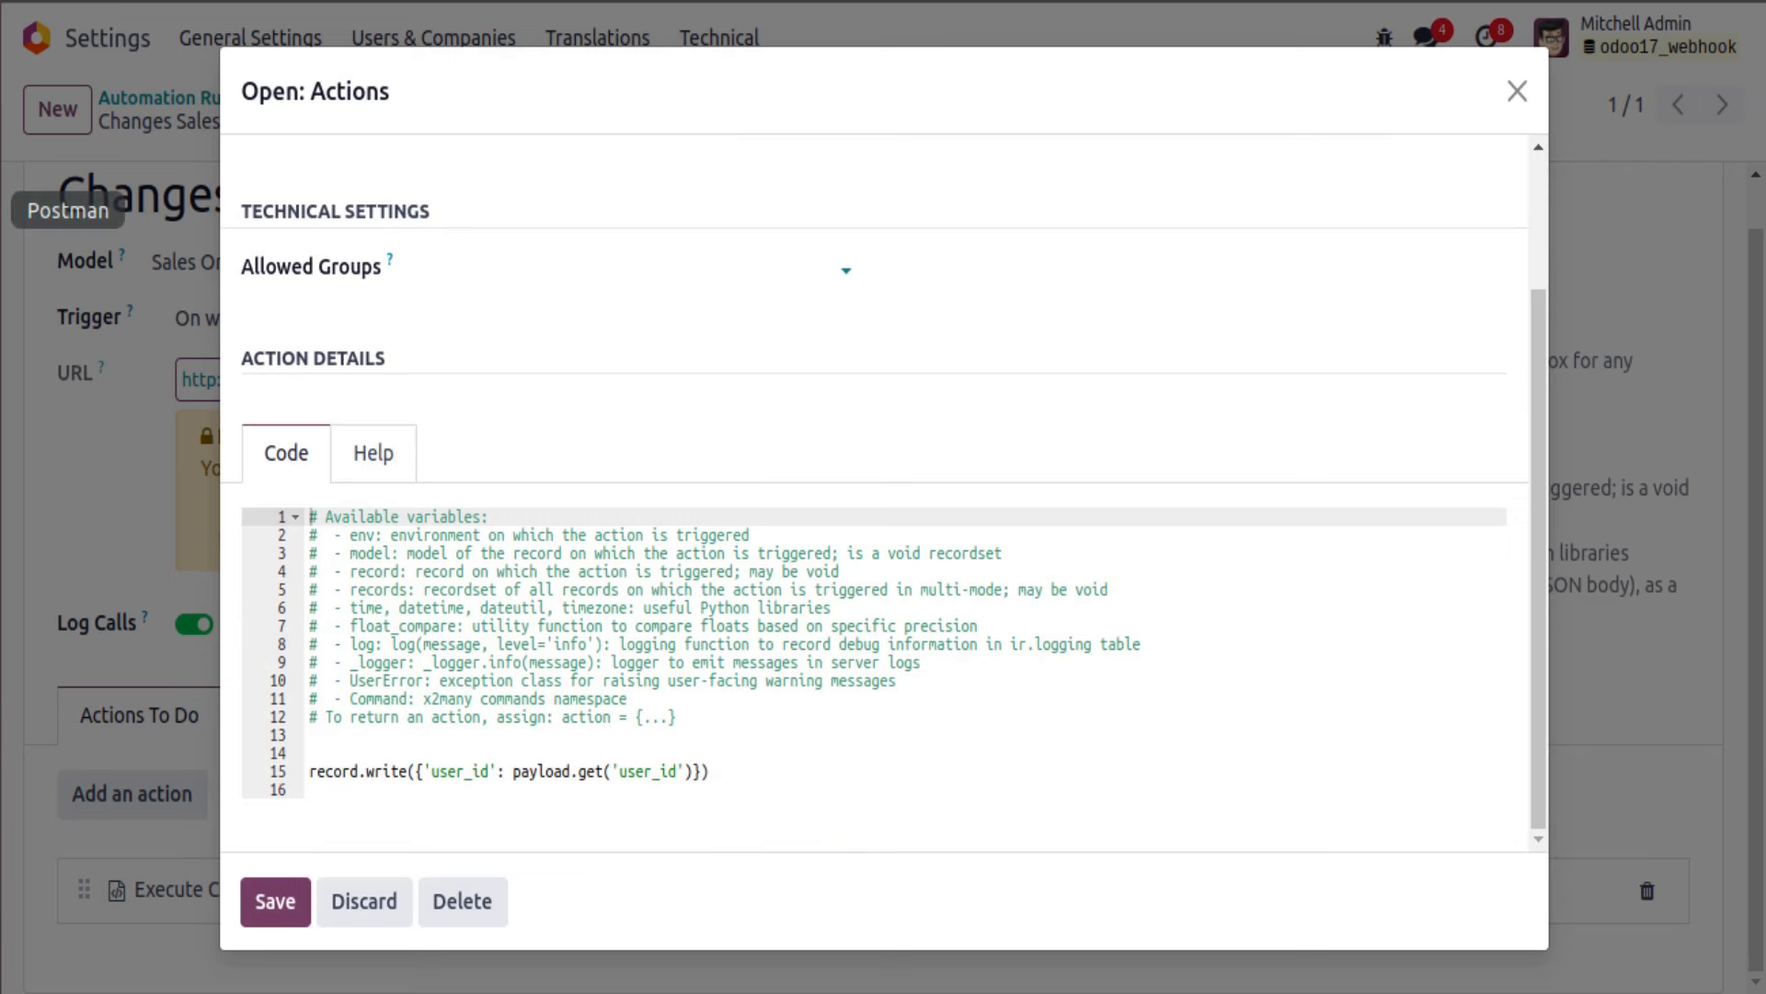
click(2, 210)
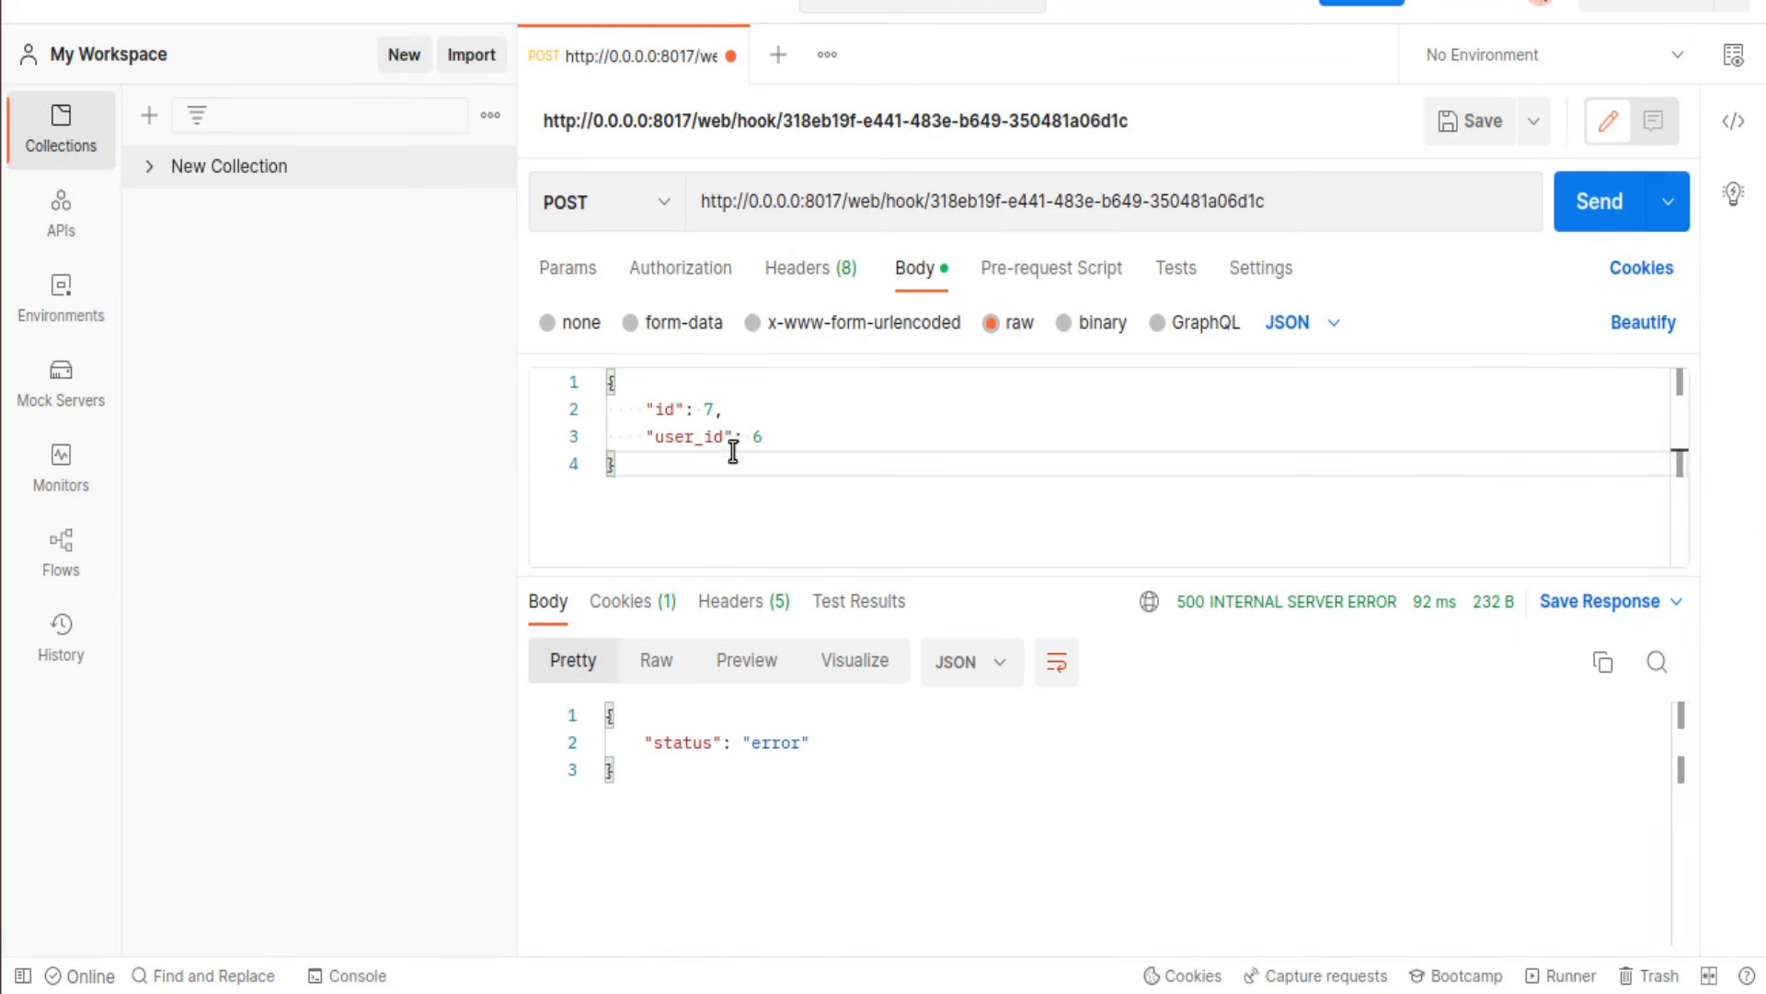
click(791, 439)
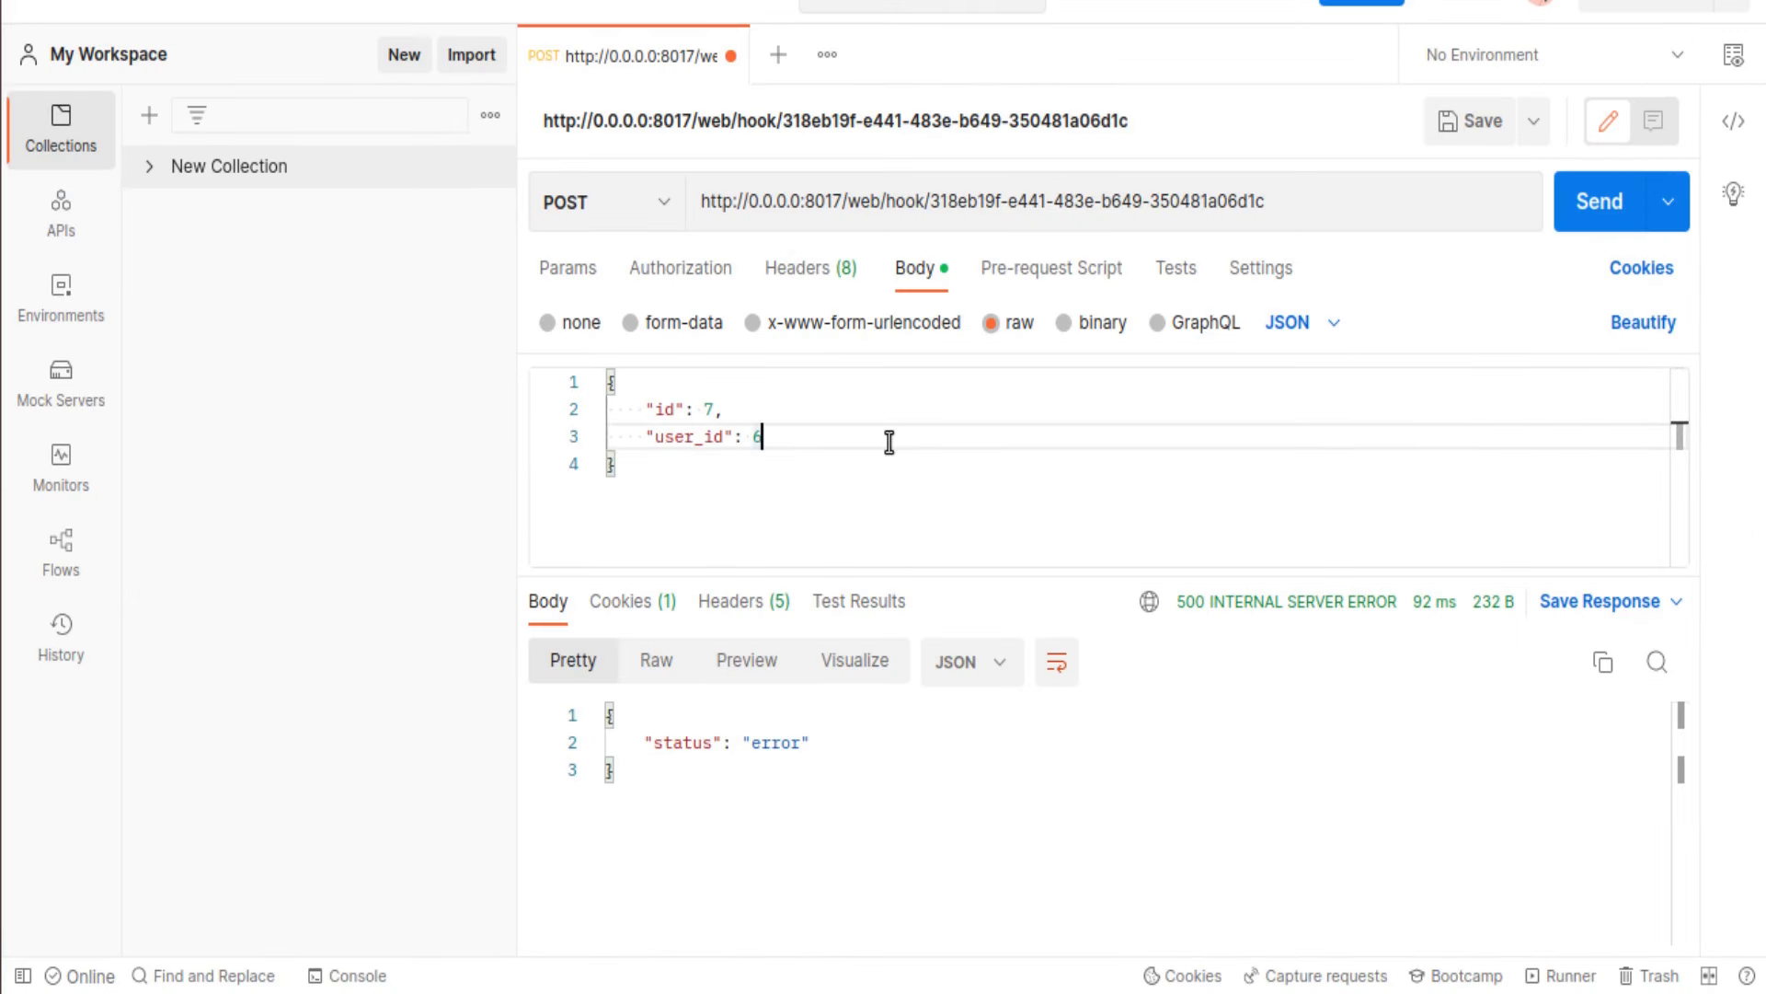
click(4, 113)
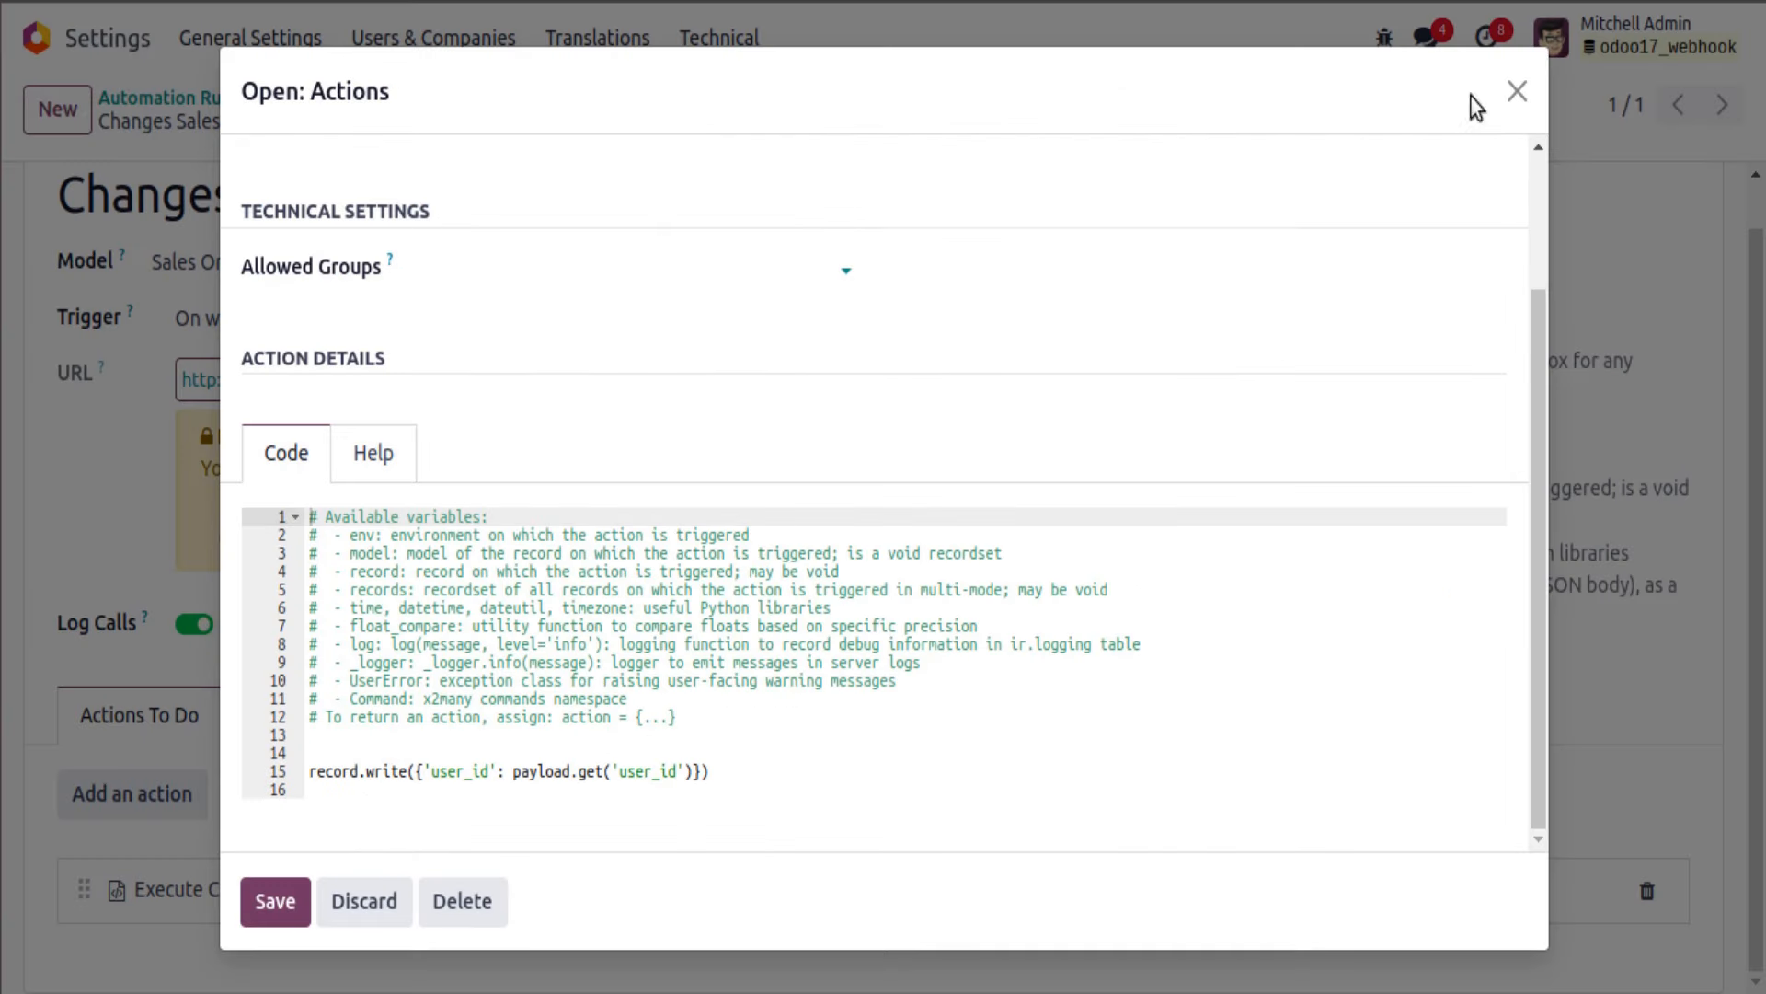
click(1517, 91)
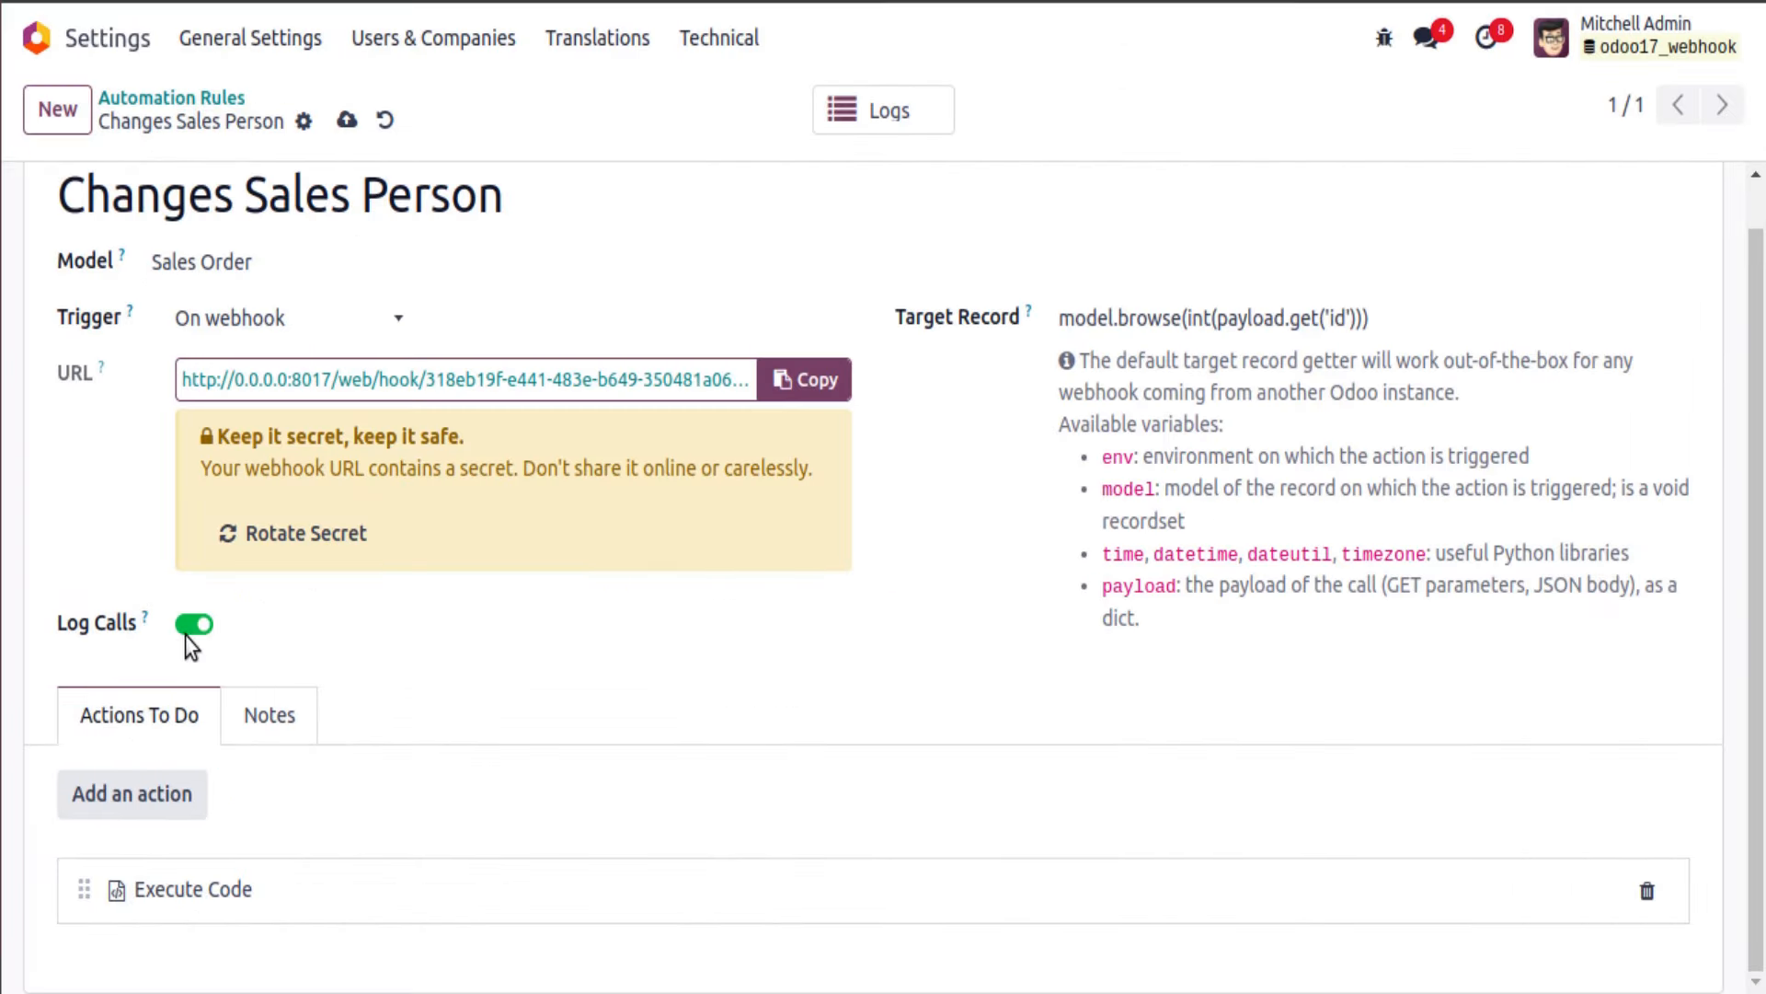
click(886, 120)
click(306, 261)
scroll(322, 368, down, 6)
scroll(346, 388, down, 10)
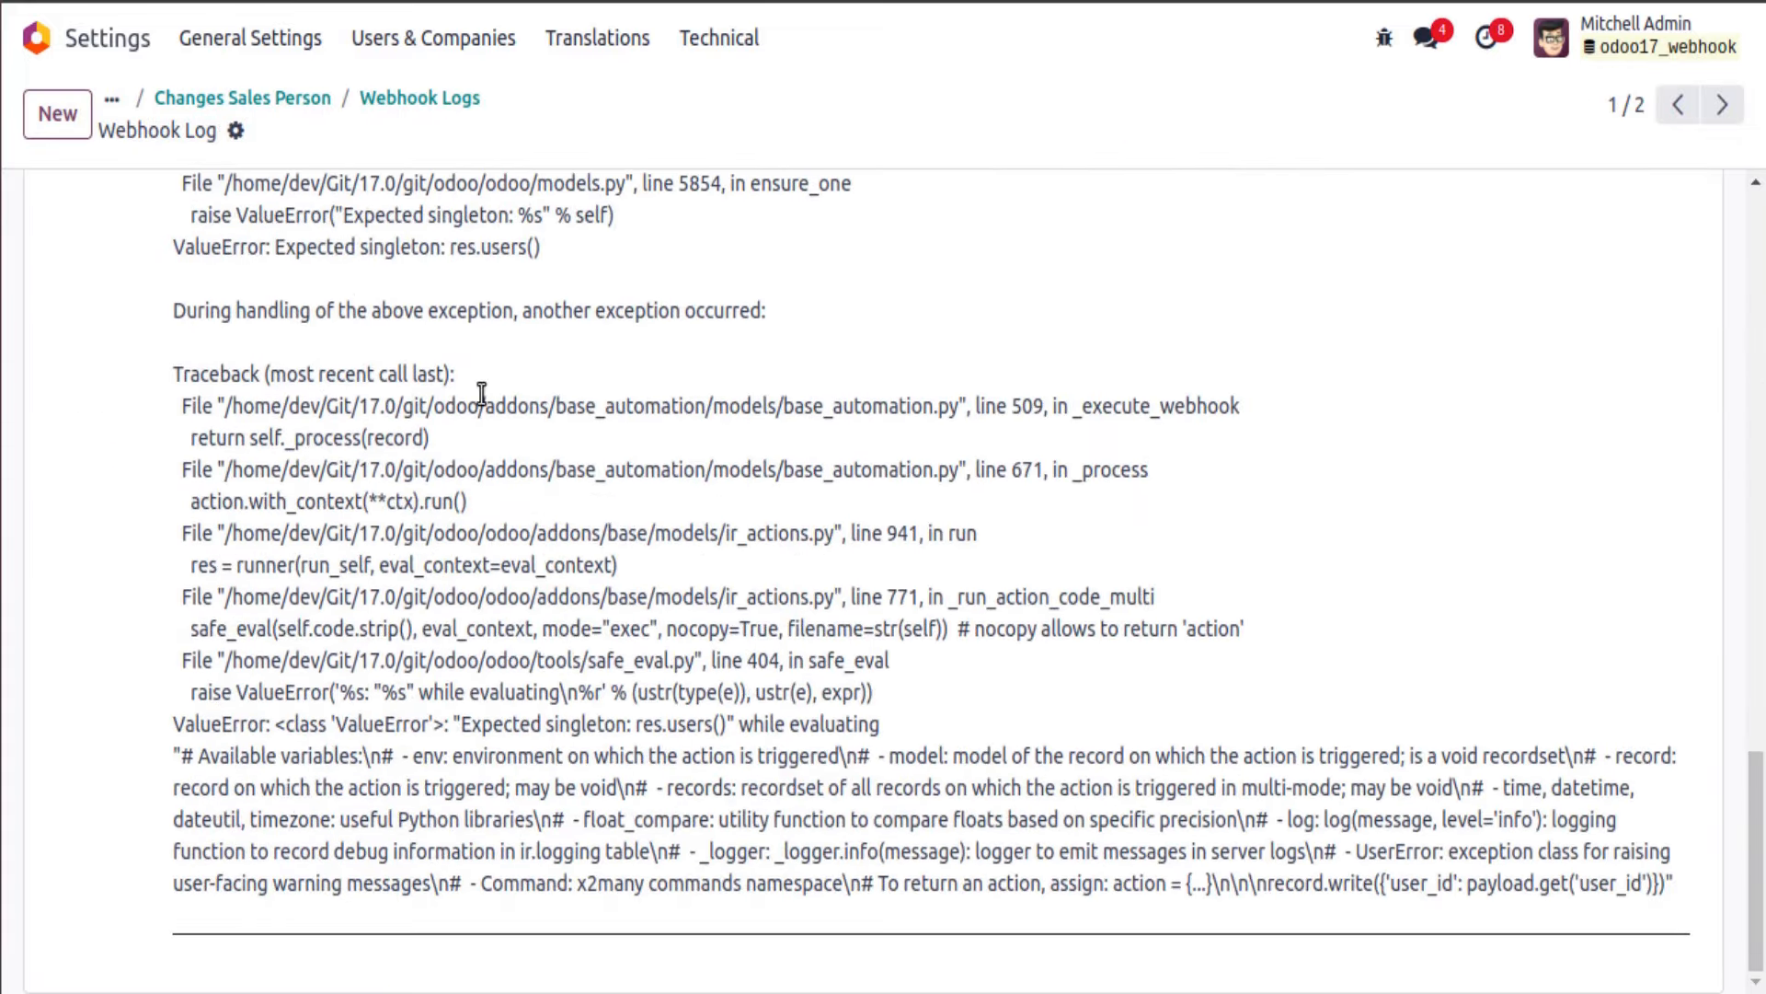
click(398, 109)
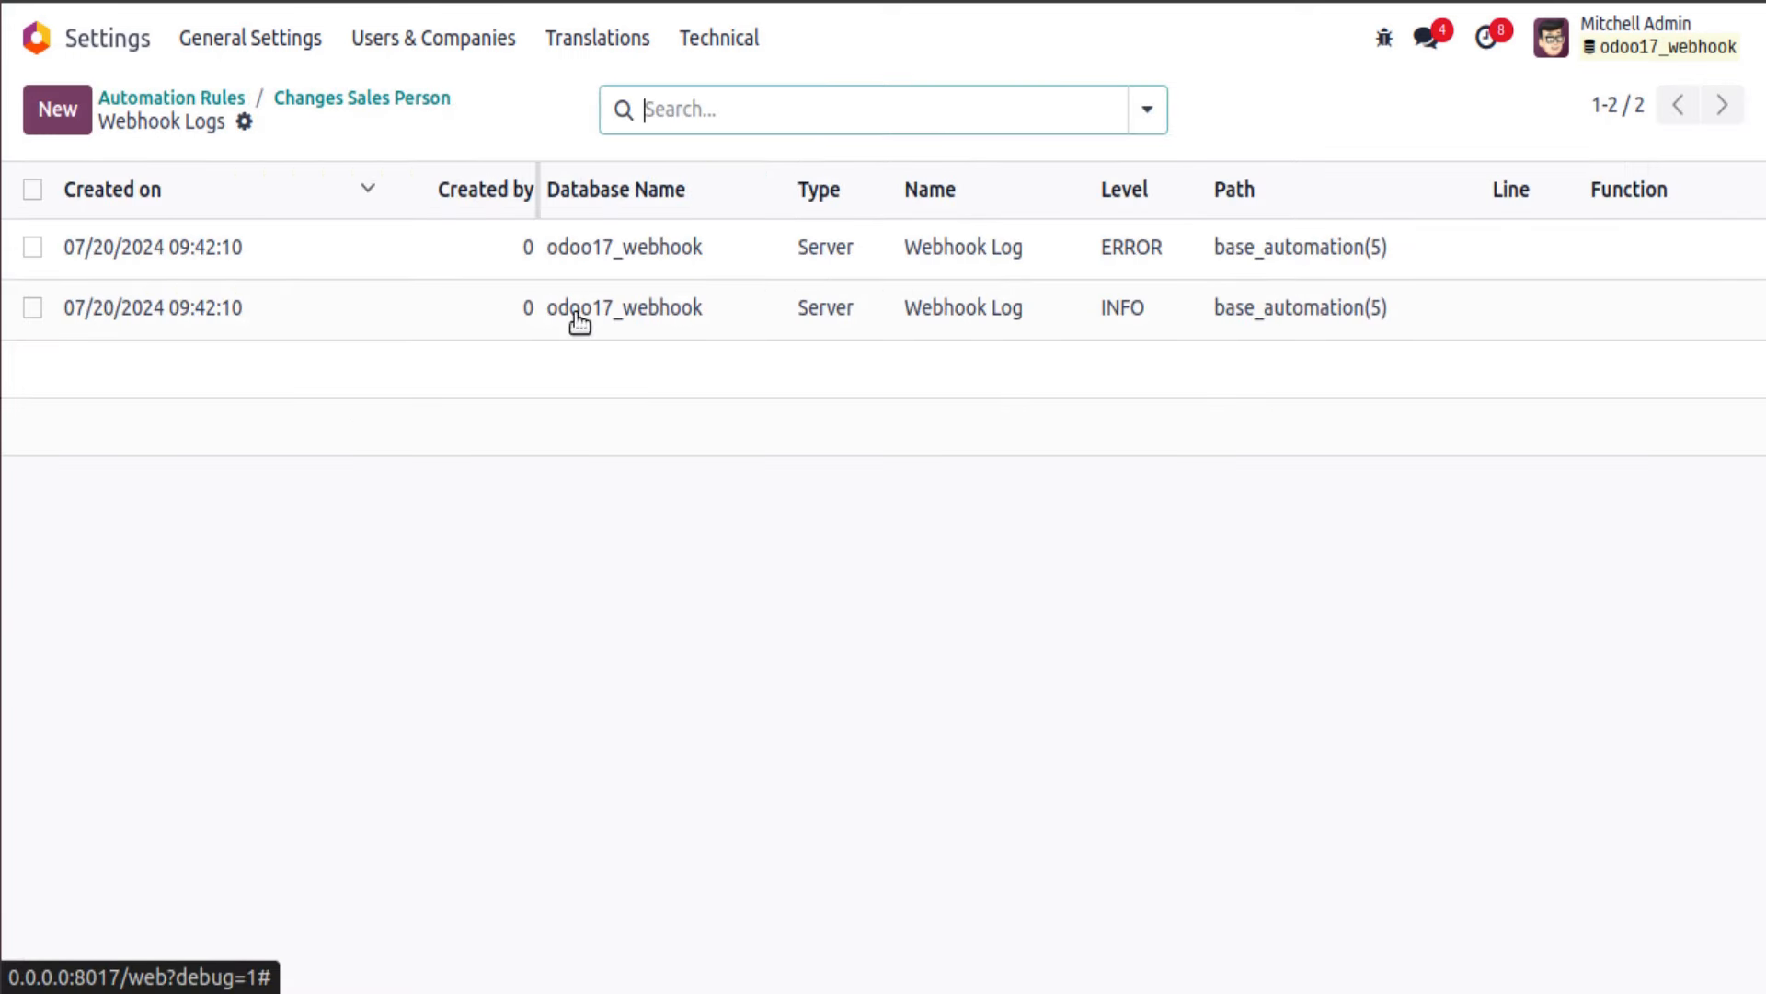
click(1161, 323)
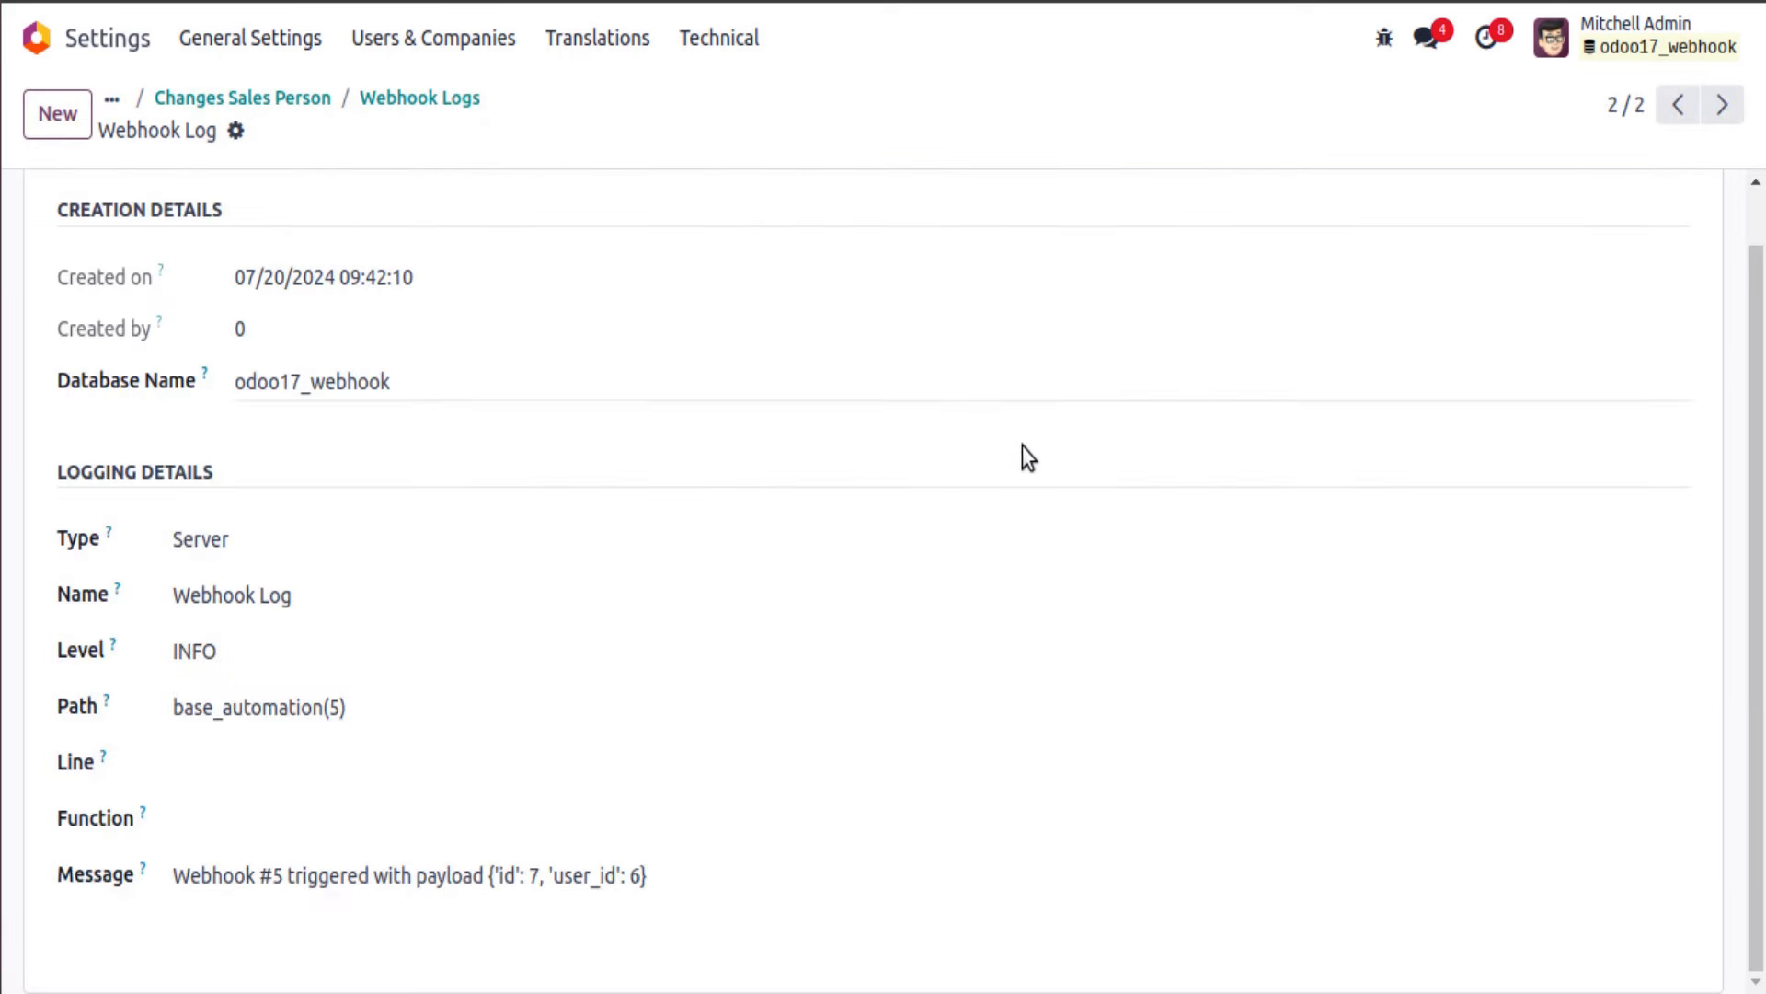
click(1678, 107)
scroll(589, 579, down, 15)
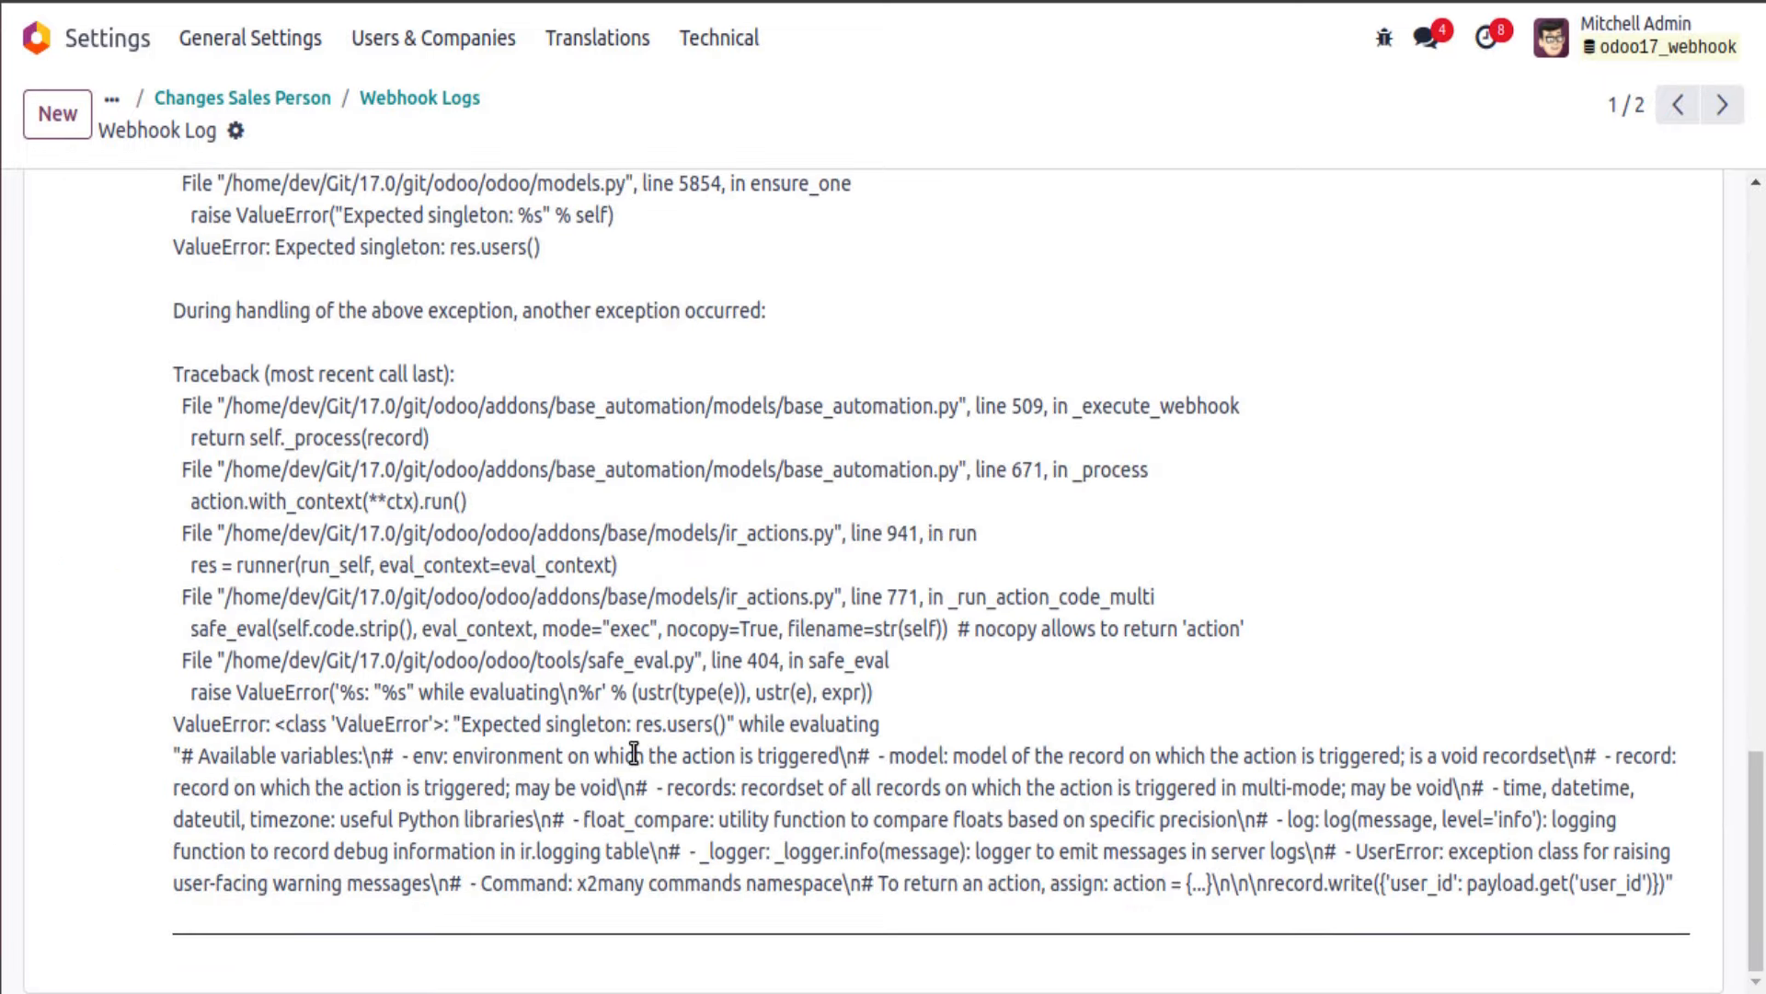
drag(453, 760, 1508, 750)
click(386, 98)
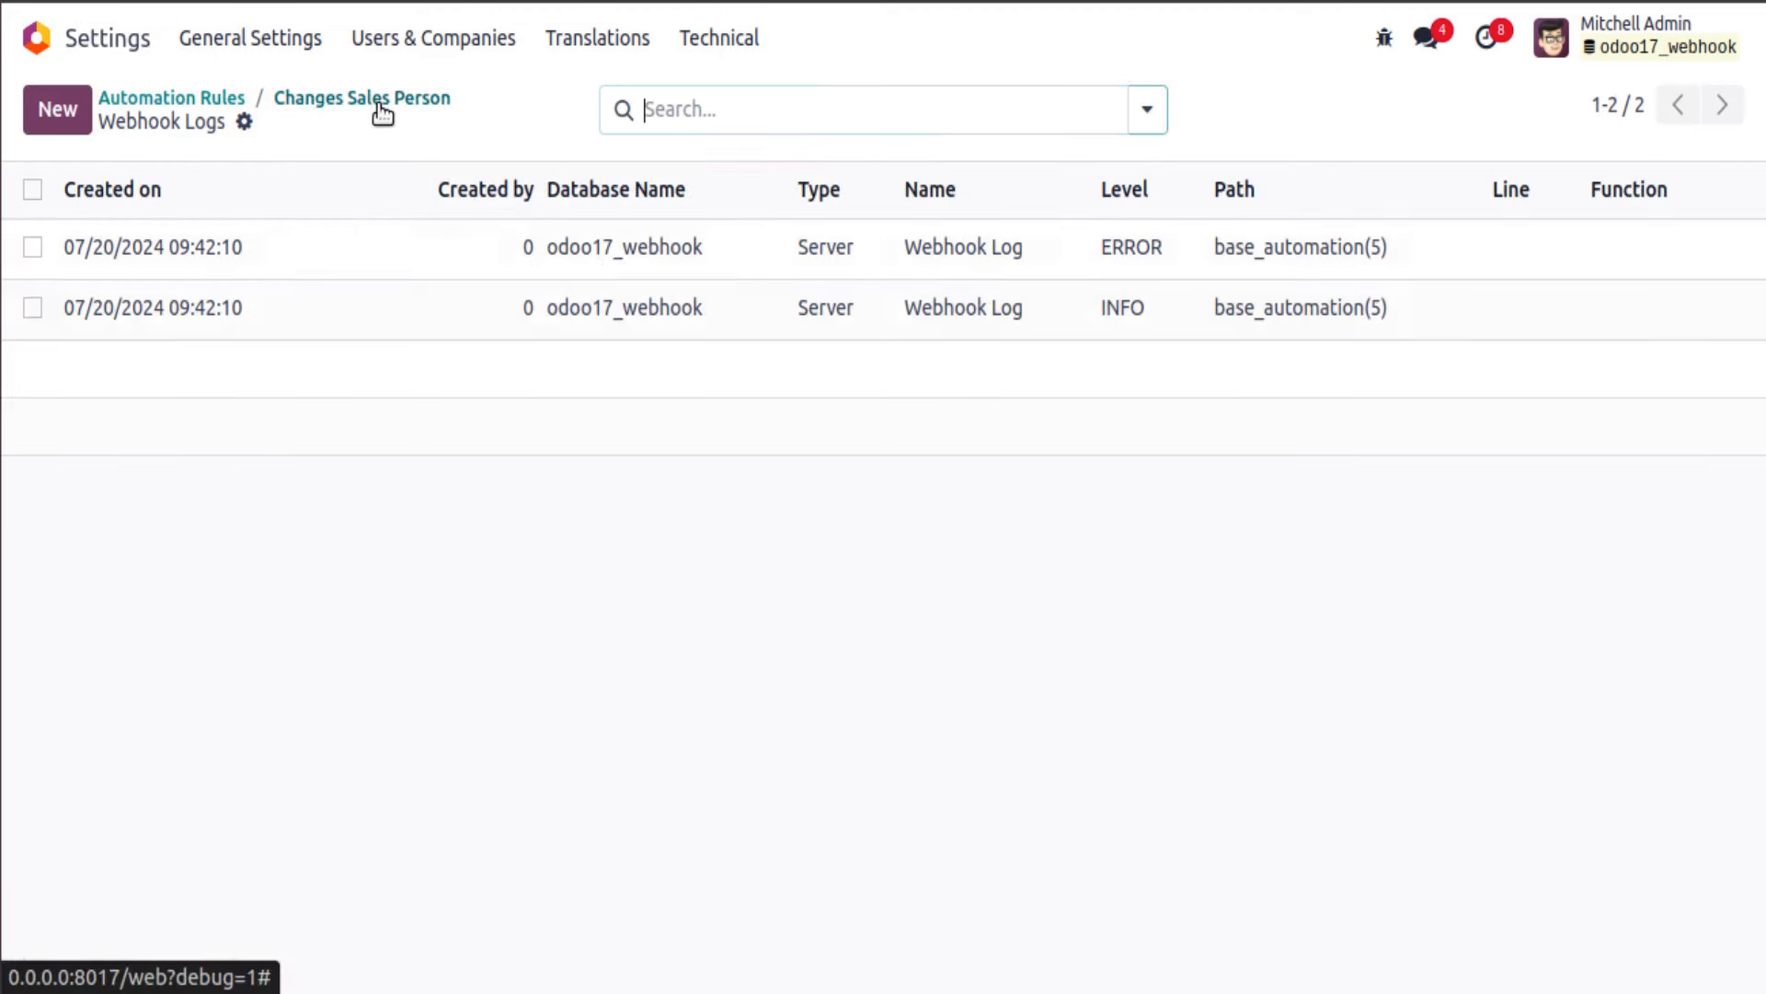
click(343, 100)
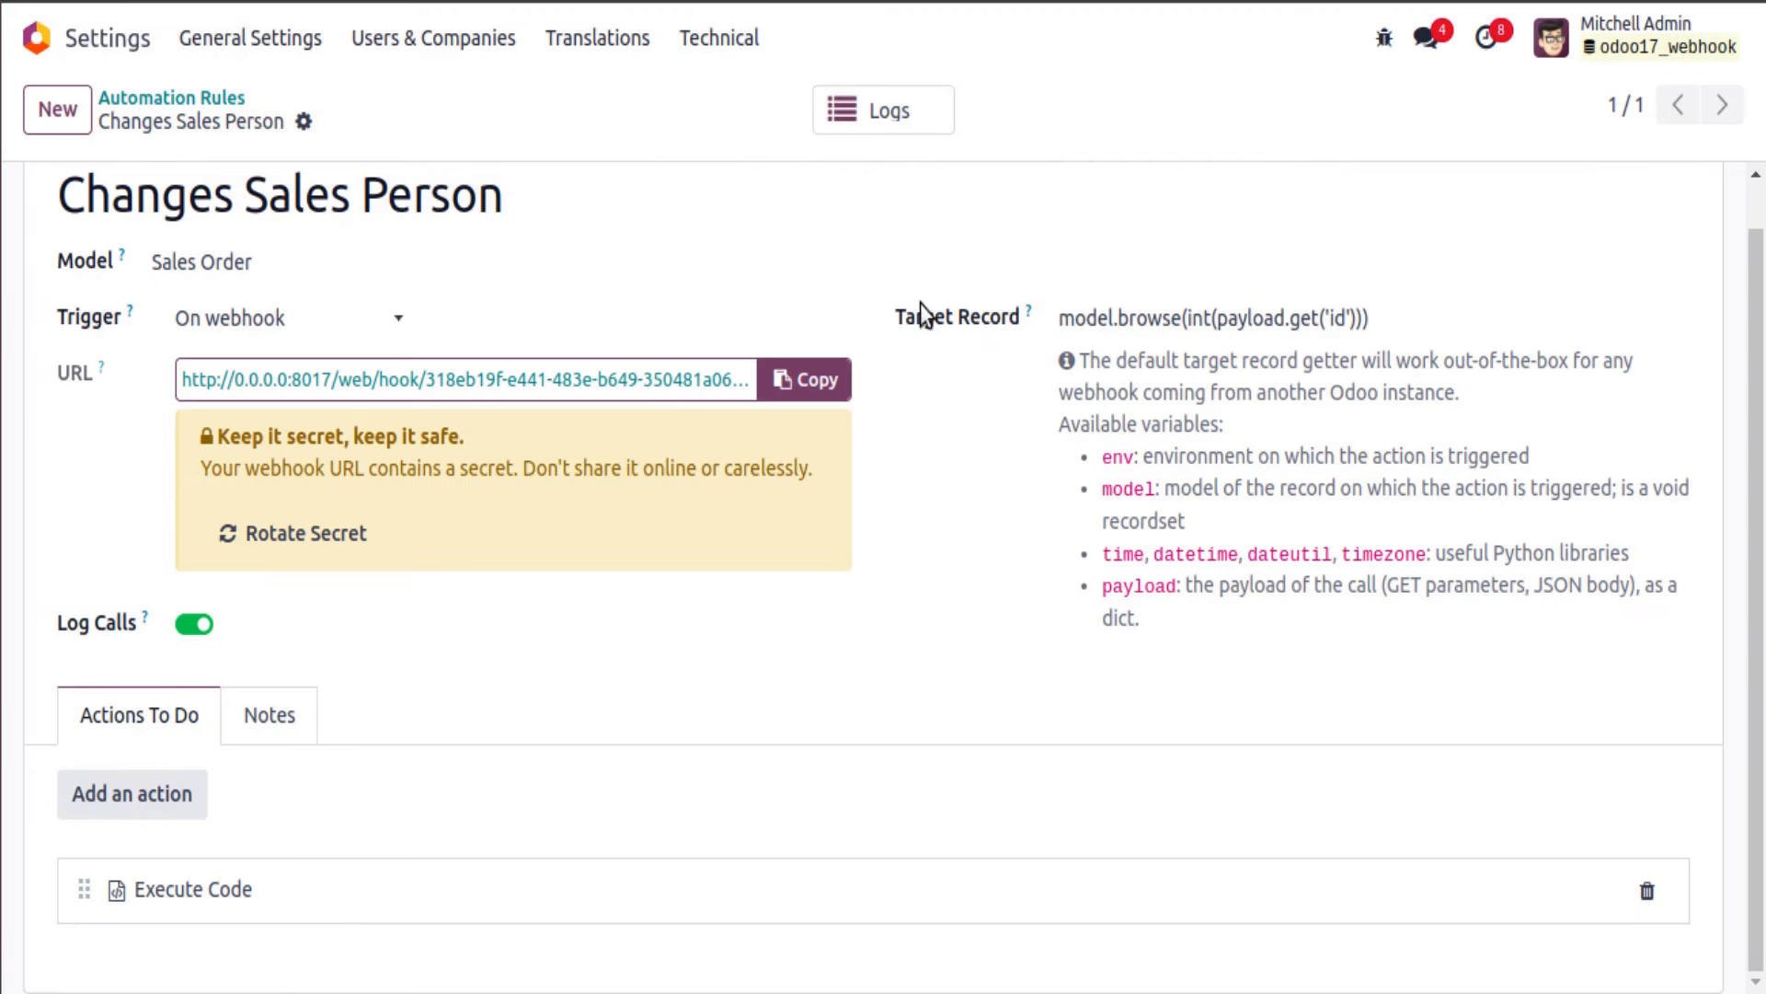
Step: Look up the demo user's record ID through the debug menu's View Metadata
double_click(1067, 323)
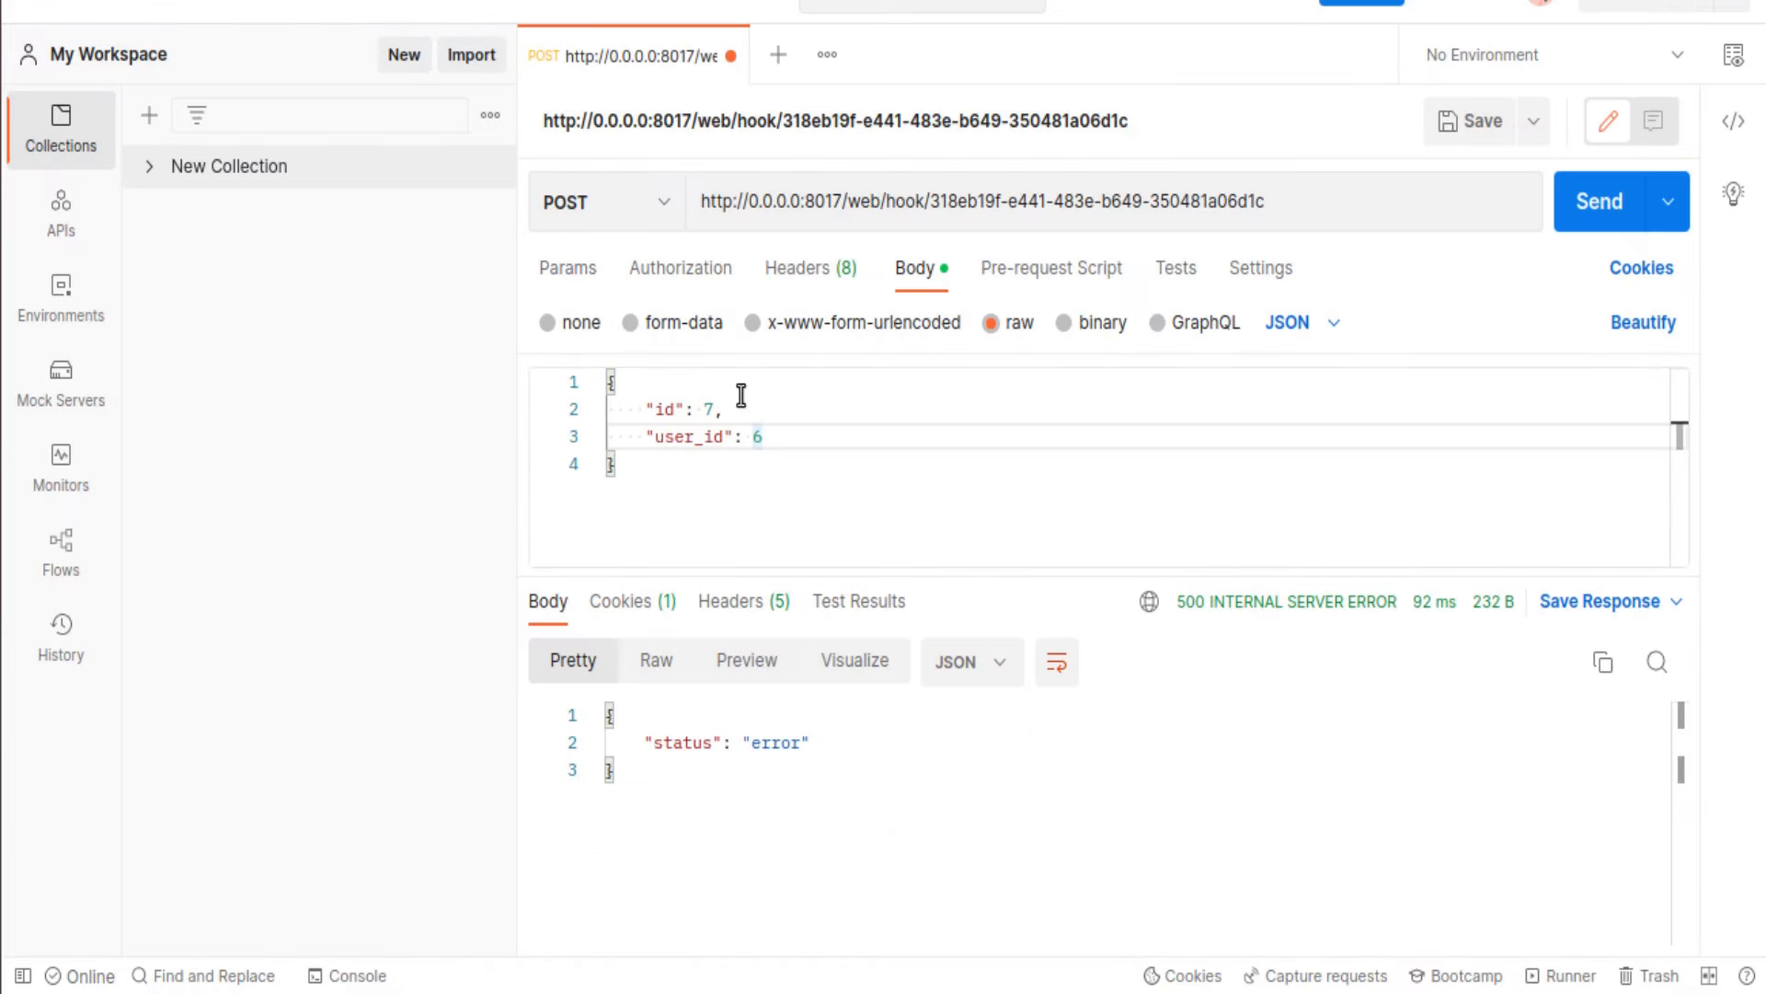
triple_click(709, 438)
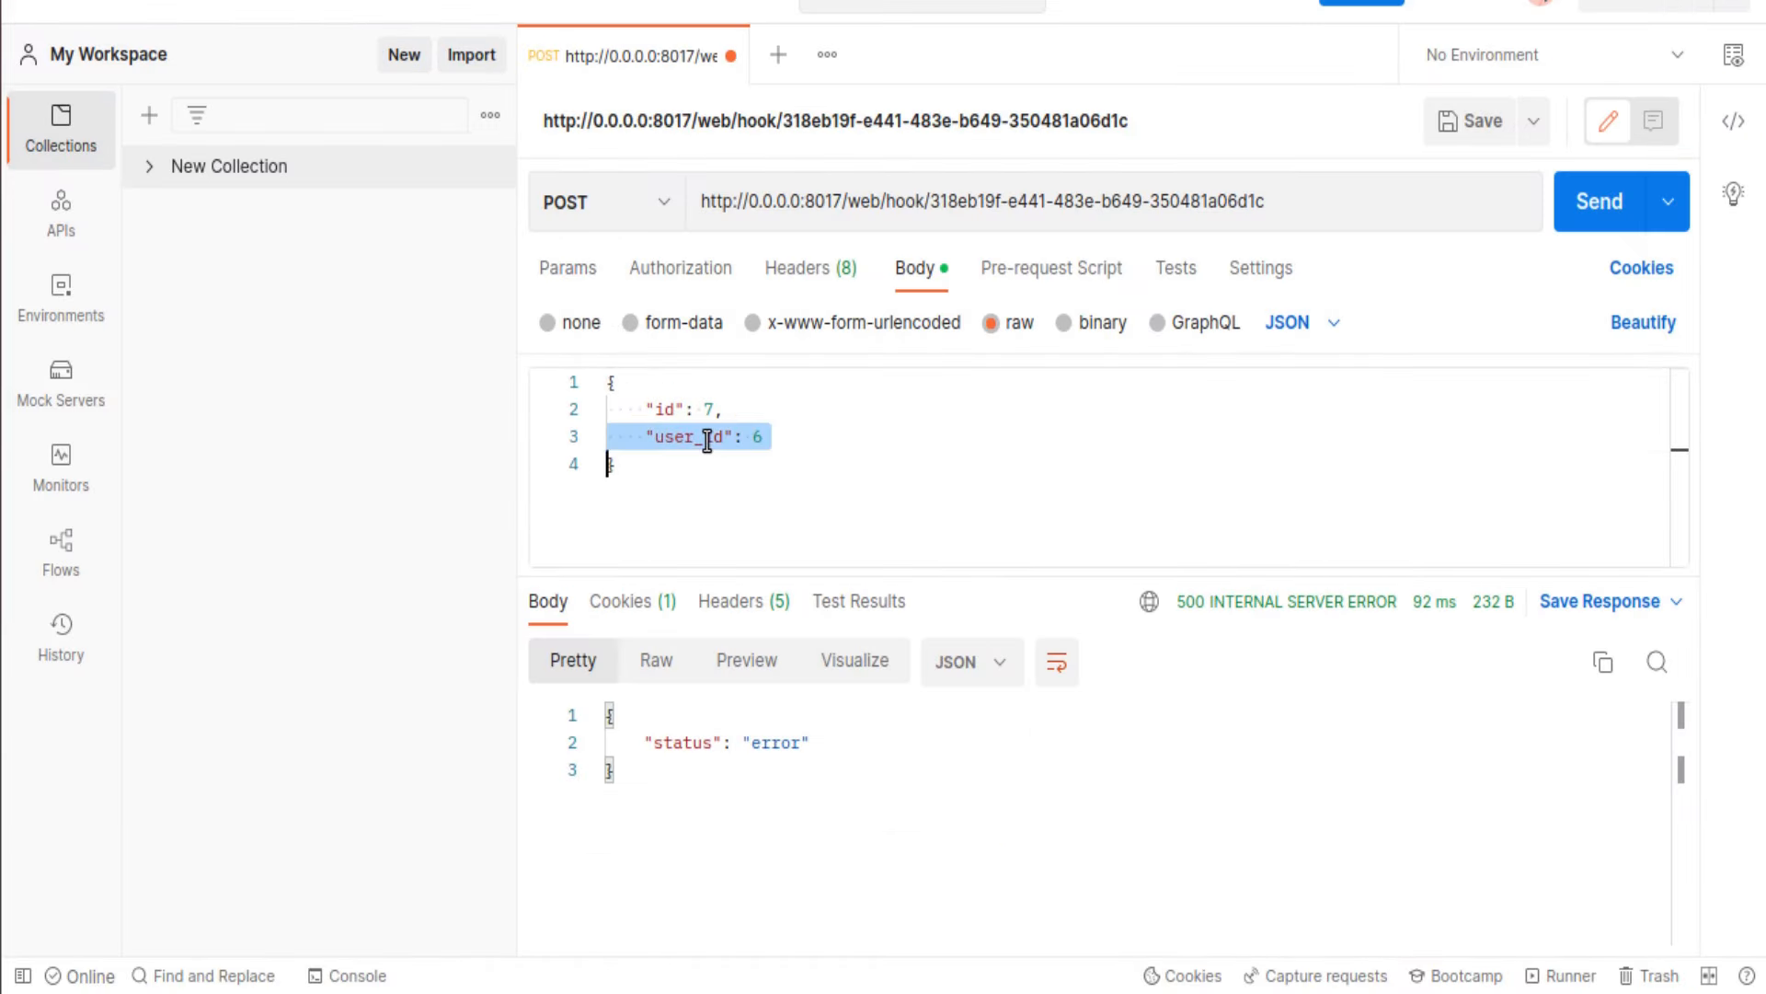
click(866, 441)
click(18, 111)
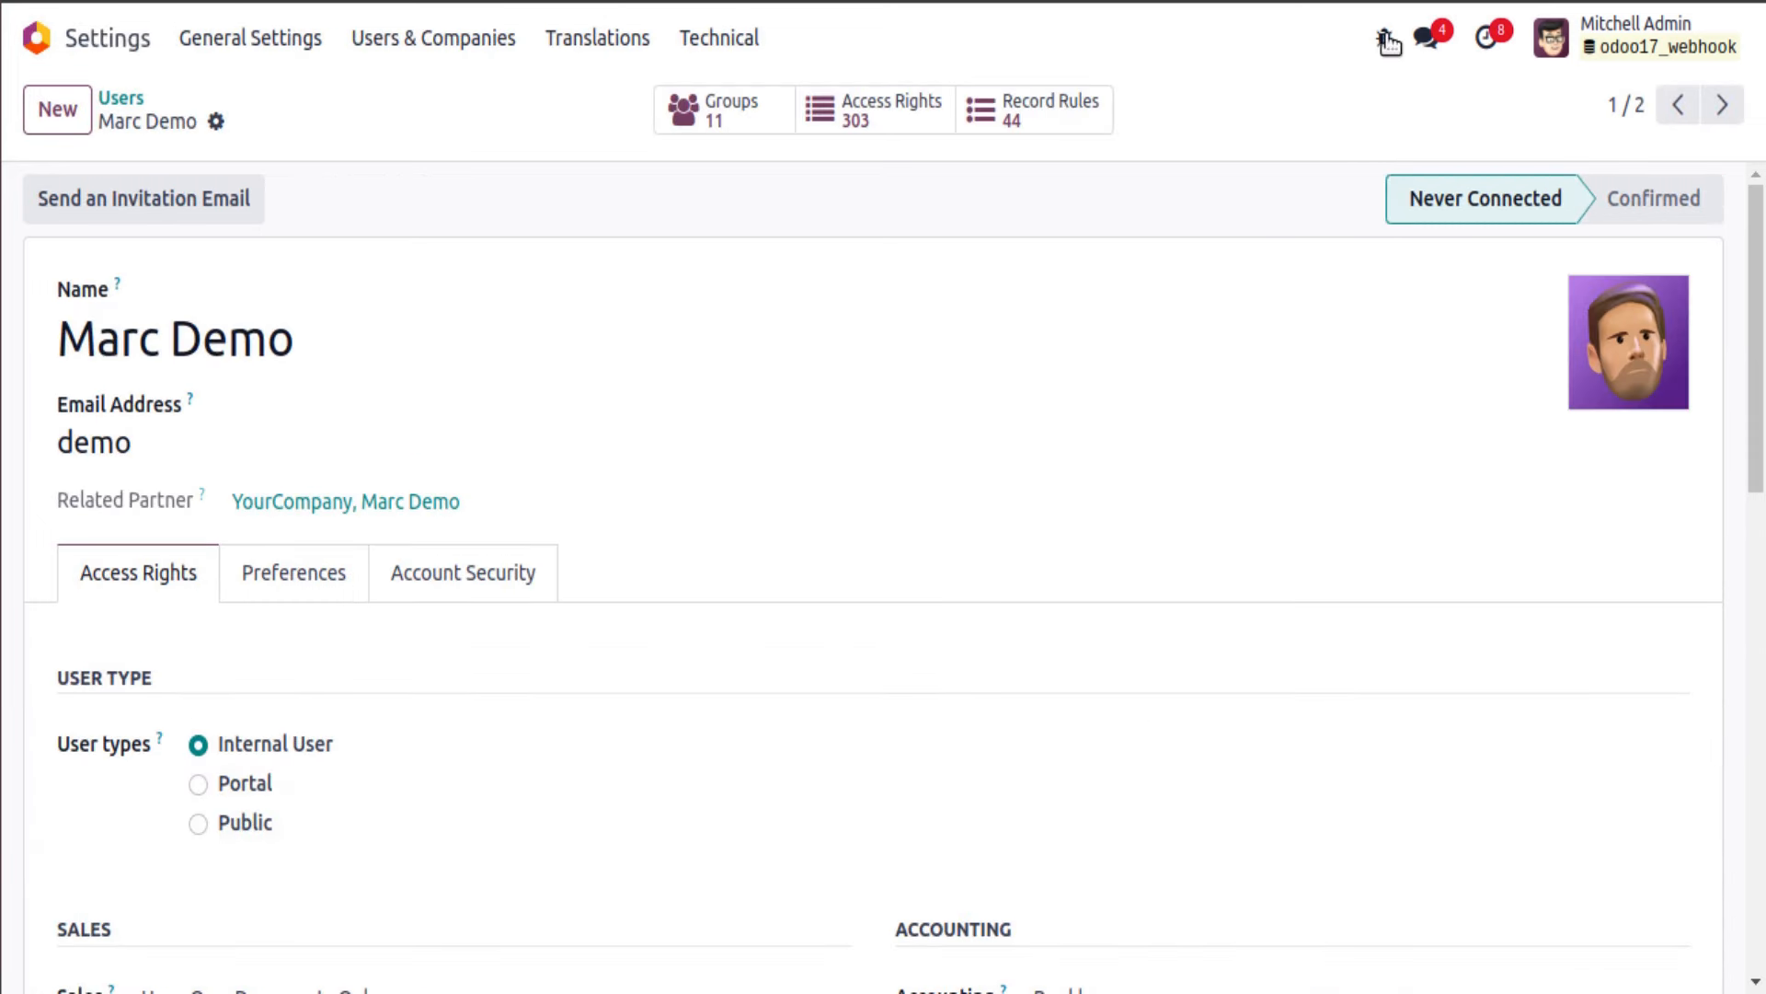
click(1386, 40)
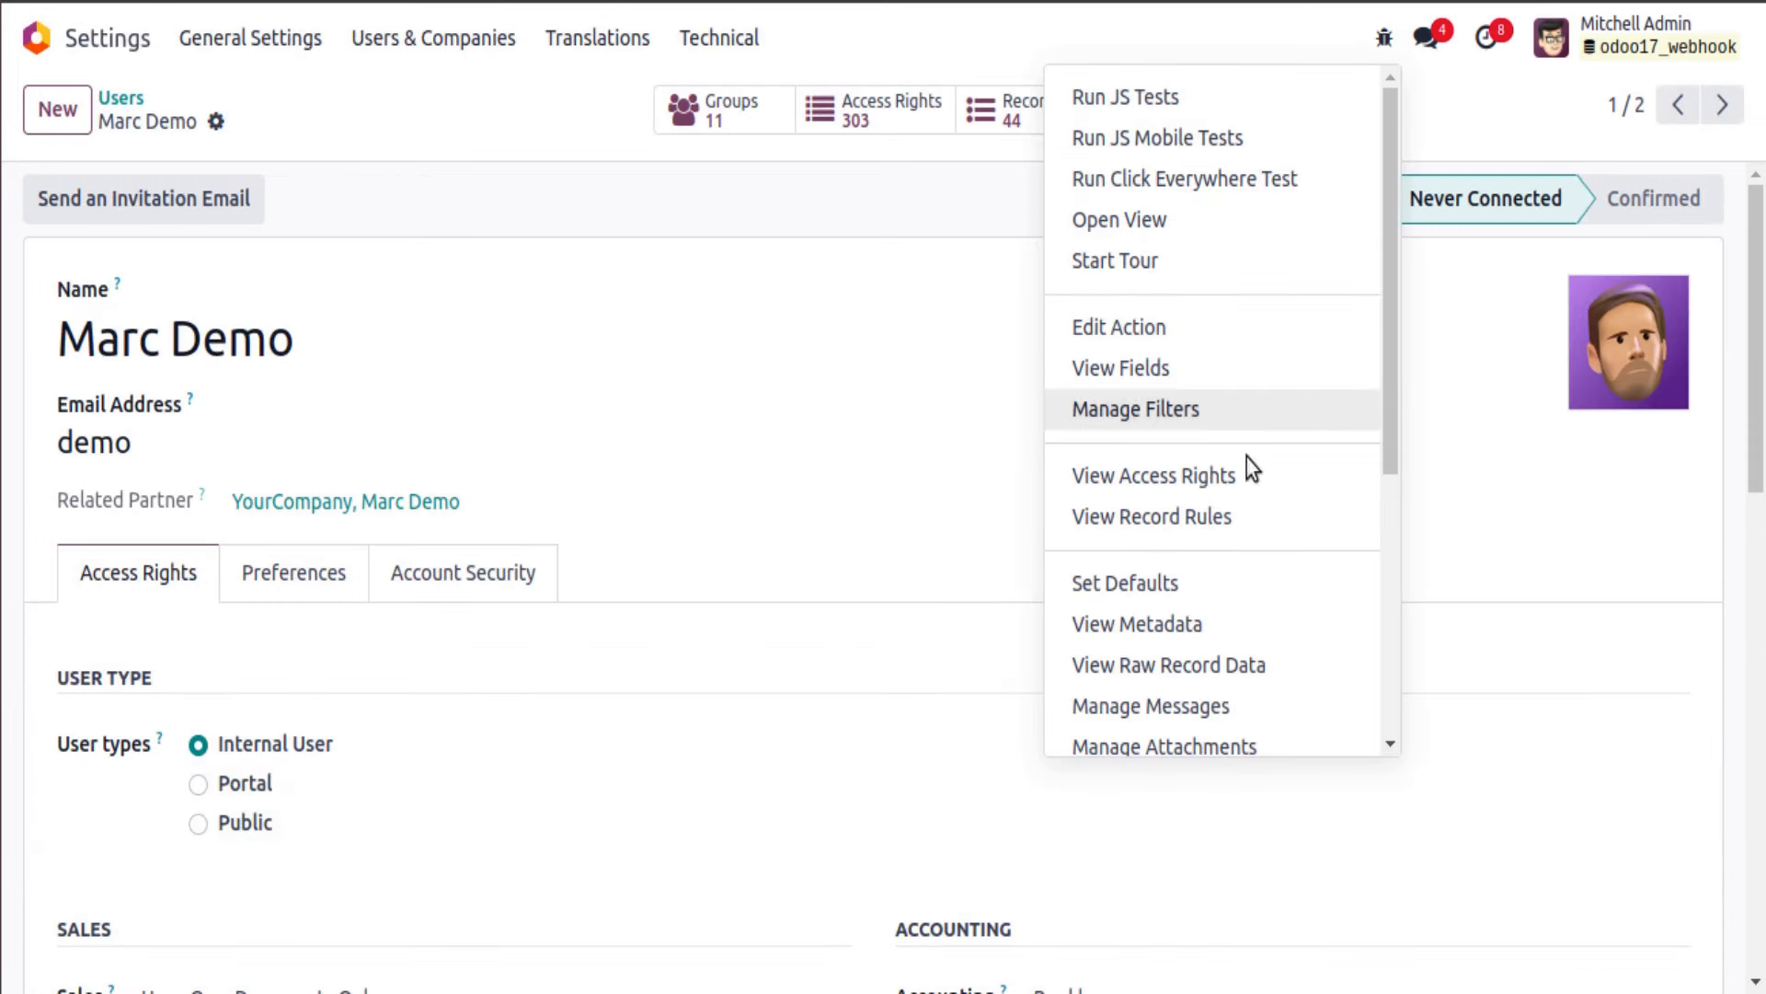
click(1213, 623)
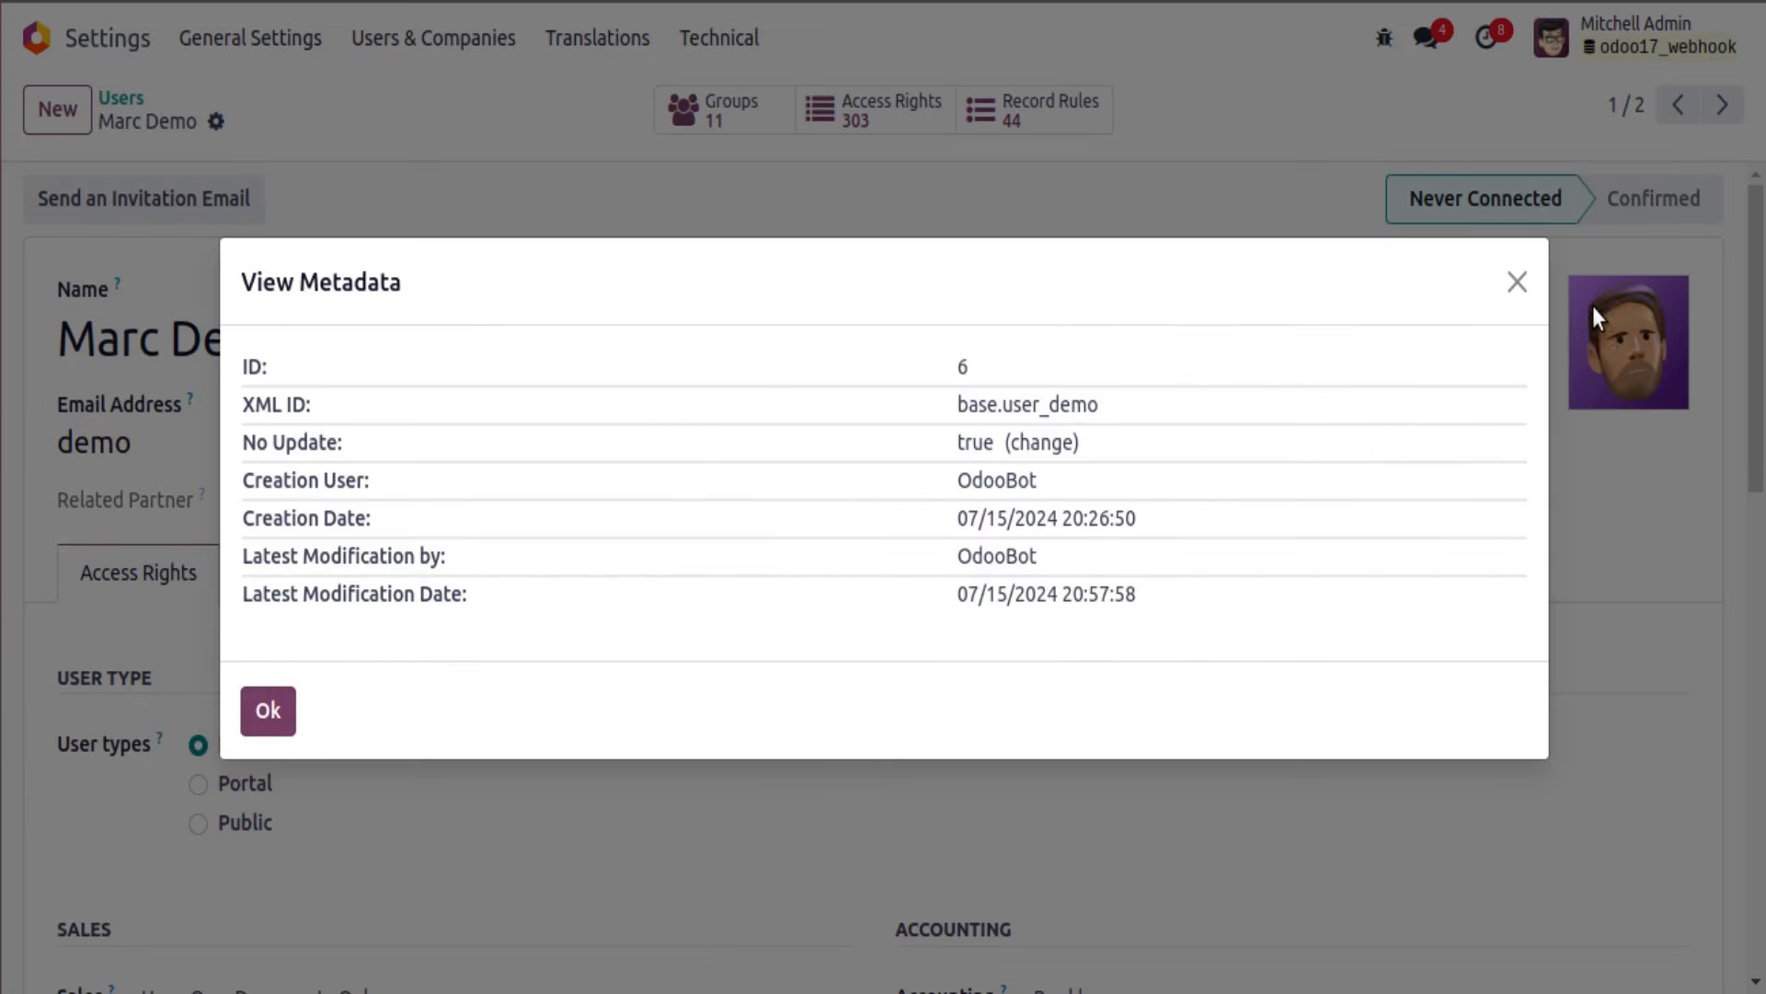
click(1520, 279)
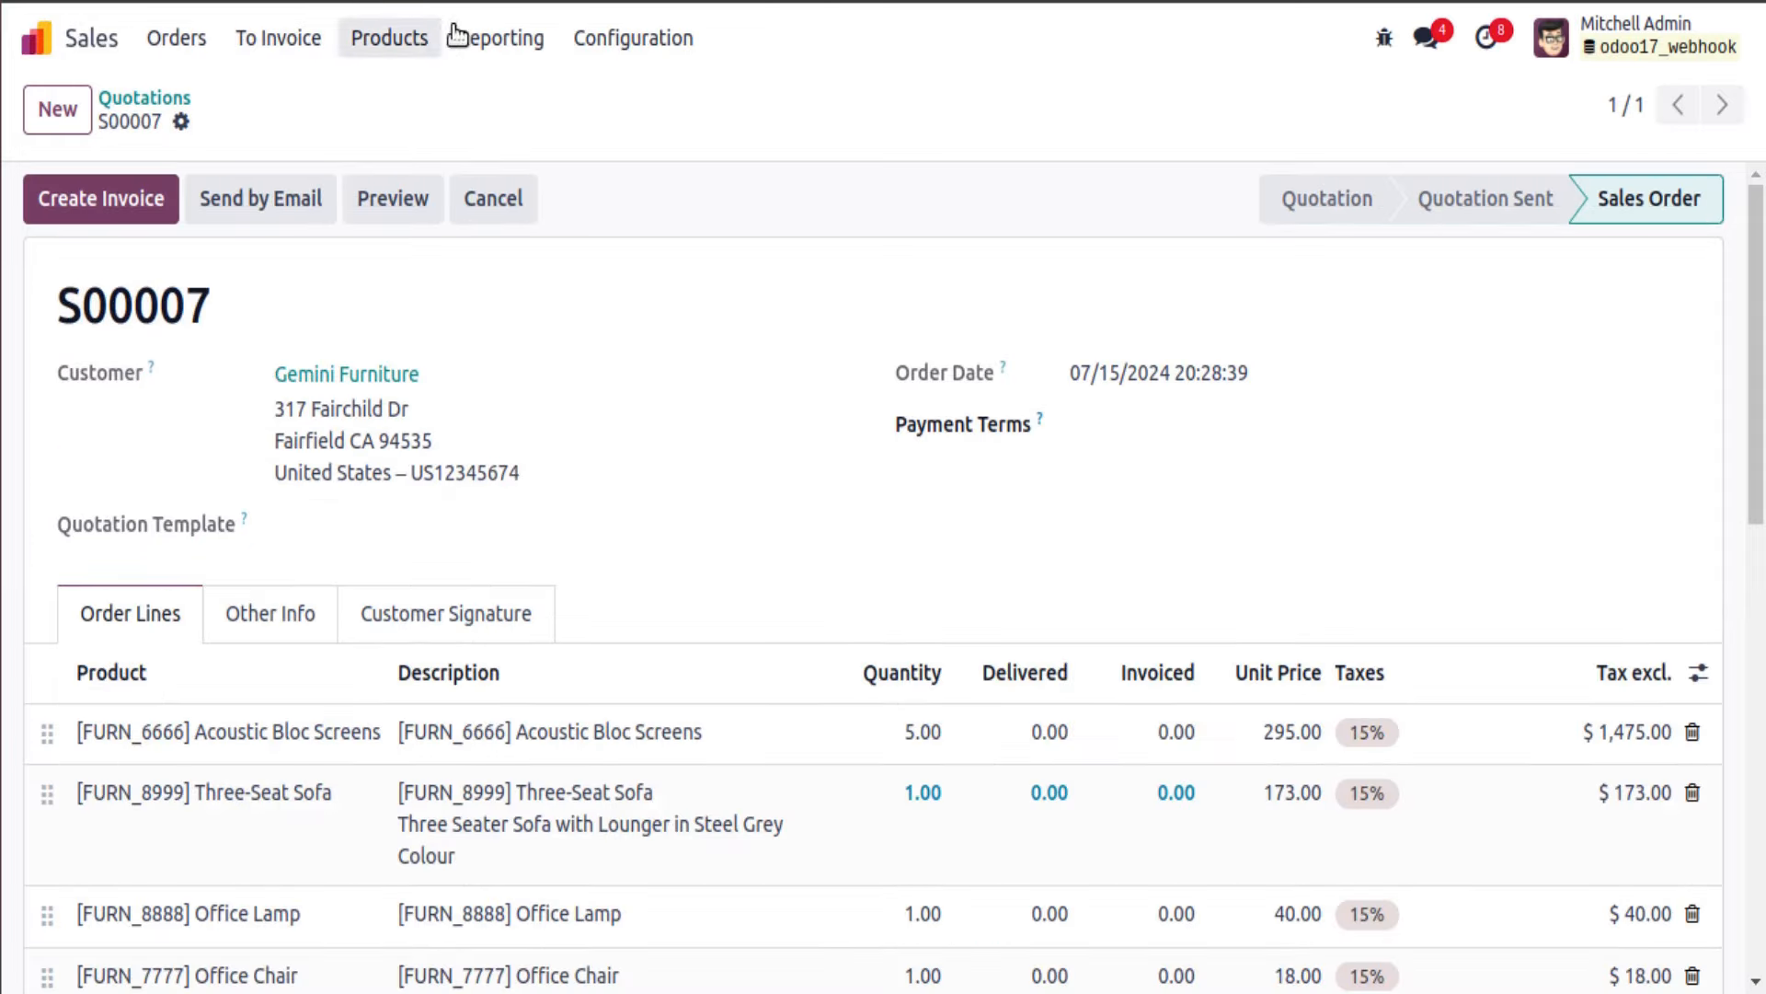
Step: Check sales order S00007's record ID in its metadata and resend the webhook request
click(1385, 38)
scroll(1196, 386, down, 3)
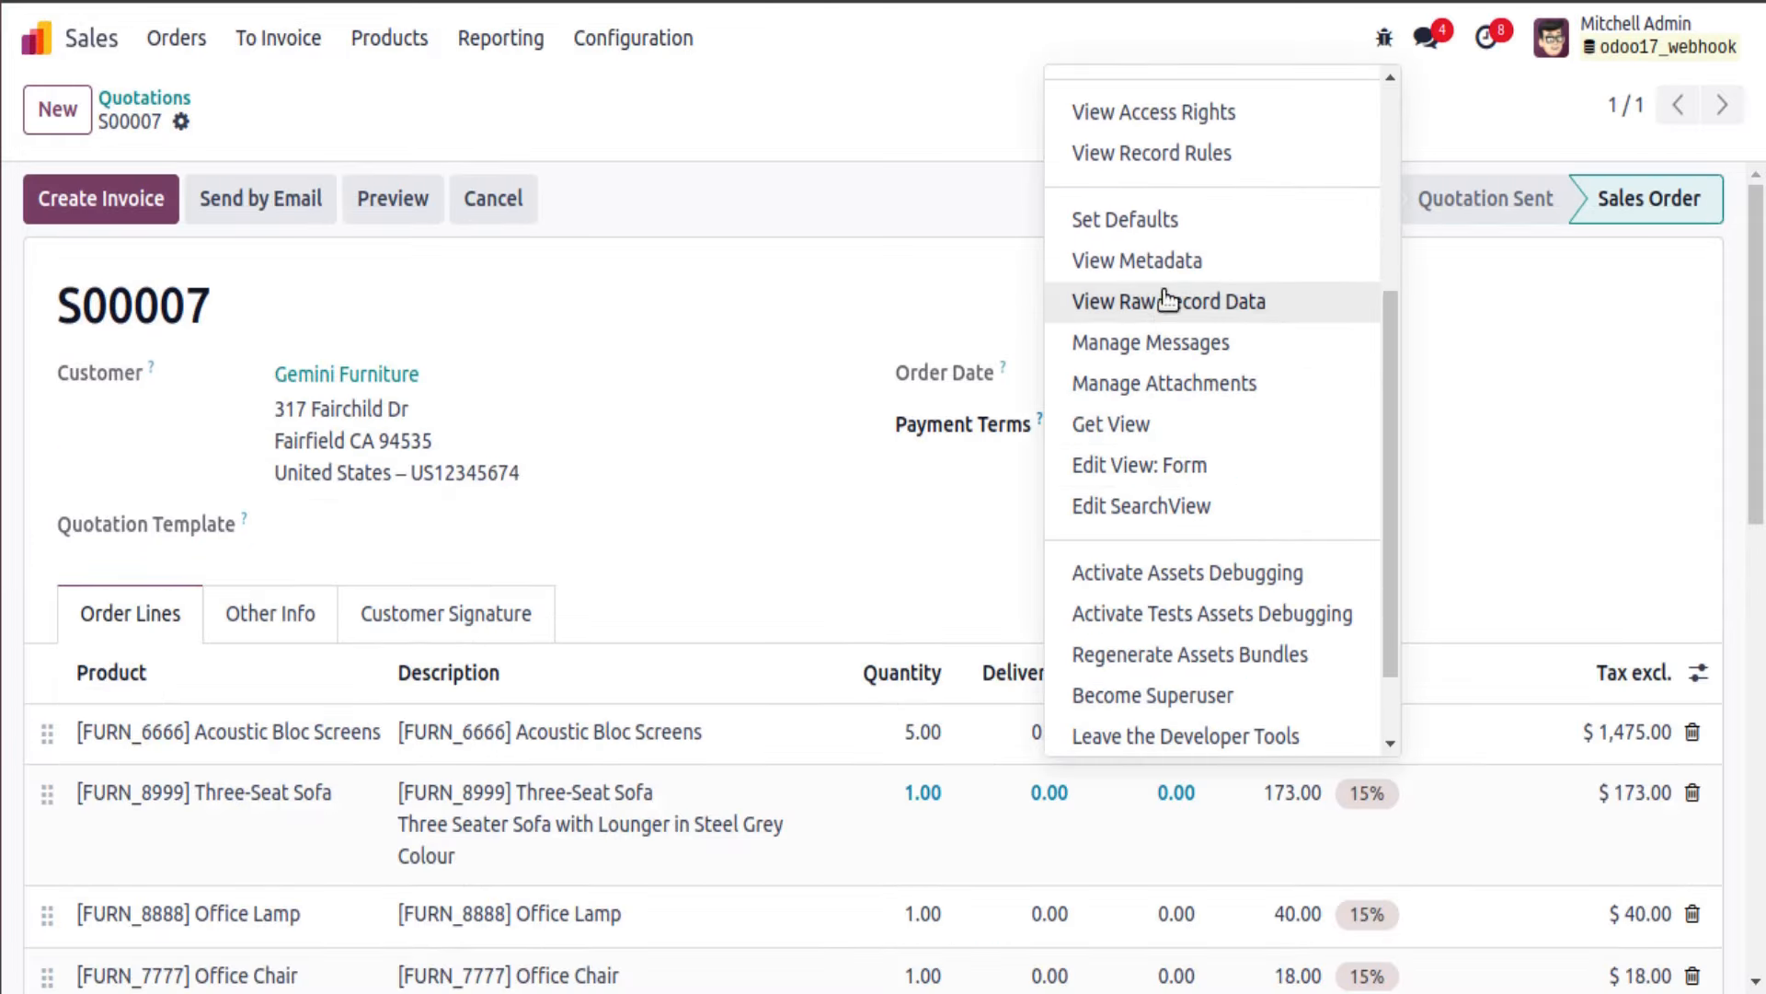
click(1155, 261)
click(267, 710)
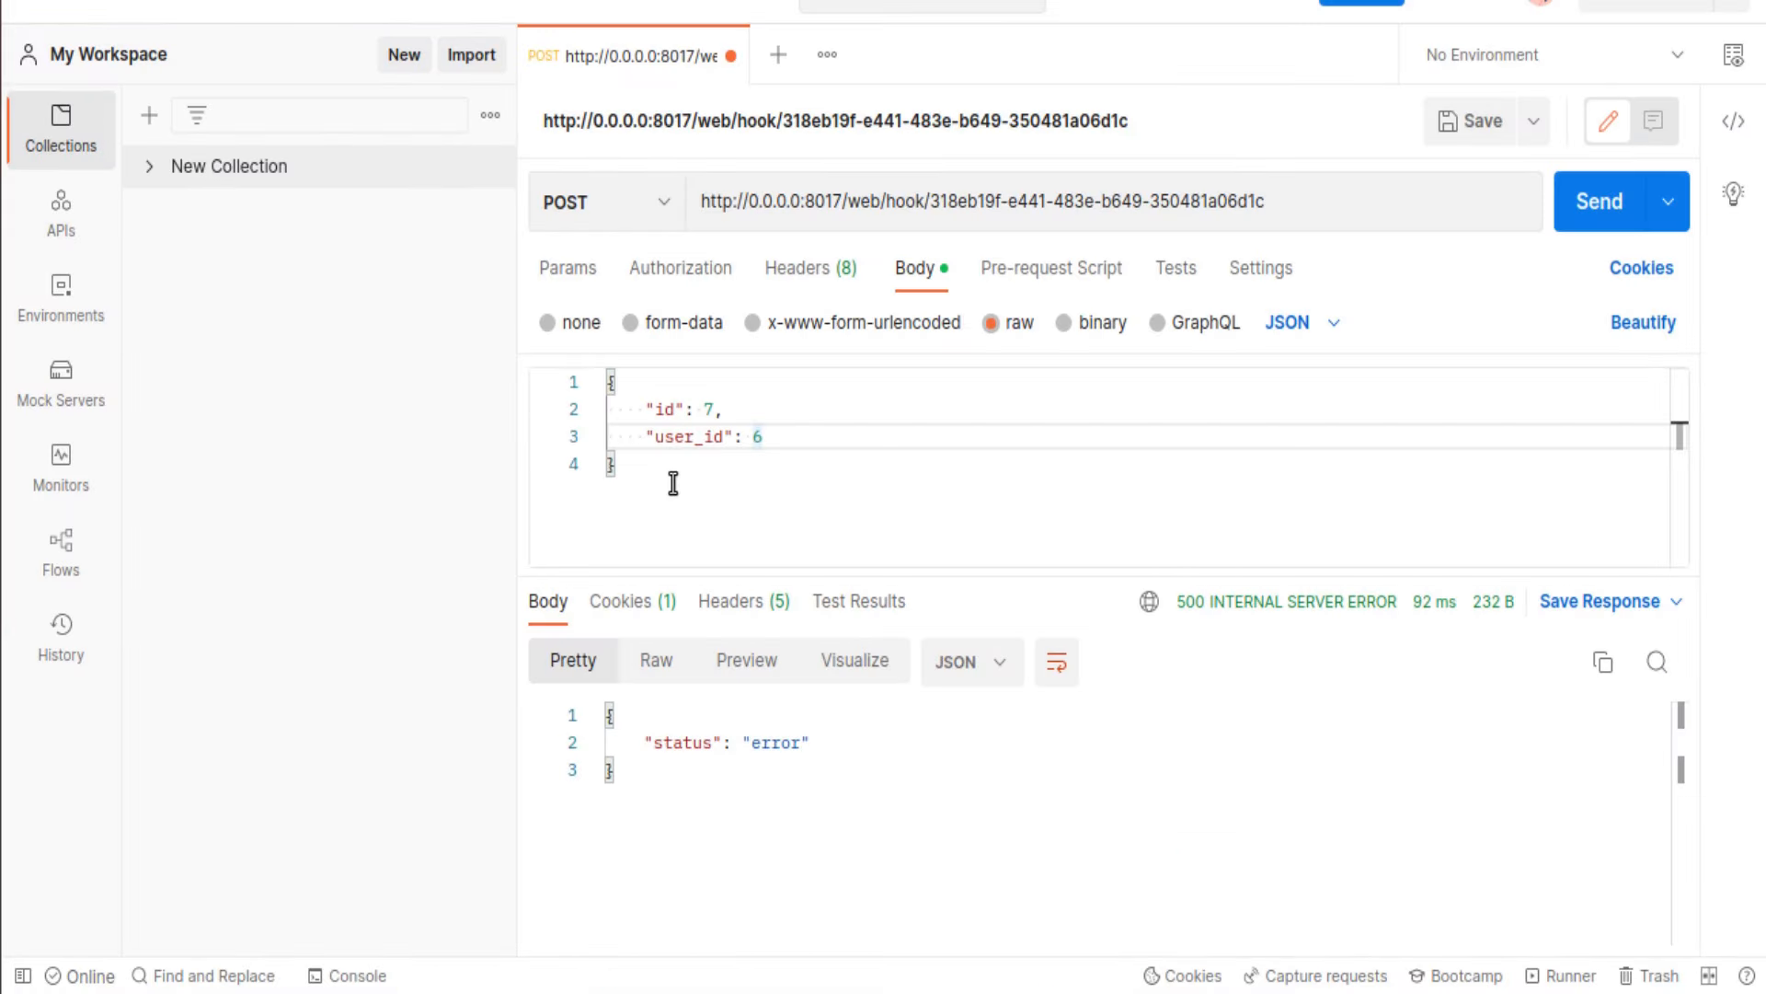
triple_click(651, 409)
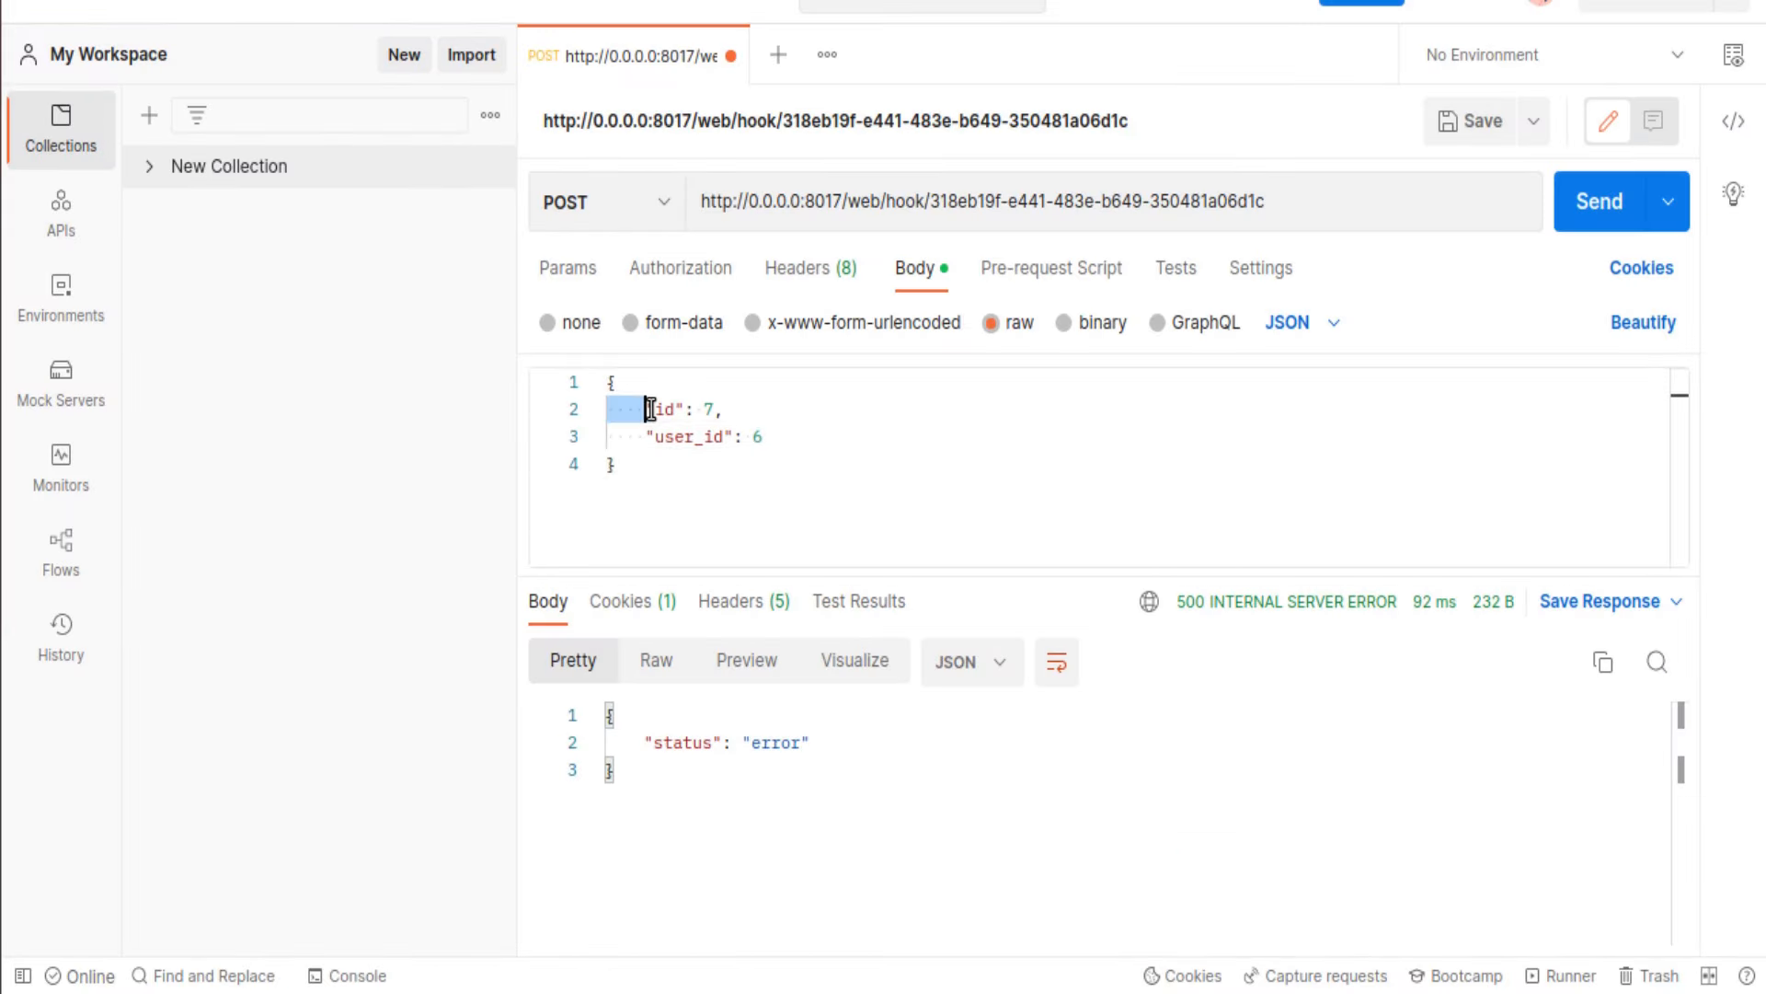
click(698, 436)
double_click(699, 436)
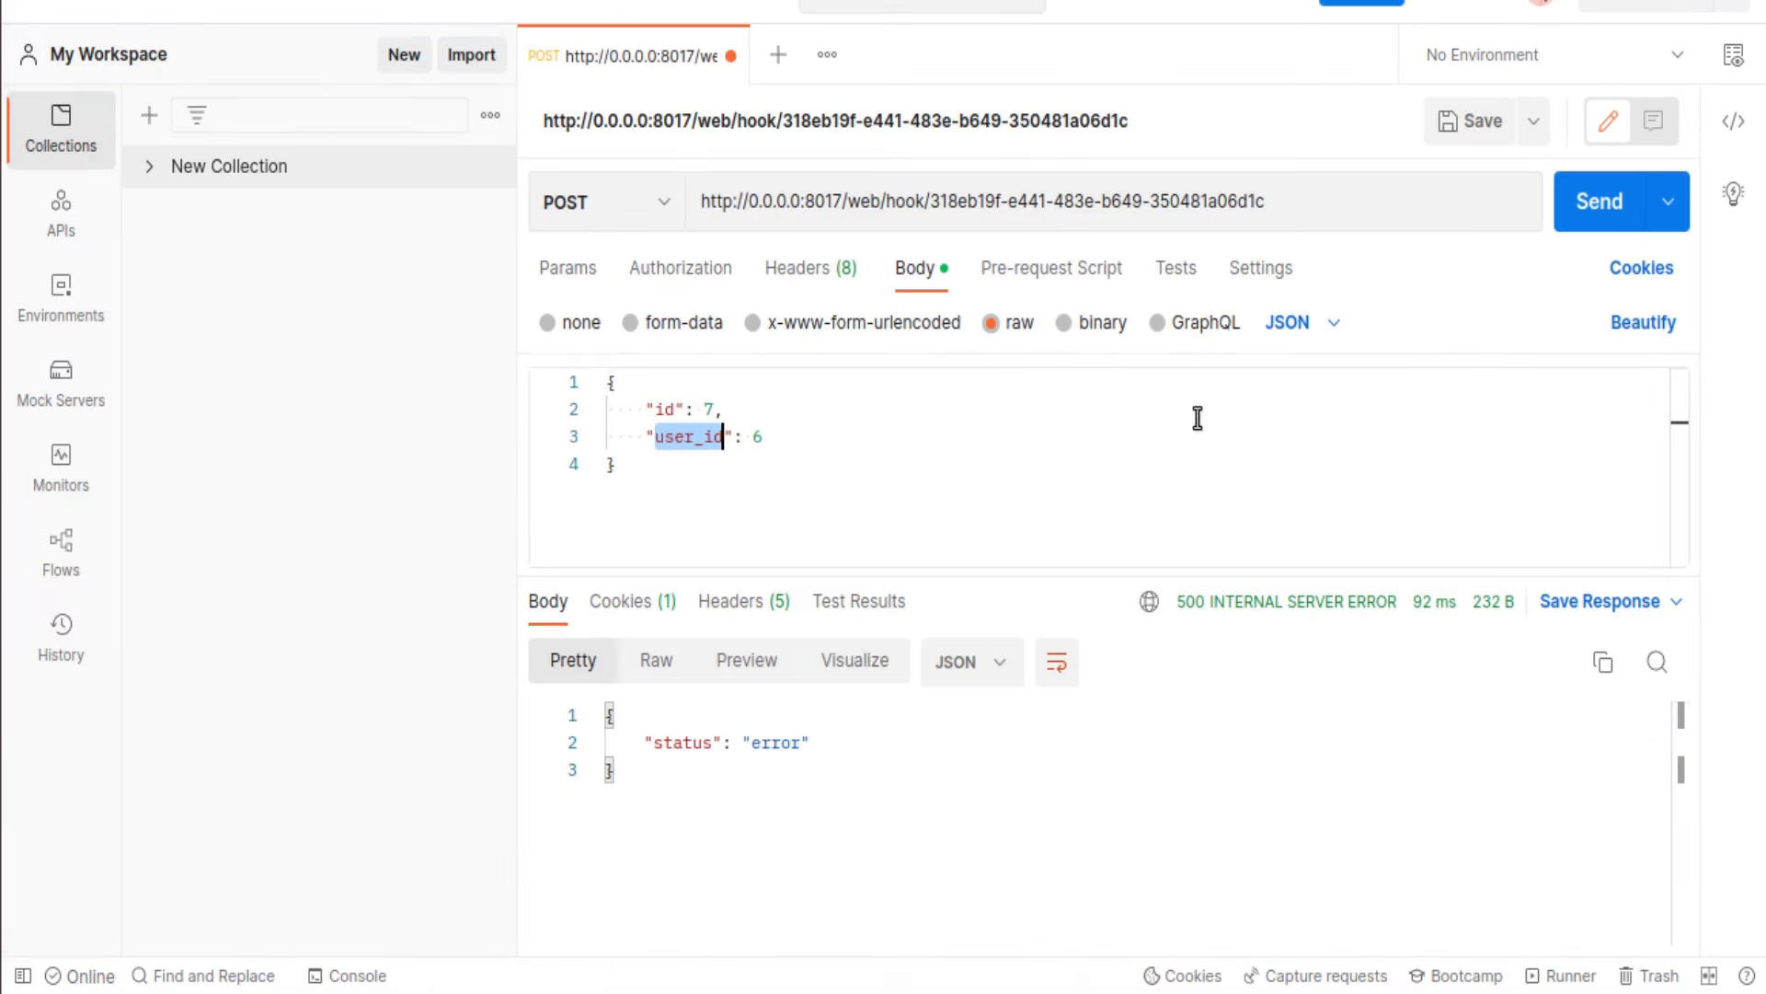
click(1578, 219)
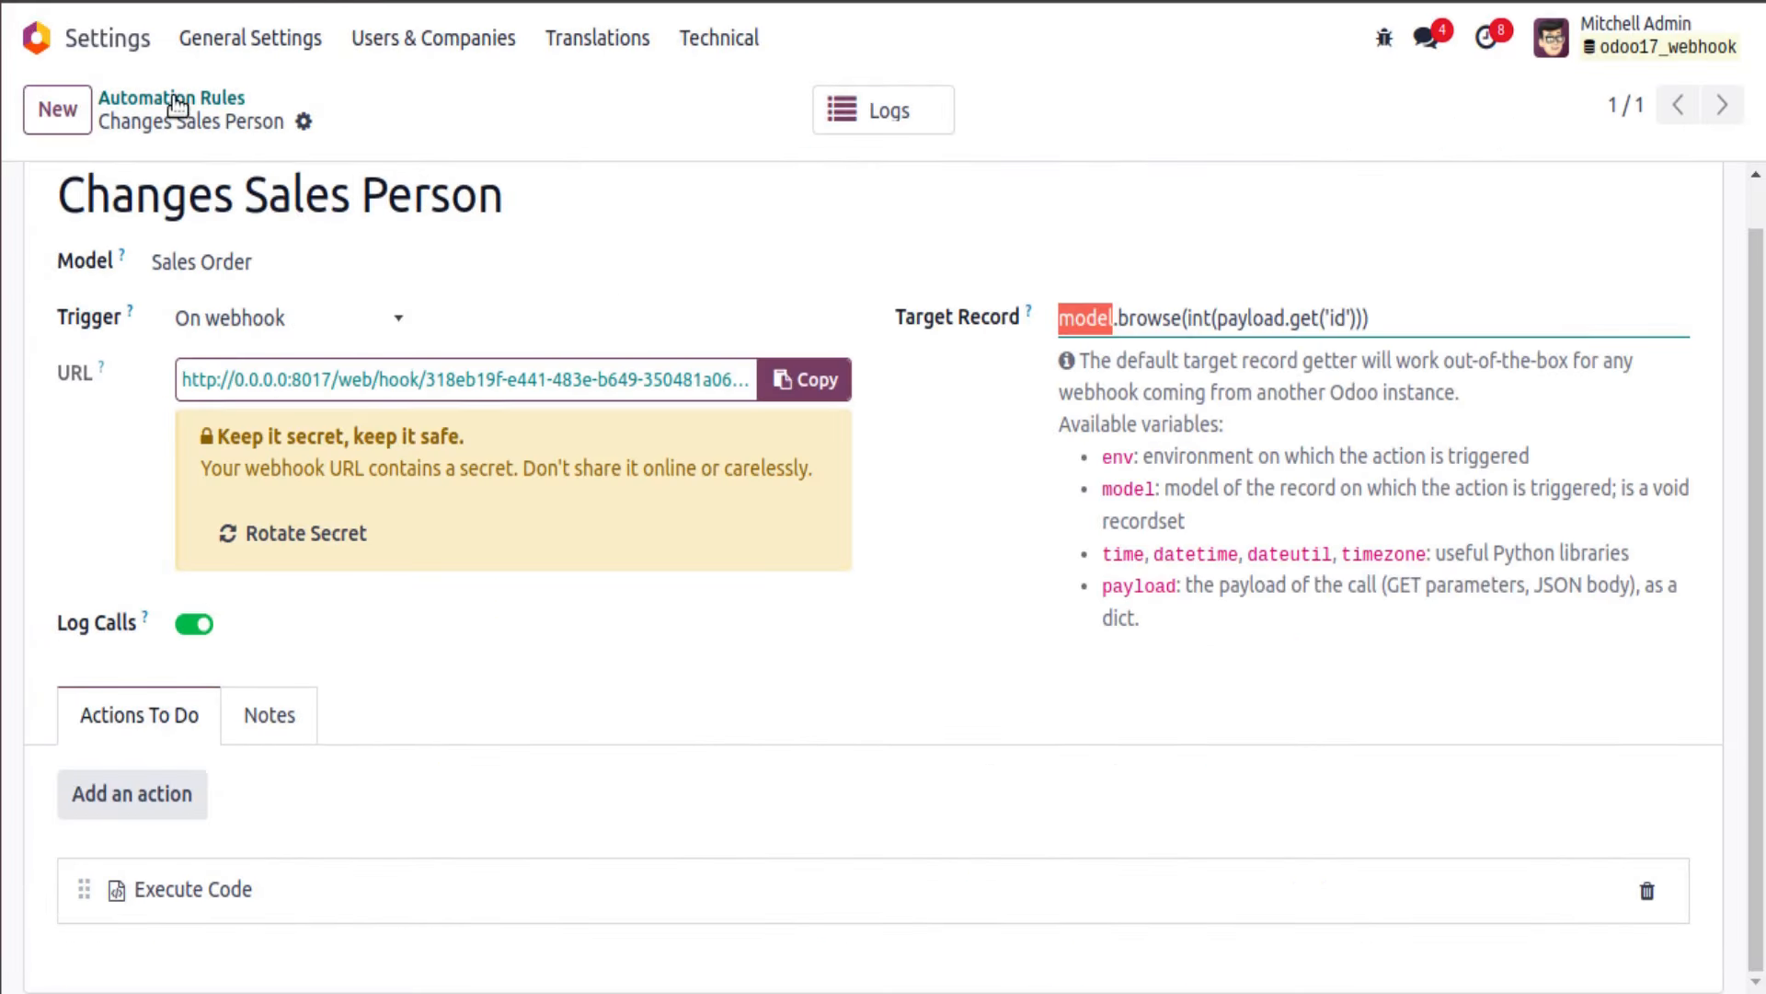
Step: Review the newest ERROR webhook log entry and S00007's salesperson options under Other Info
click(927, 117)
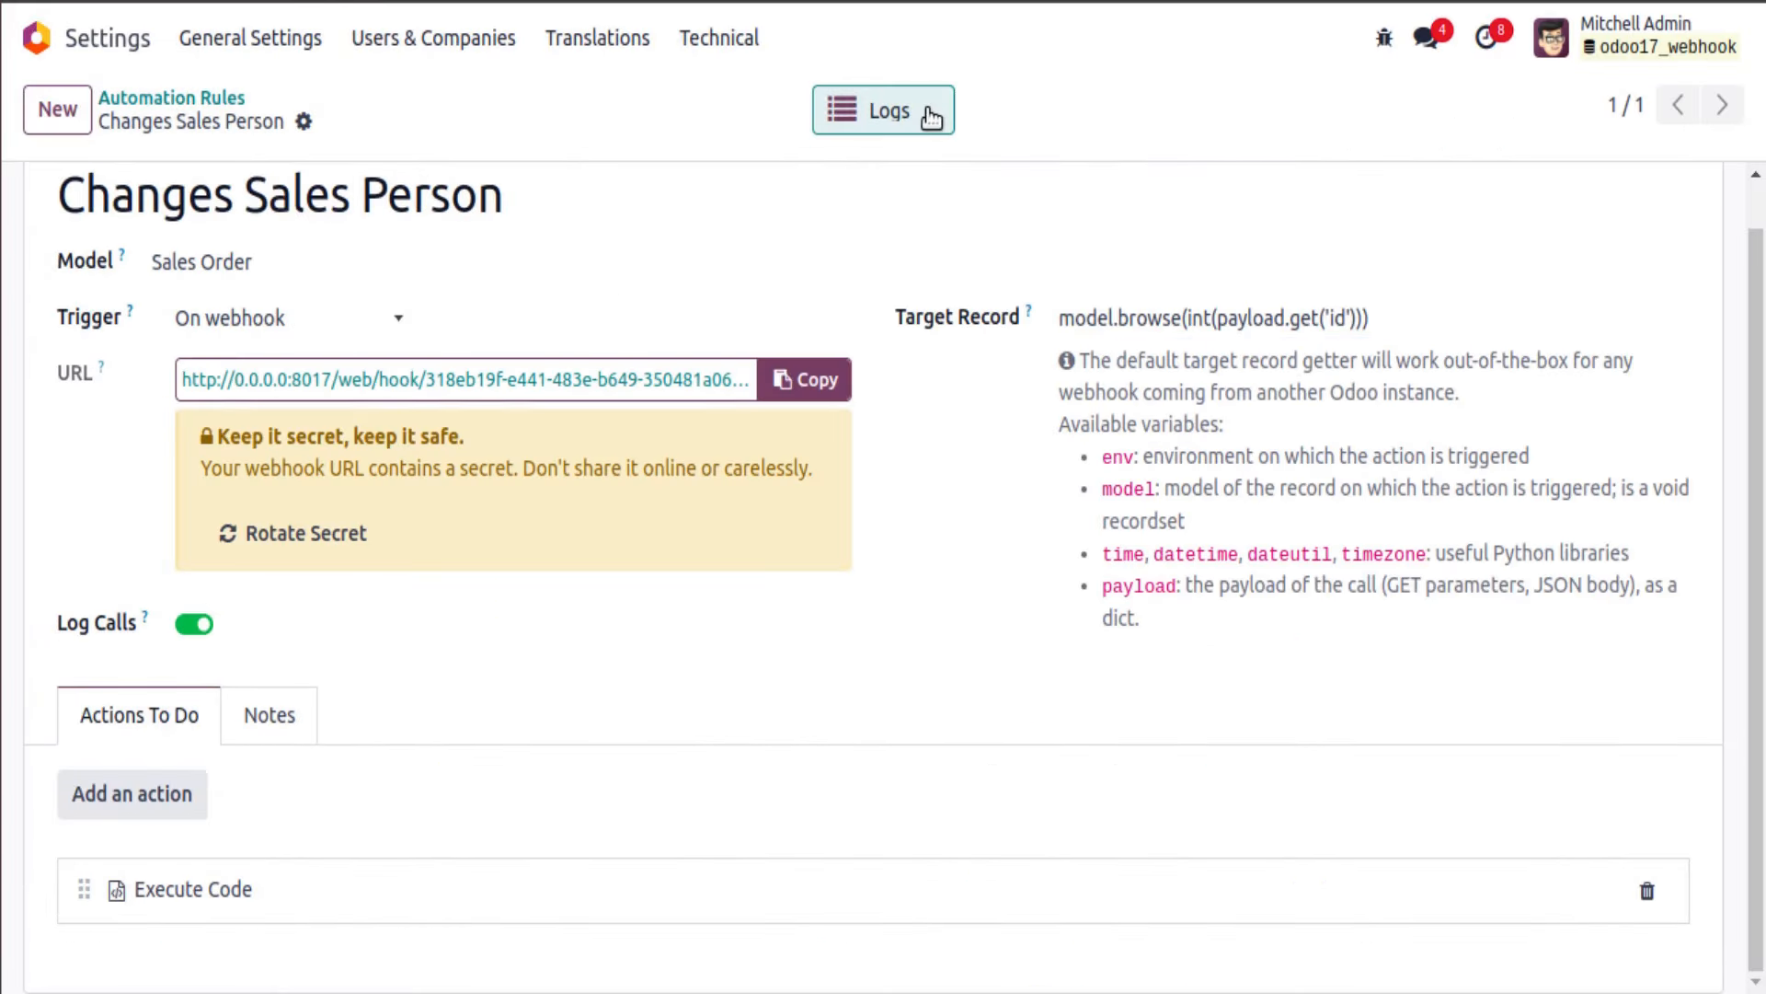
click(622, 265)
scroll(607, 552, down, 15)
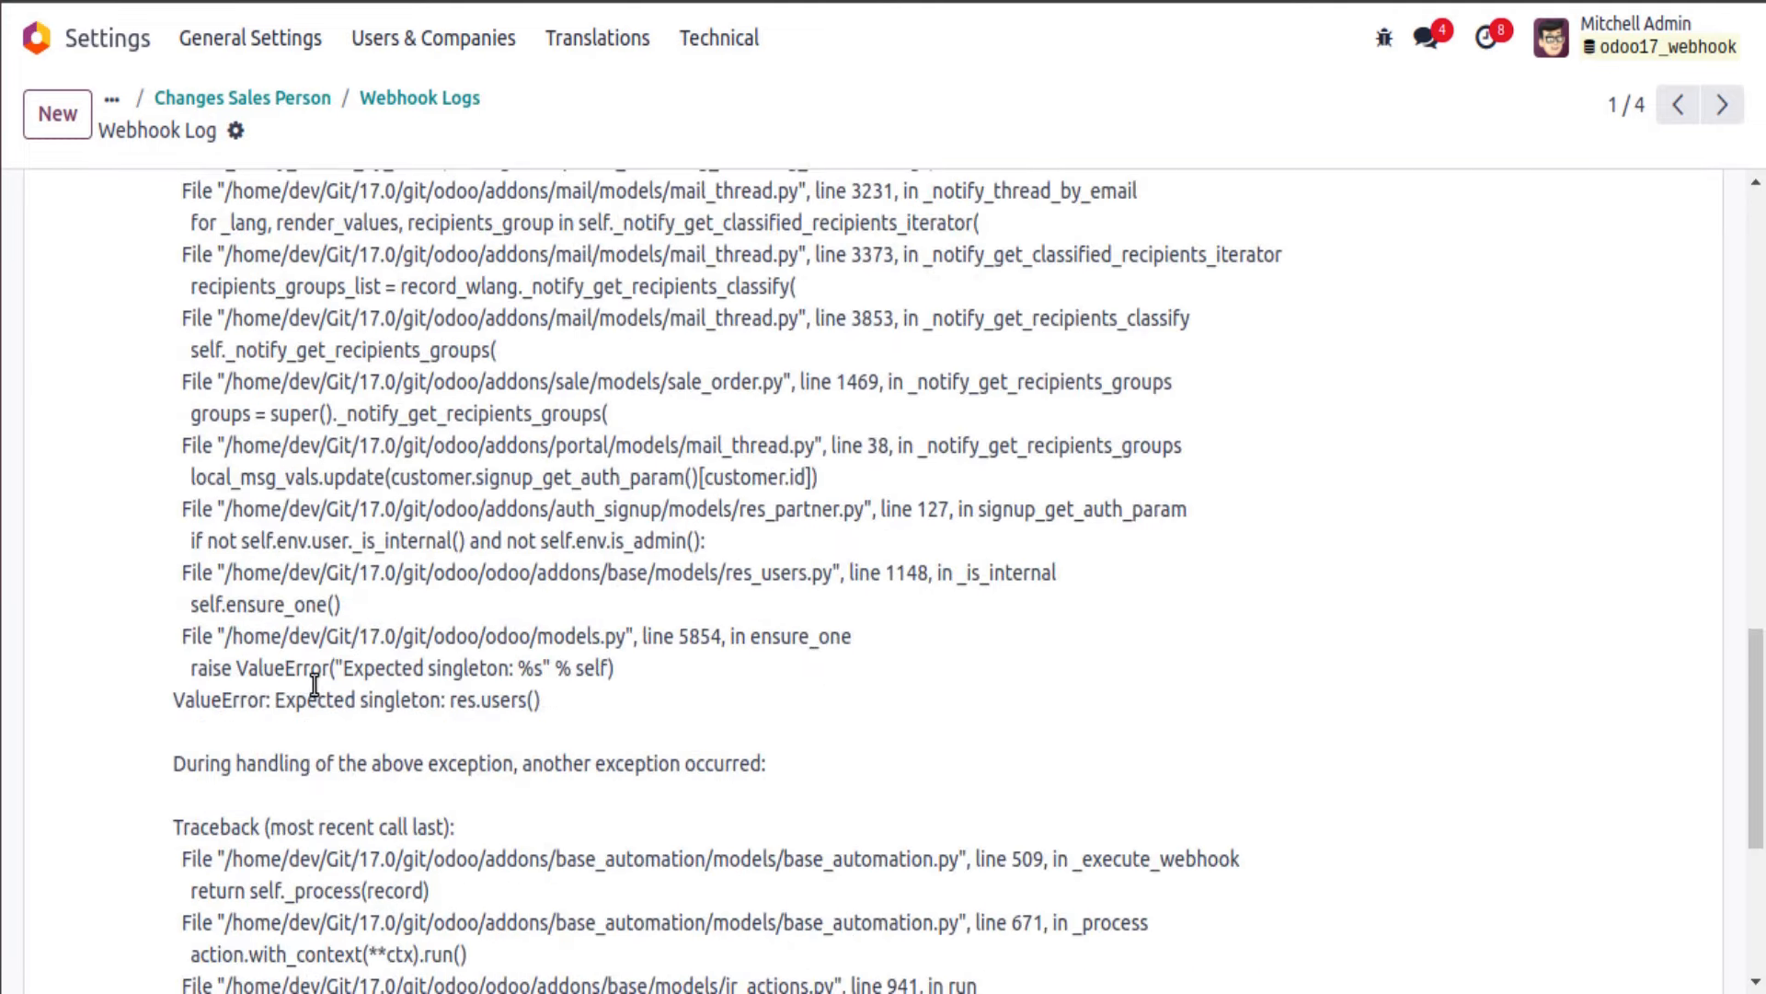
scroll(314, 683, down, 5)
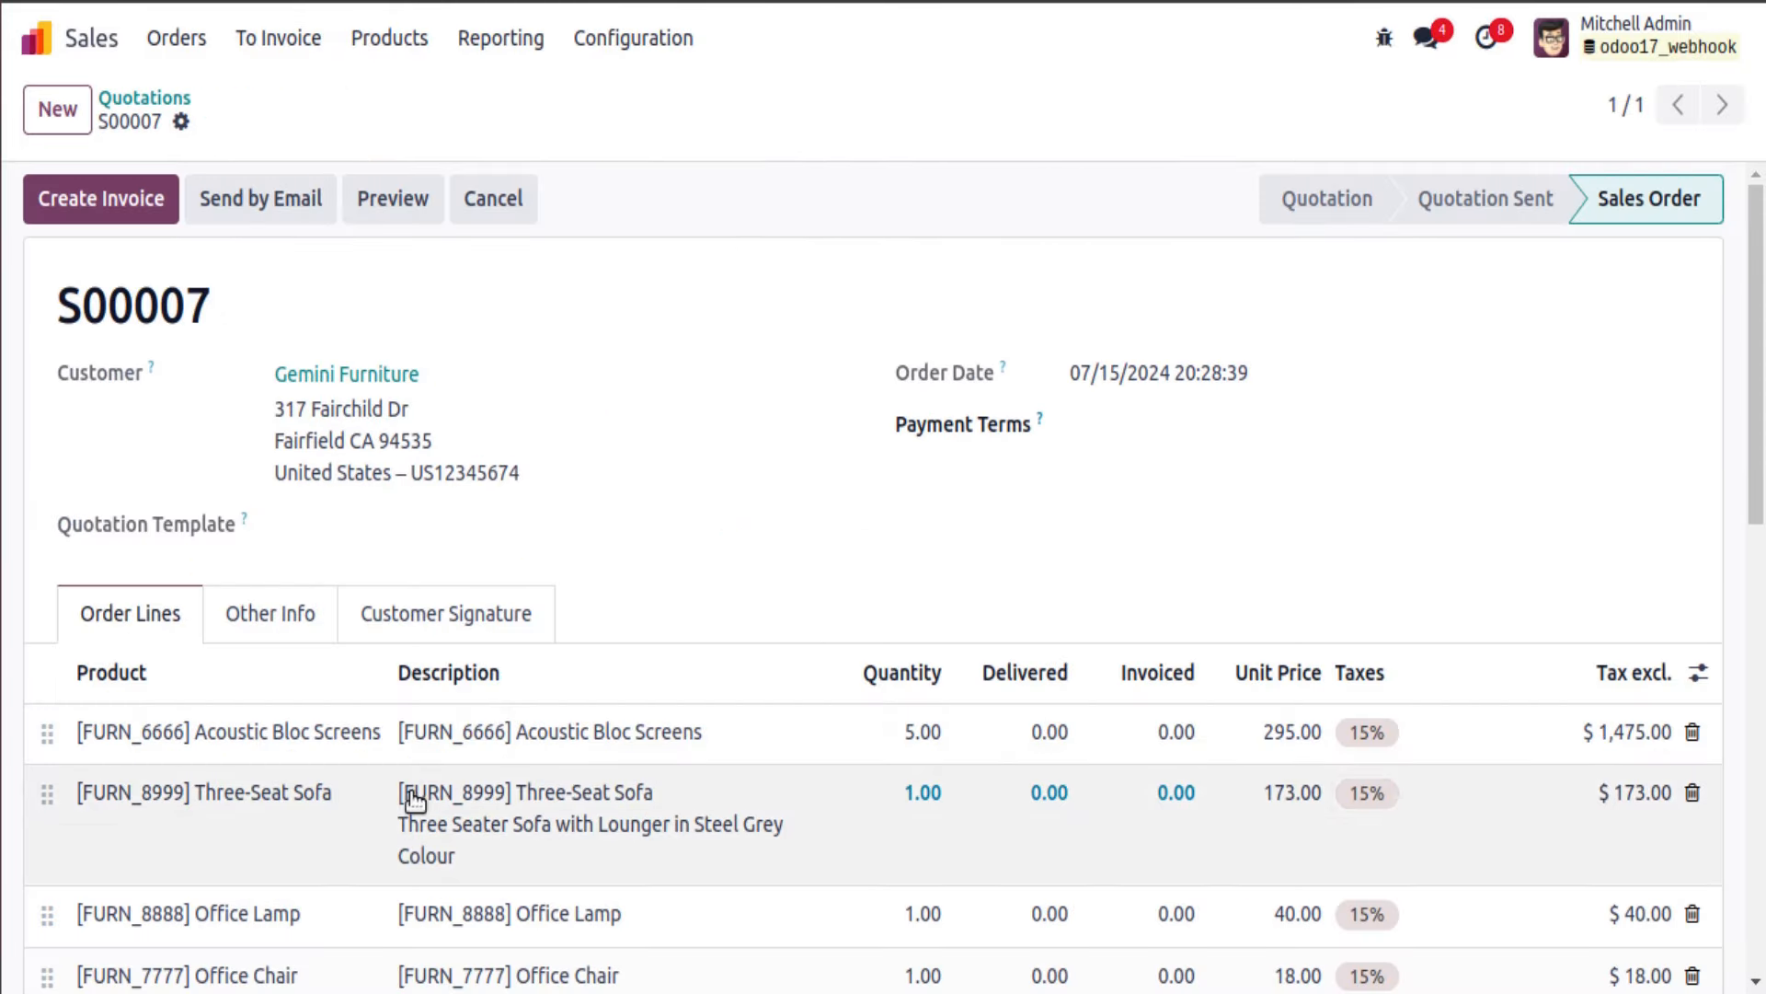
click(279, 625)
click(421, 784)
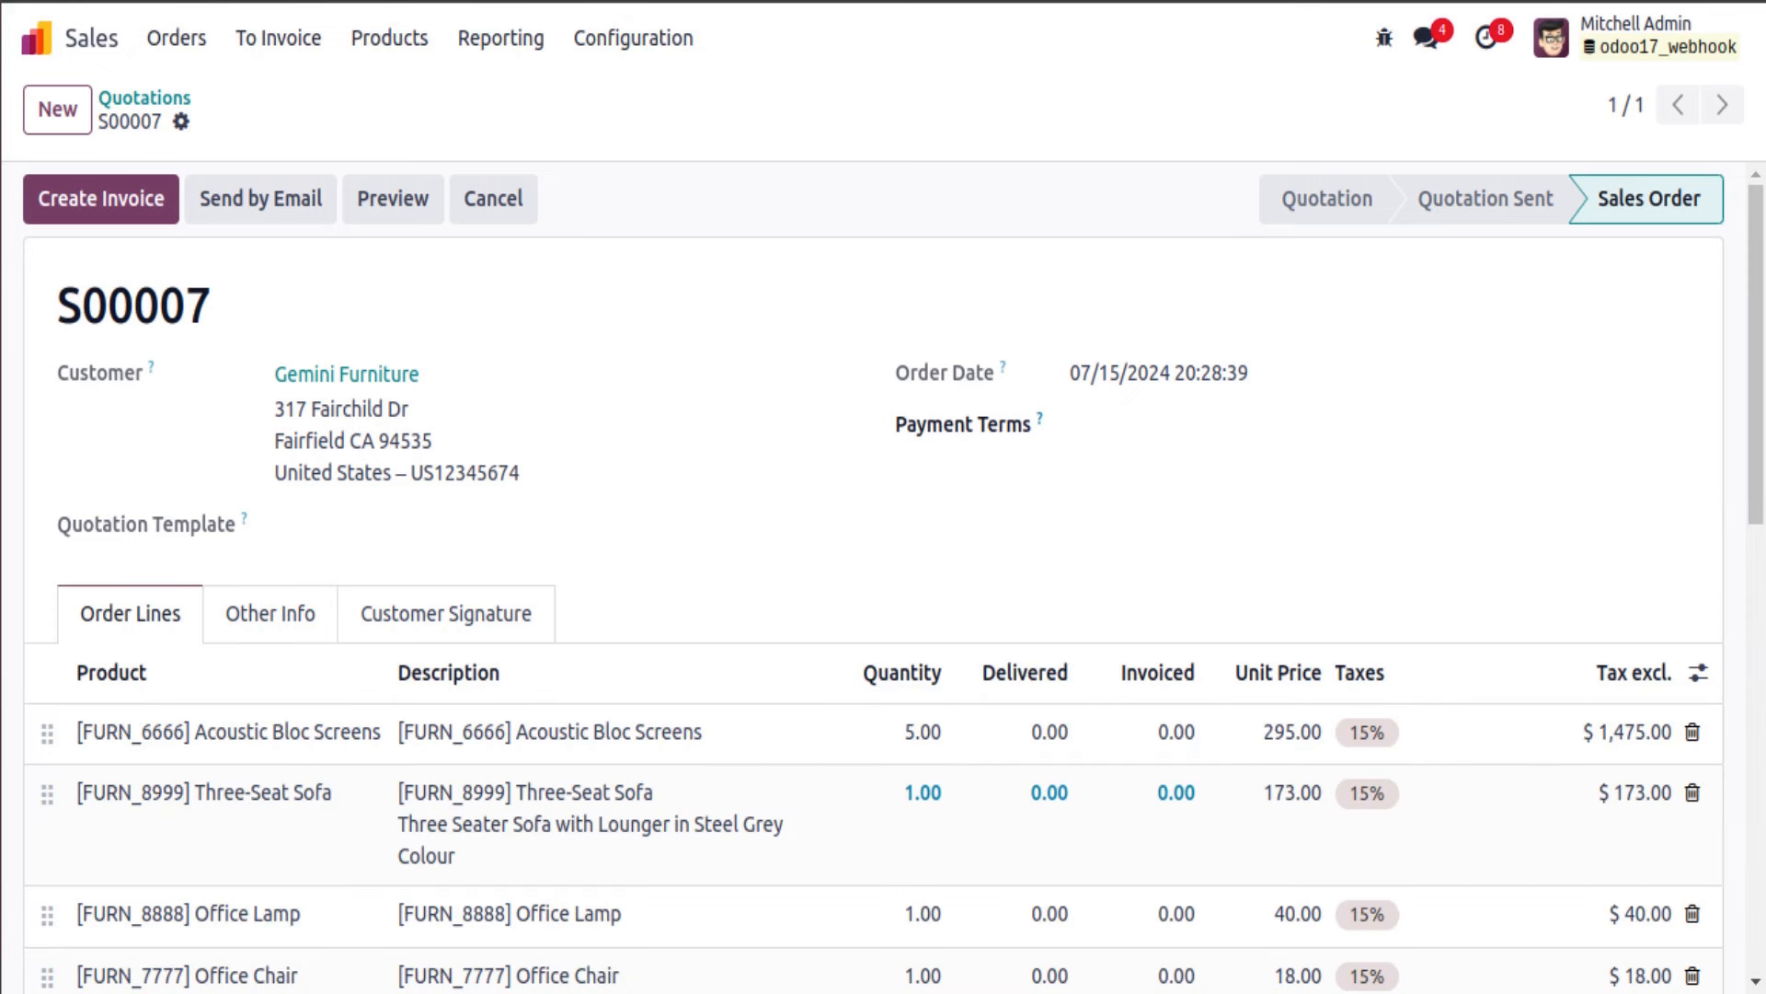
click(310, 626)
scroll(276, 534, down, 5)
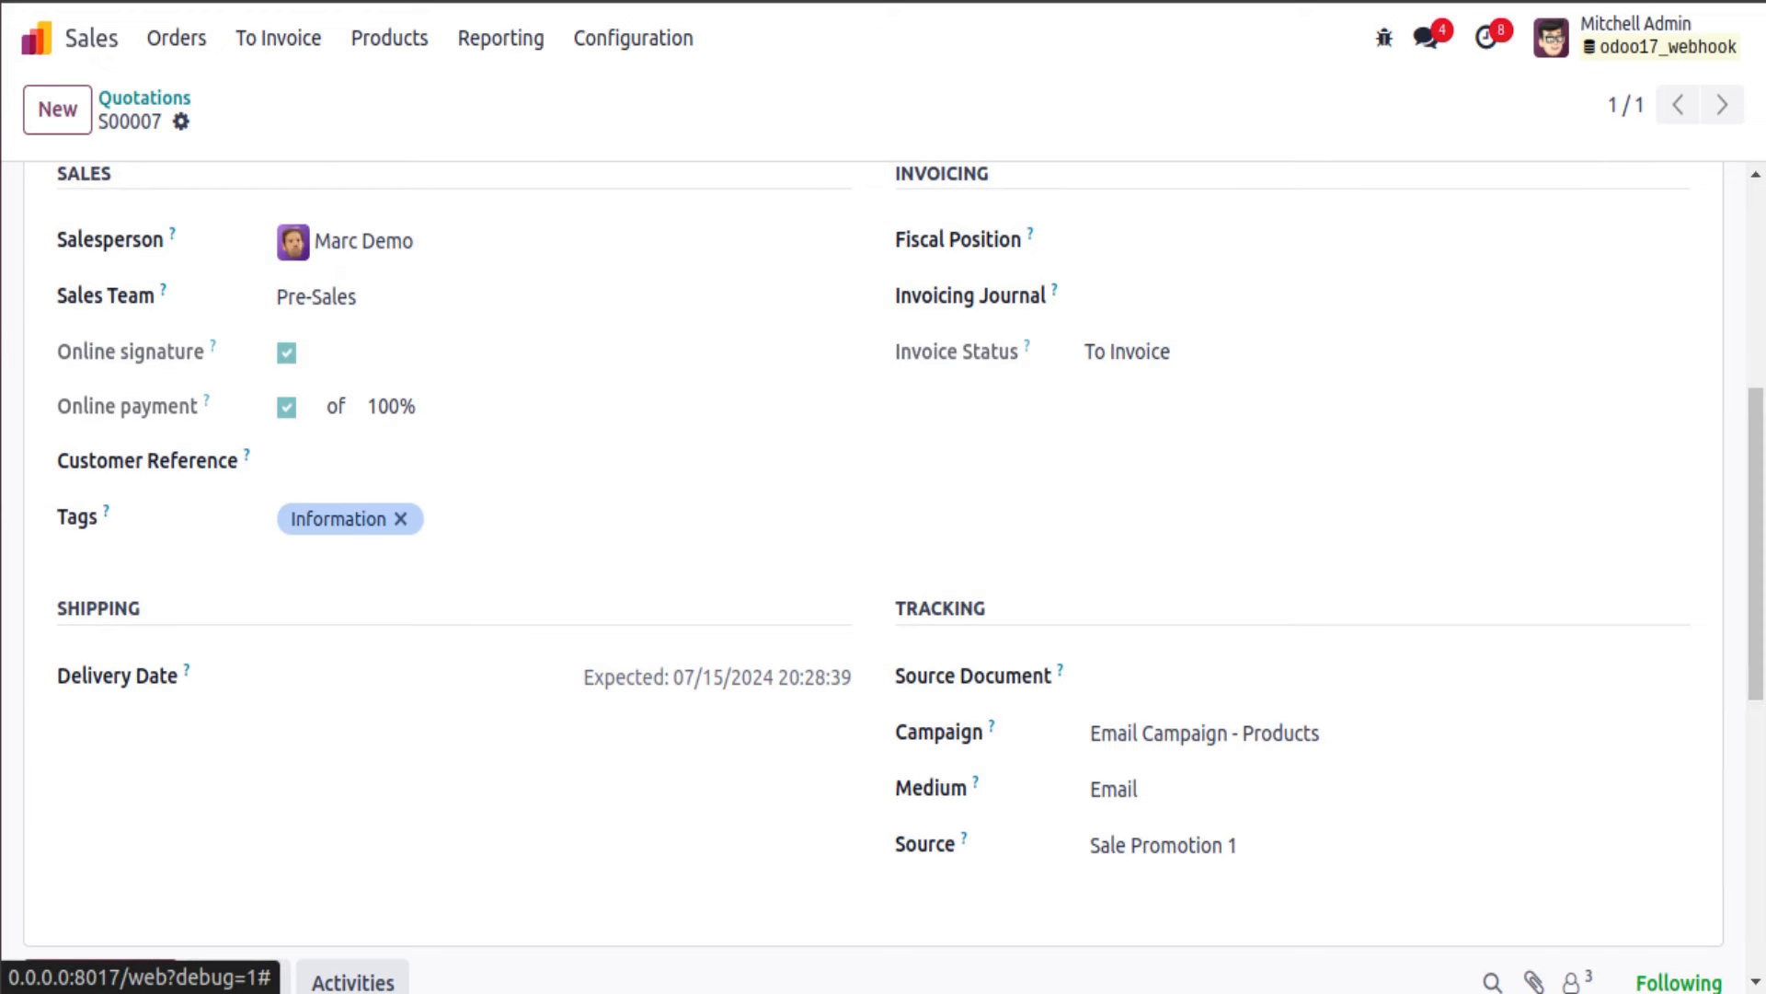
Step: Open the administrator user in Settings and read its record ID 2 from View Metadata
click(478, 2)
click(1738, 111)
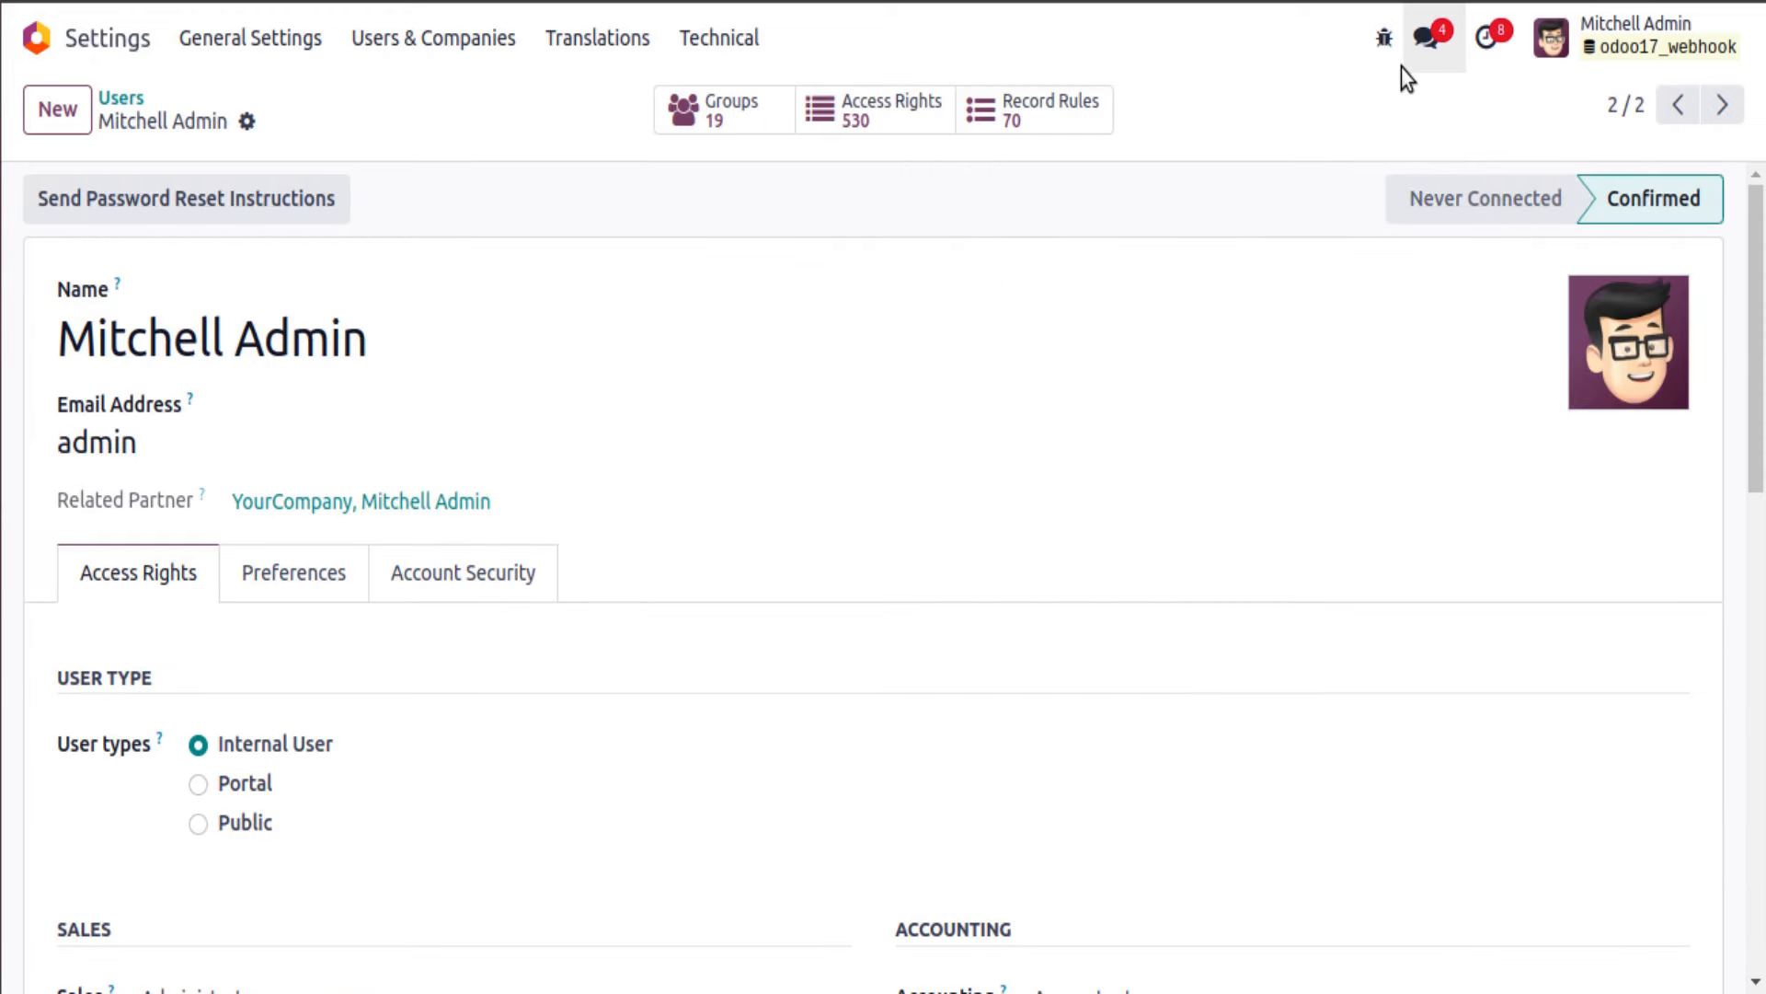
click(1385, 44)
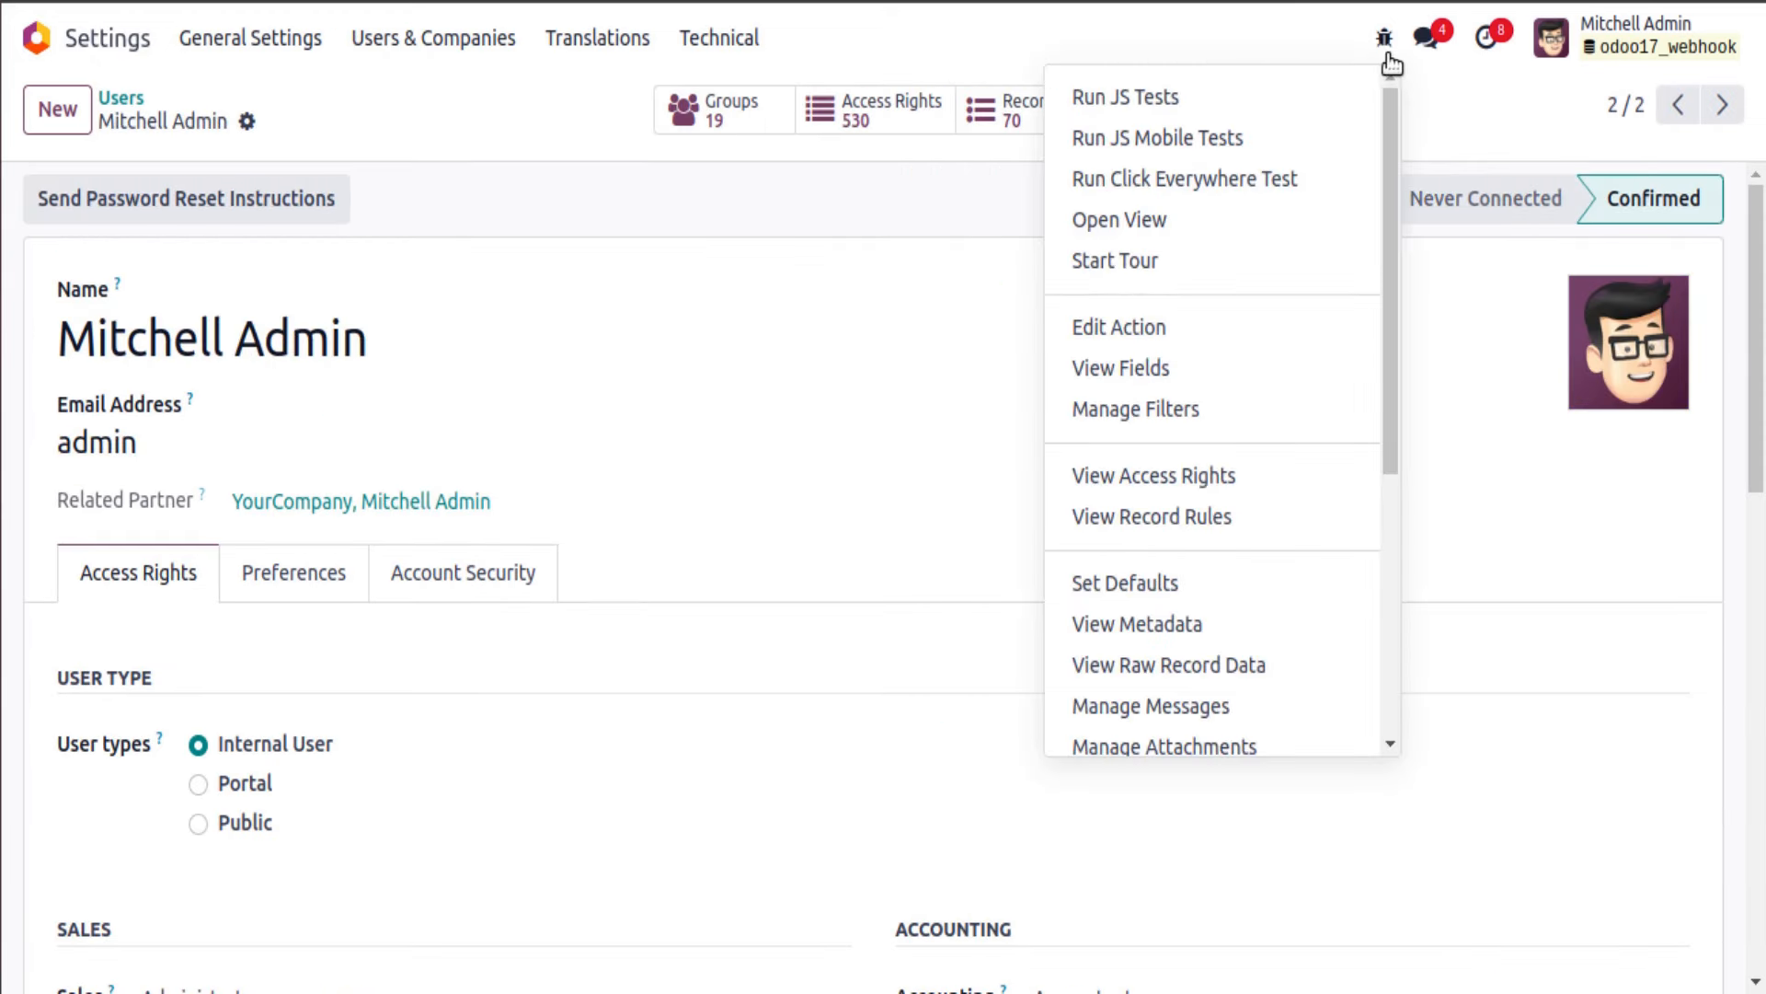
click(1156, 623)
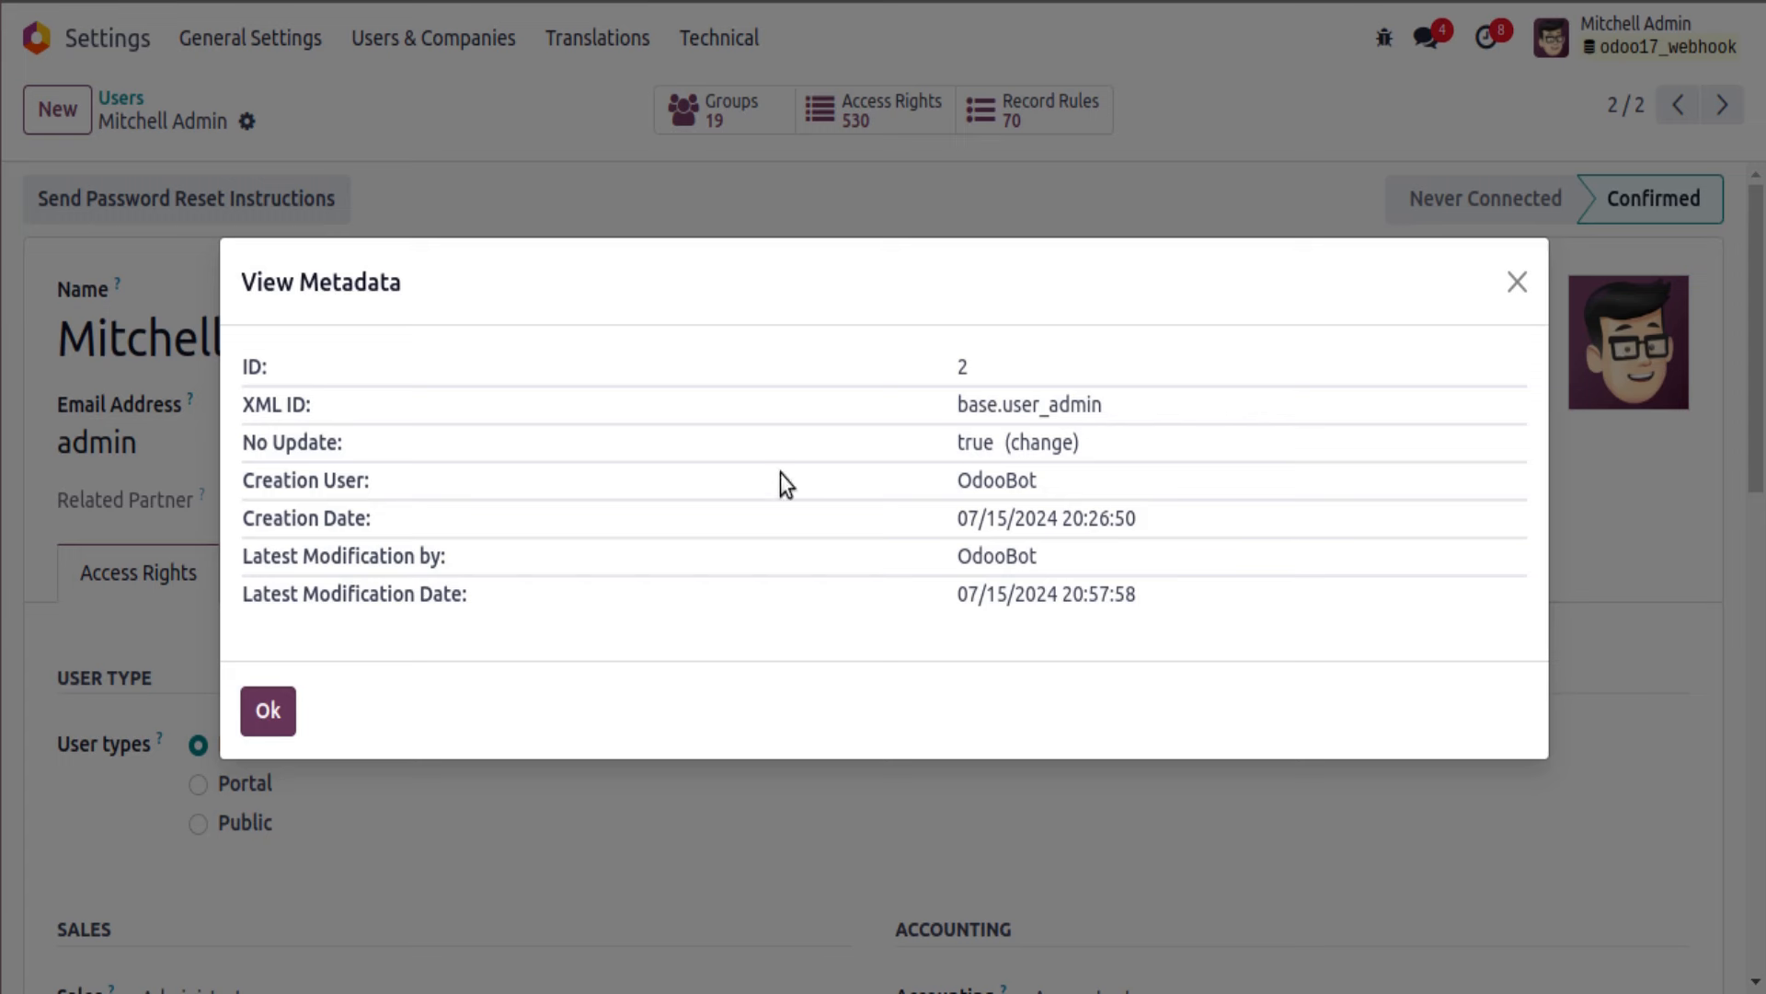
click(291, 703)
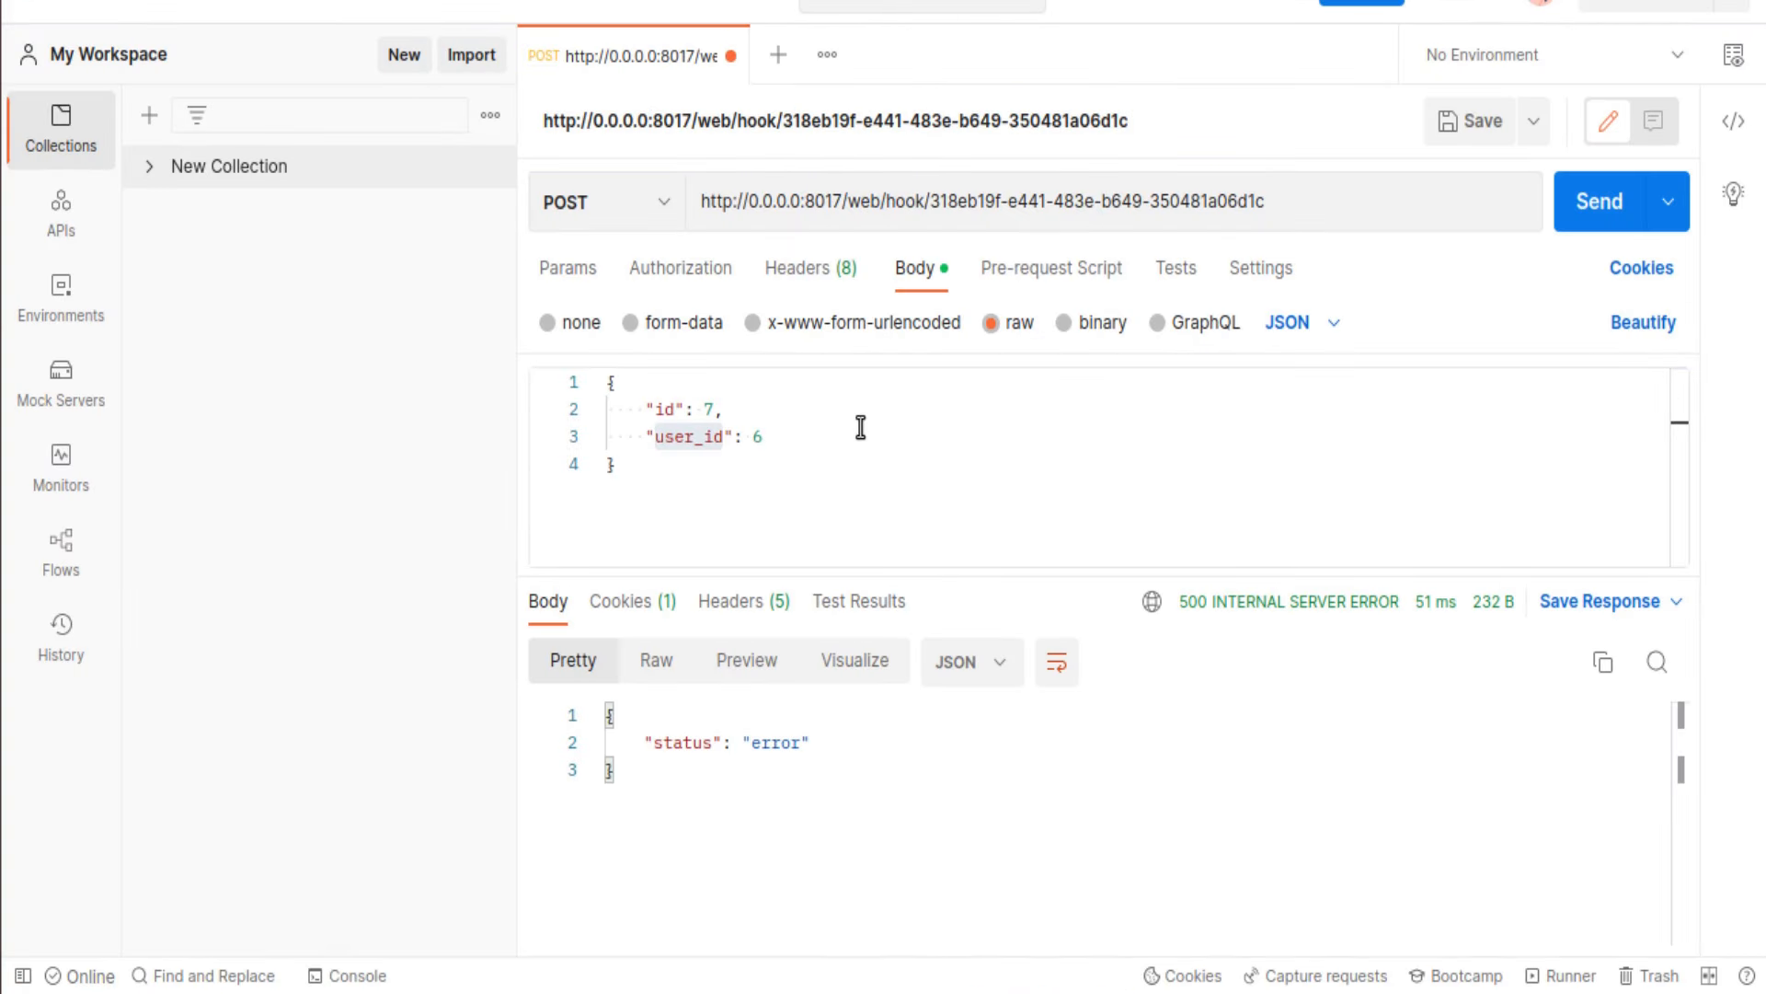
Step: Send the webhook with user_id 2 and reload S00007 to check its salesperson
click(762, 438)
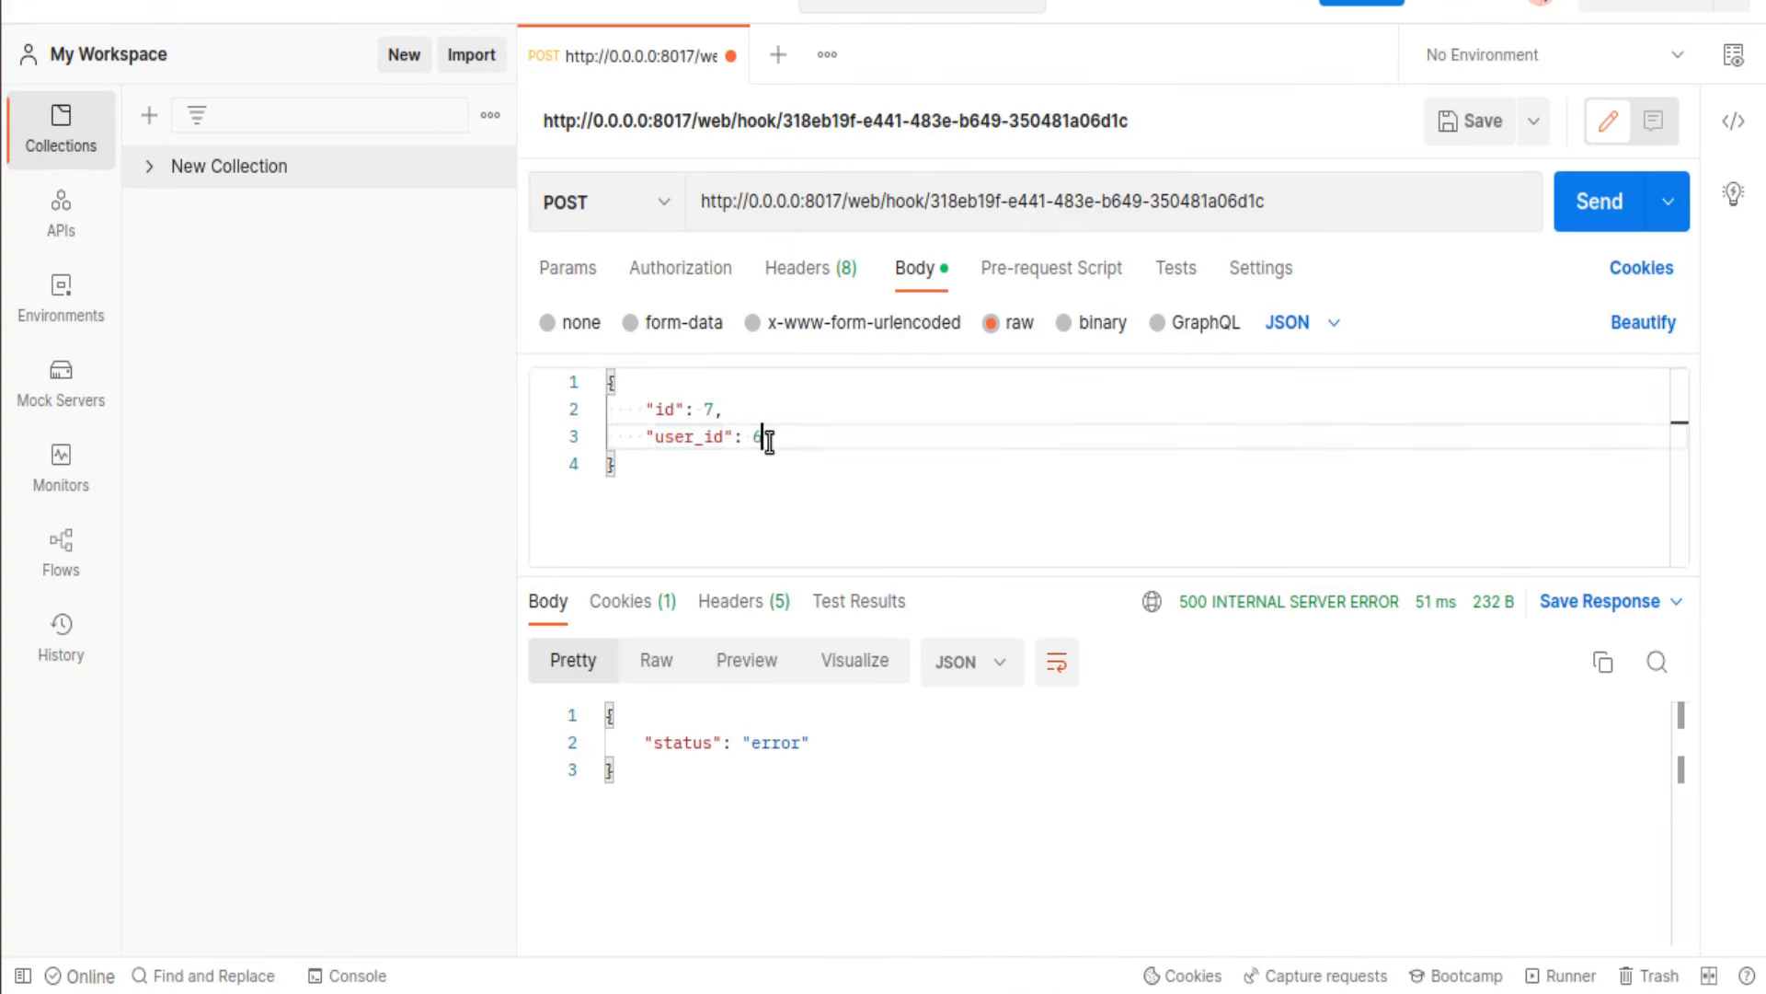
click(1611, 196)
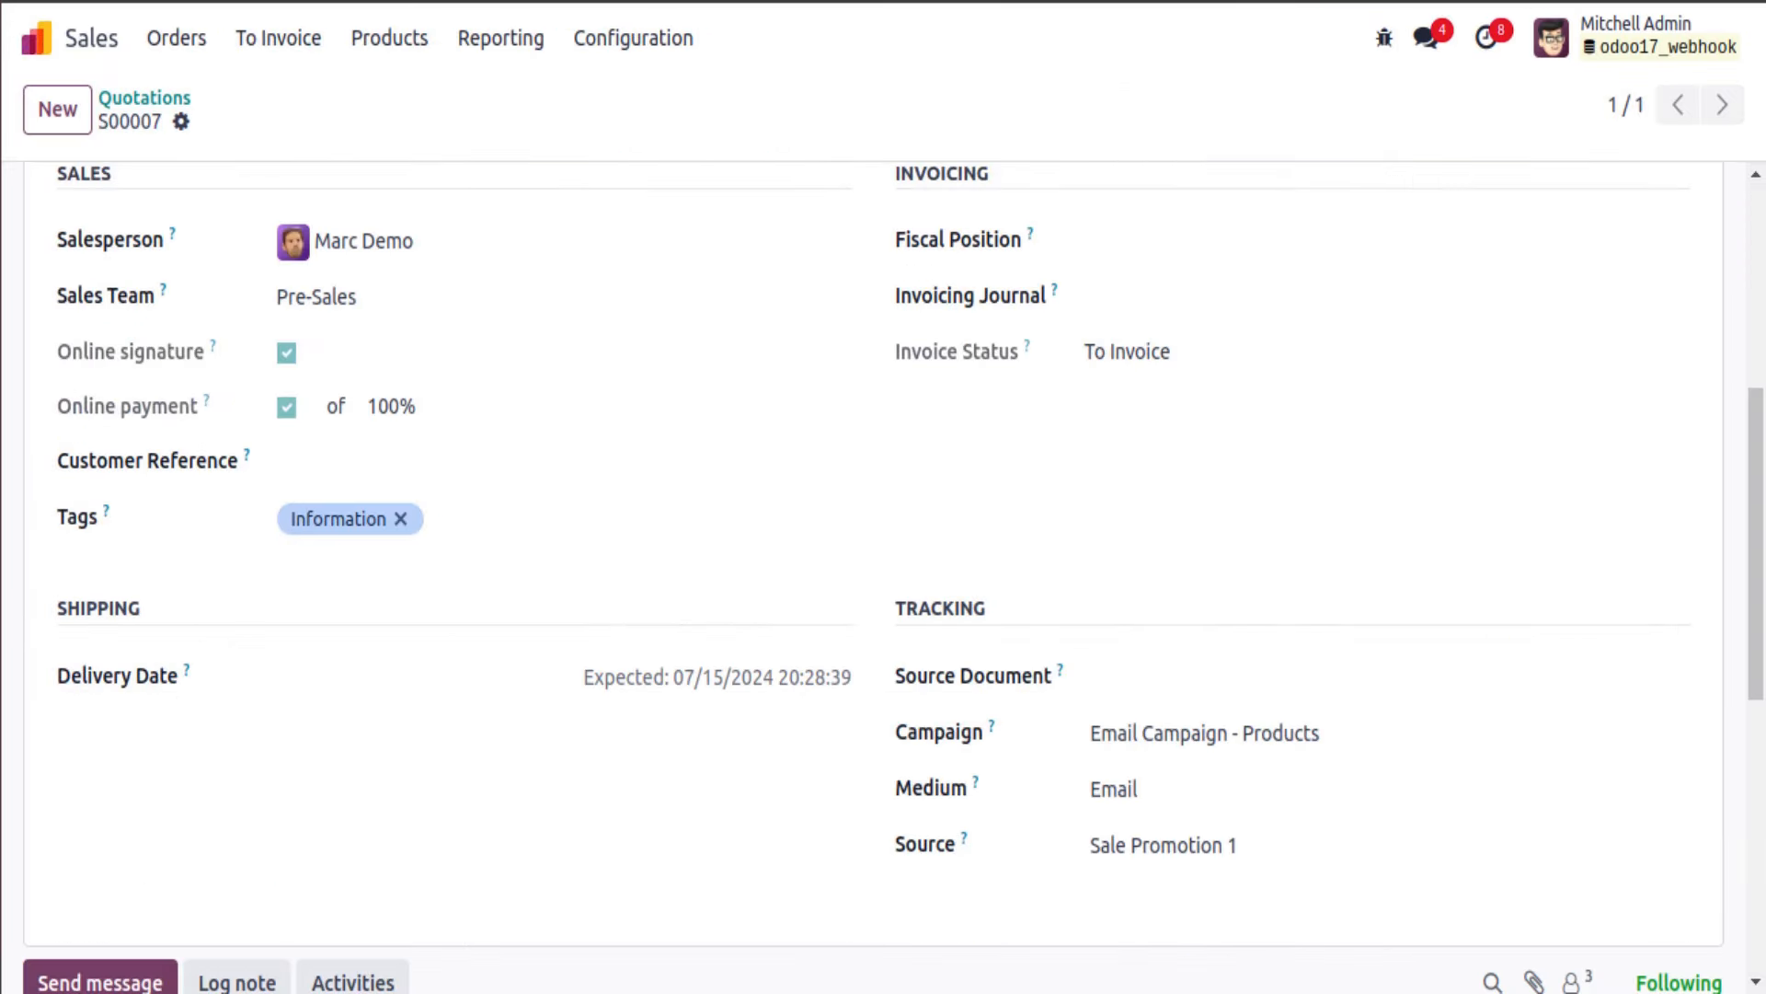
key(F5)
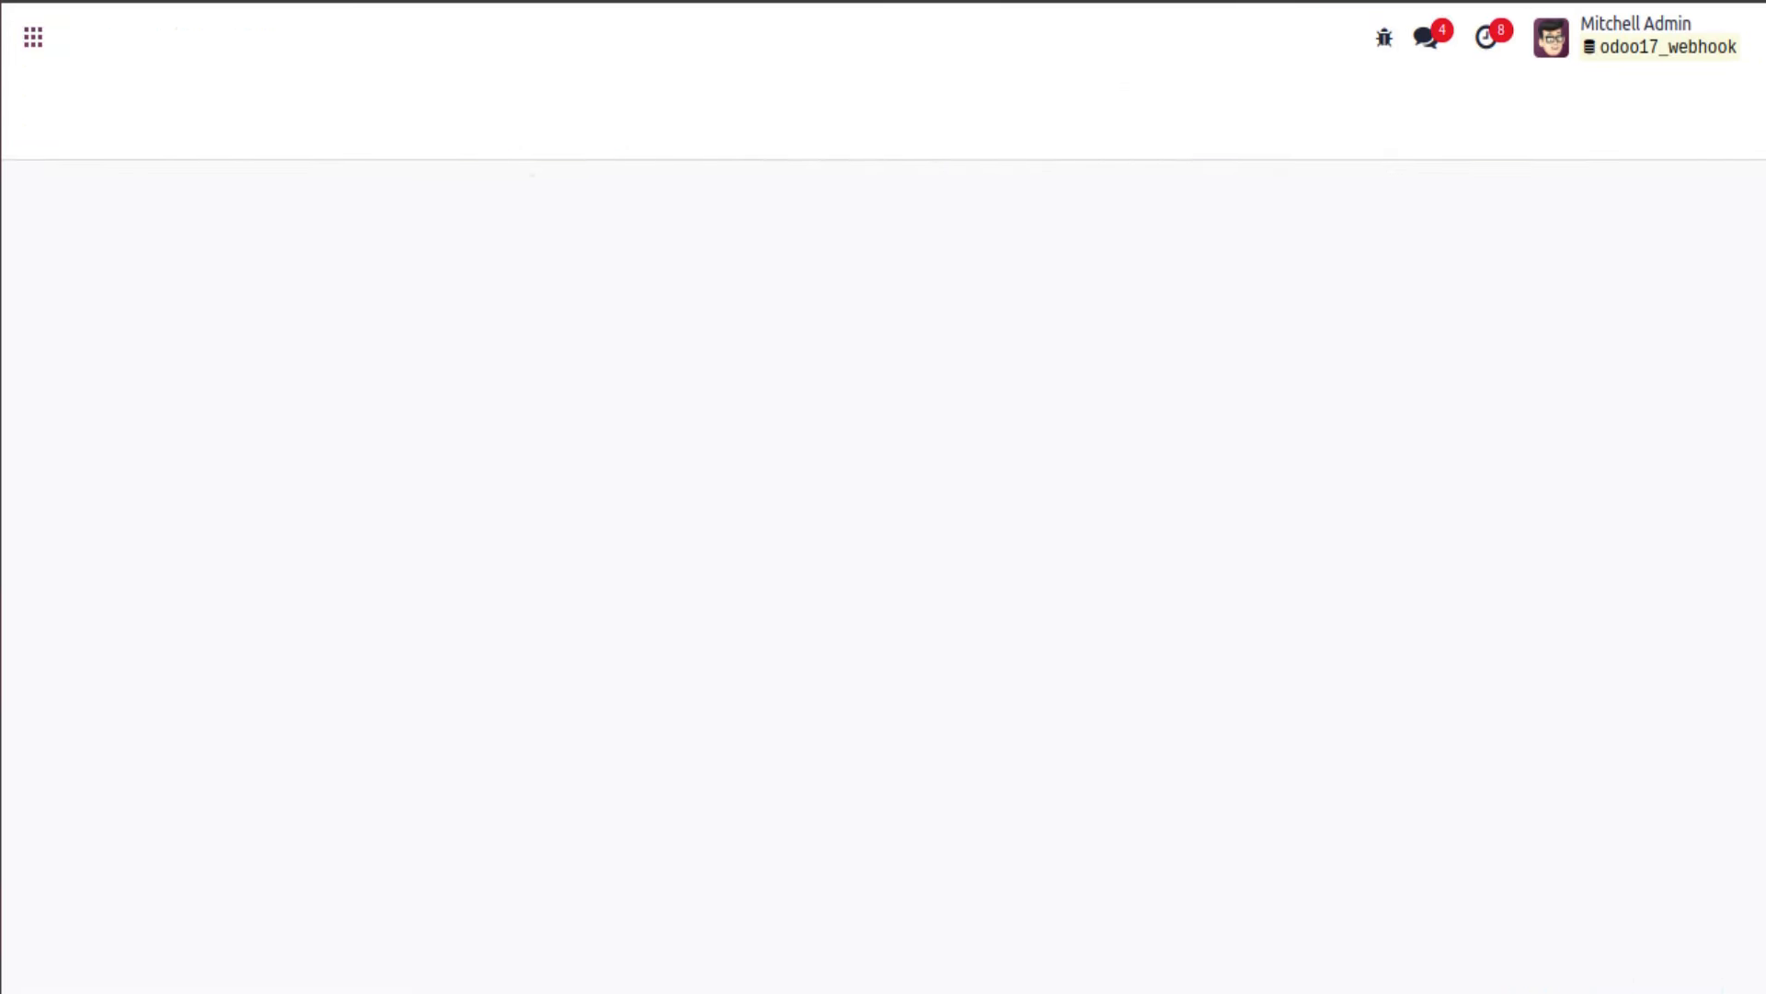
click(293, 600)
scroll(294, 605, down, 2)
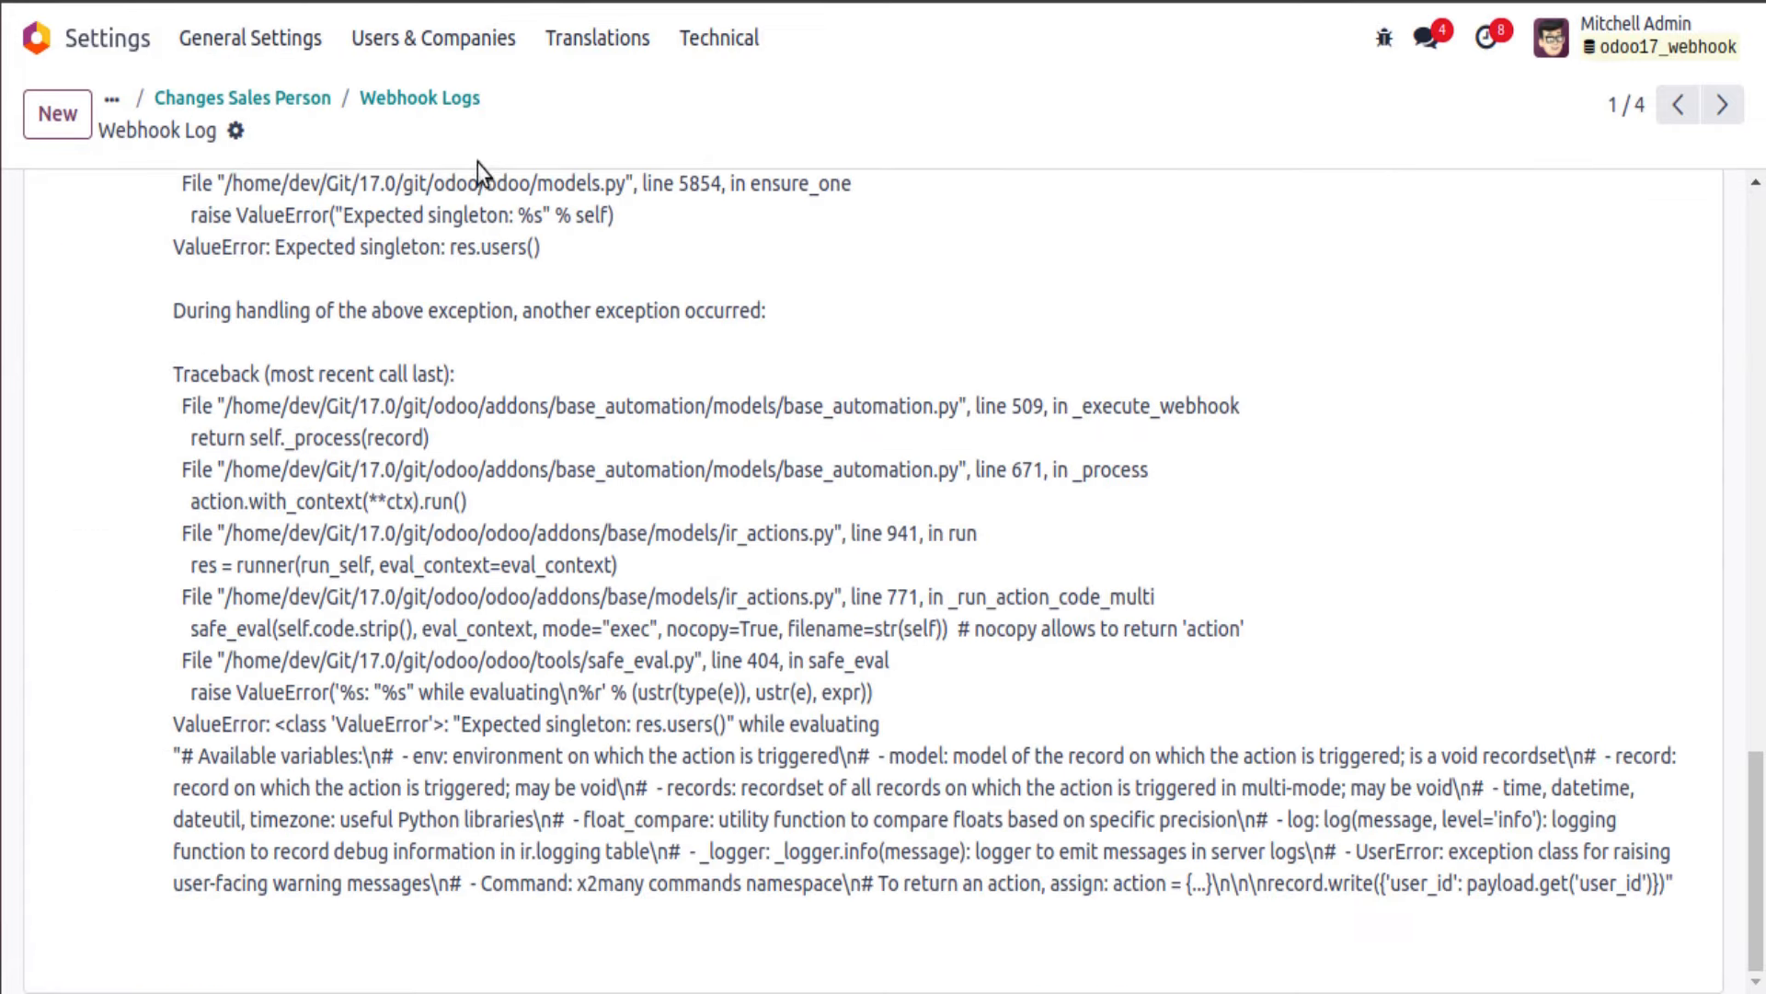
Step: Inspect the webhook log's 'Expected singleton: res.users()' error, then return to the Changes Sales Person rule
click(415, 98)
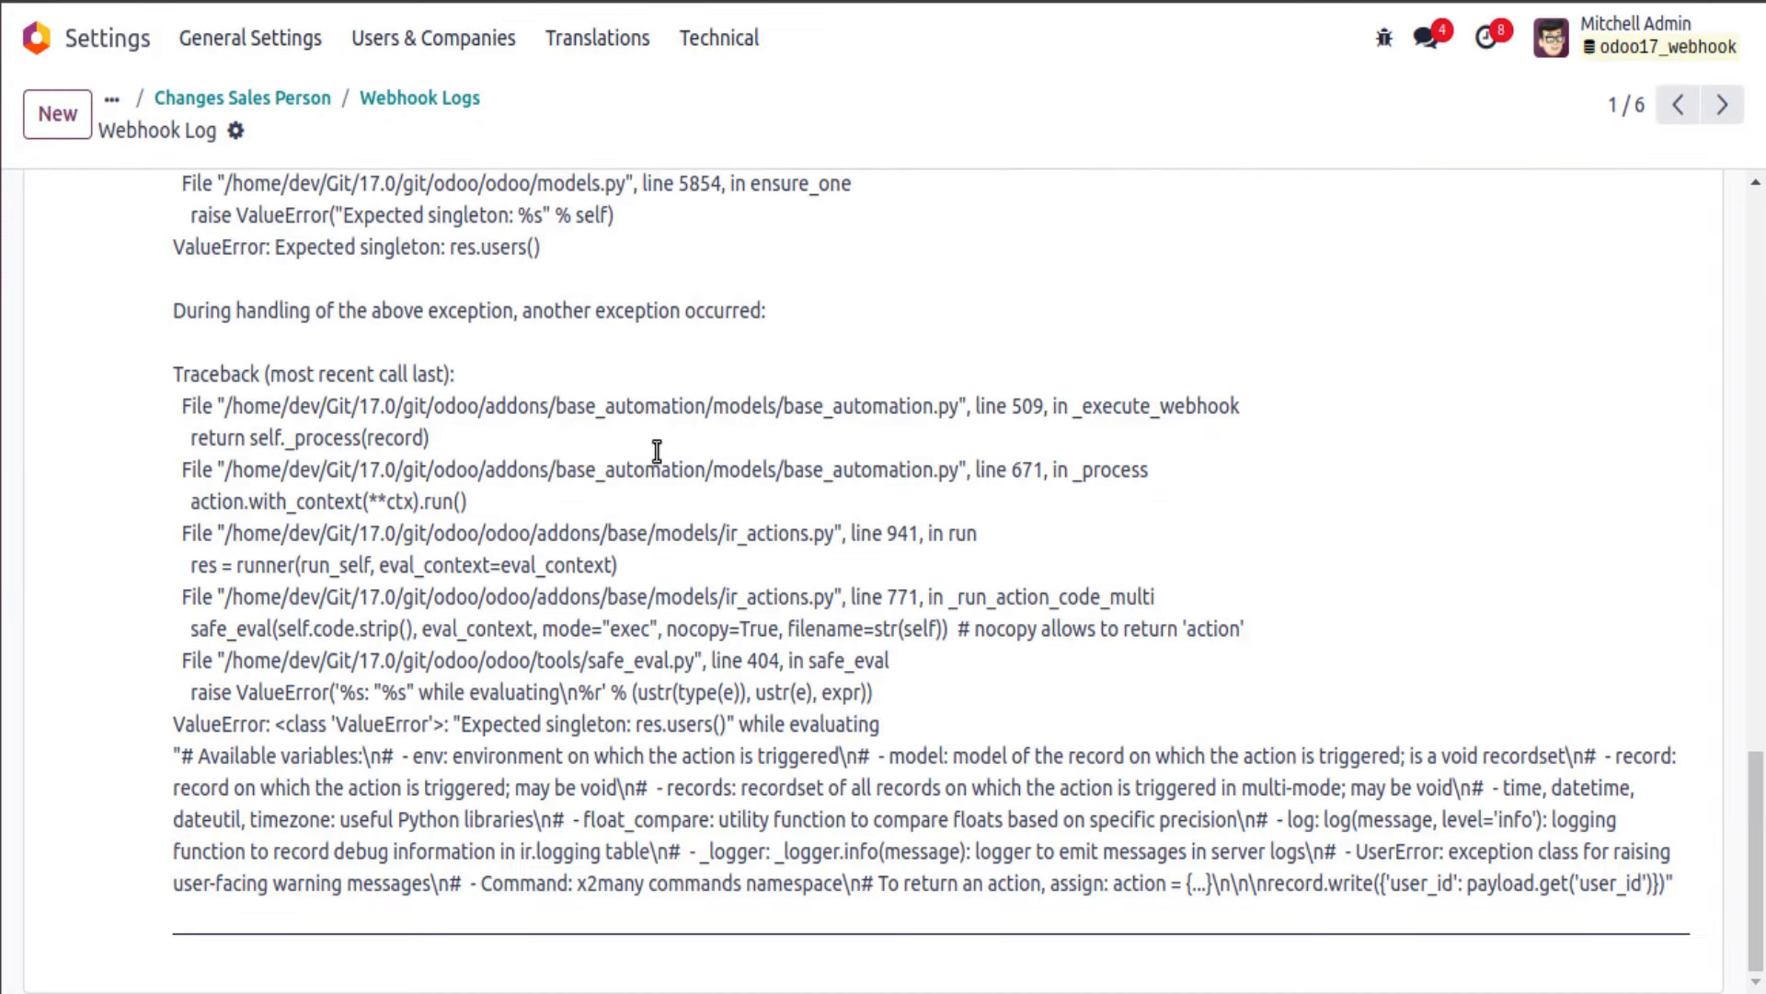
drag(461, 724, 703, 729)
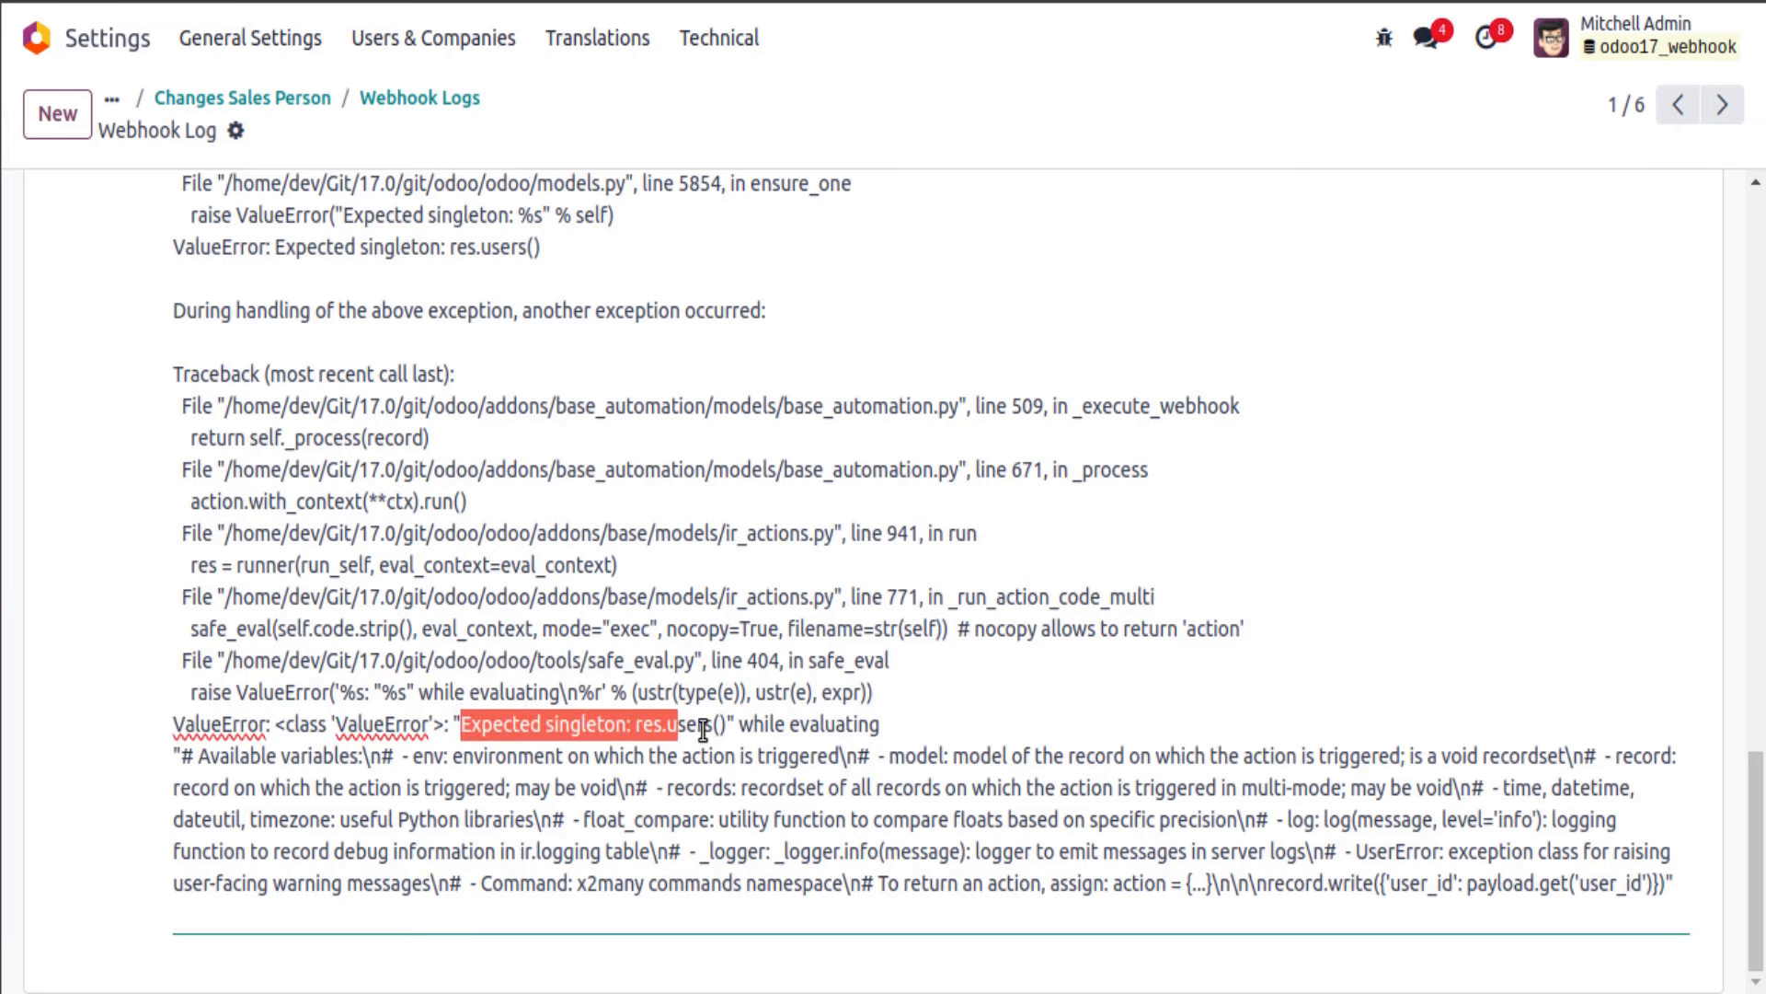
scroll(600, 749, up, 6)
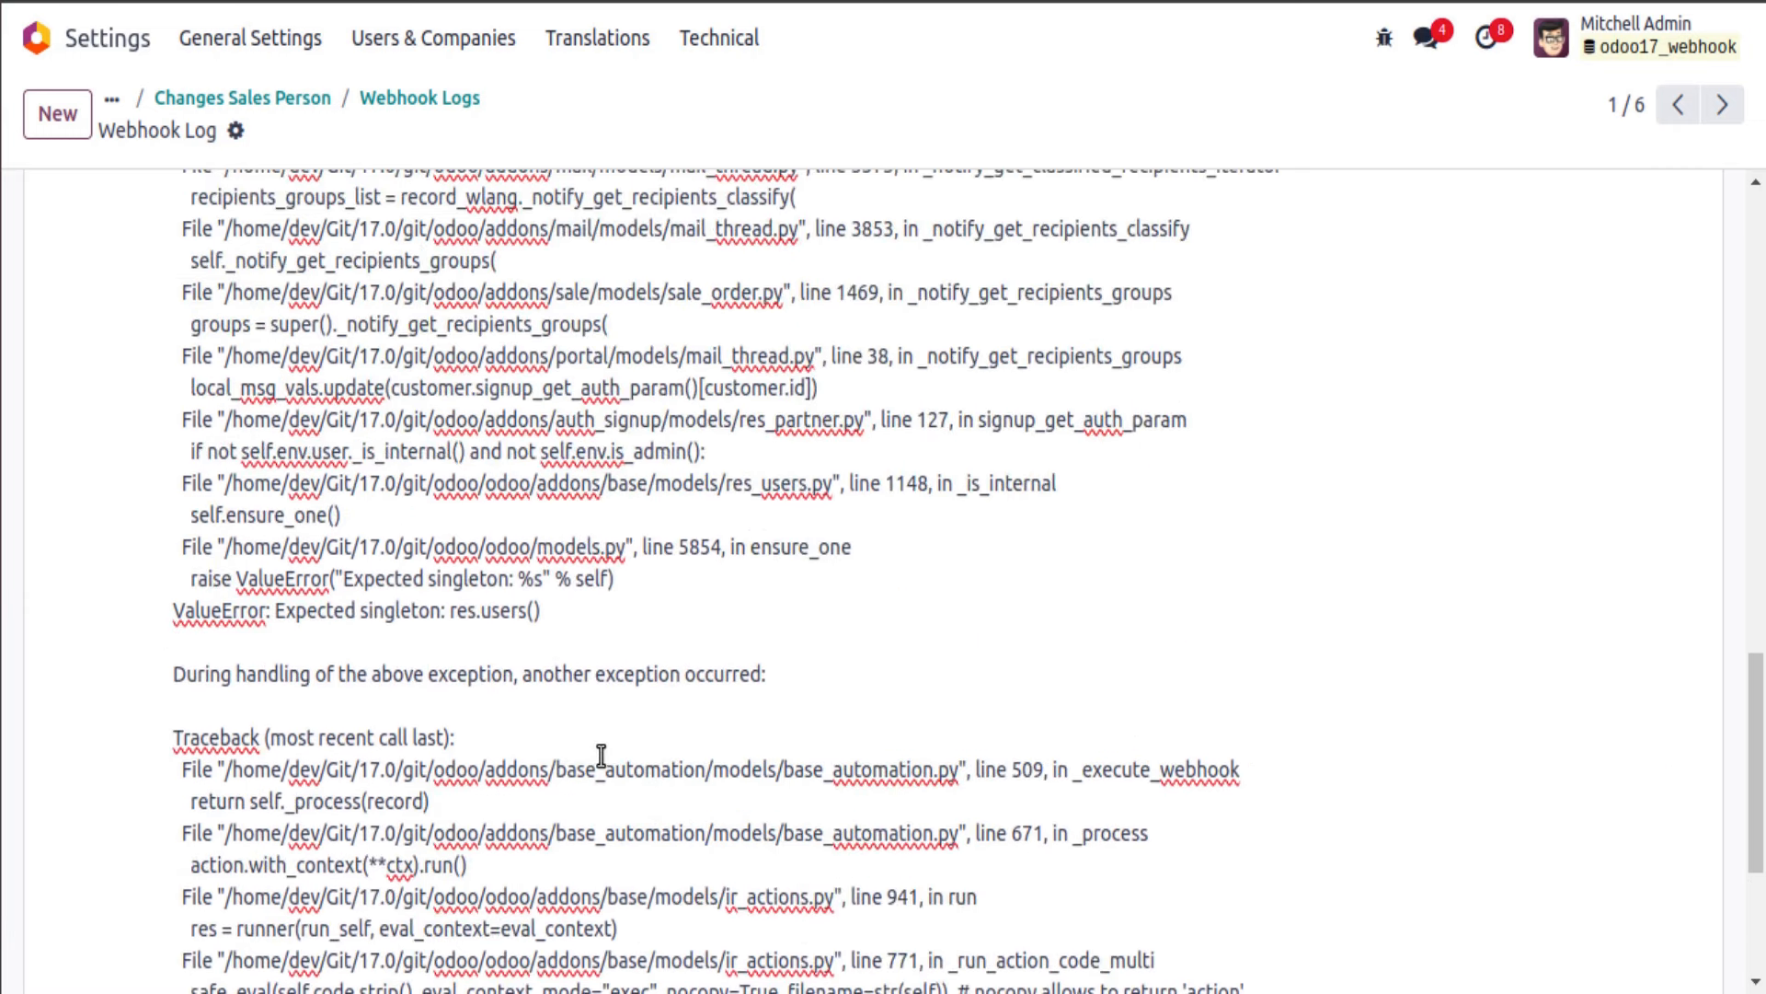
click(237, 98)
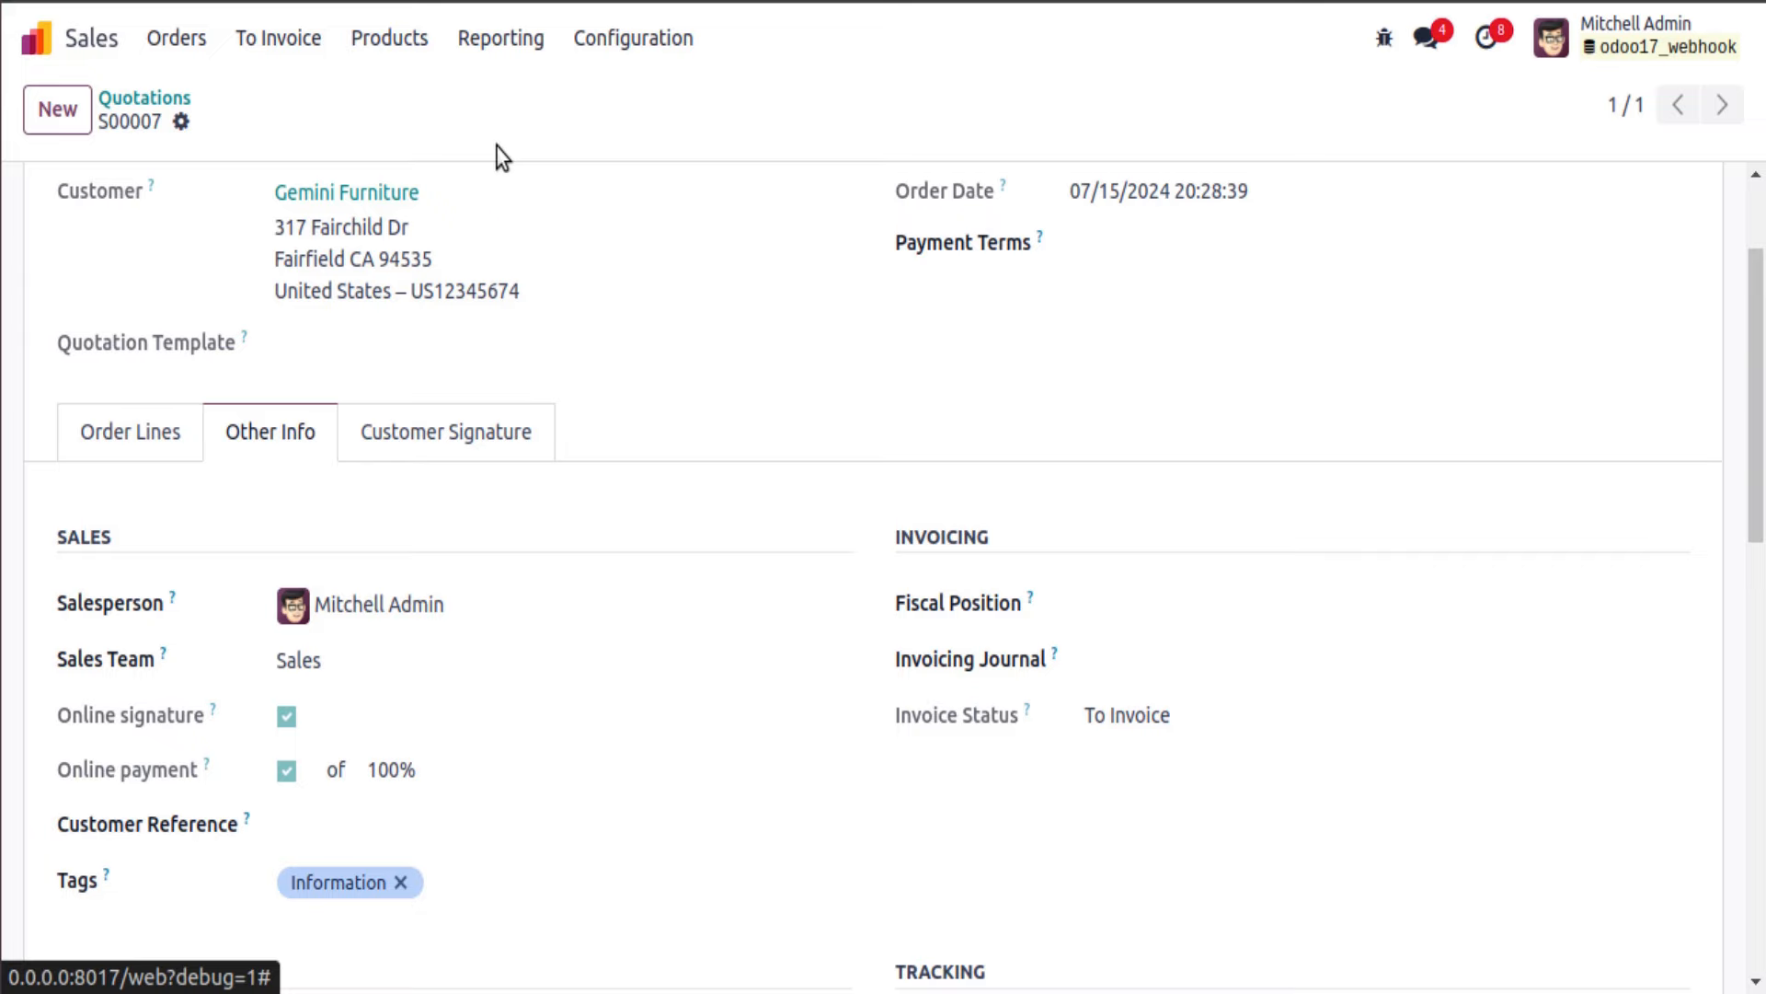
Step: In a private window, search 'webhook tester' and open webhook-test.com
key(ctrl+shift+n)
text(w)
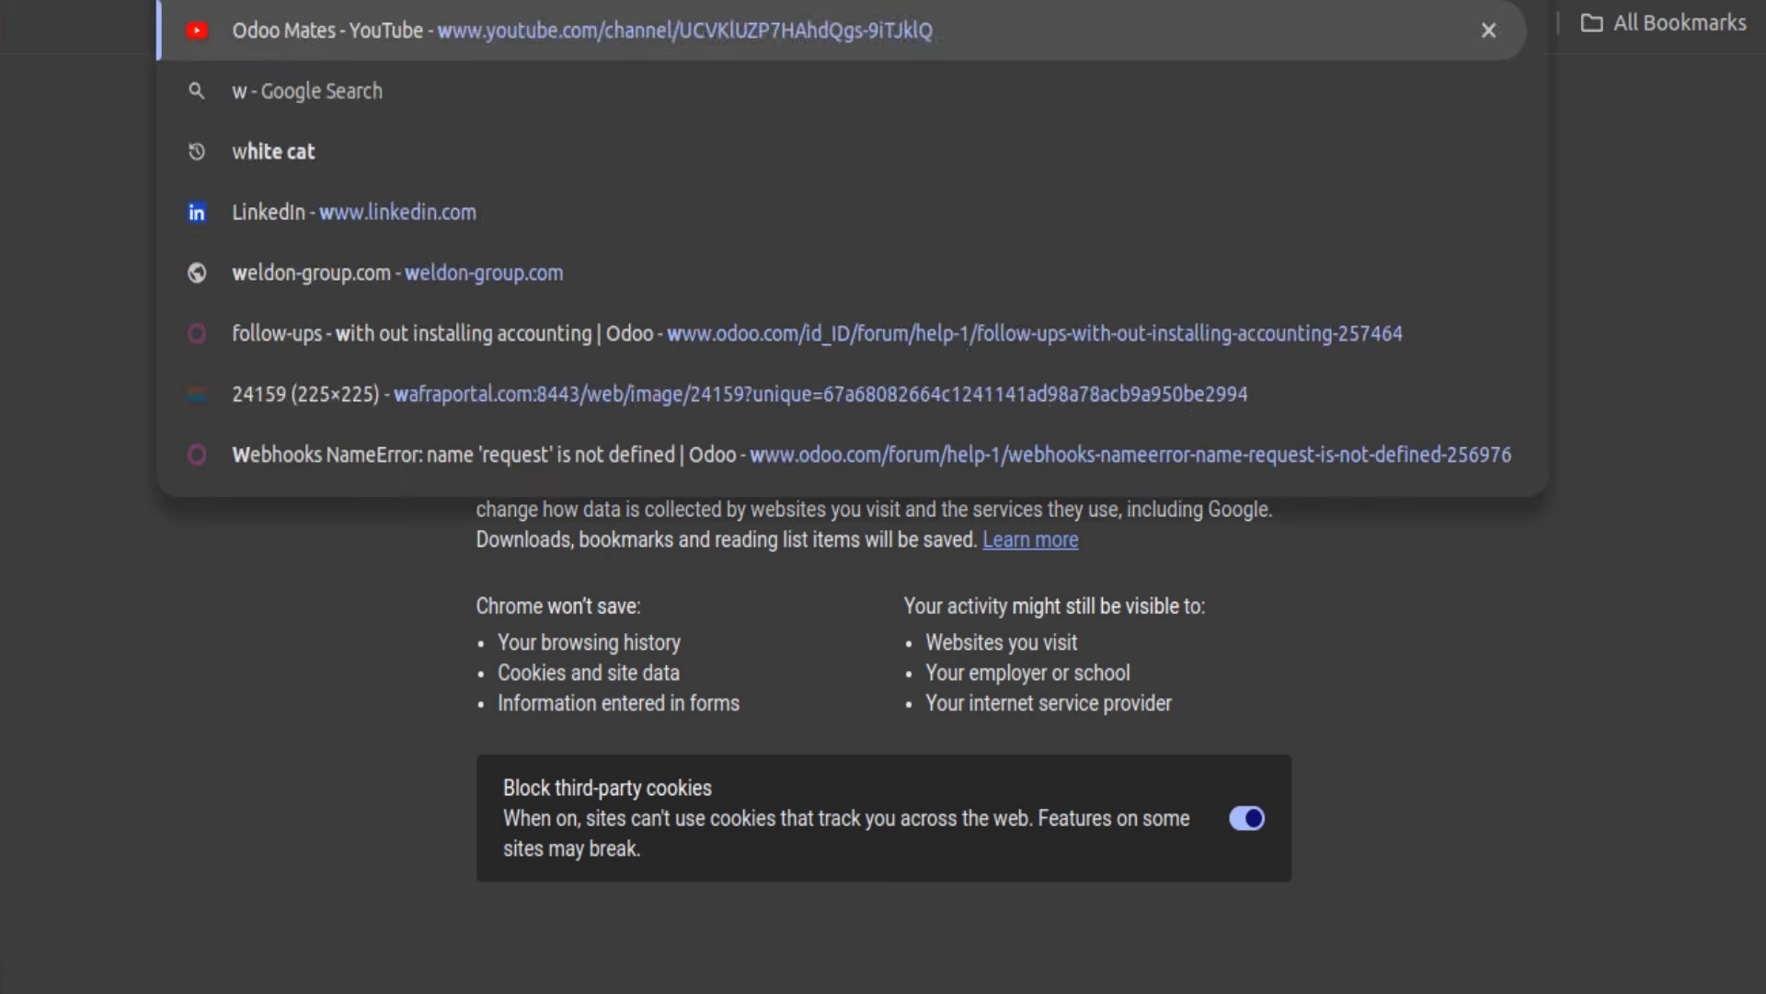
text(ebhook)
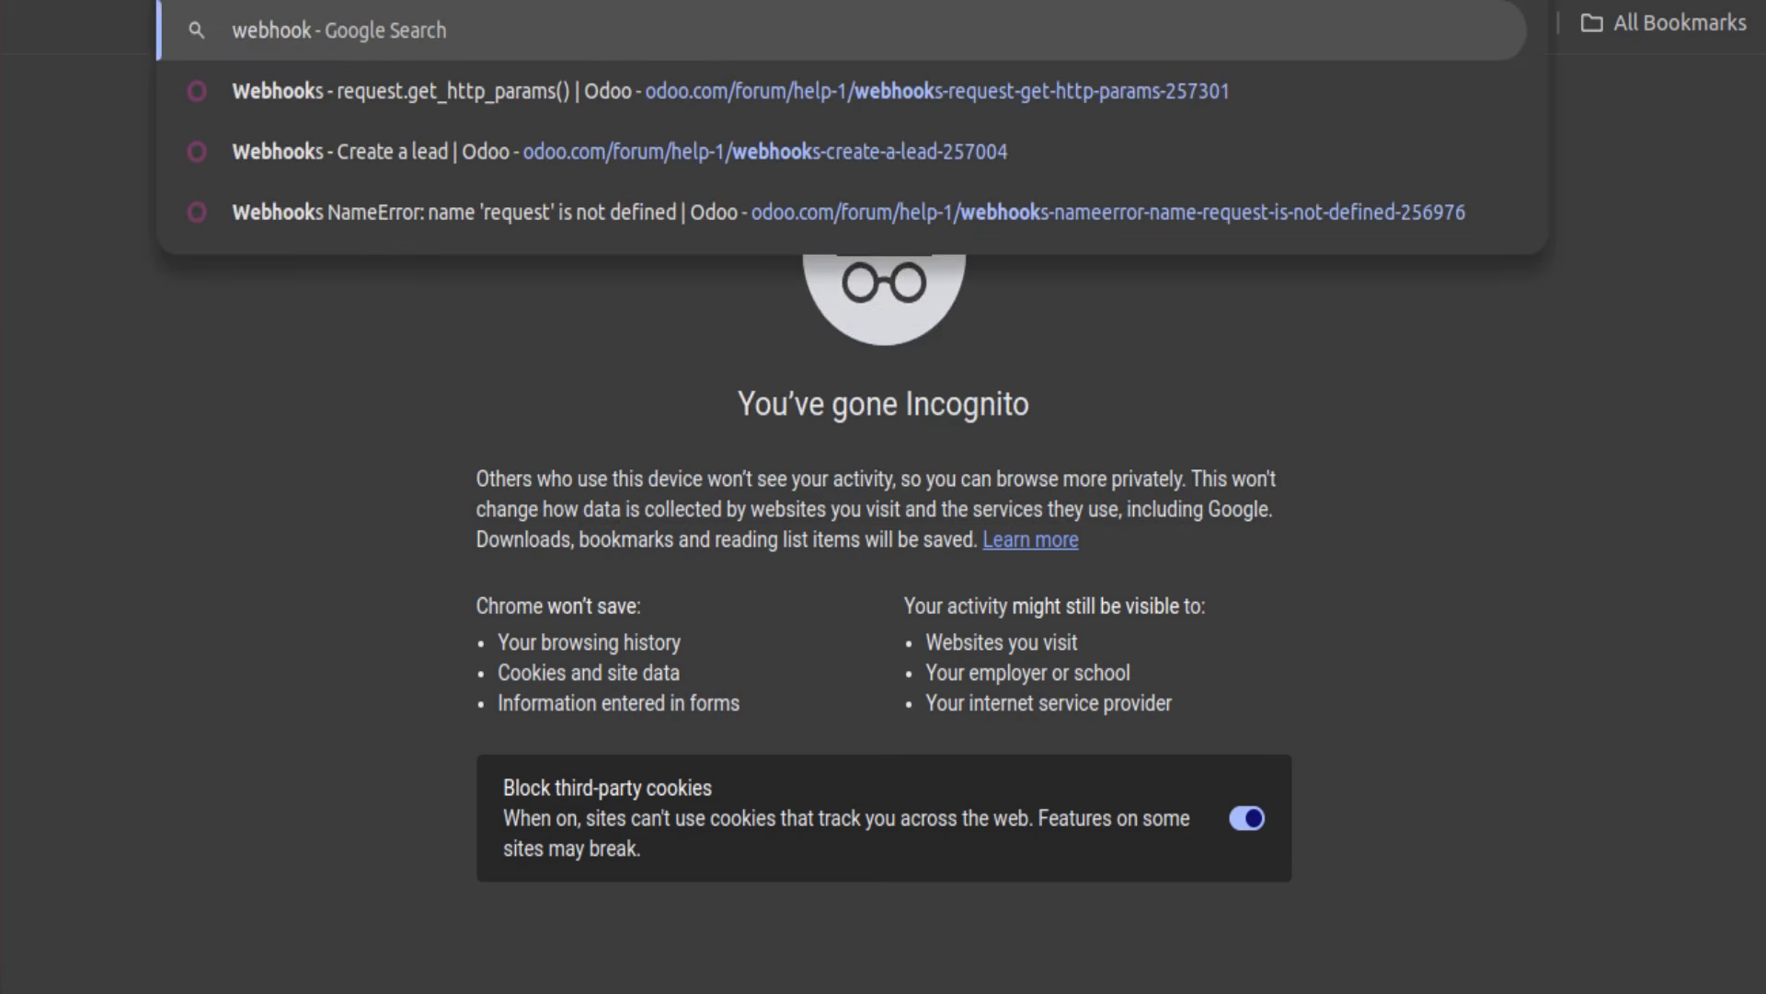
text( tester)
key(Return)
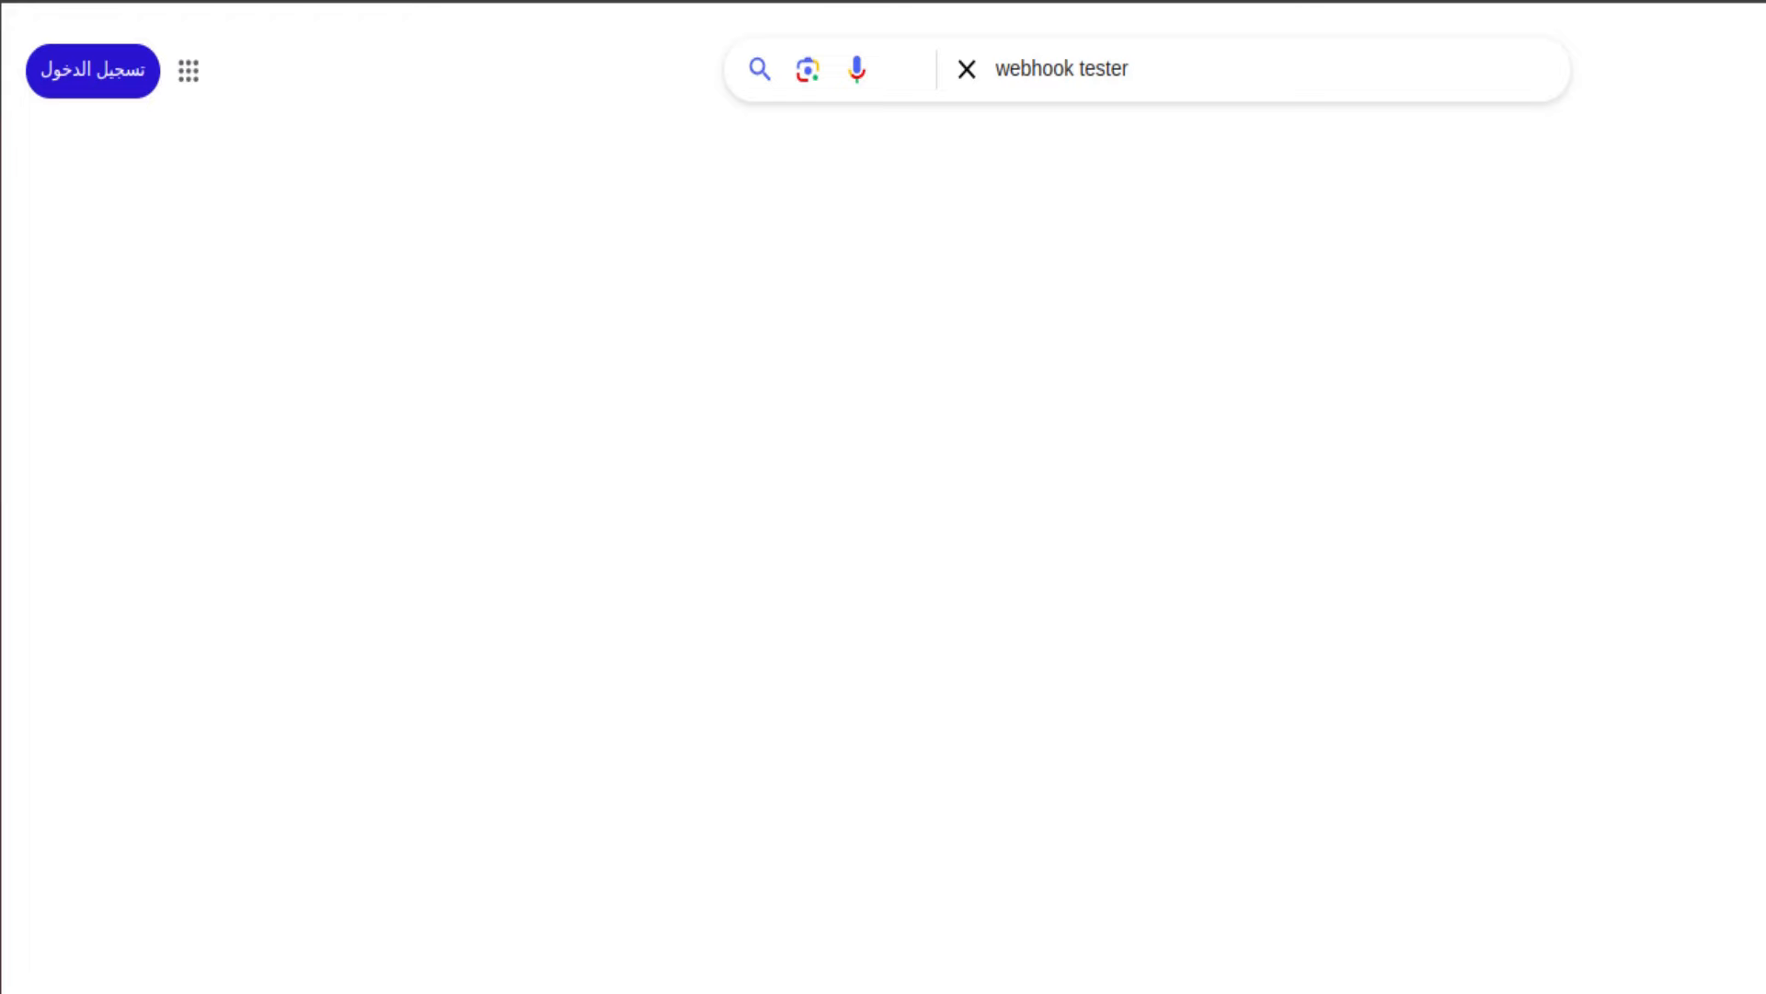
click(150, 306)
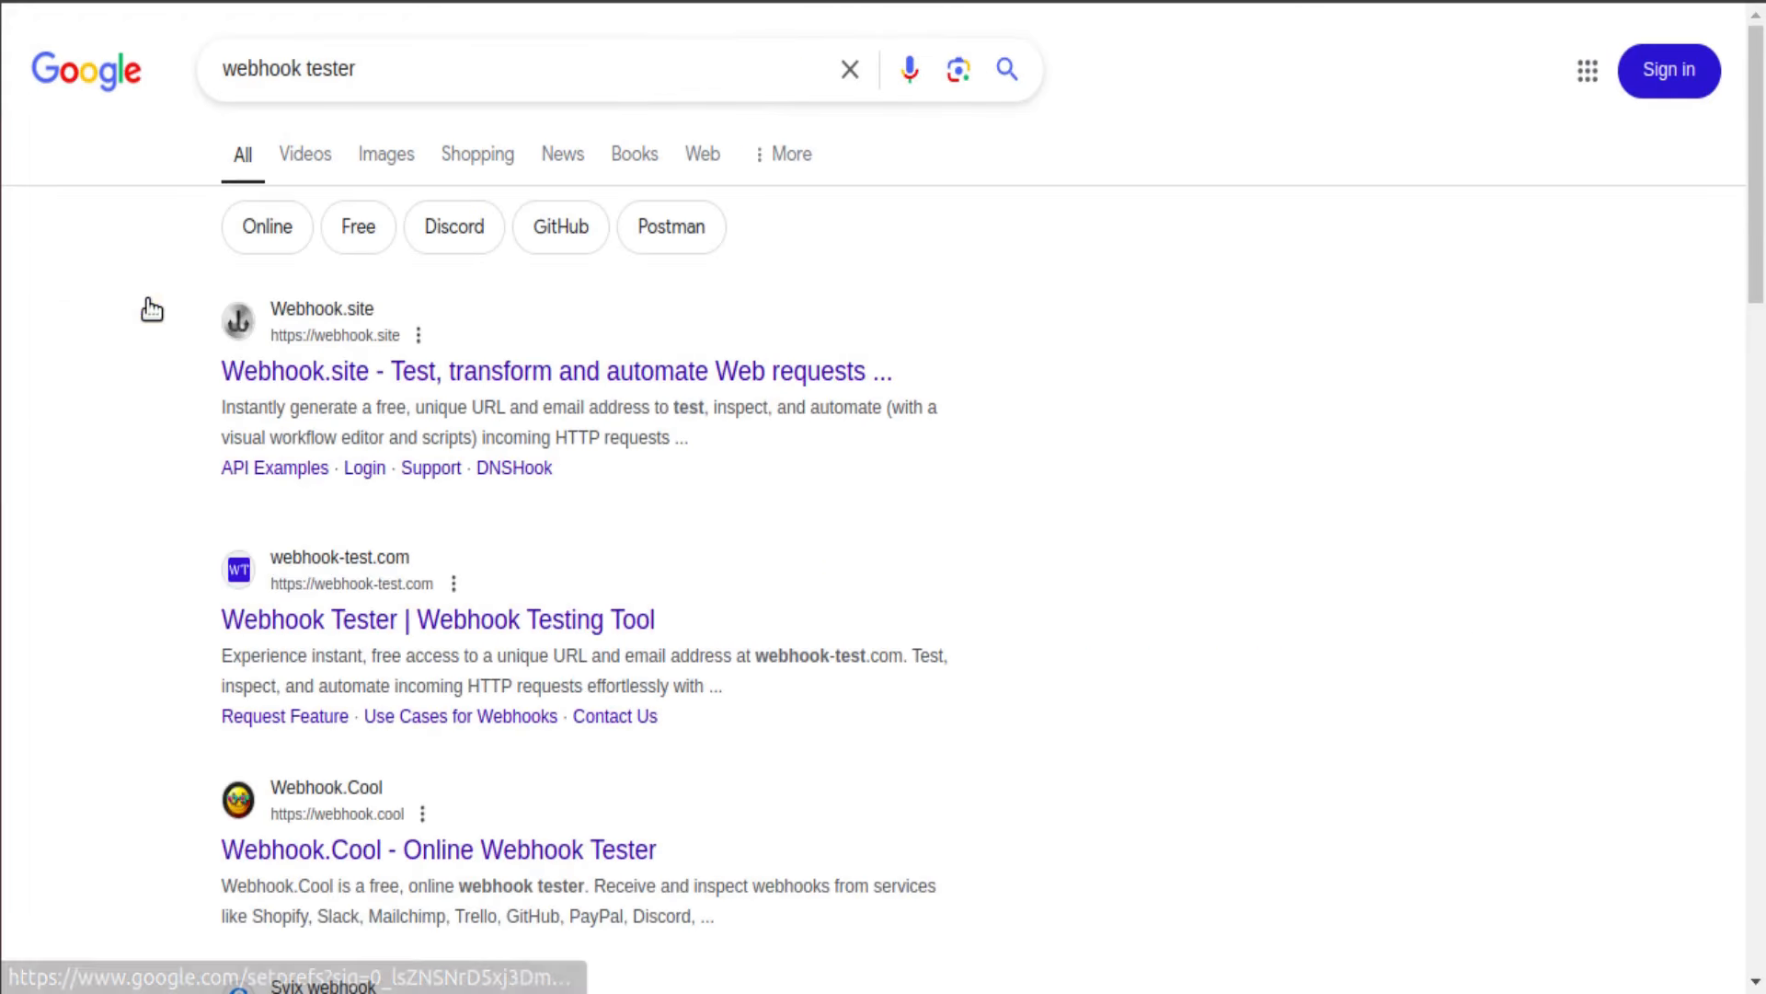
click(340, 618)
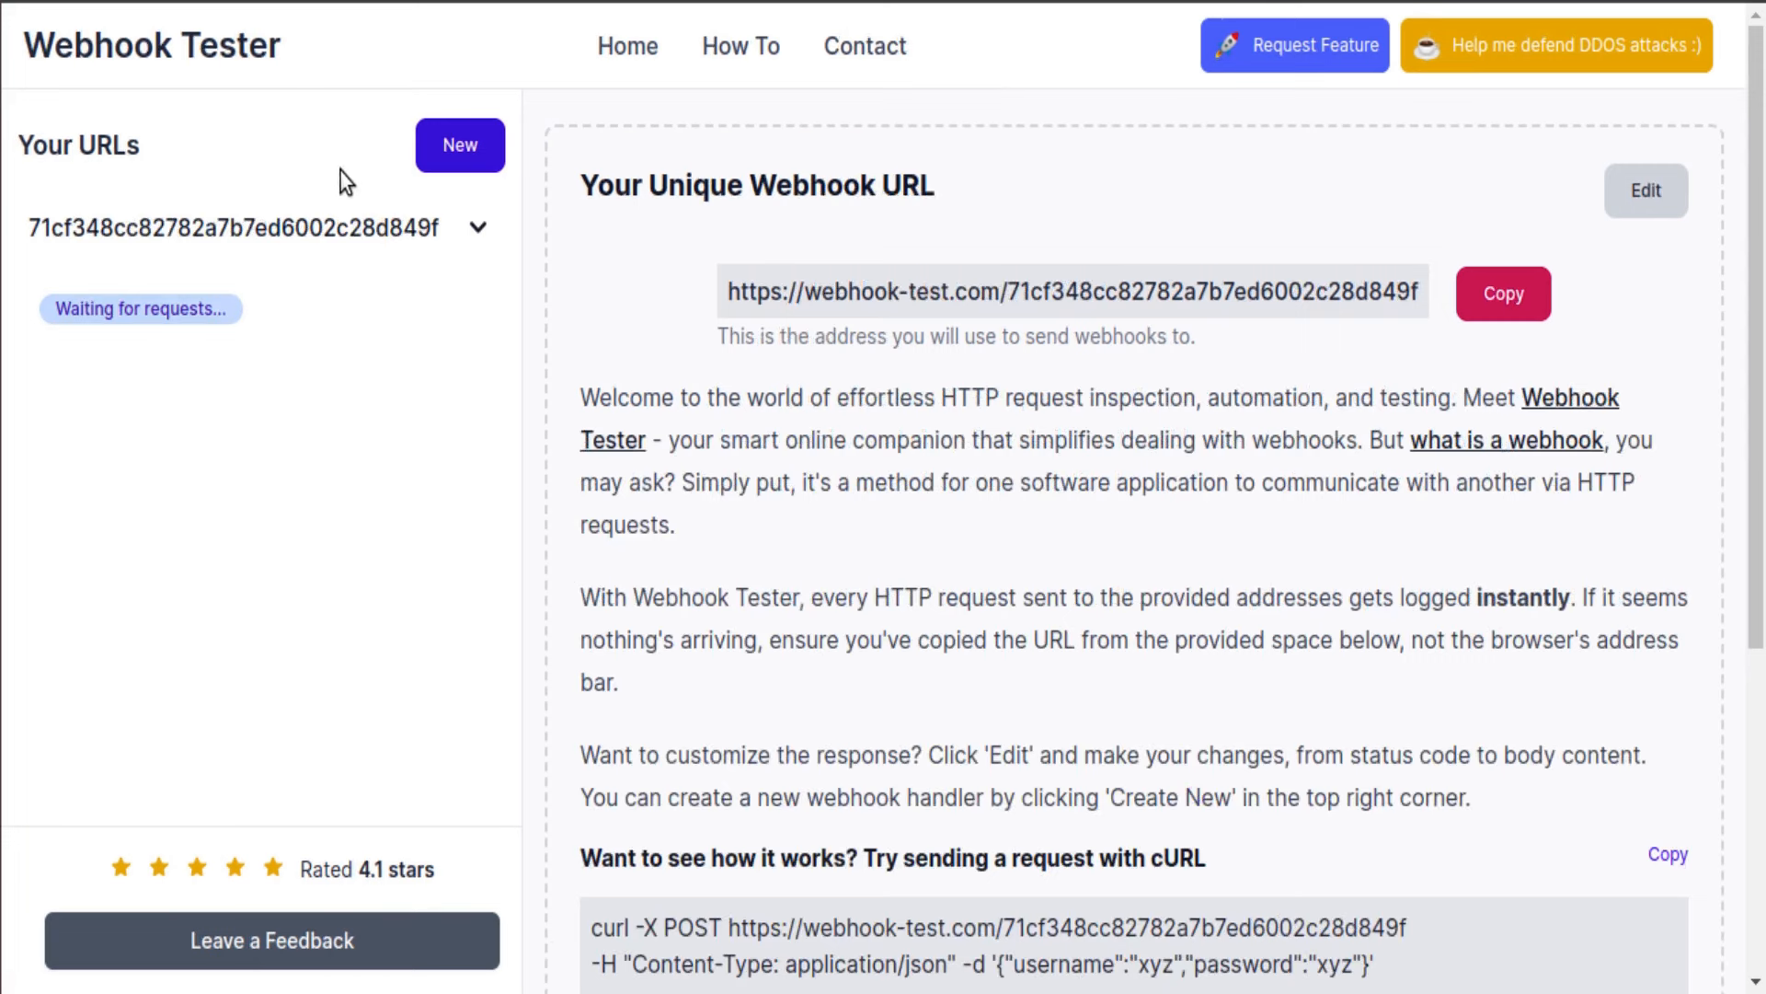
Step: Create a new webhook URL titled 'odoo test customer'
click(458, 156)
click(645, 303)
text(odoo test customer)
click(540, 814)
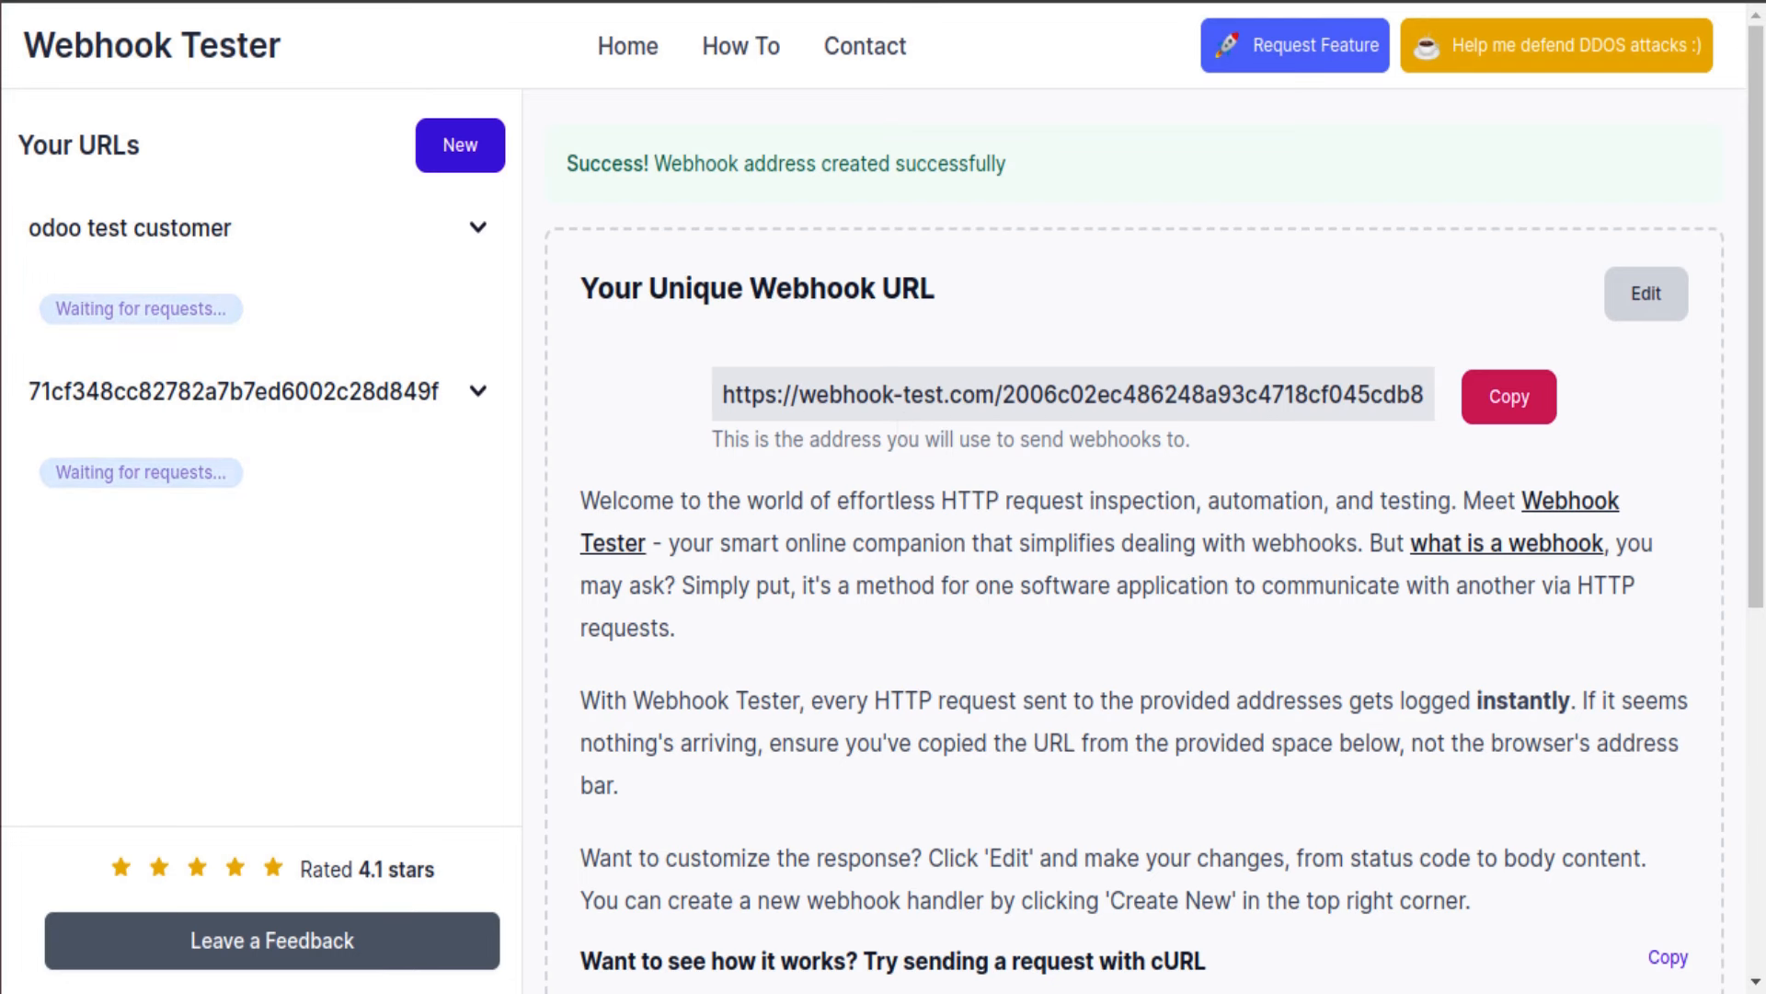
click(257, 1)
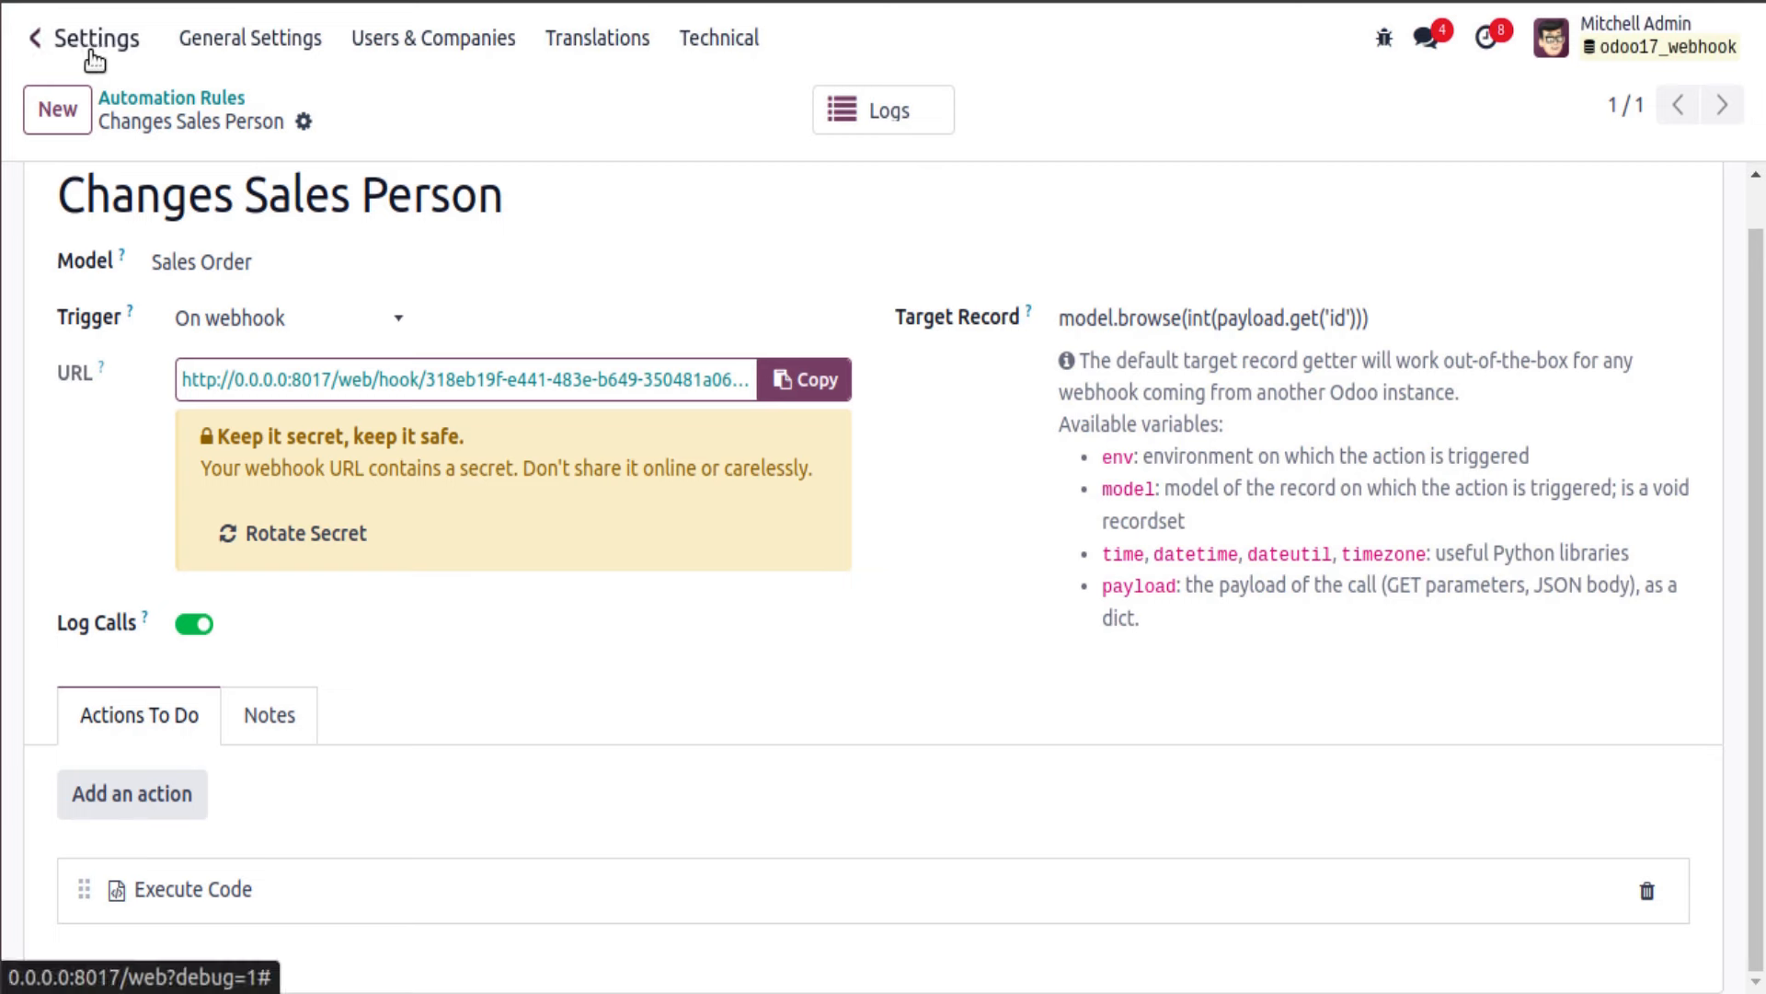
Step: Go to Odoo's Server Actions list via the menu search 'serve'
click(188, 1)
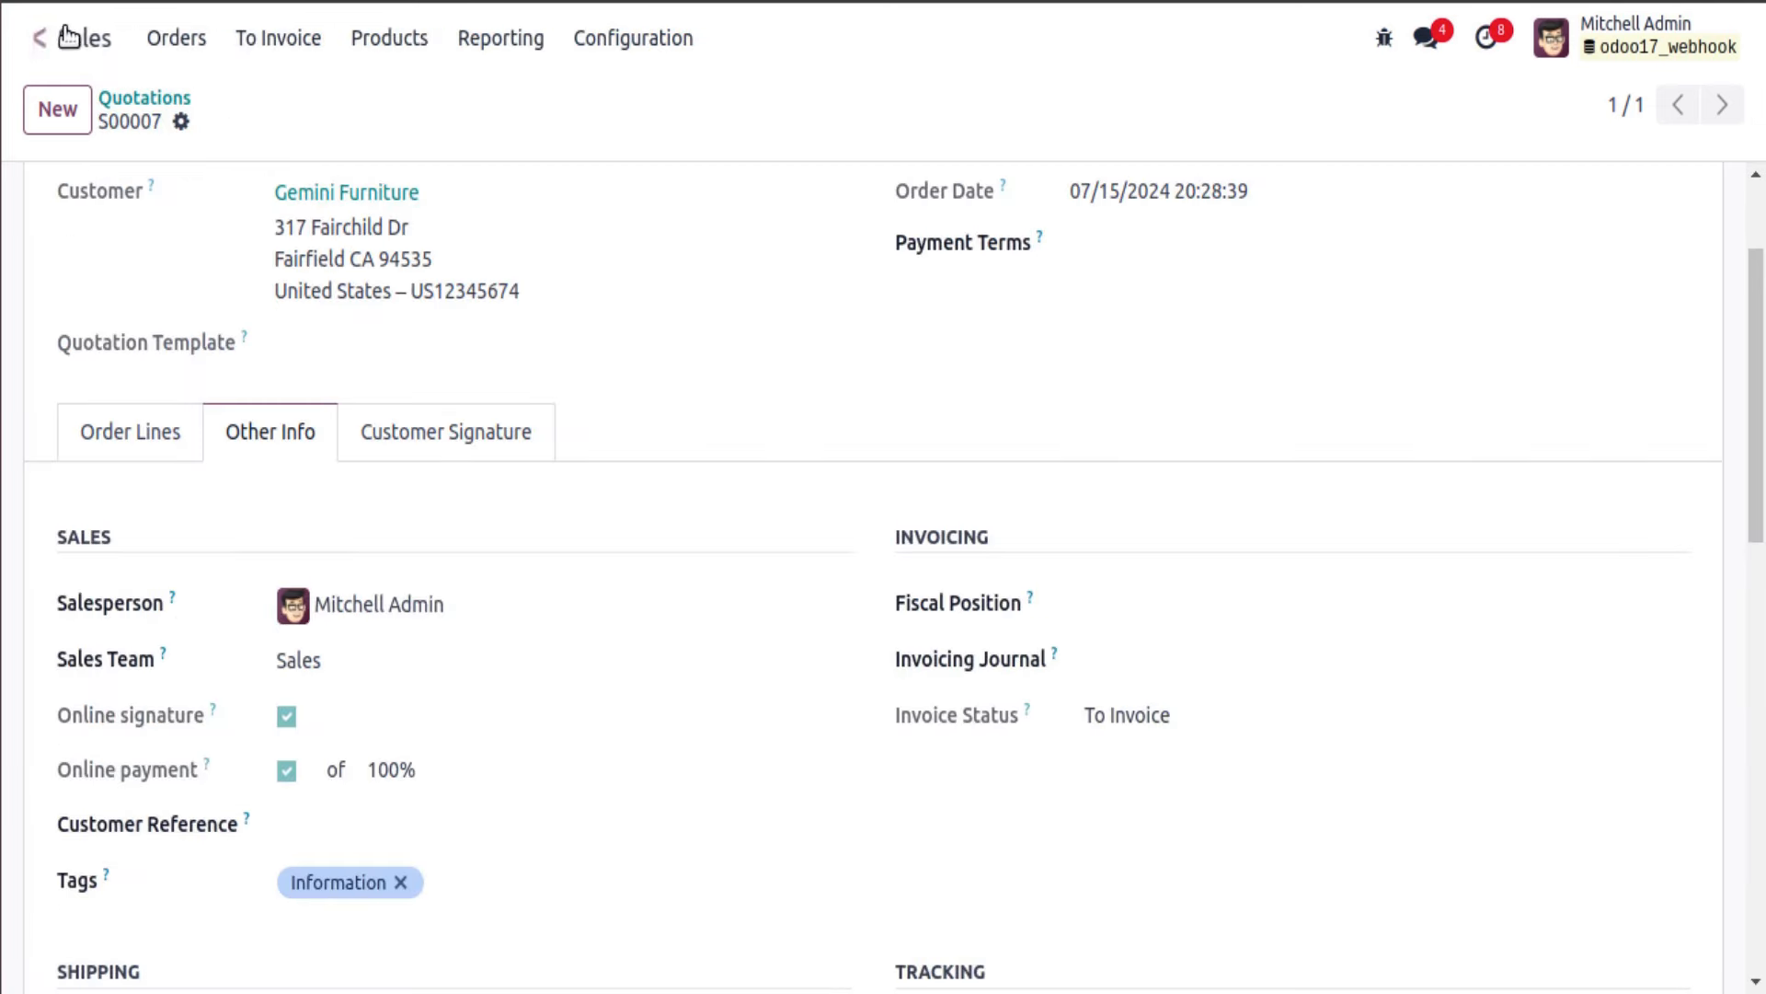
click(38, 37)
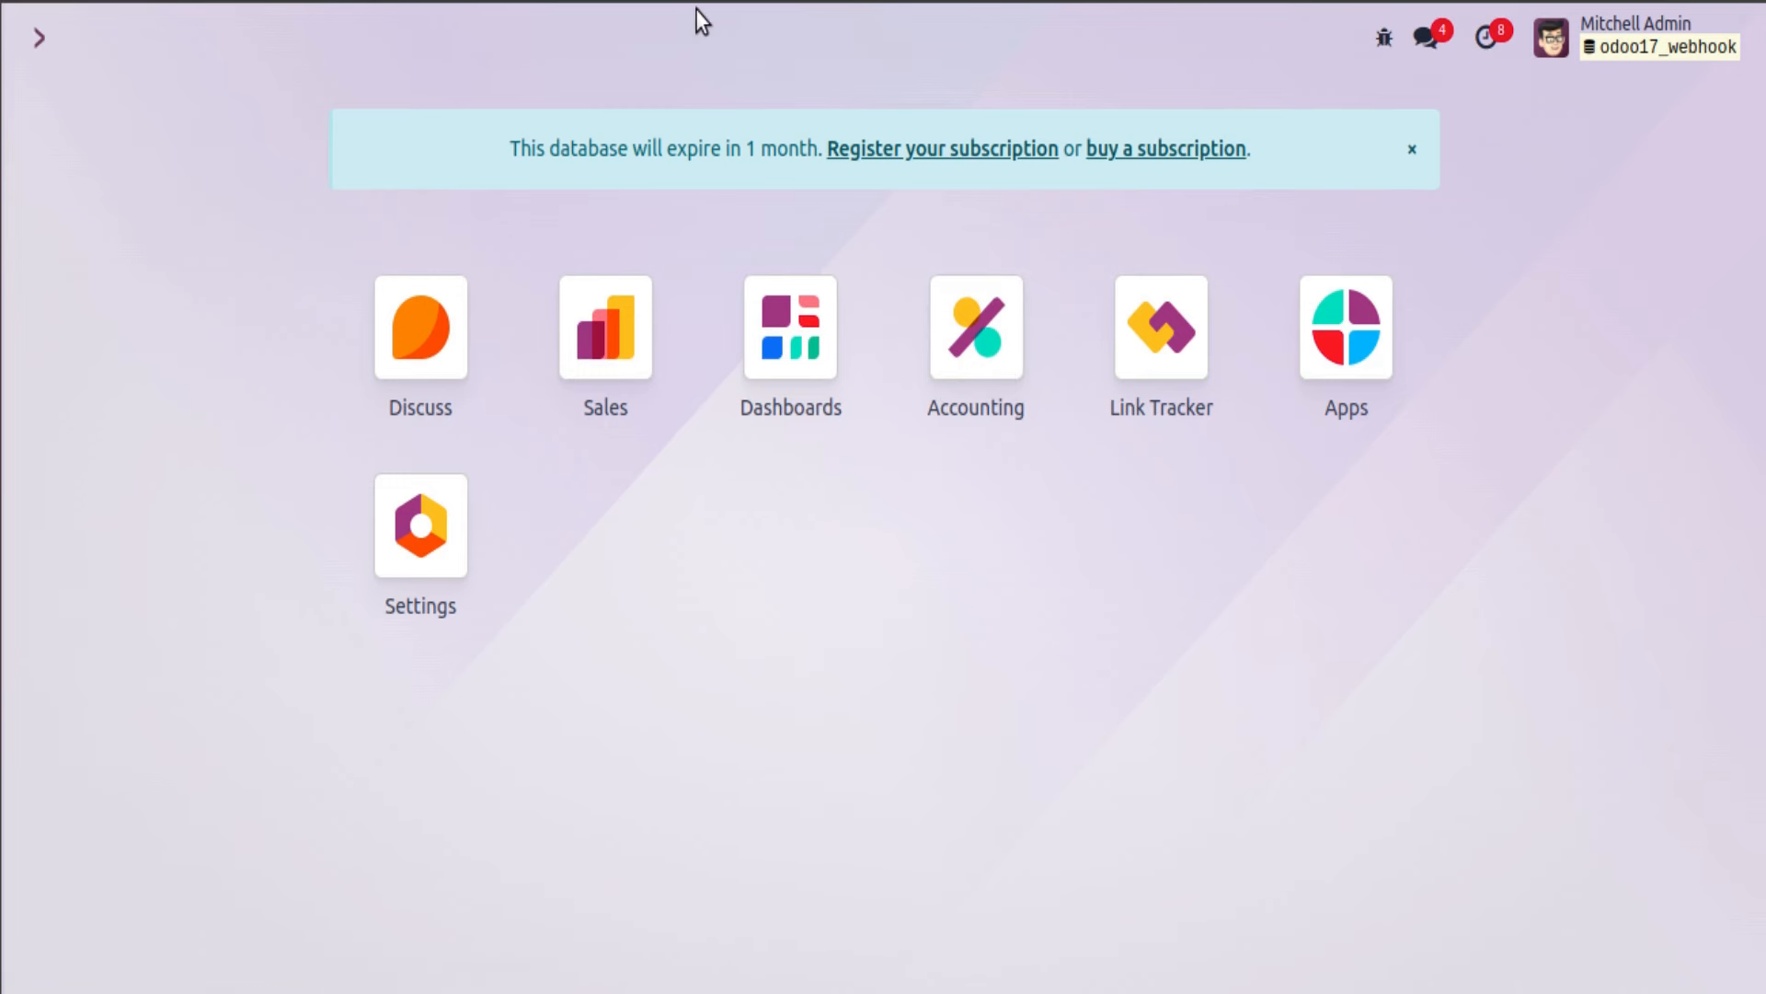
text(serve)
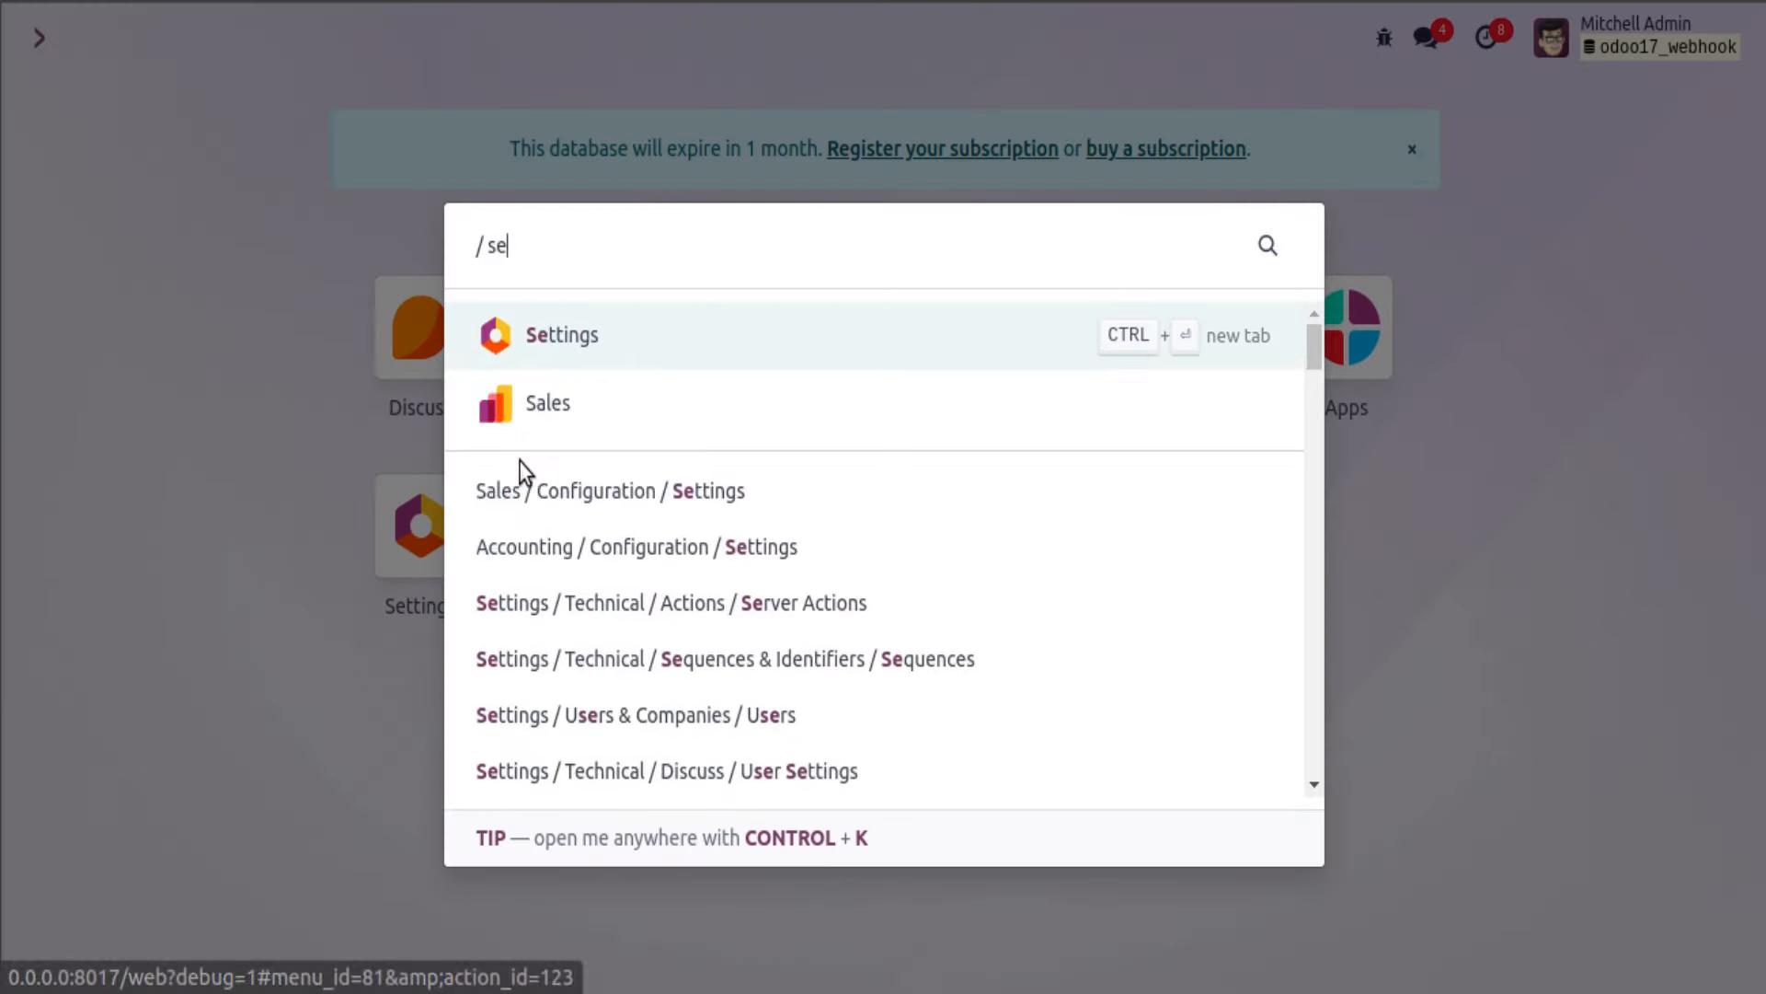
click(521, 465)
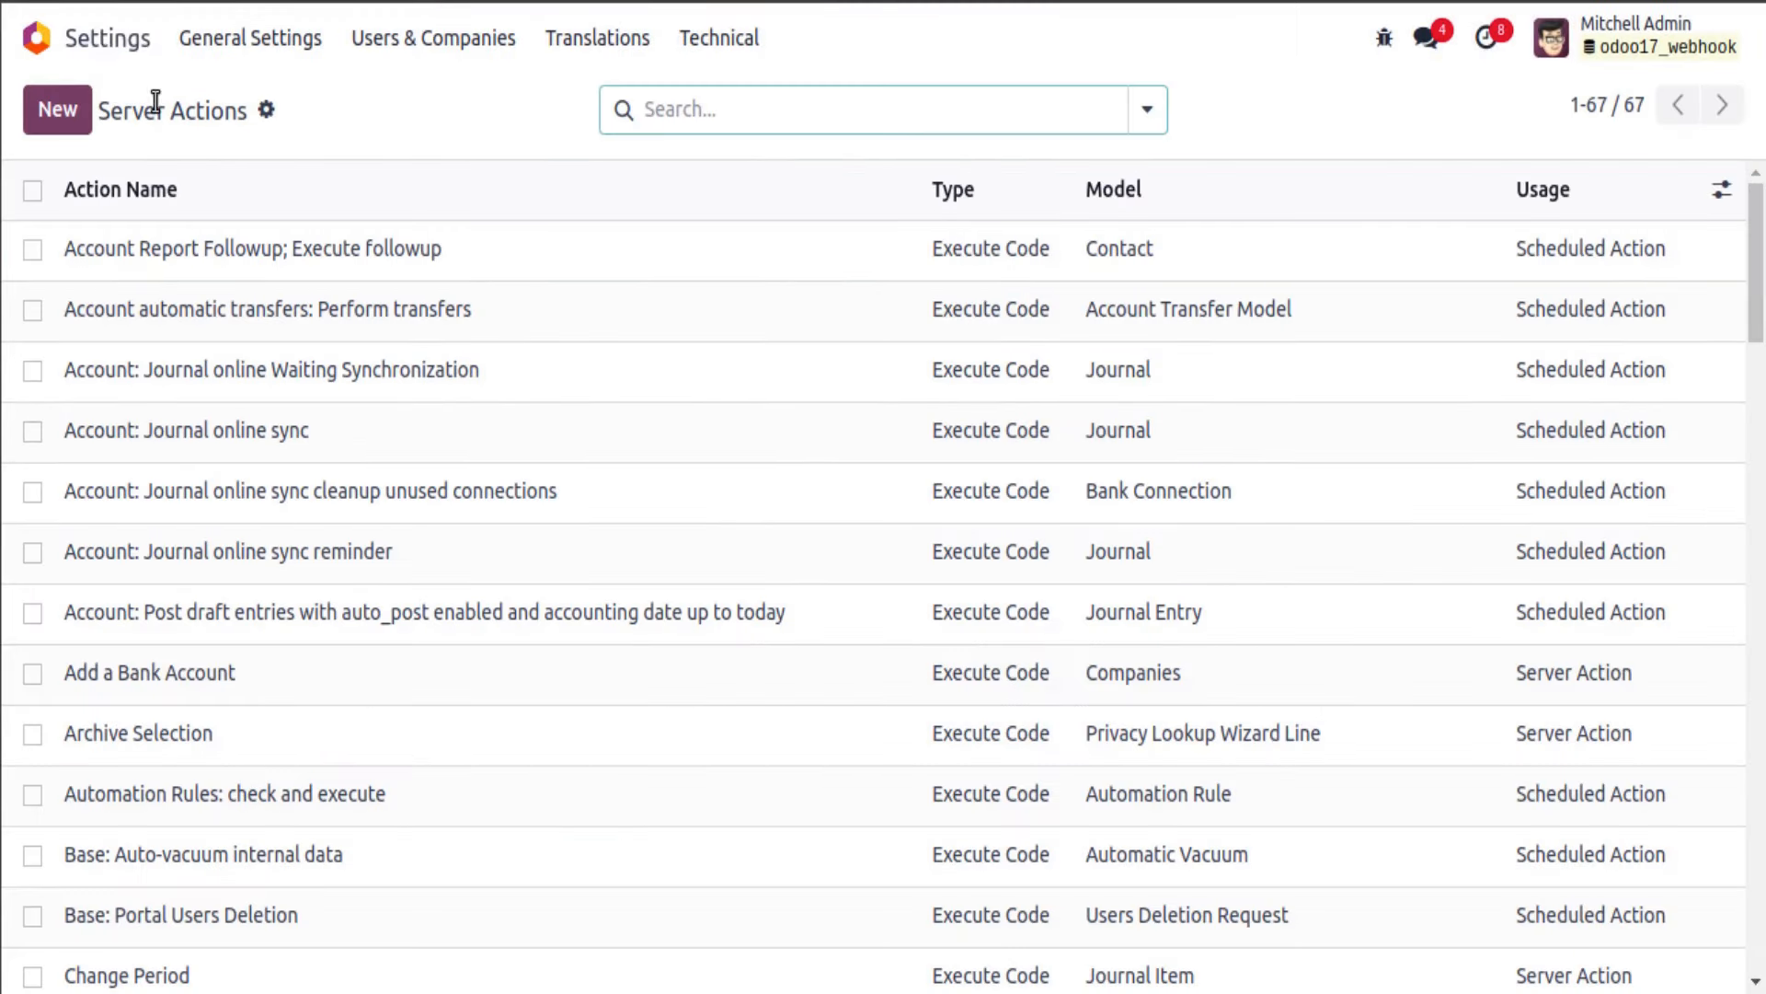
Step: Start a new server action and name it Send Order Data
click(57, 109)
text(Sen)
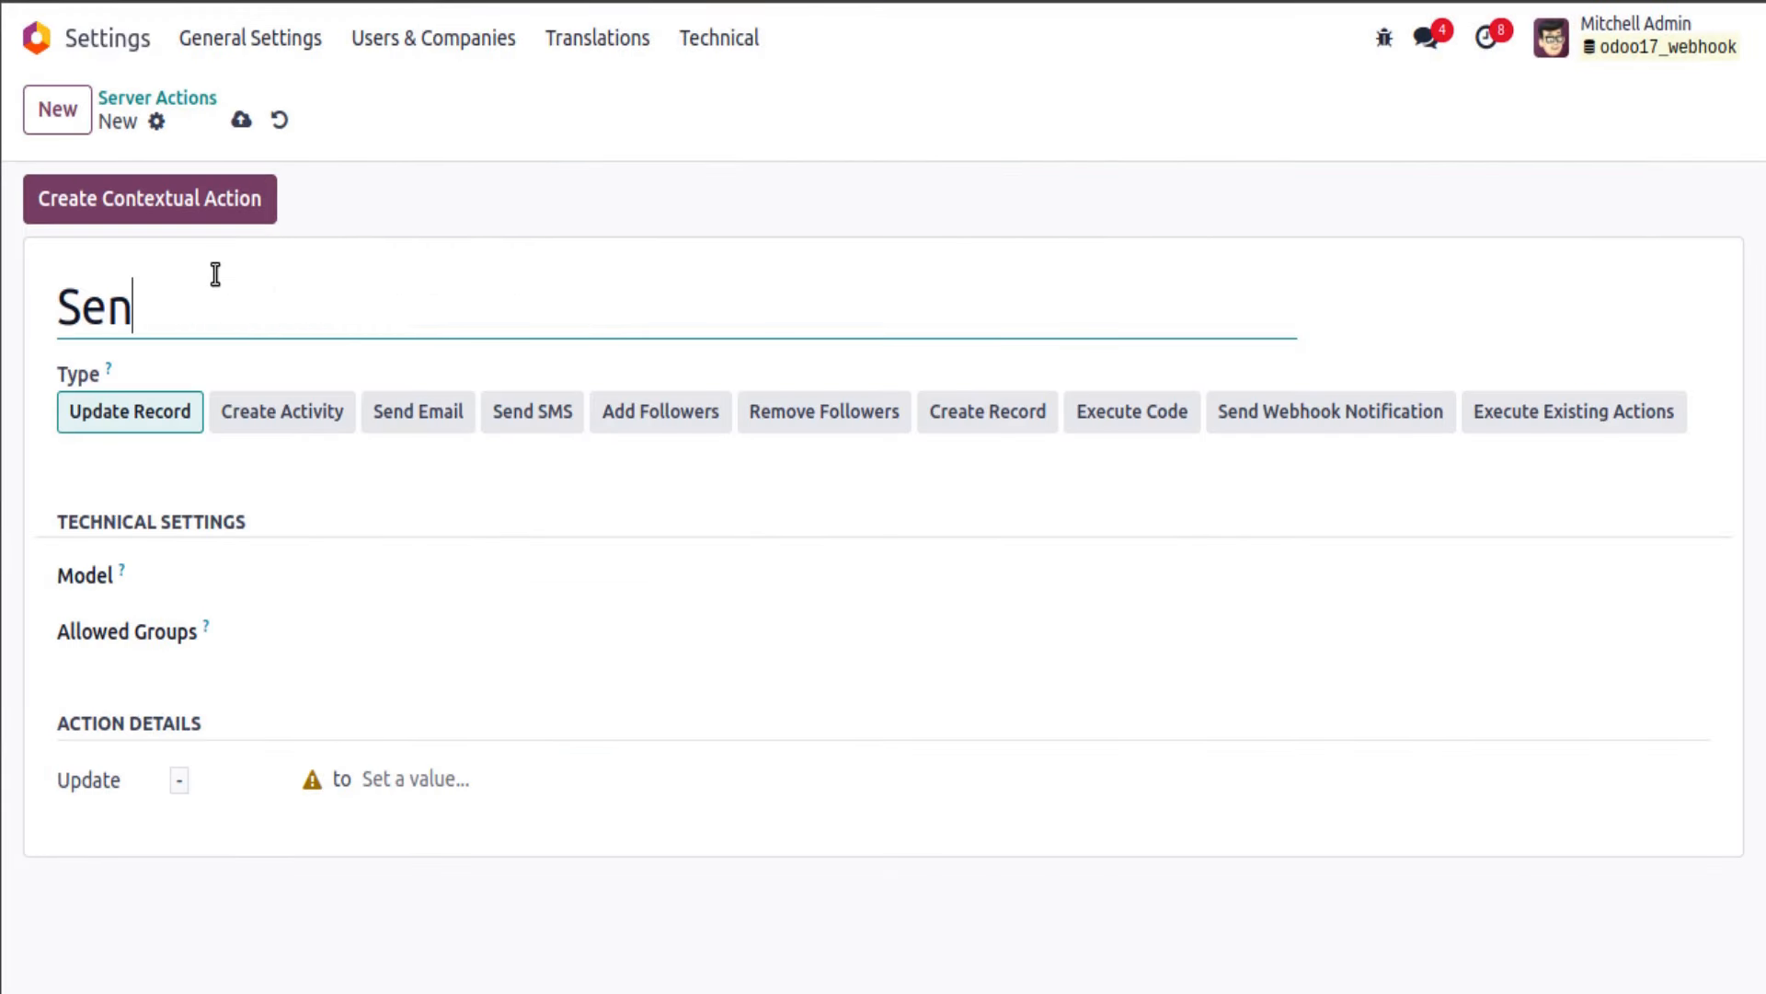
text(d Custom)
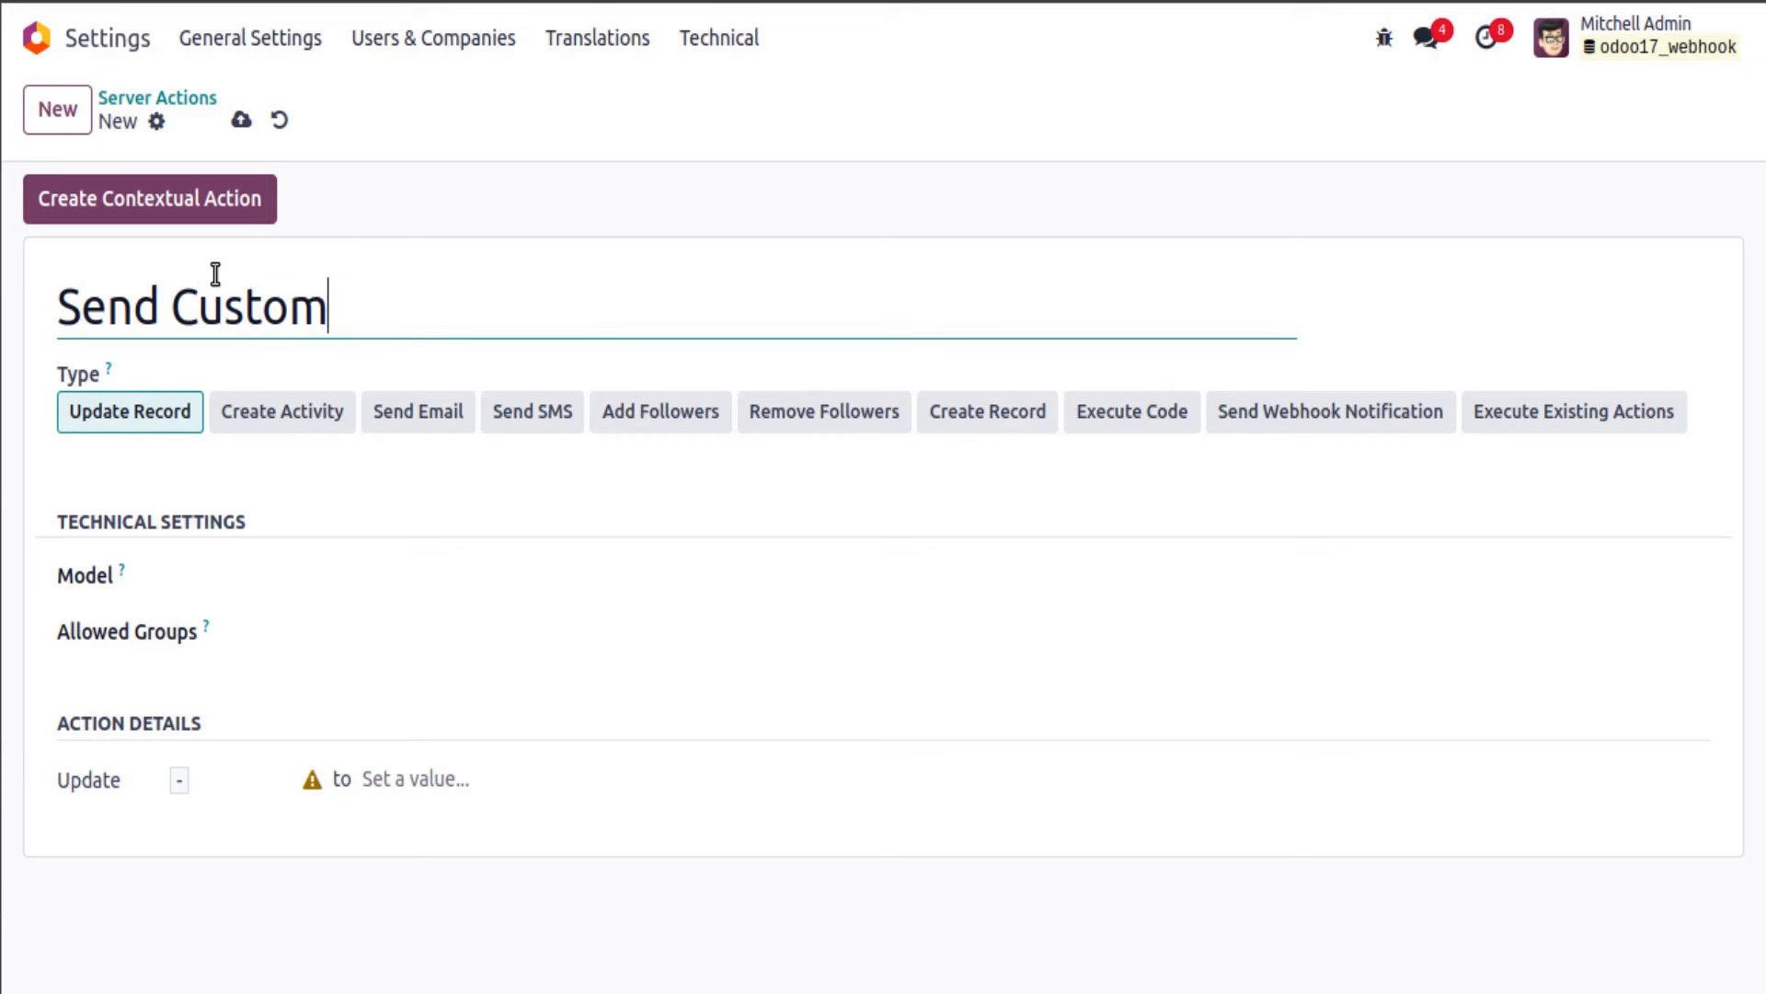
text(er Data)
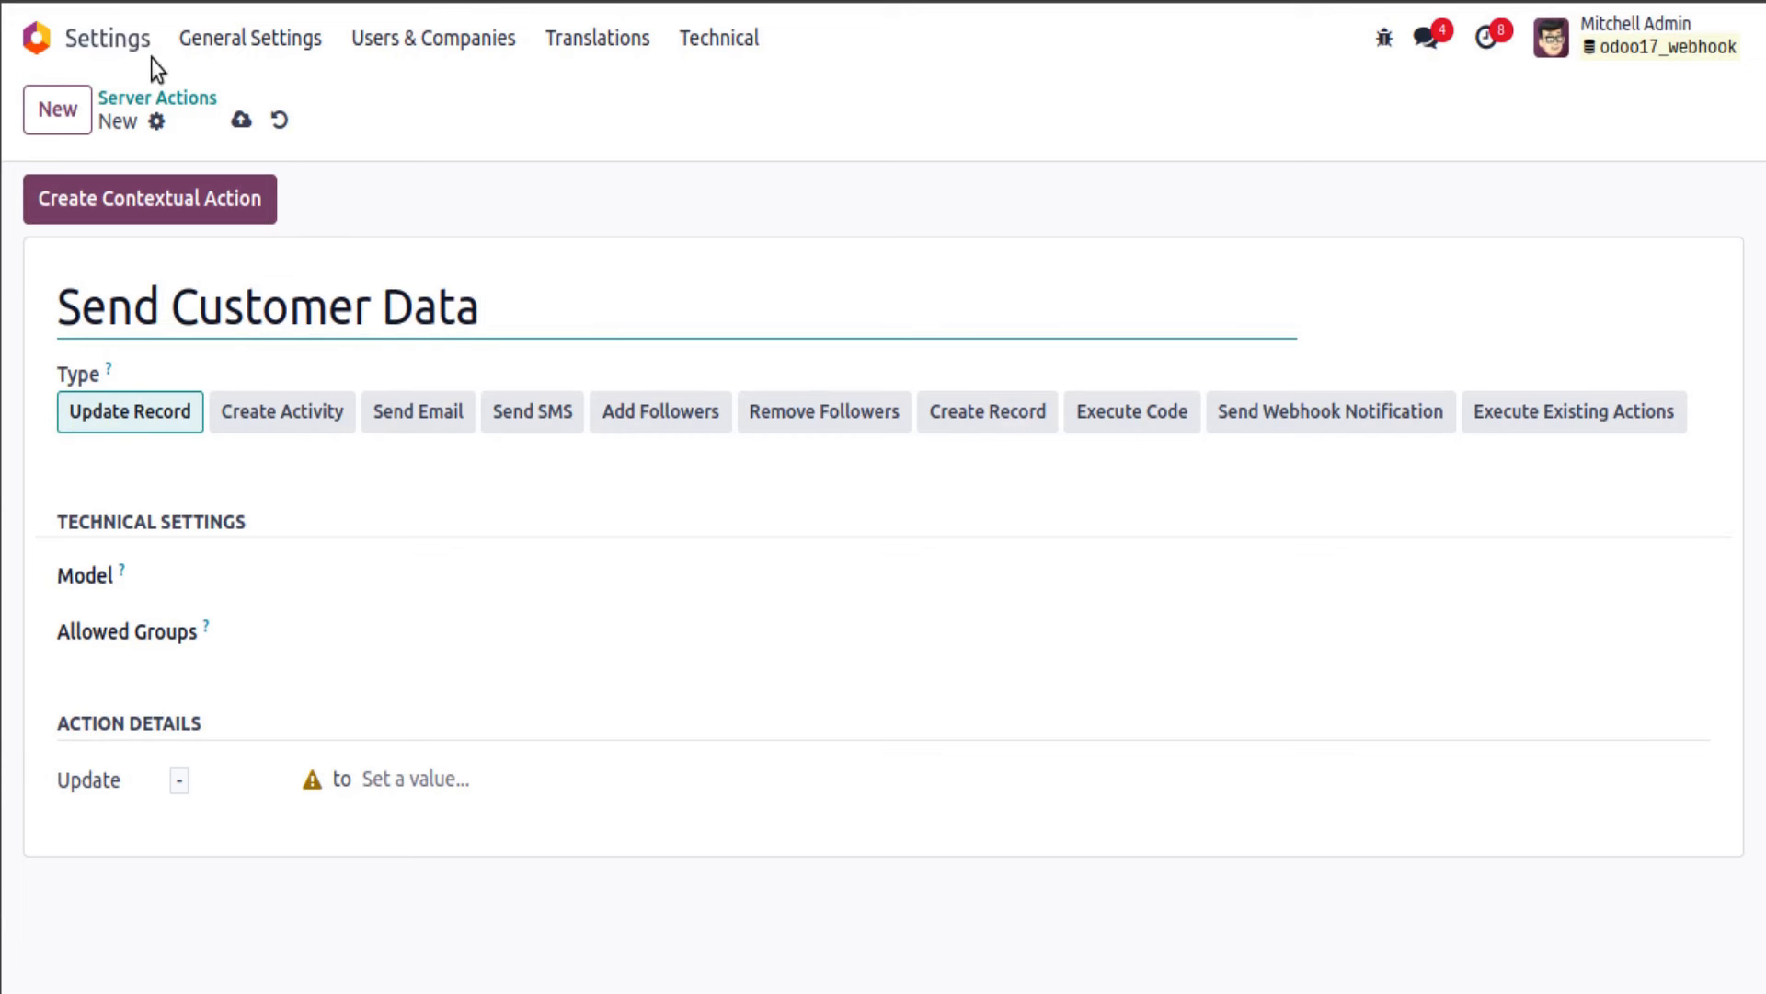
click(323, 582)
text(sale.)
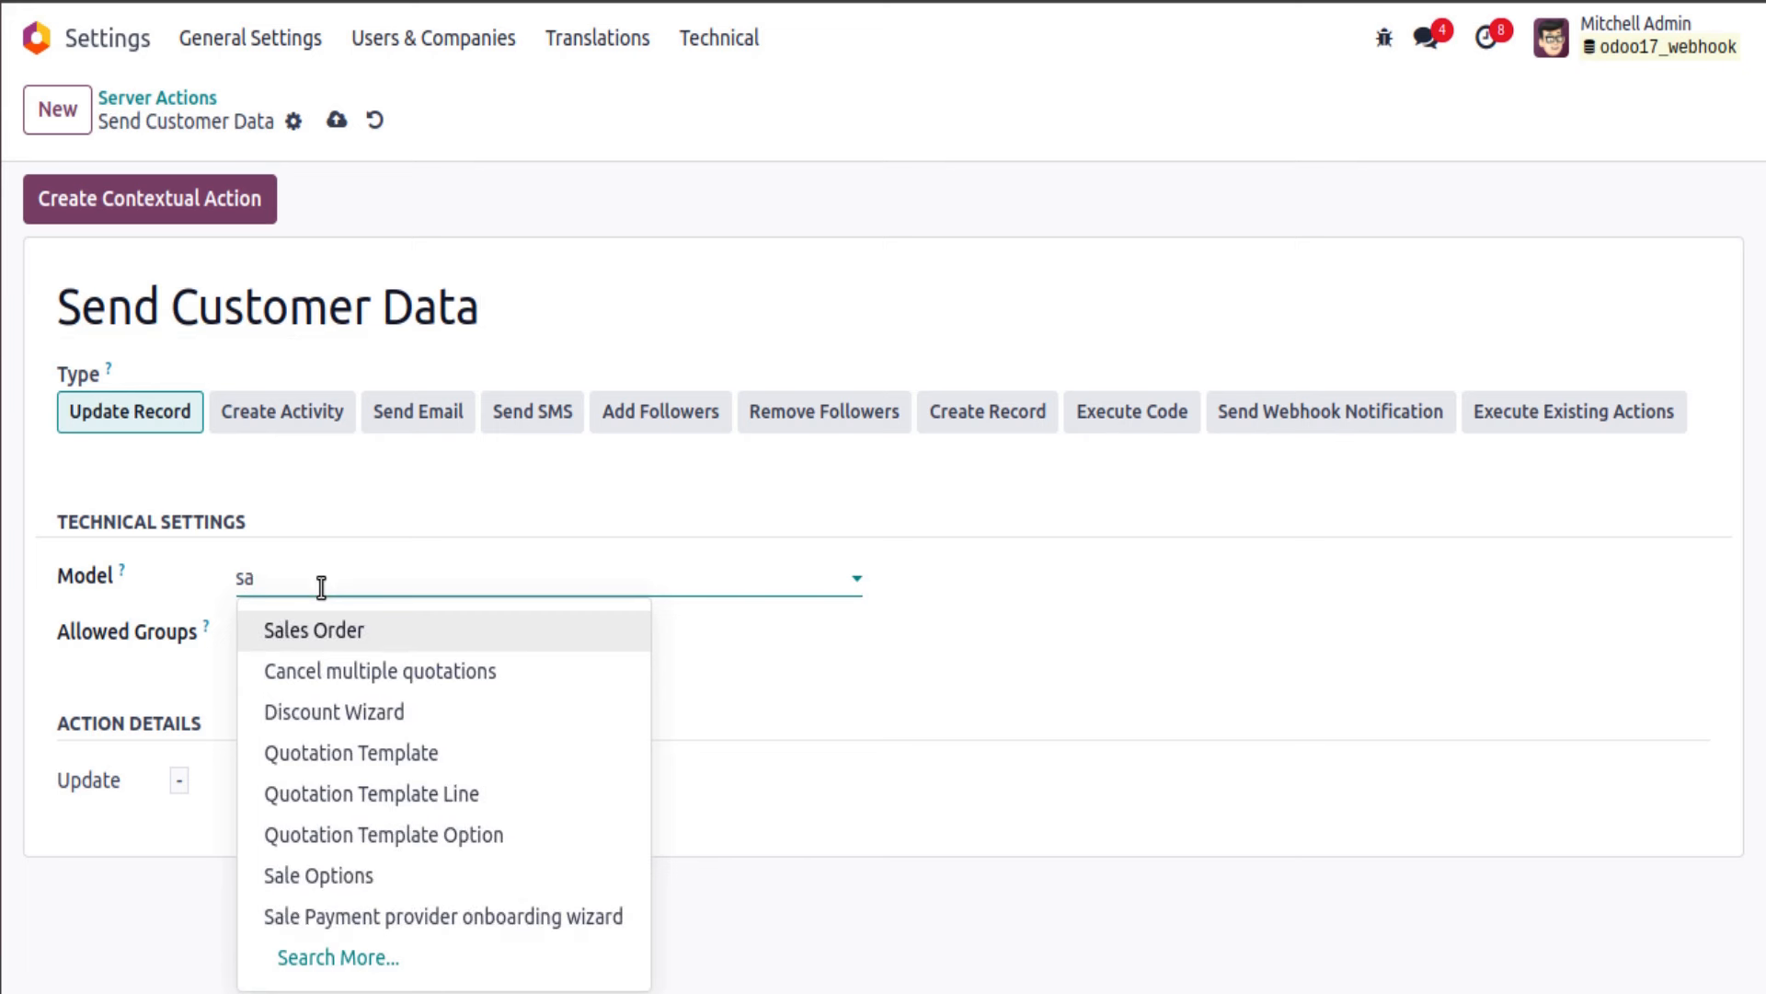
key(BackSpace)
double_click(259, 337)
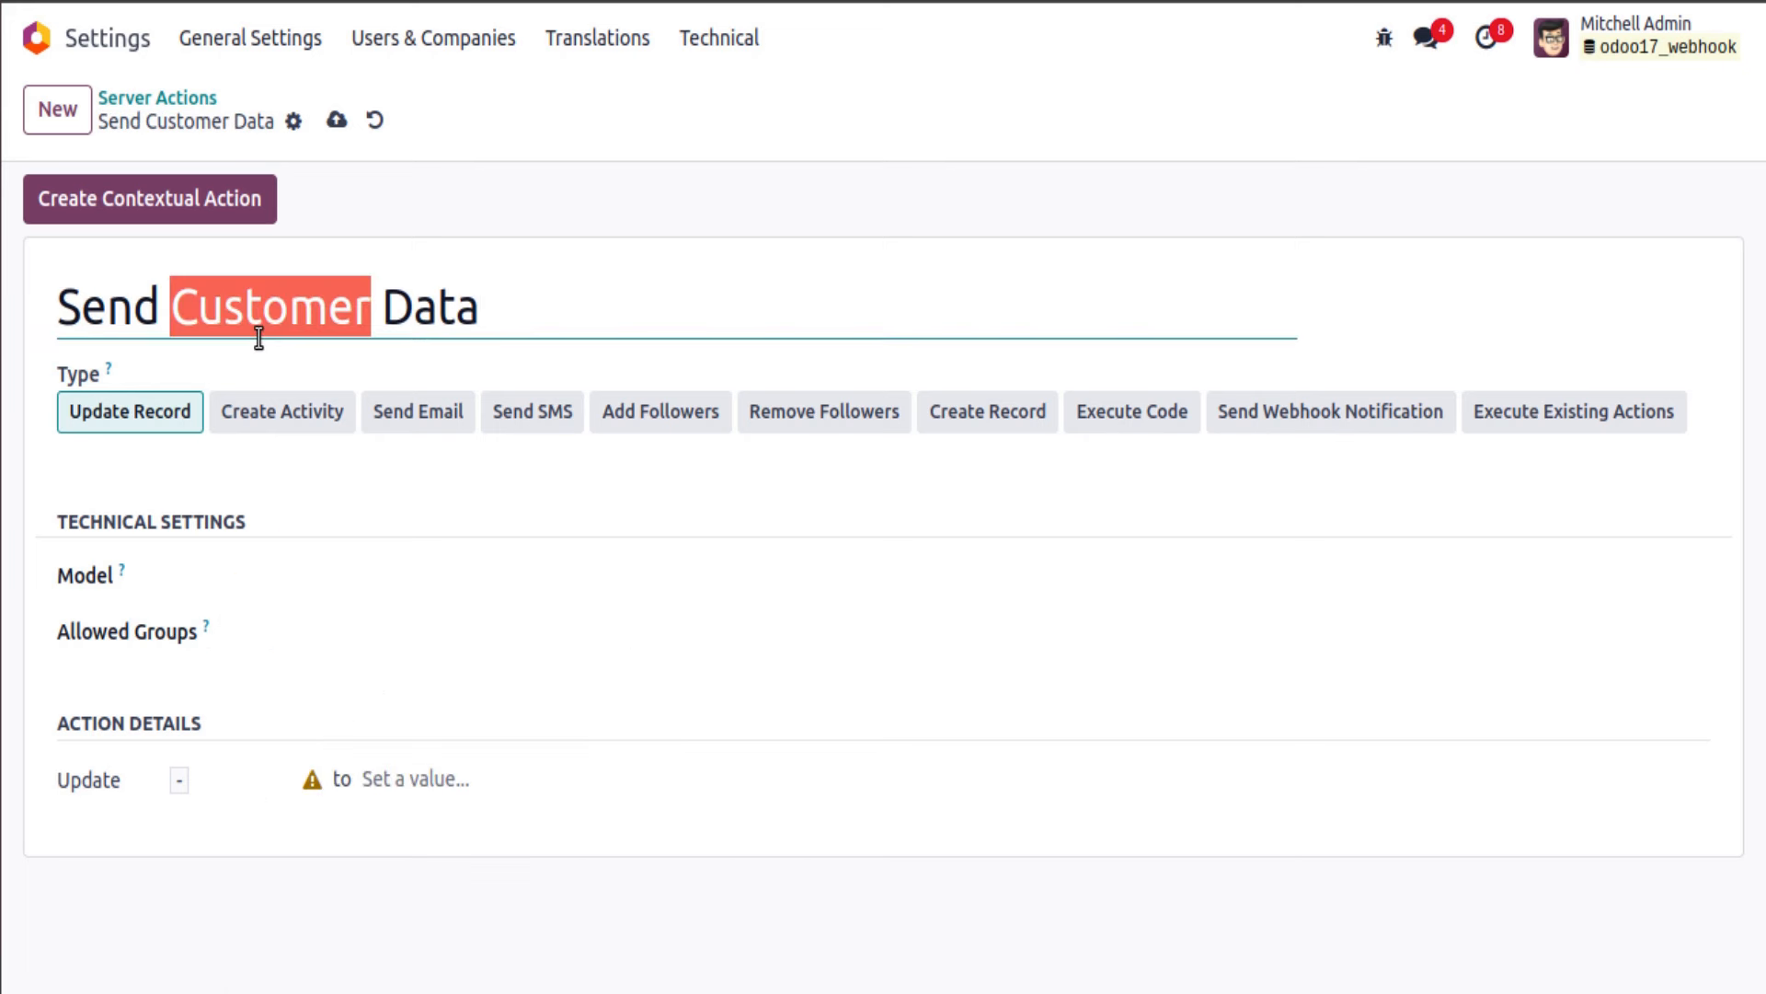
text(S)
key(BackSpace)
text(oRd)
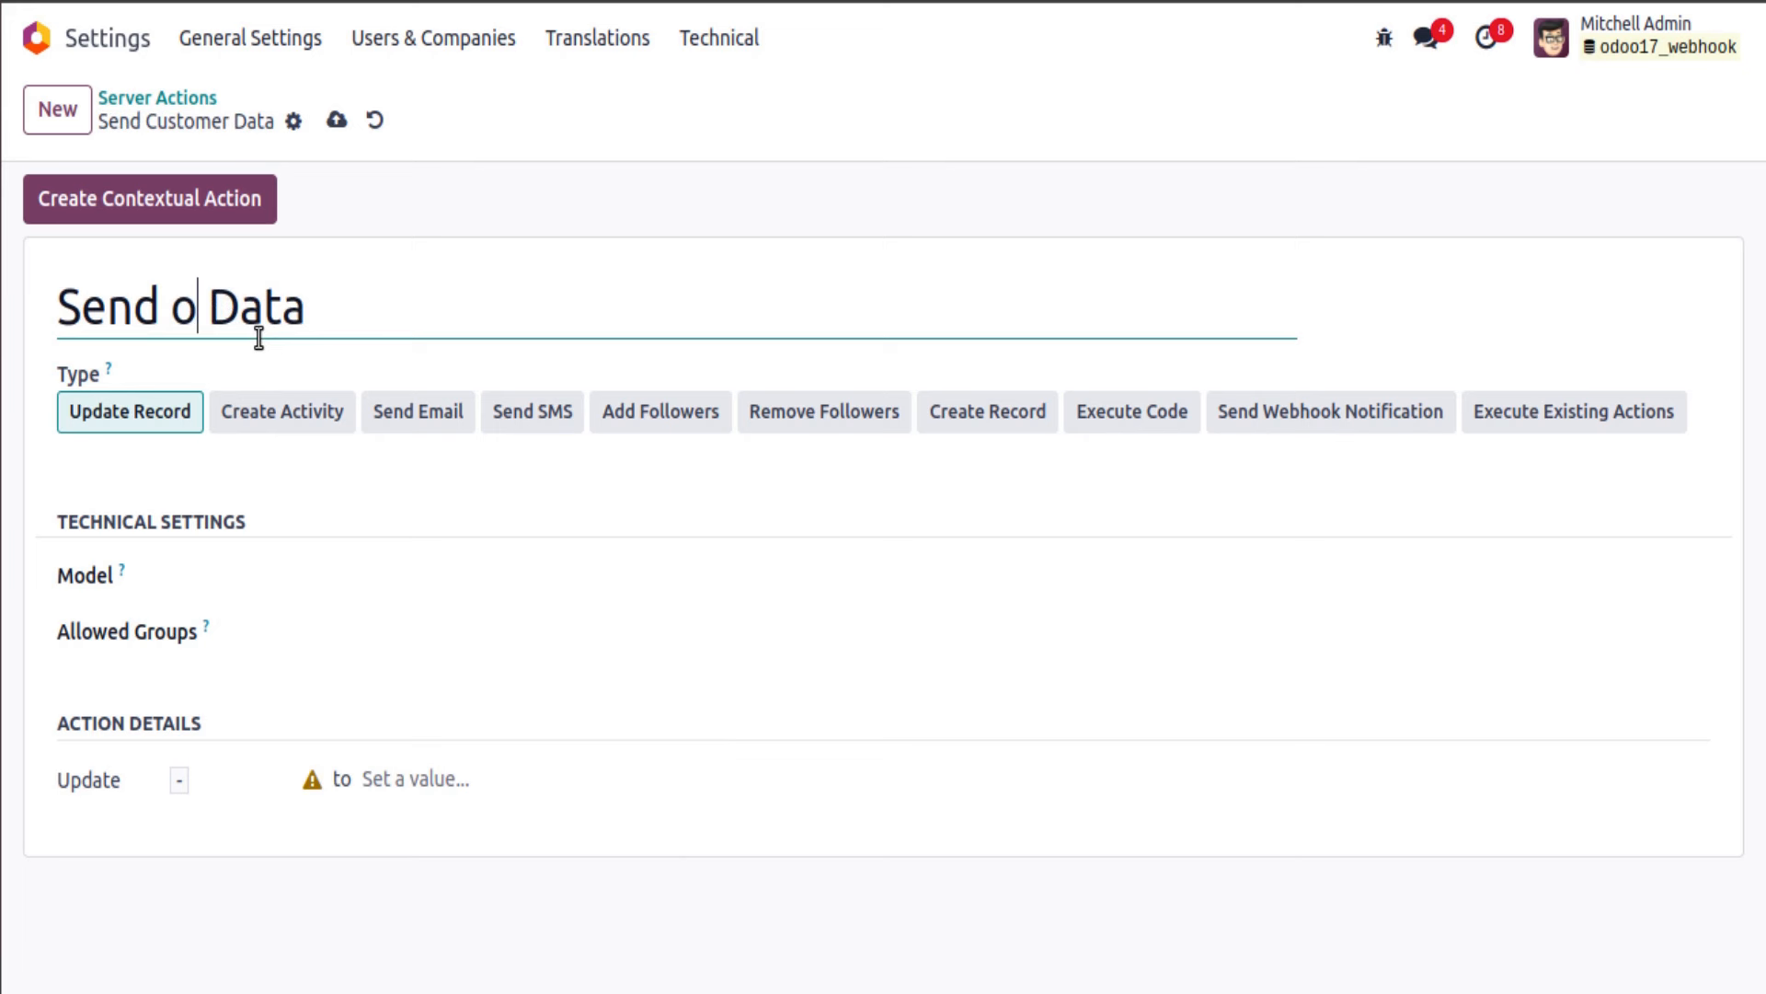
key(BackSpace)
key(BackSpace)
key(BackSpace)
text(Order)
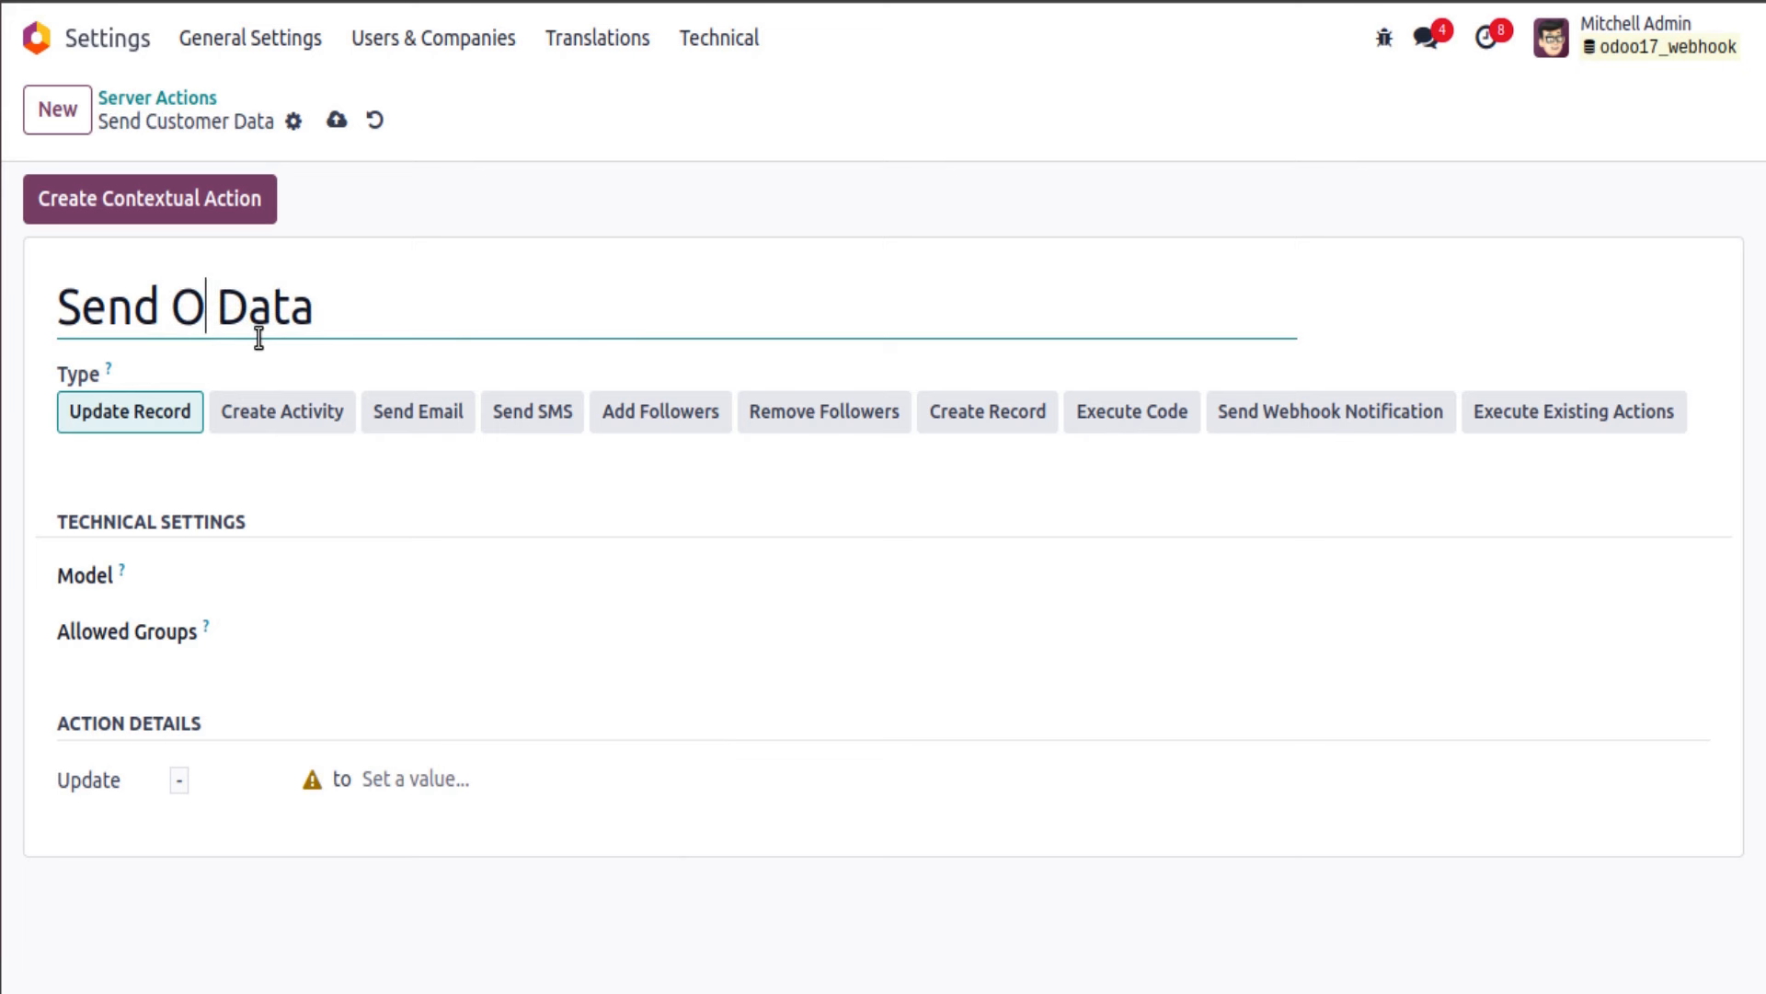
Step: Set the model to Sales Order and choose the Send Webhook Notification type
click(310, 579)
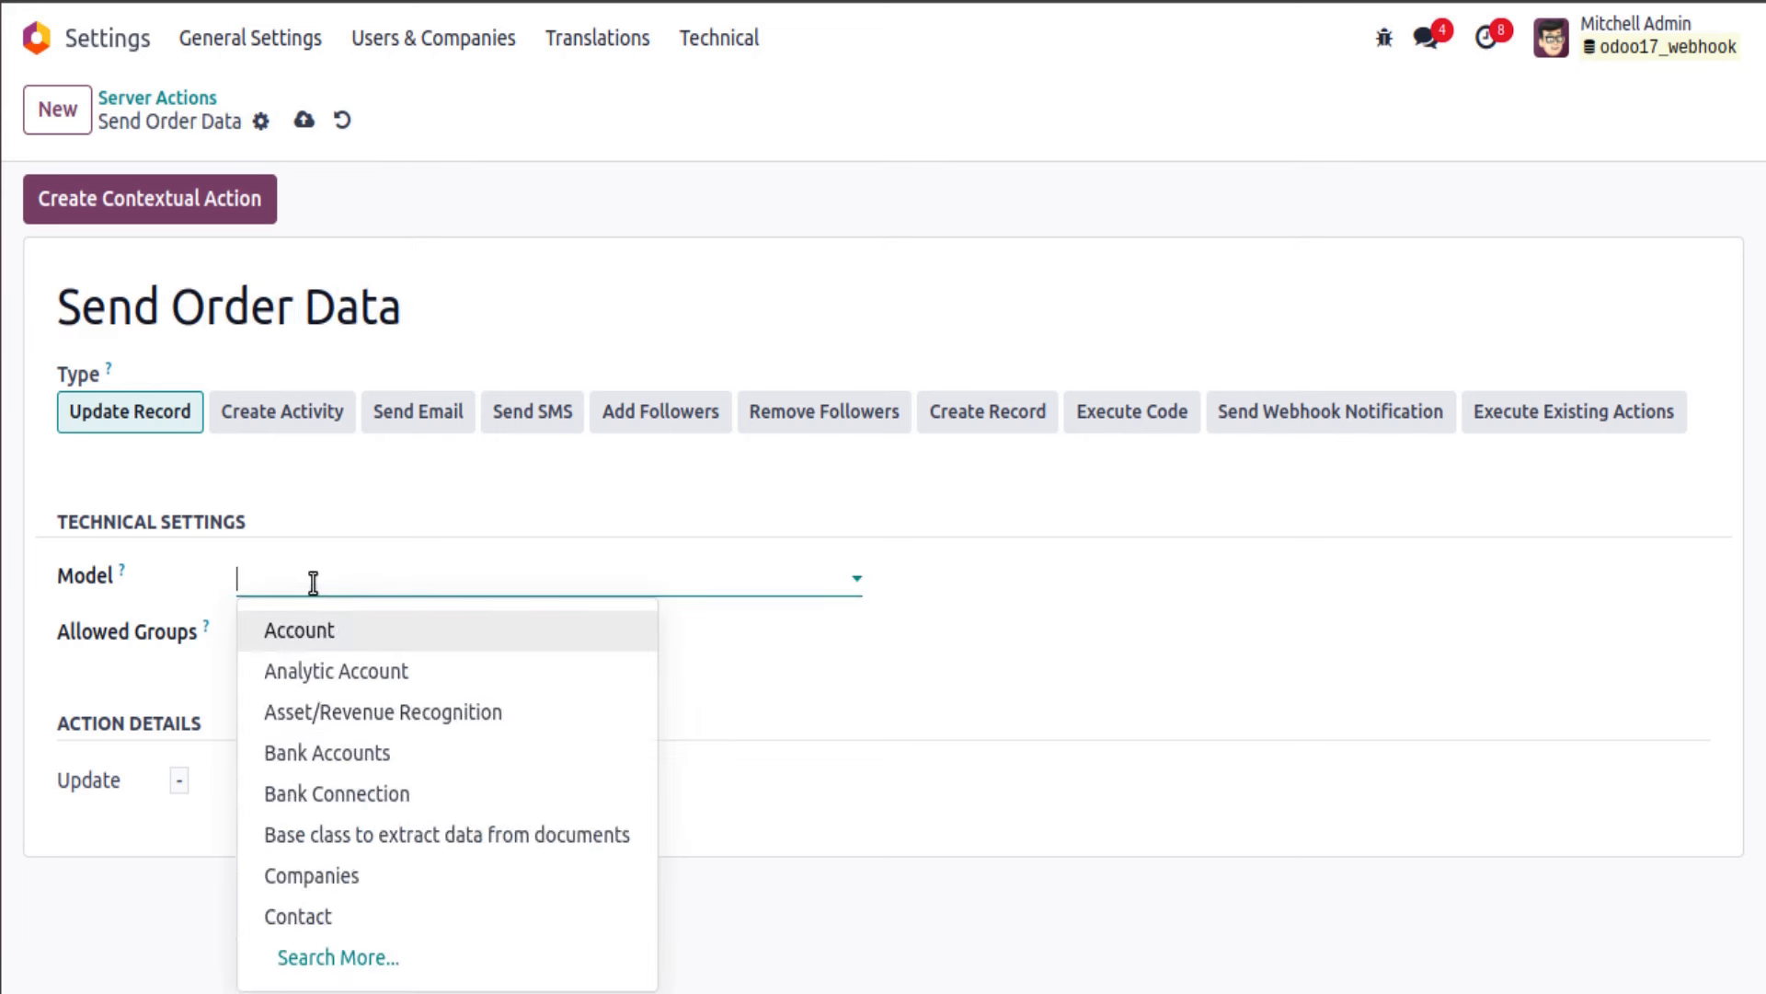
text(sale.rd)
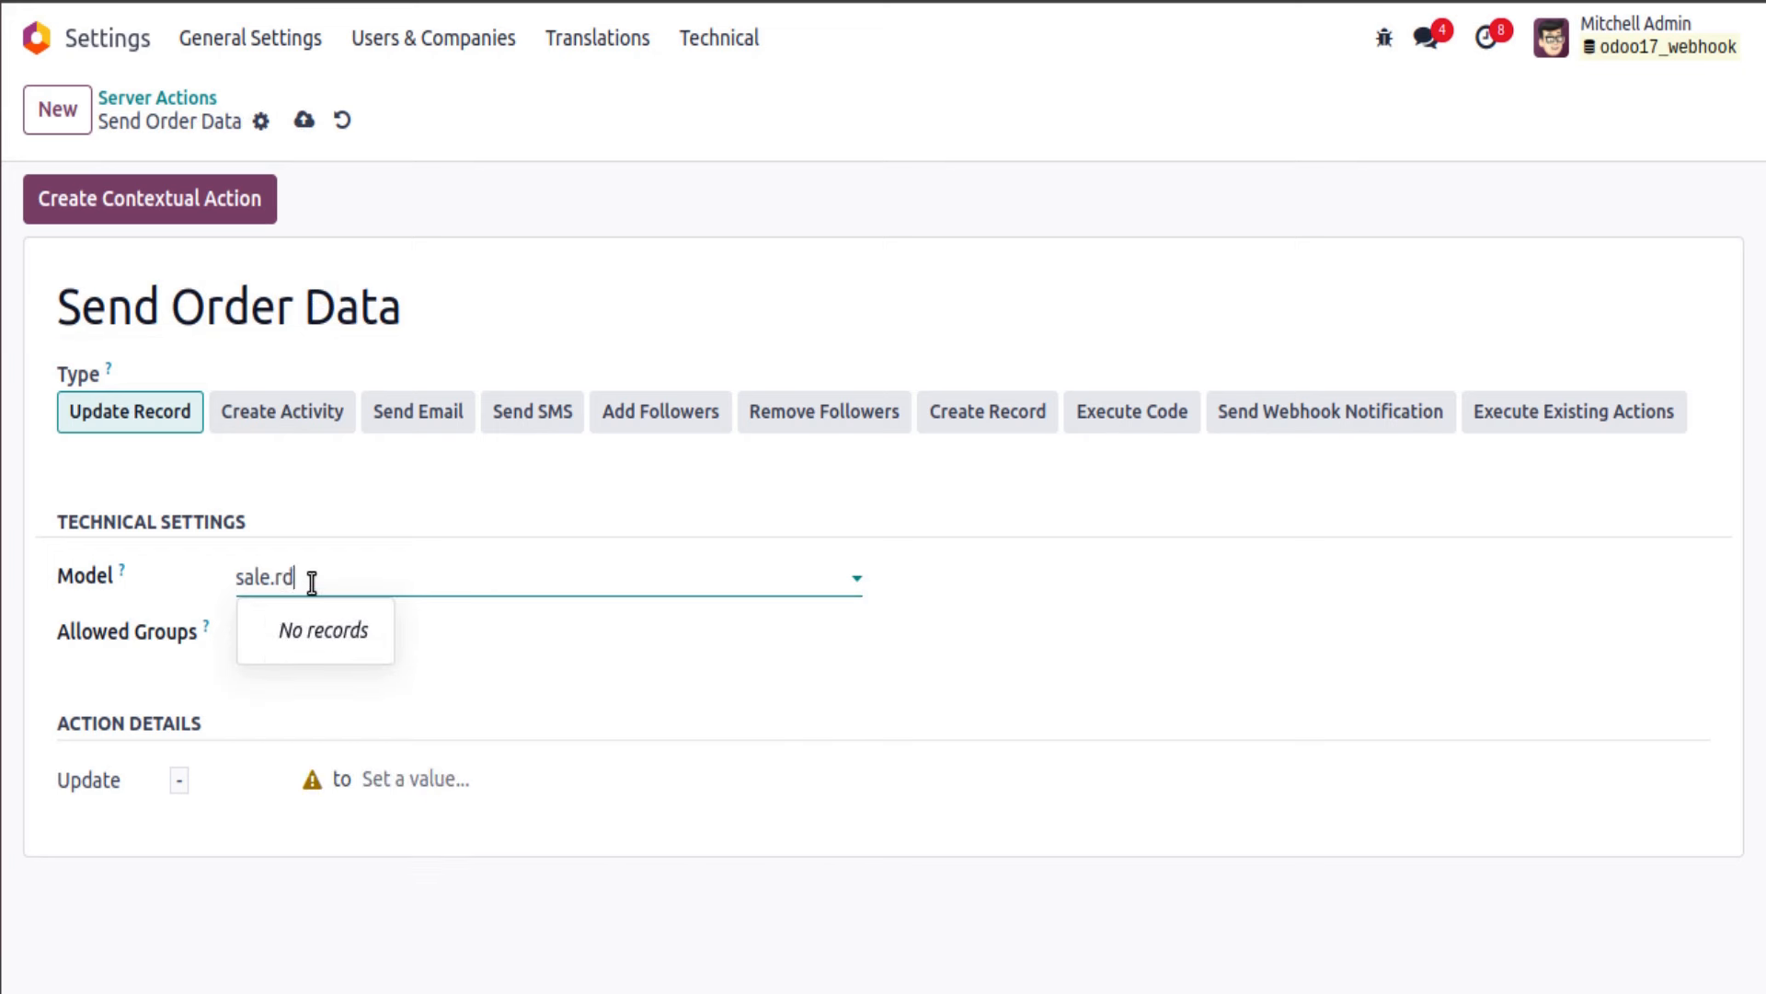
key(BackSpace)
key(BackSpace)
text(order)
click(327, 633)
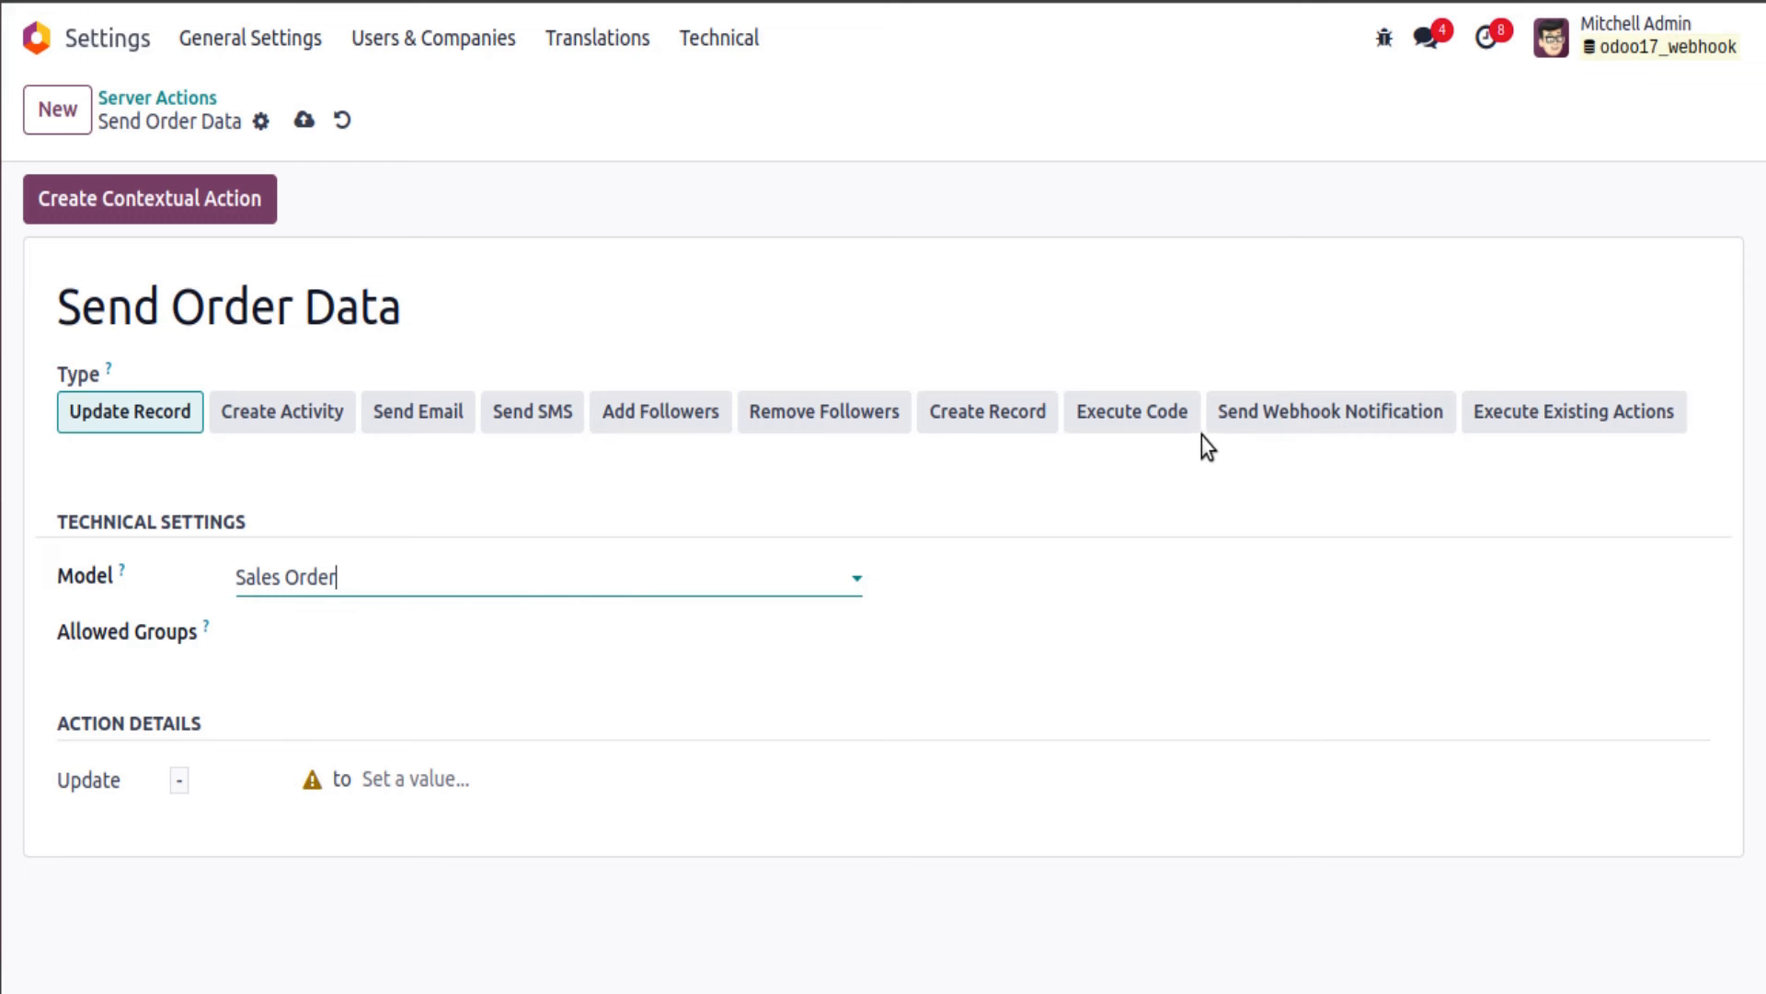
click(1279, 431)
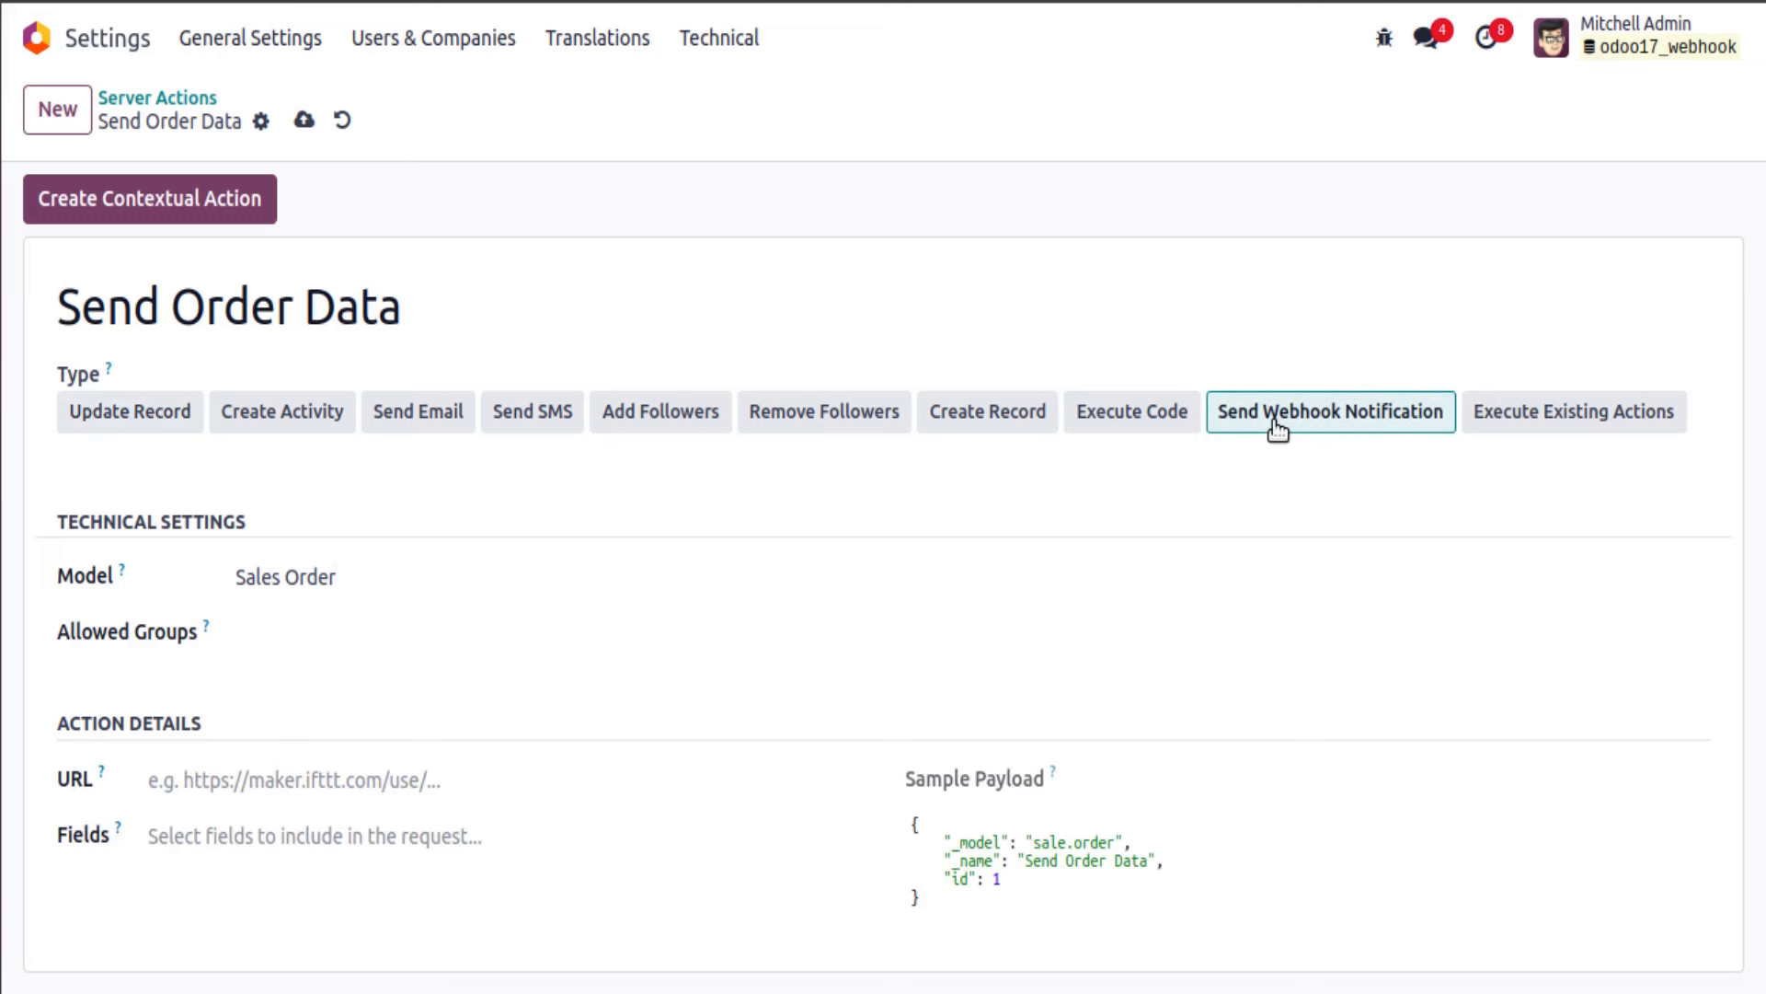
Step: Paste the Webhook Tester unique URL into the action's URL field
click(1237, 2)
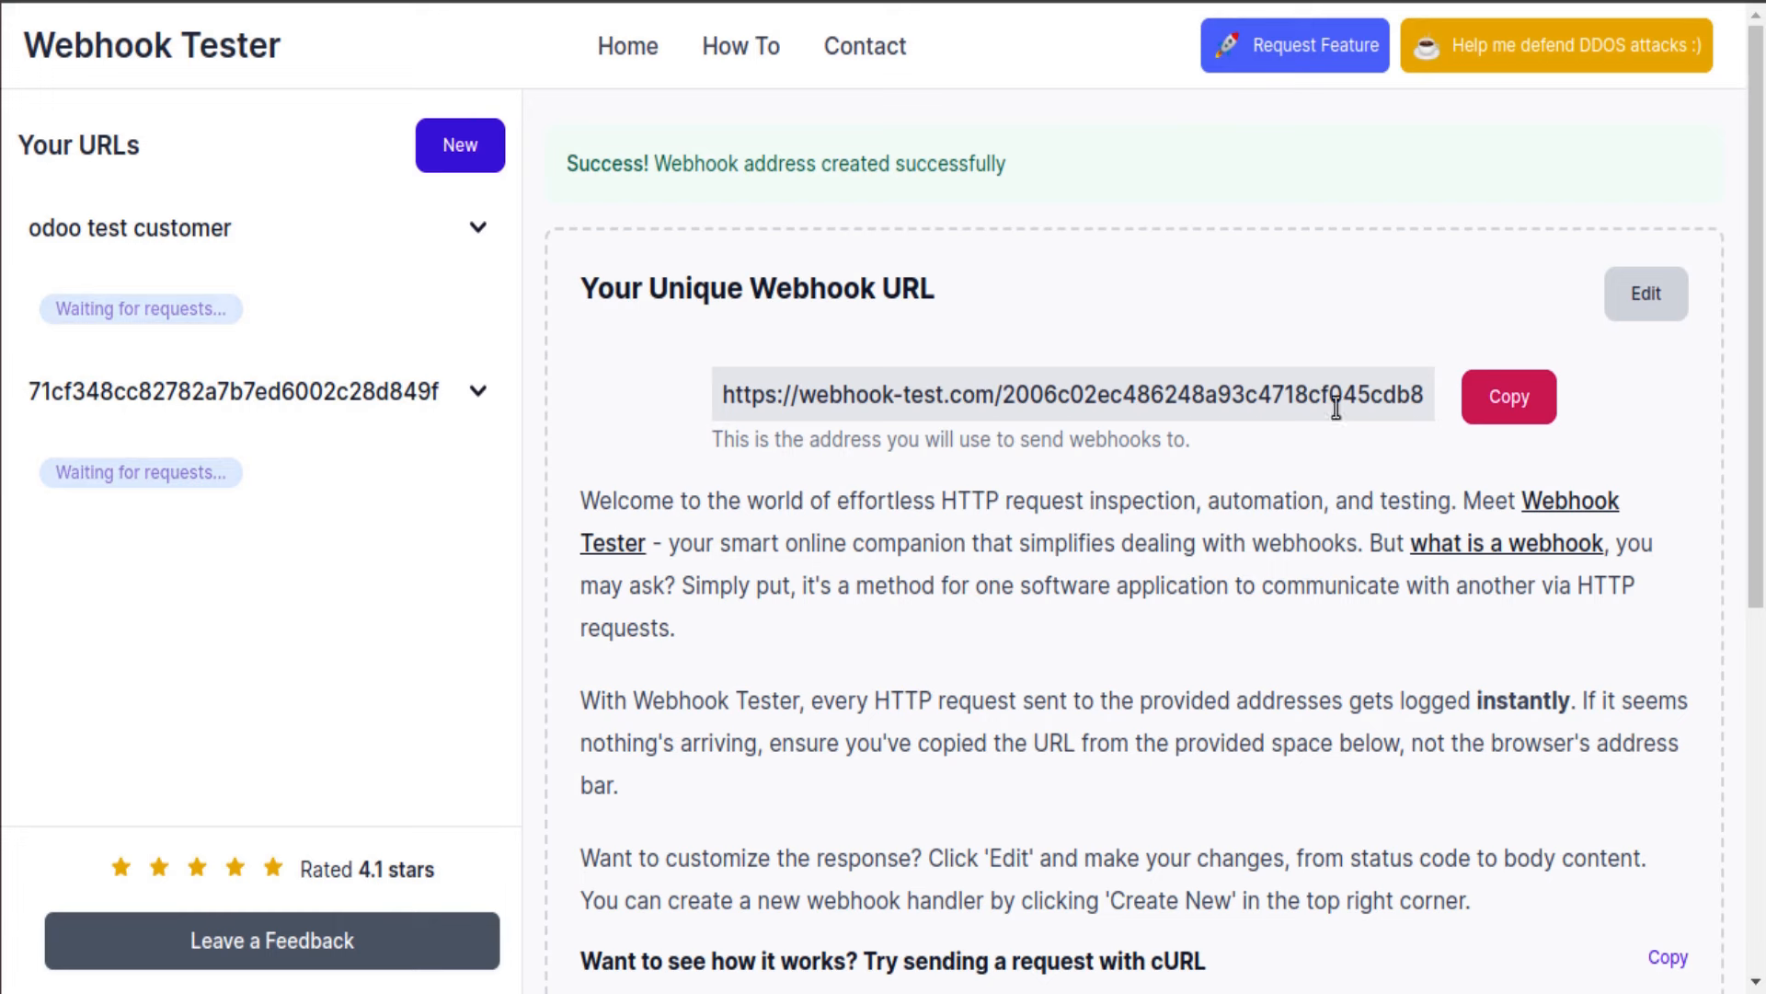
triple_click(1269, 394)
click(1534, 396)
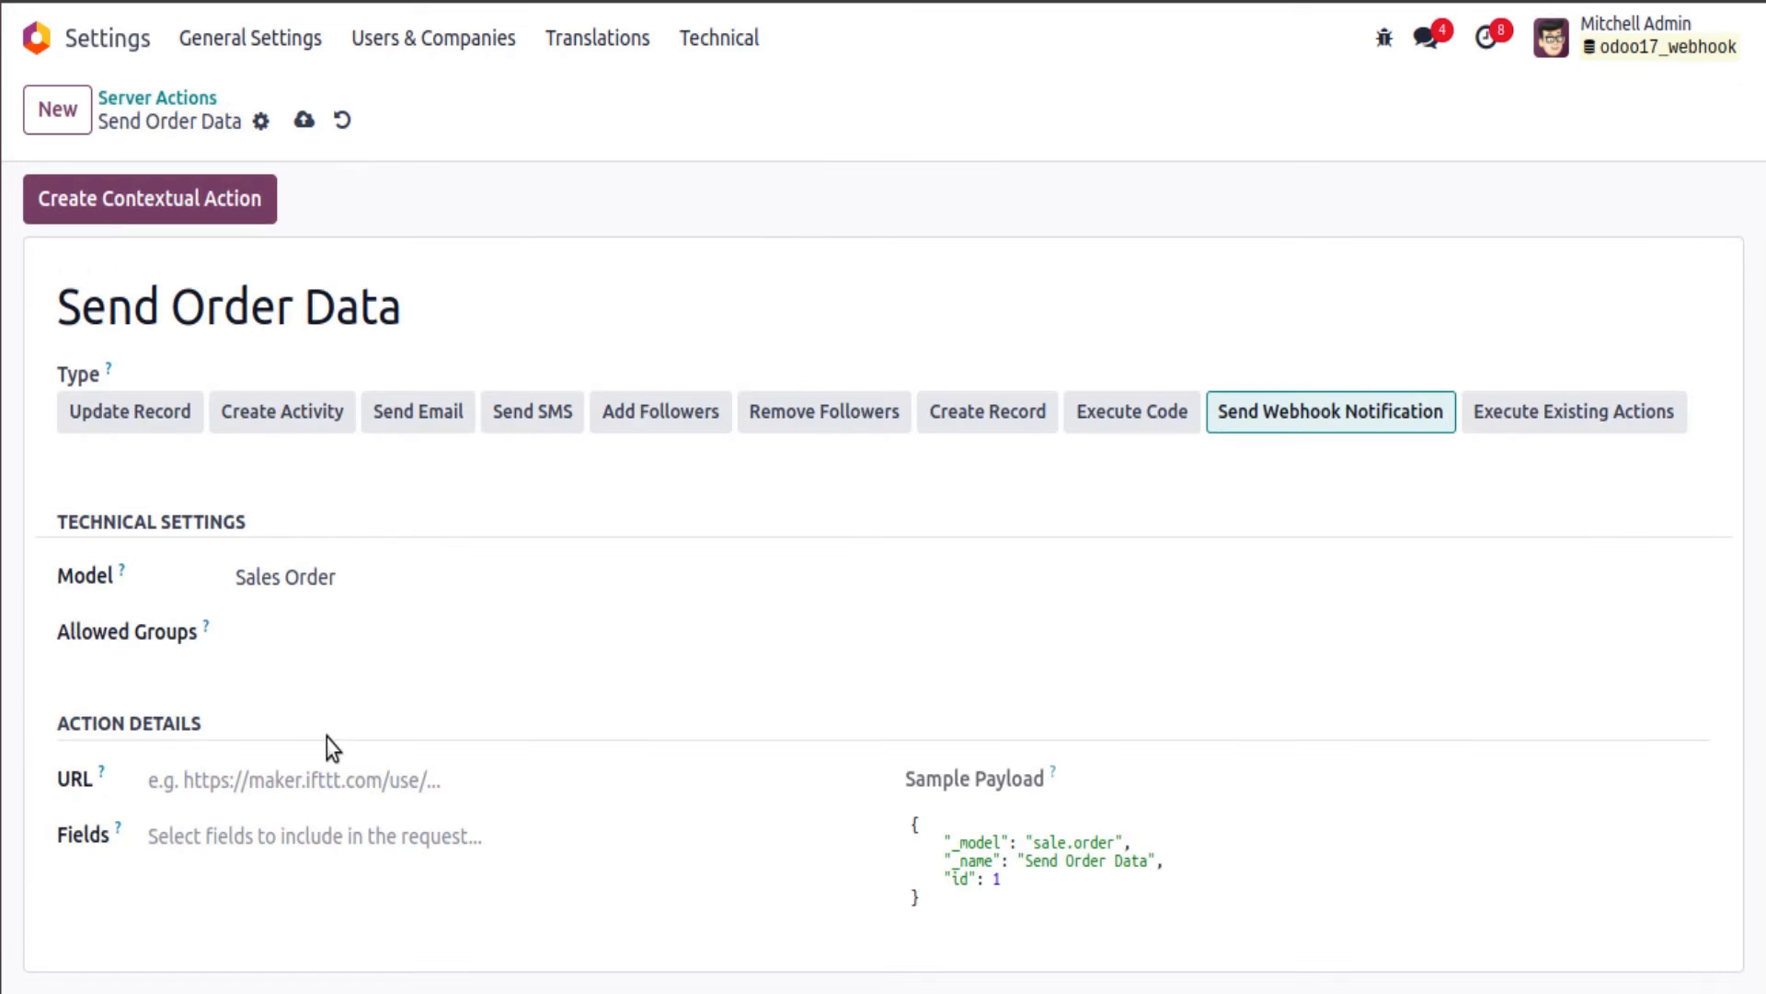
click(323, 777)
key(ctrl+v)
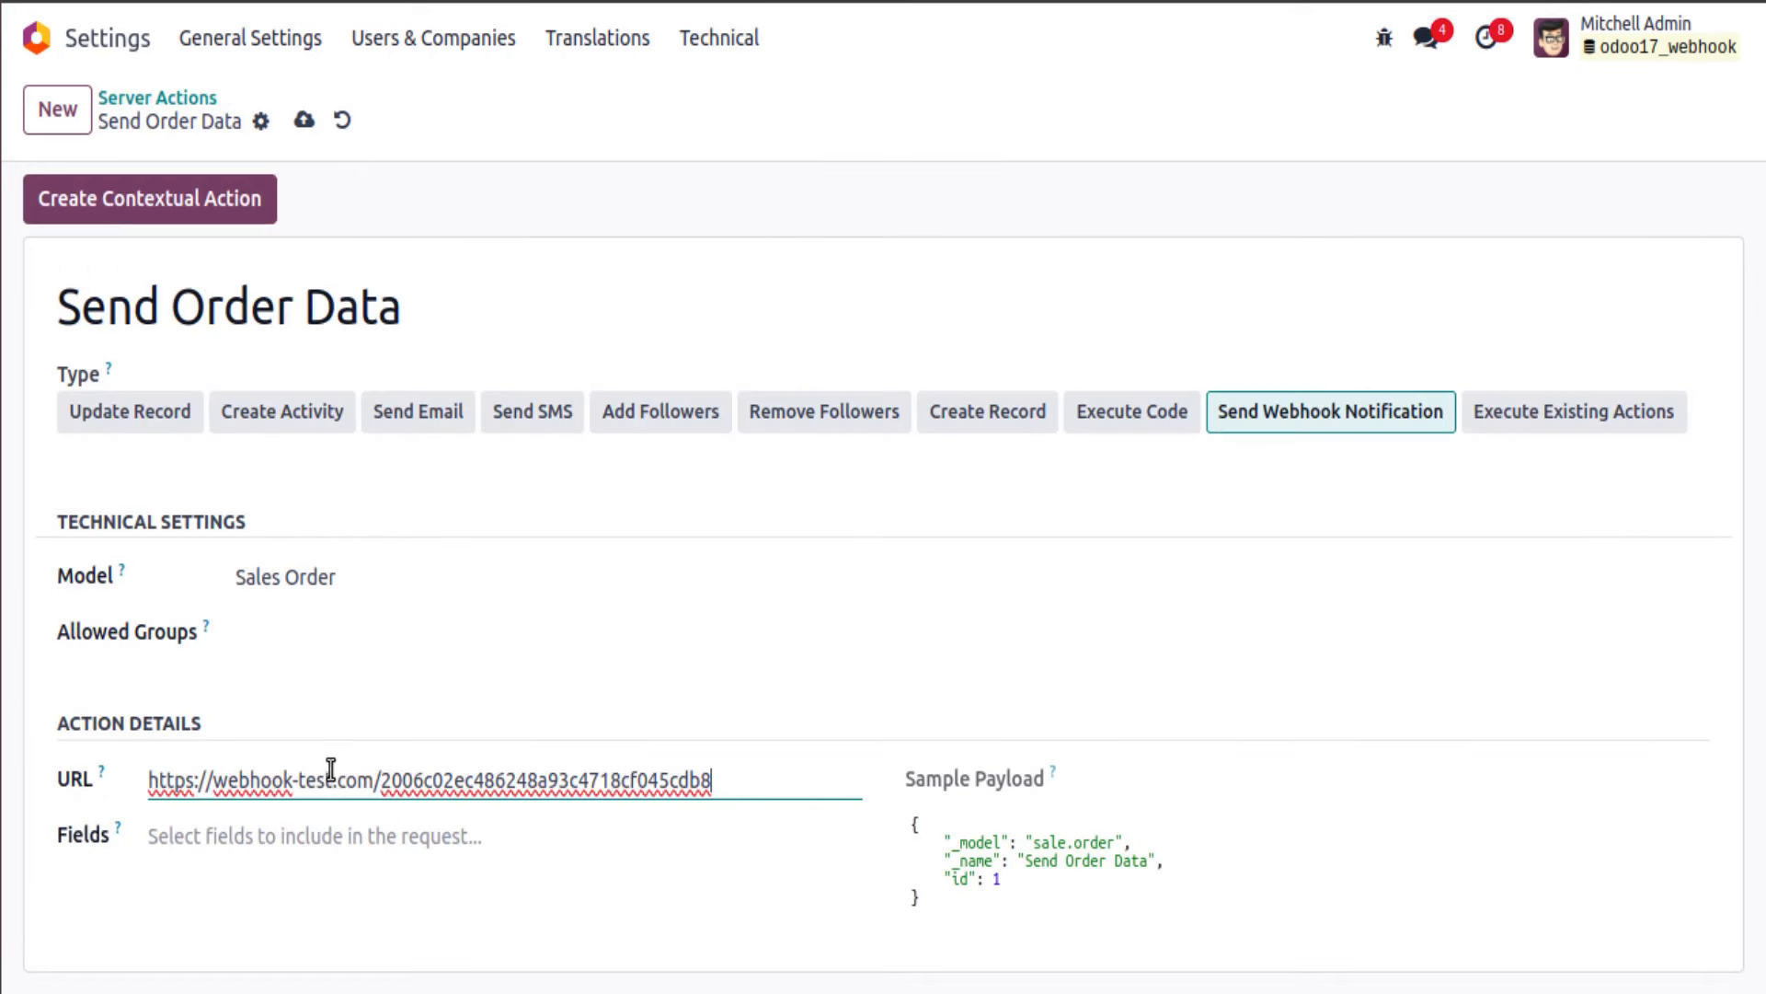
Step: Add Display Name and Customer to the fields sent in the webhook
click(293, 834)
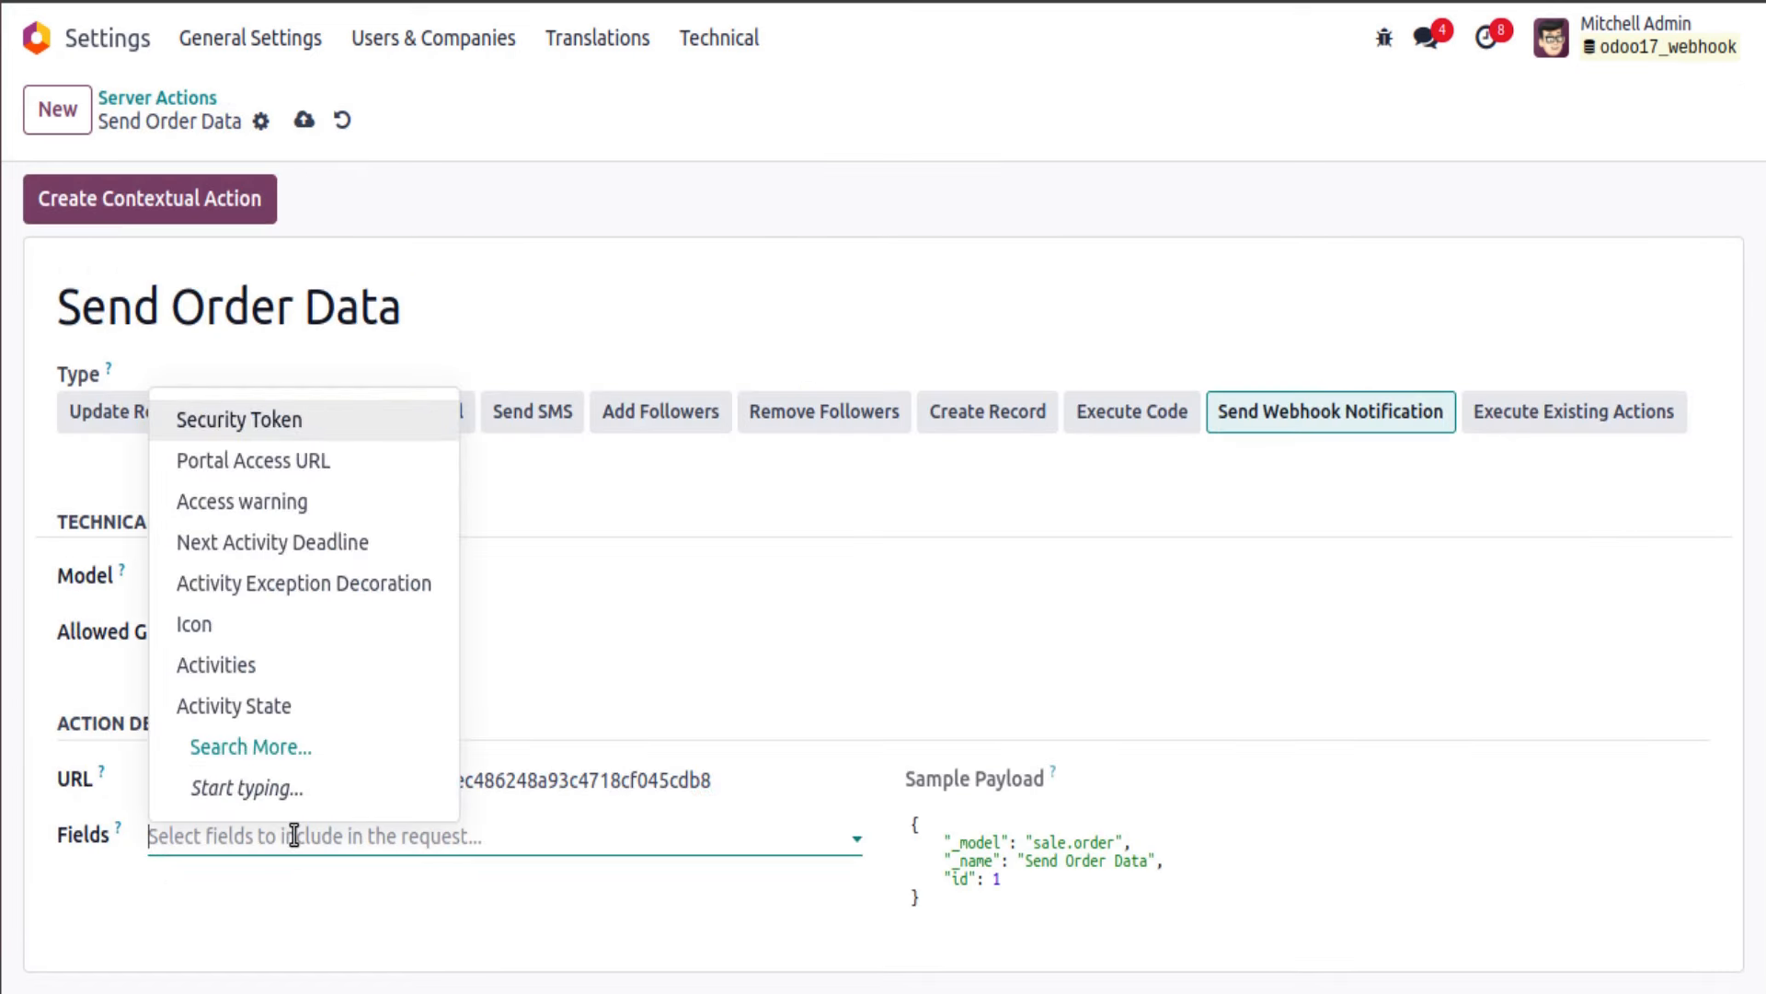
text(name)
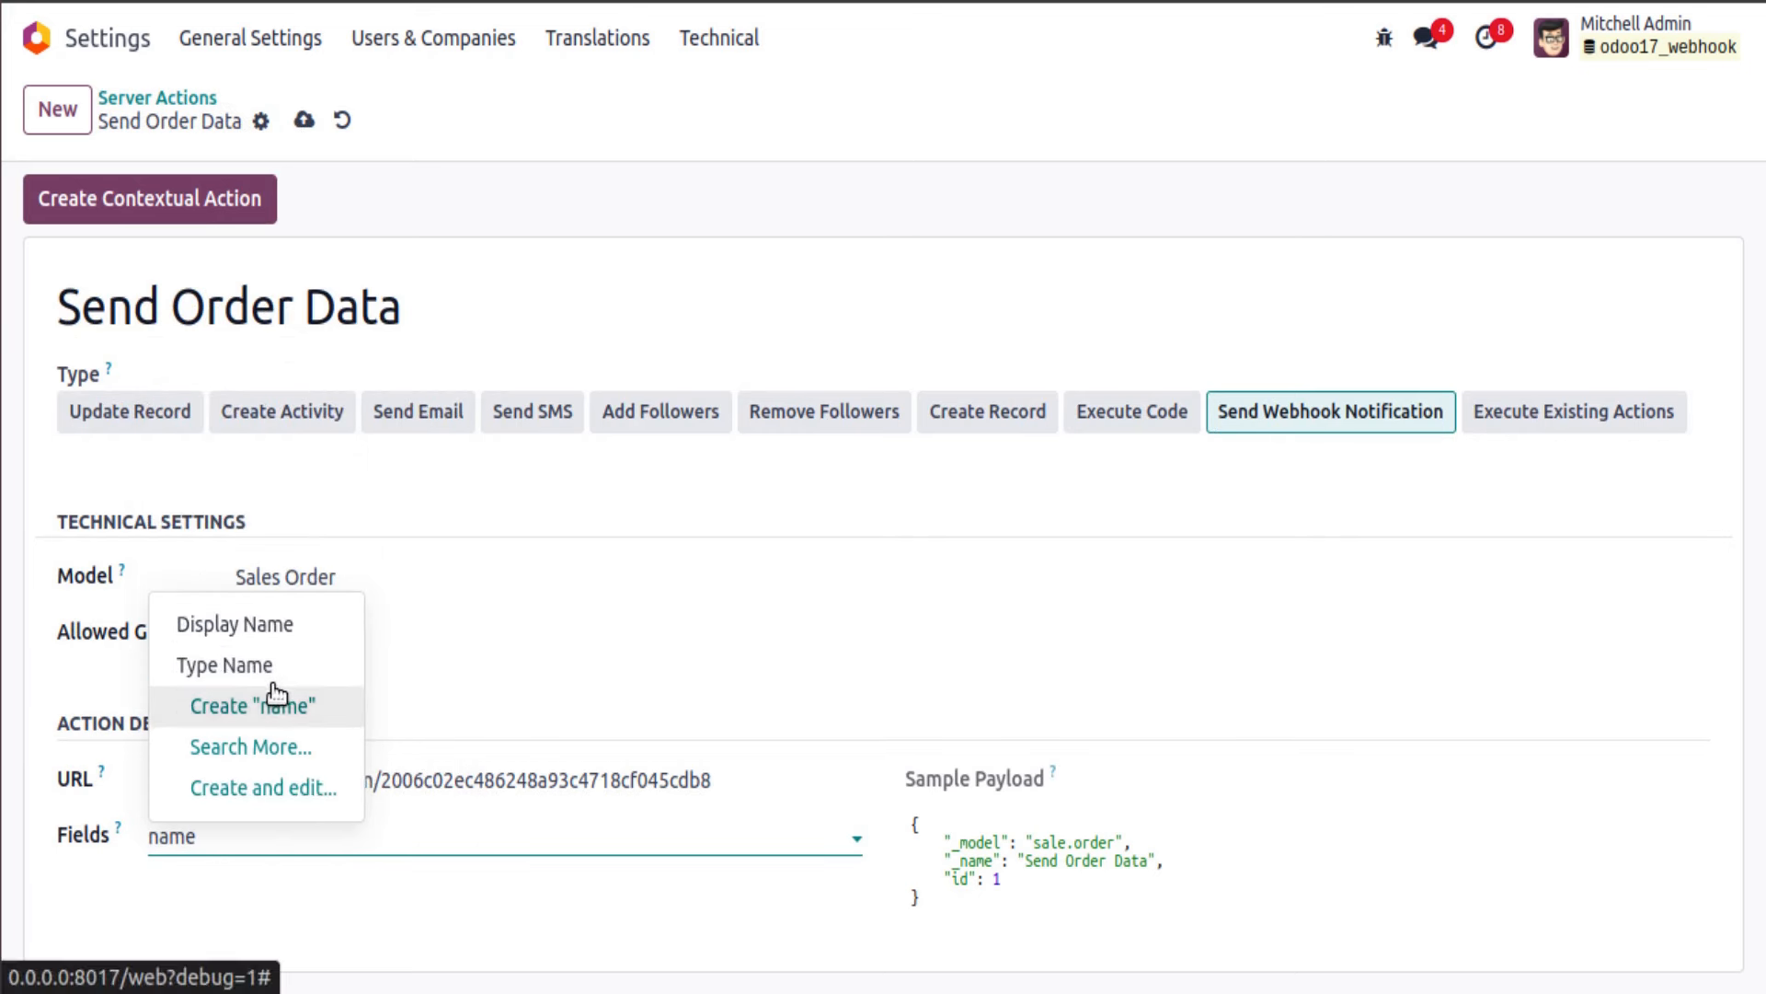
click(273, 624)
text(p)
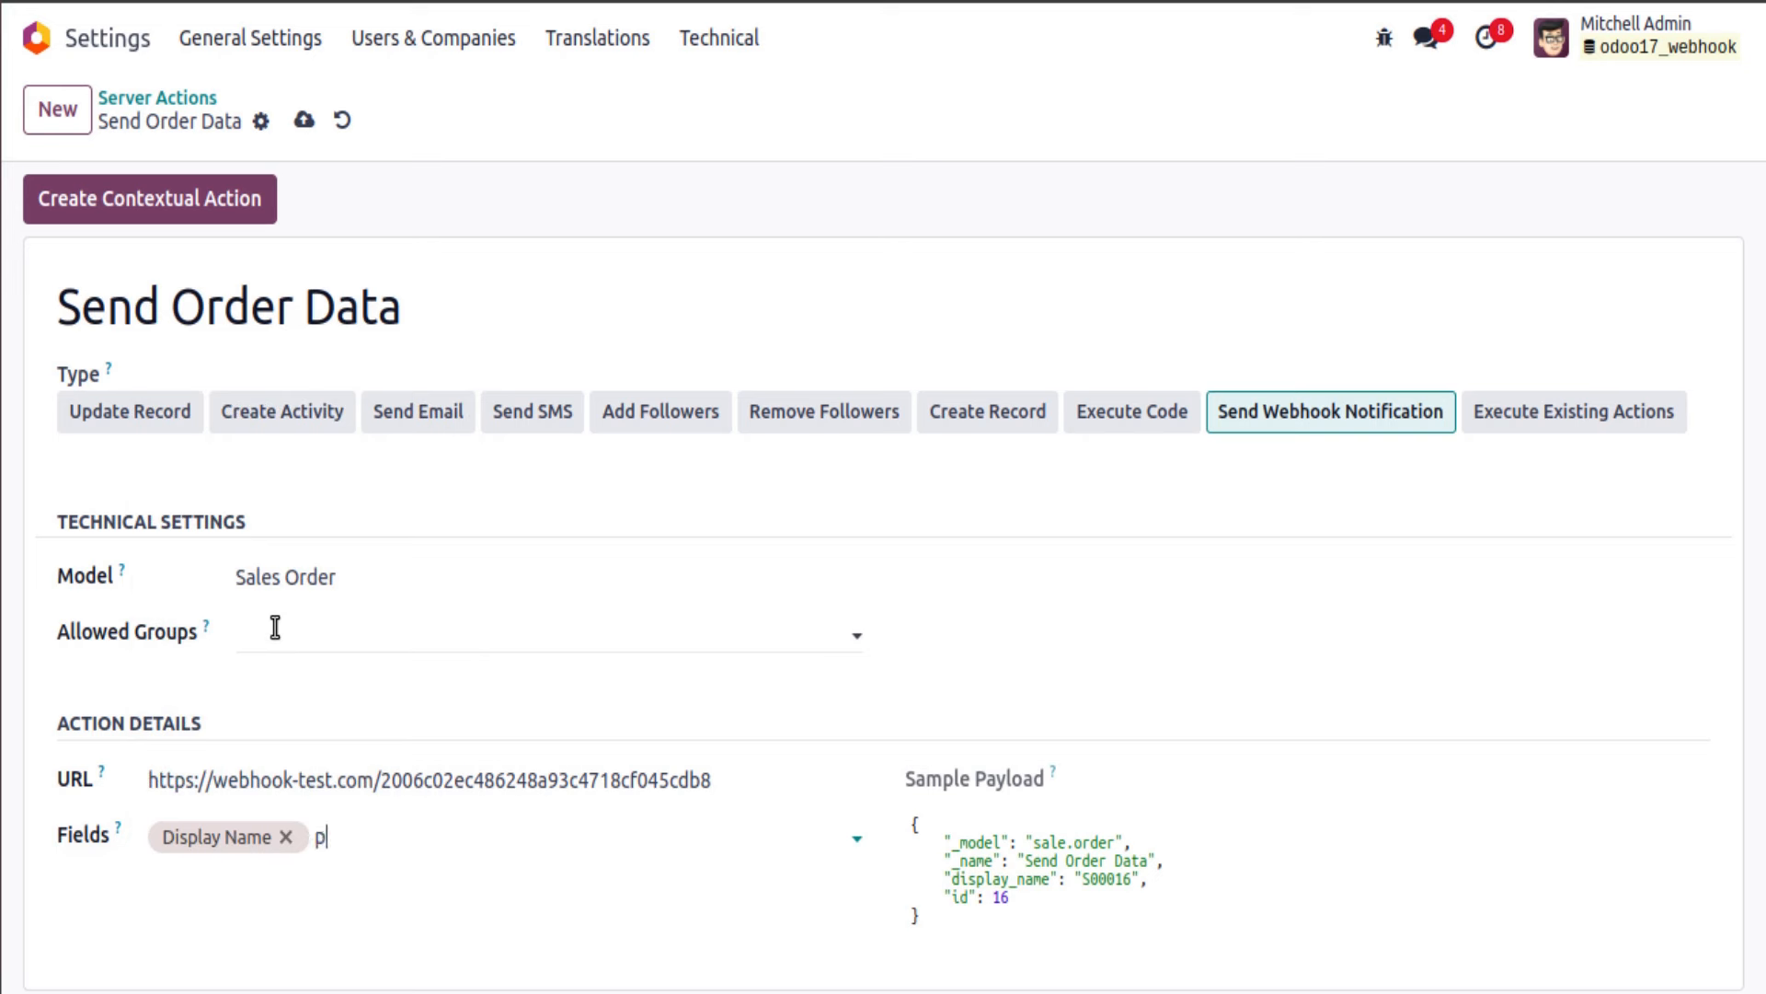
text(art)
key(BackSpace)
text(c)
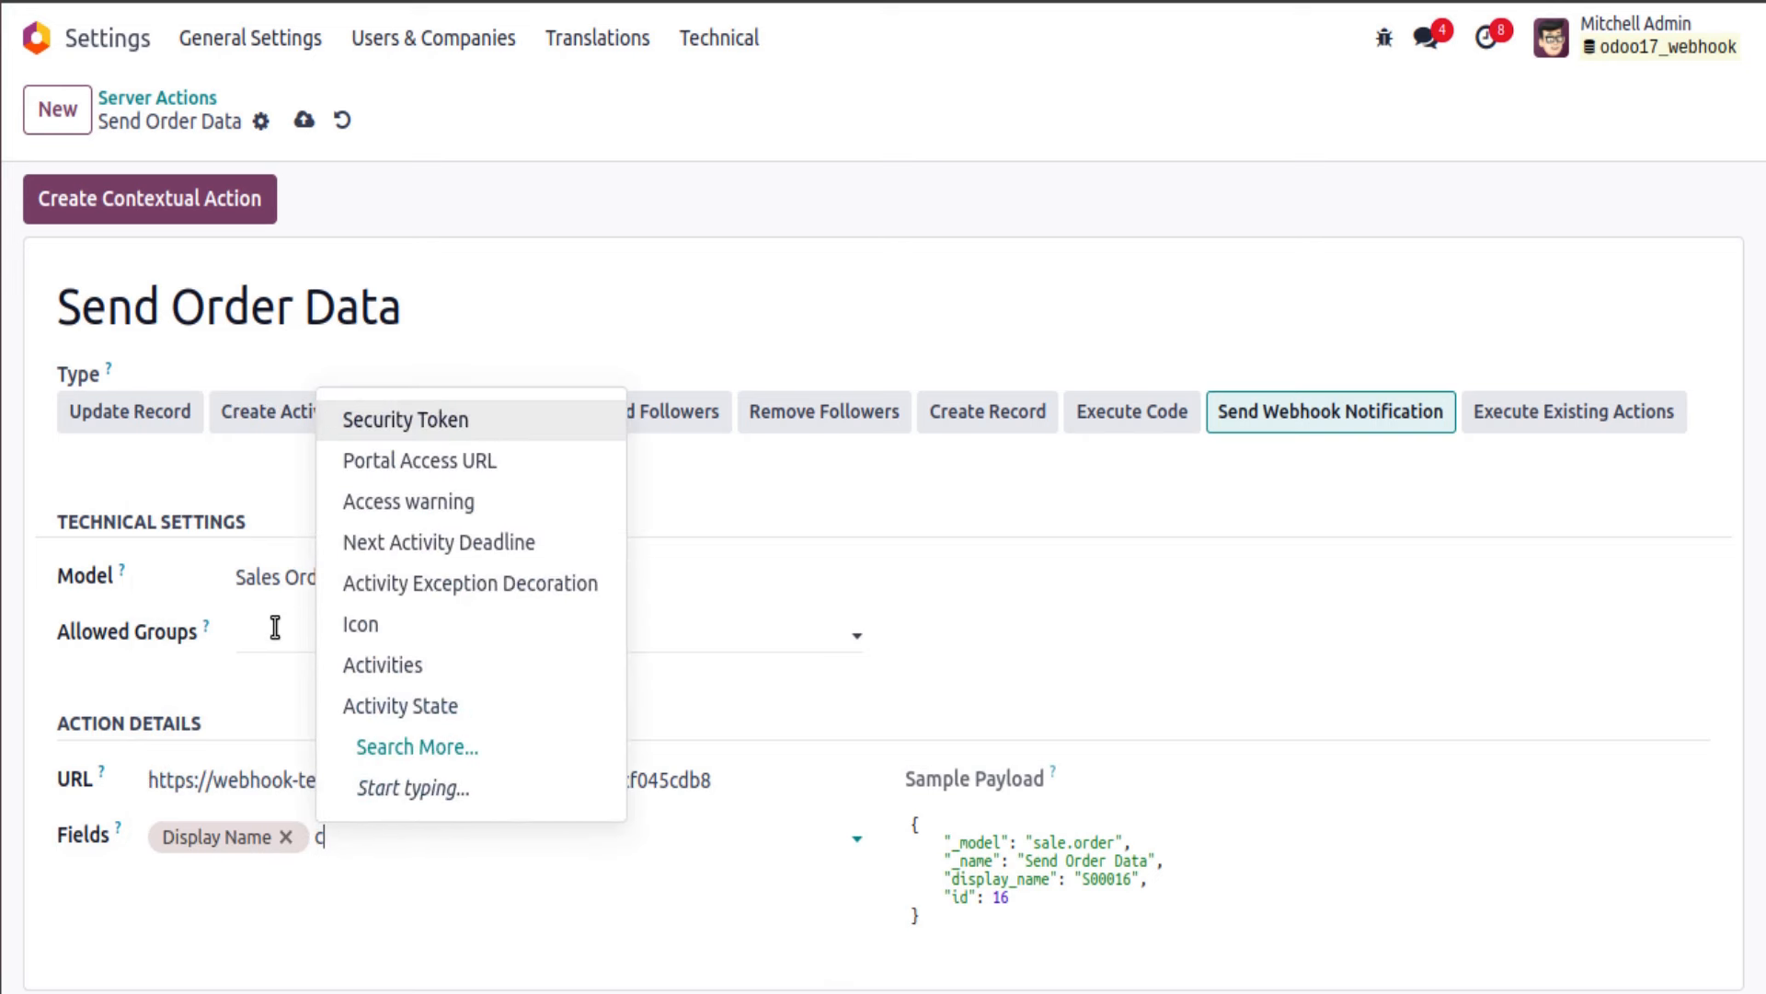
text(usommer)
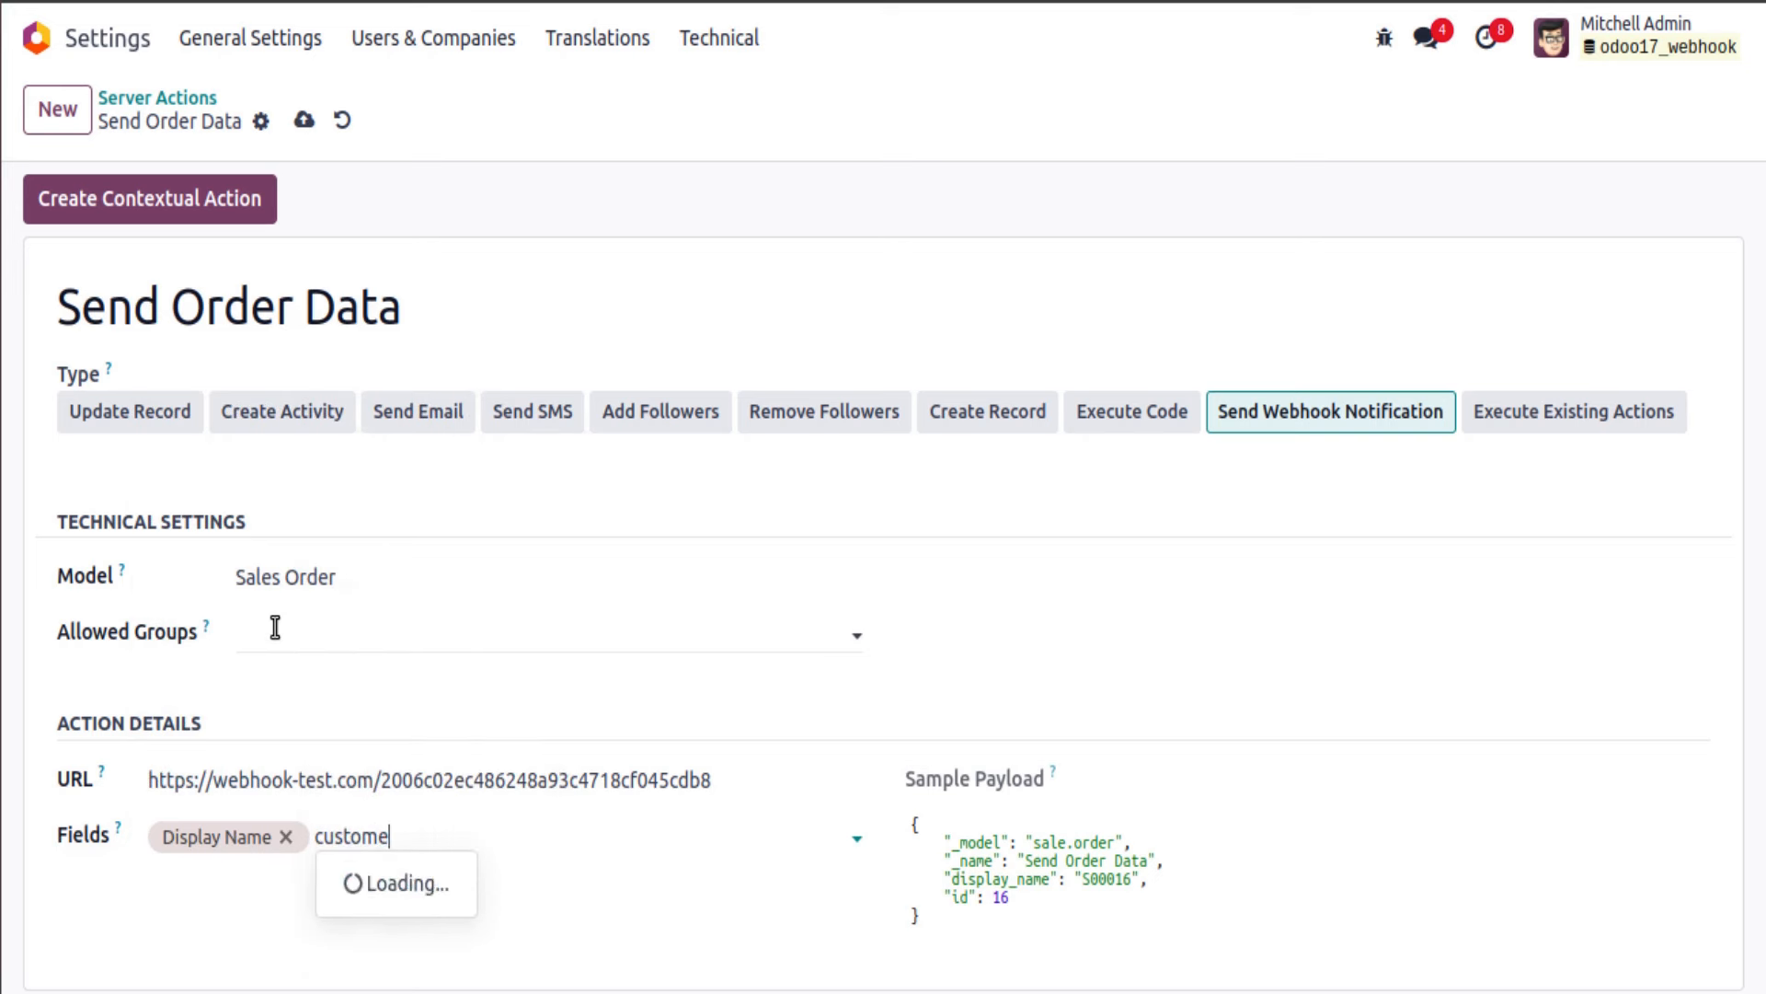
click(440, 681)
Step: Save the Send Order Data action and review its sample payload
scroll(488, 780, down, 1)
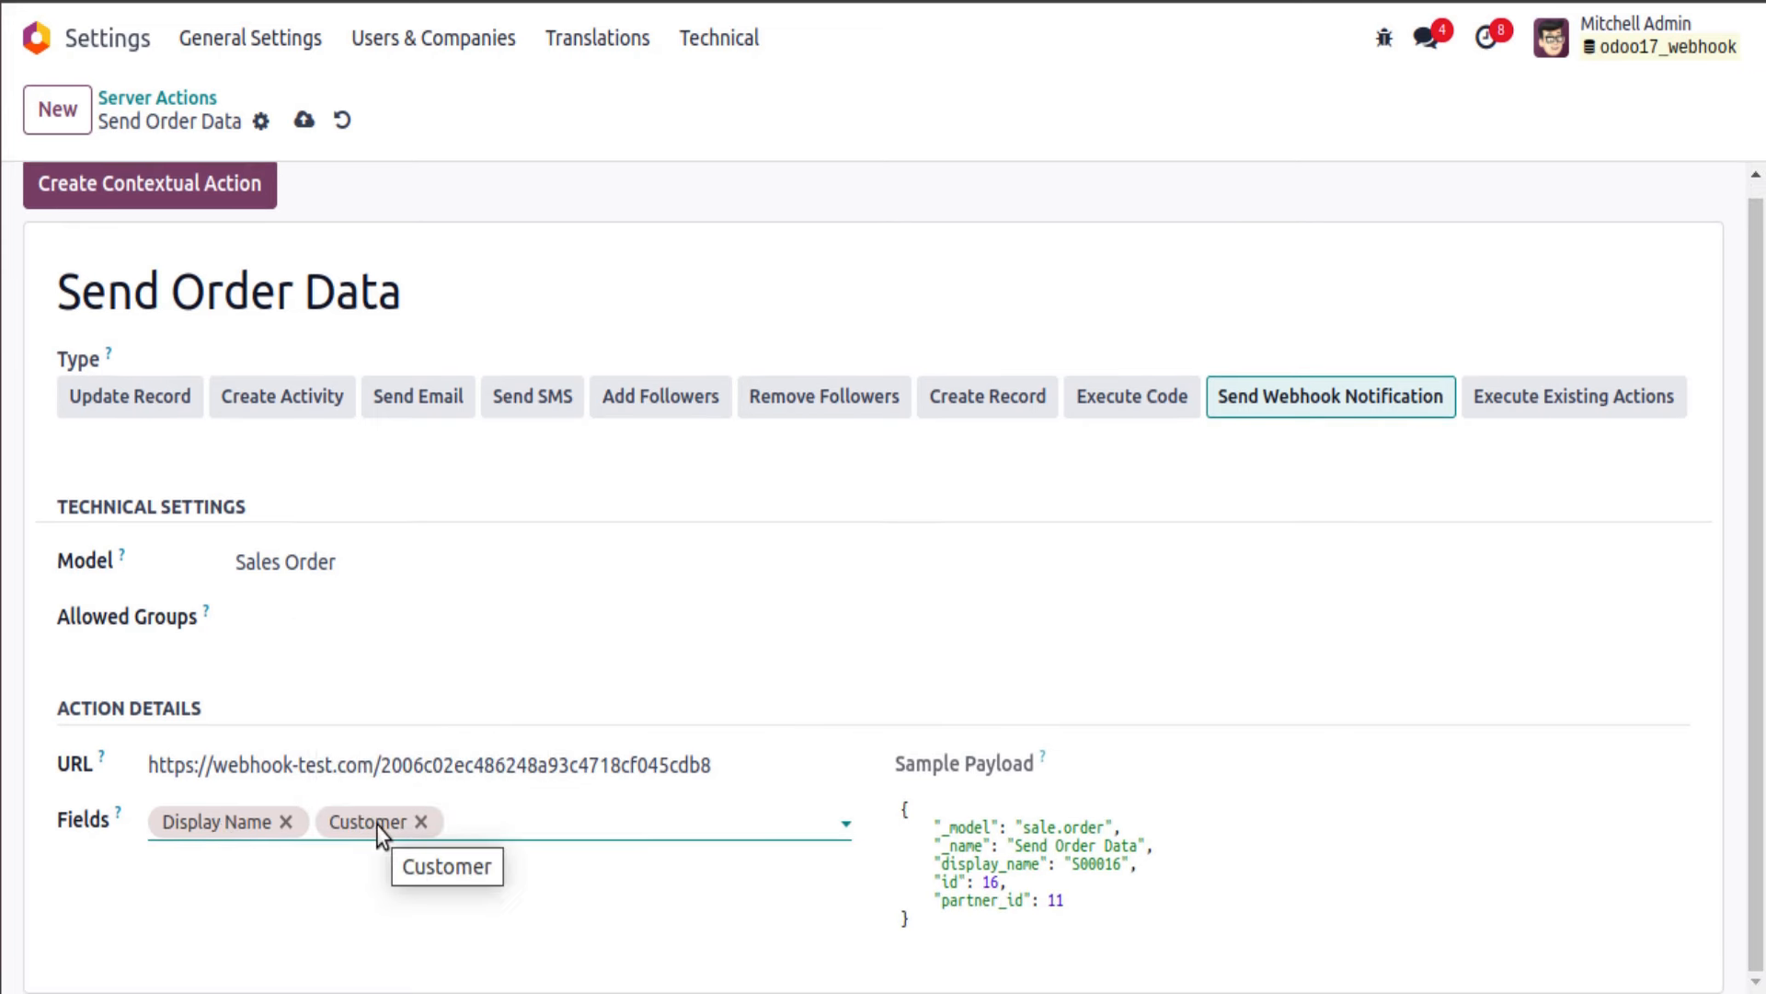
scroll(454, 812, up, 1)
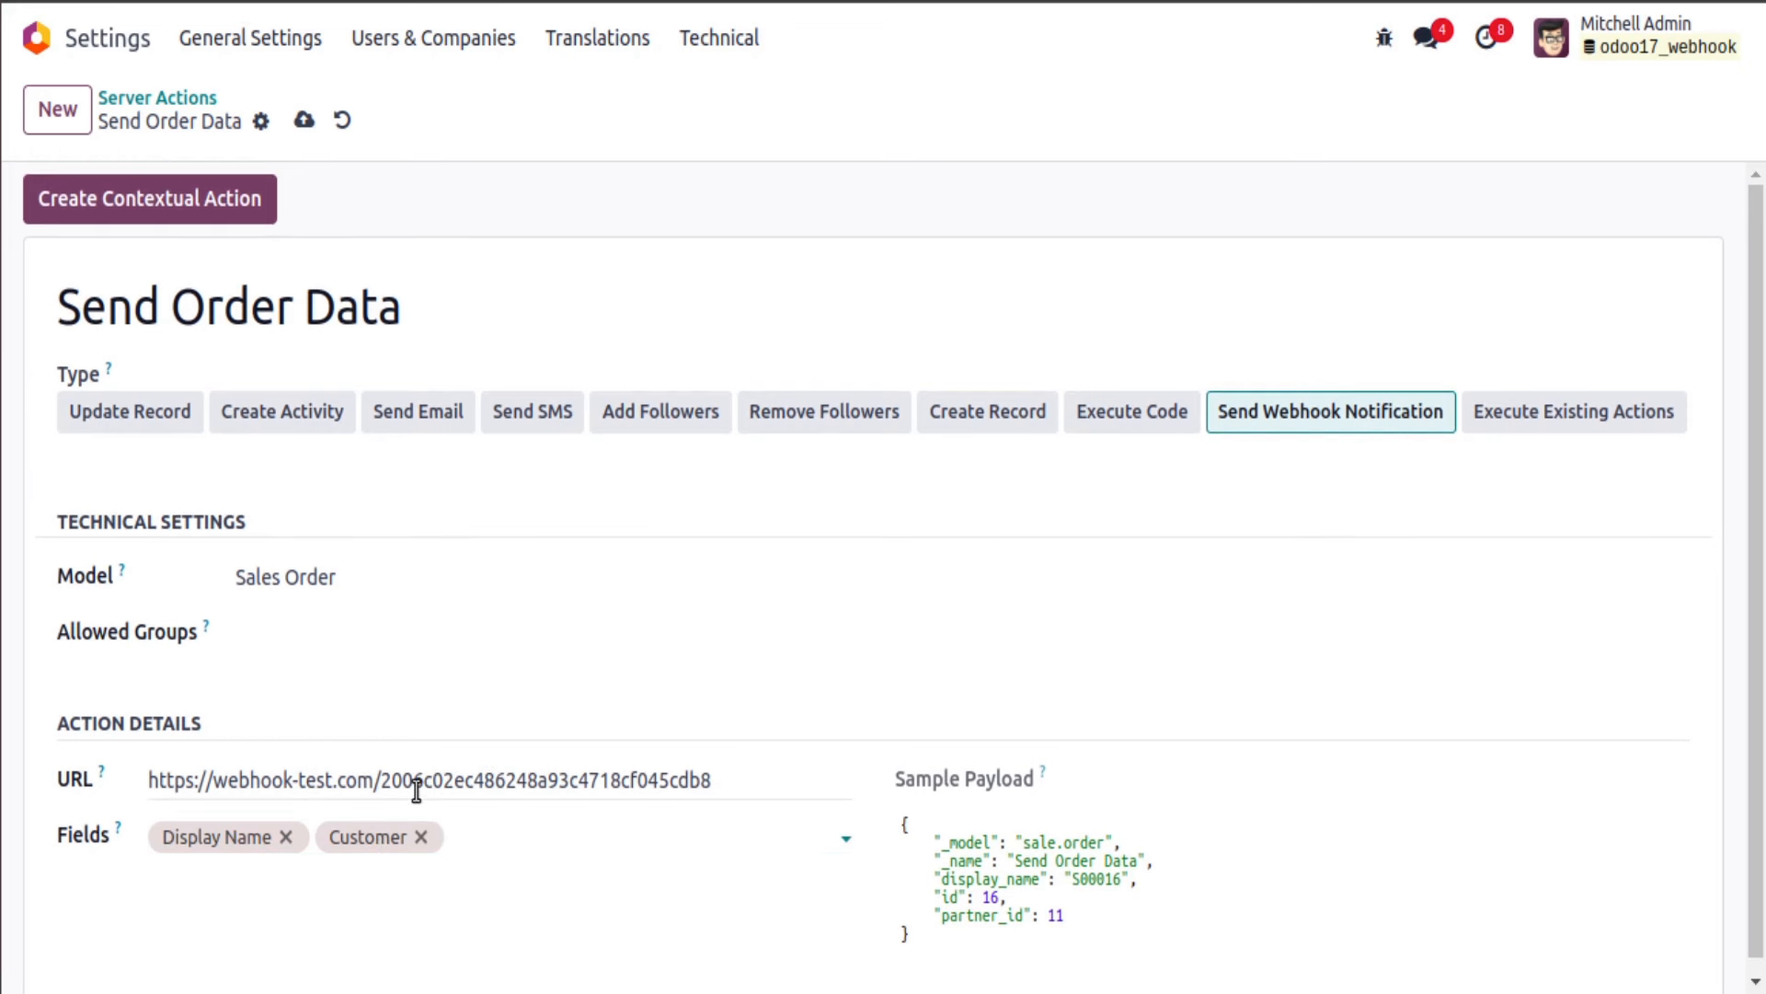
click(304, 121)
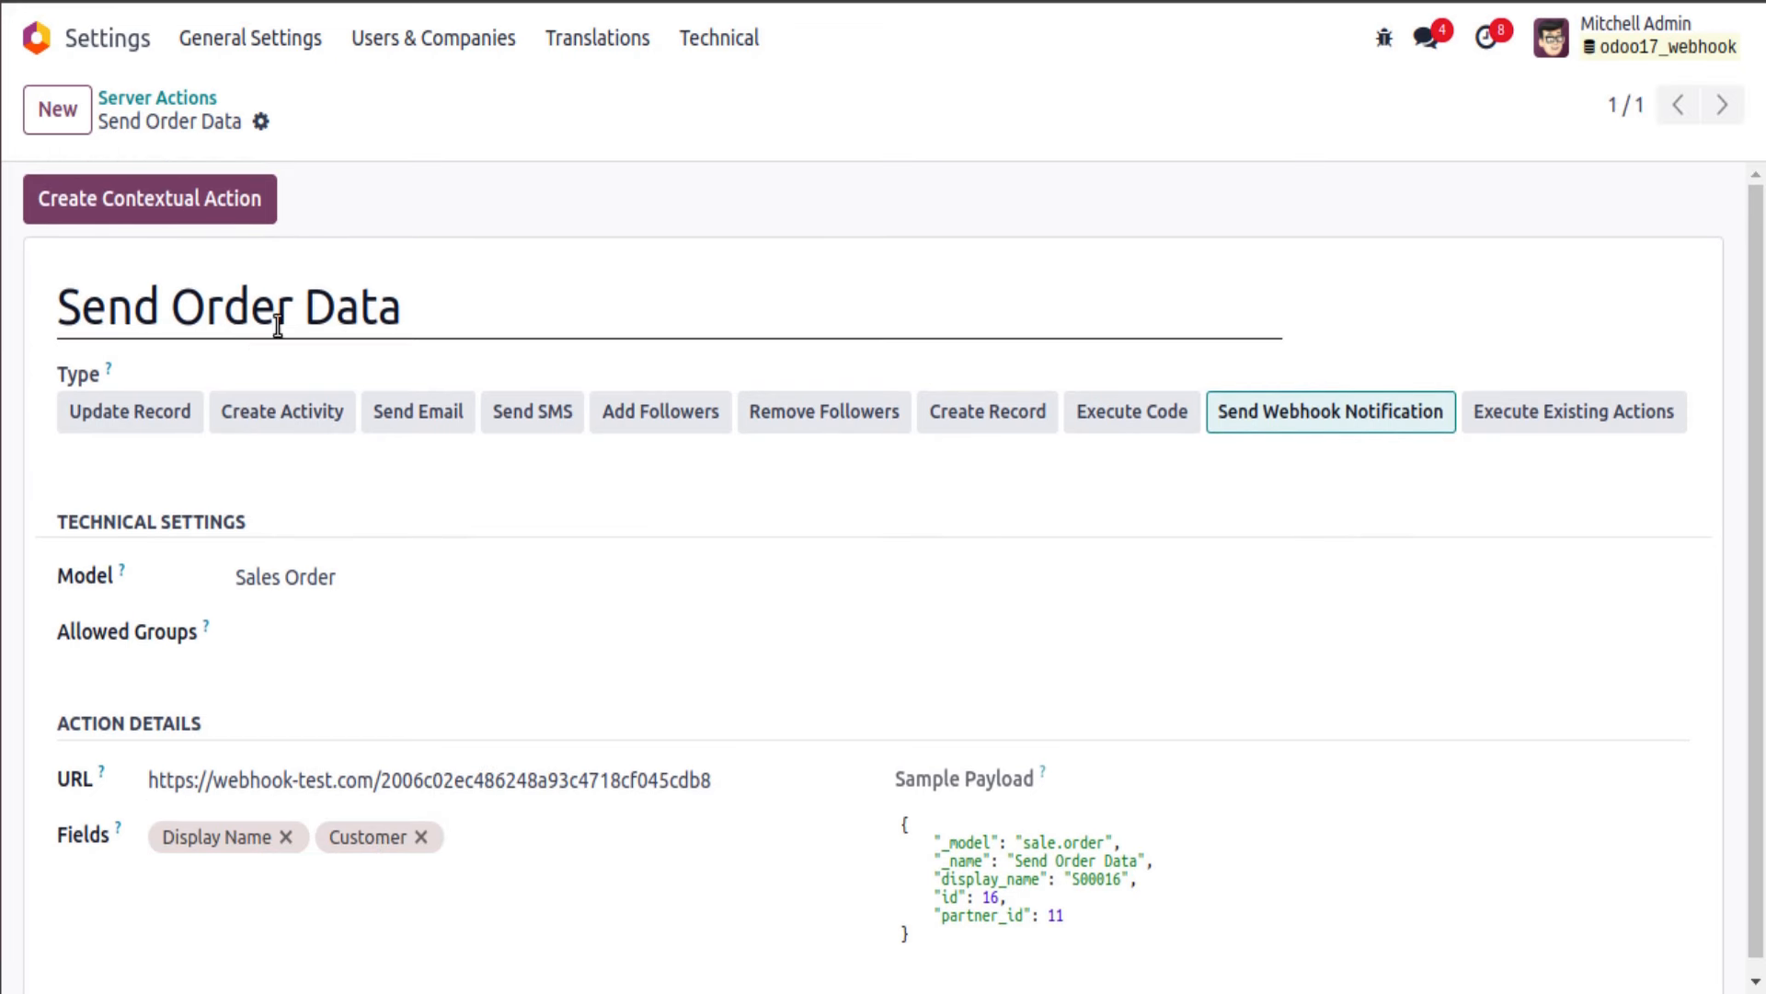
triple_click(108, 288)
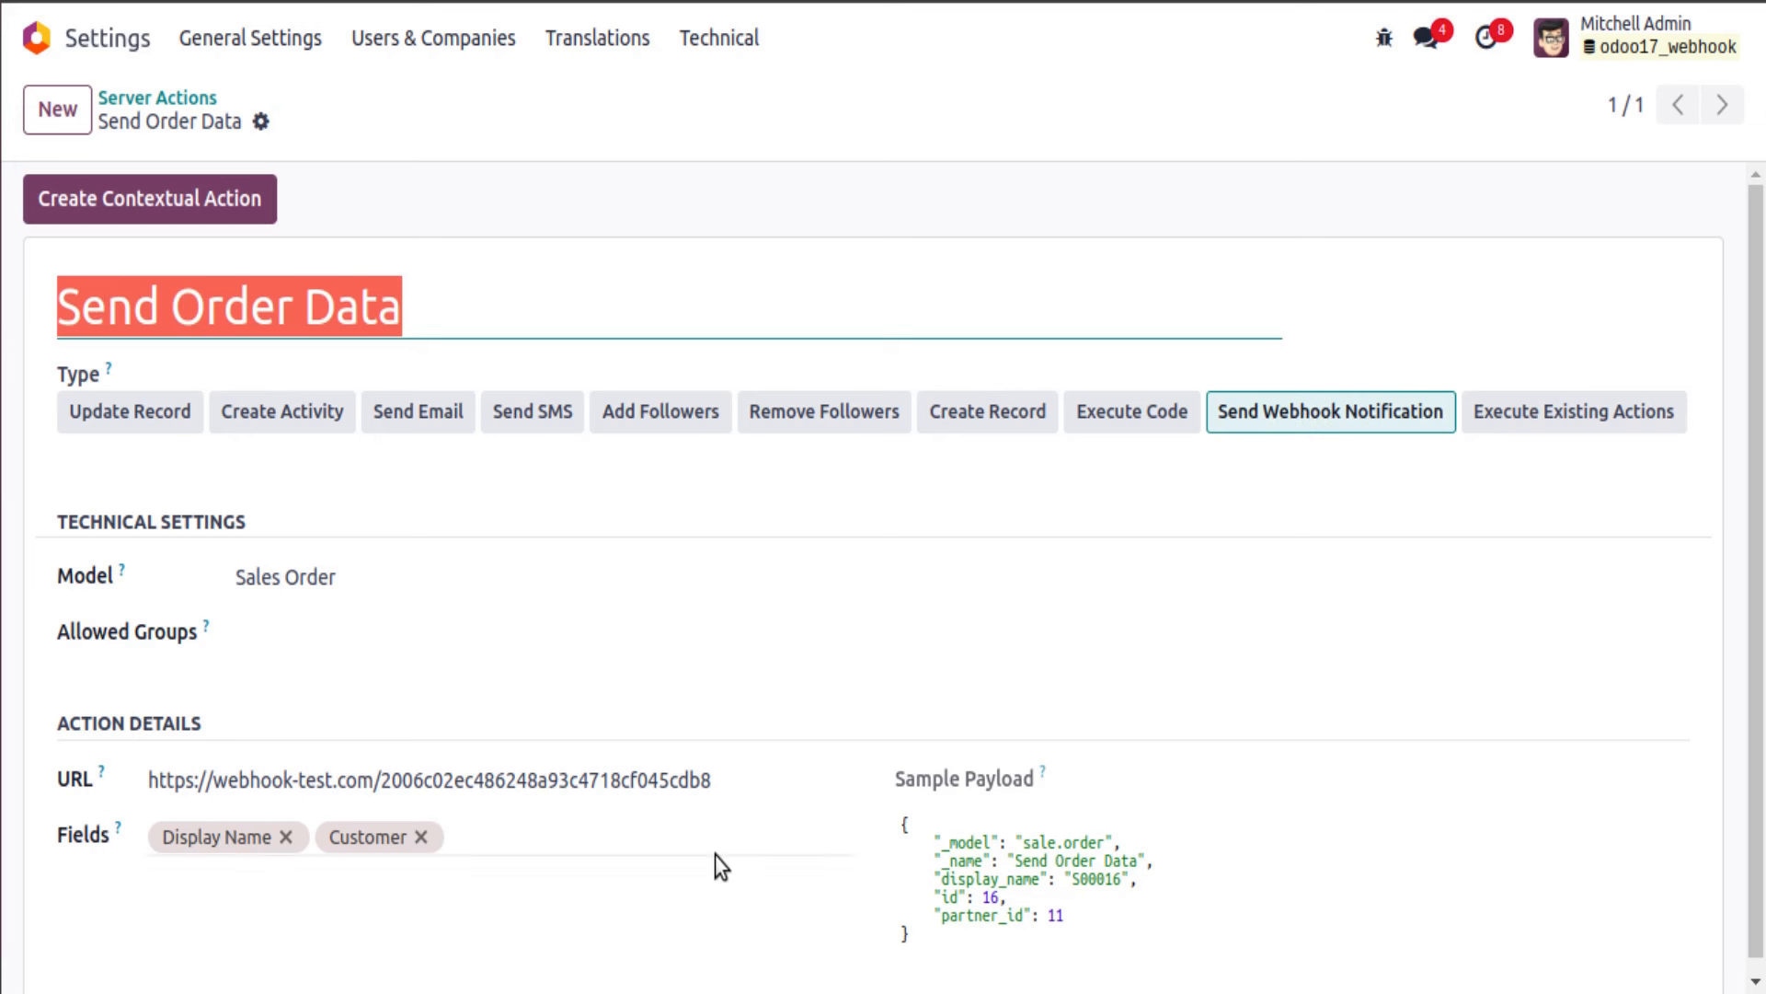
drag(906, 821, 935, 947)
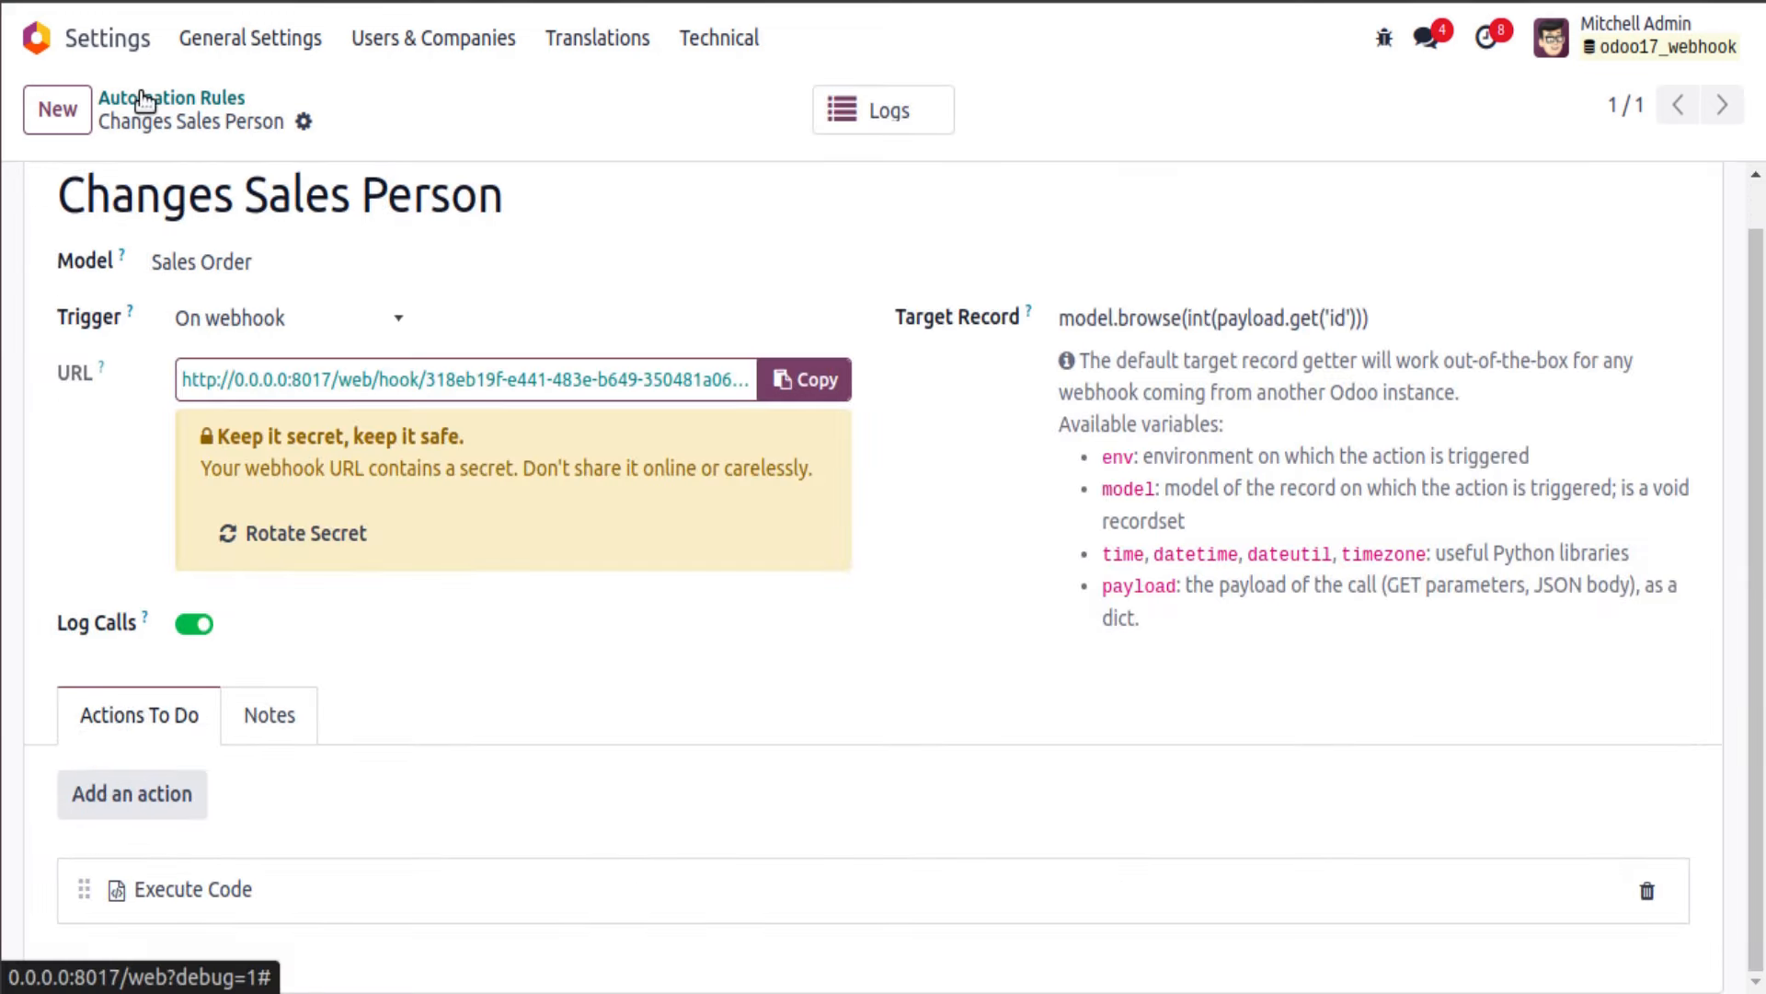
Step: Start a new automation rule named Send Order Data on the Sales Order model
click(143, 99)
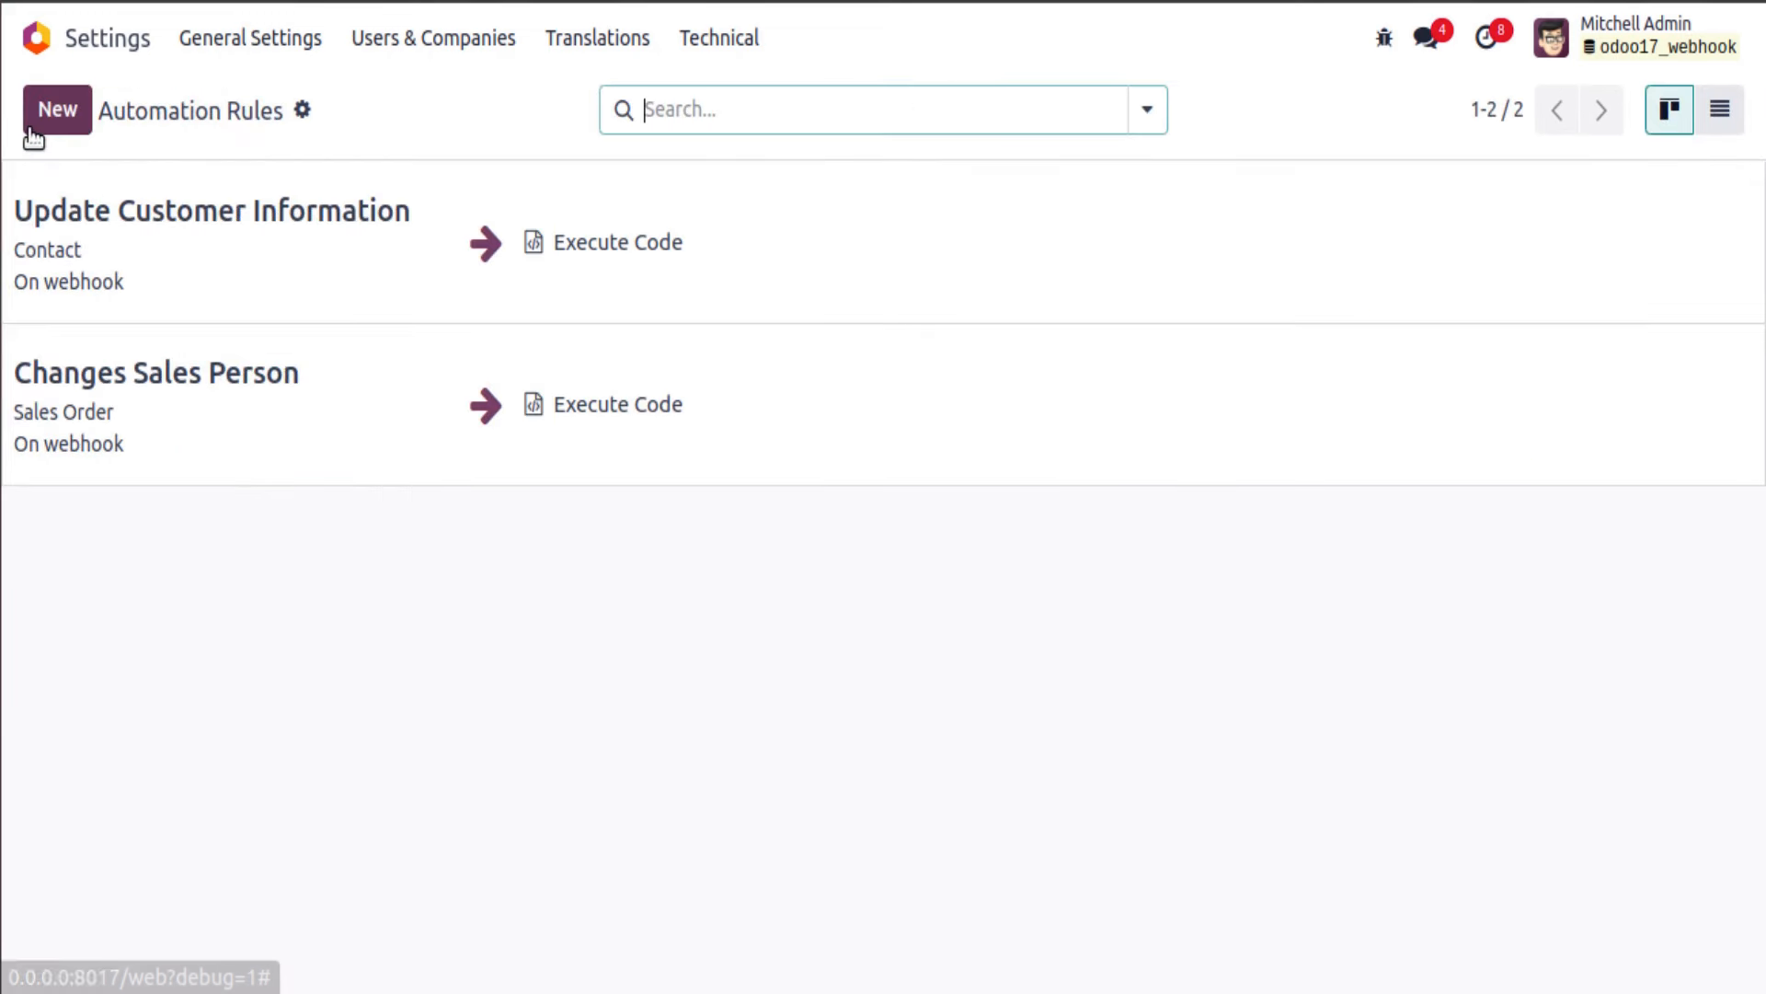
click(55, 111)
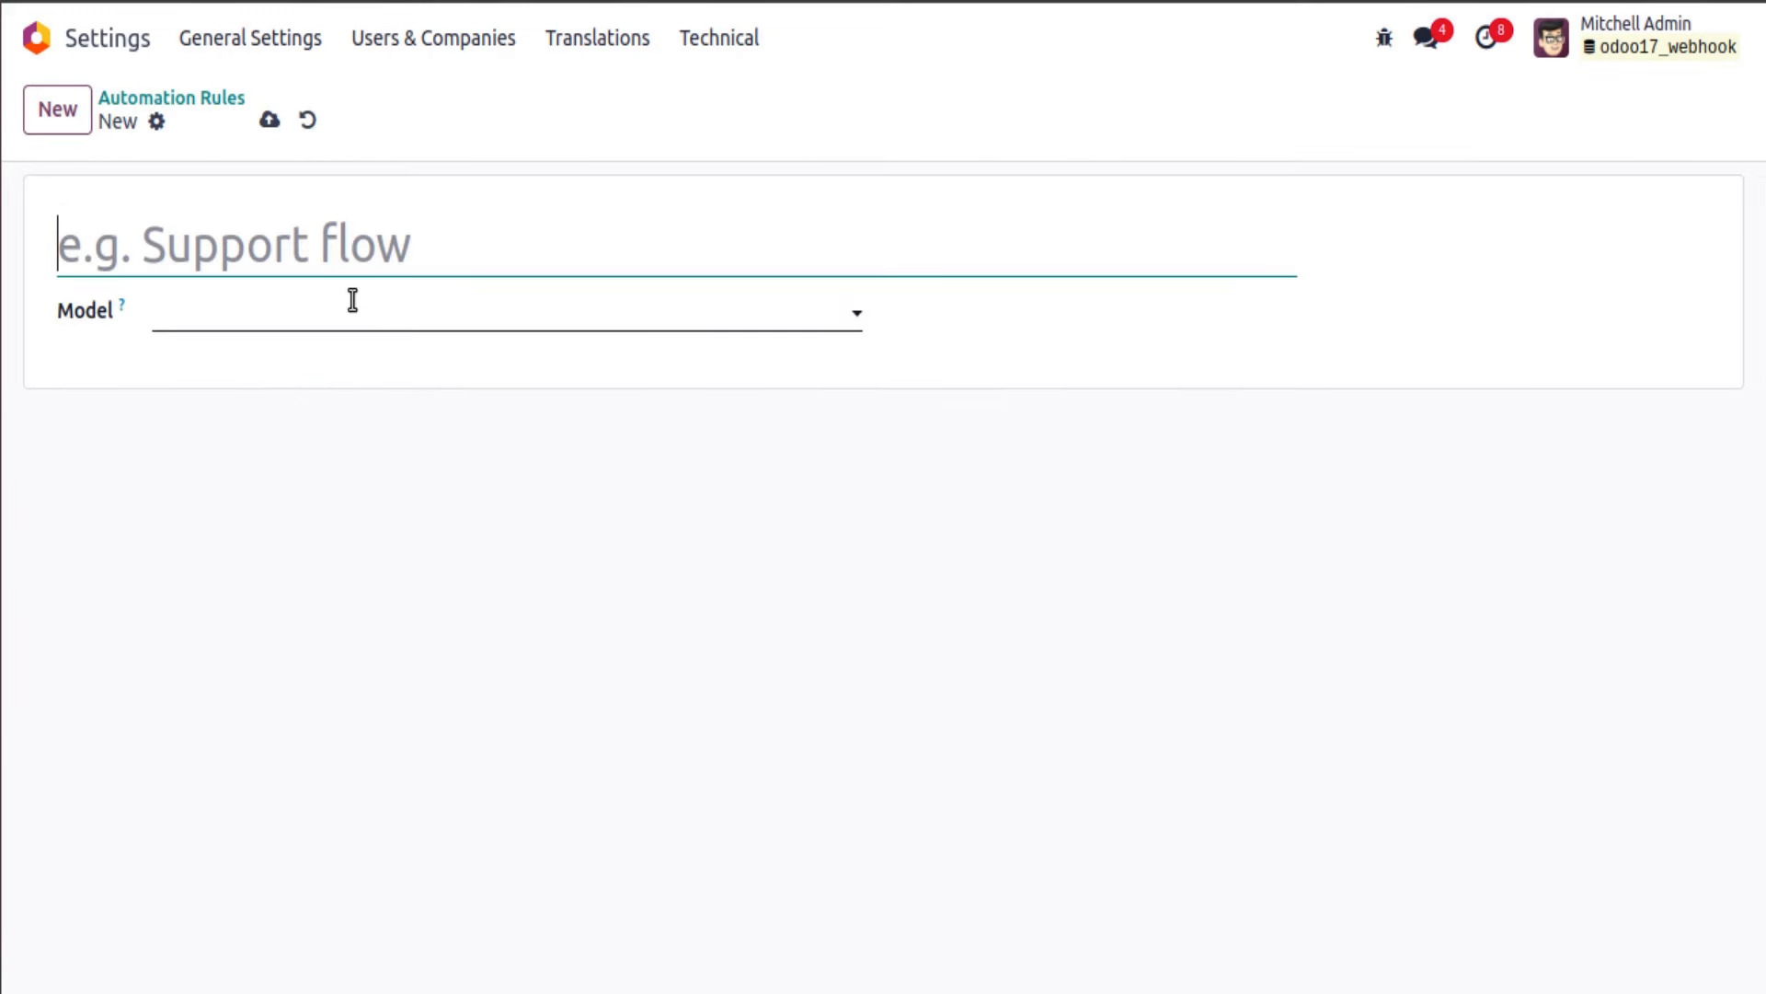
text(Send )
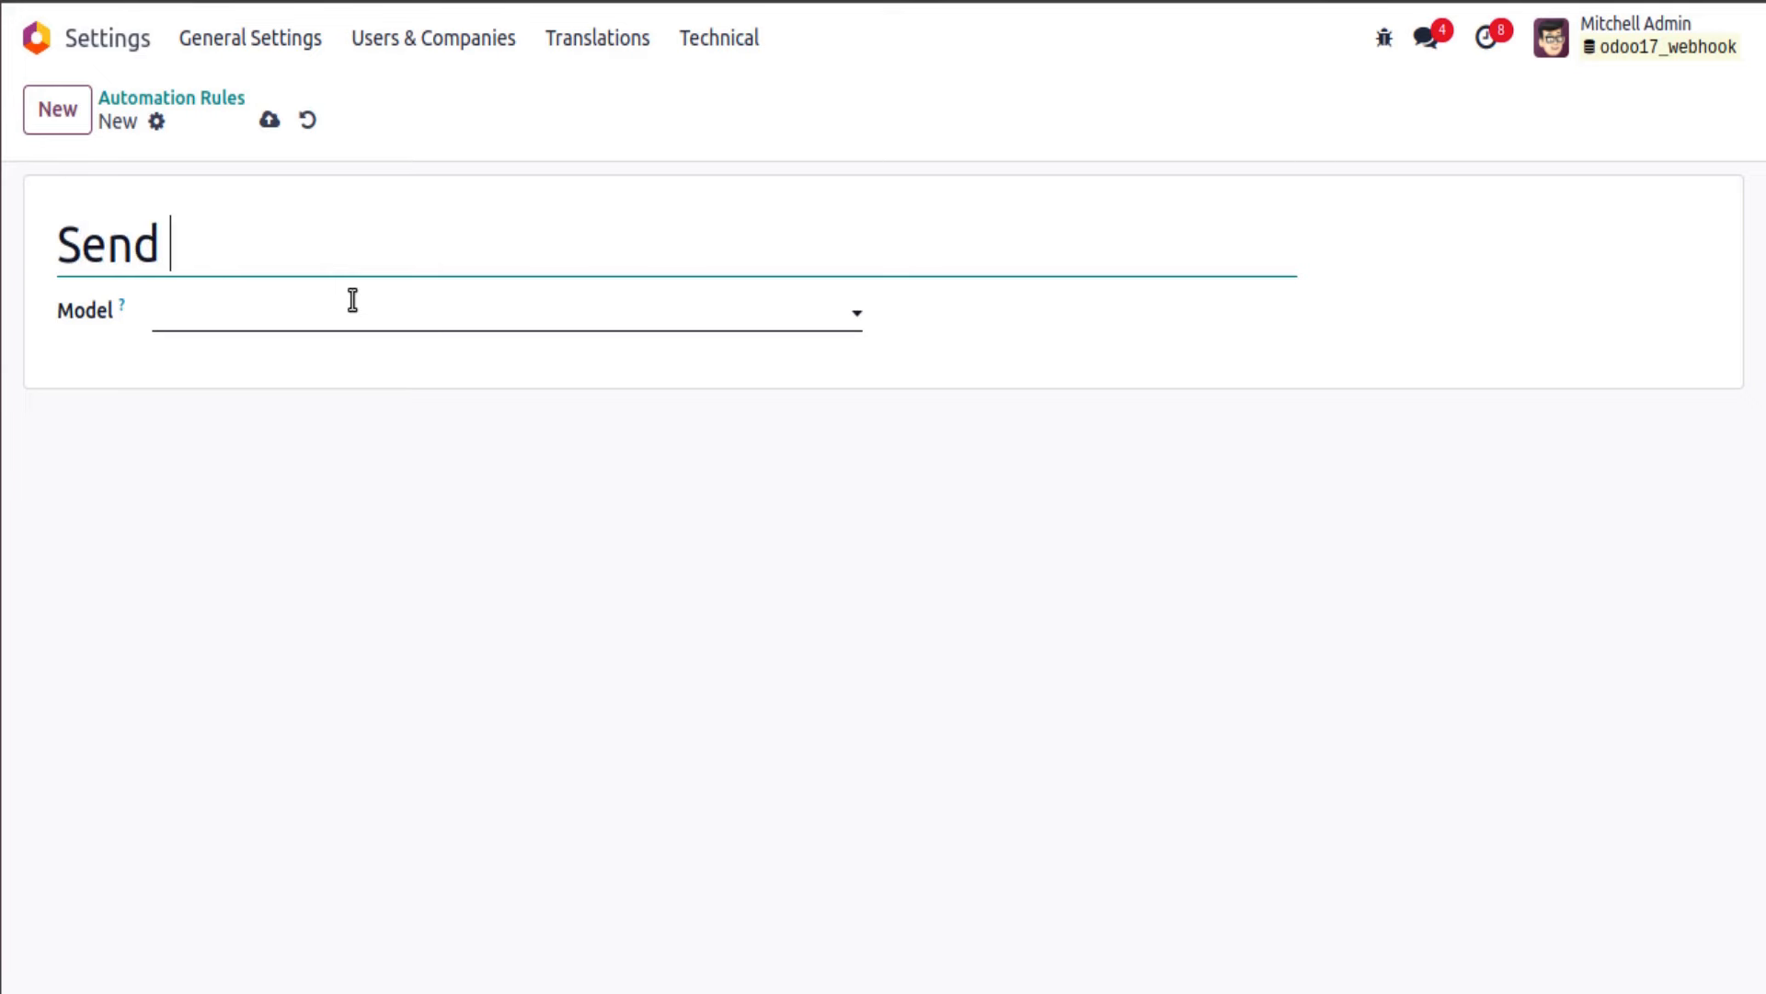
text(Order Data)
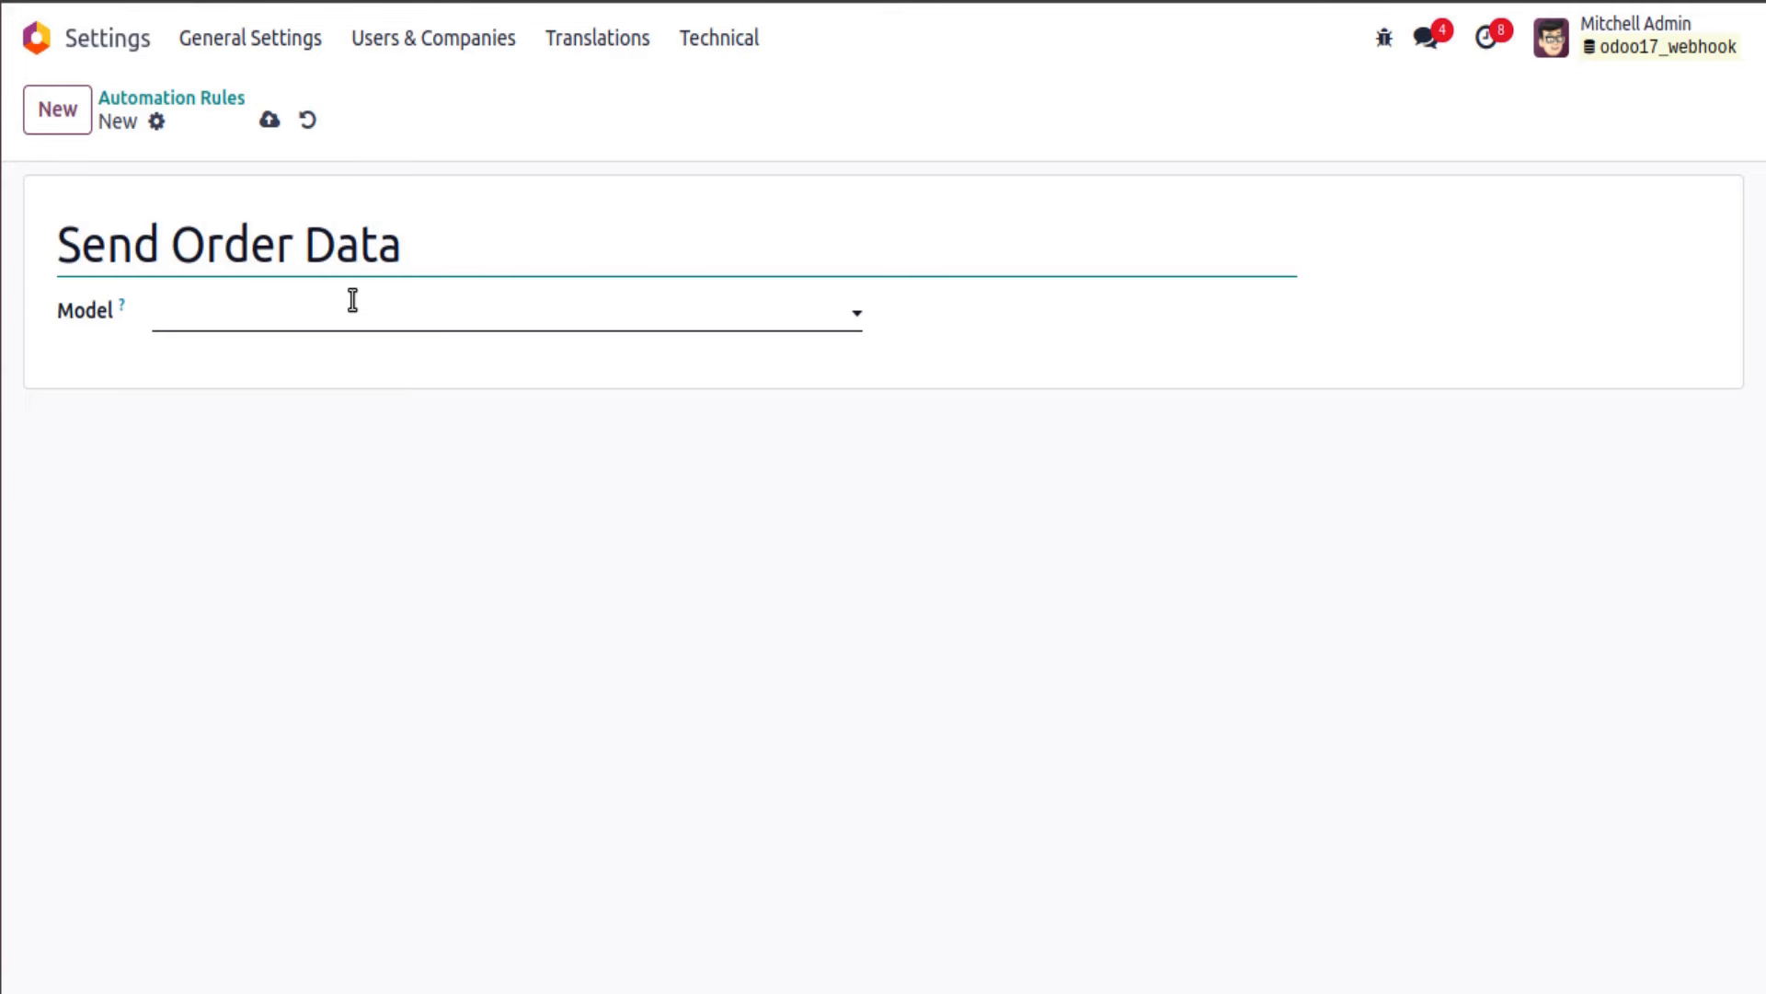
click(360, 306)
text(sale.order)
click(226, 363)
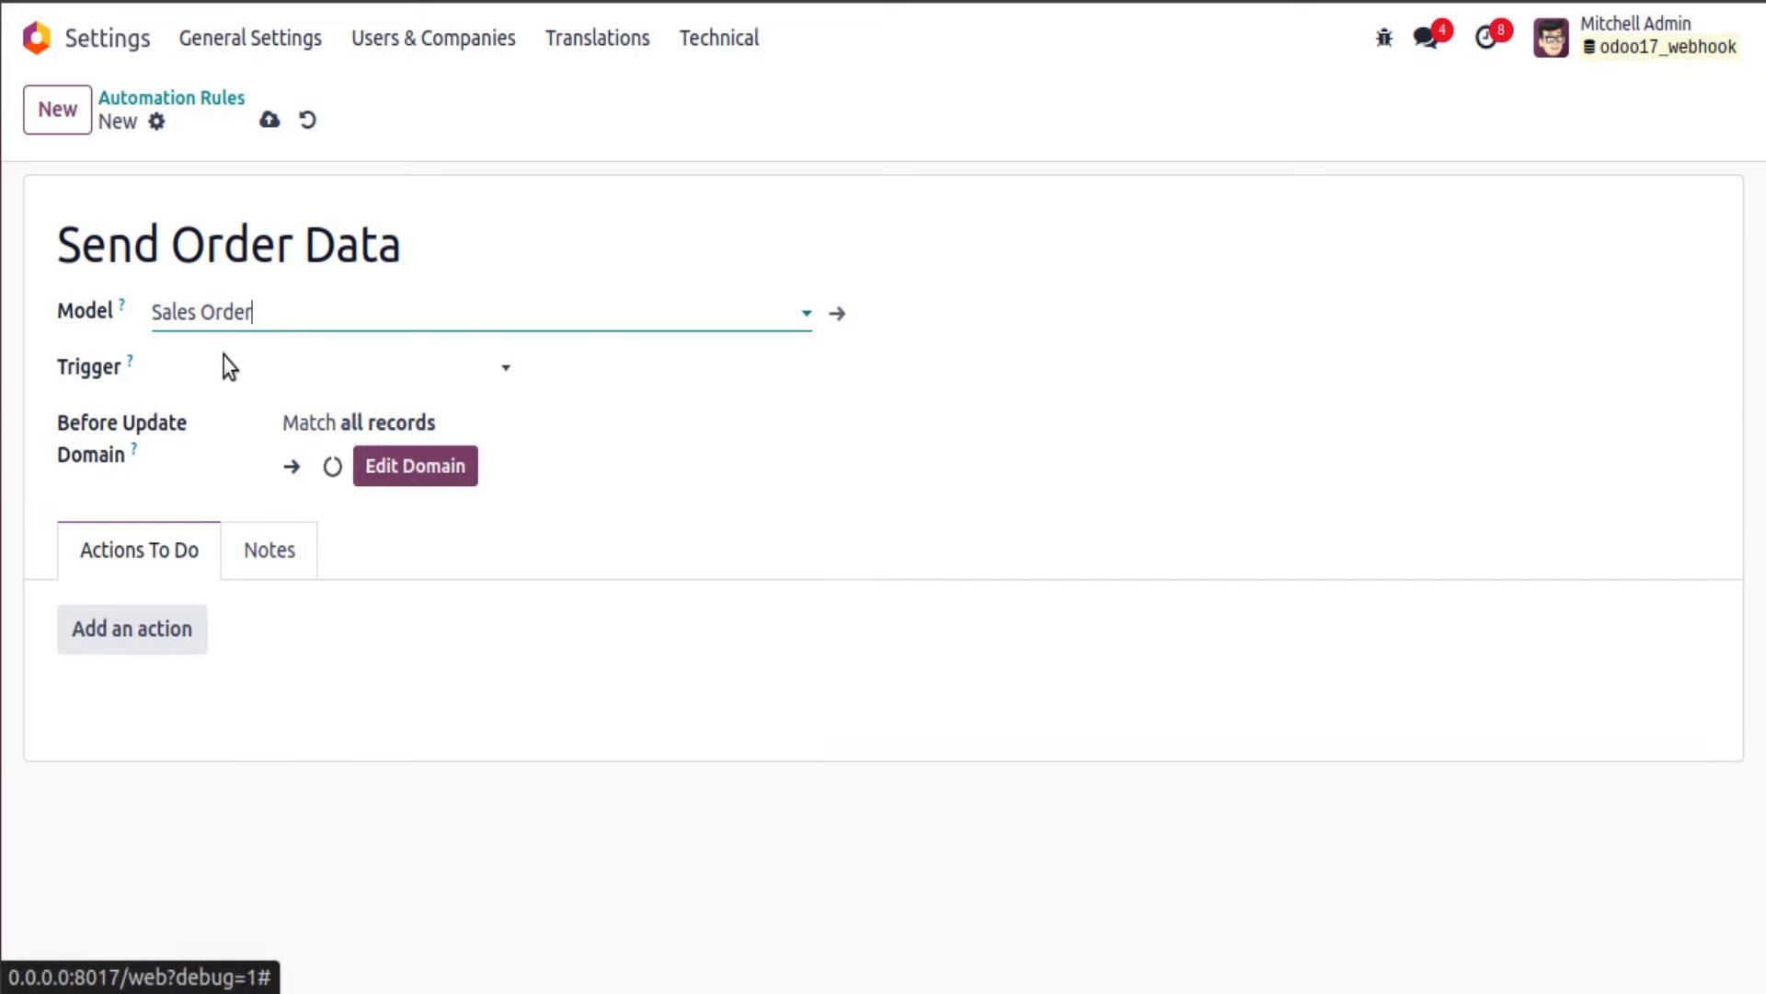
Step: Set the rule's trigger to On save
click(319, 370)
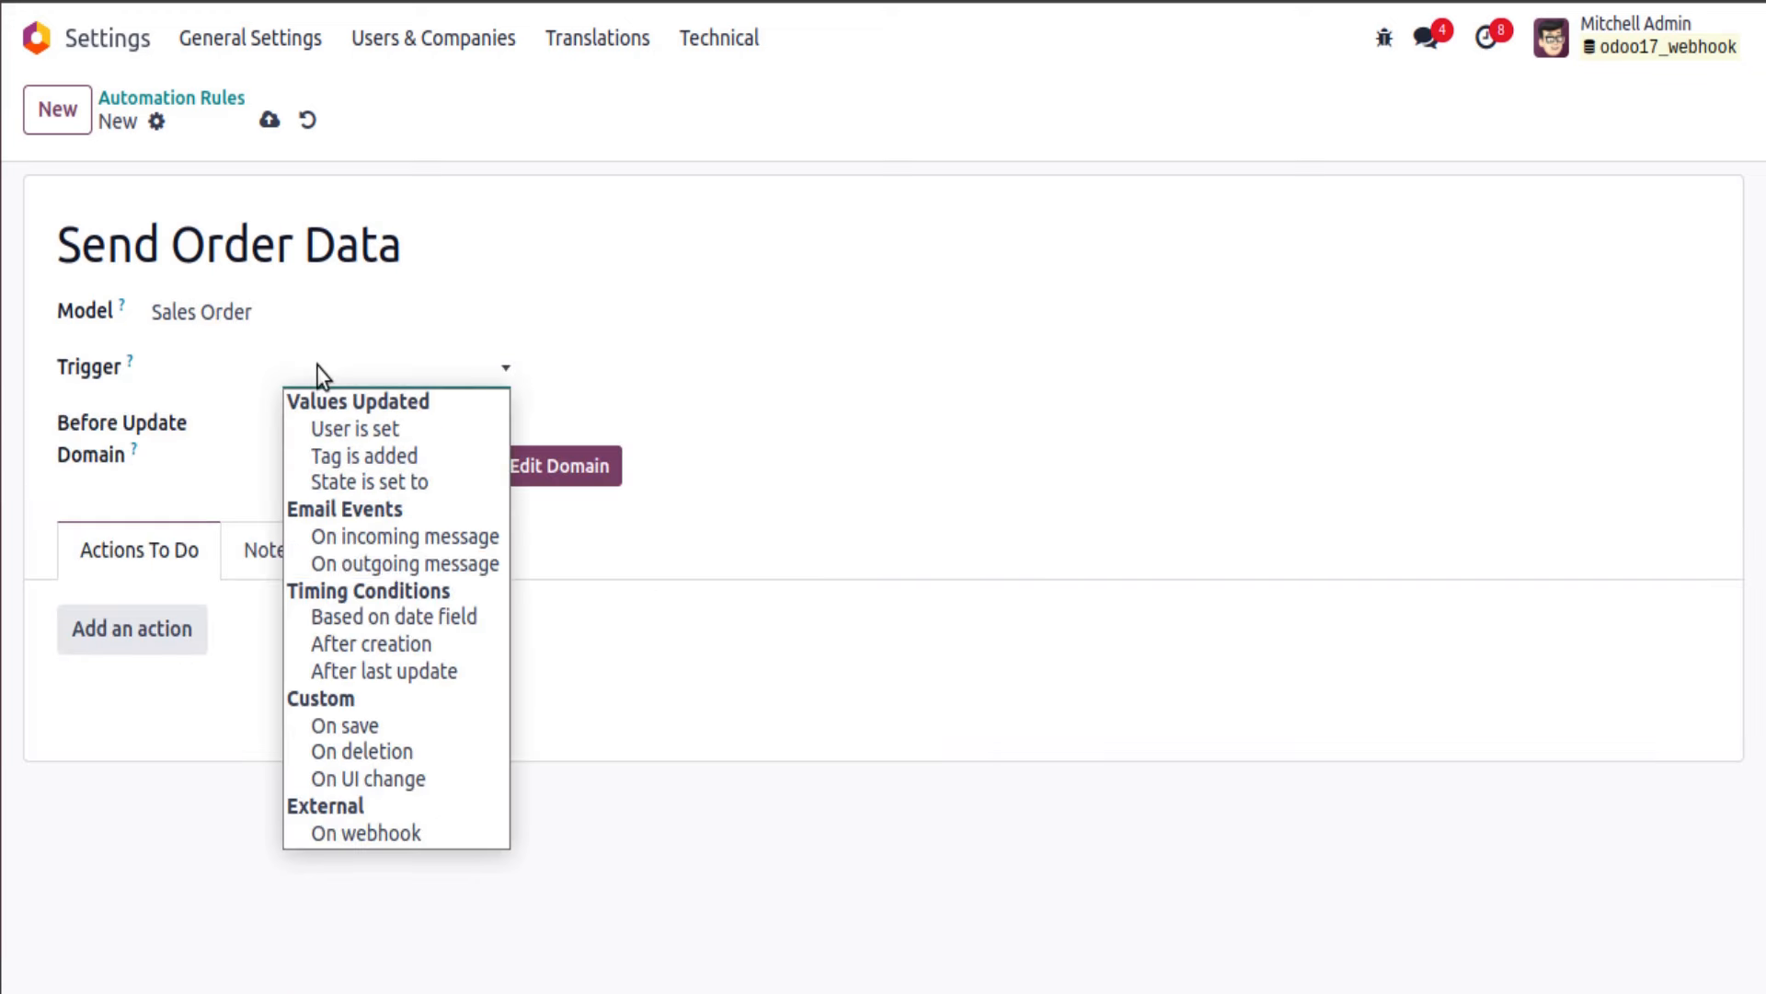
click(403, 729)
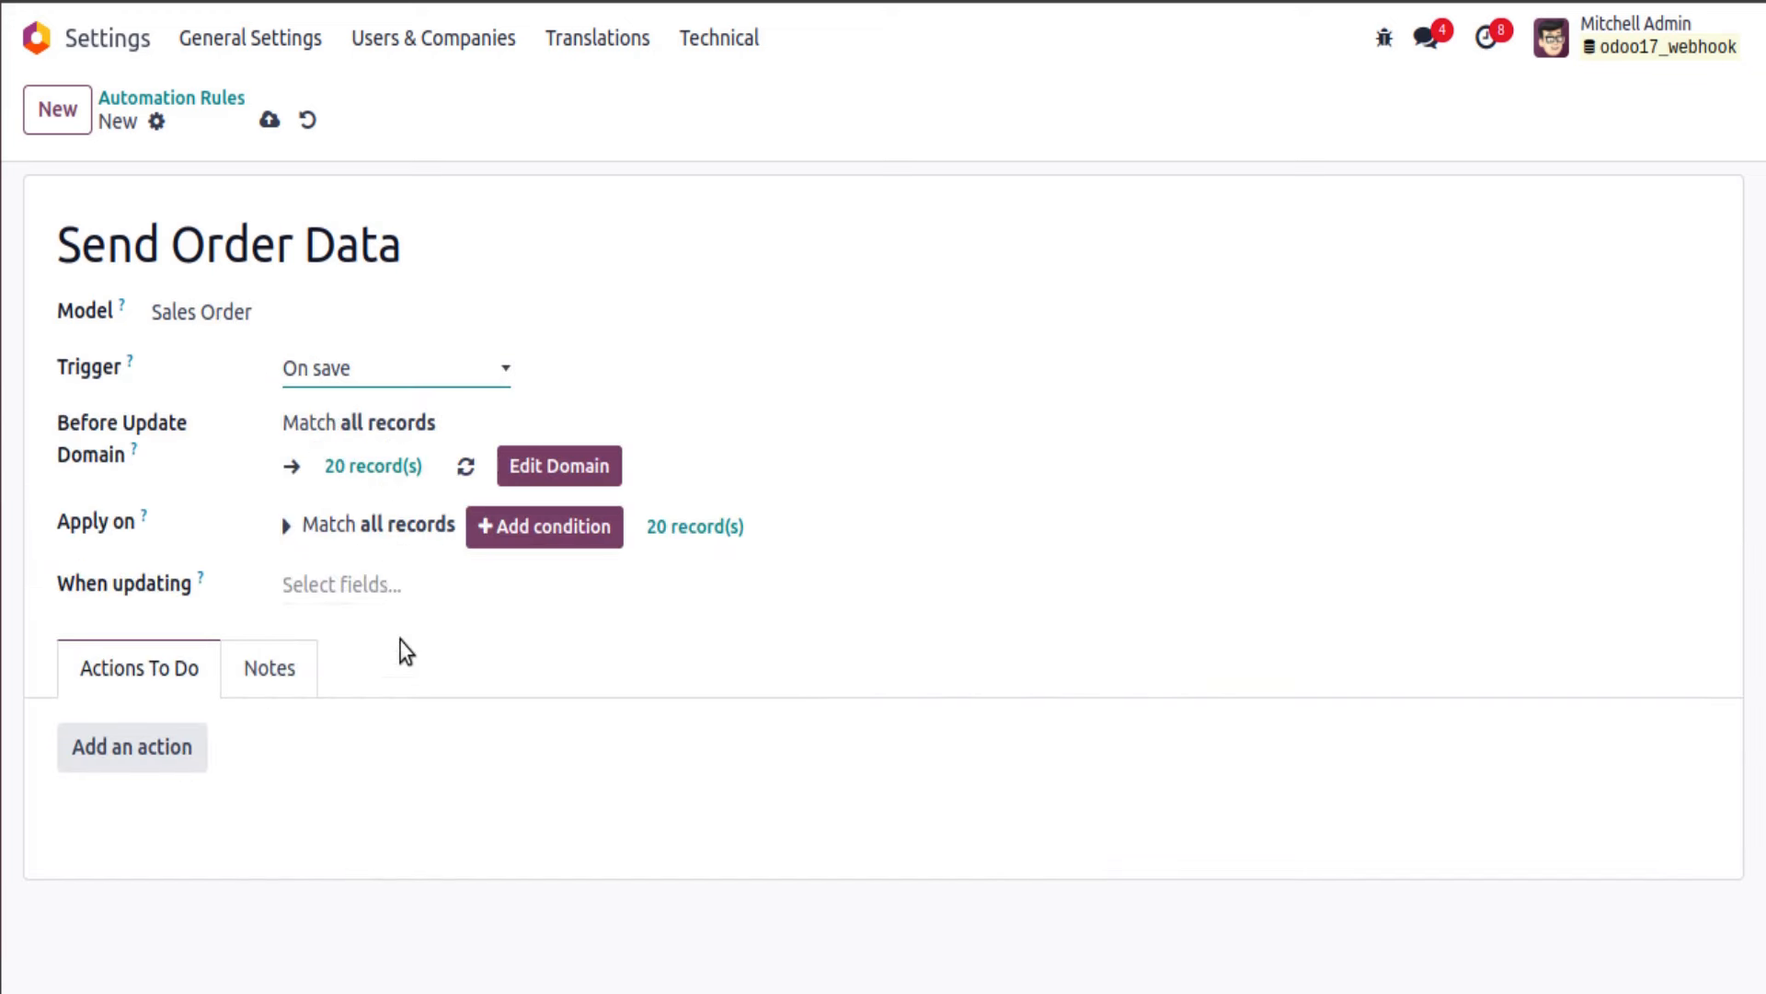
click(361, 379)
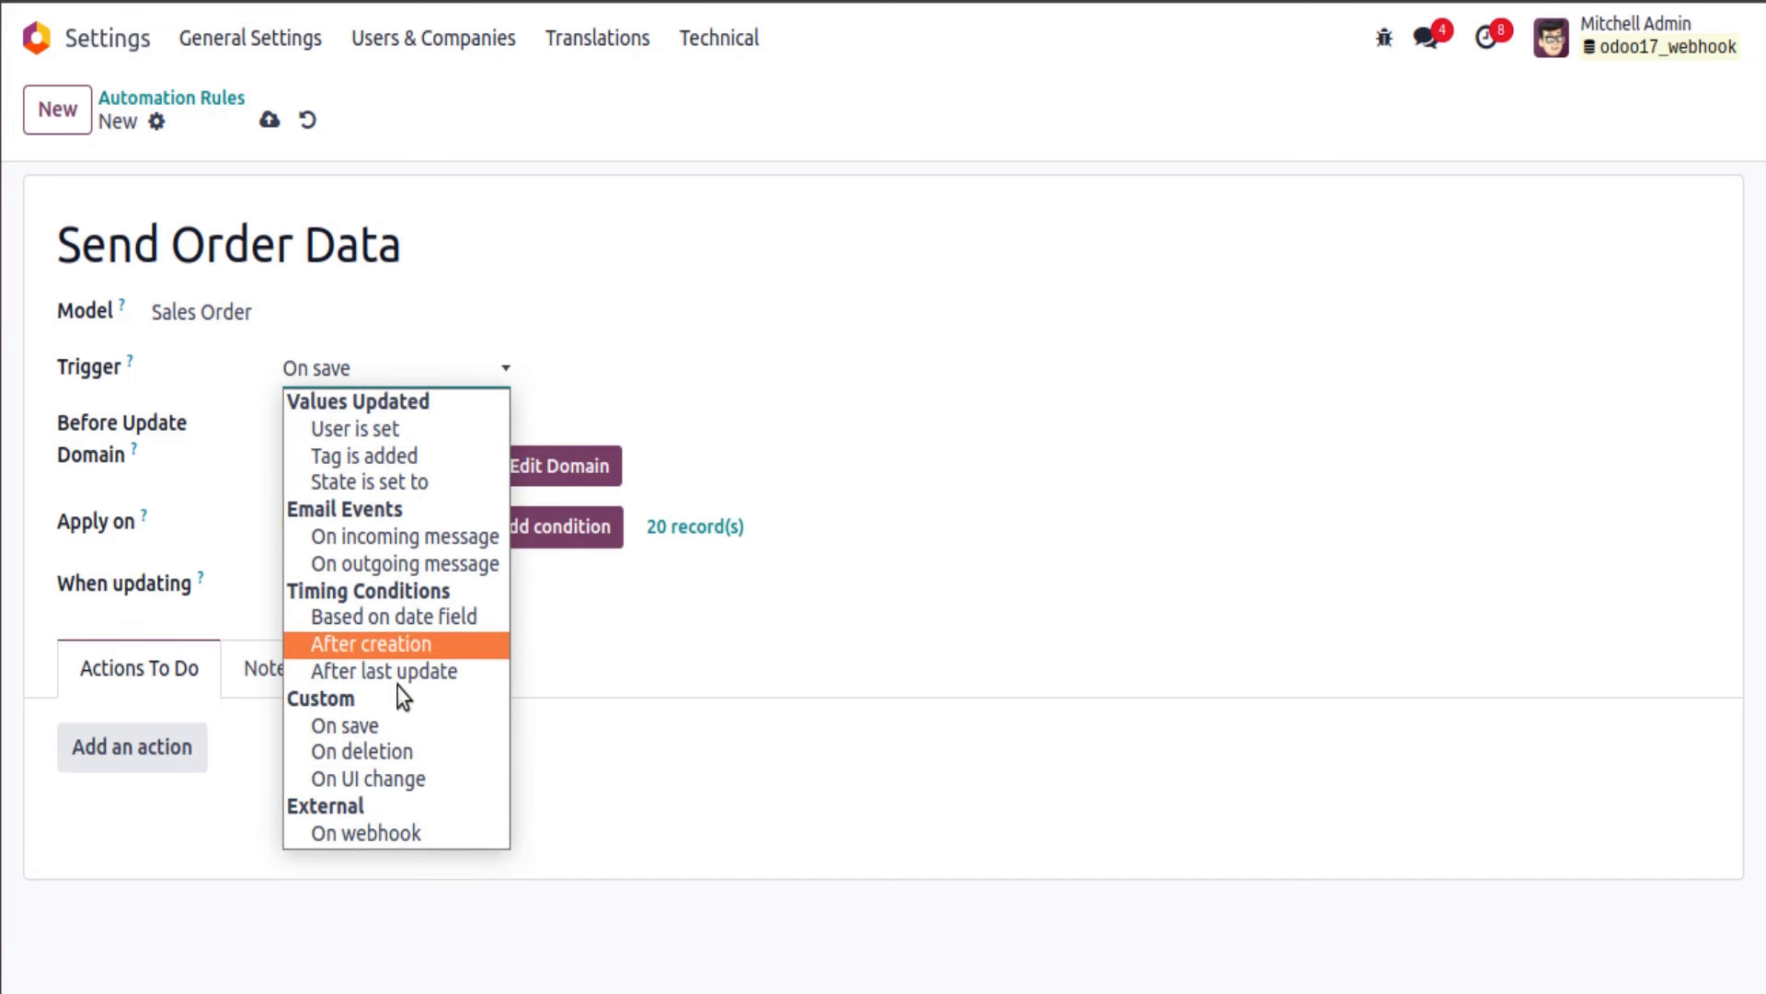
click(616, 817)
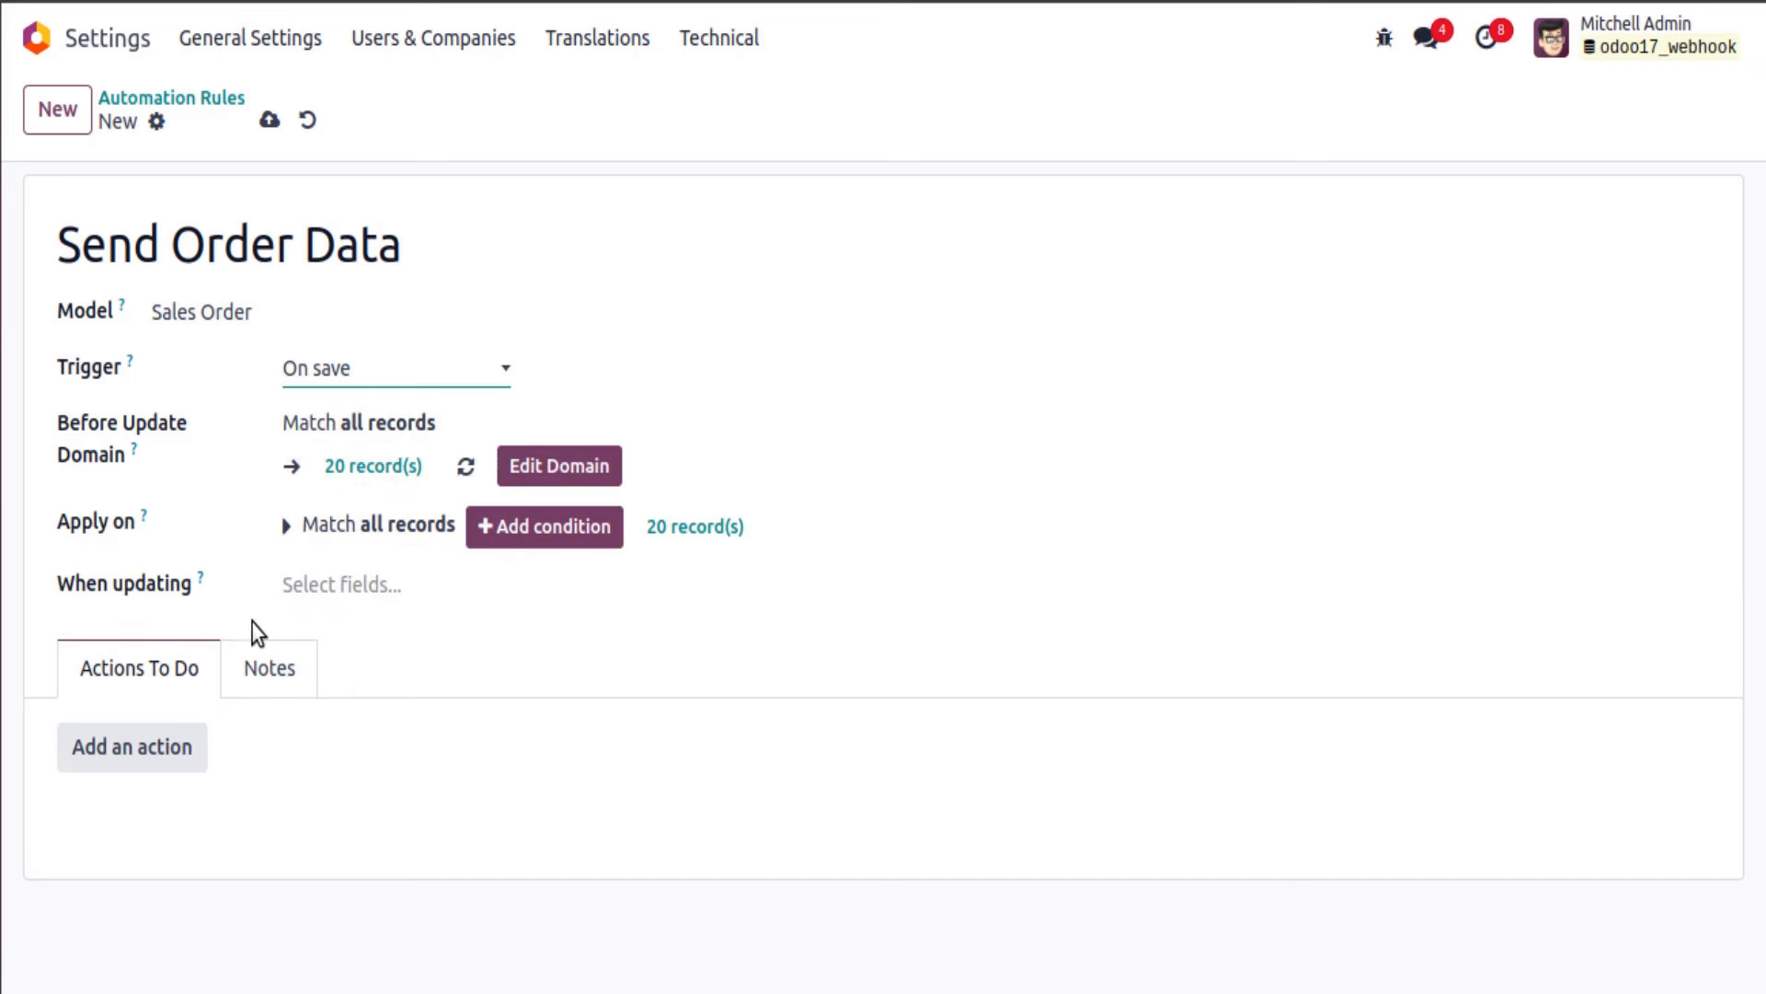
Step: Add an Execute Existing Actions action running the Send Order Data webhook action, then save the rule
click(151, 748)
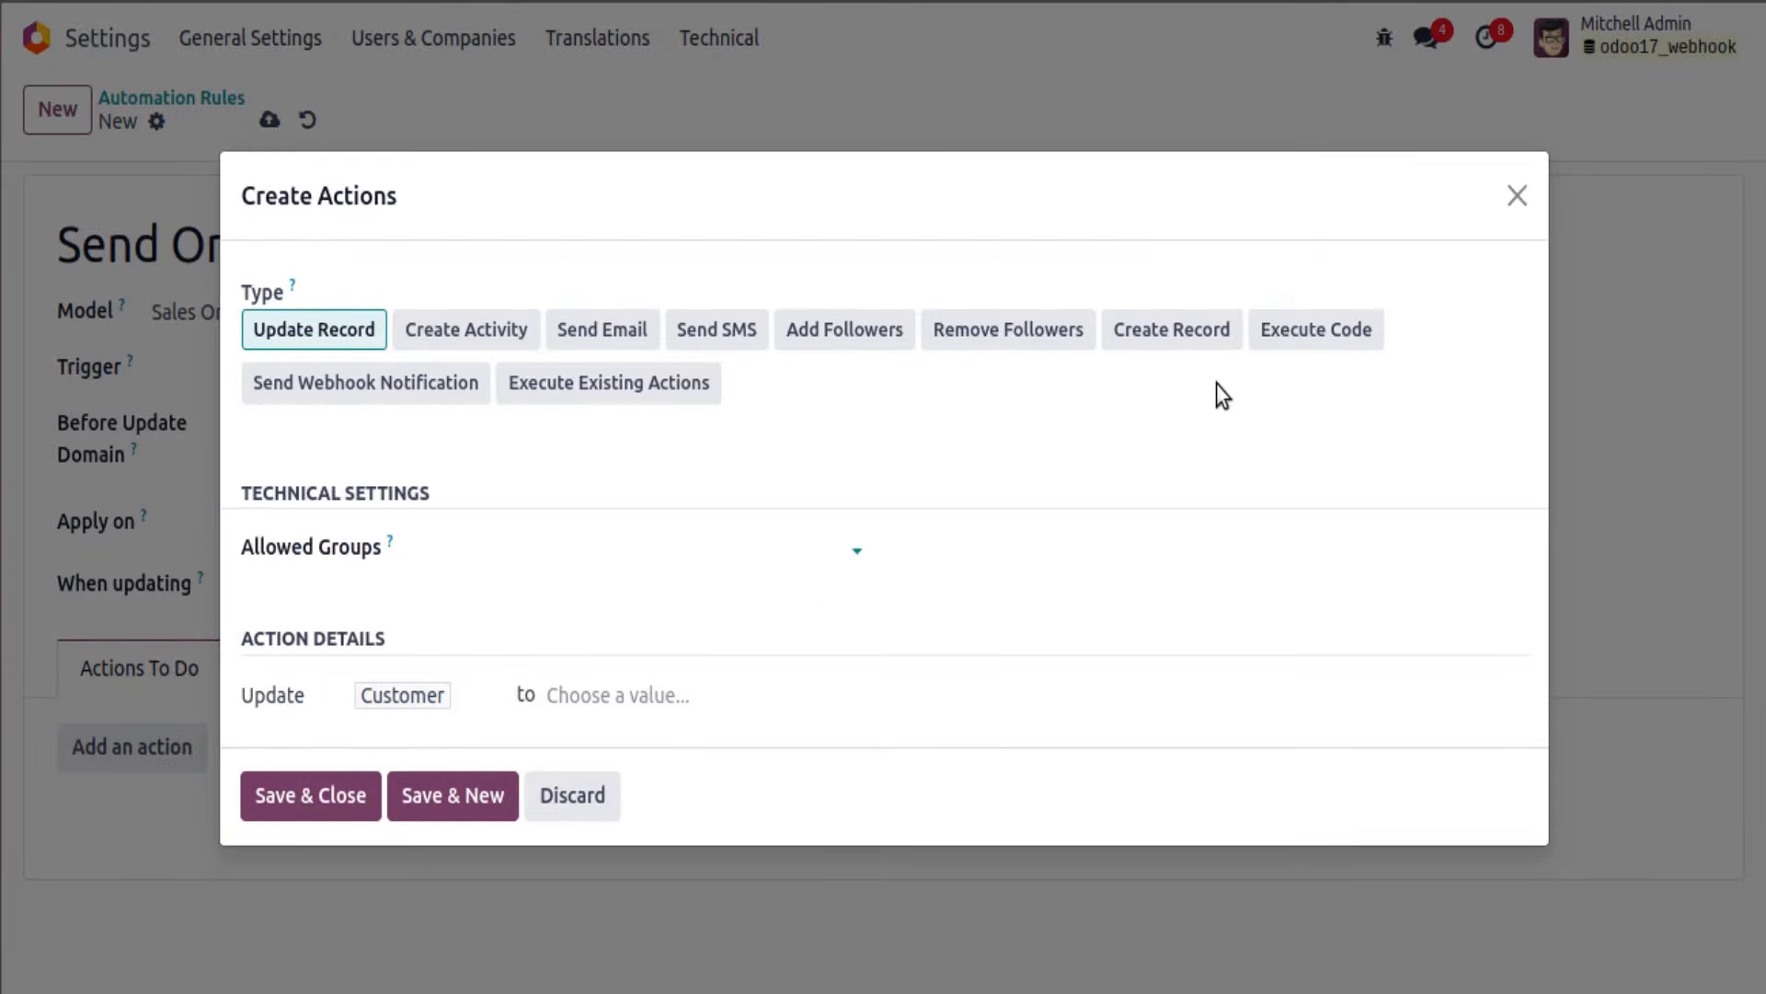
click(577, 405)
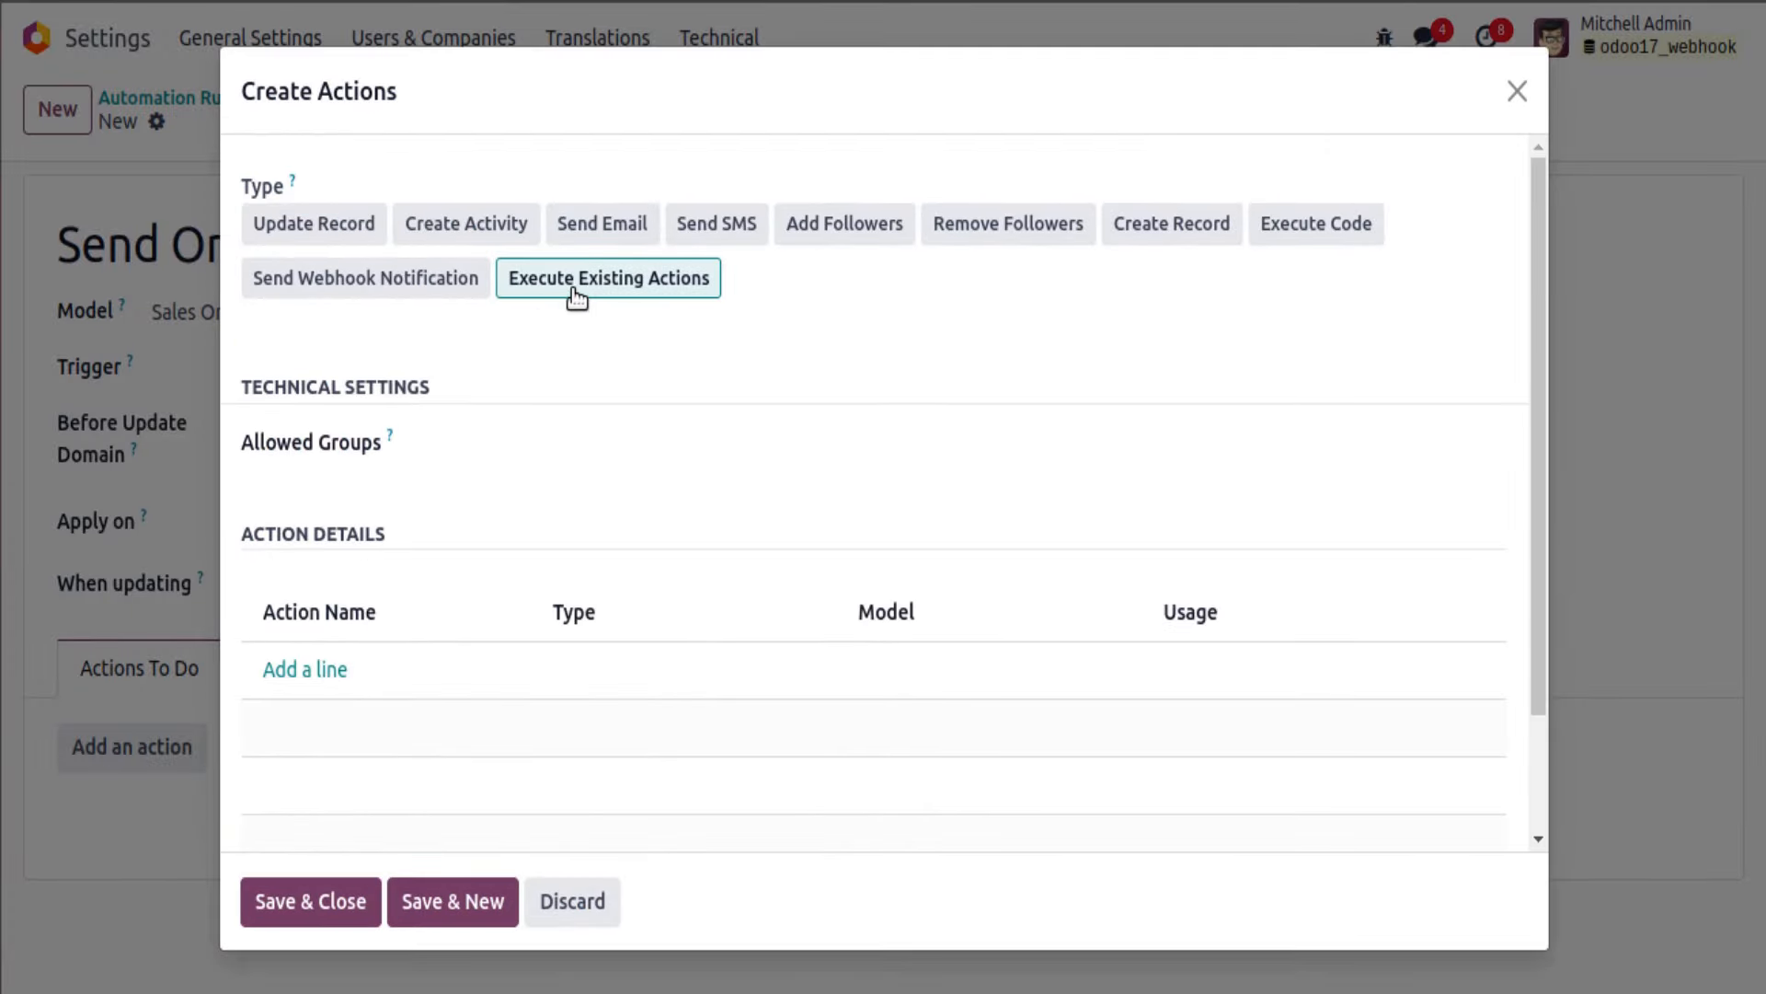
click(324, 672)
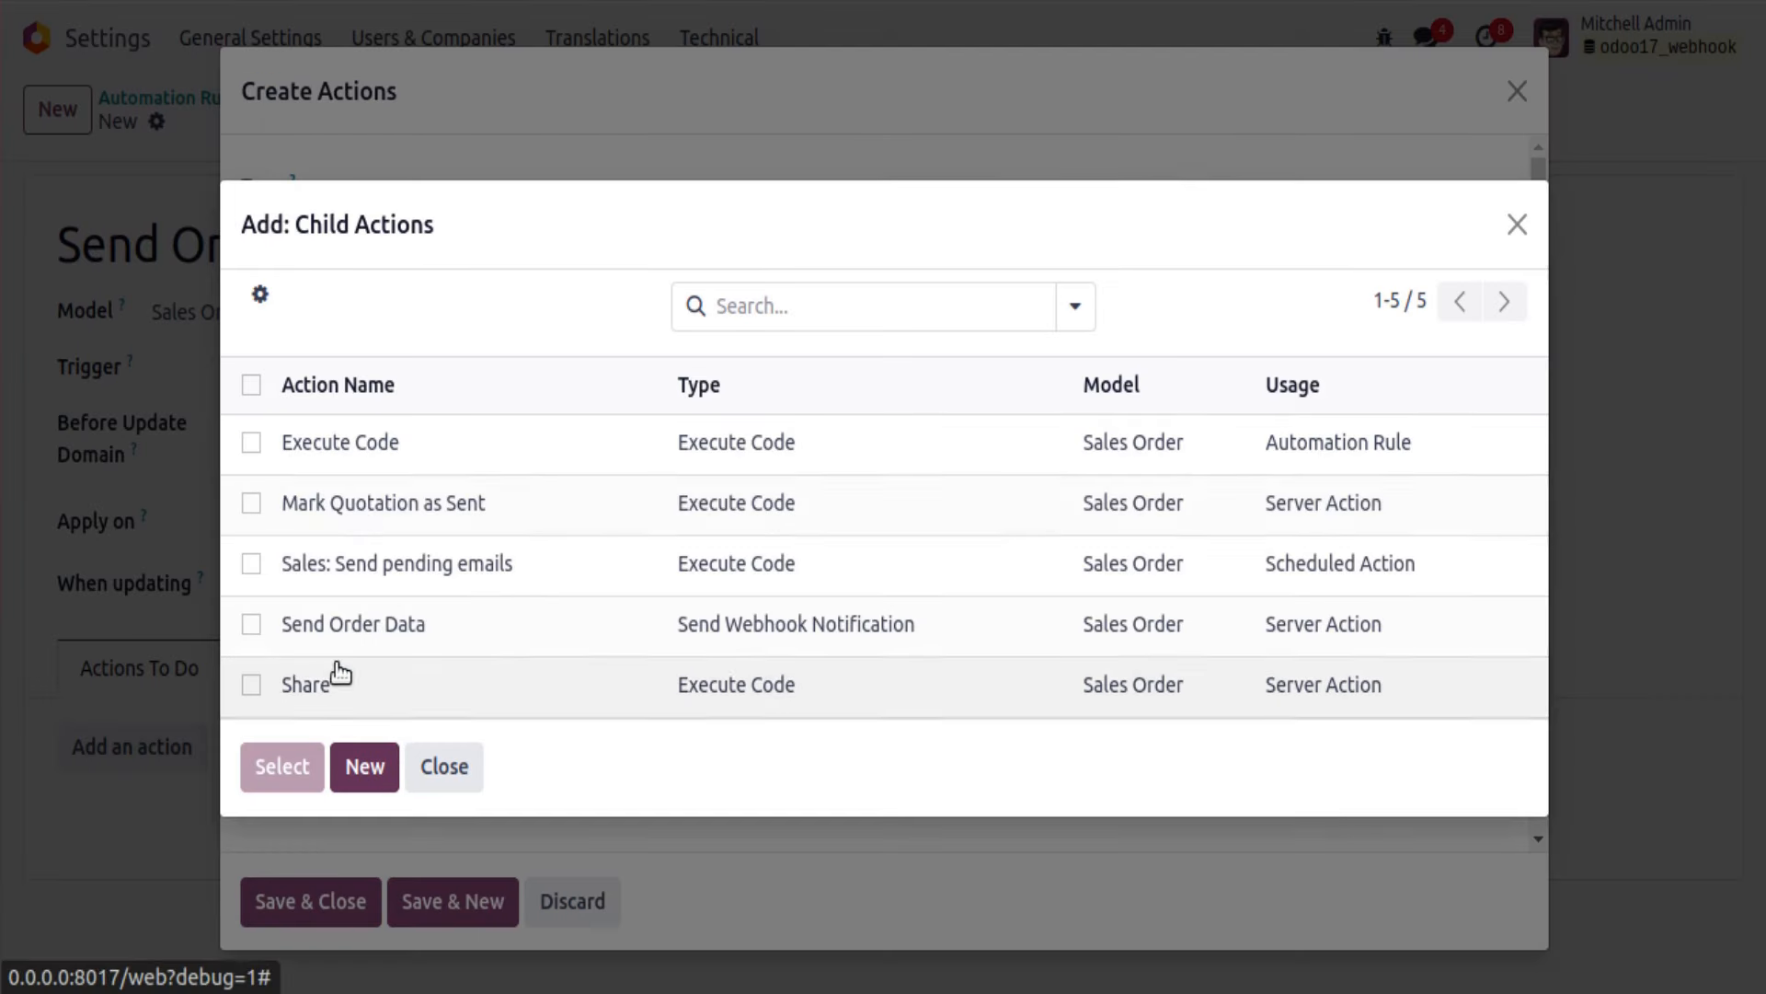
click(252, 624)
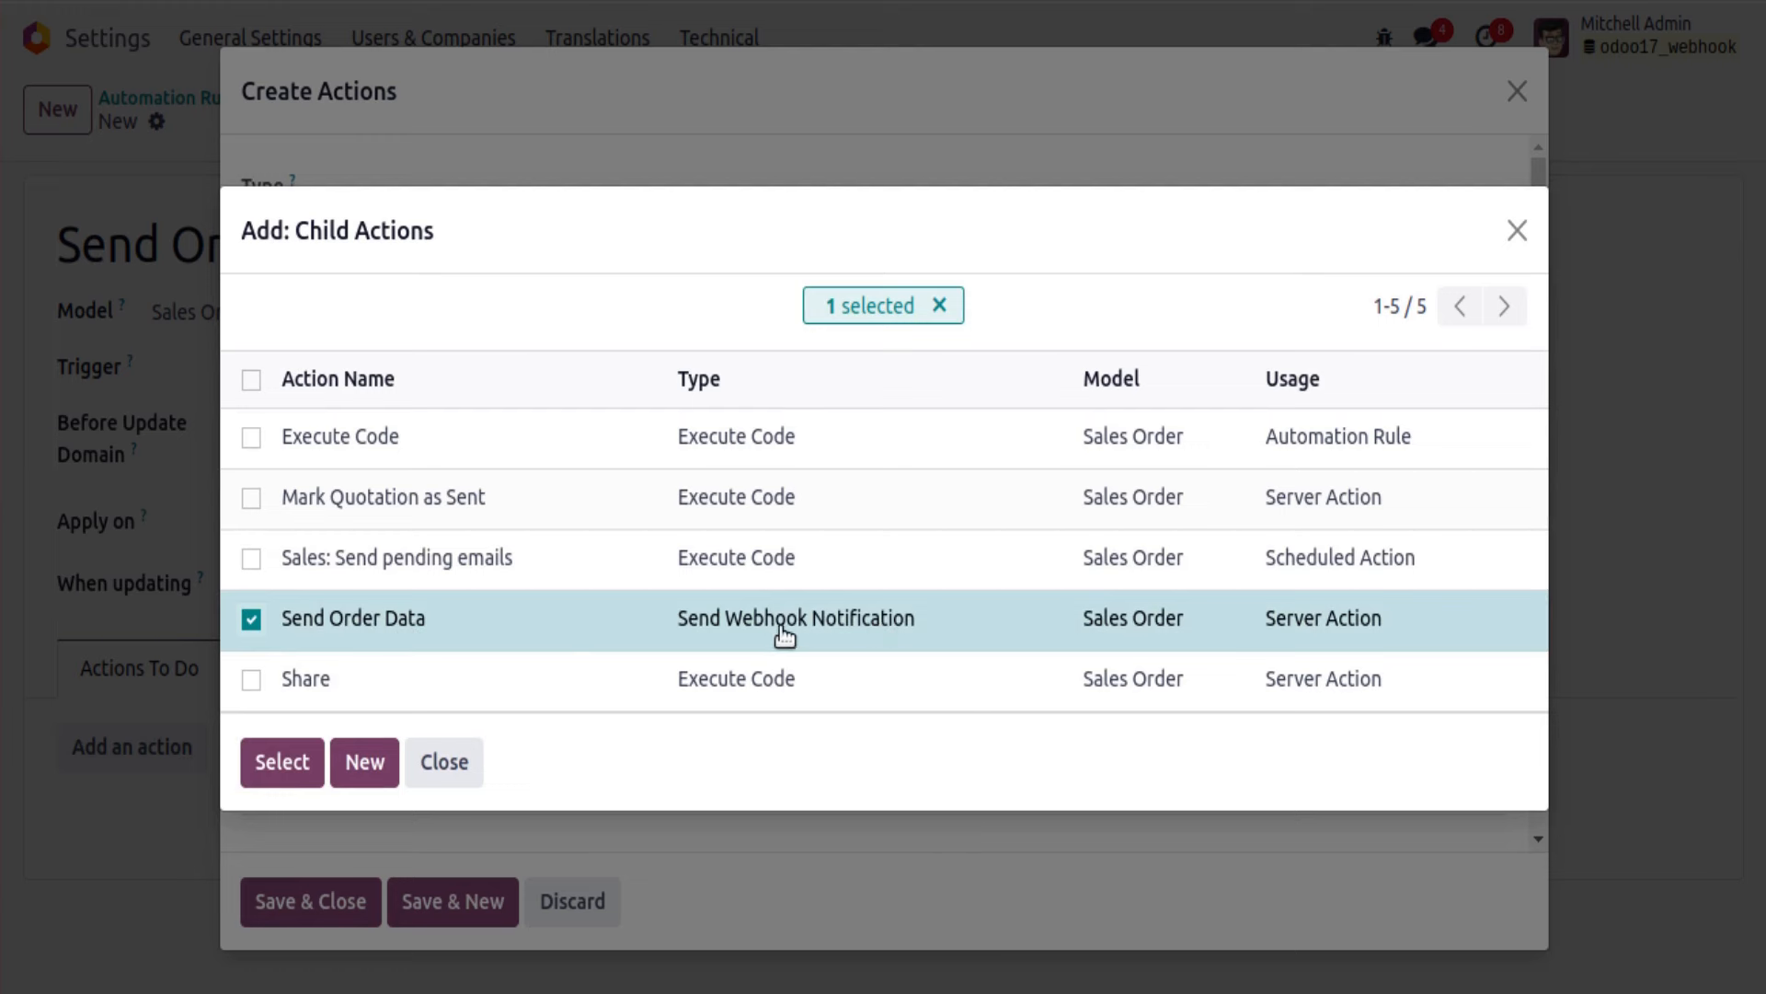
click(281, 761)
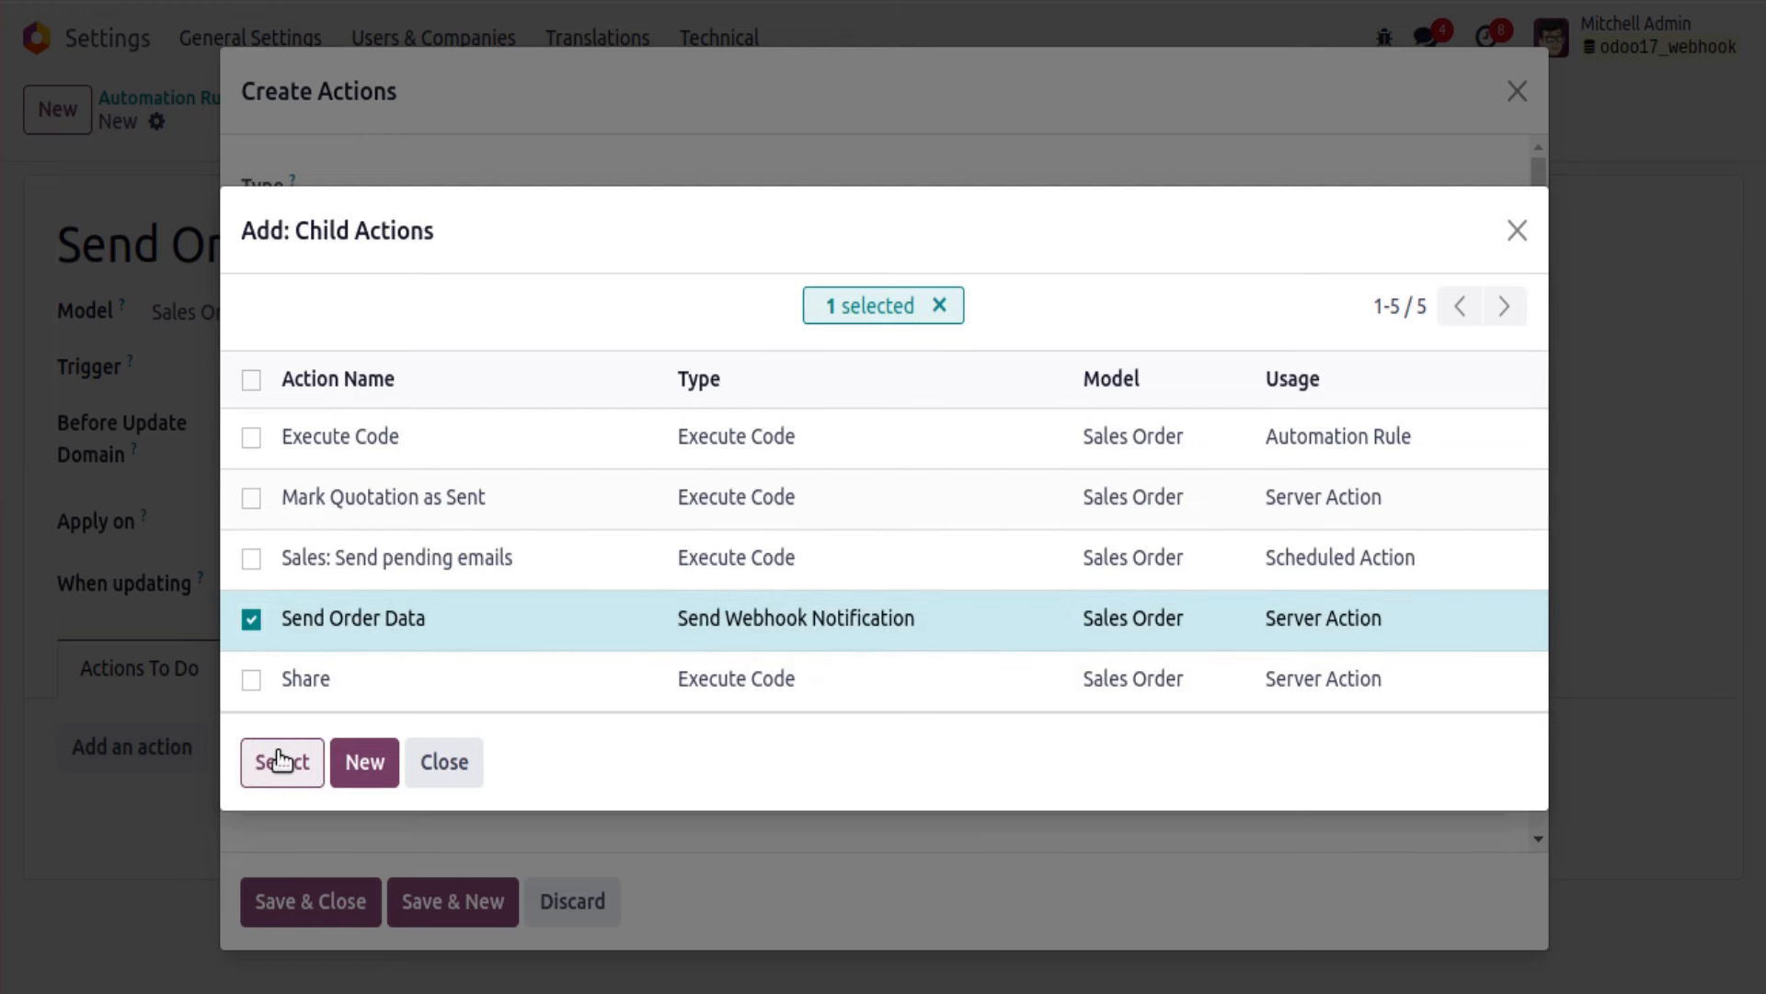
click(359, 891)
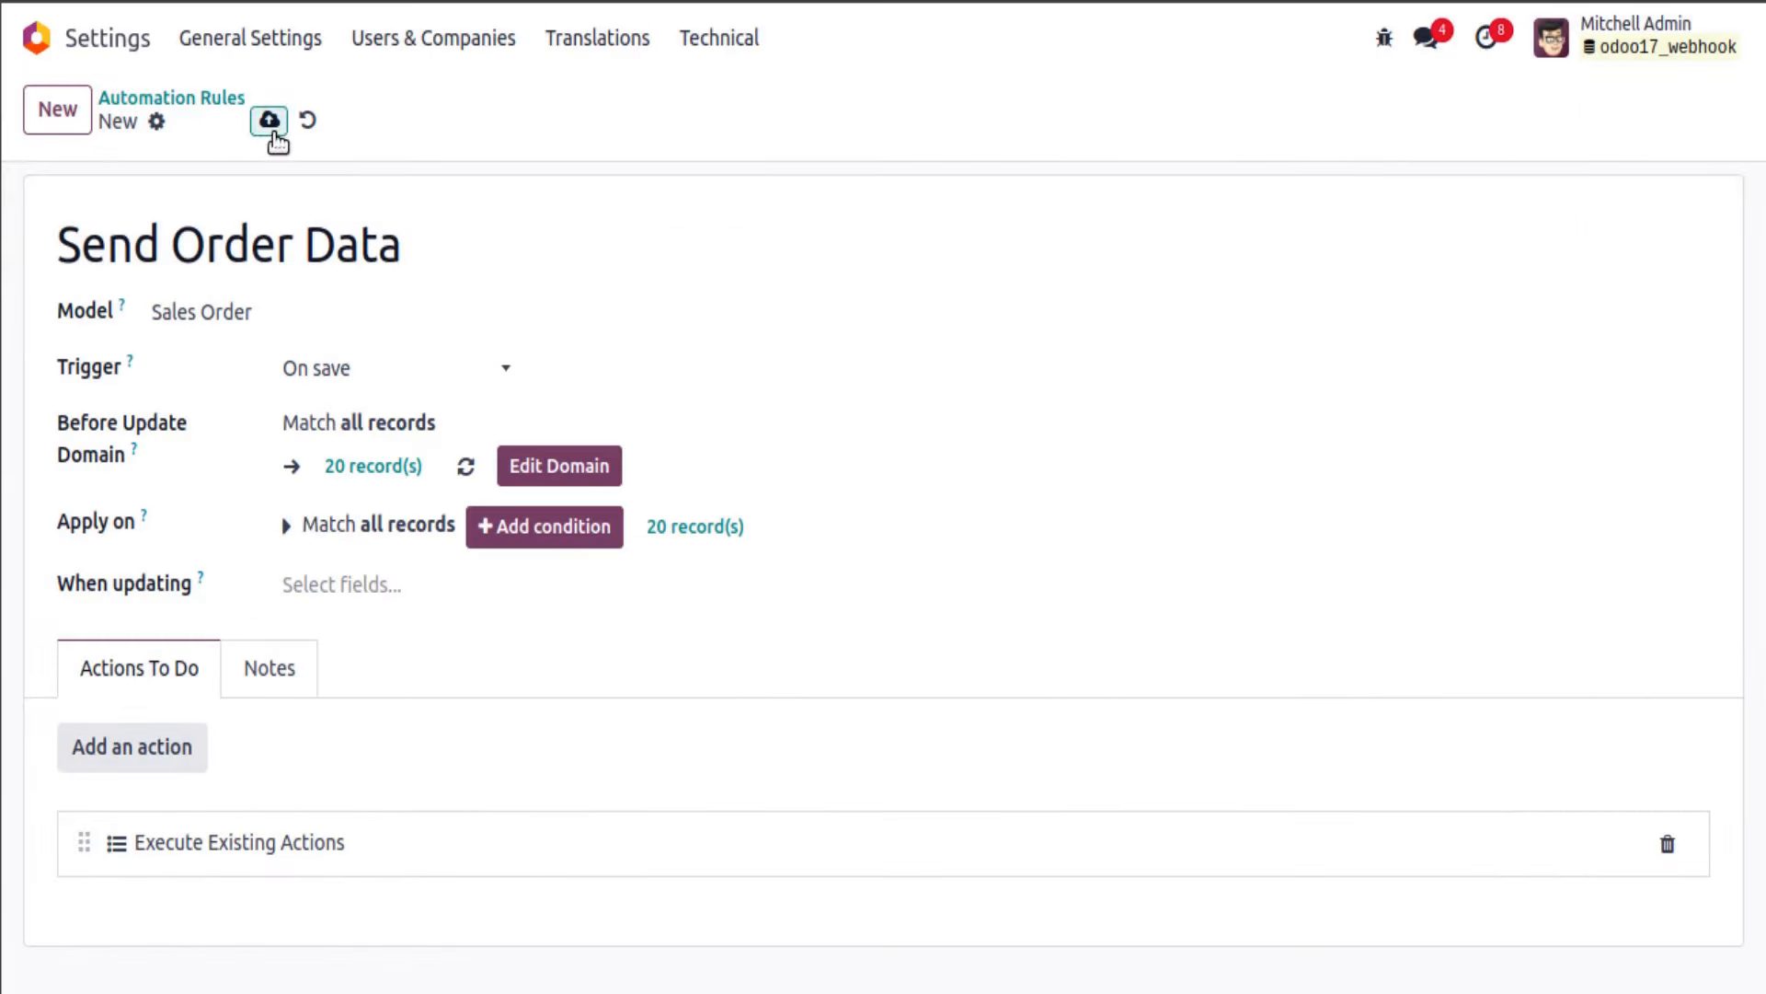
click(270, 124)
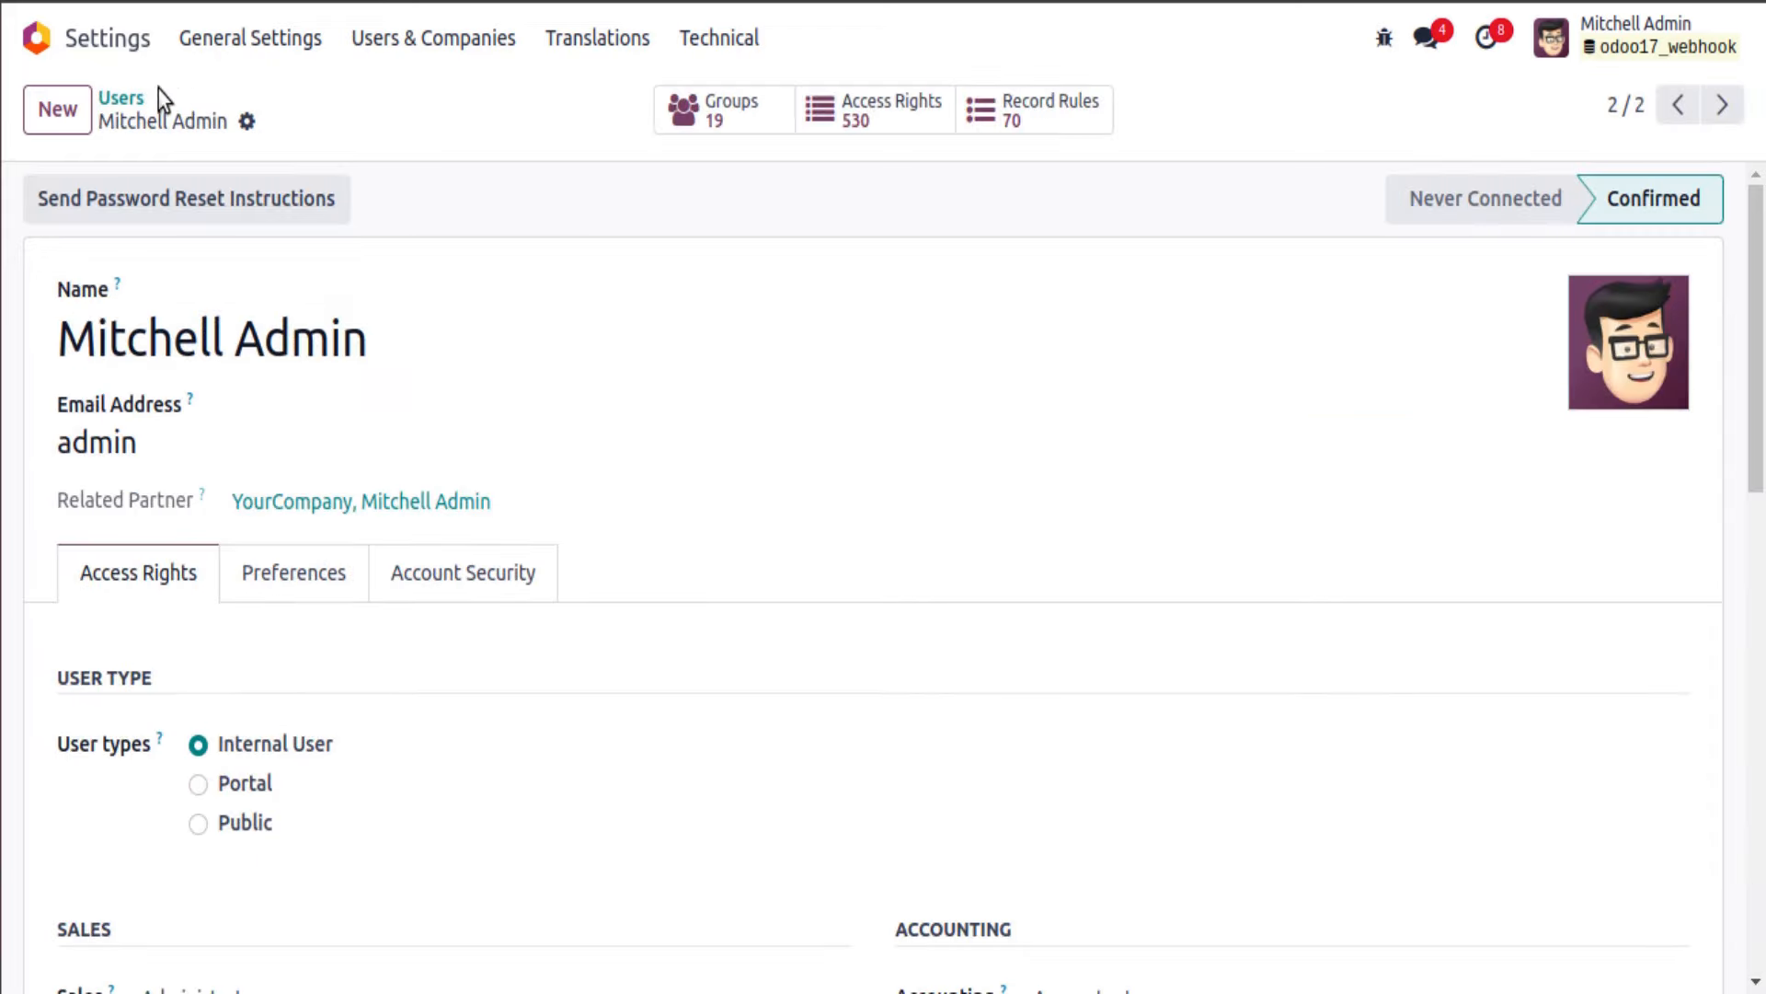
Step: Start a new quotation in Sales with customer Odoo Mates
click(39, 39)
click(603, 350)
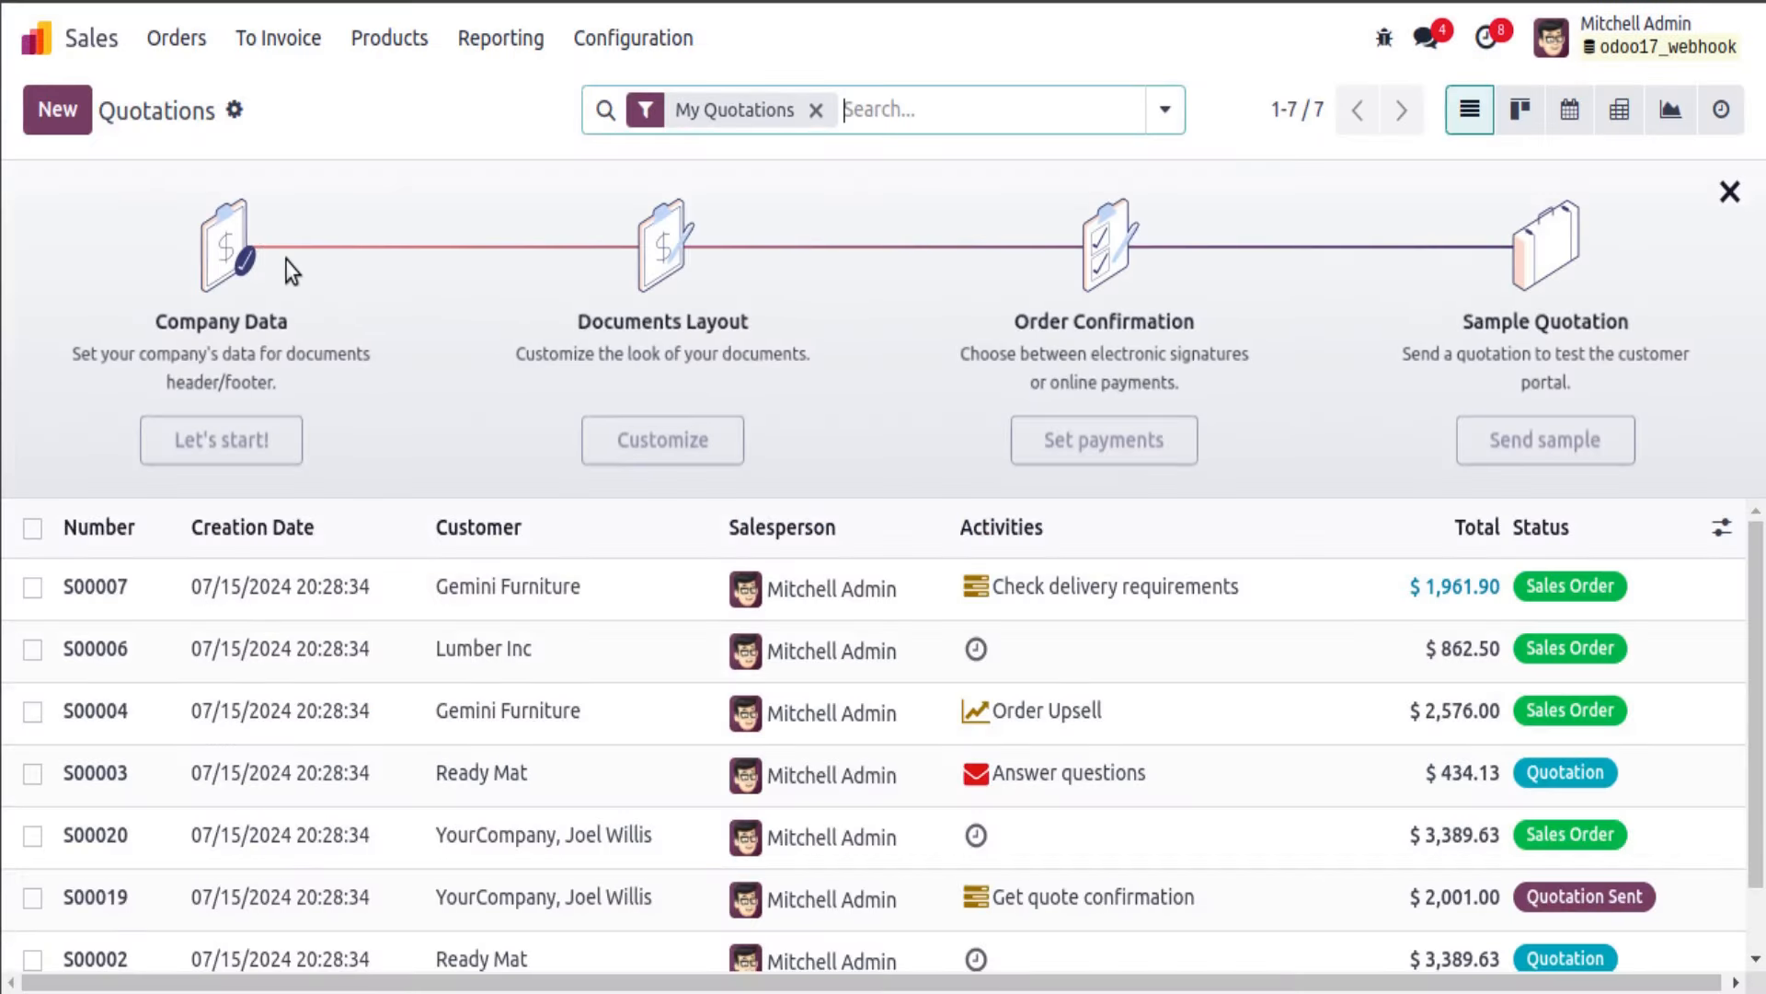
click(58, 118)
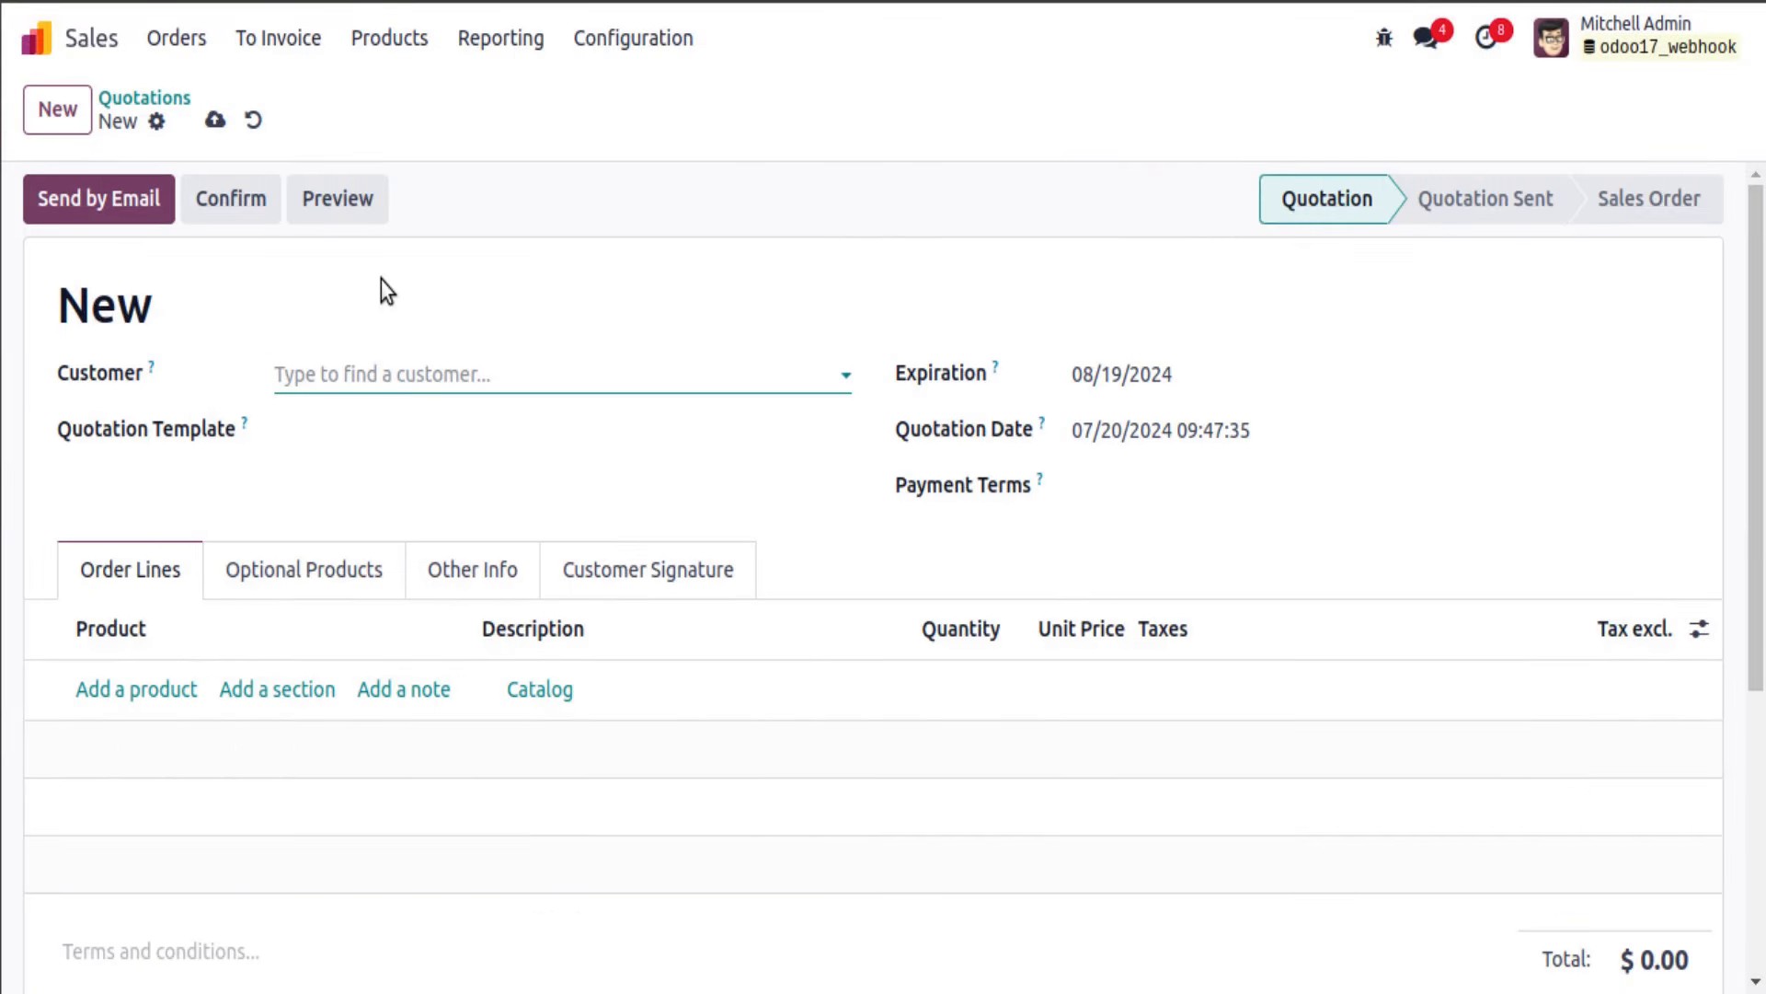
click(441, 375)
click(415, 554)
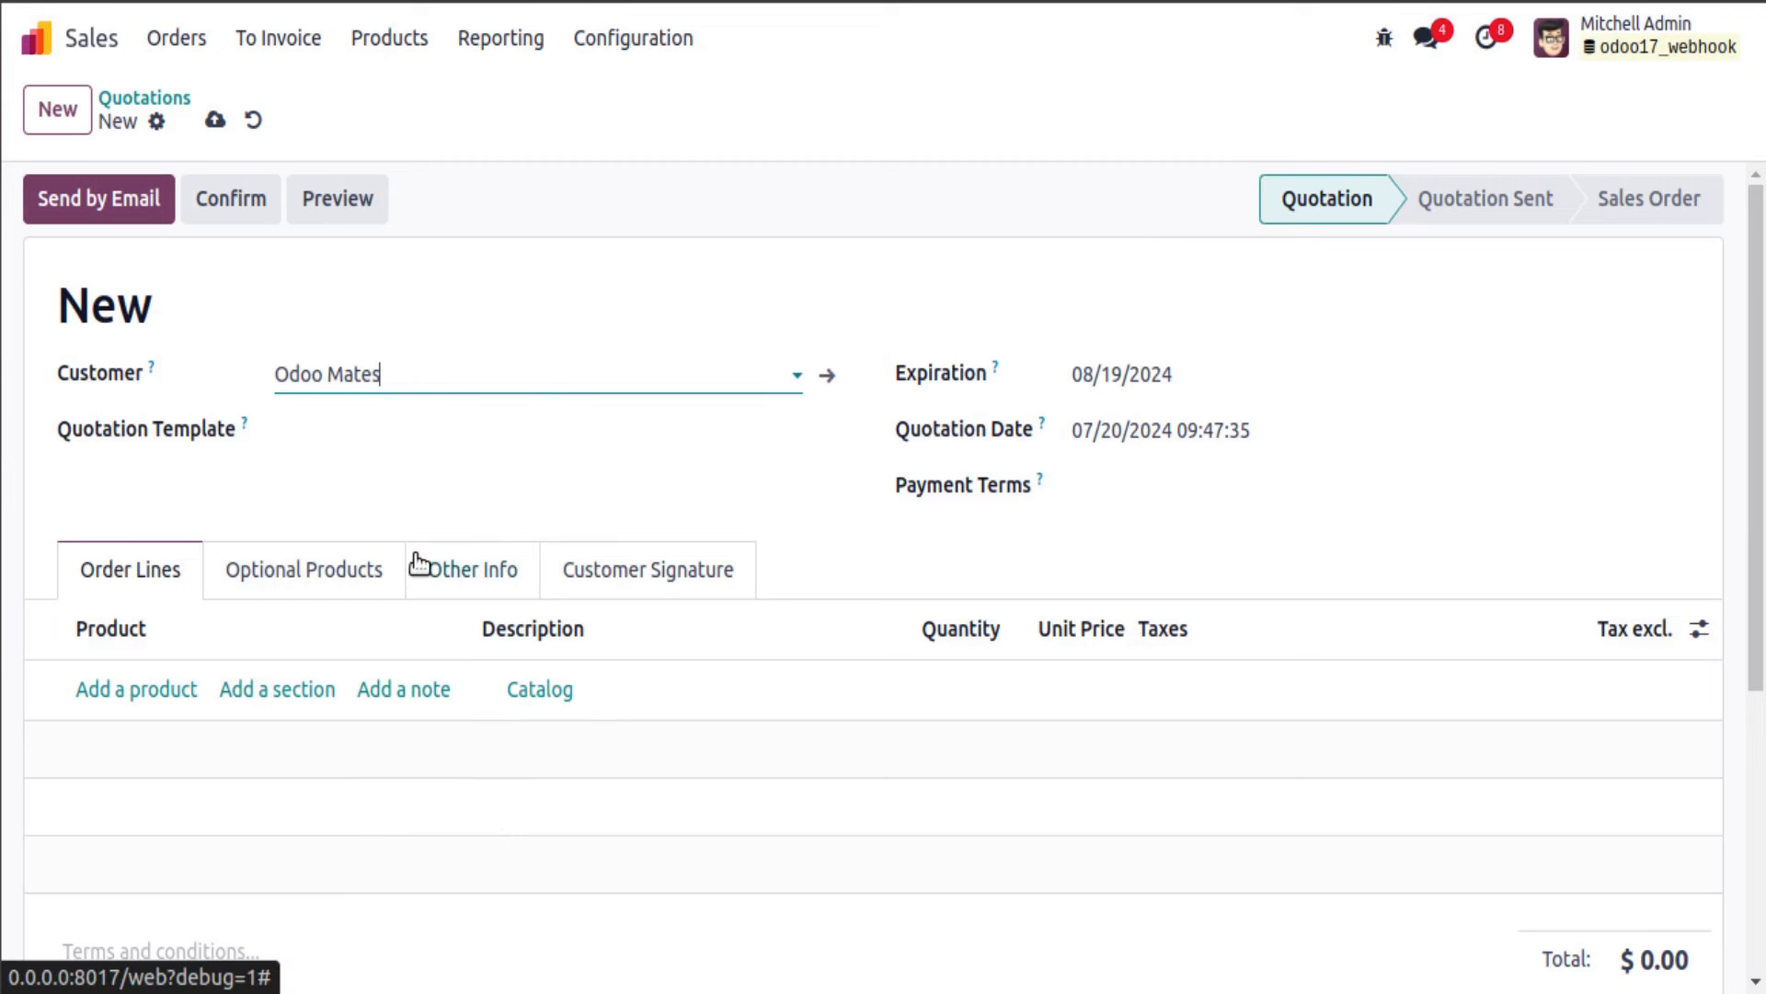
Step: Add one [E-COM06] Corner Desk Right Sit line at 147.00 and save the quotation as S00021
click(138, 690)
click(147, 688)
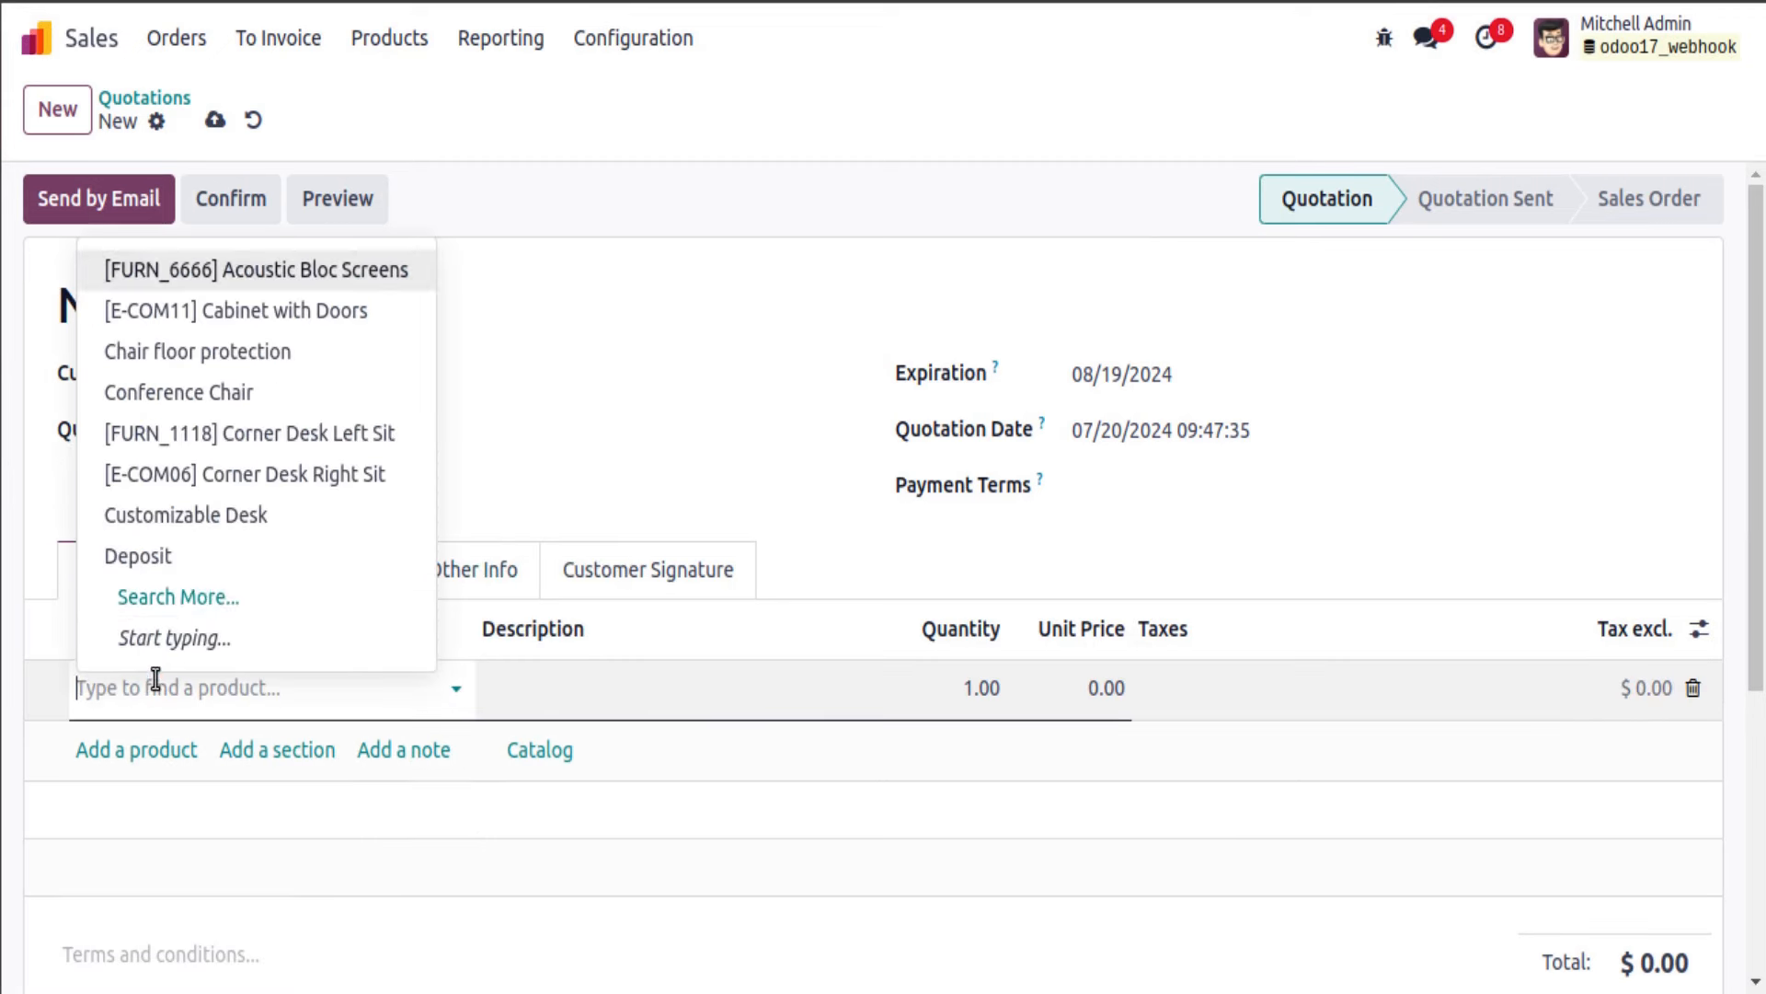
click(214, 471)
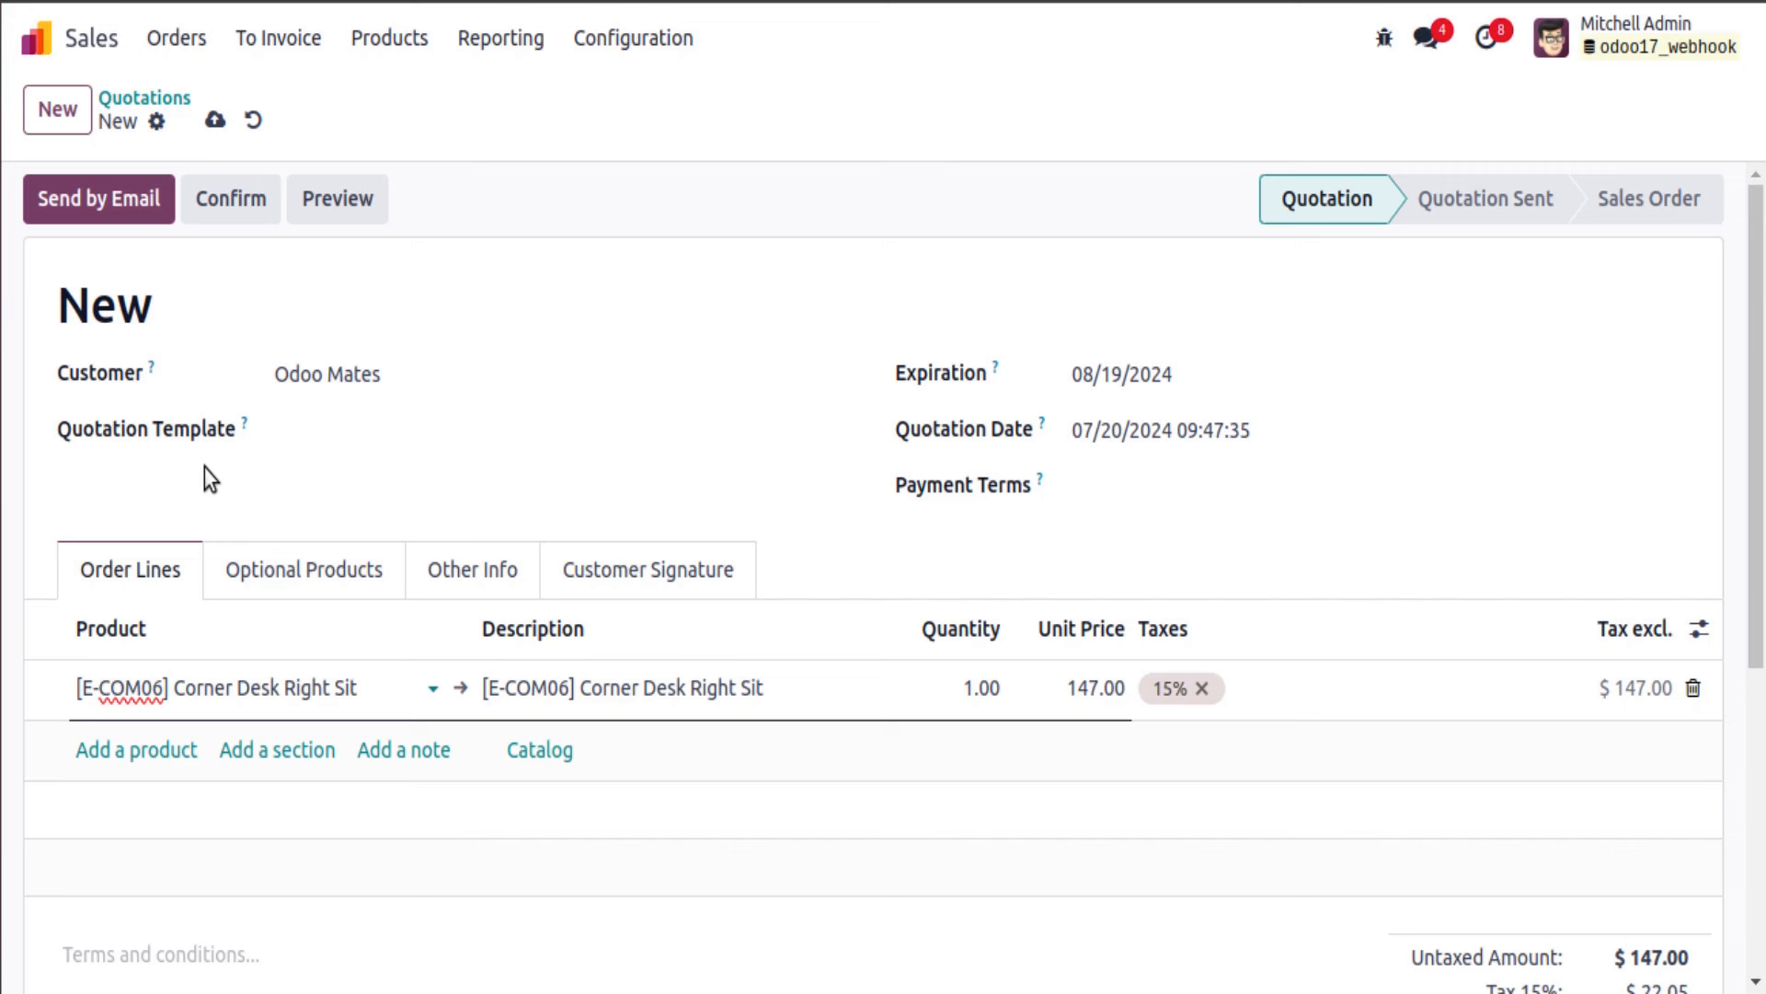
click(215, 121)
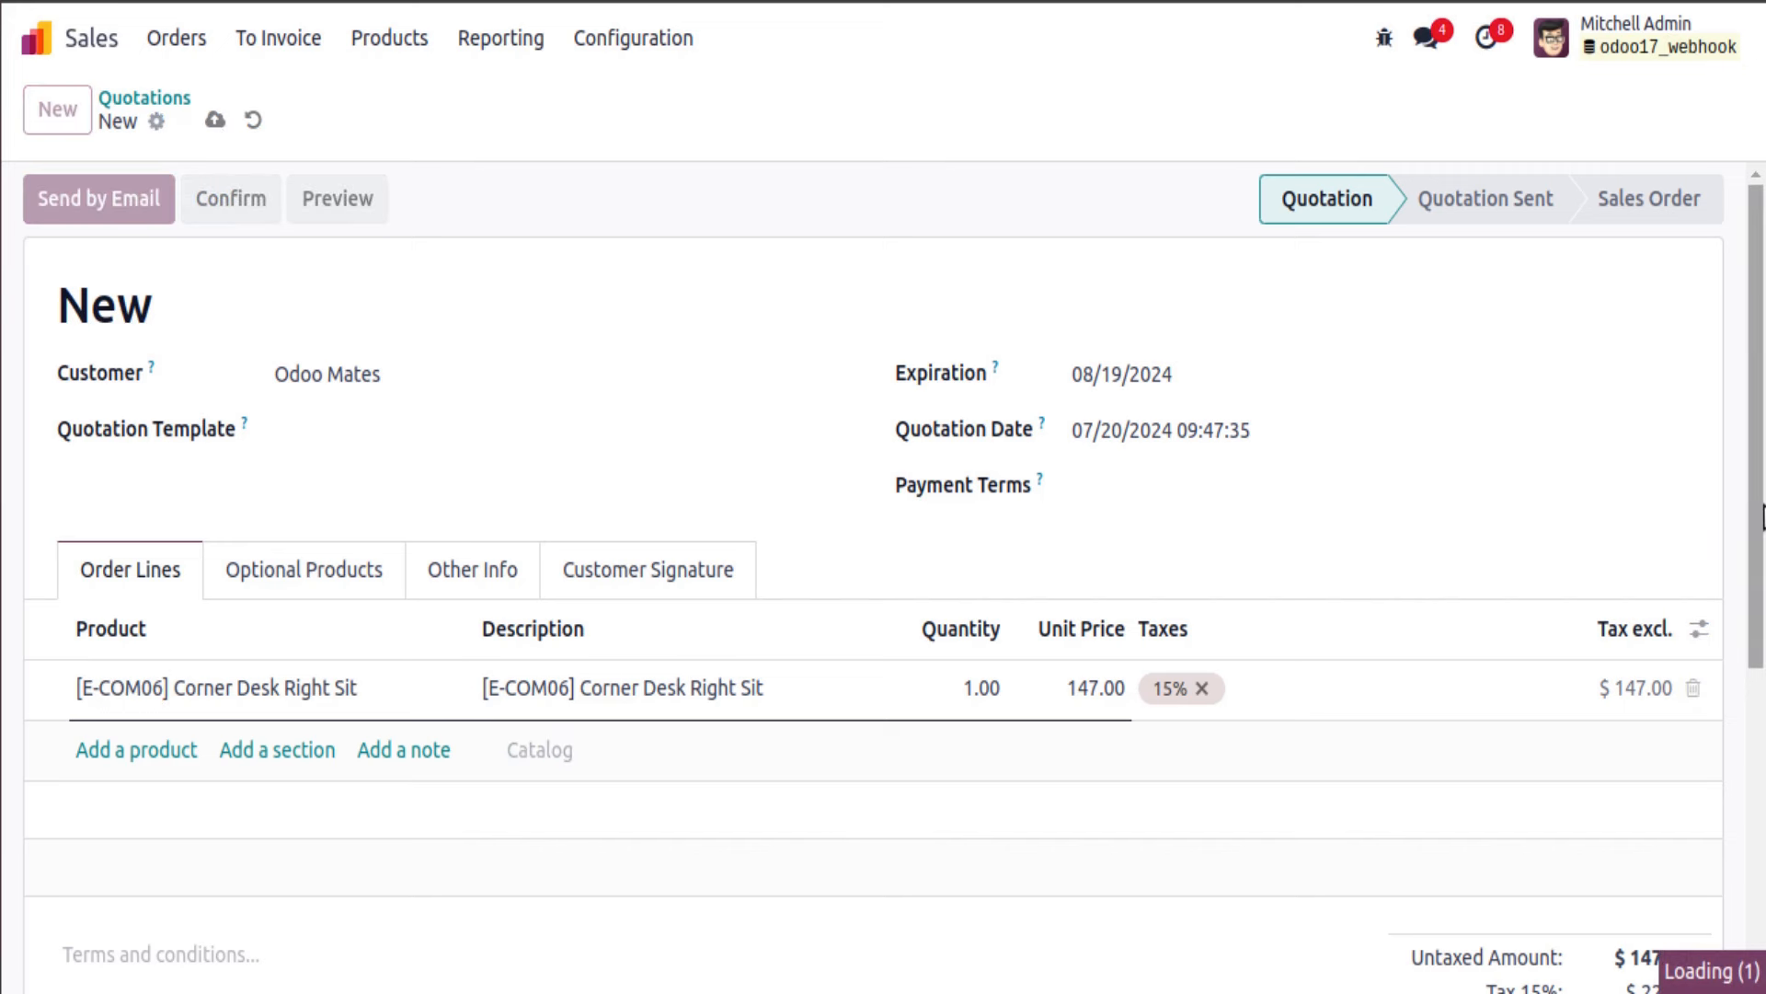
double_click(125, 305)
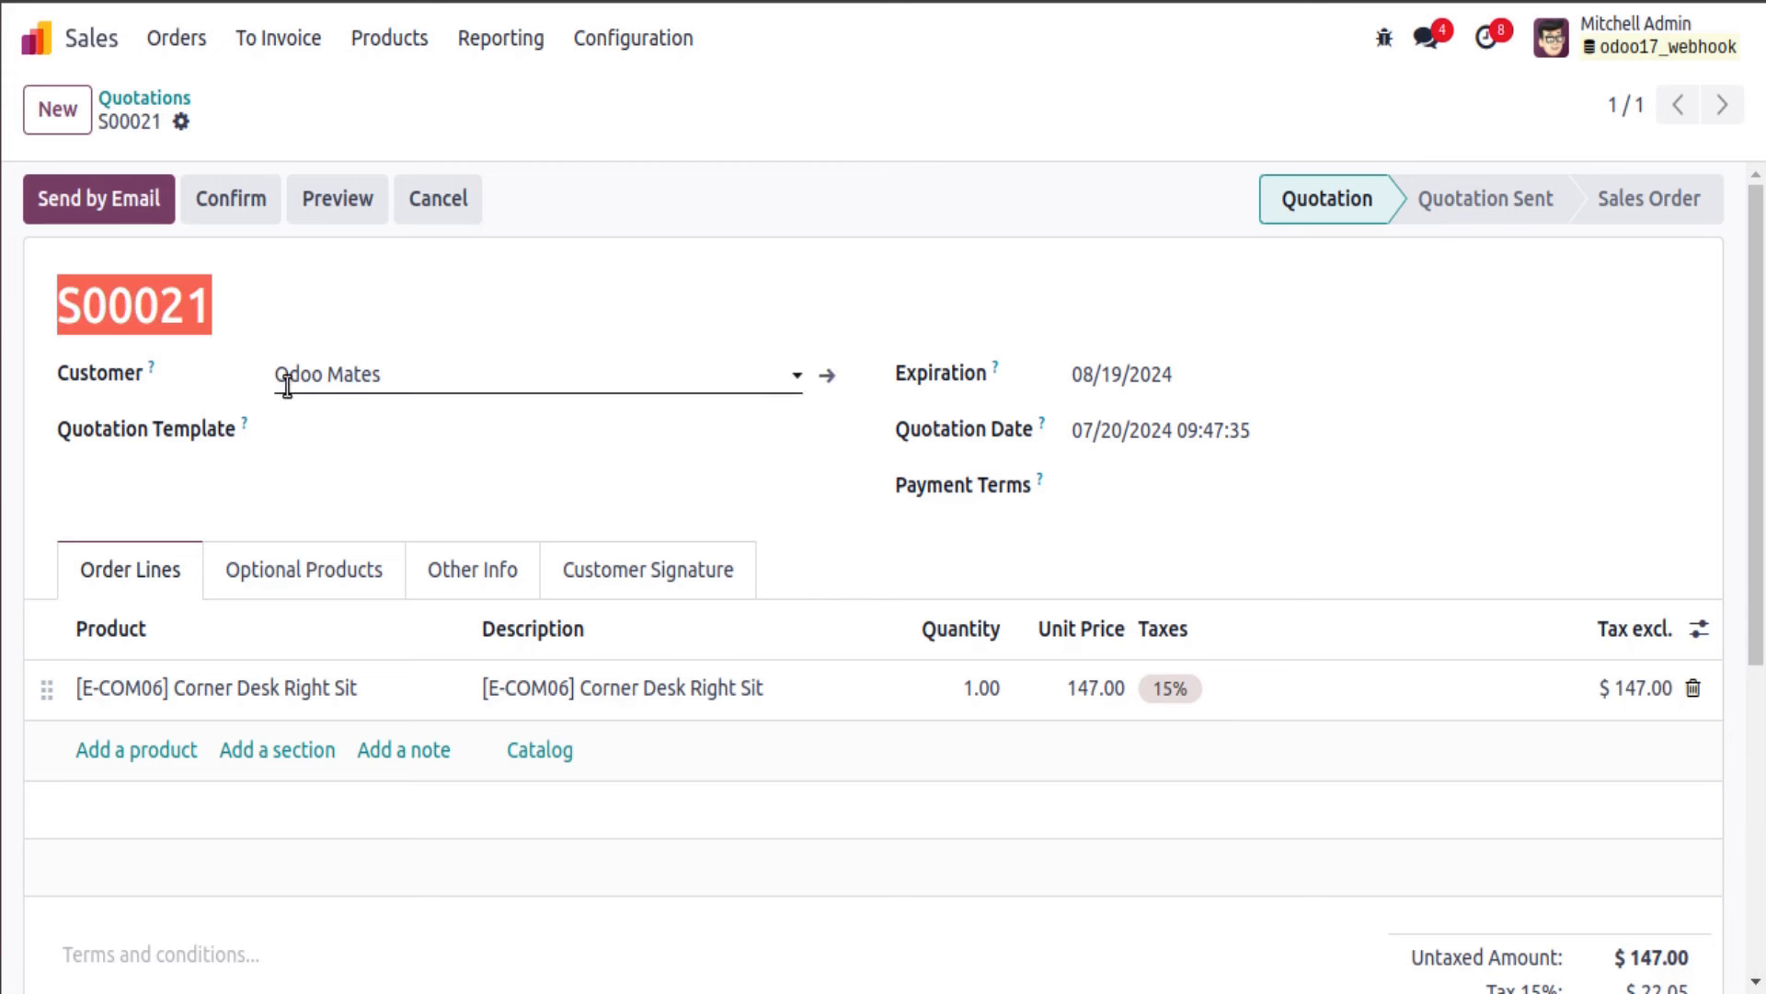
Step: Check the newest POST payload for _id 21, display_name S00021 and partner_id 42
key(alt+Tab)
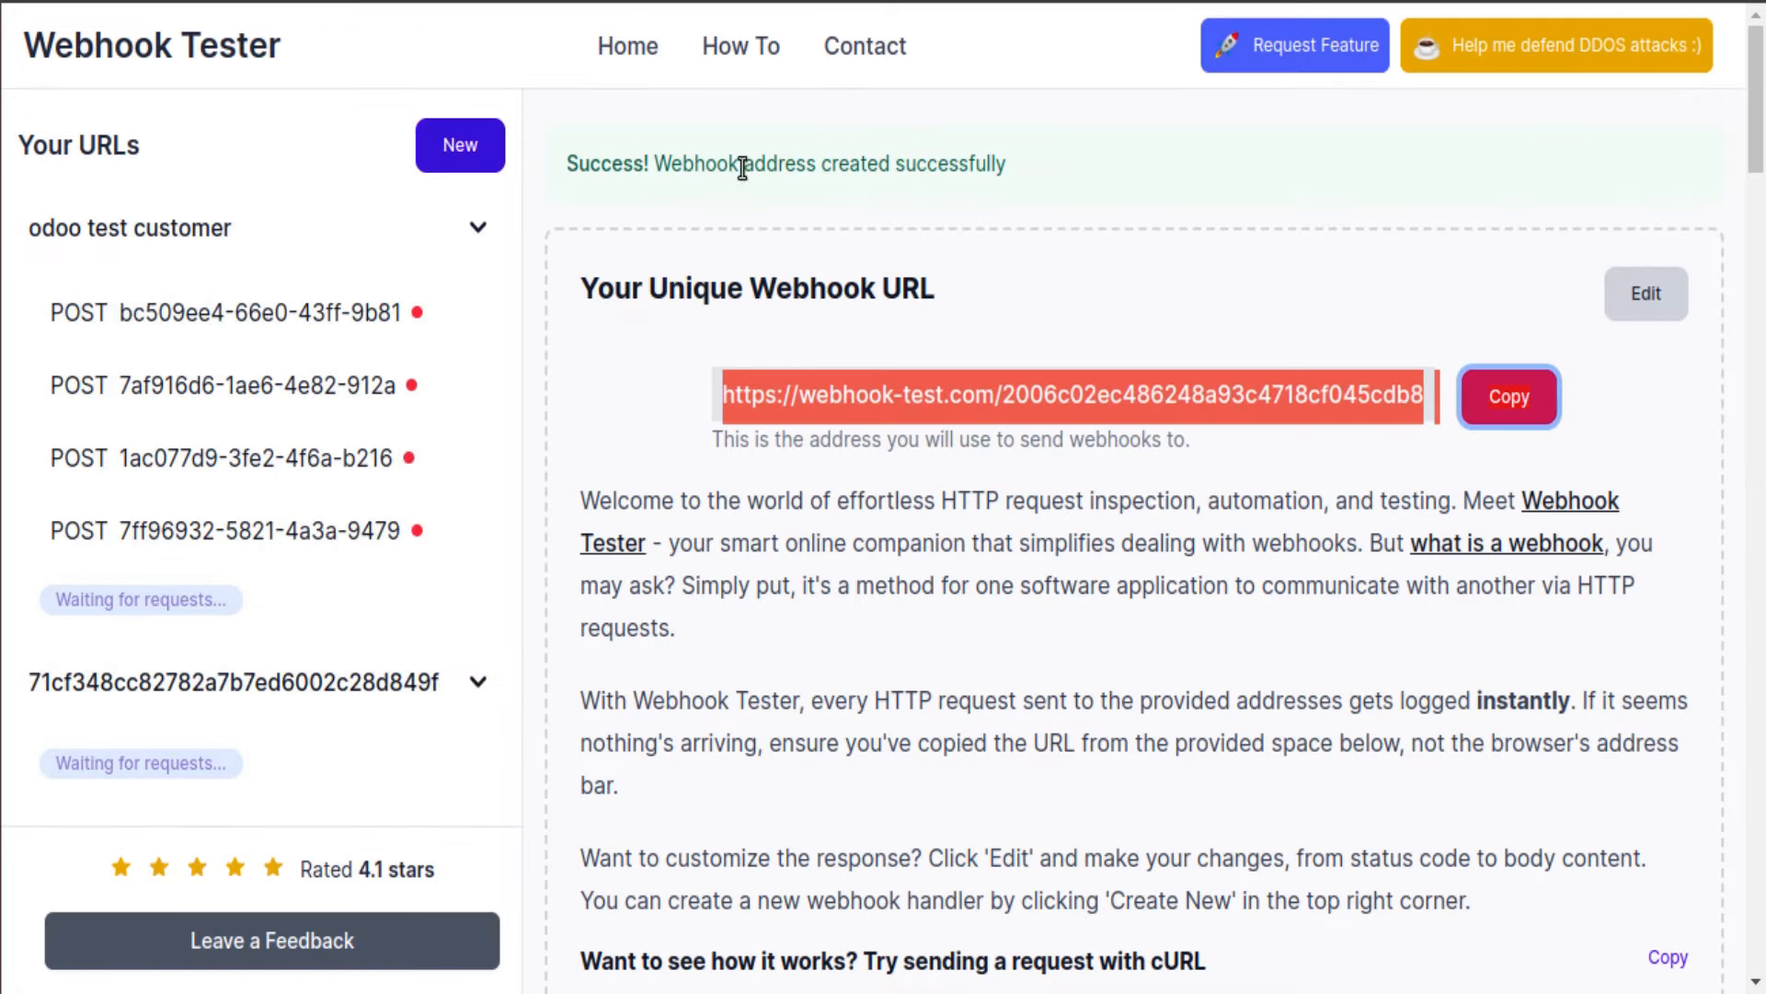
click(241, 313)
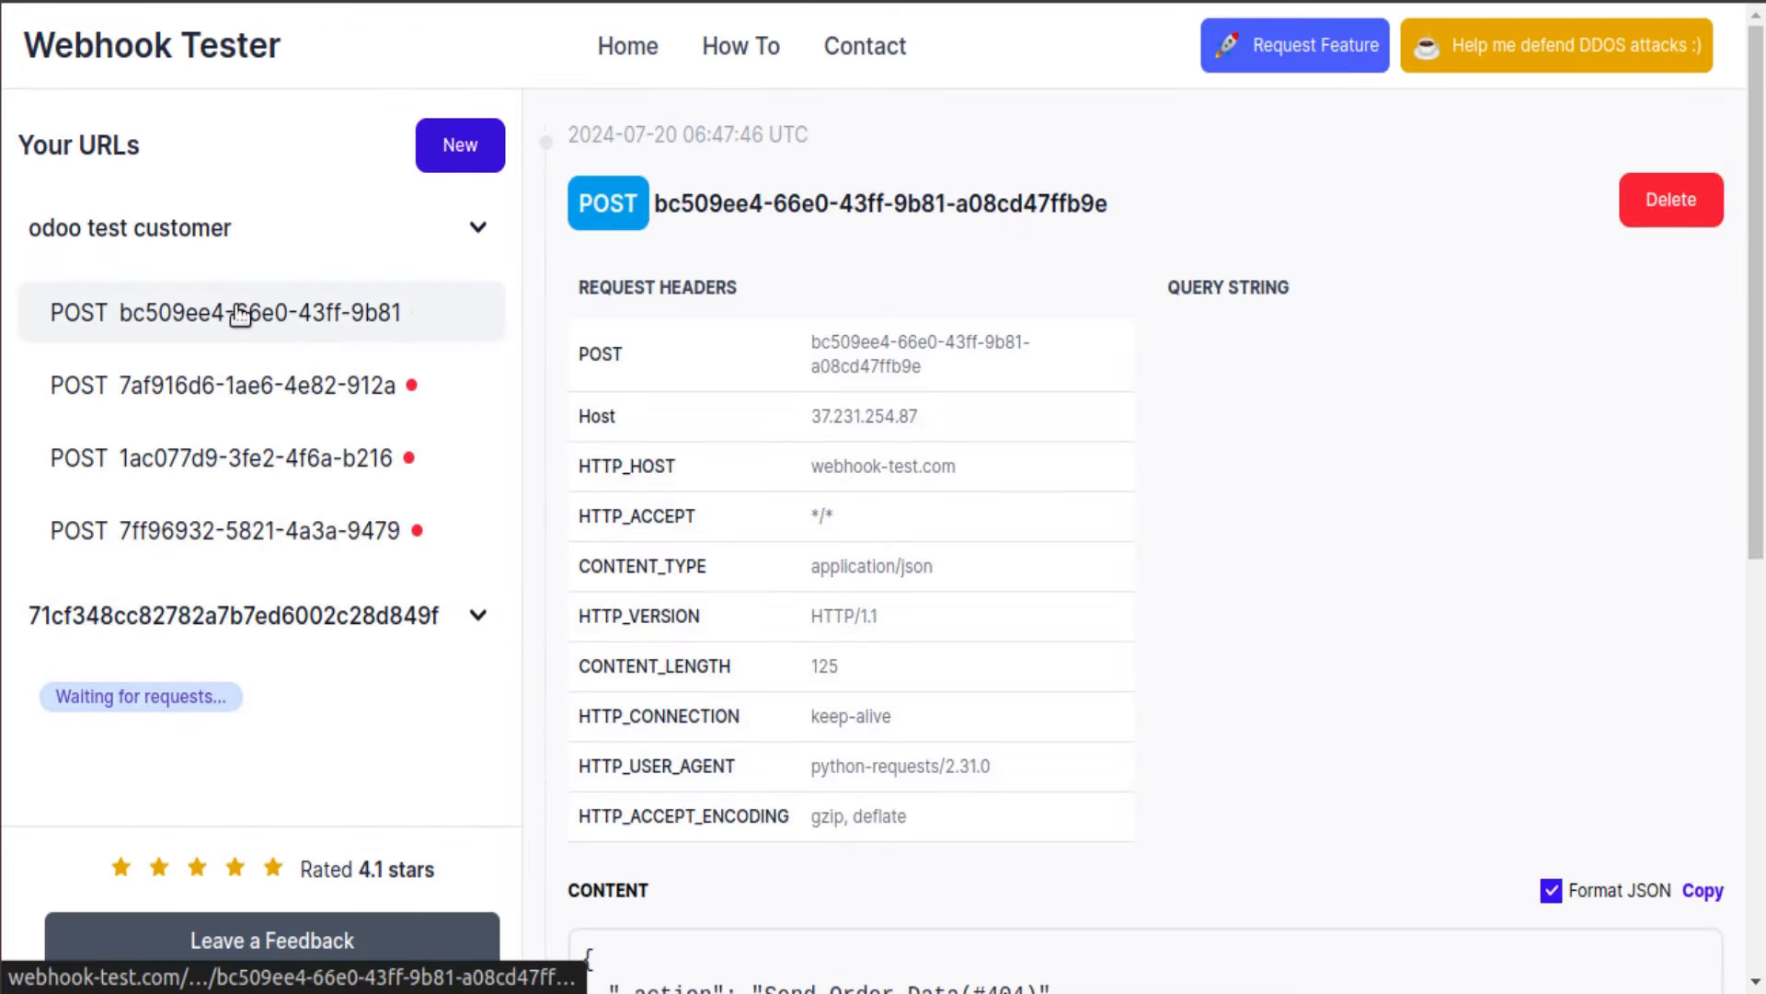
scroll(773, 469, down, 5)
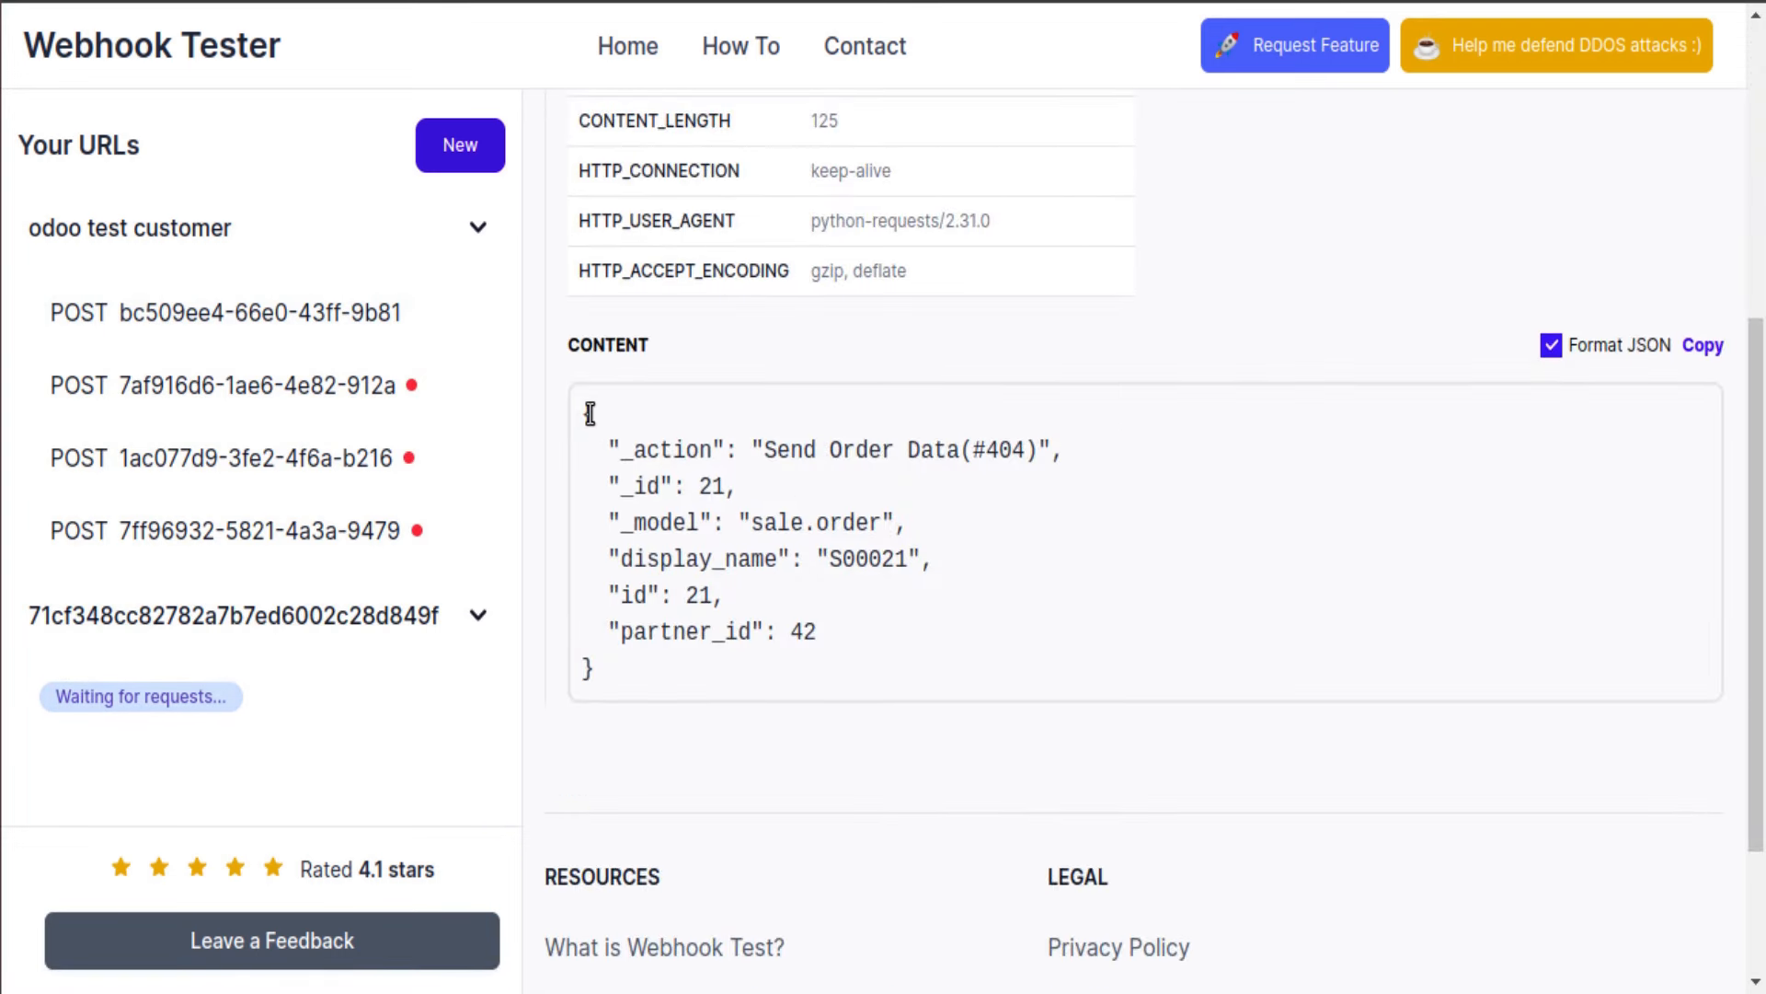
double_click(701, 486)
triple_click(700, 486)
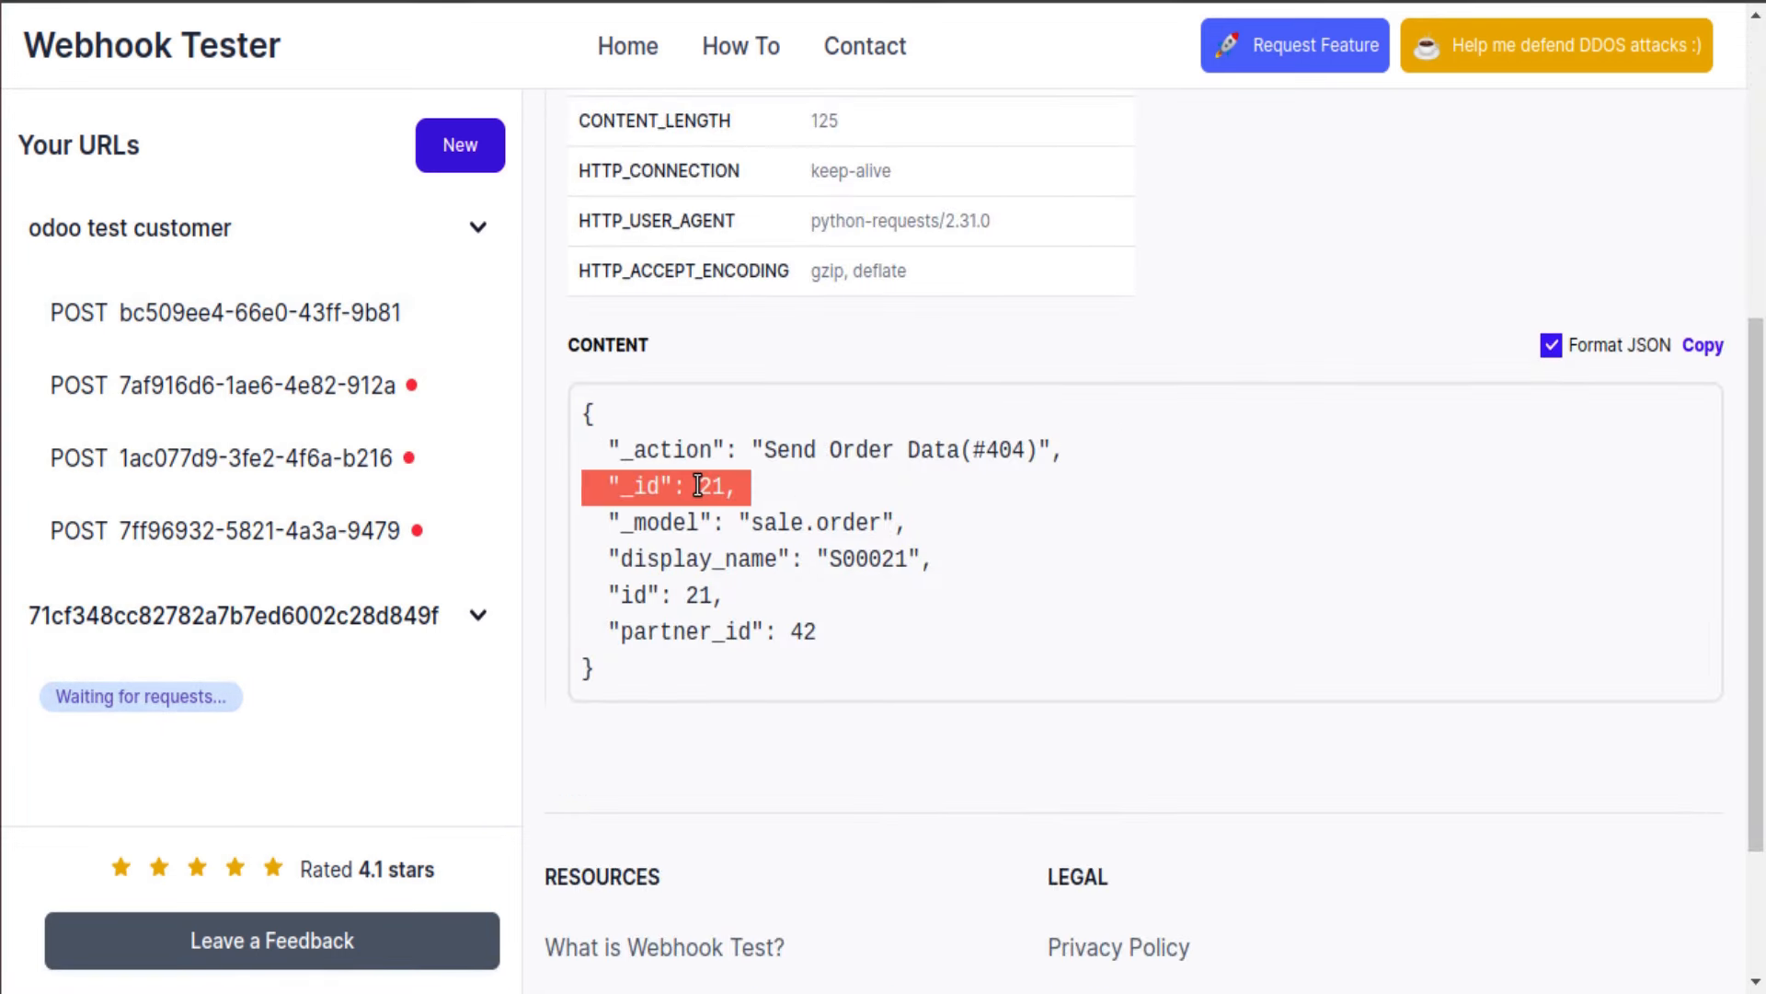
triple_click(781, 521)
drag(830, 559, 894, 561)
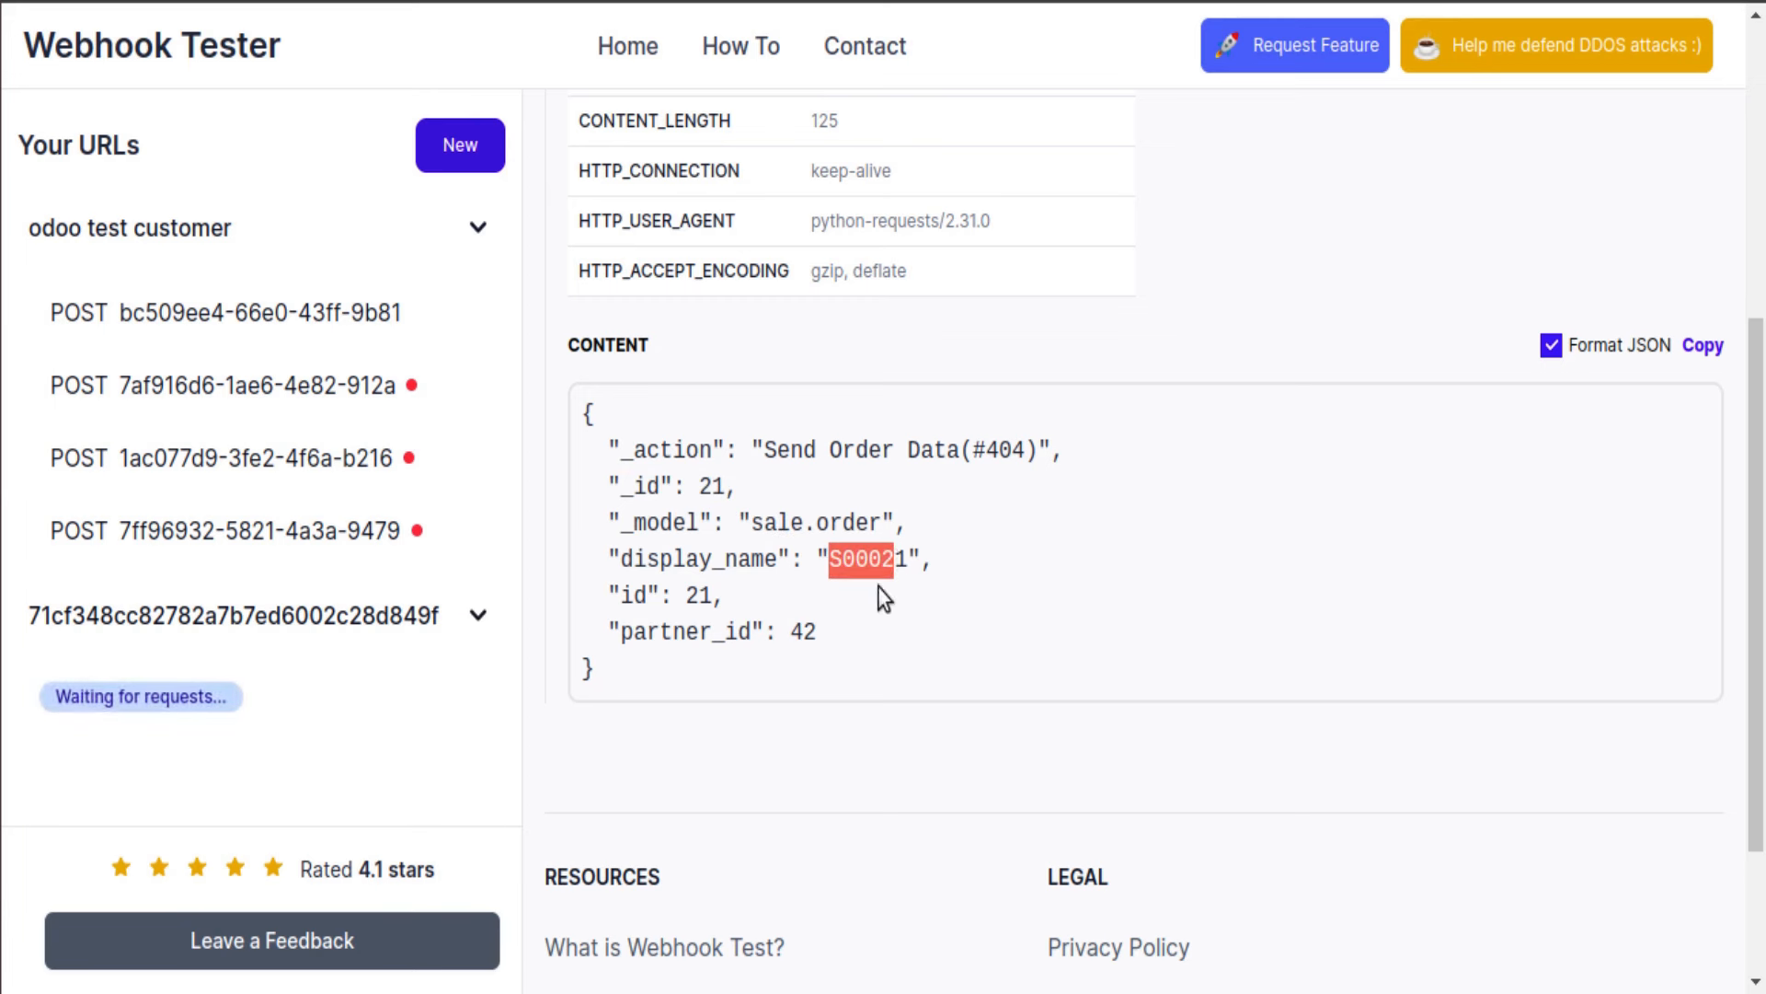
triple_click(802, 631)
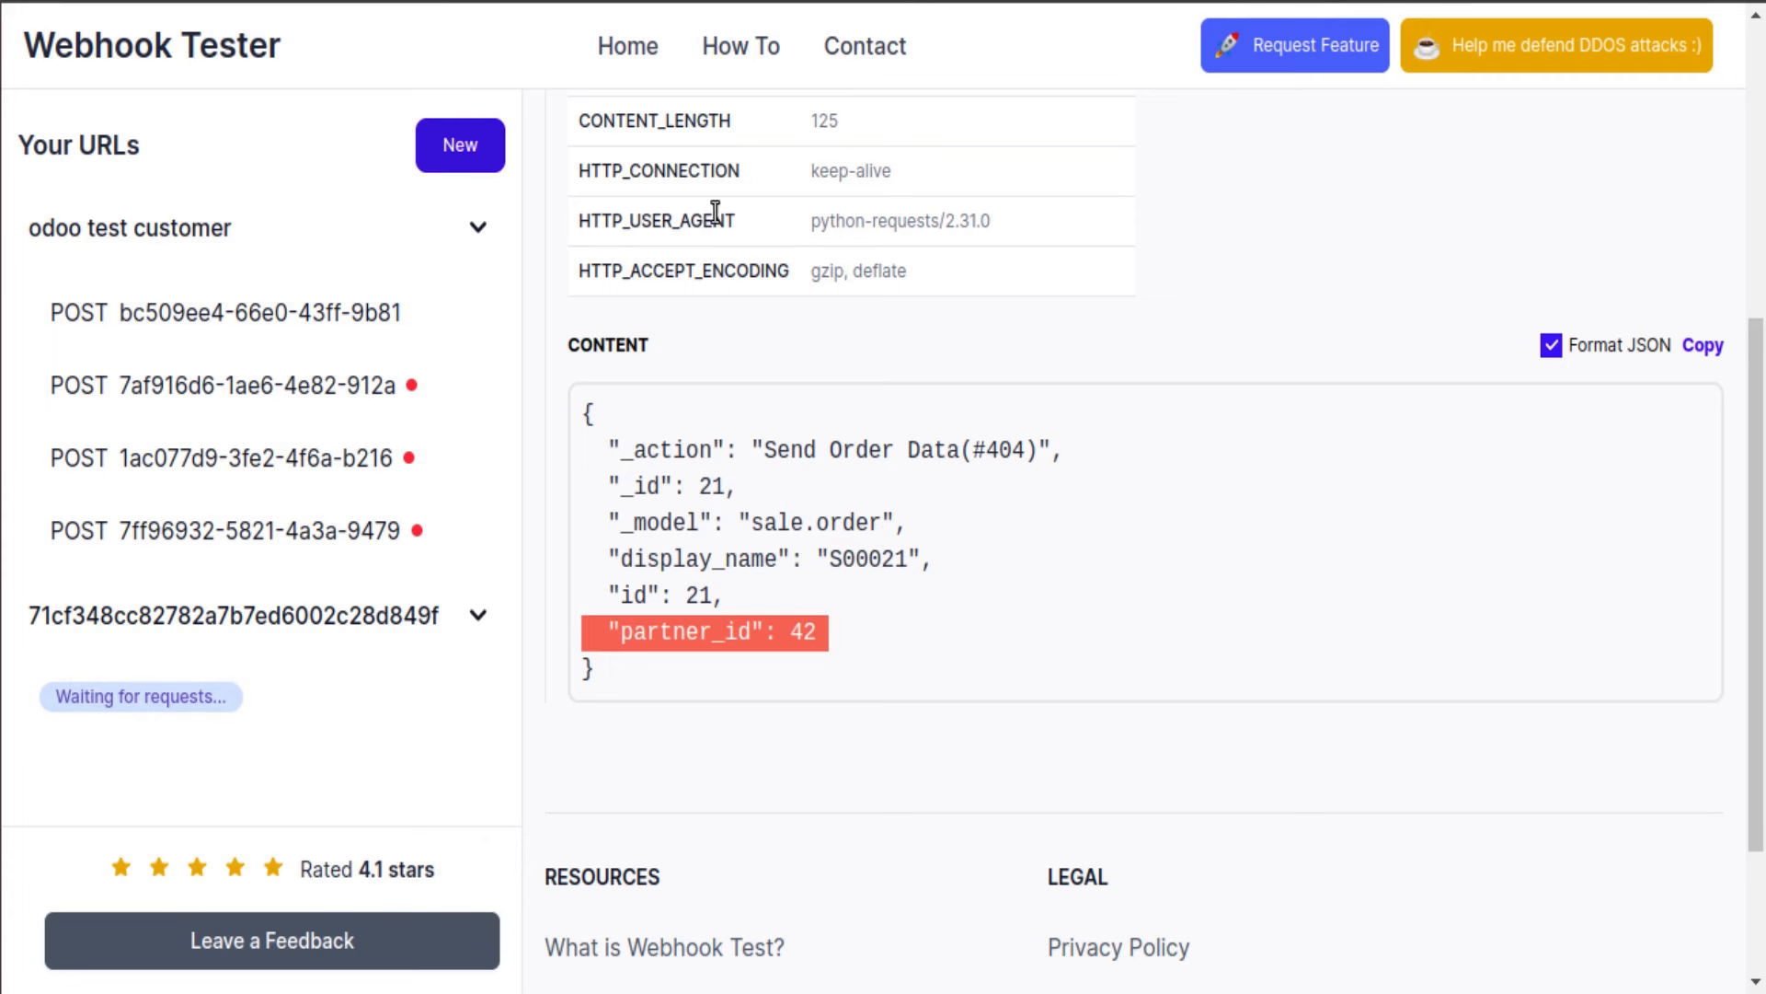
click(644, 1)
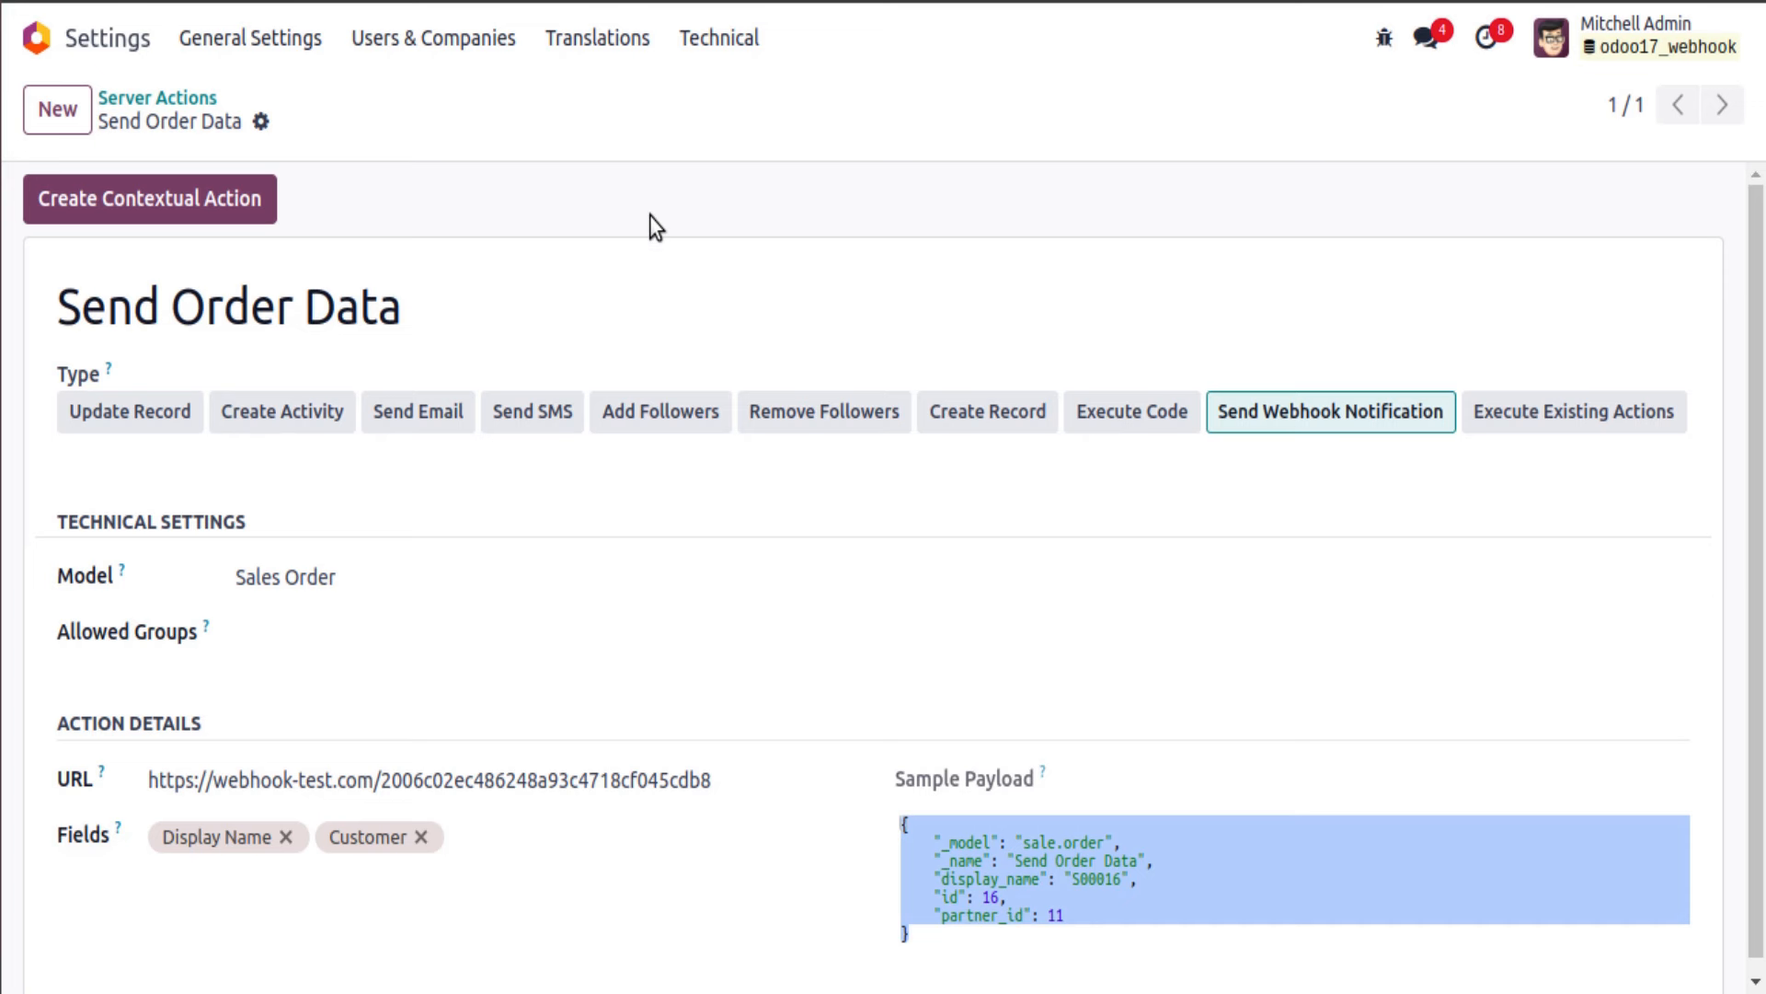
Step: Open the Execute Code action of the Update Customer Information automation rule
click(181, 99)
click(182, 103)
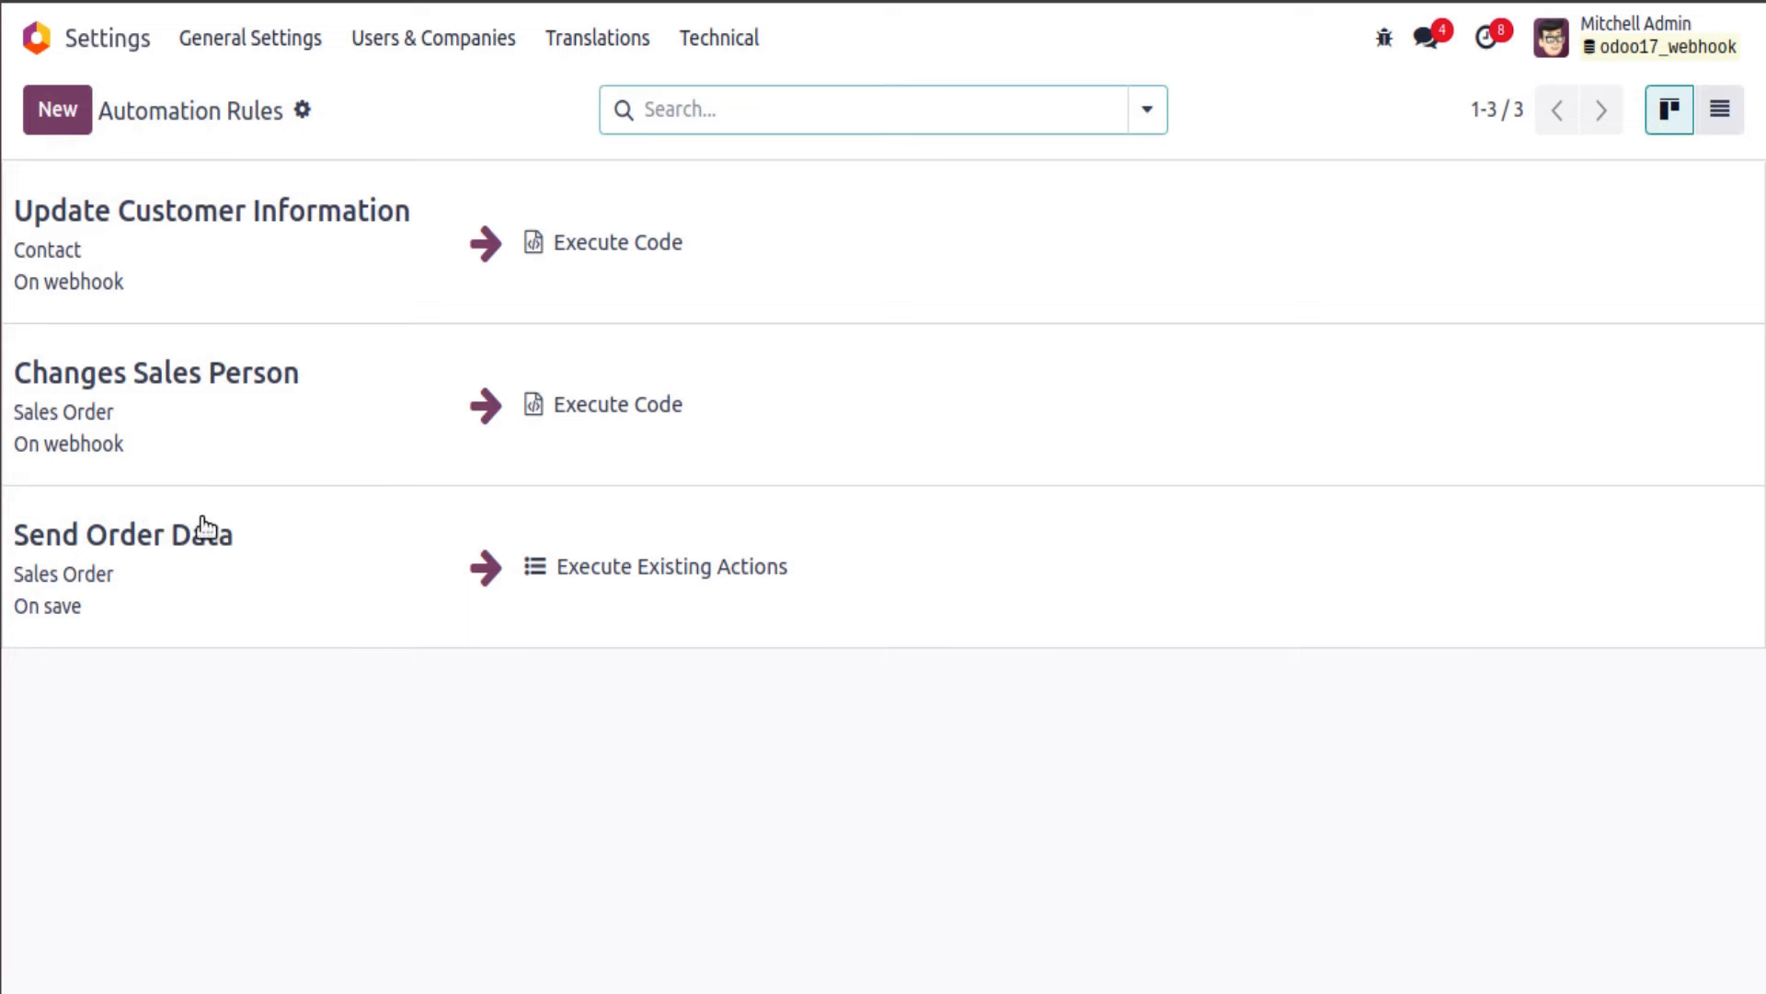
click(197, 285)
scroll(236, 797, down, 1)
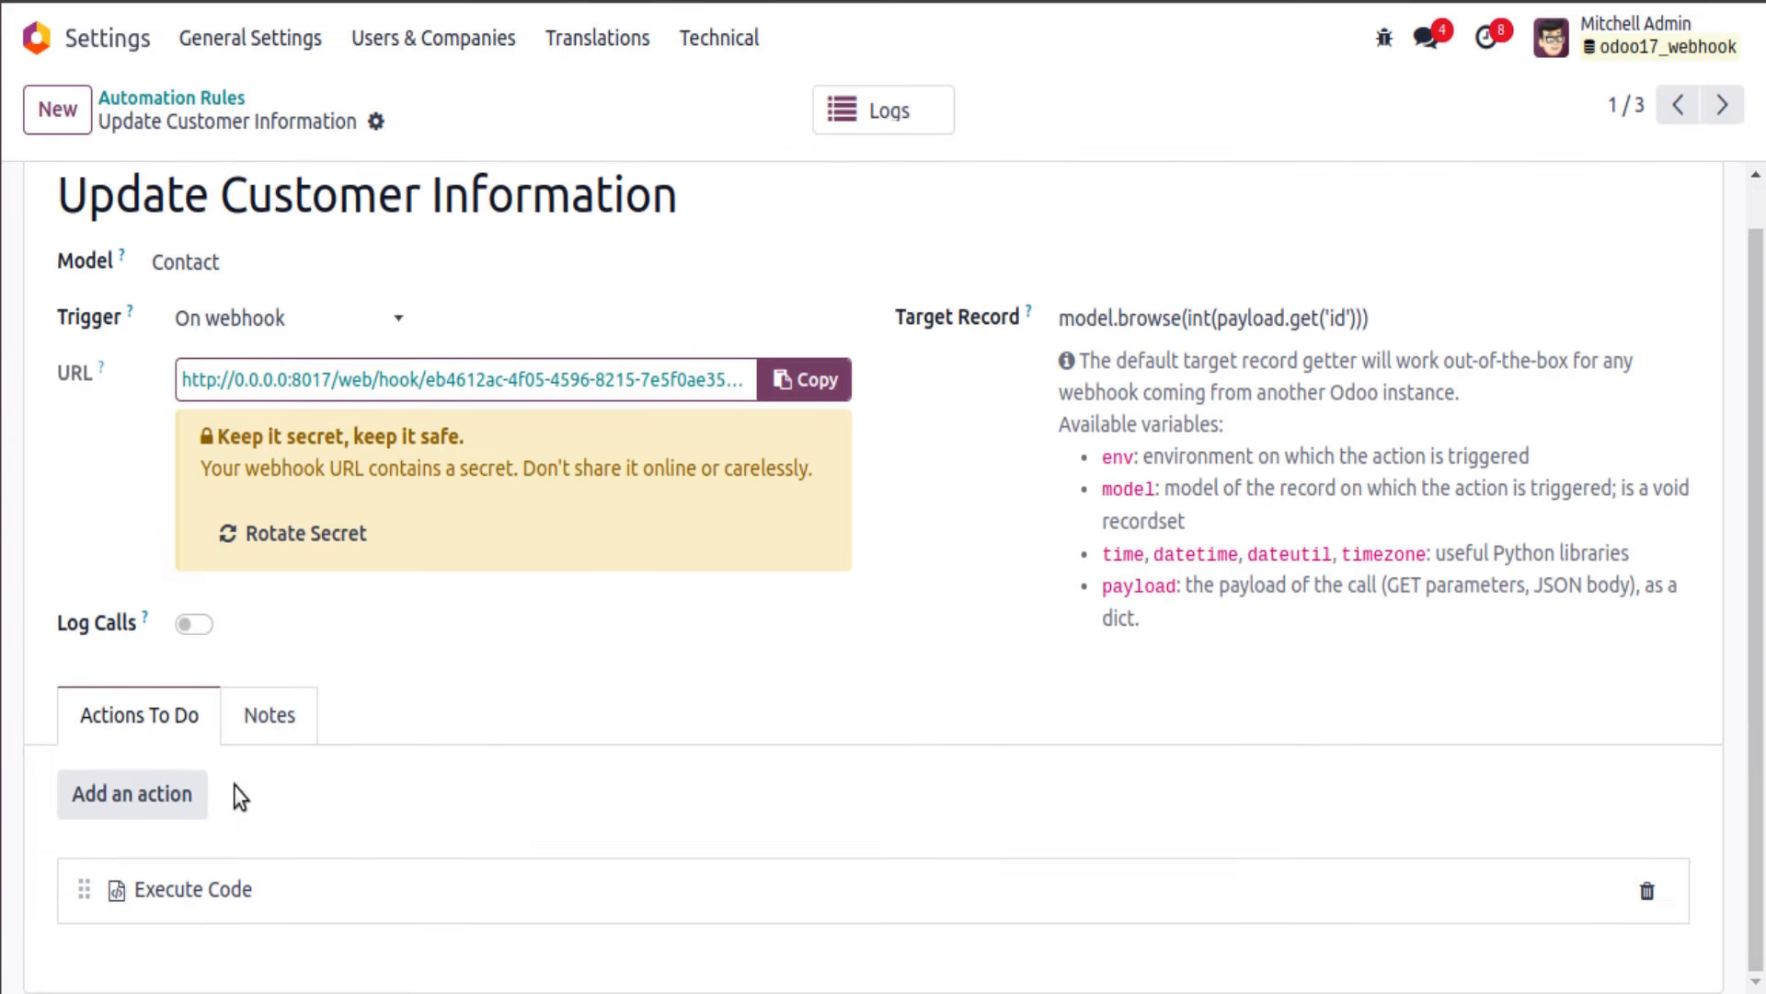
click(264, 888)
Step: Add email = payload.get('email') and change the write call to {'email': email}, then save
double_click(411, 706)
click(303, 706)
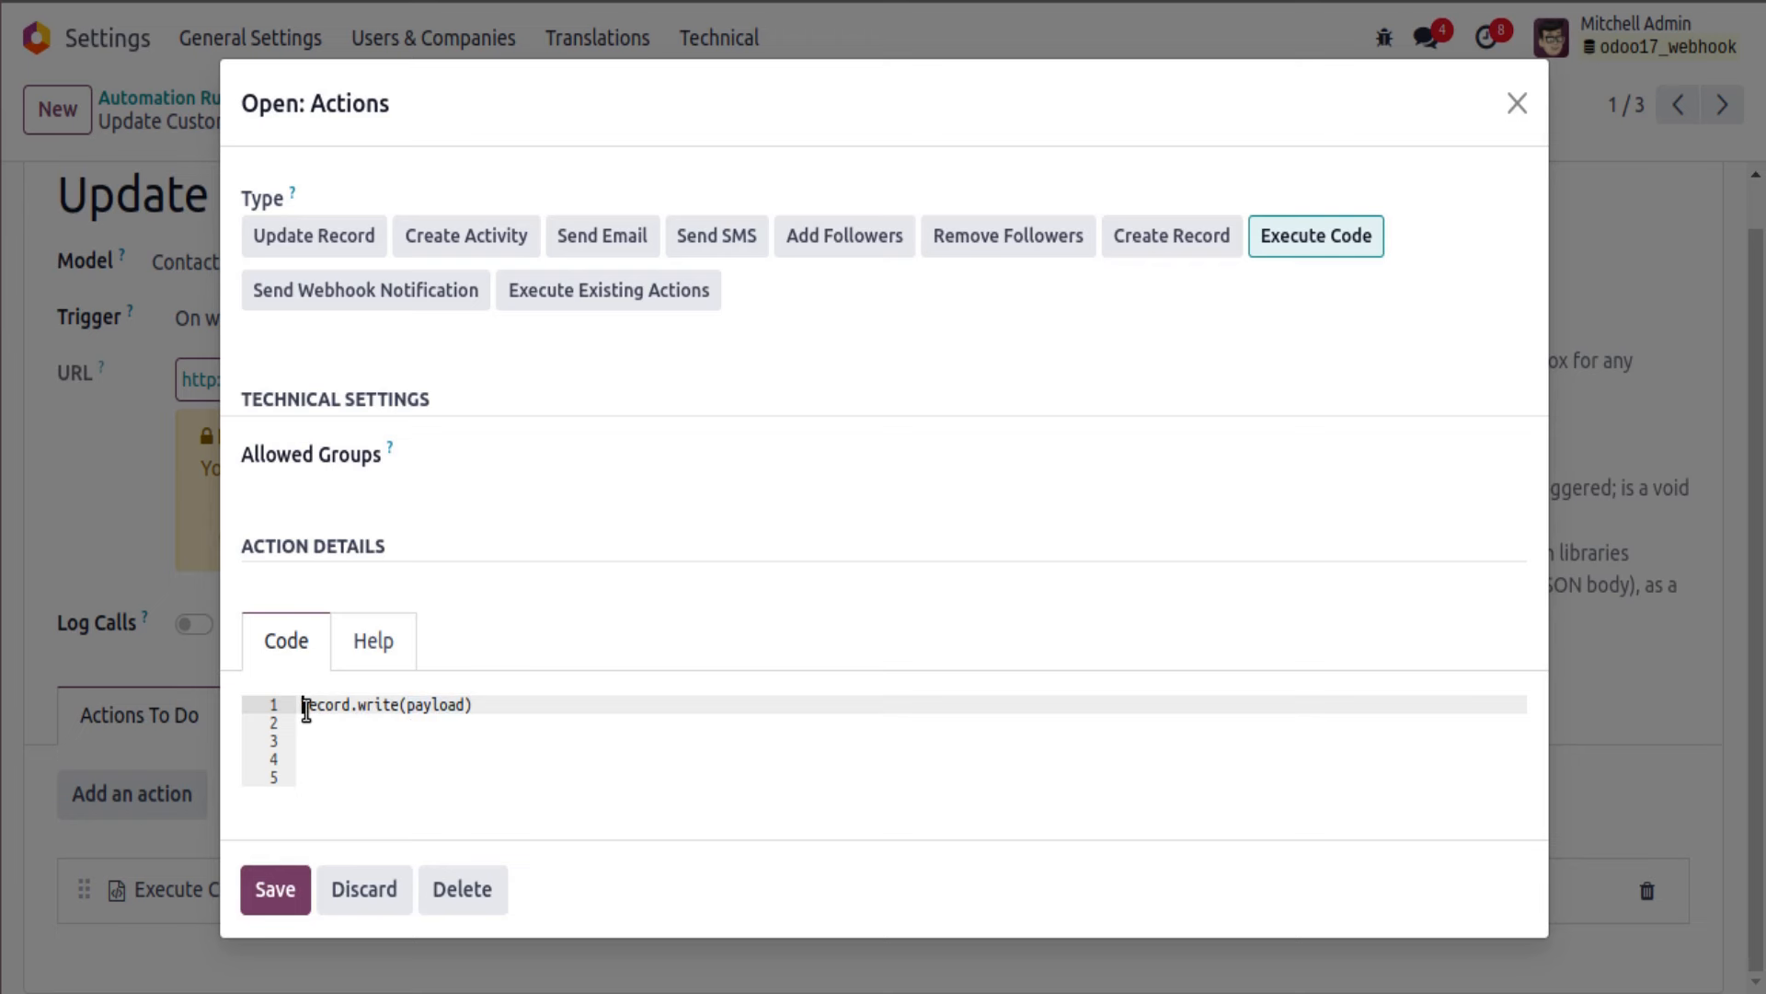
key(Return)
key(Return)
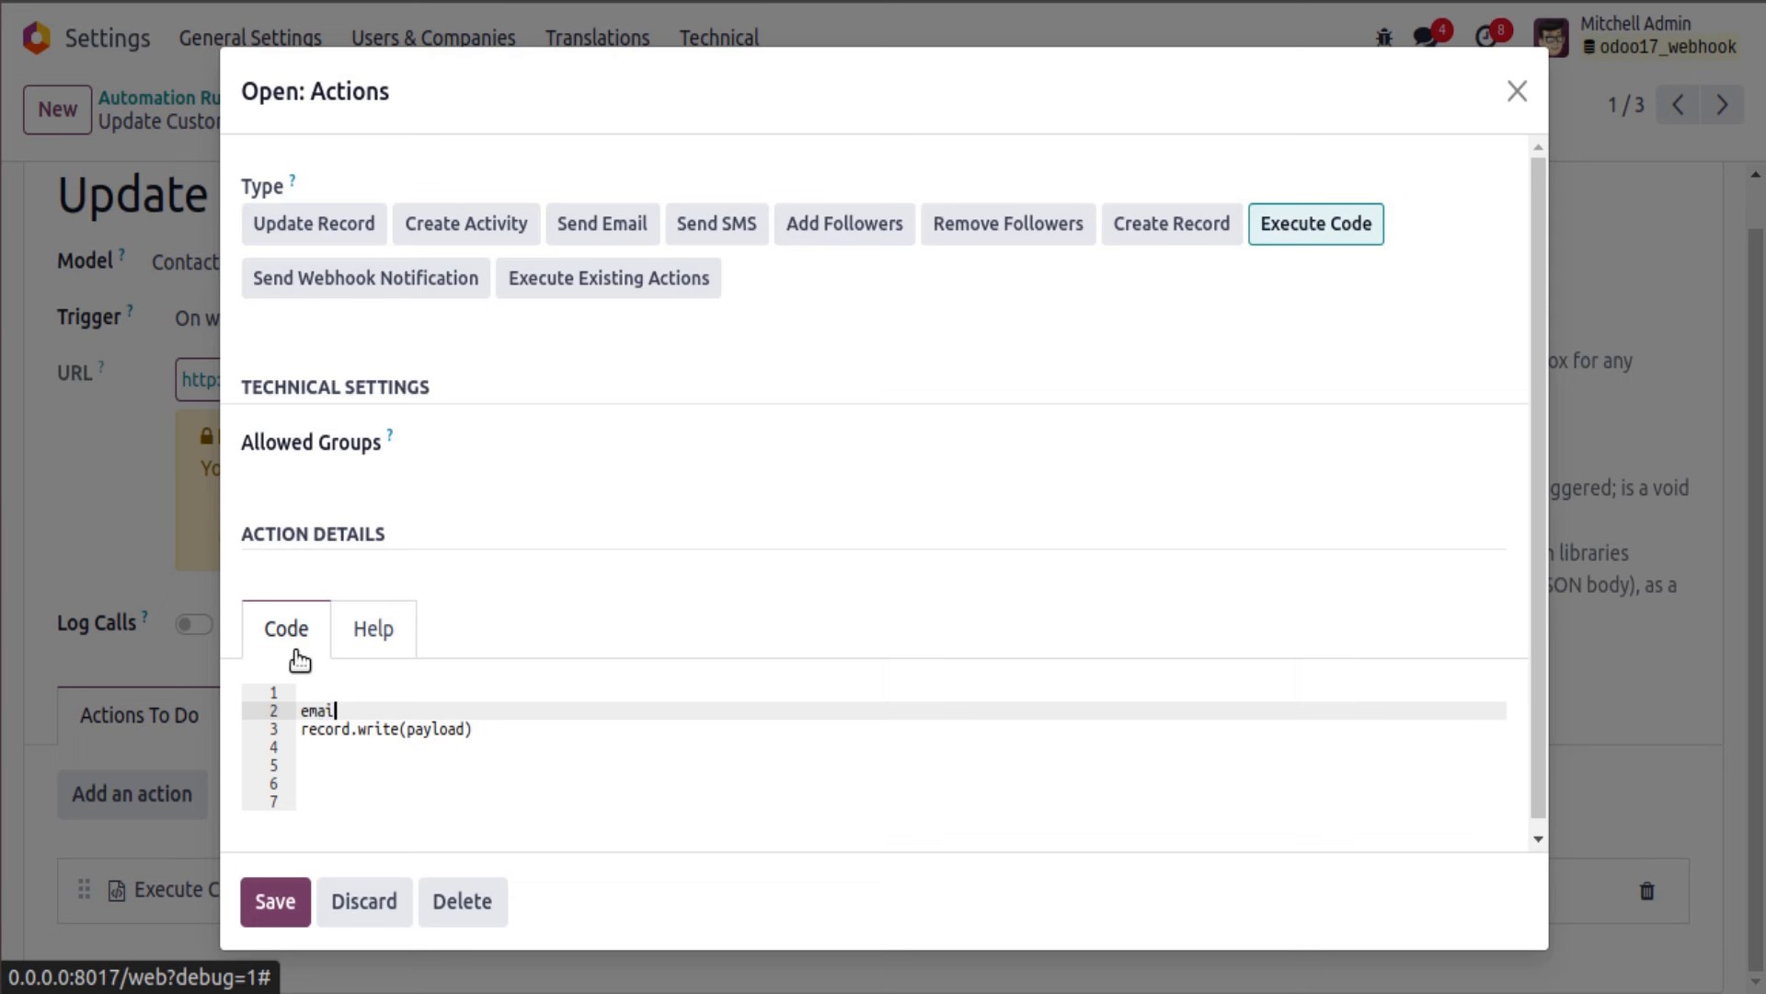
text(email = payload.get('email'))
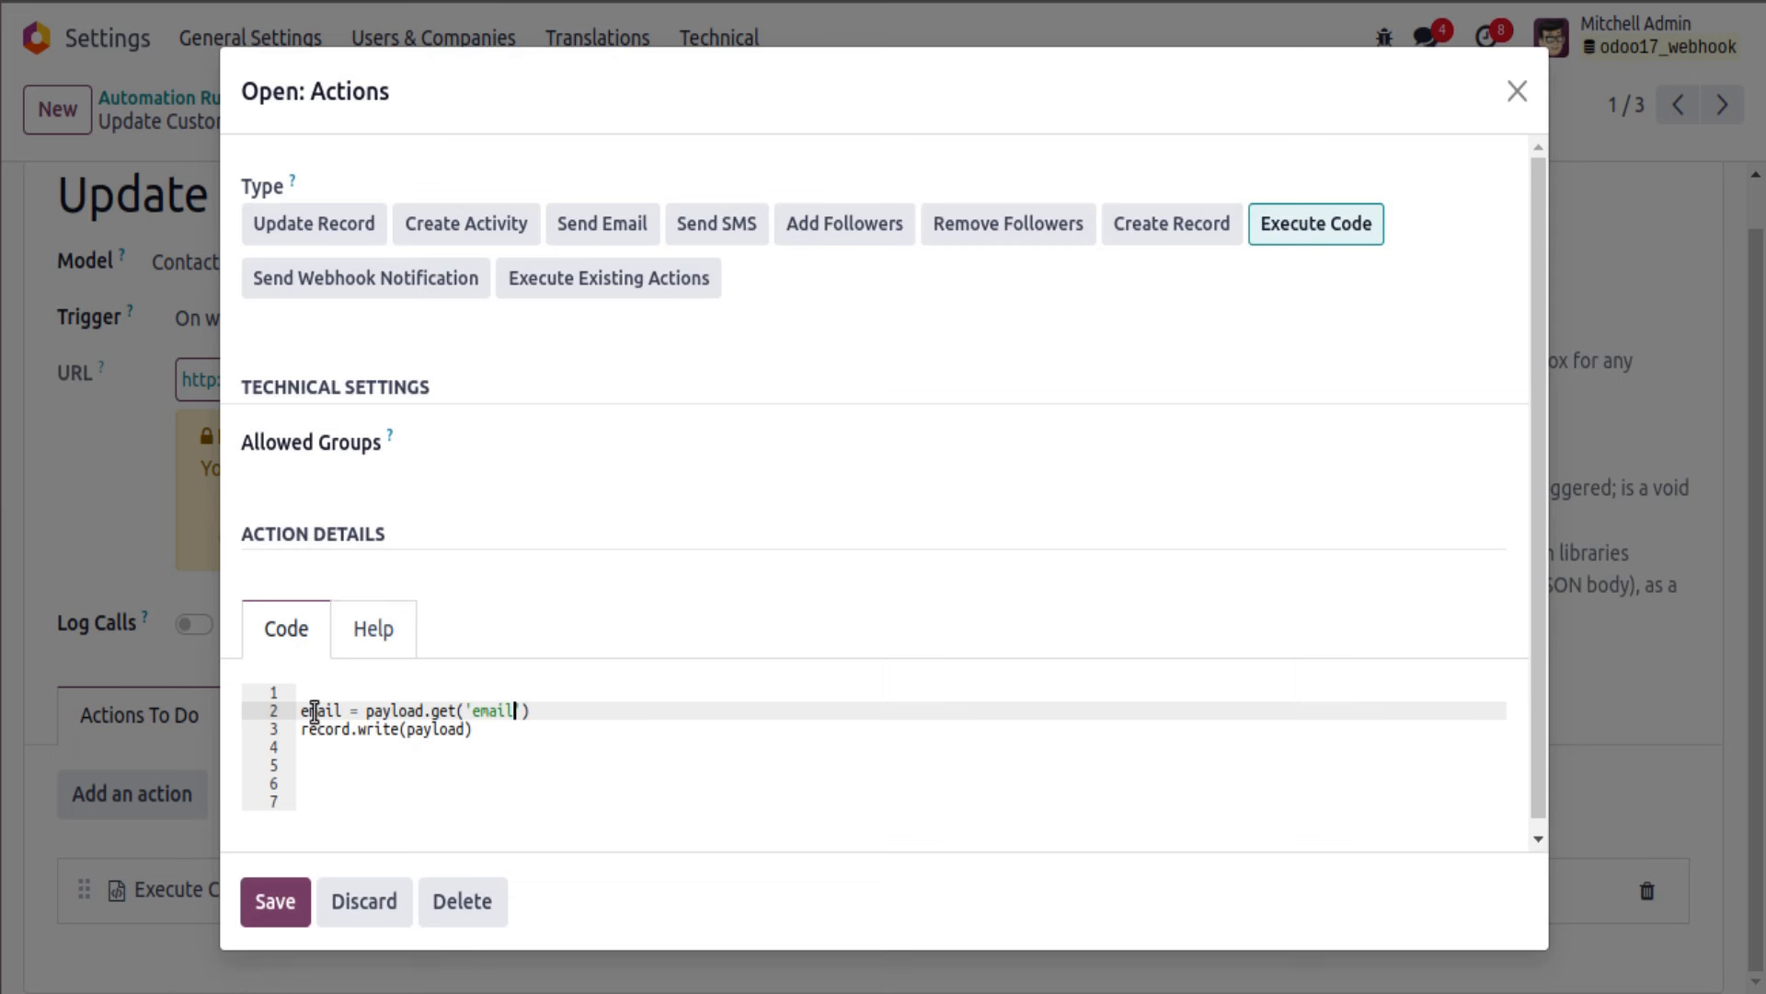
double_click(433, 733)
text({'email': email)
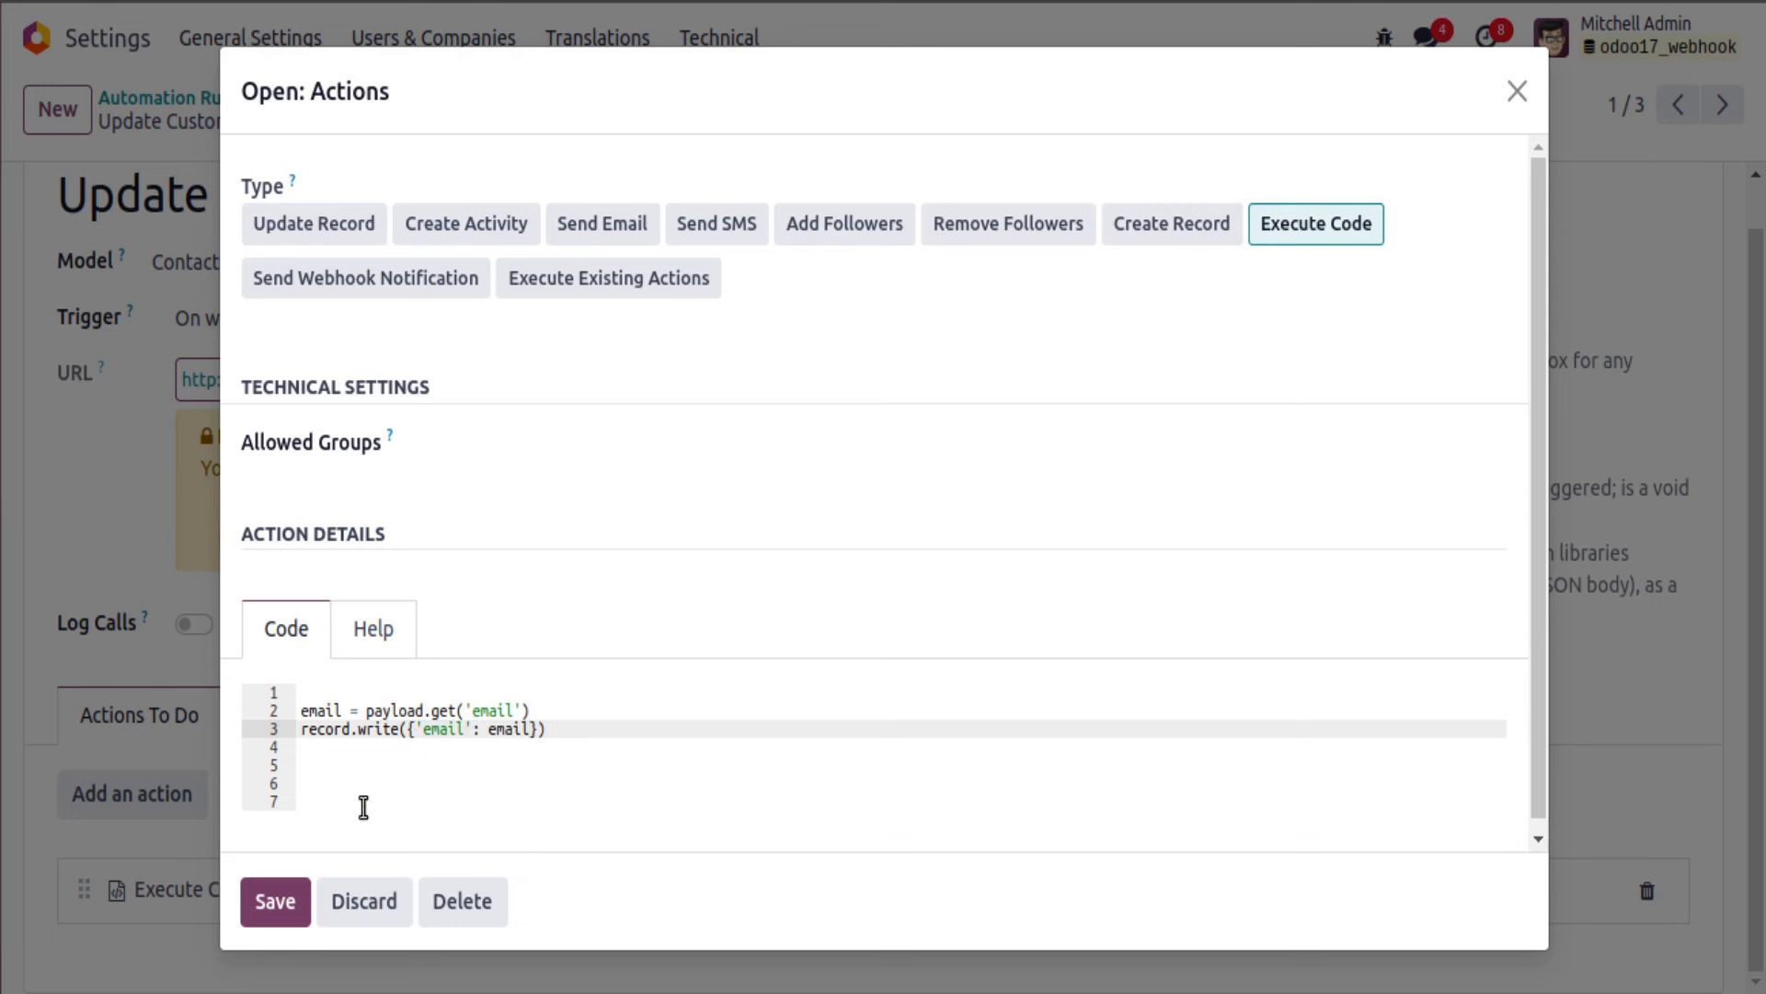
click(292, 899)
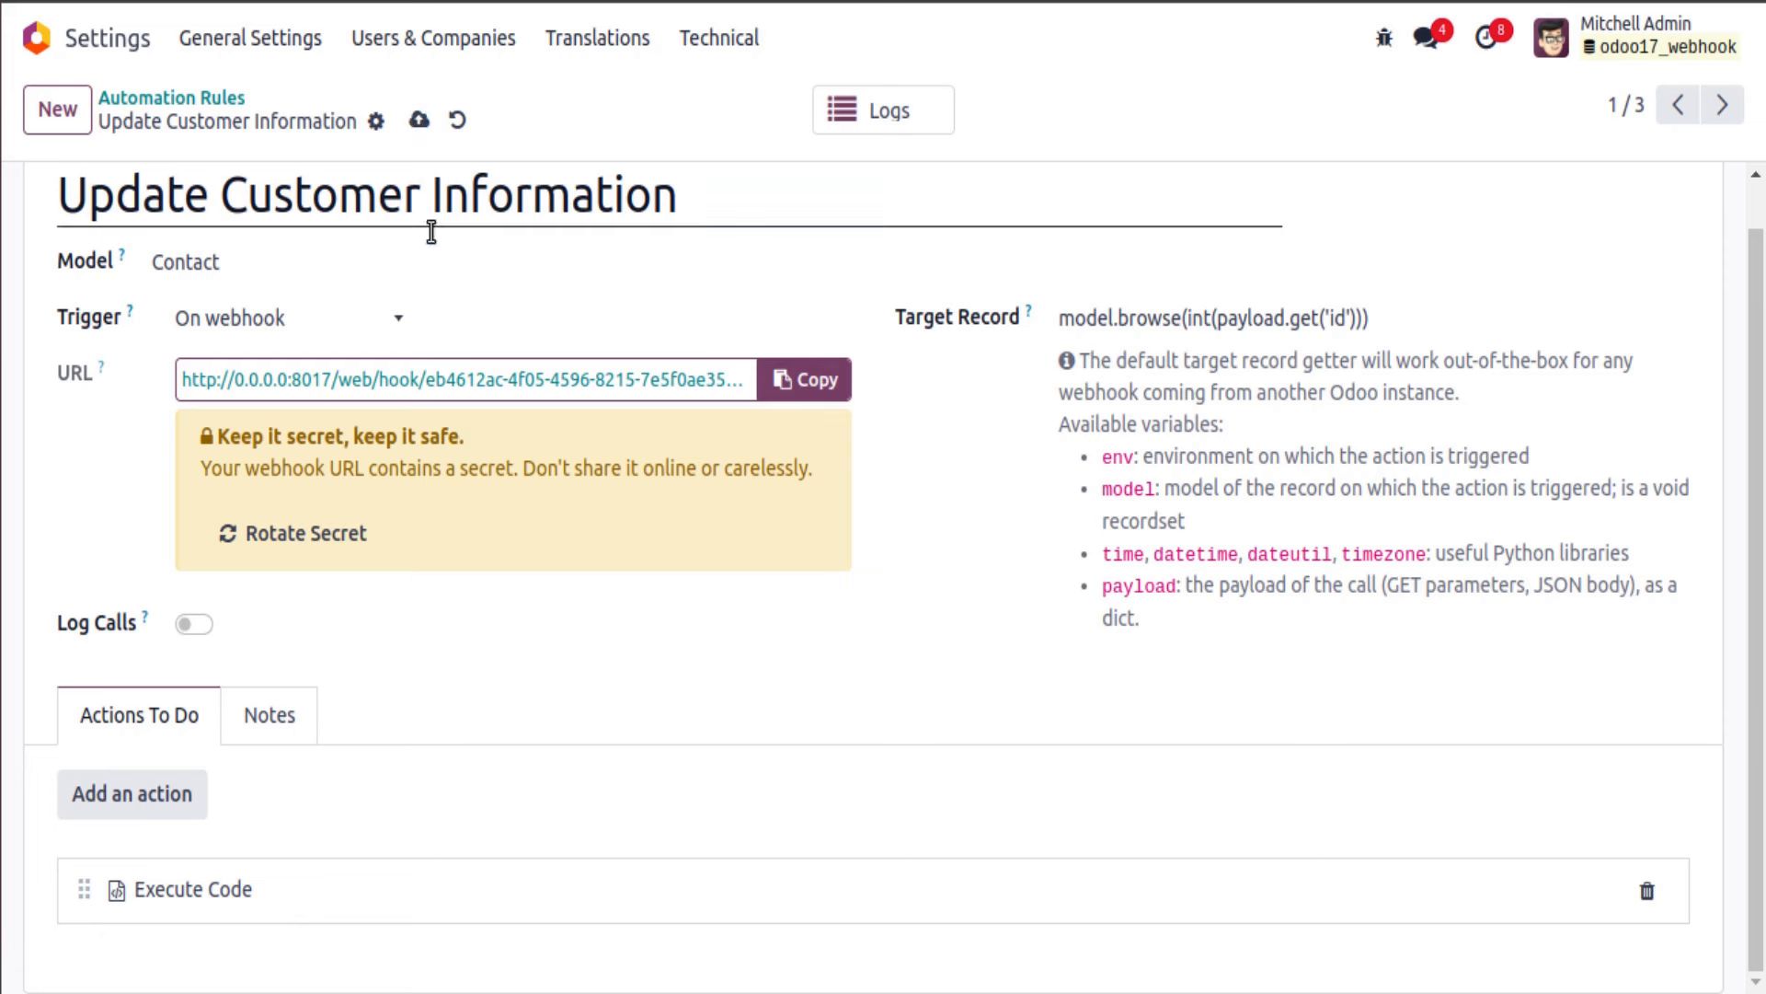
Step: Reopen the Execute Code action and check the email variable on line 2
click(245, 894)
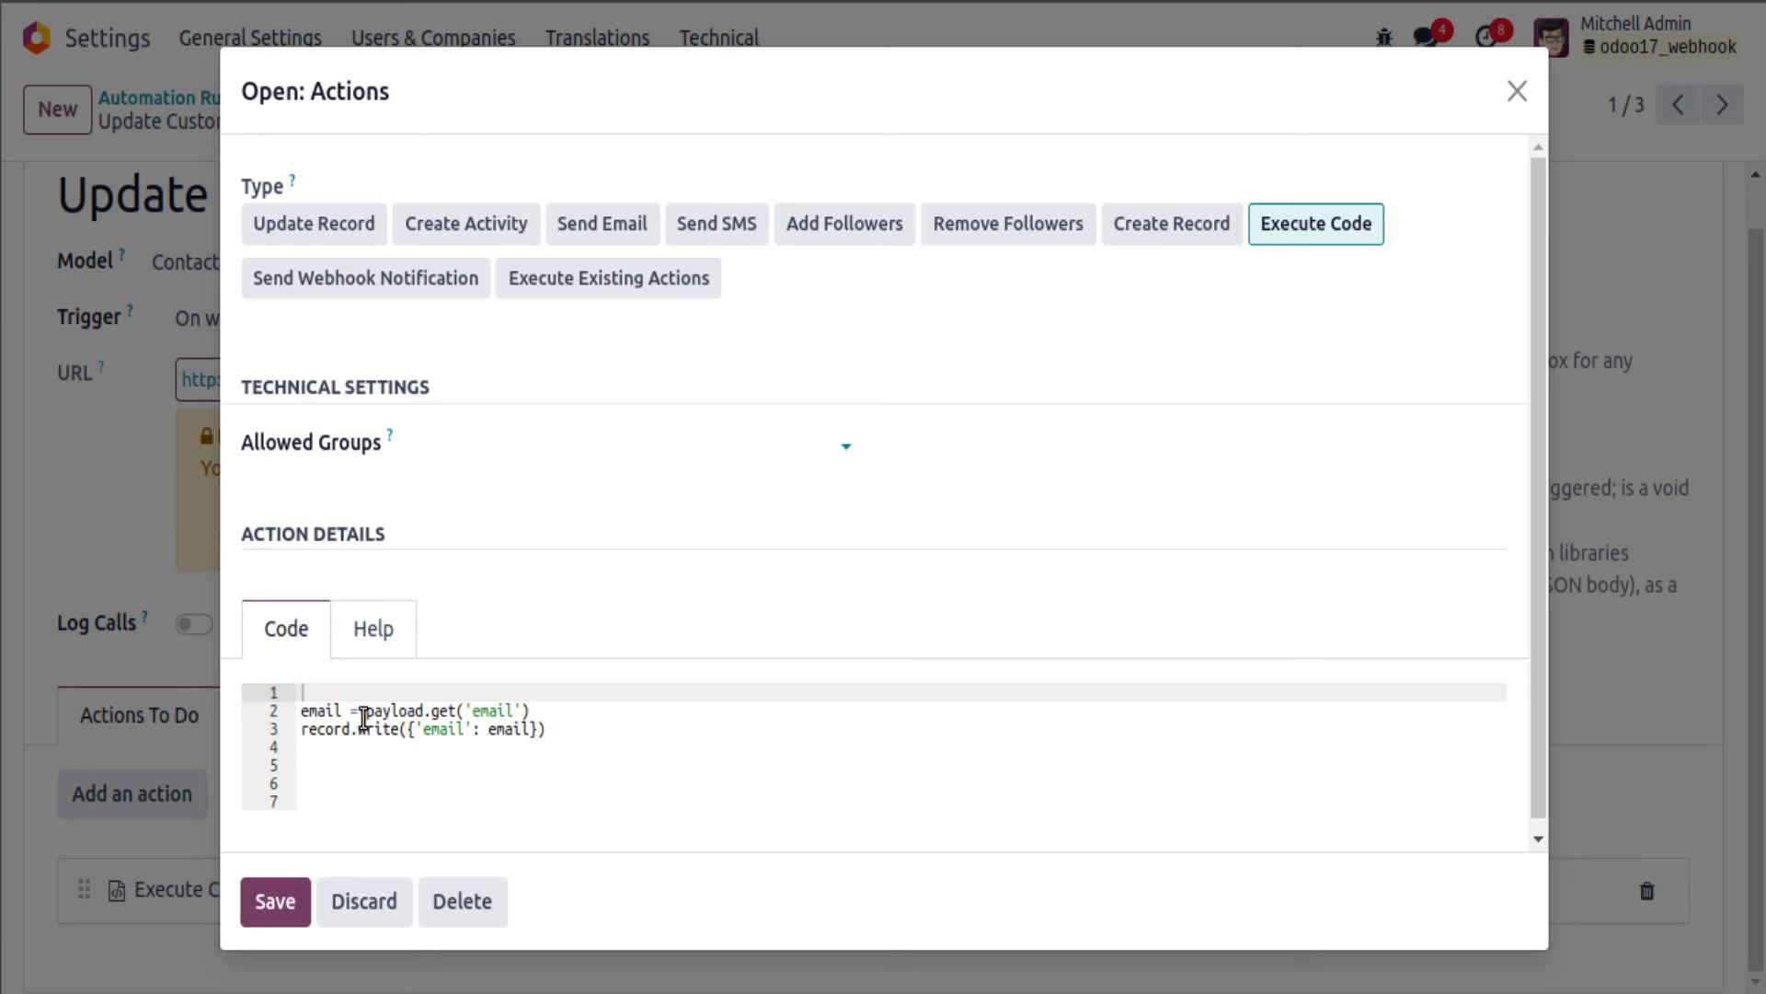
double_click(322, 711)
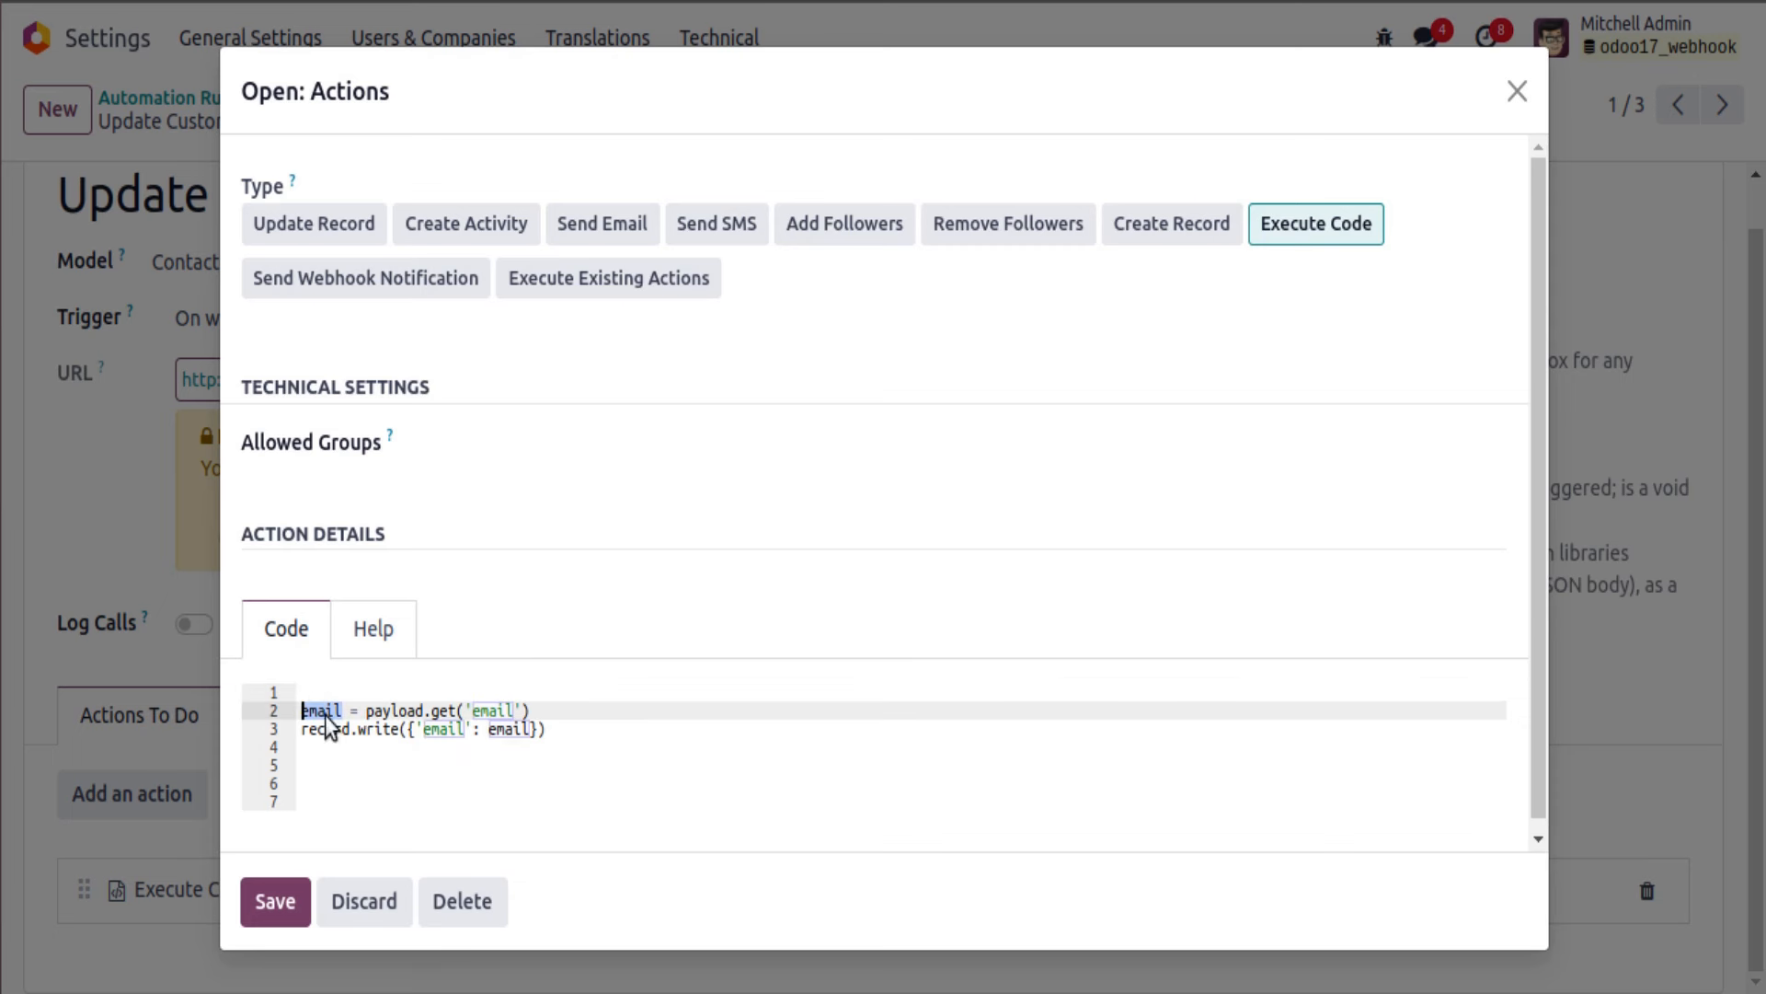